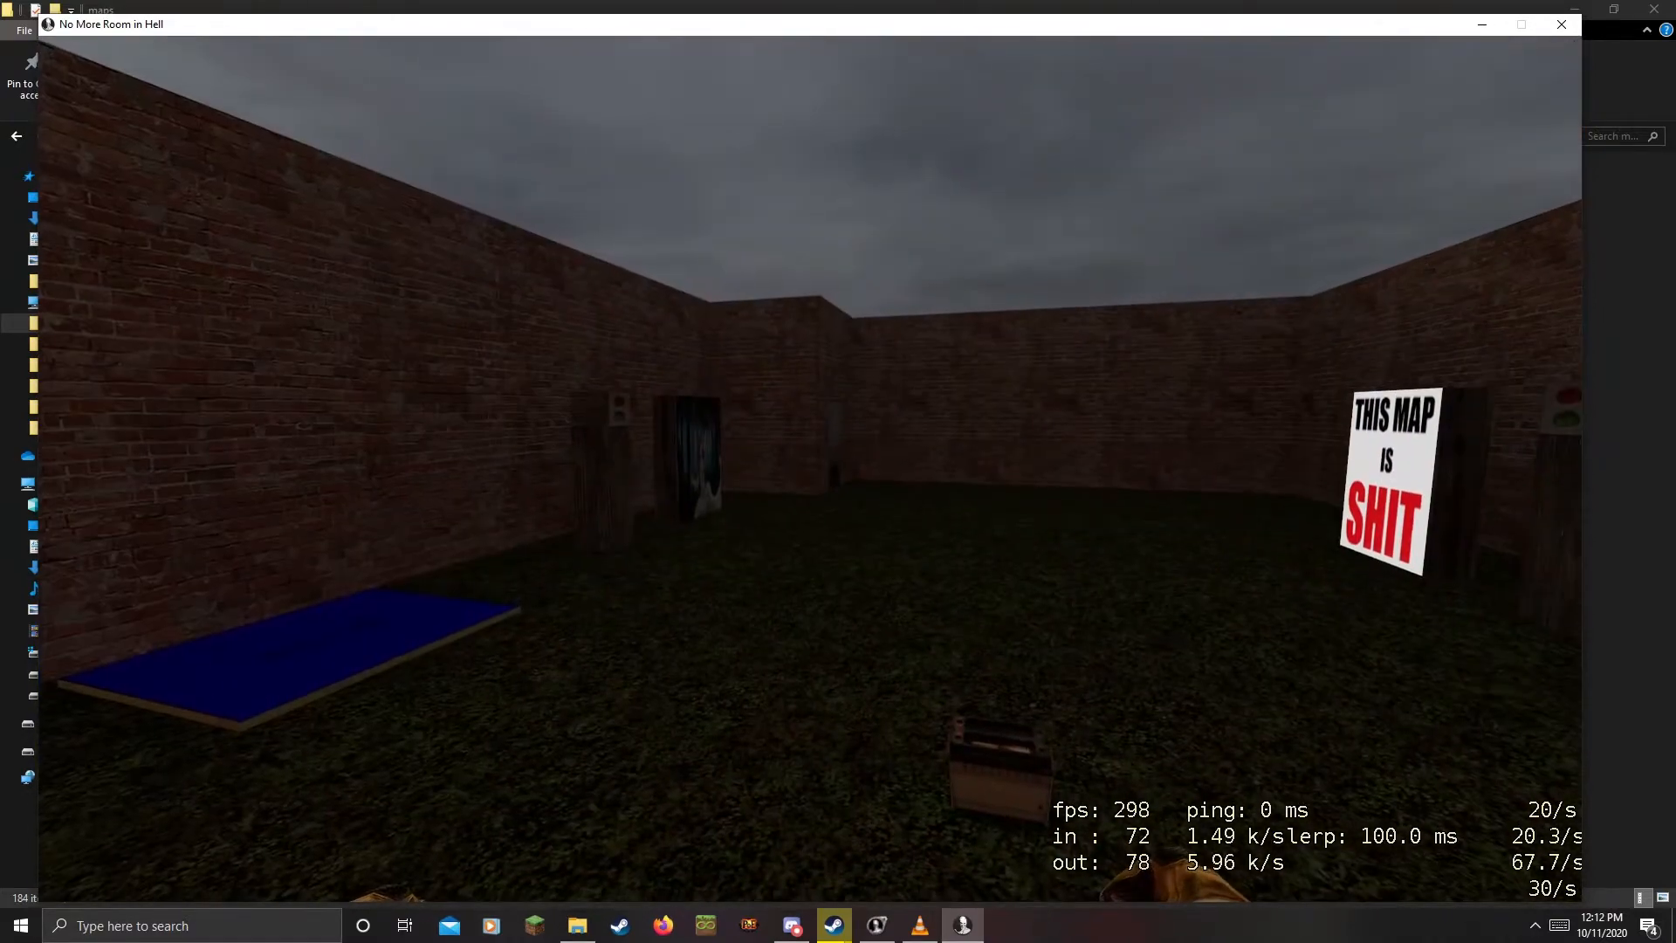
Look around the test room, walk to the battery and pick it up
key("d")
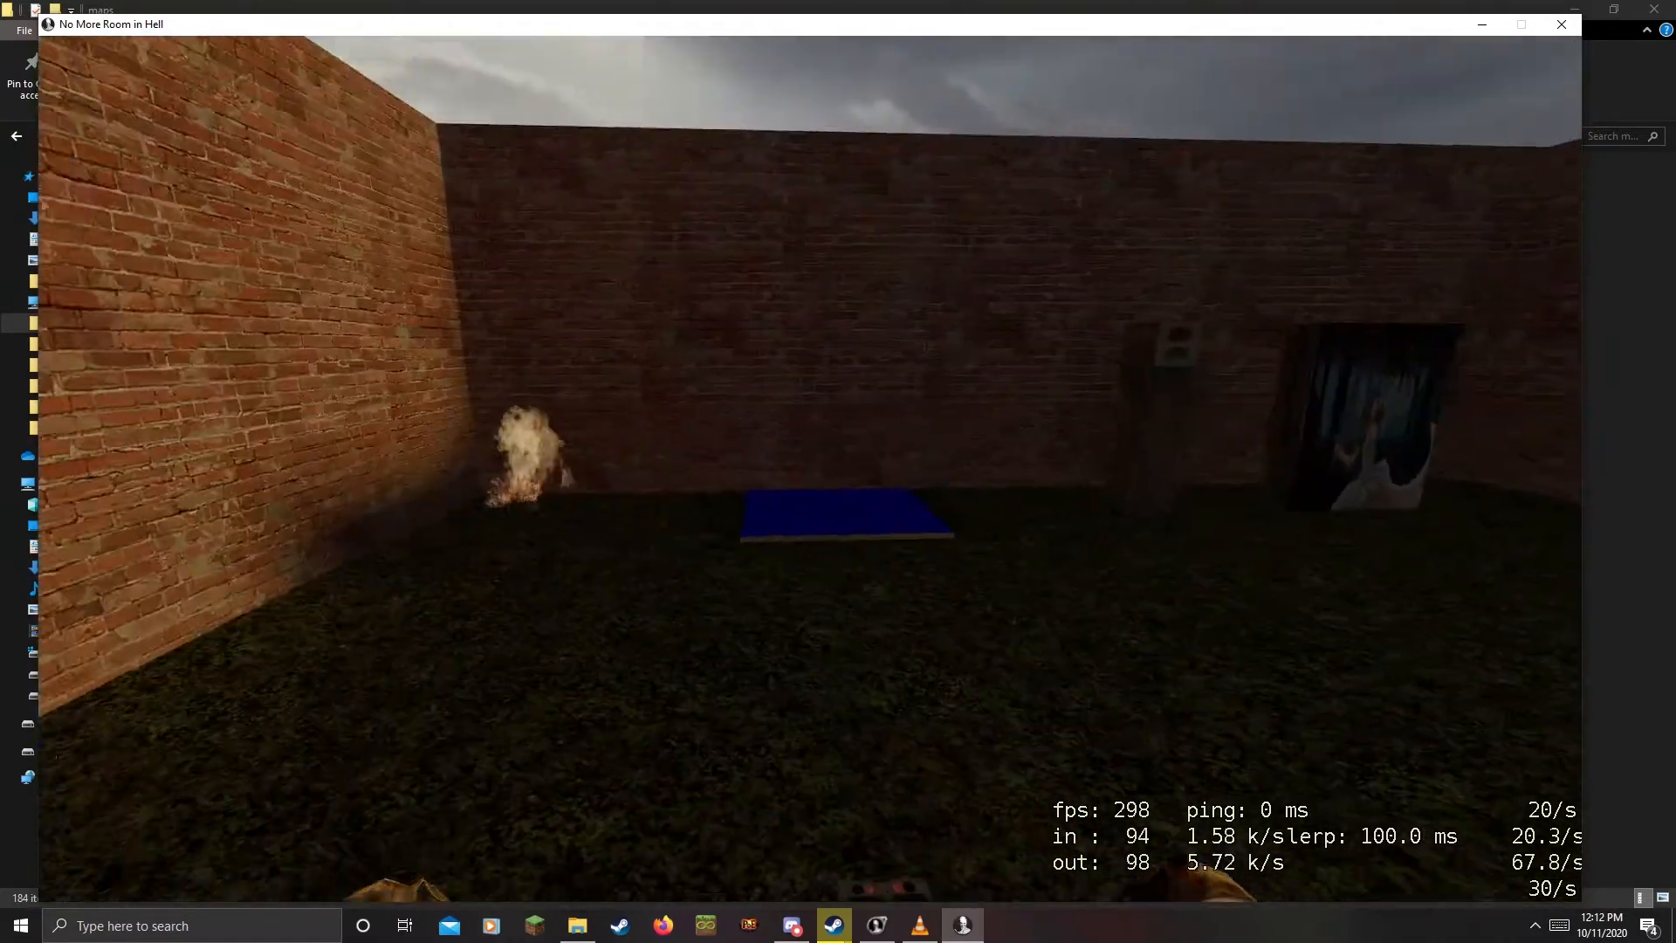
key("a")
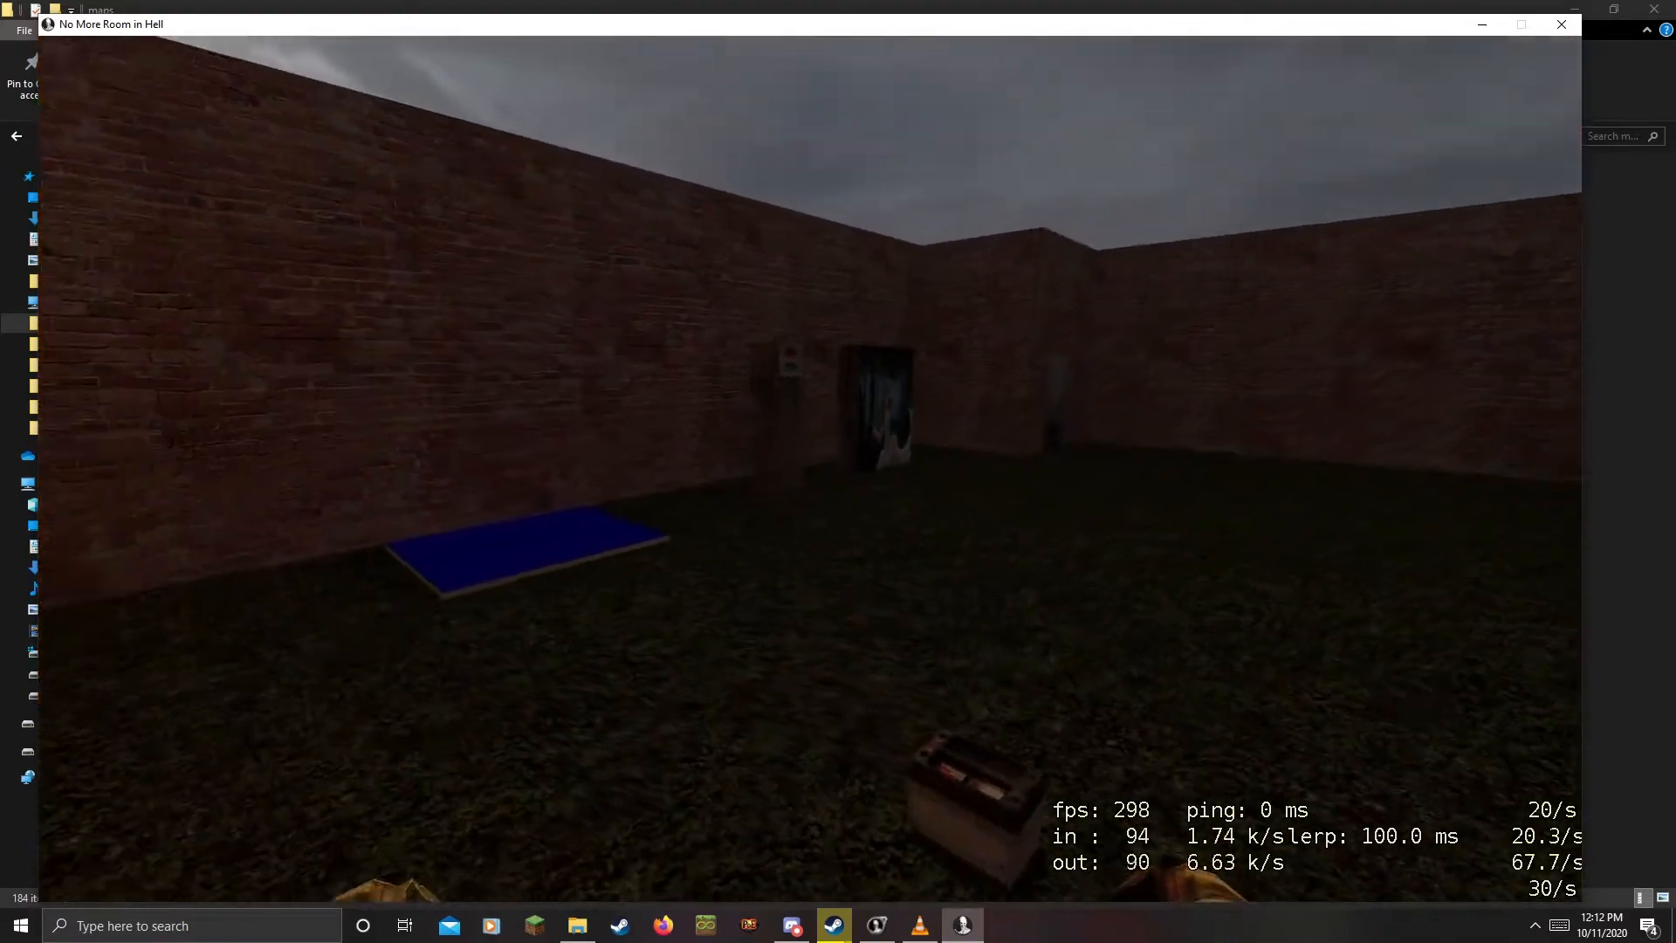
key("a")
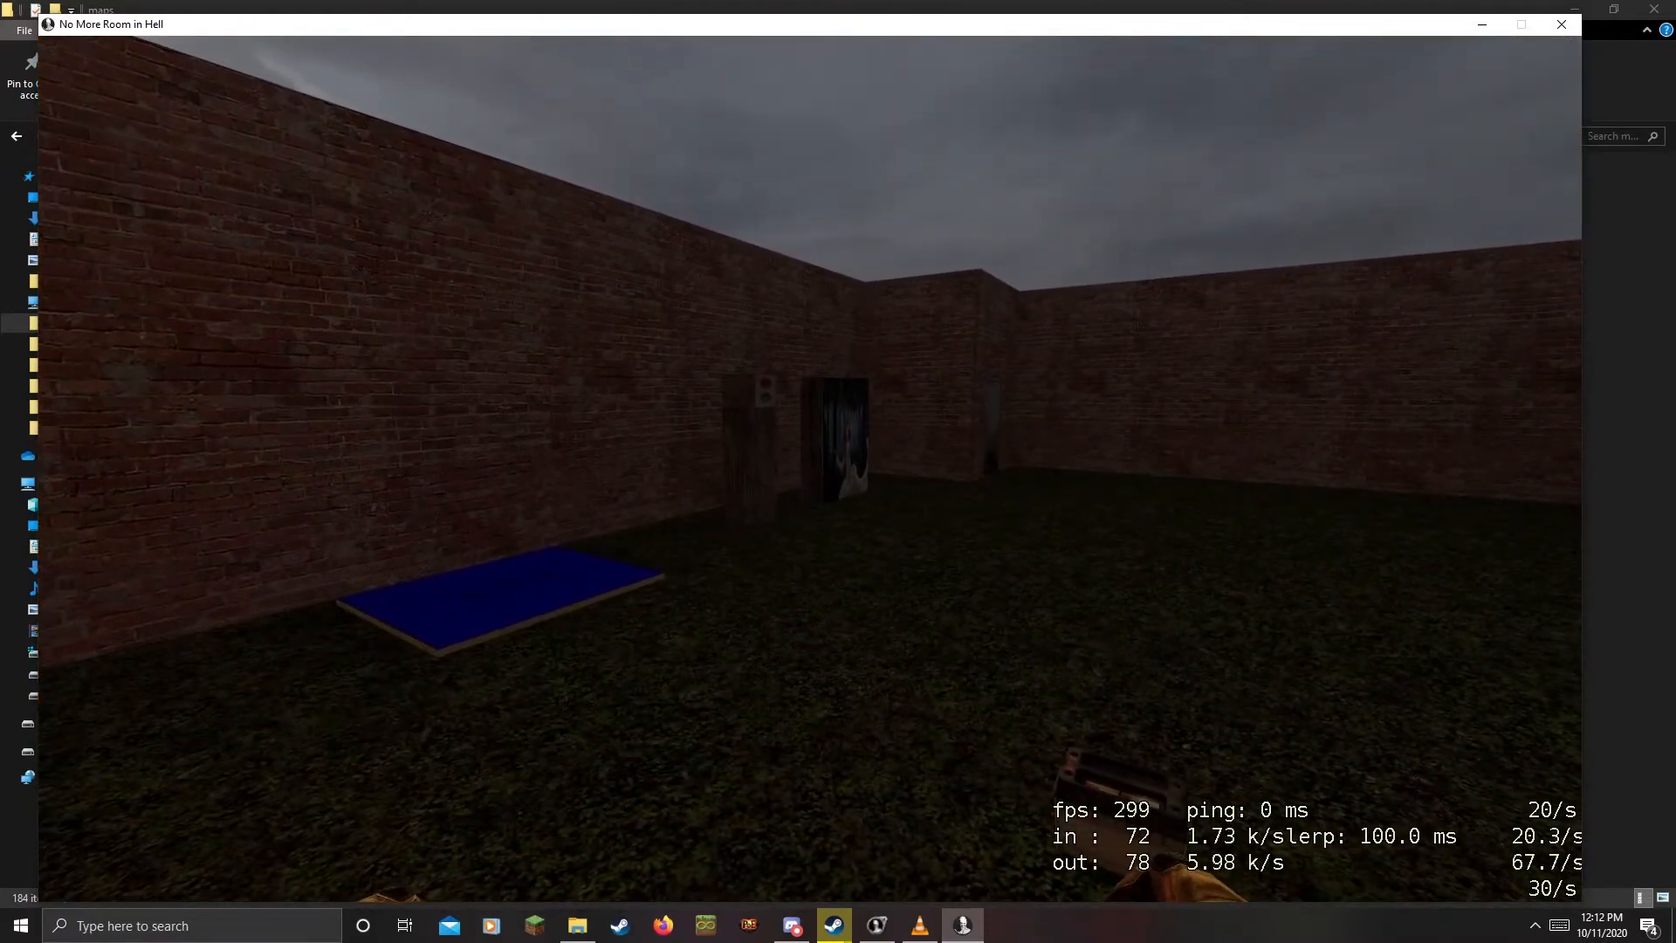
key("w")
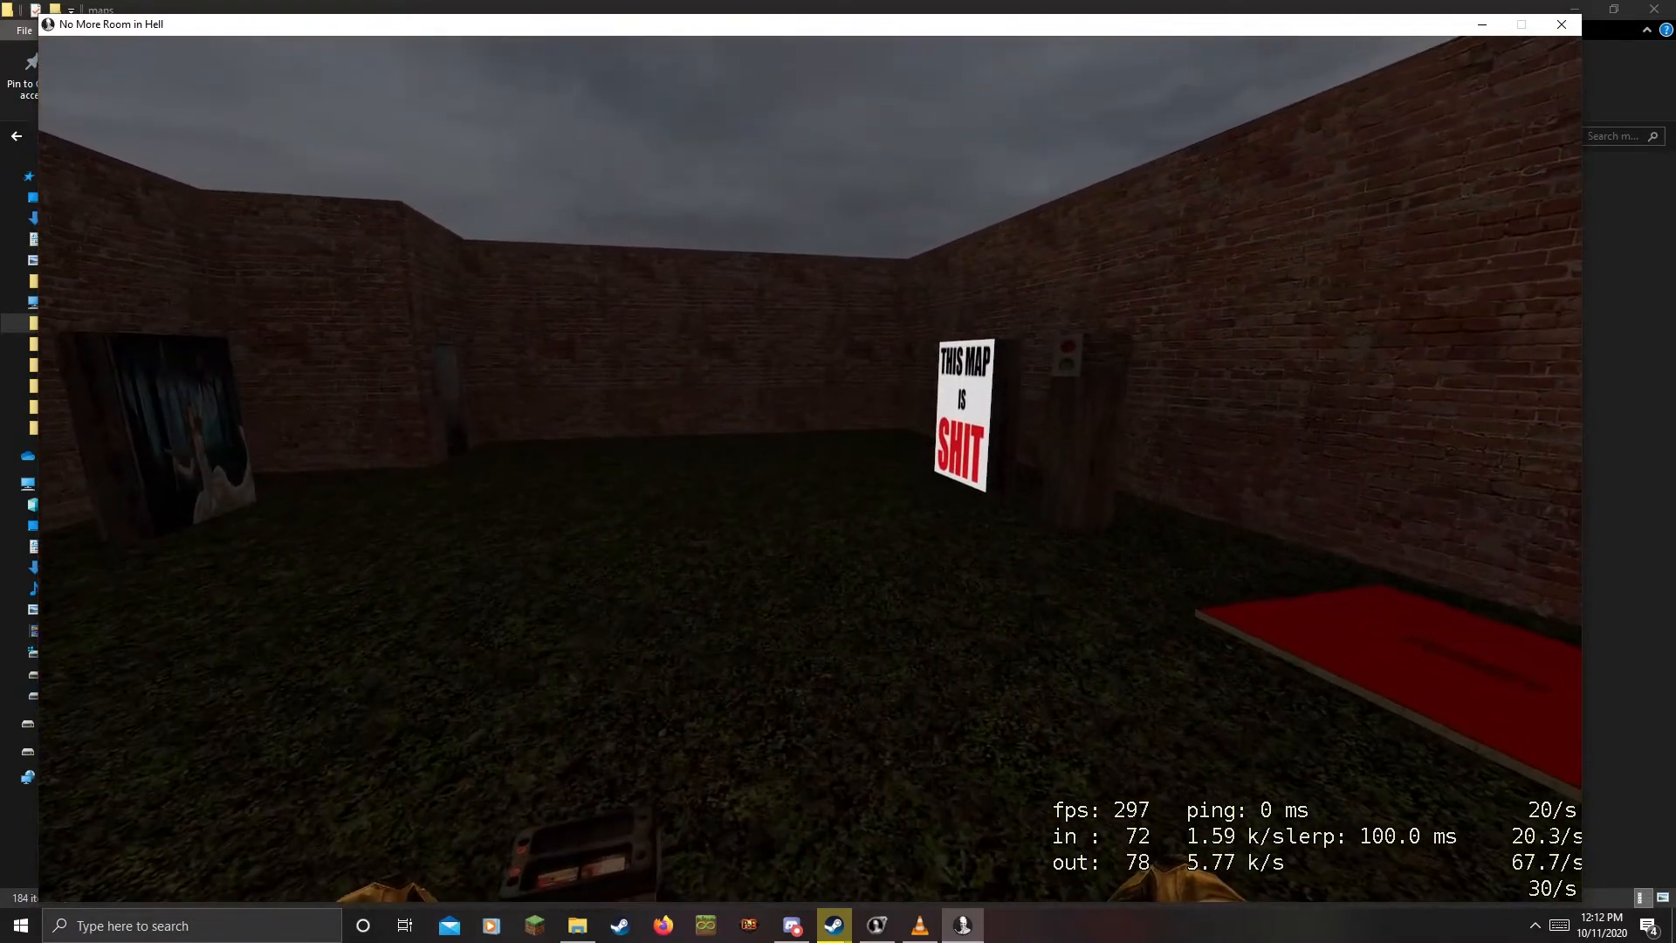
key("w")
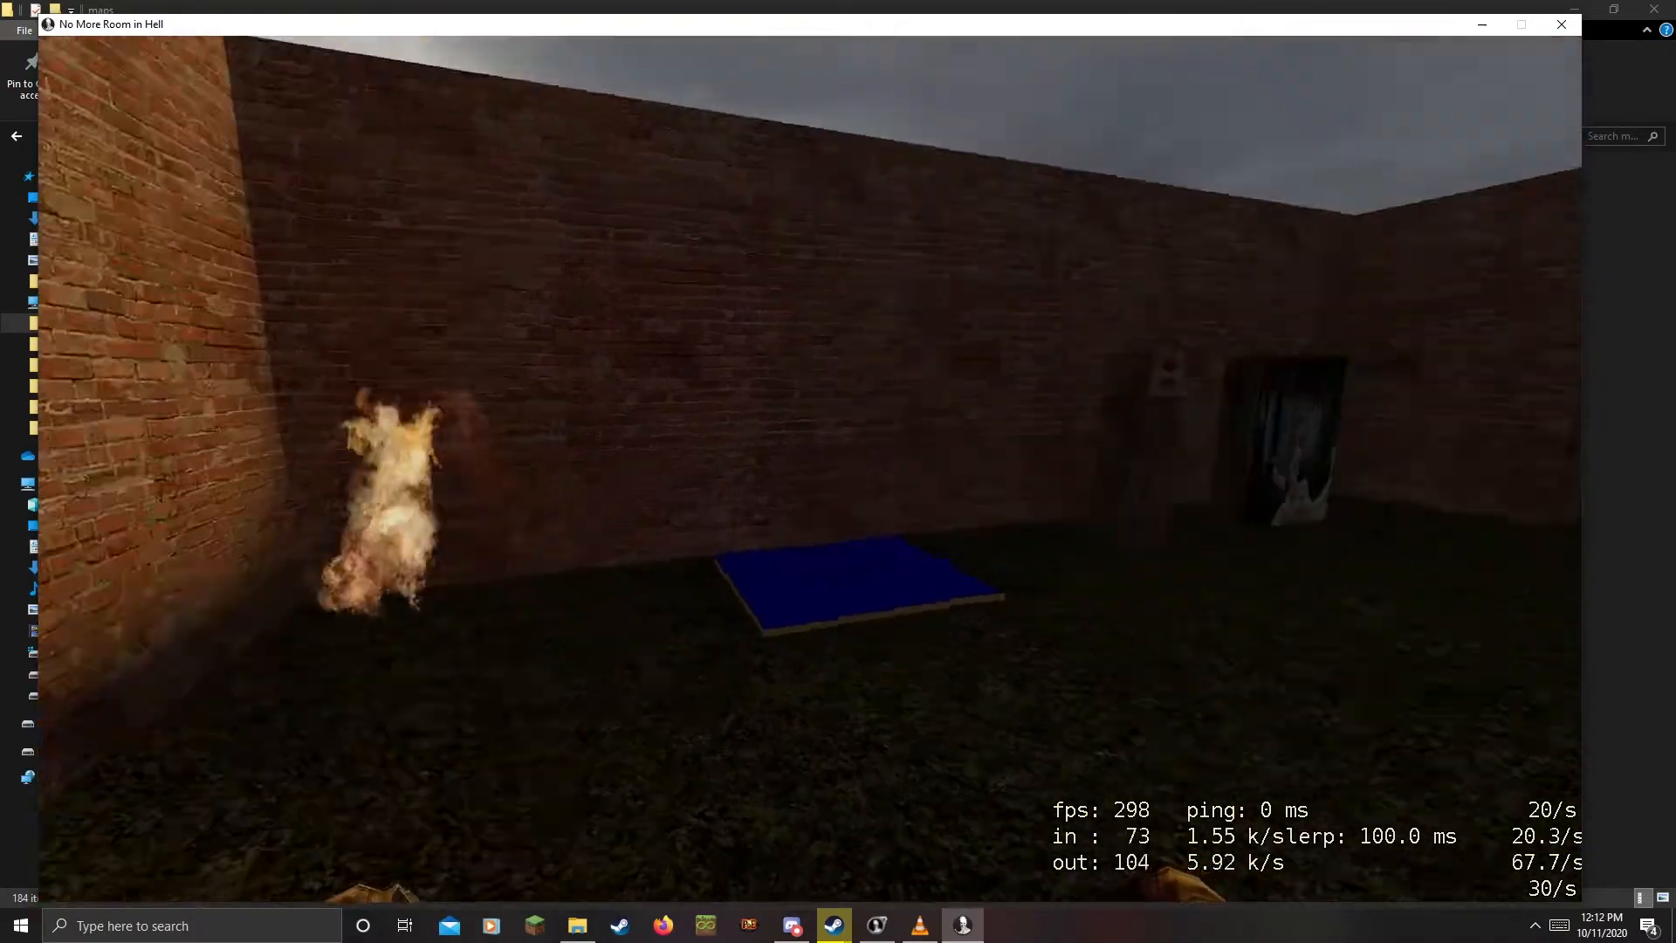
key("w")
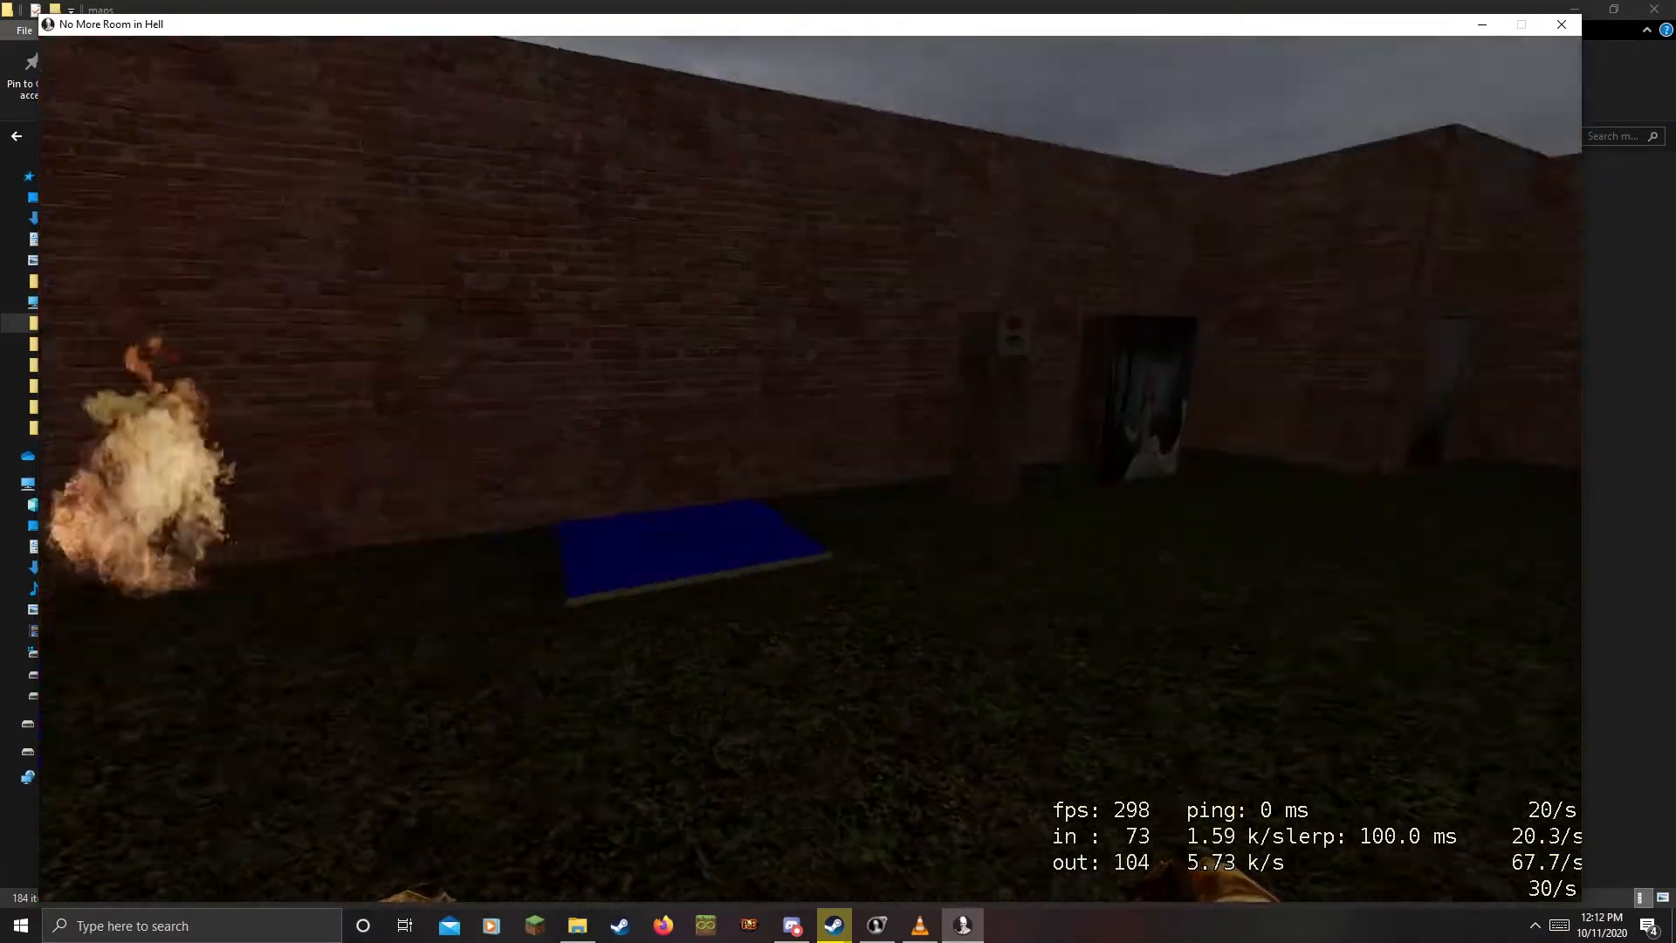
key("w")
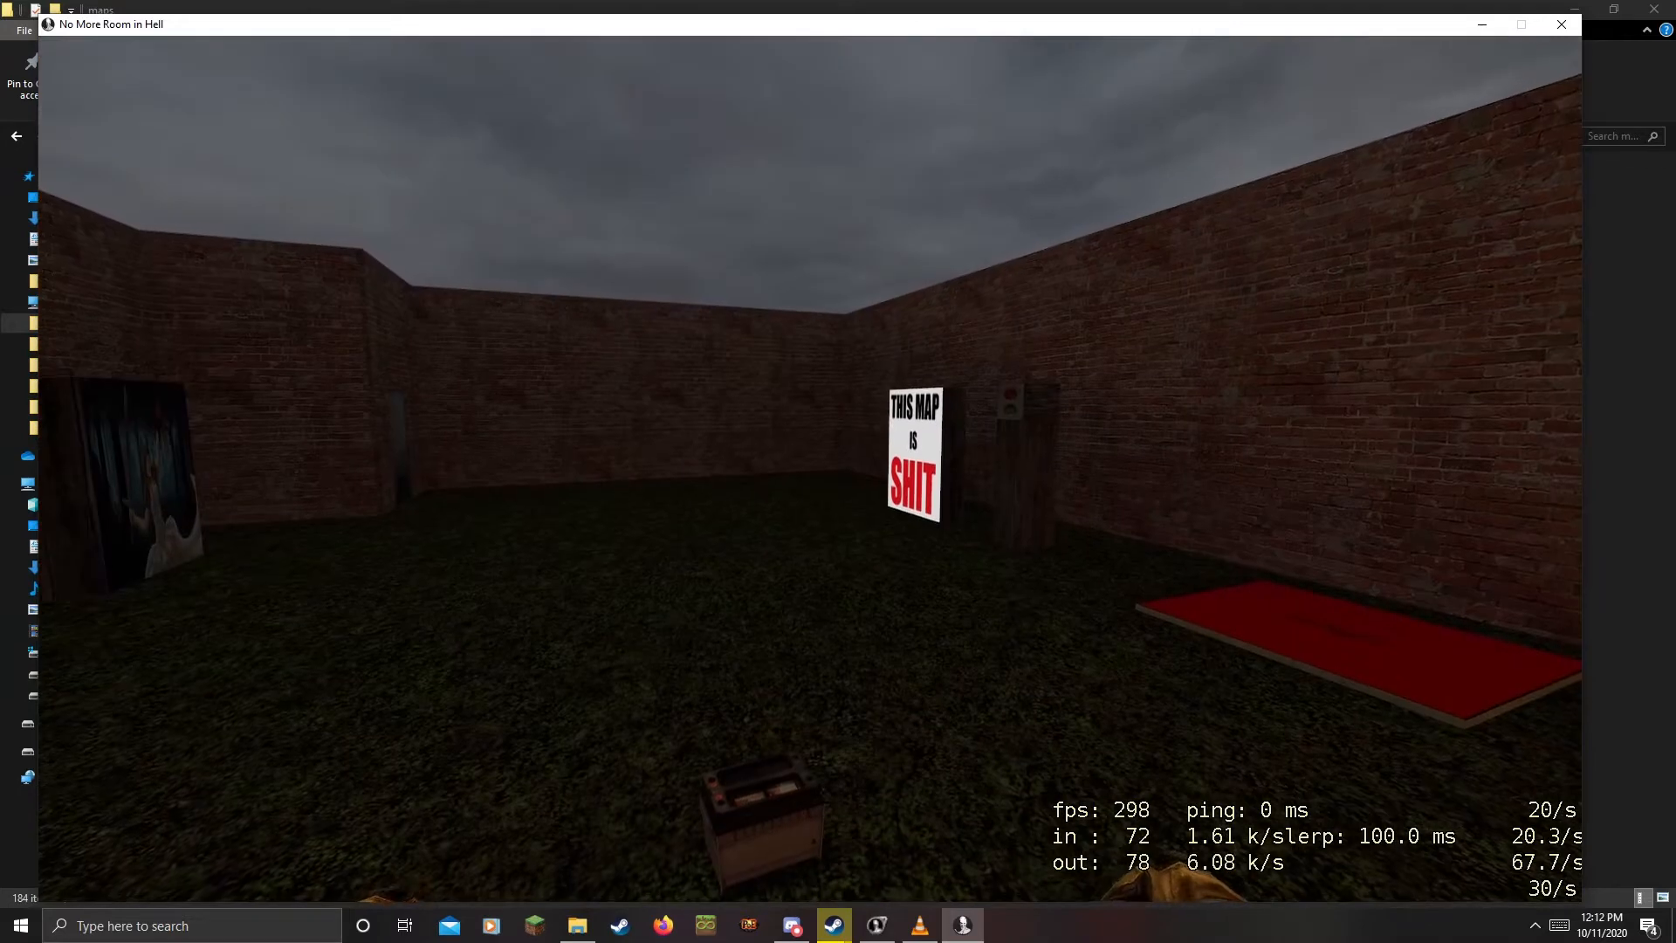
key("w")
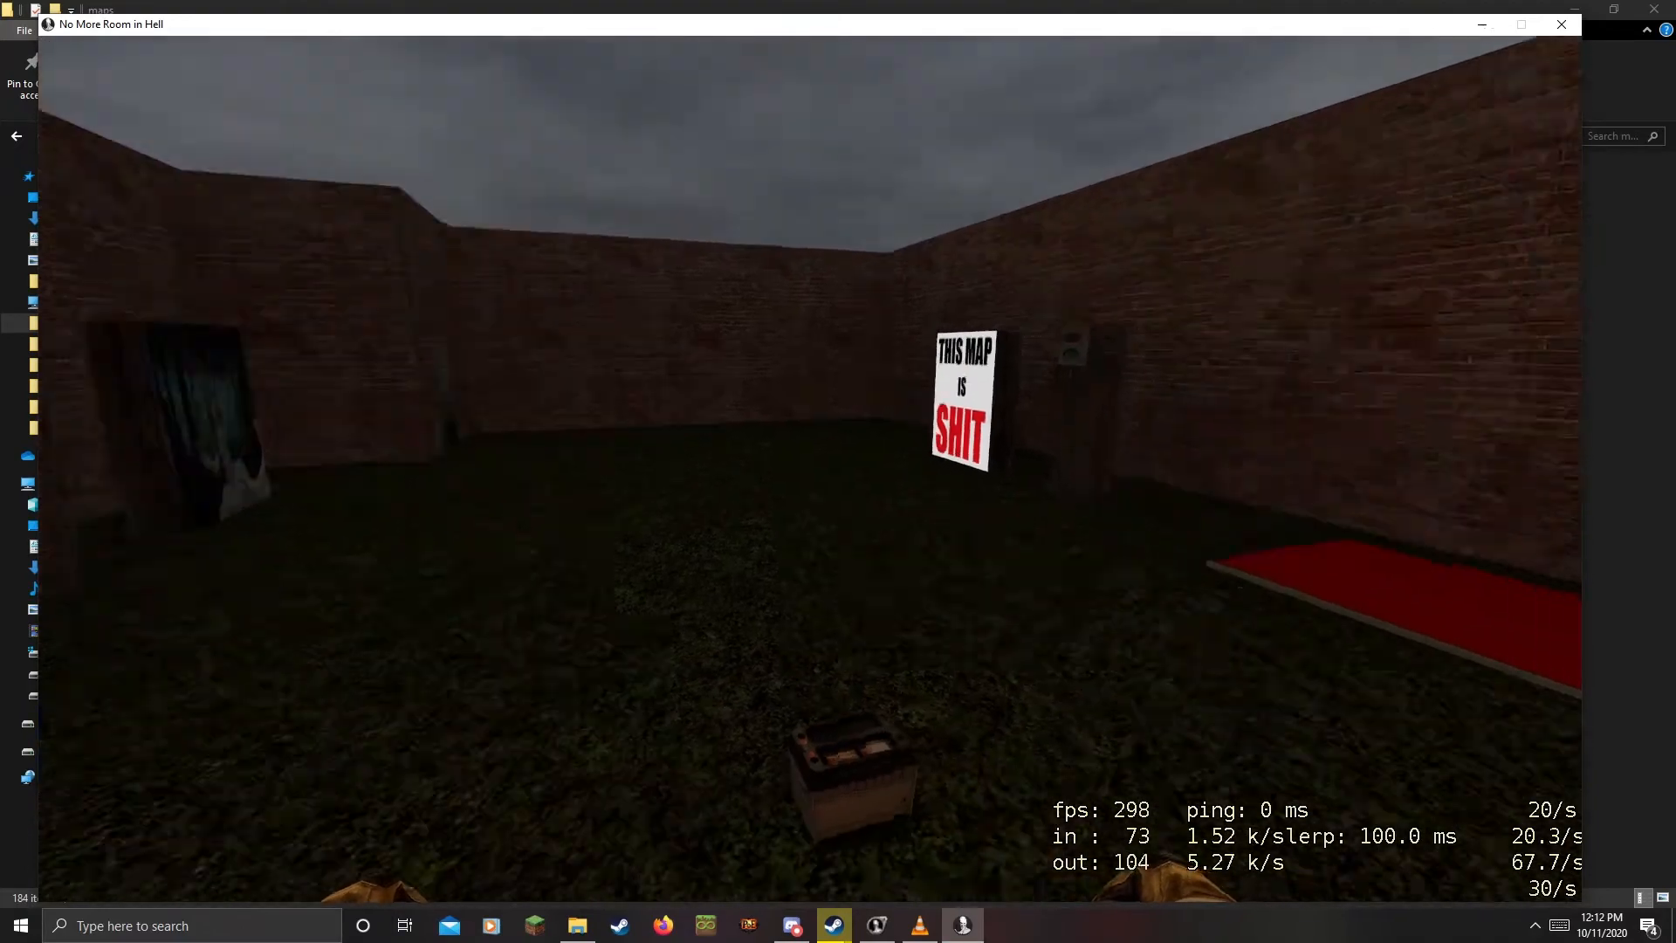
key("w")
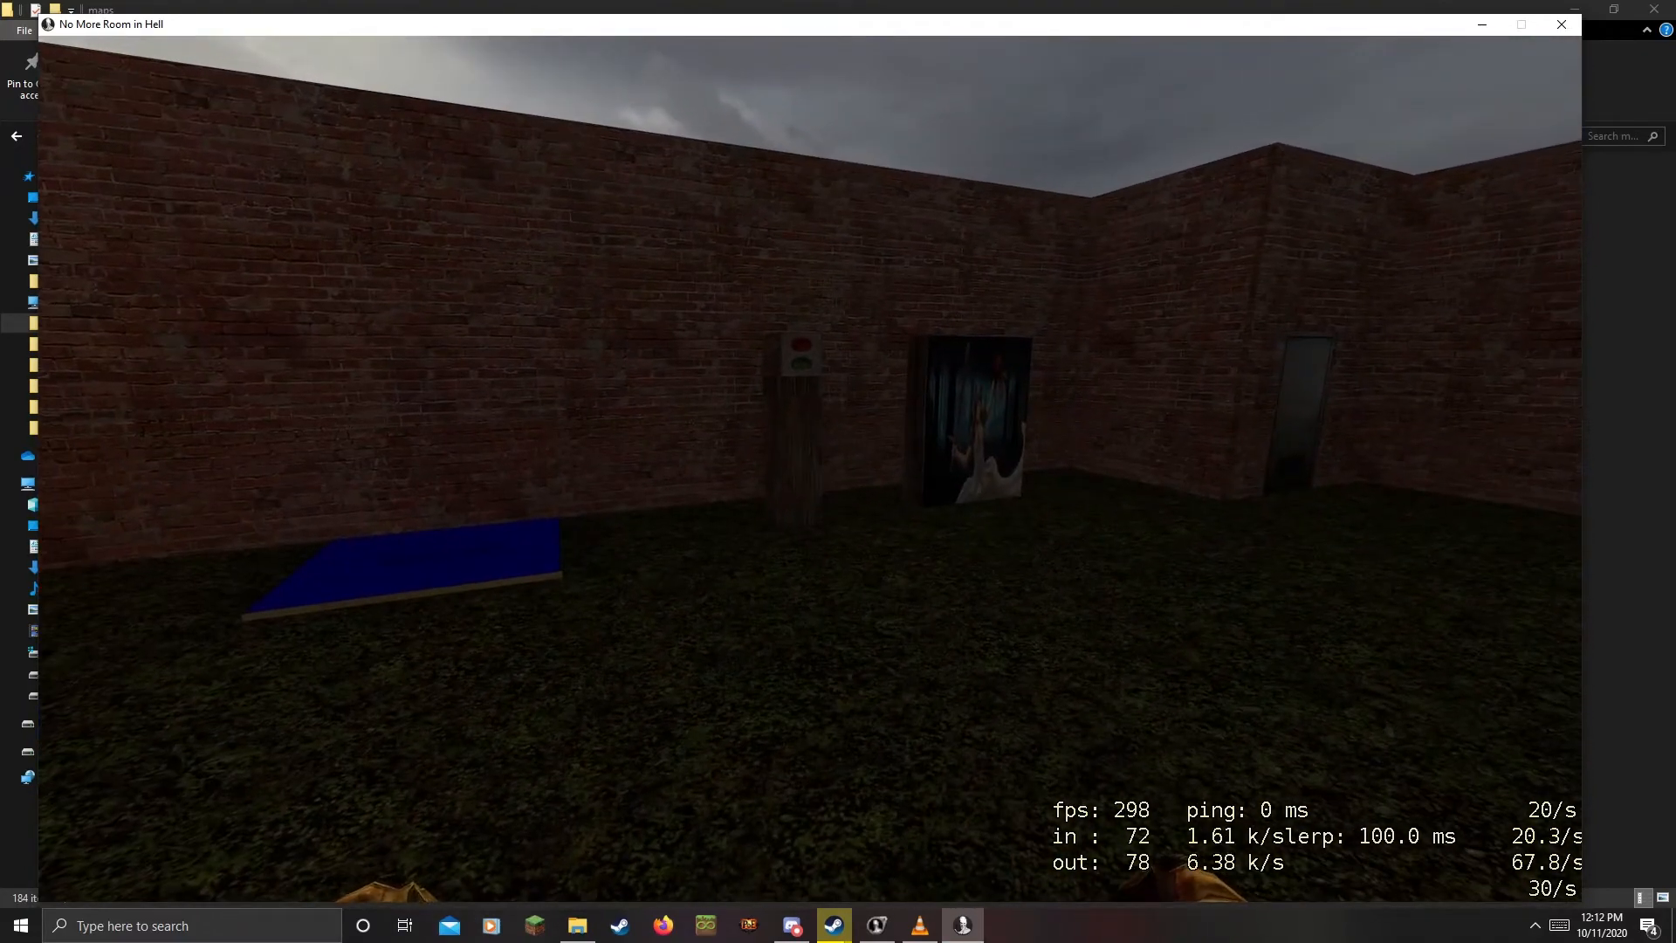
key("w")
key("e")
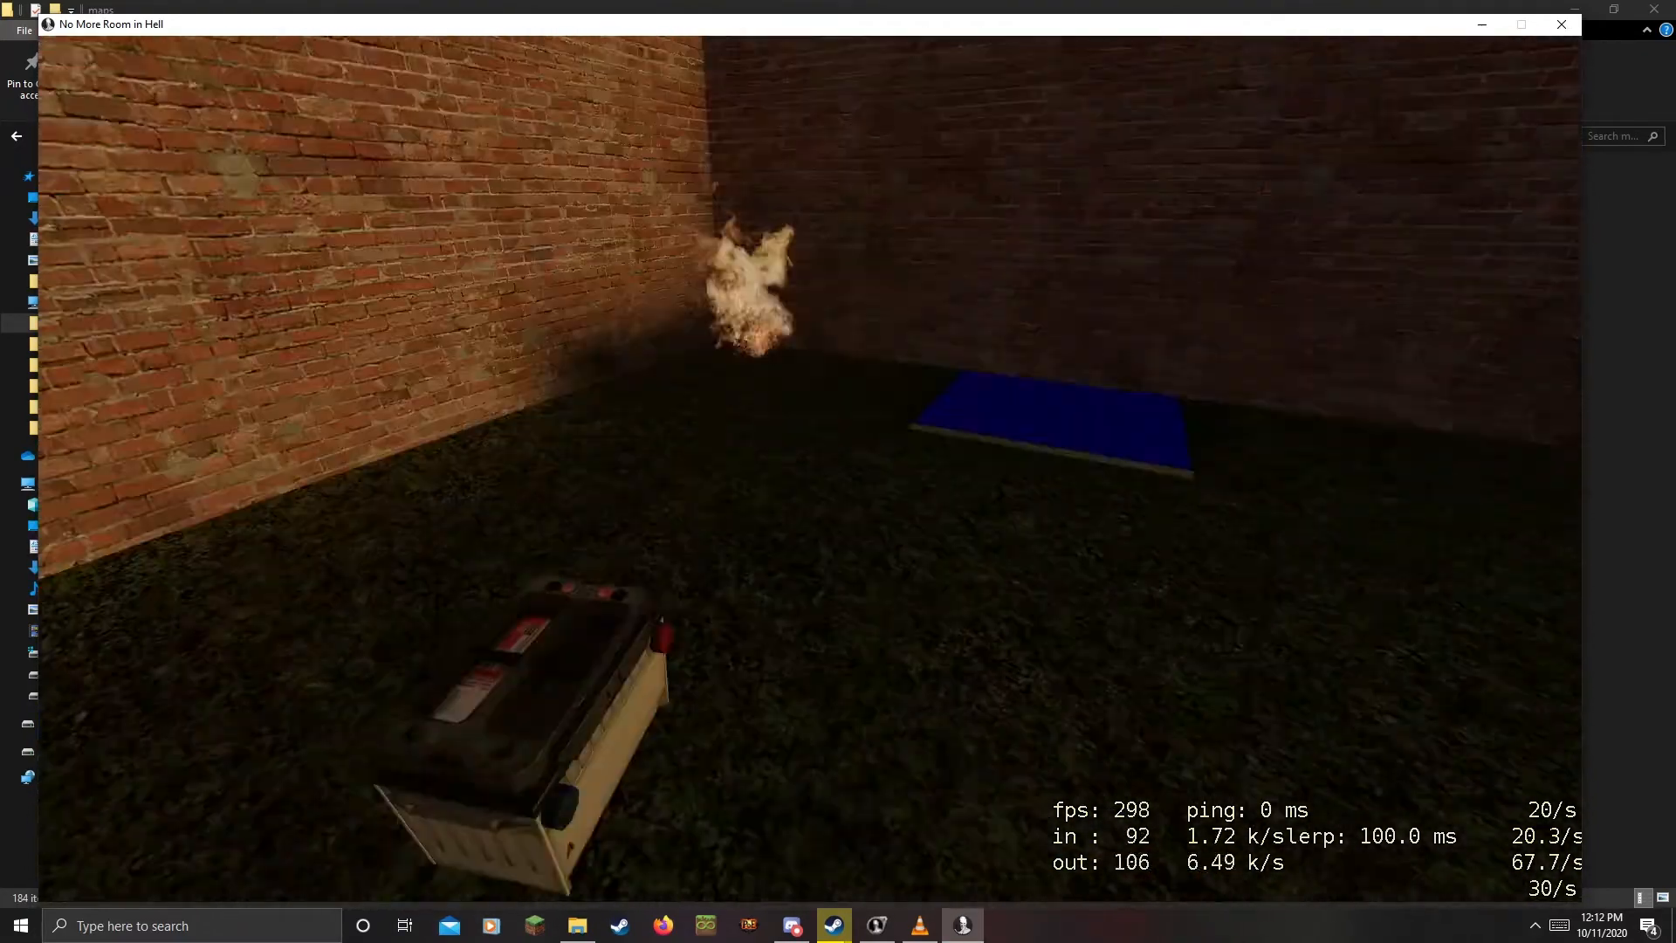
Carry the battery past the red/green button post and smash the painting with a melee swing
key("w")
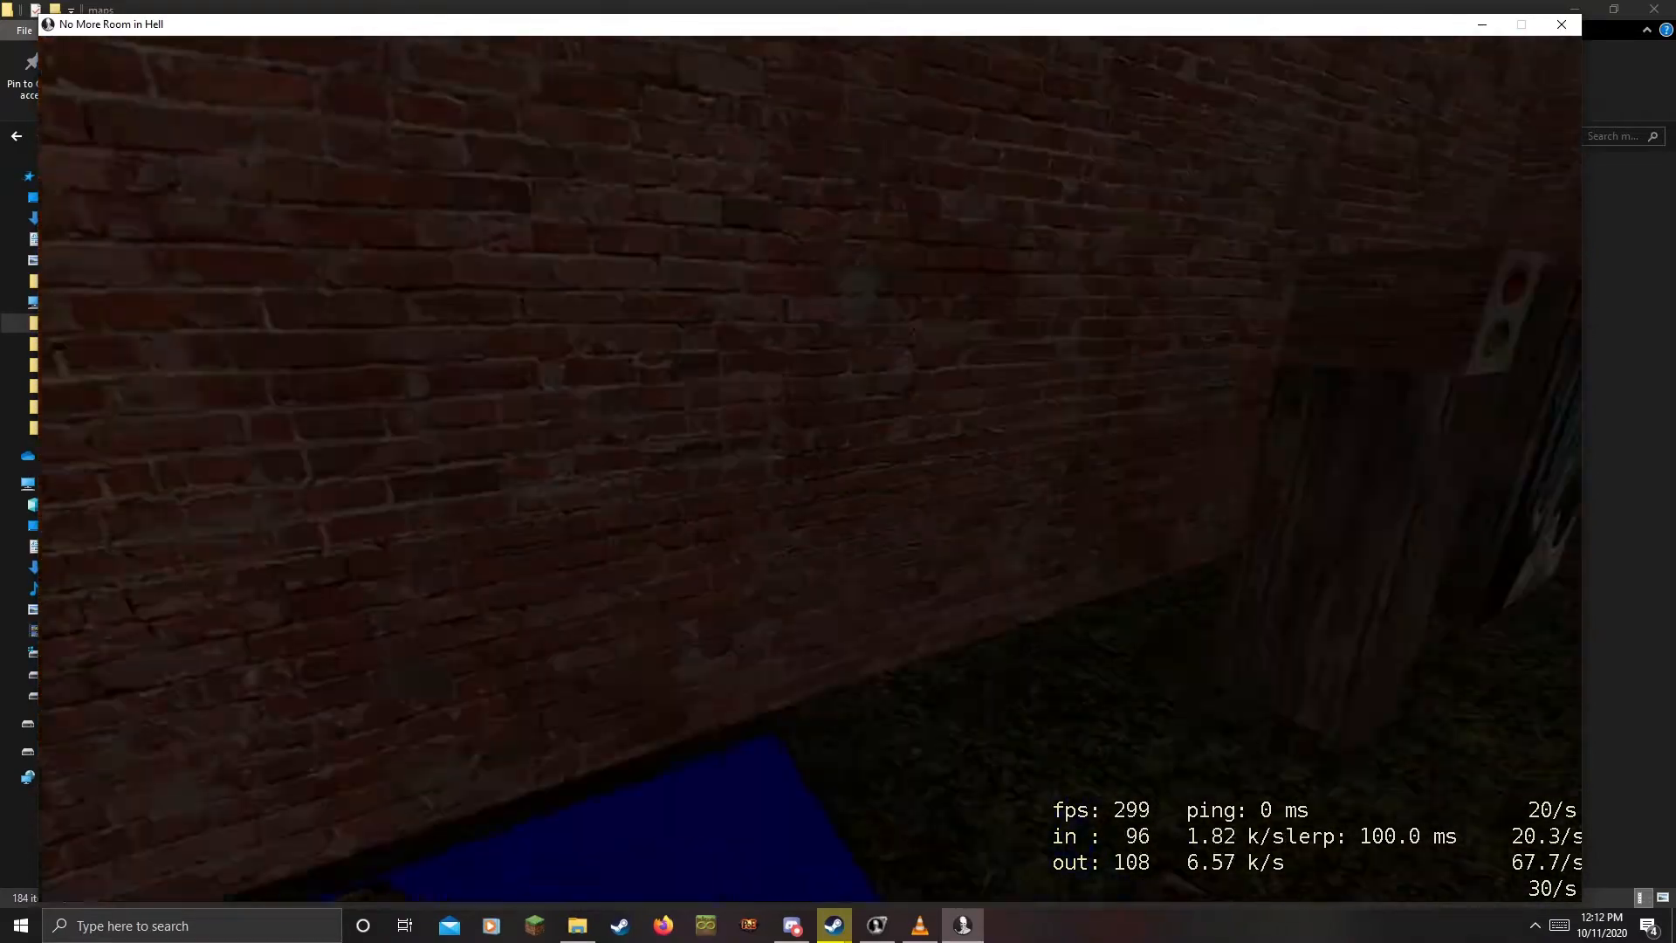
key("d")
key("w")
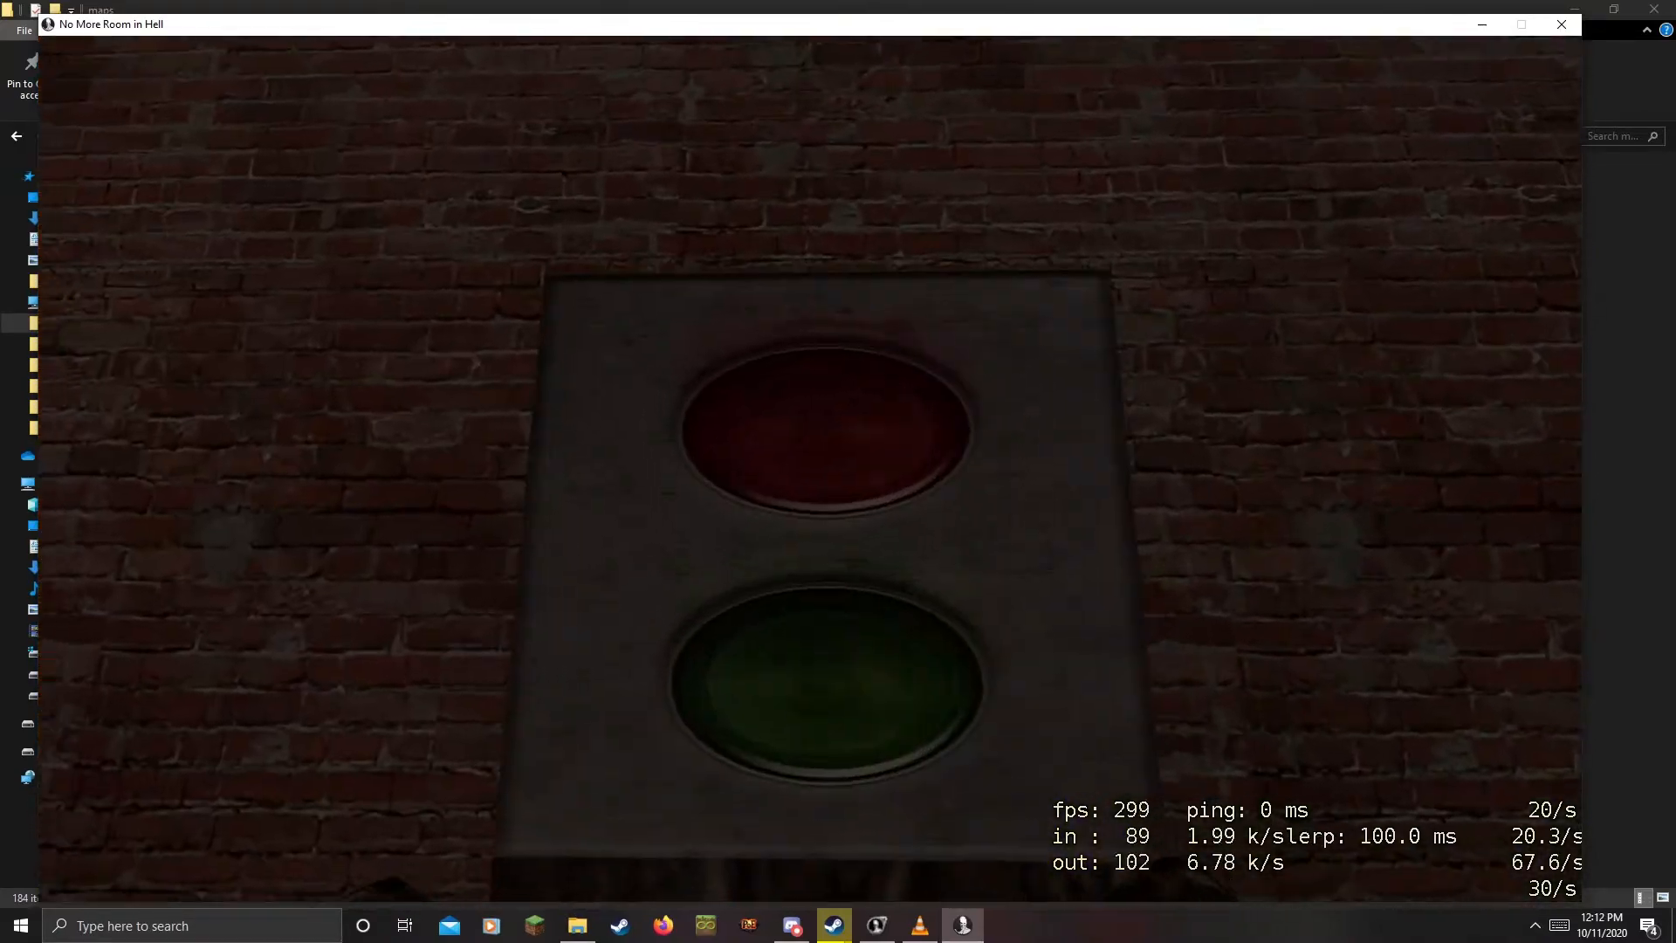
key("d")
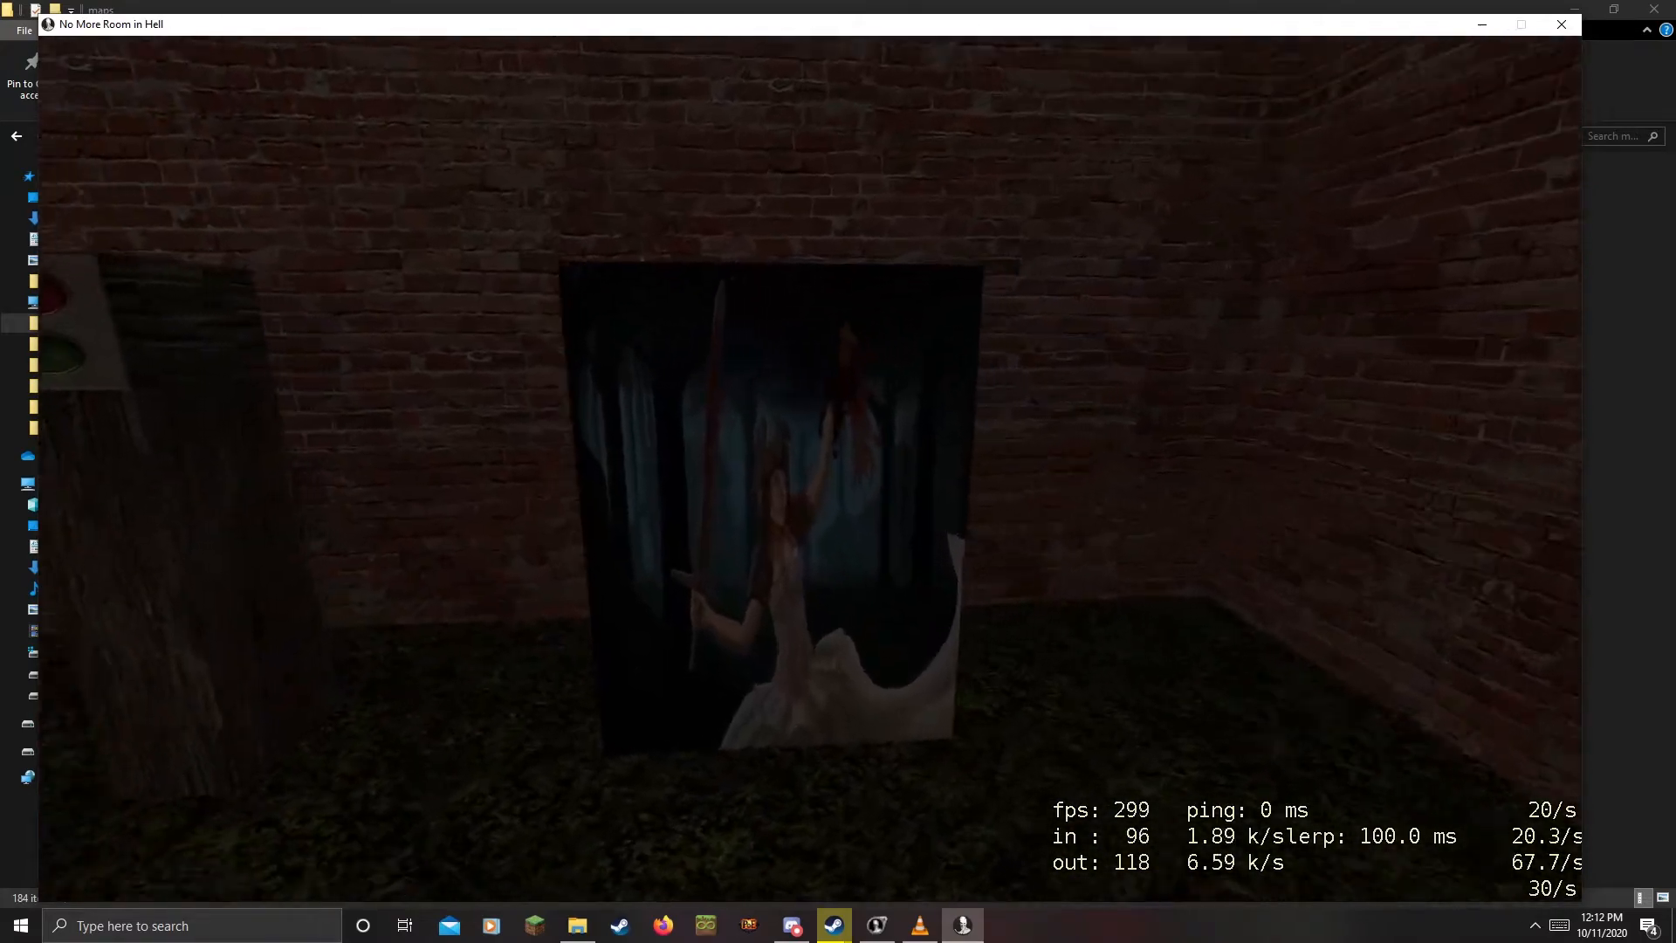
key("w")
left_click(810, 469)
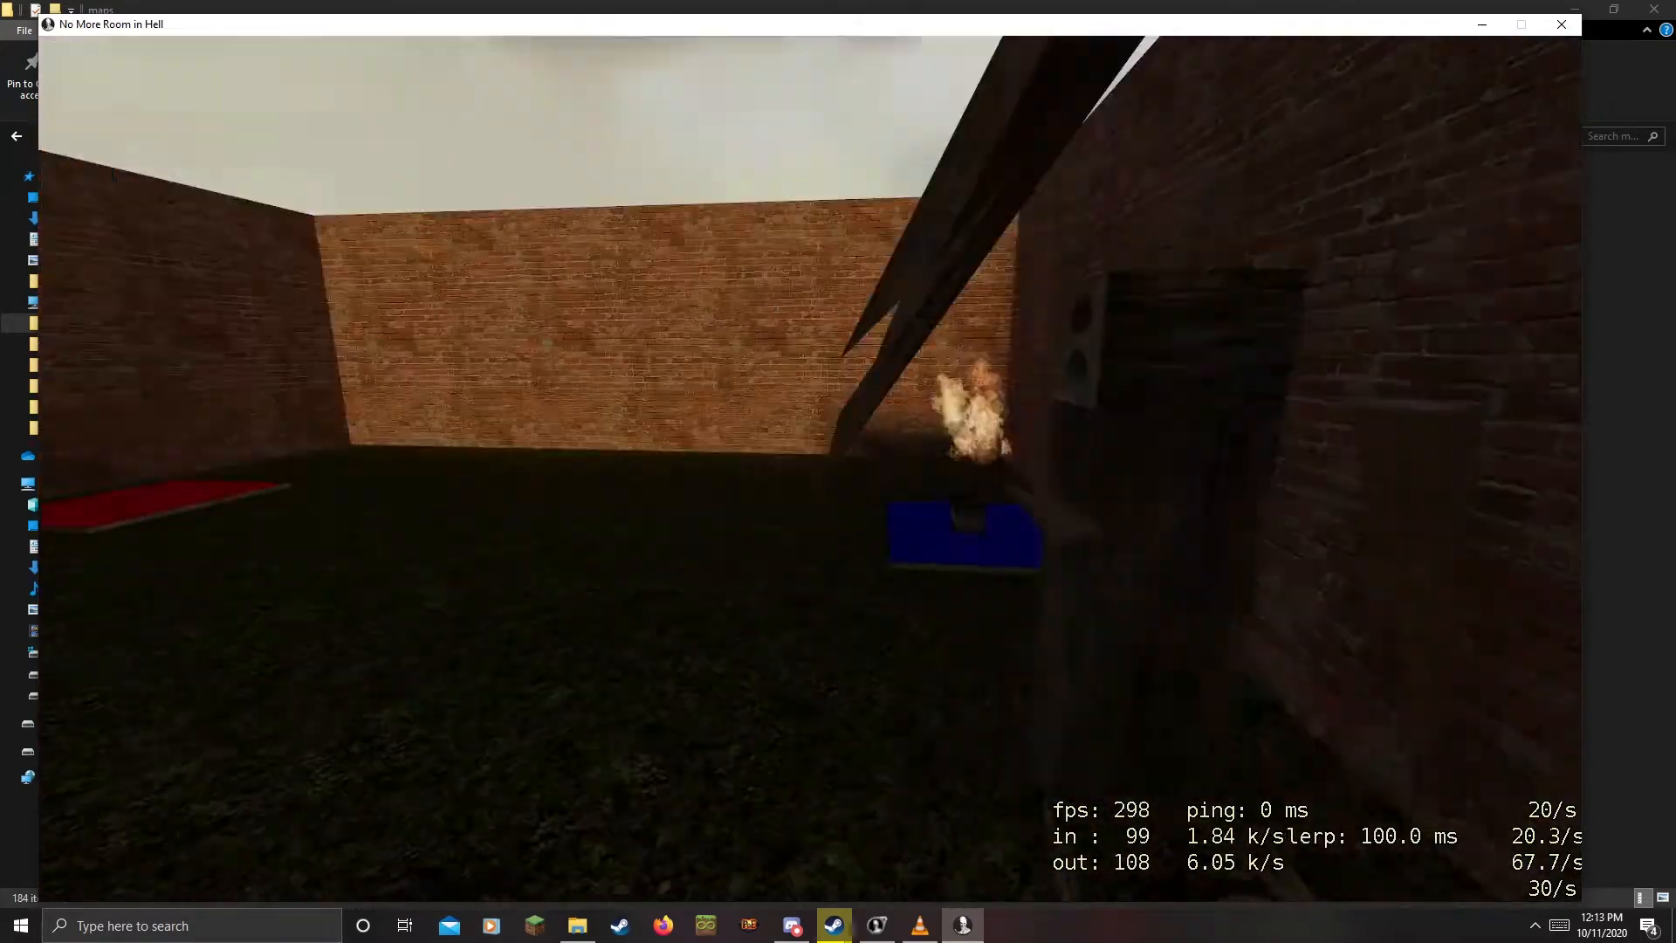
Walk back around the room past the blue pad and sign
key("a")
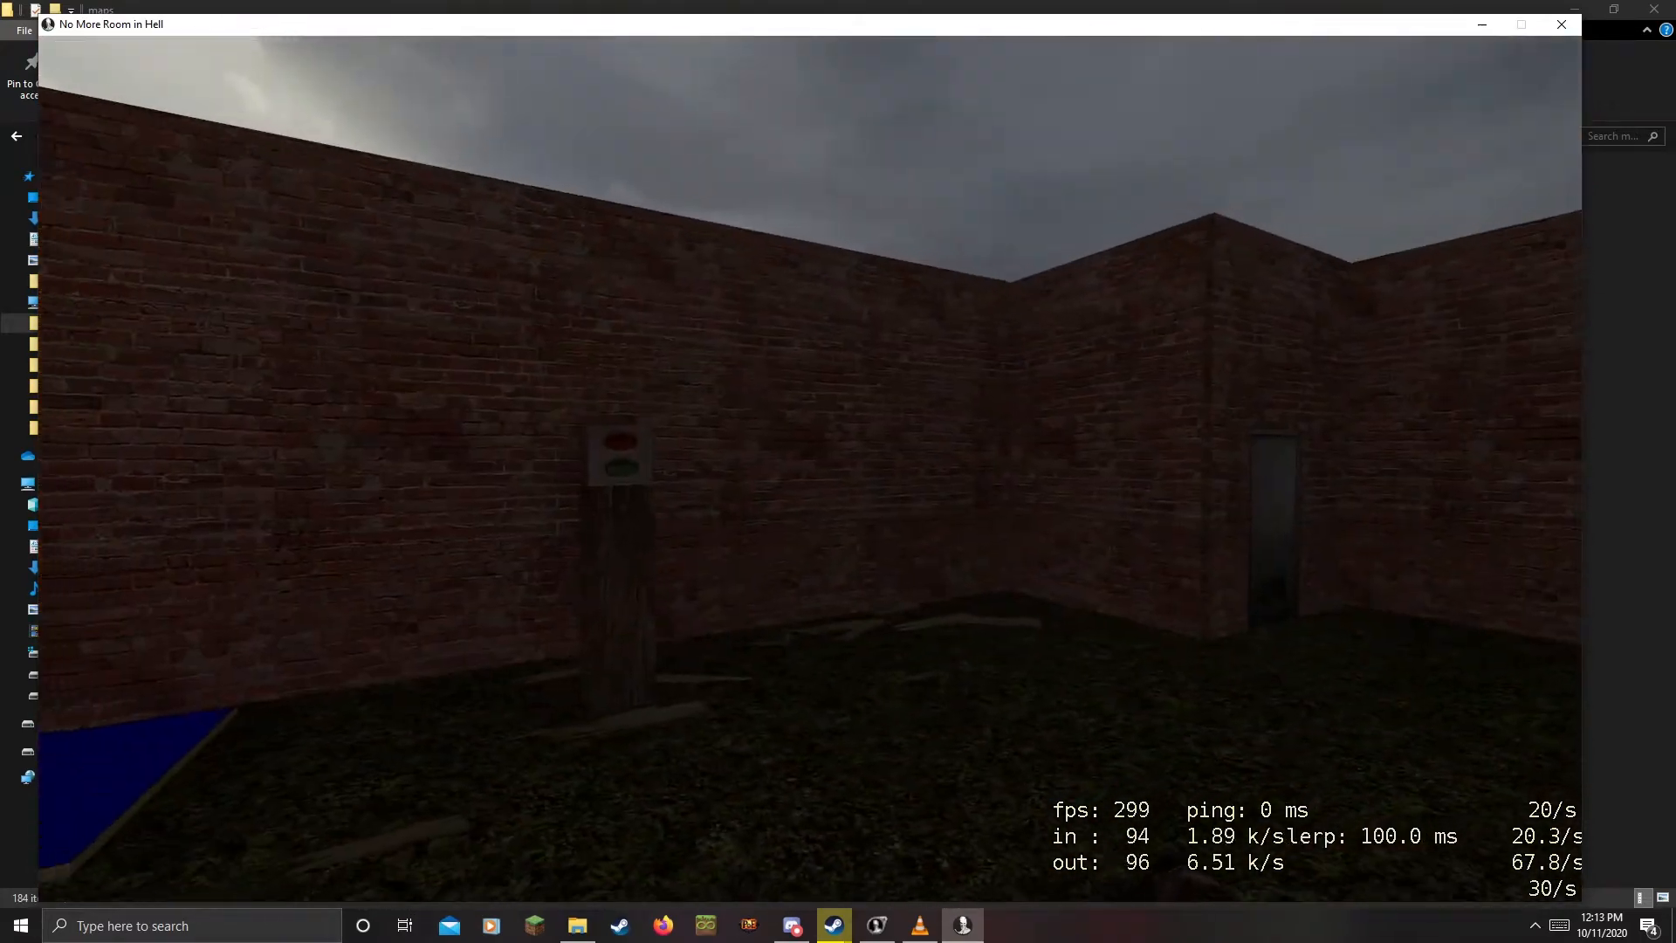
key("s")
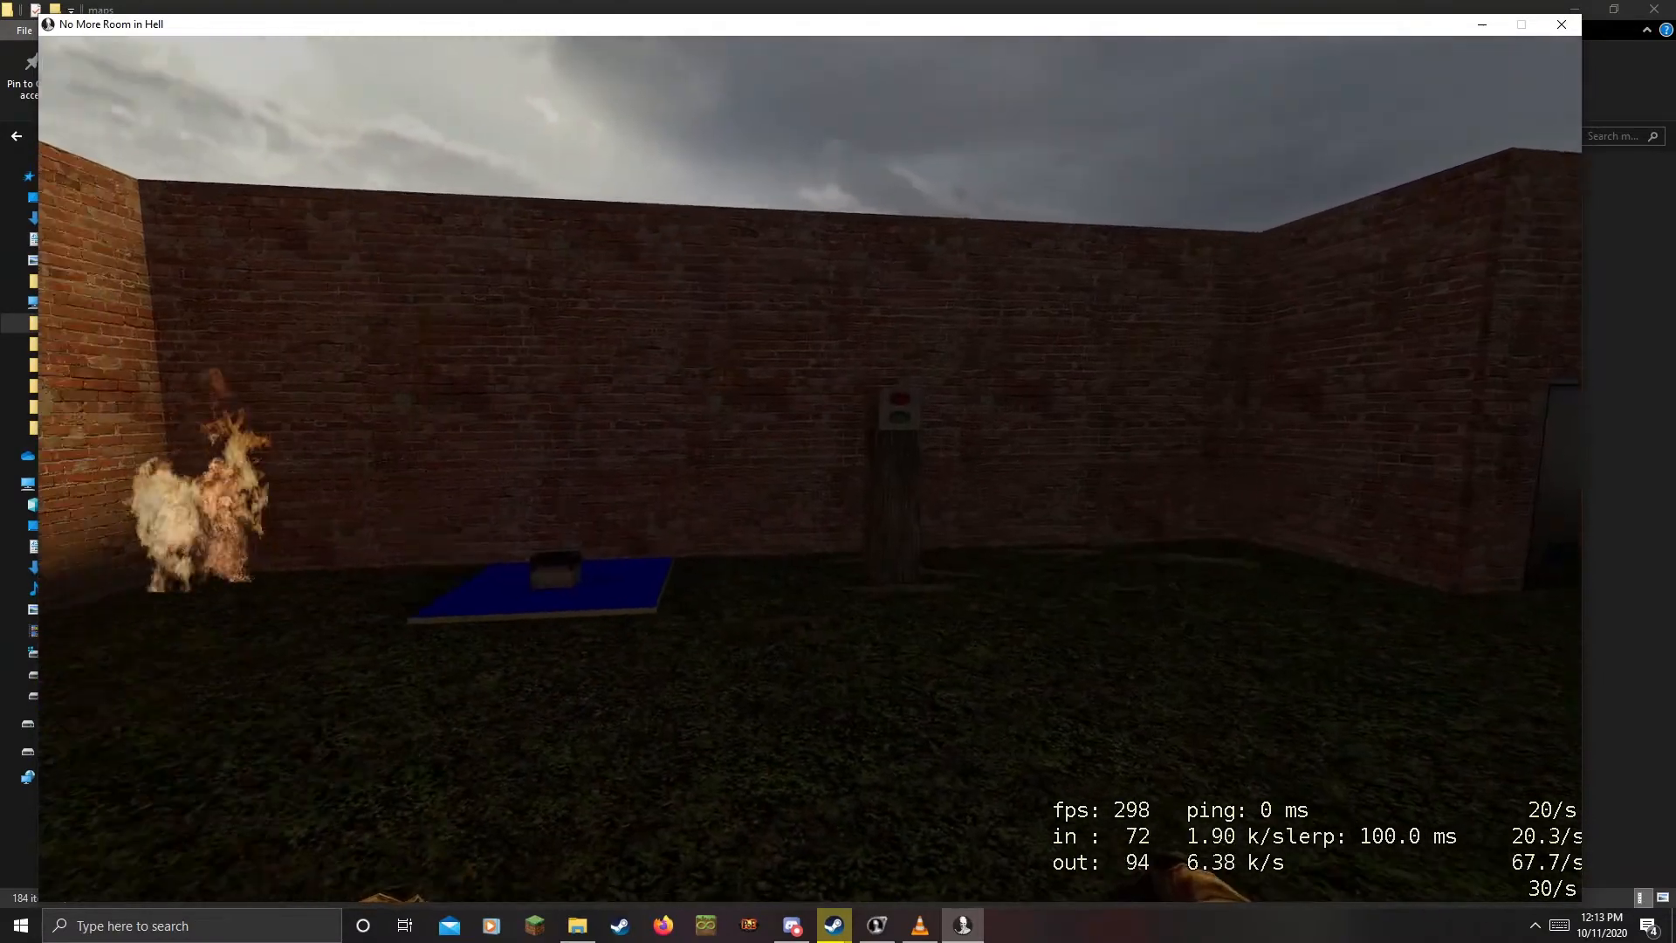
key("w")
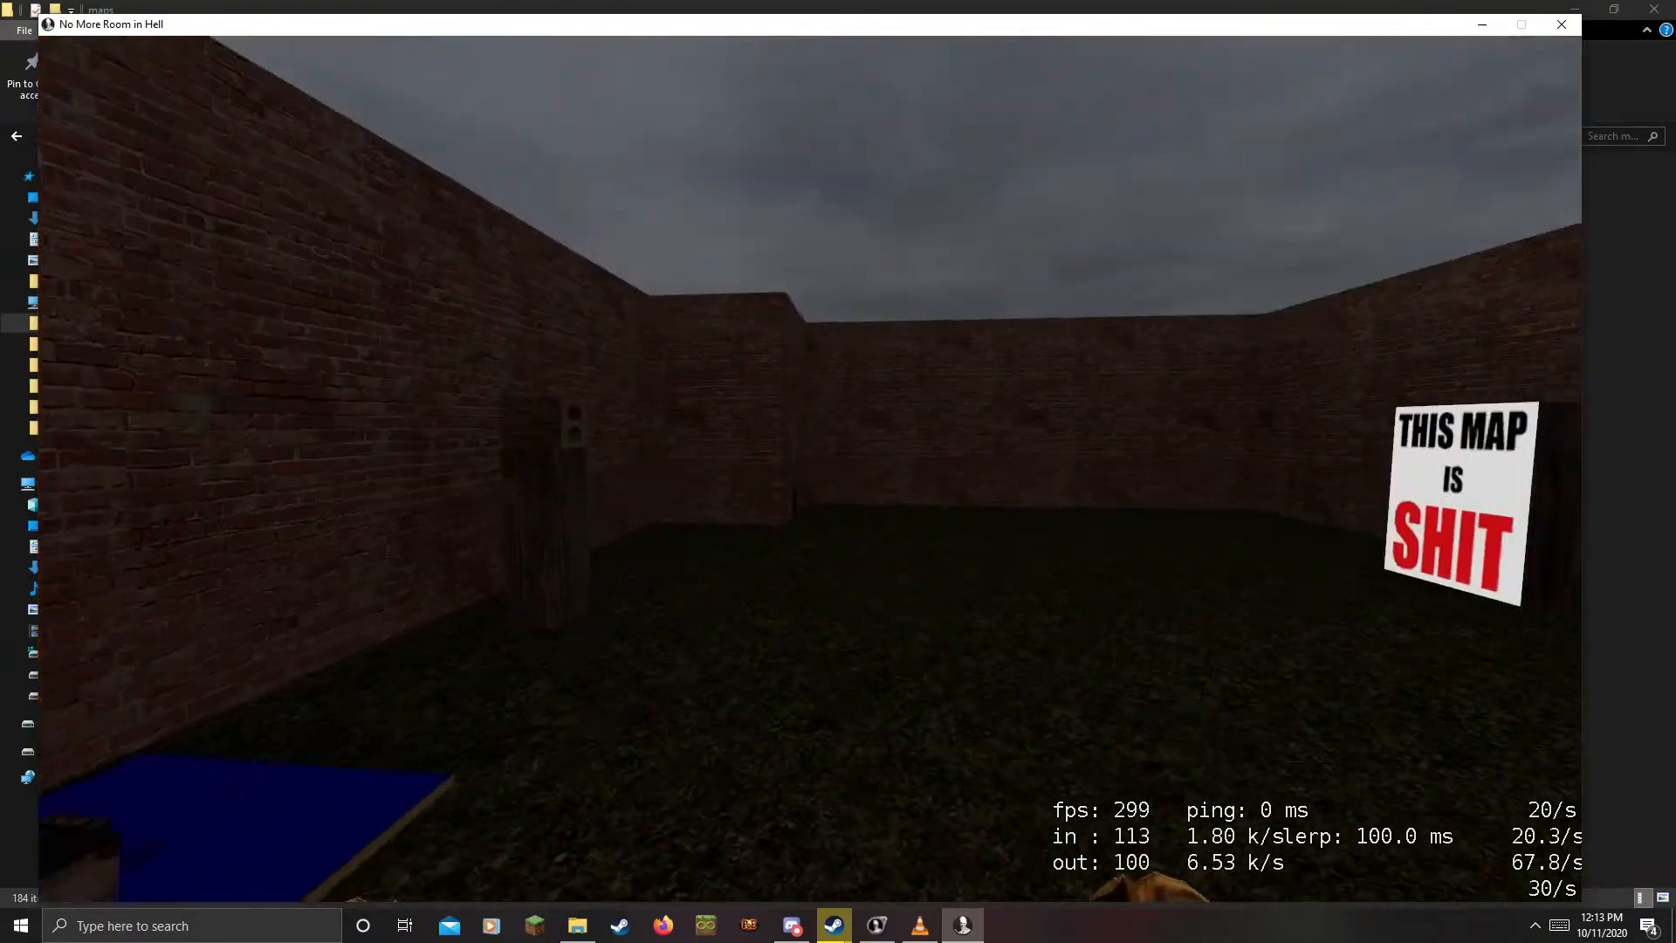
key("s")
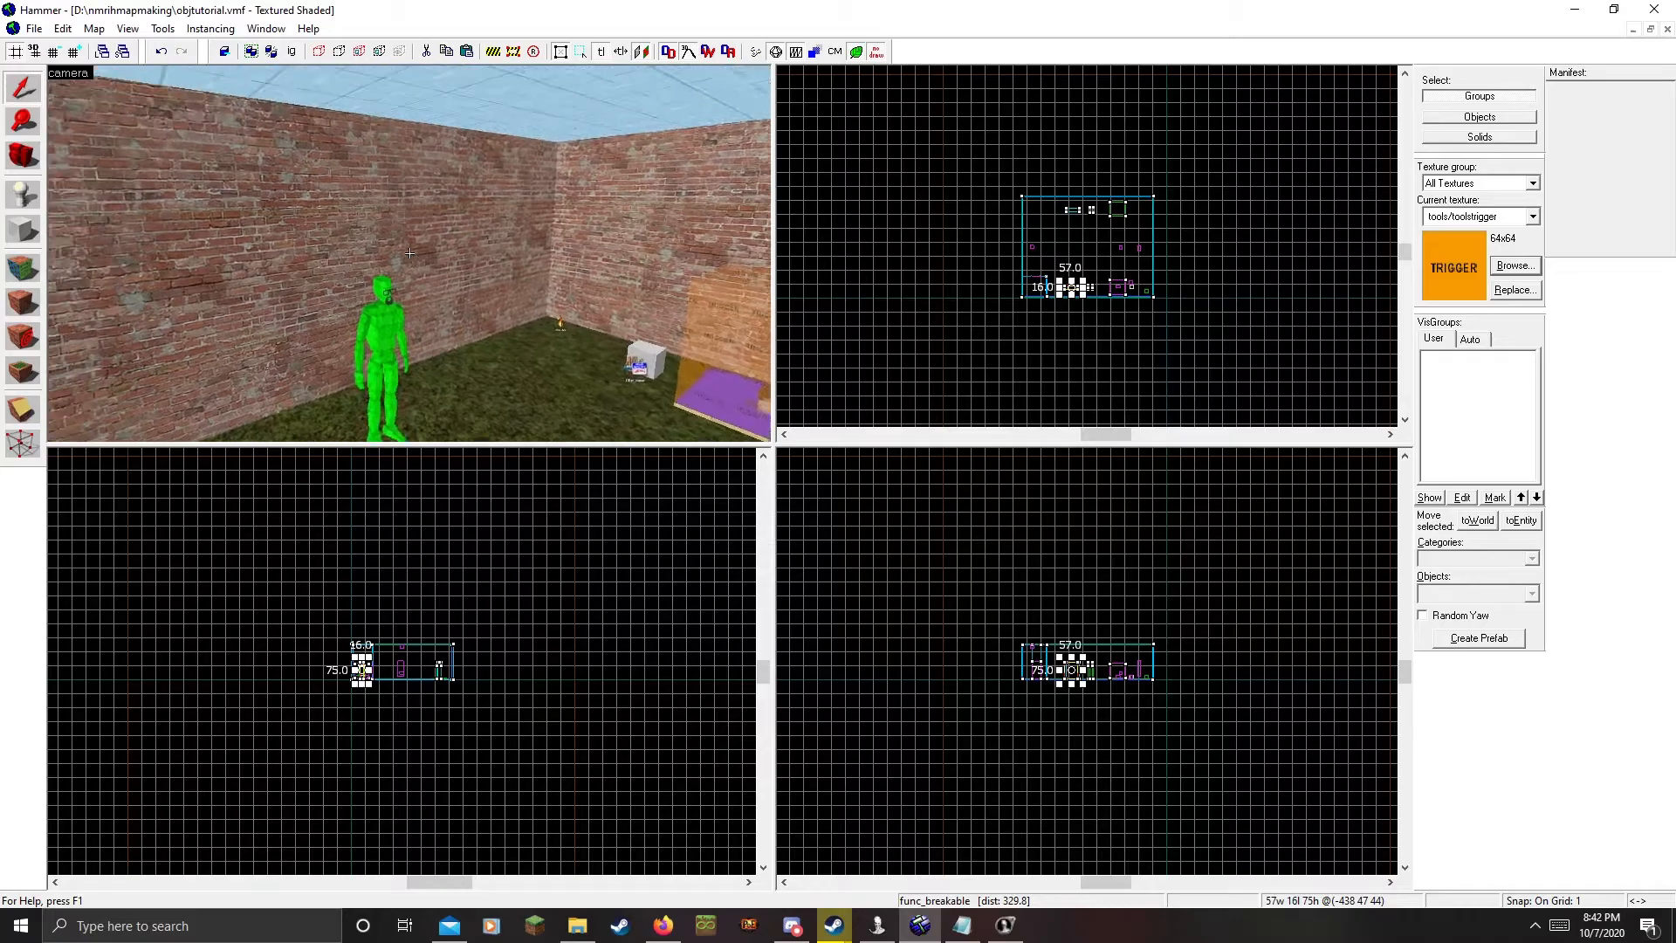
Place a new entity against the wall and set its class to nmrih_objective_boundary
key("a")
key("z")
key("shift+e")
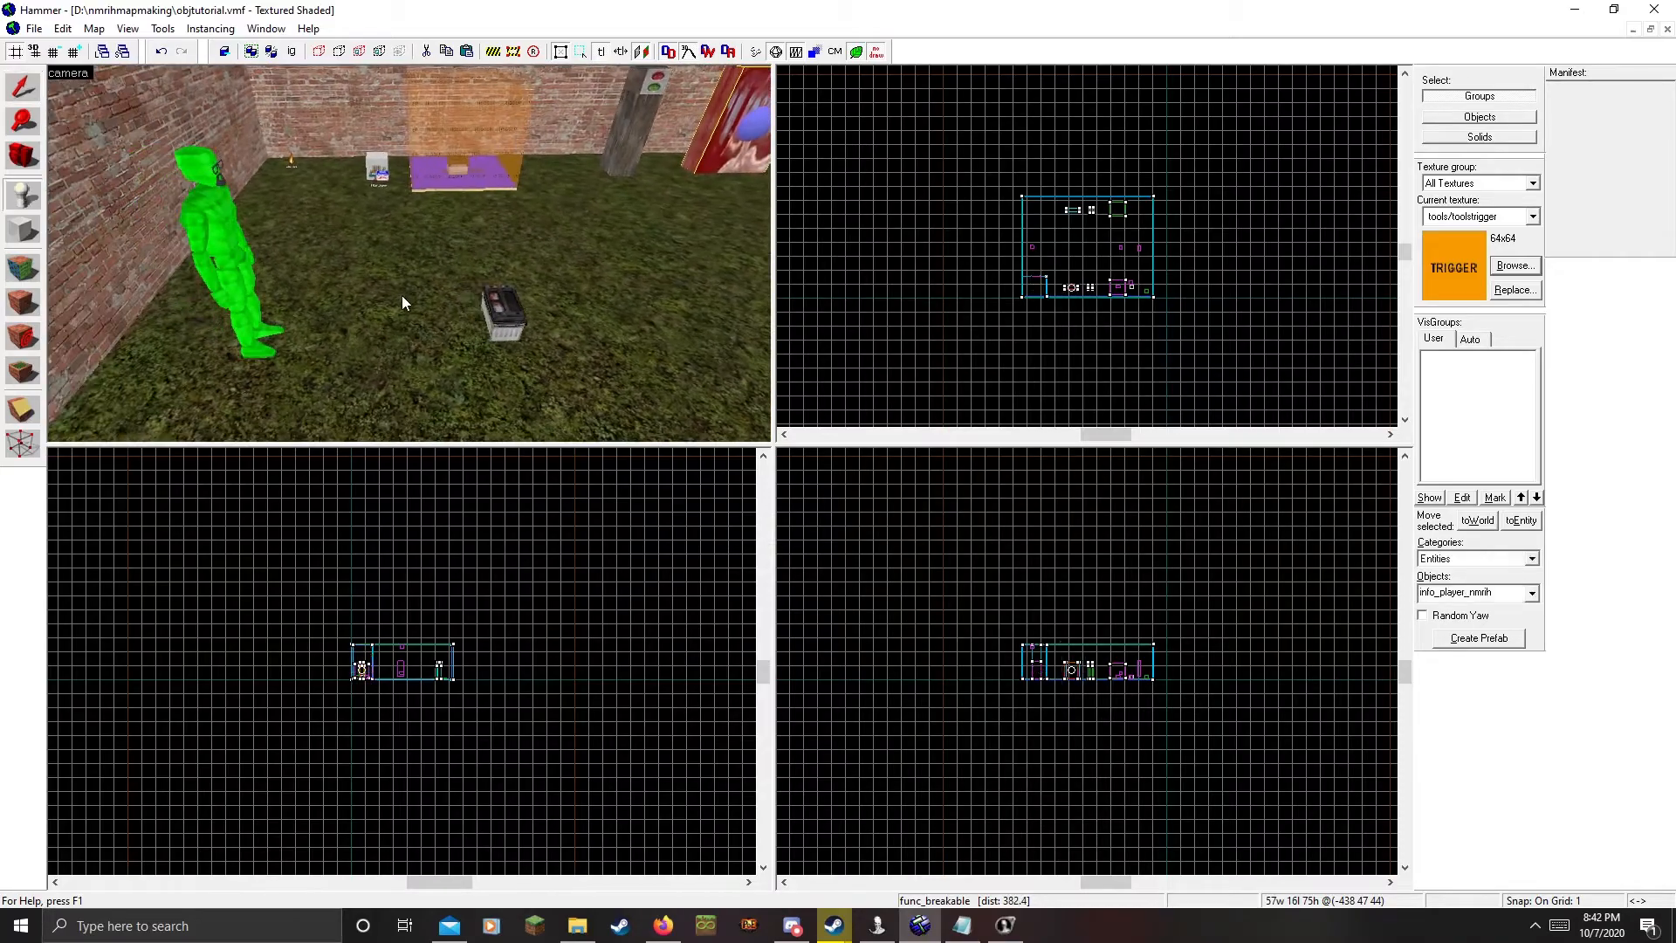
left_click(401, 295)
key("shift+s")
double_click(398, 227)
double_click(647, 203)
left_click(648, 204)
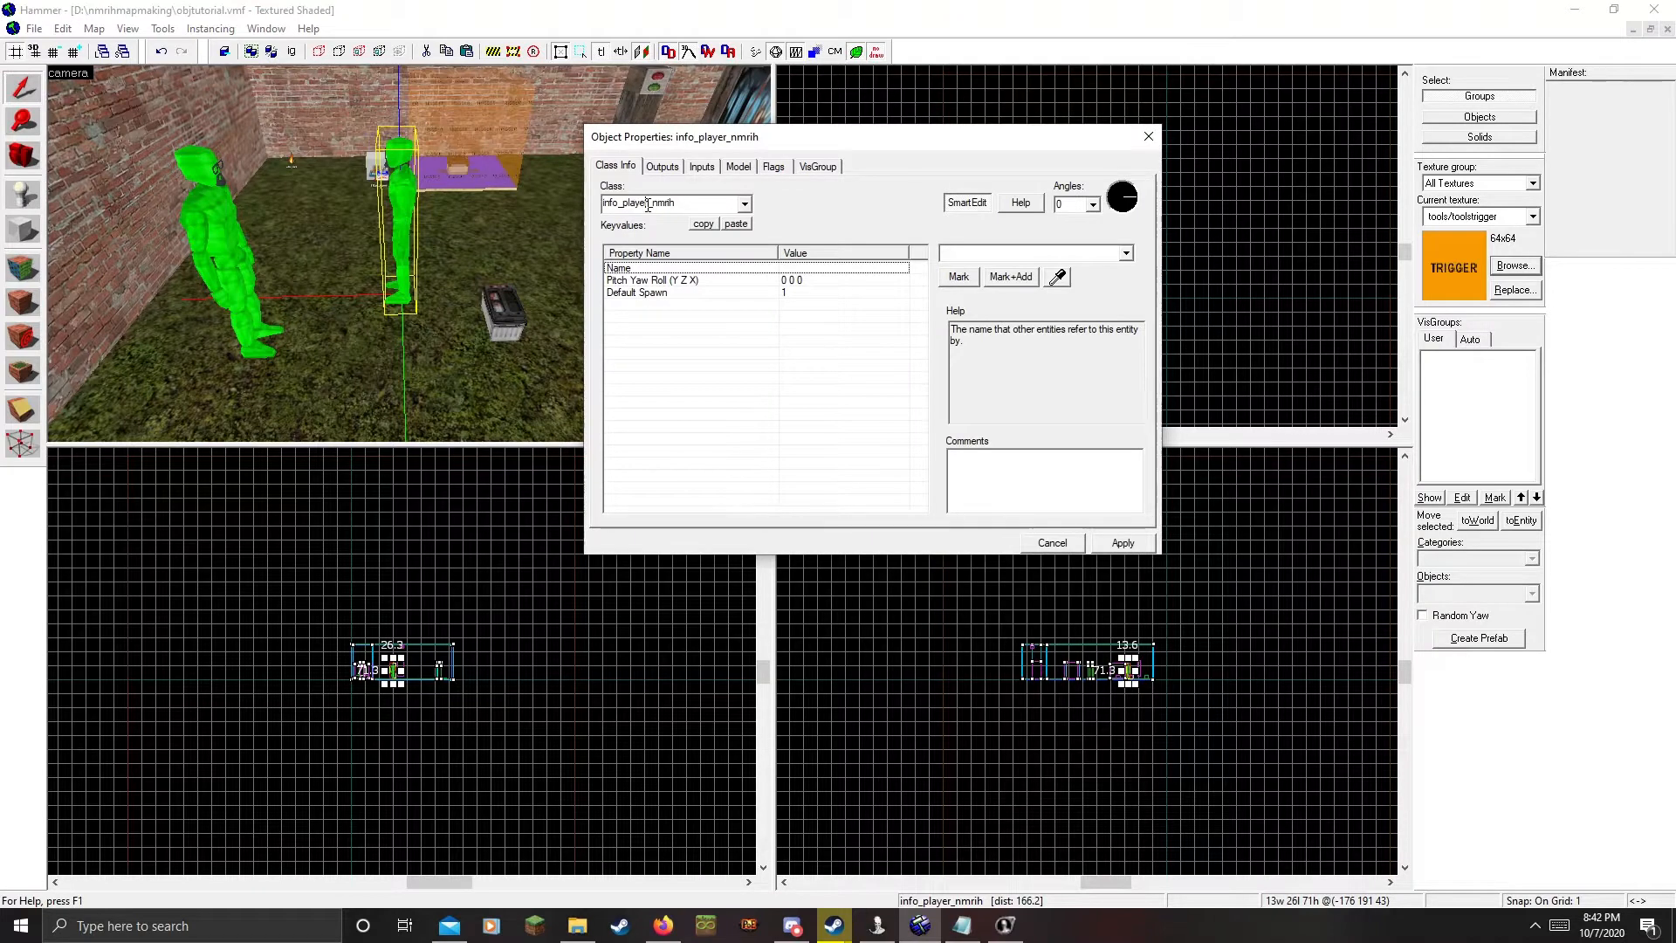
double_click(647, 203)
type("nmrih_ob")
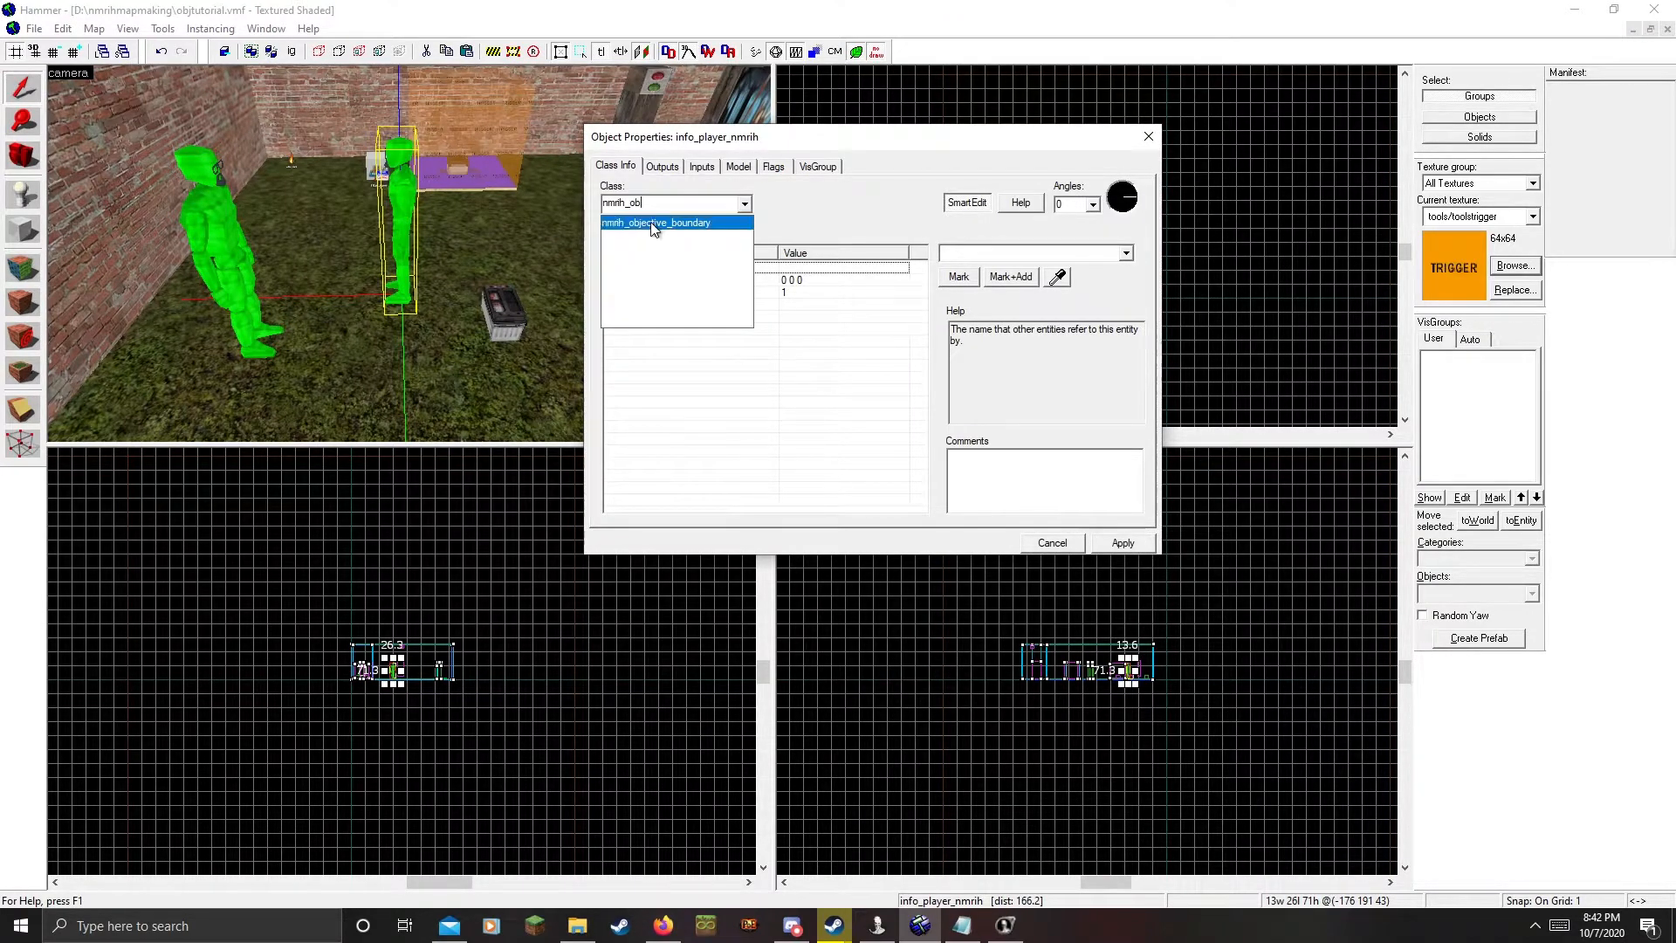
left_click(655, 222)
left_click(1123, 542)
Name the boundary entity objective1 and apply the change
key("z")
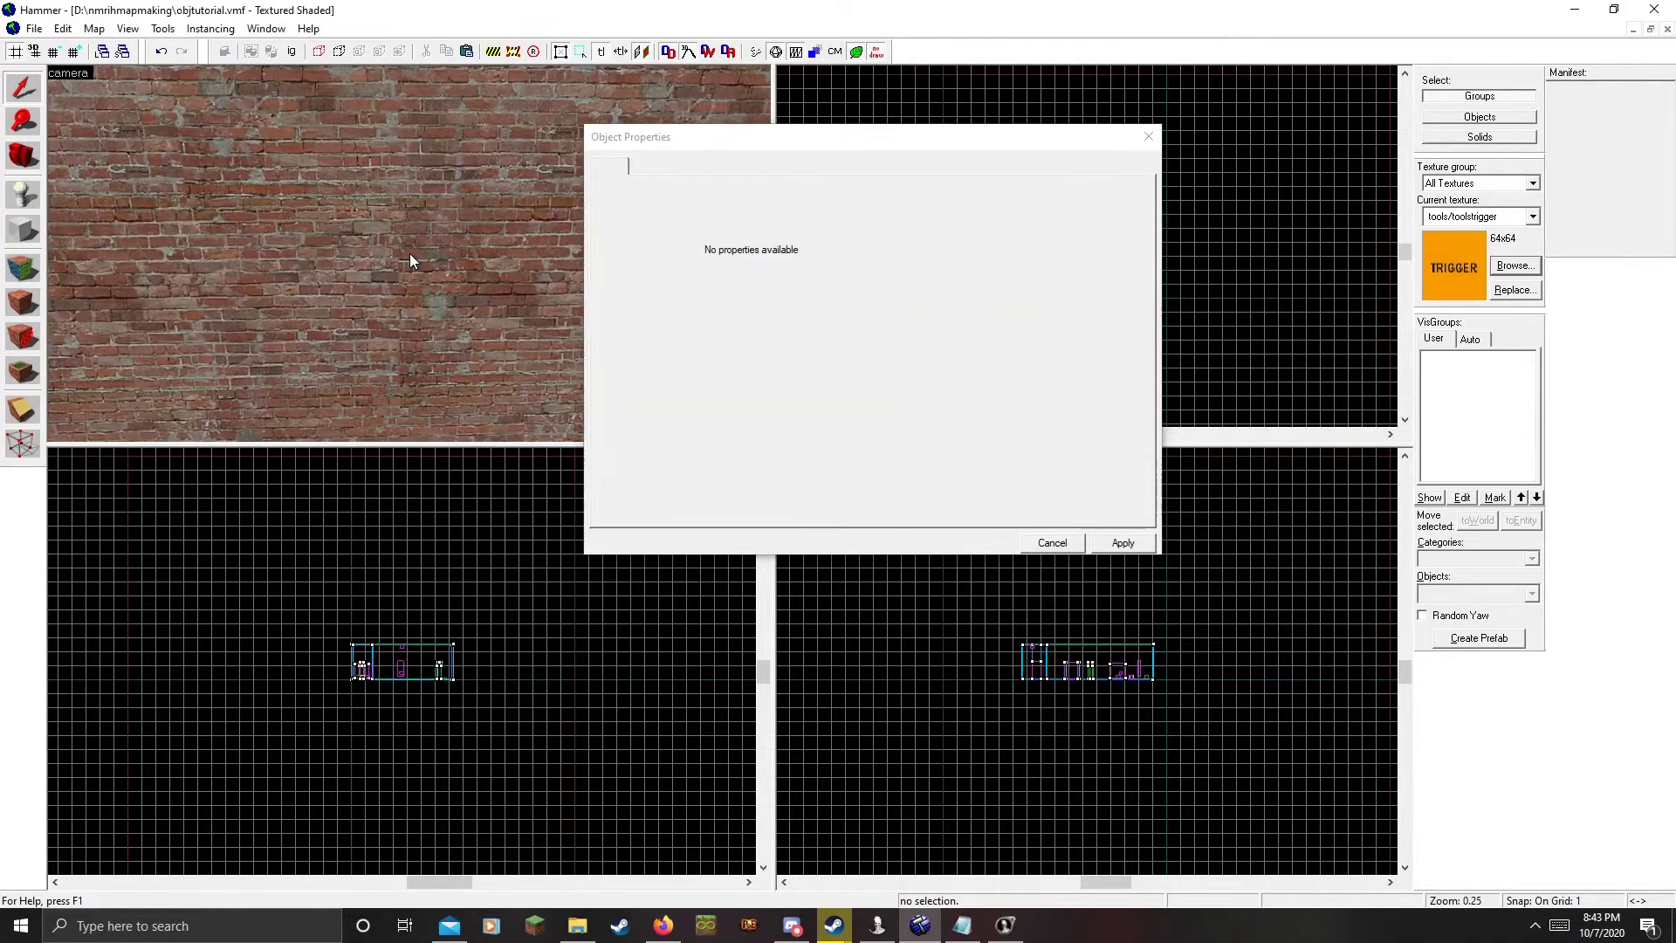
left_click(410, 253)
key("z")
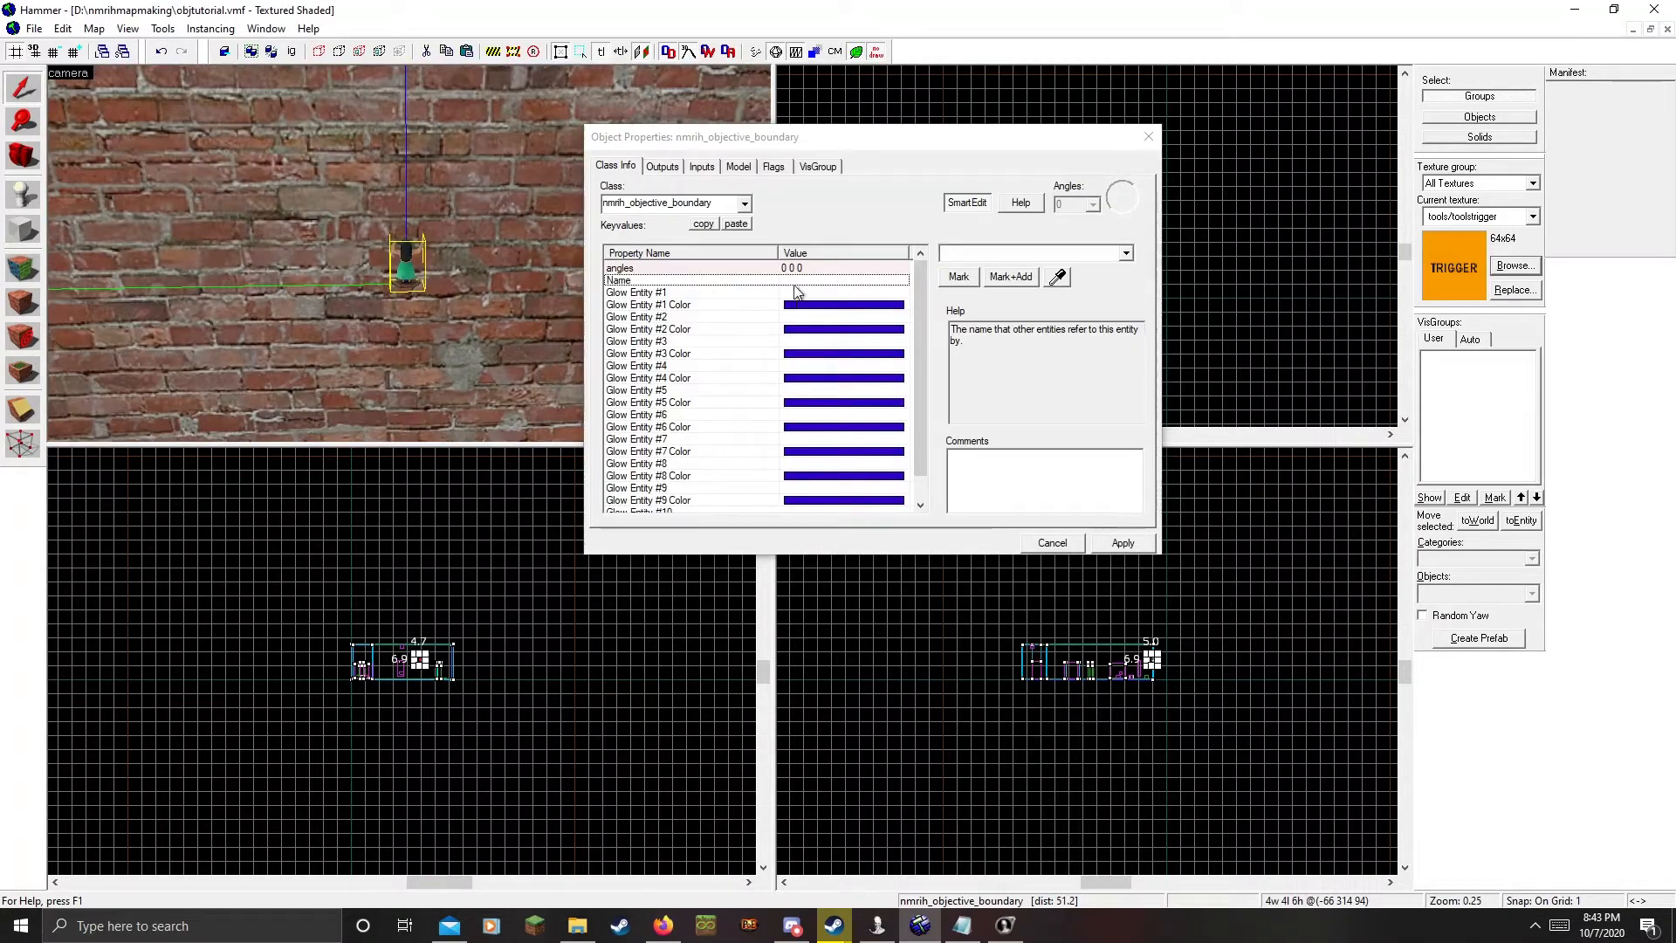
left_click(828, 289)
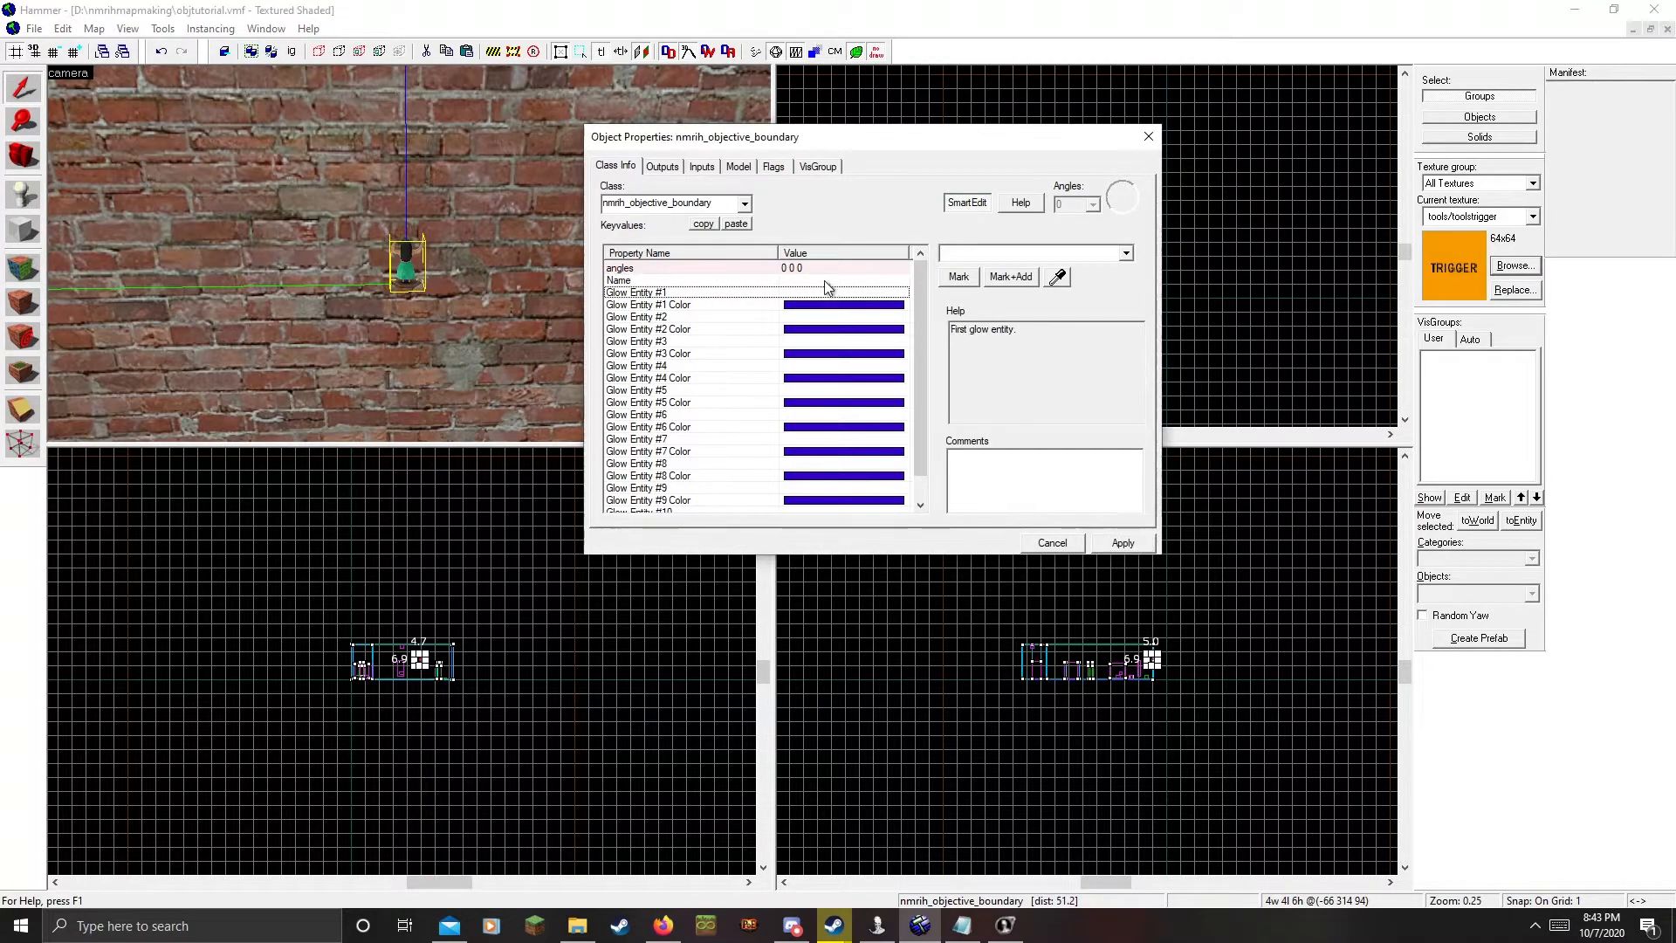
left_click(825, 280)
left_click(953, 252)
type("objective1")
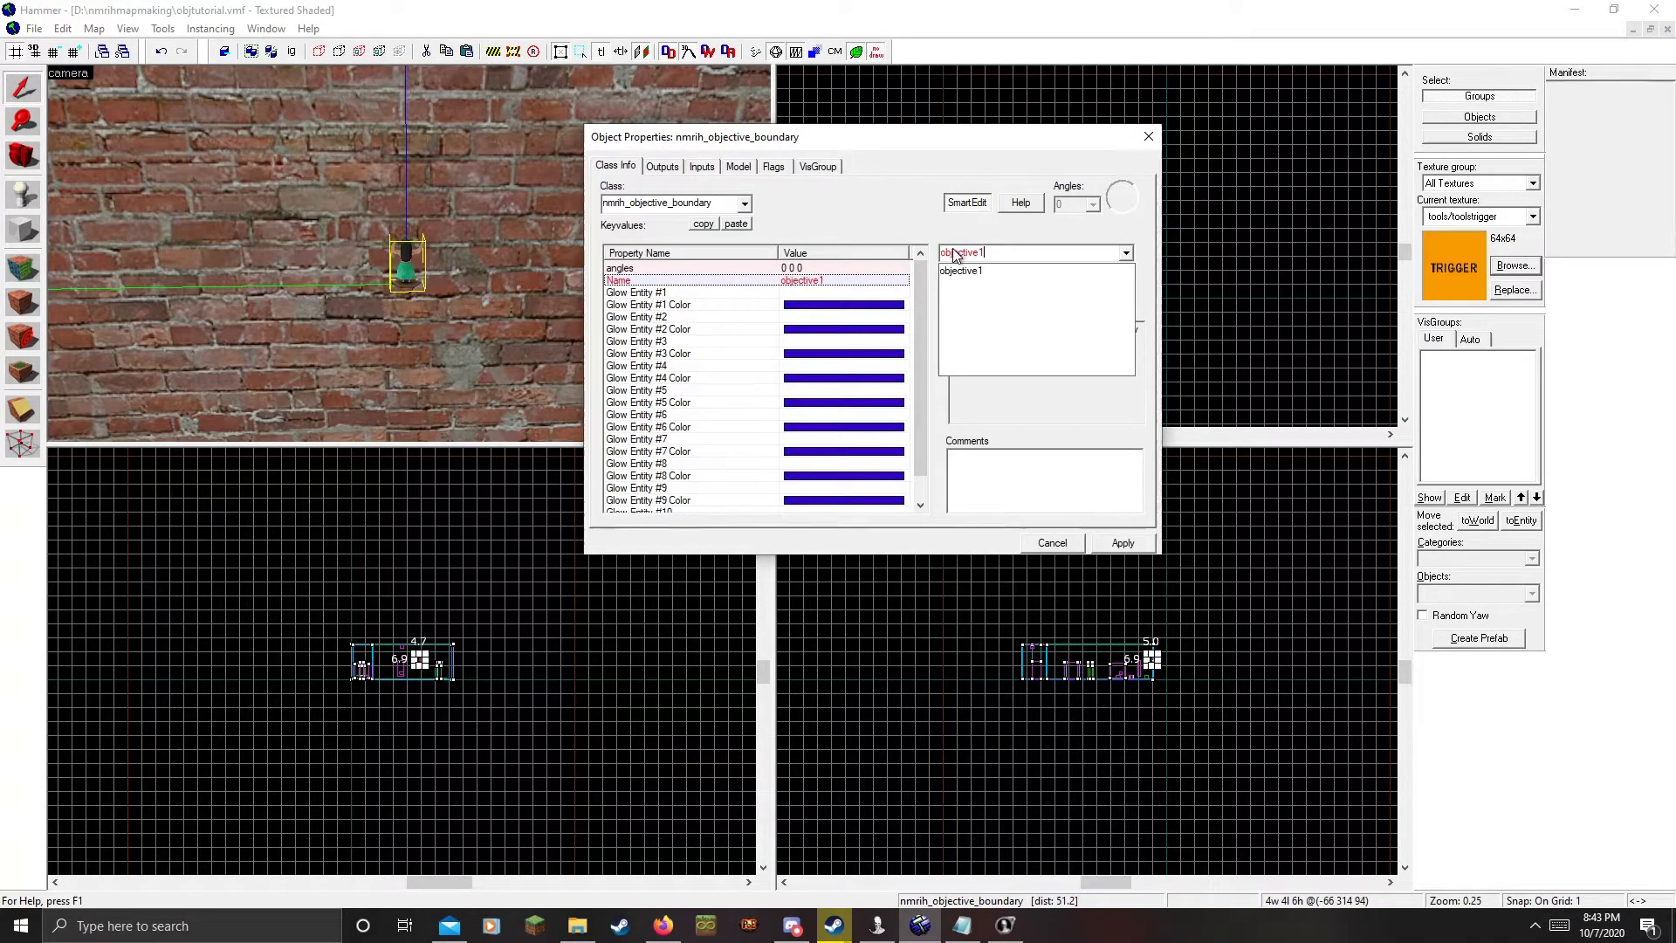
key("Return")
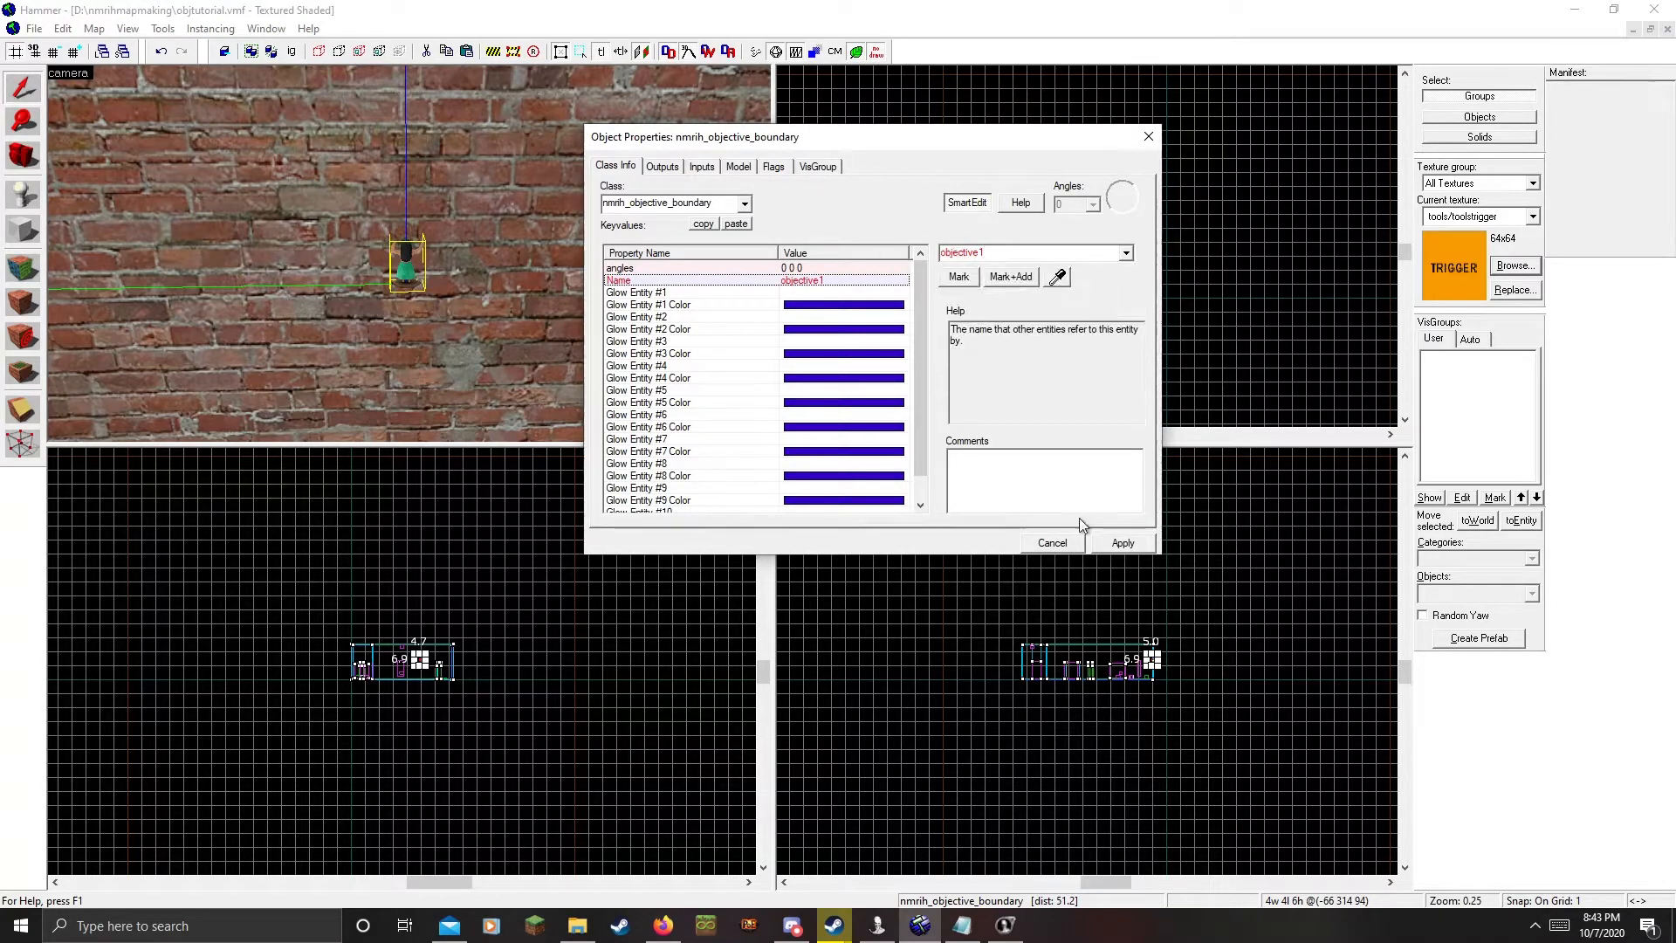
left_click(1123, 542)
left_click(1147, 136)
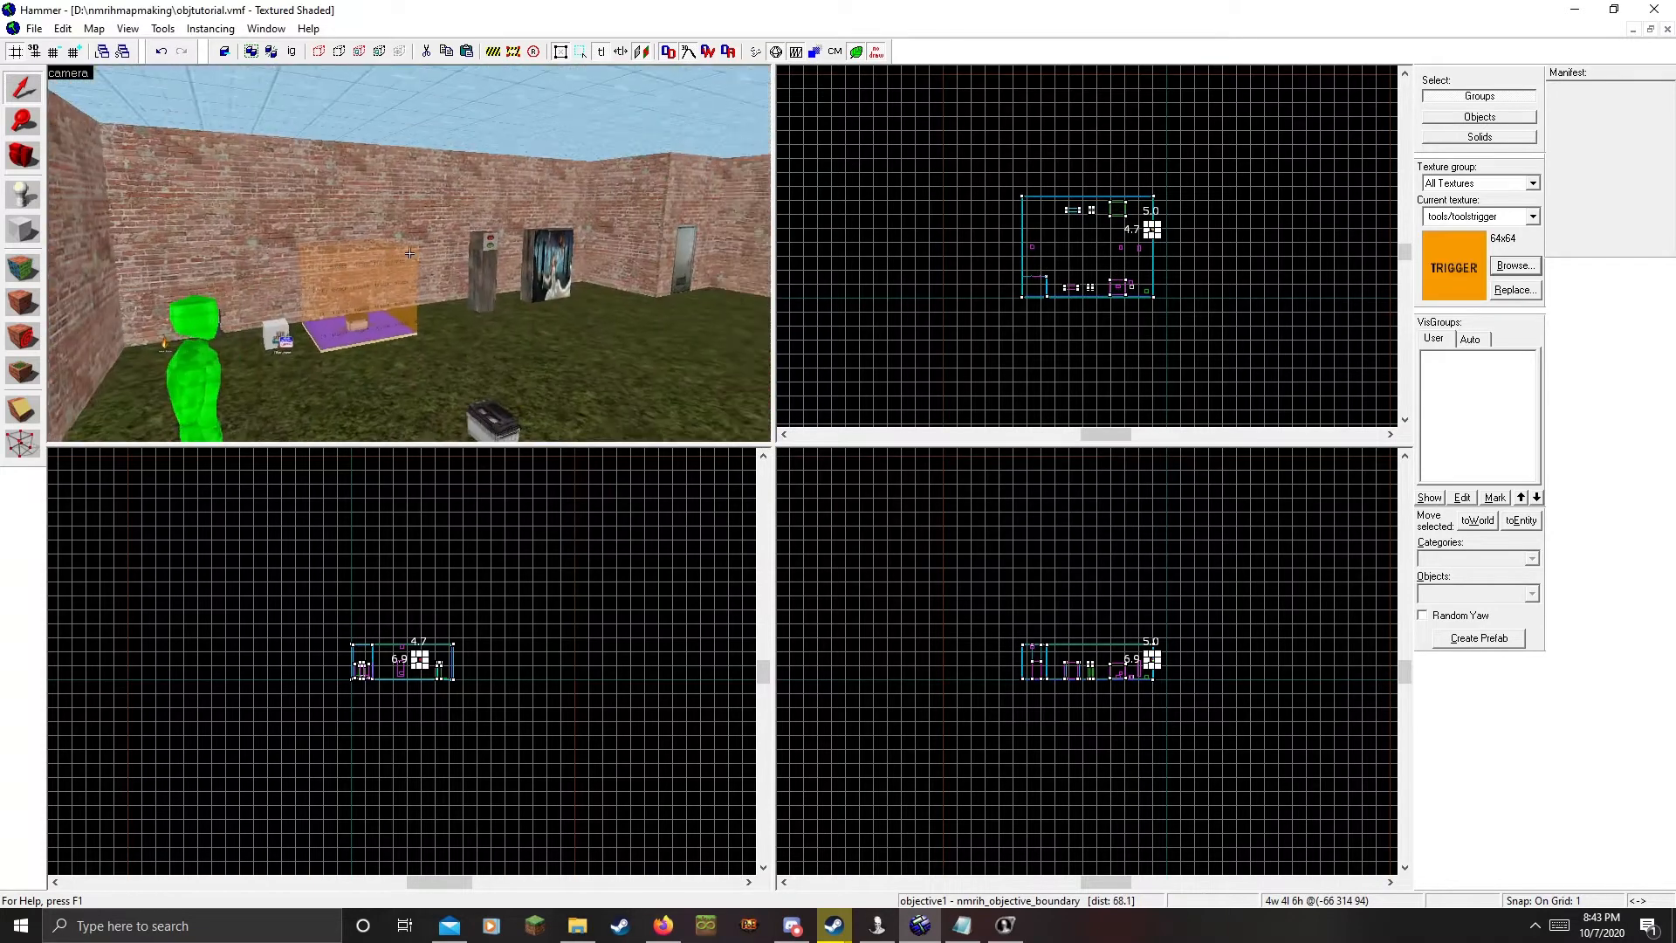
Paste two copies of the objective entity and rename the middle copy objective2
key("z")
key("ctrl+v")
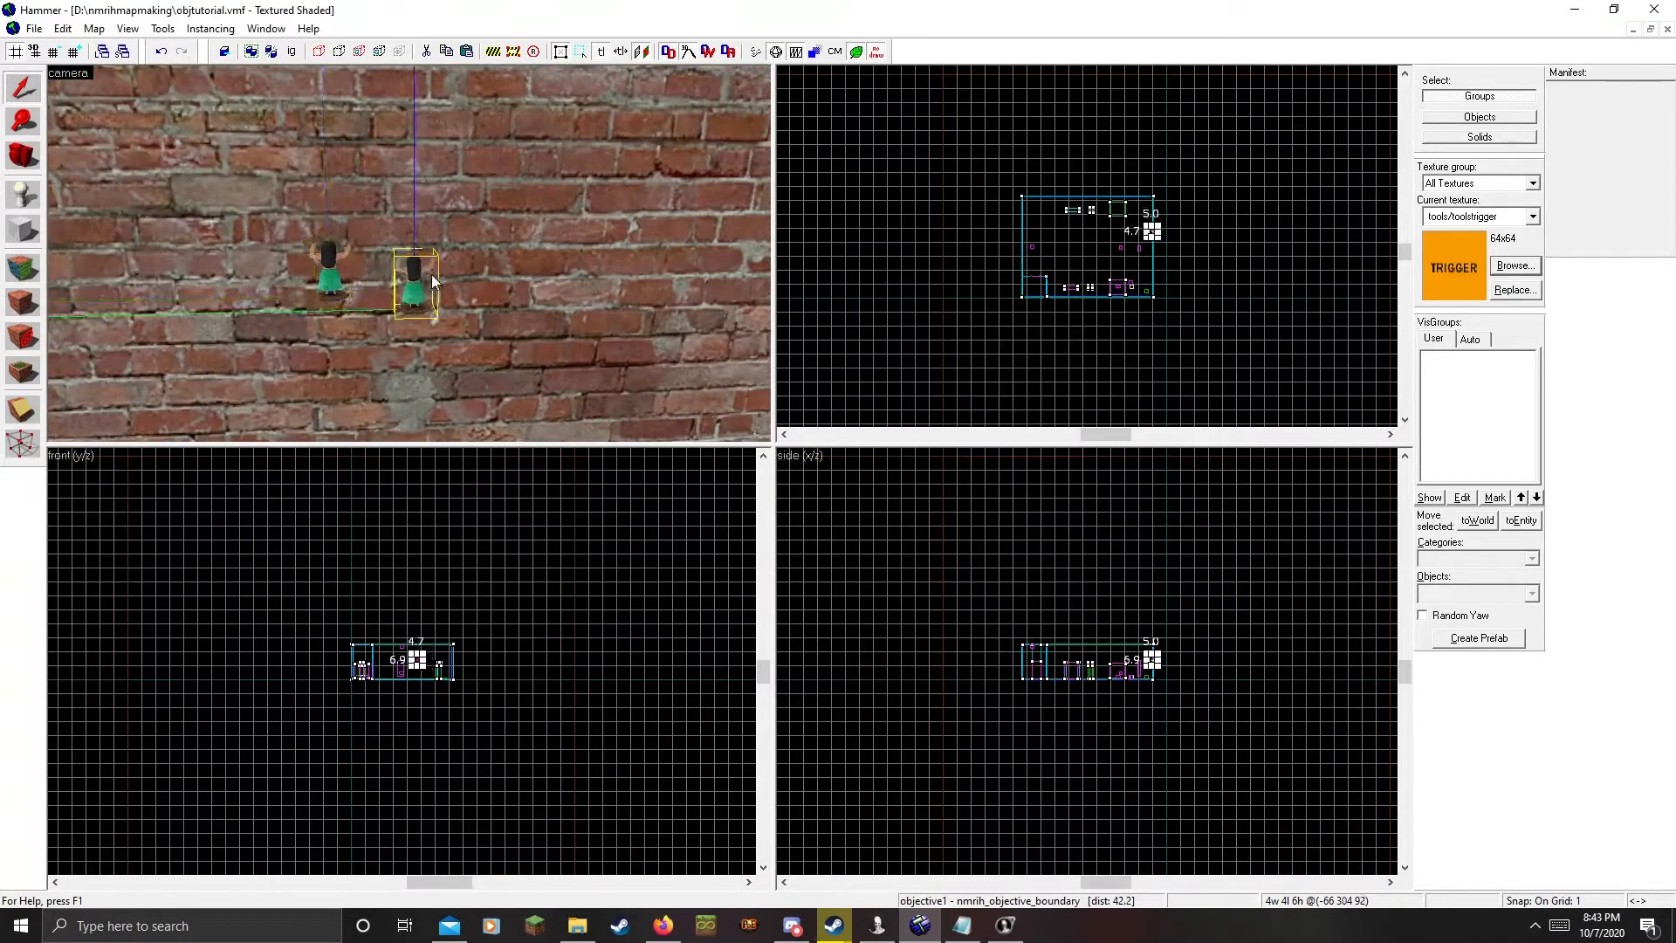
key("ctrl+v")
double_click(414, 282)
left_click(1025, 254)
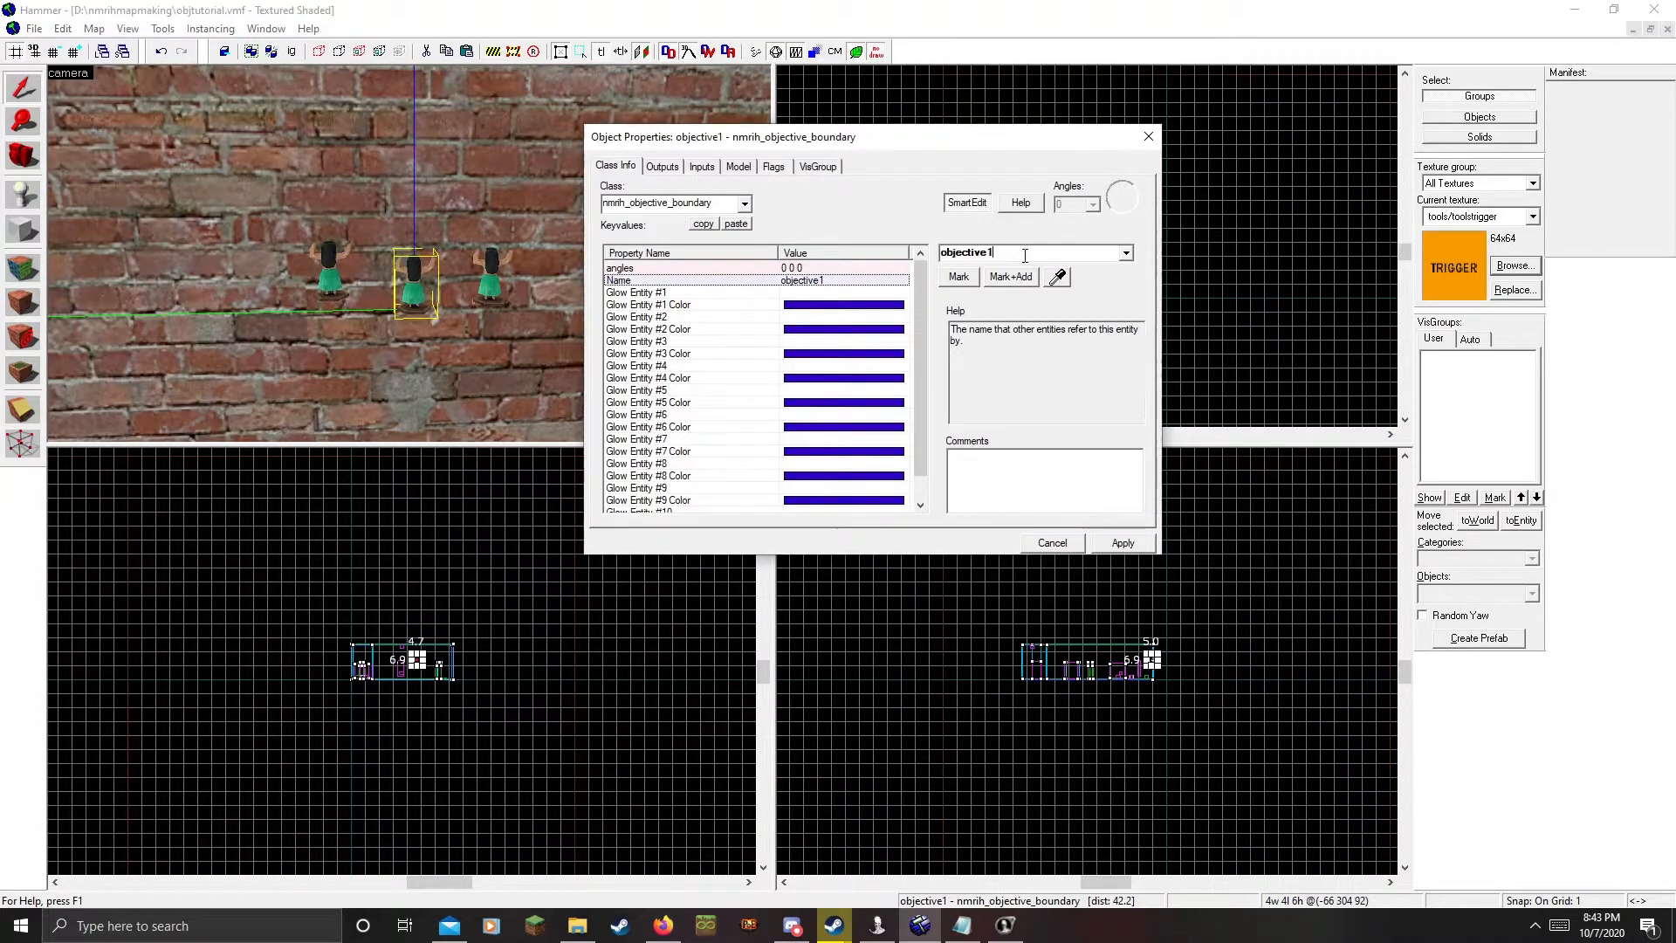
key("BackSpace")
type("2")
left_click(1147, 541)
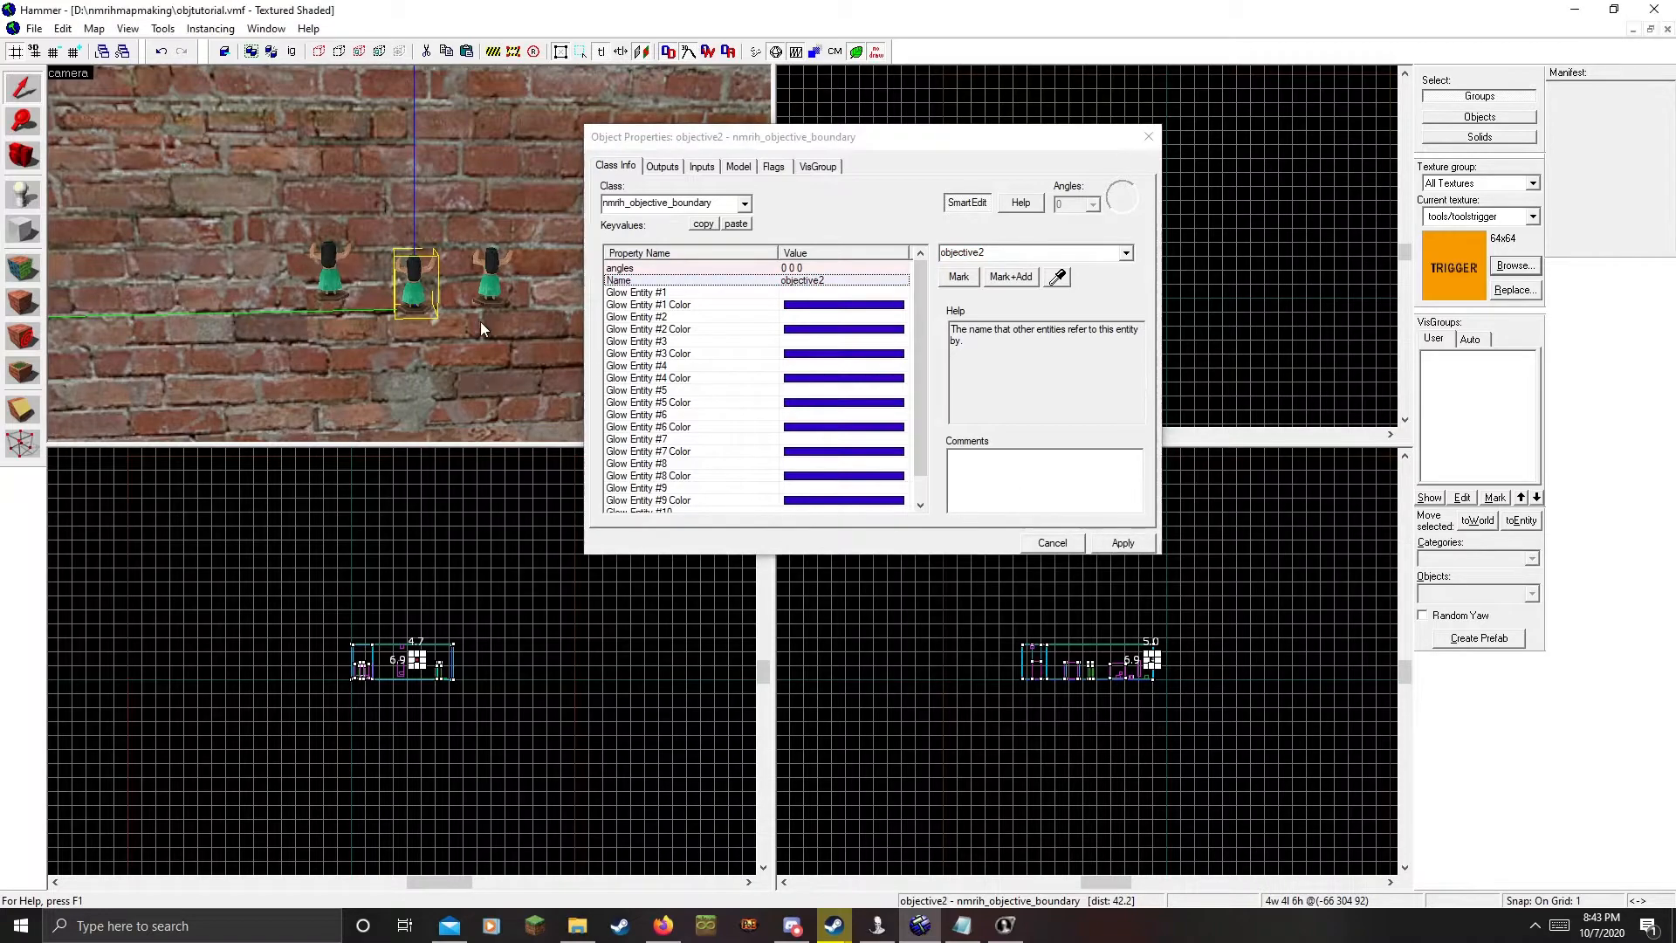
Rename the right-hand copy objective3 and apply
left_click(492, 275)
left_click(1003, 254)
key("BackSpace")
type("3")
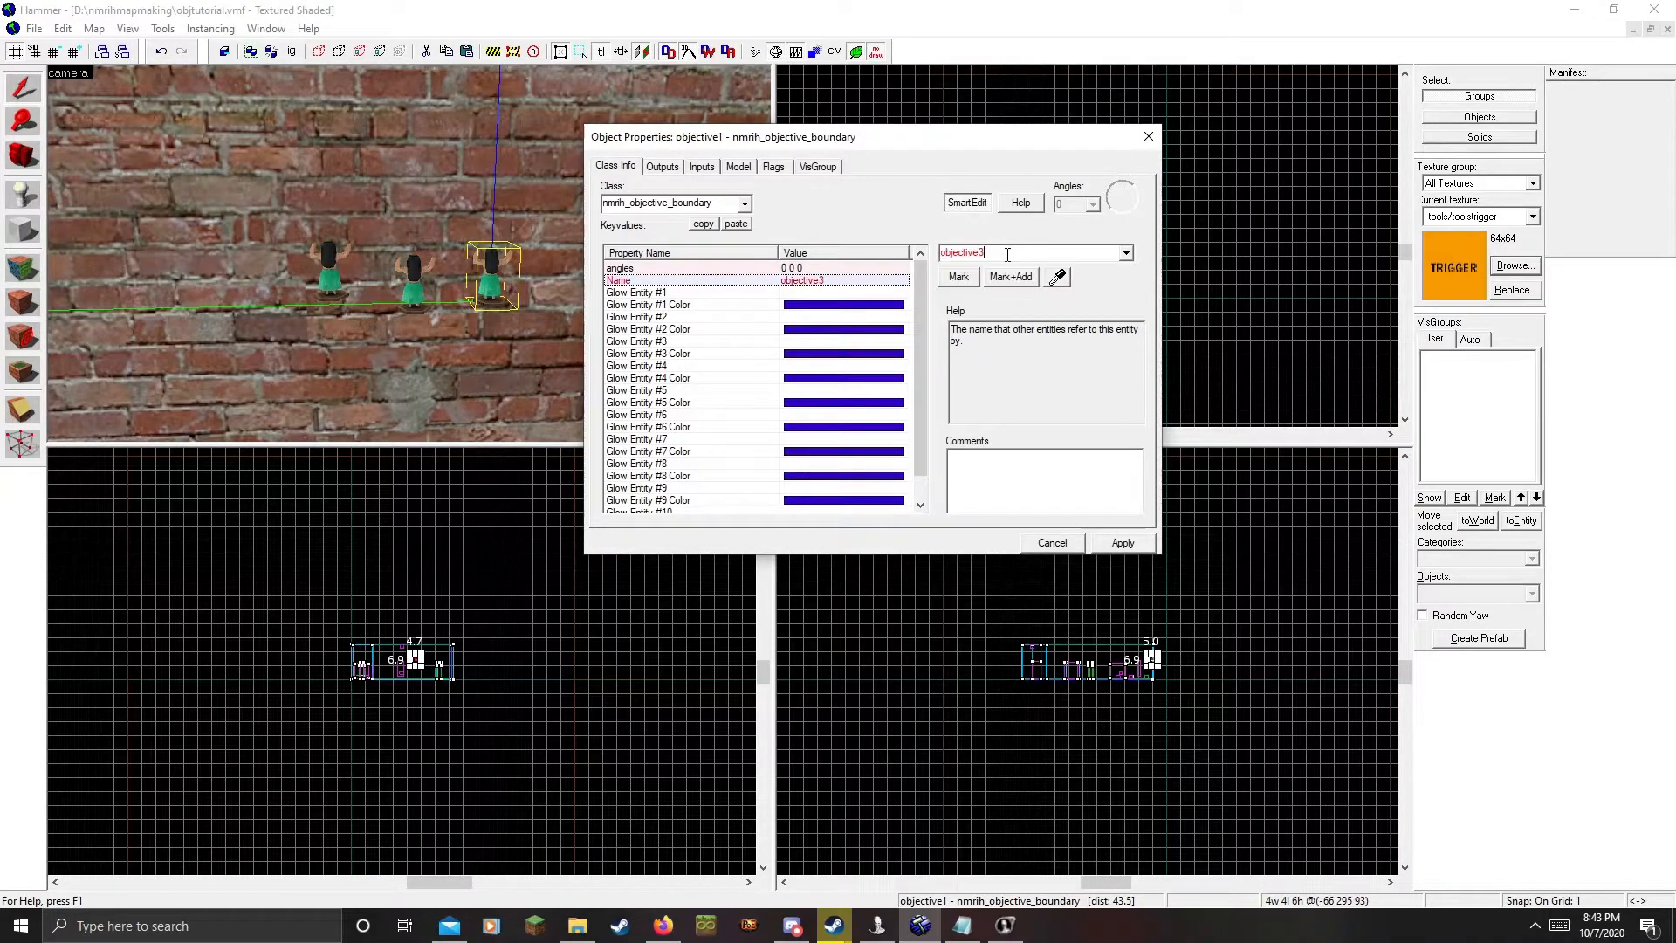
left_click(1123, 544)
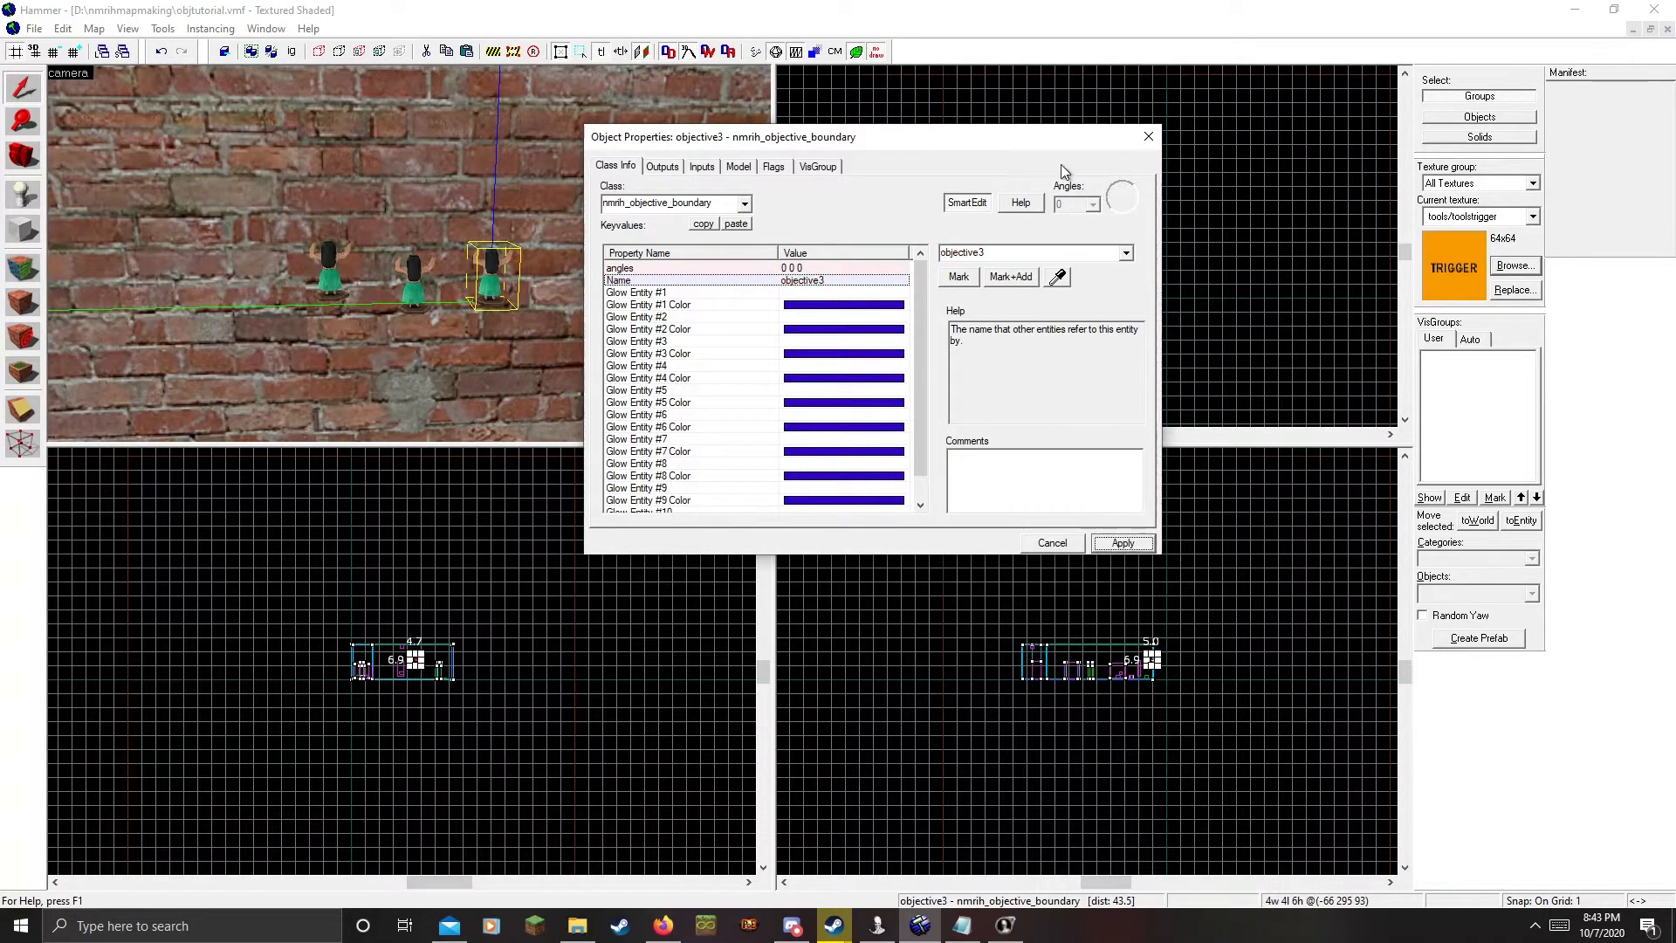
left_click(1145, 138)
scroll(410, 253, "down", 3)
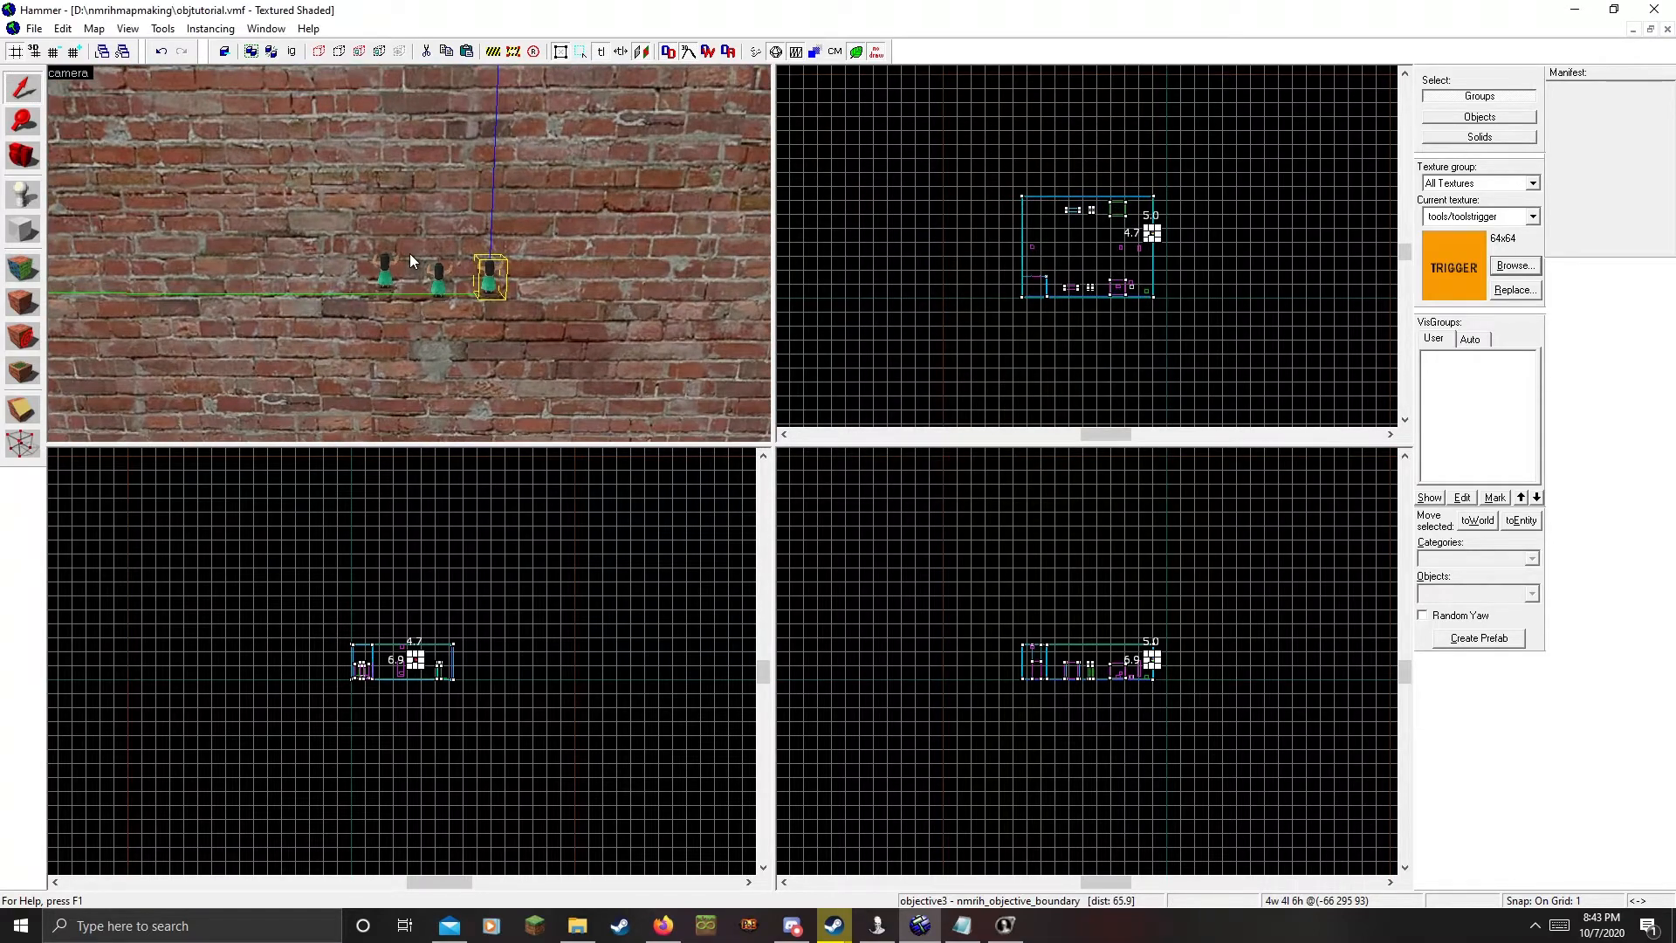
Move the left and middle boundary entities into new visgroups objective1 and objective2
left_click(383, 271)
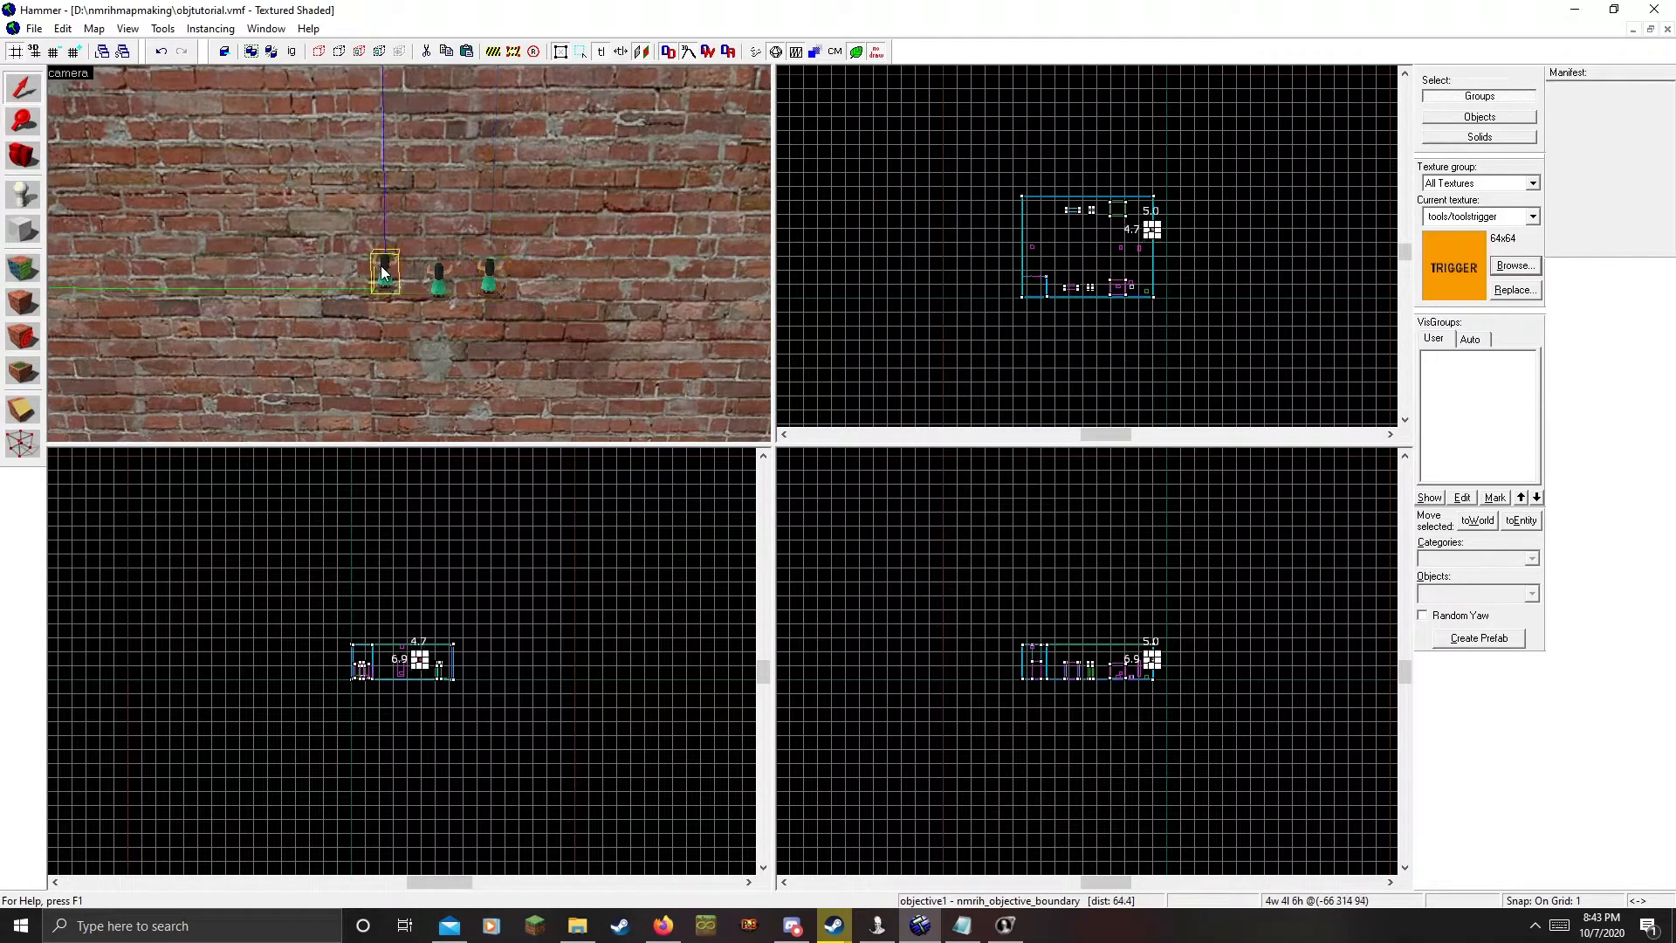
left_click(329, 51)
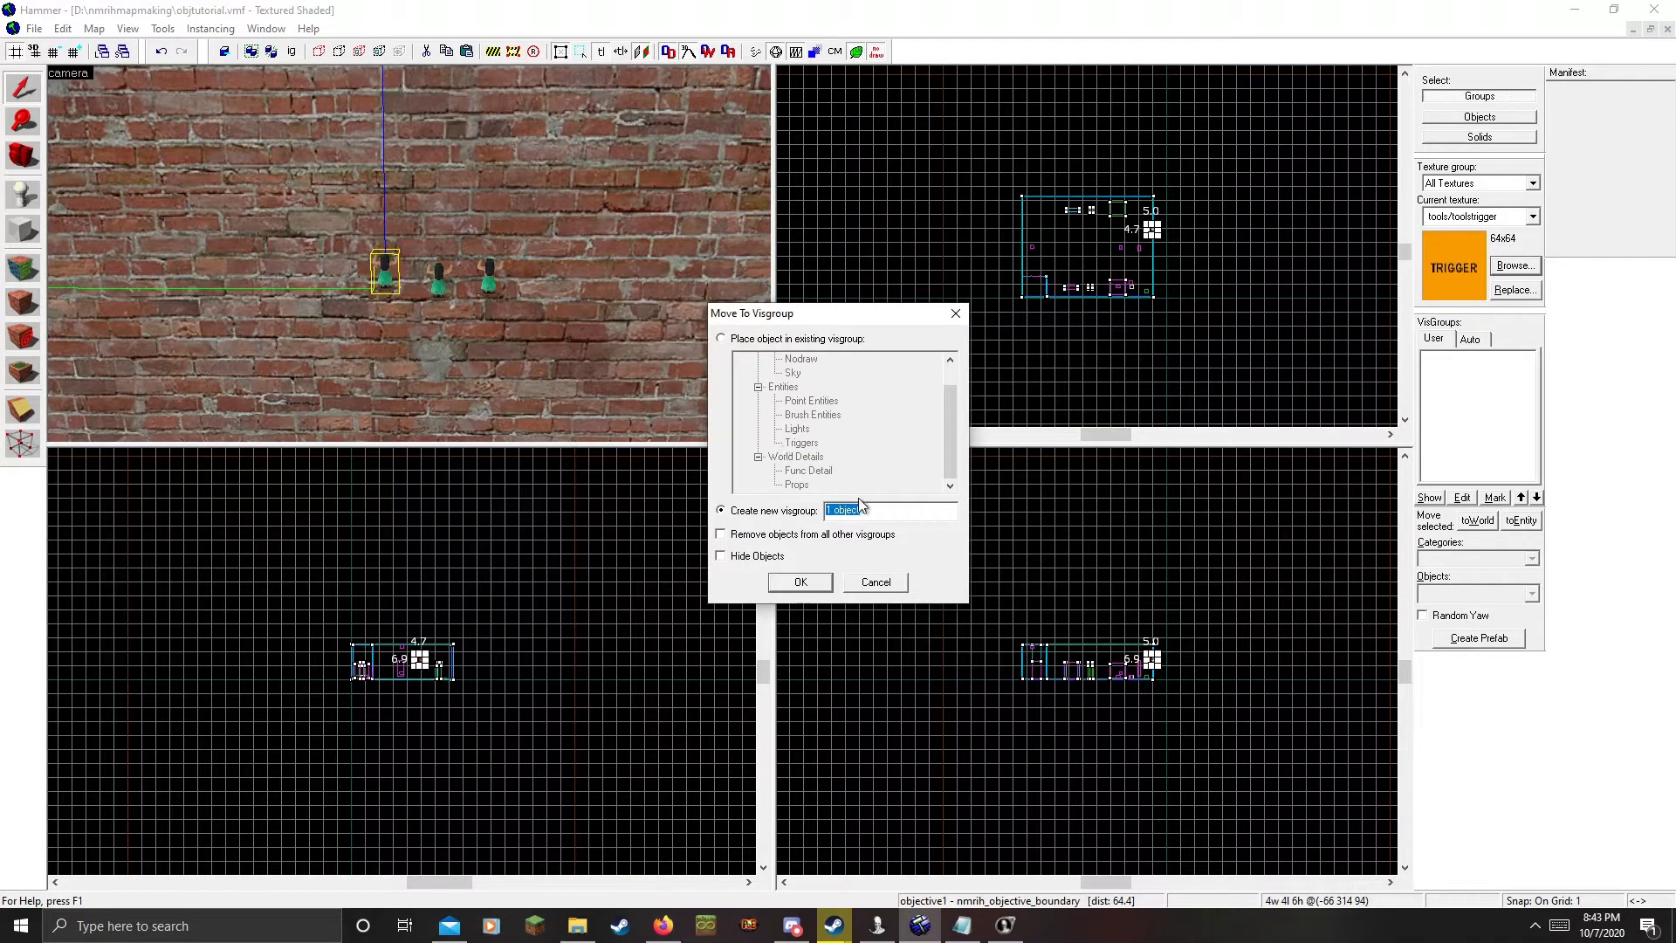
type("obje")
left_click(821, 578)
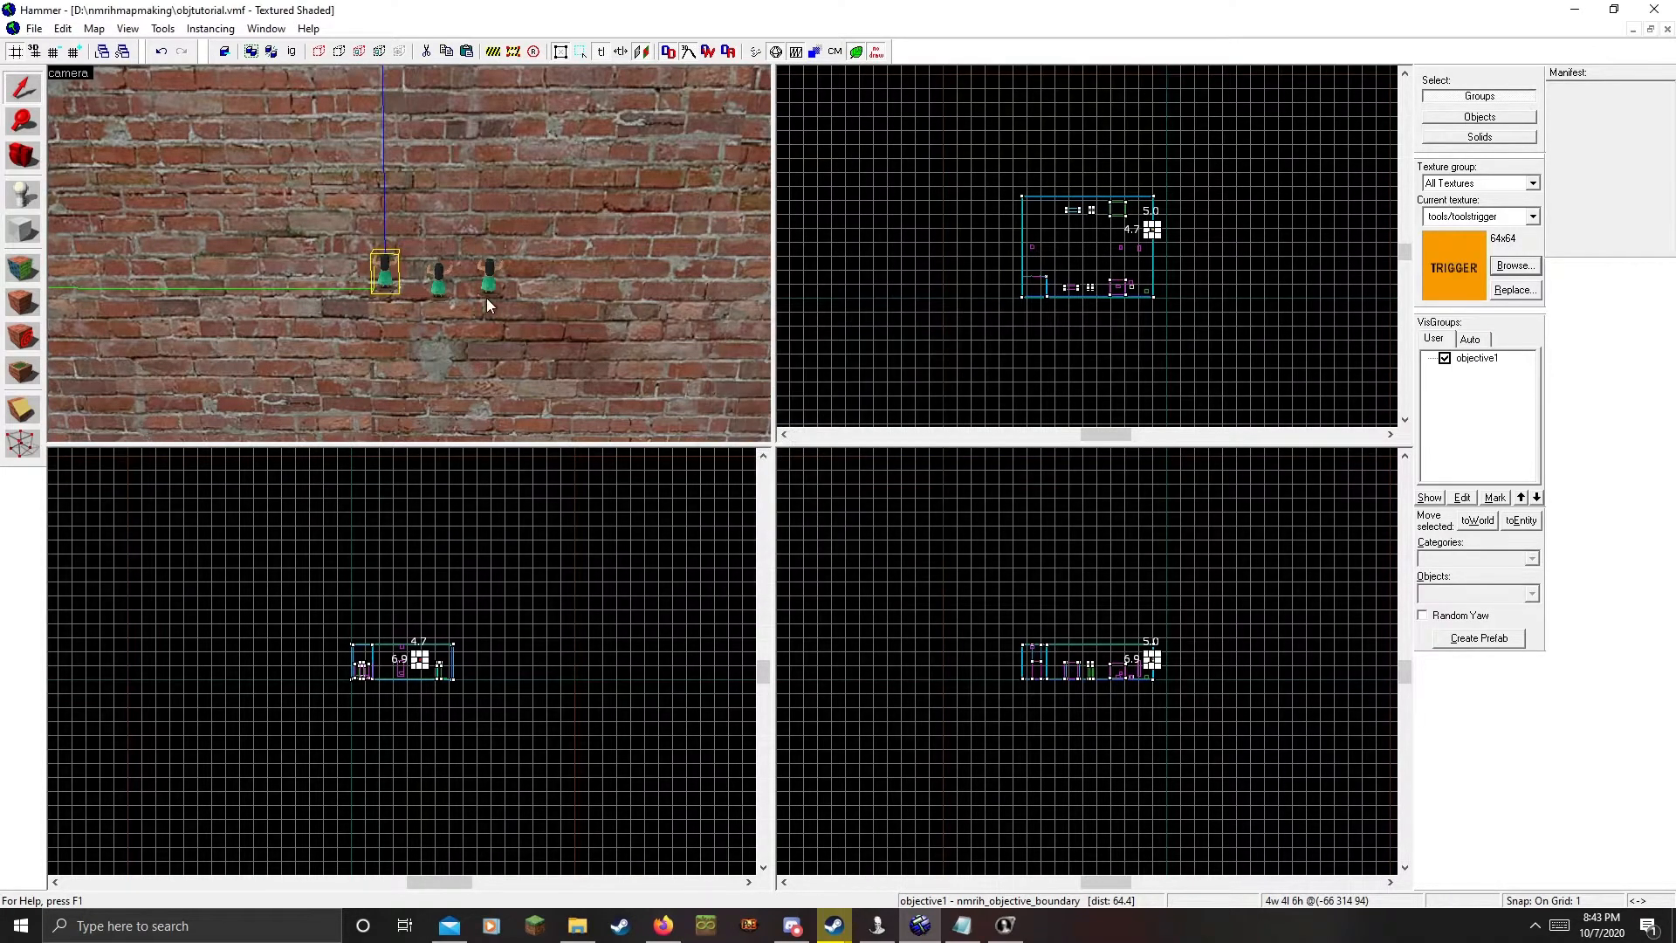
left_click(439, 279)
left_click(319, 51)
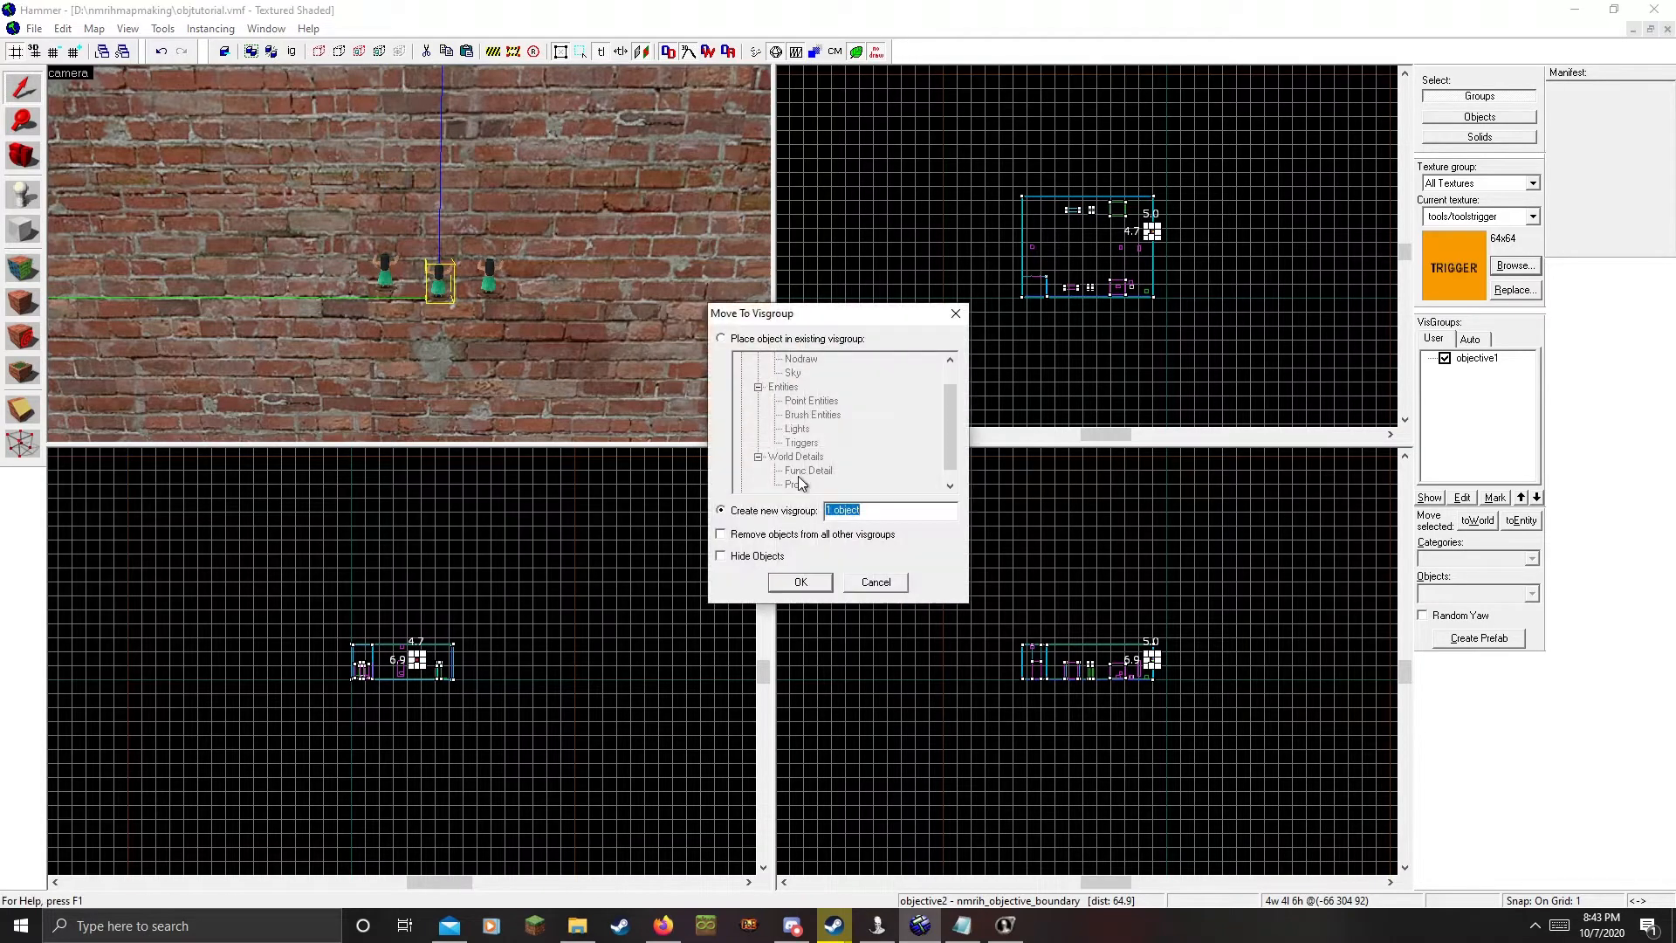
type("ob")
key("Return")
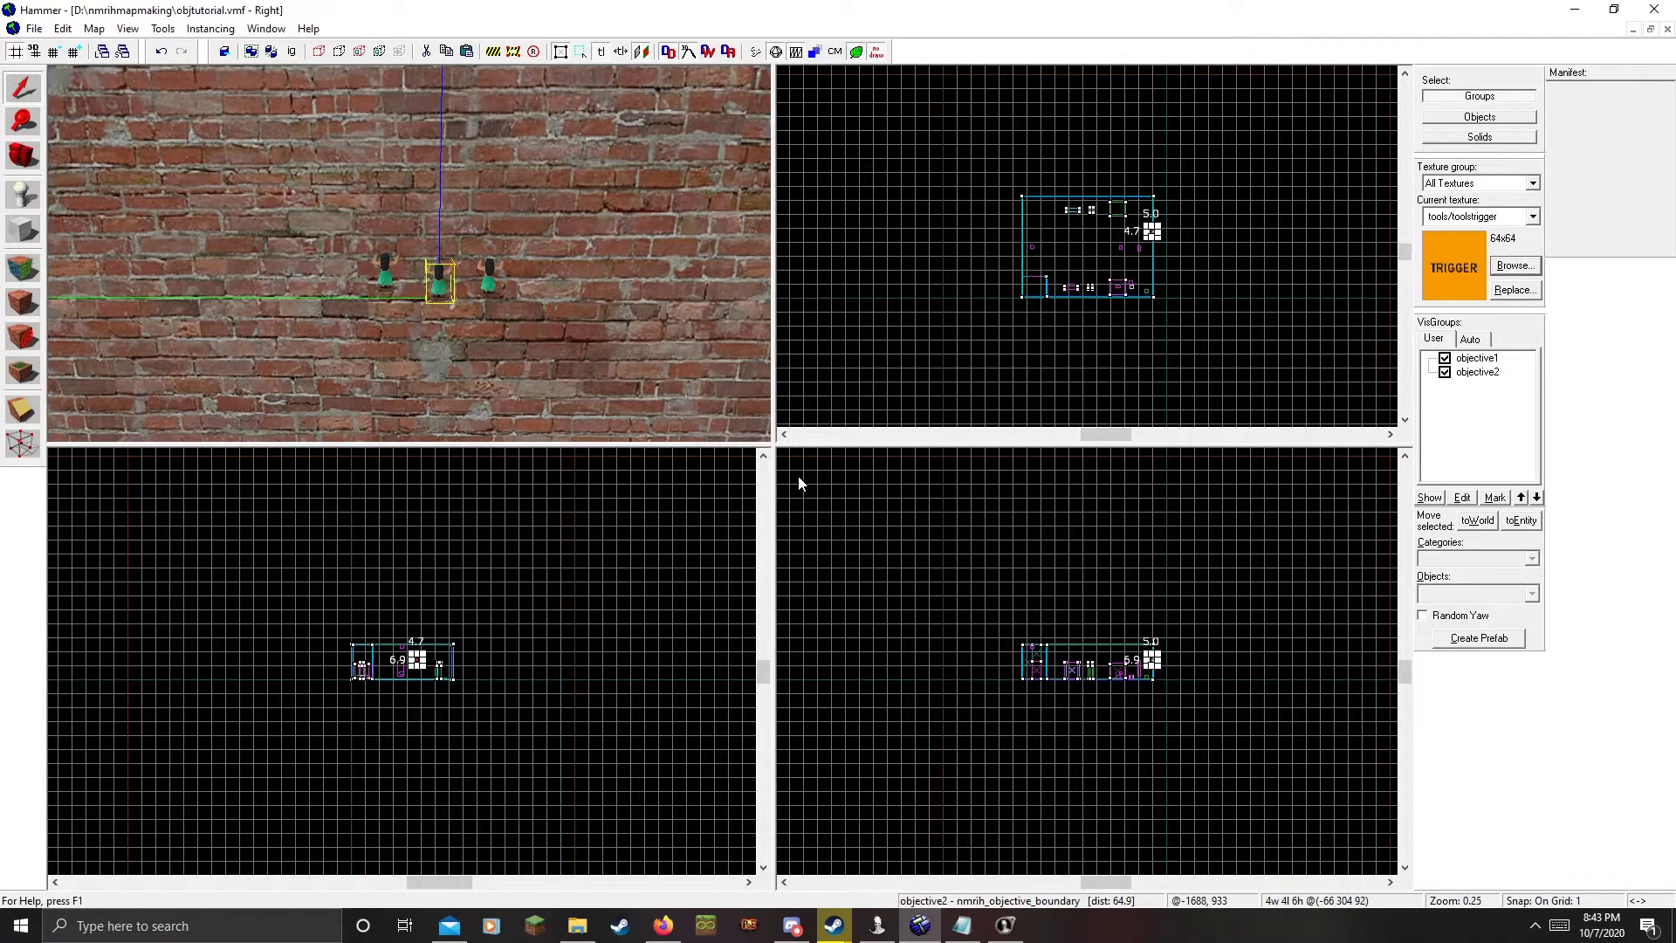
Move the rightmost boundary entity into a new visgroup objective3
left_click(490, 276)
left_click(319, 50)
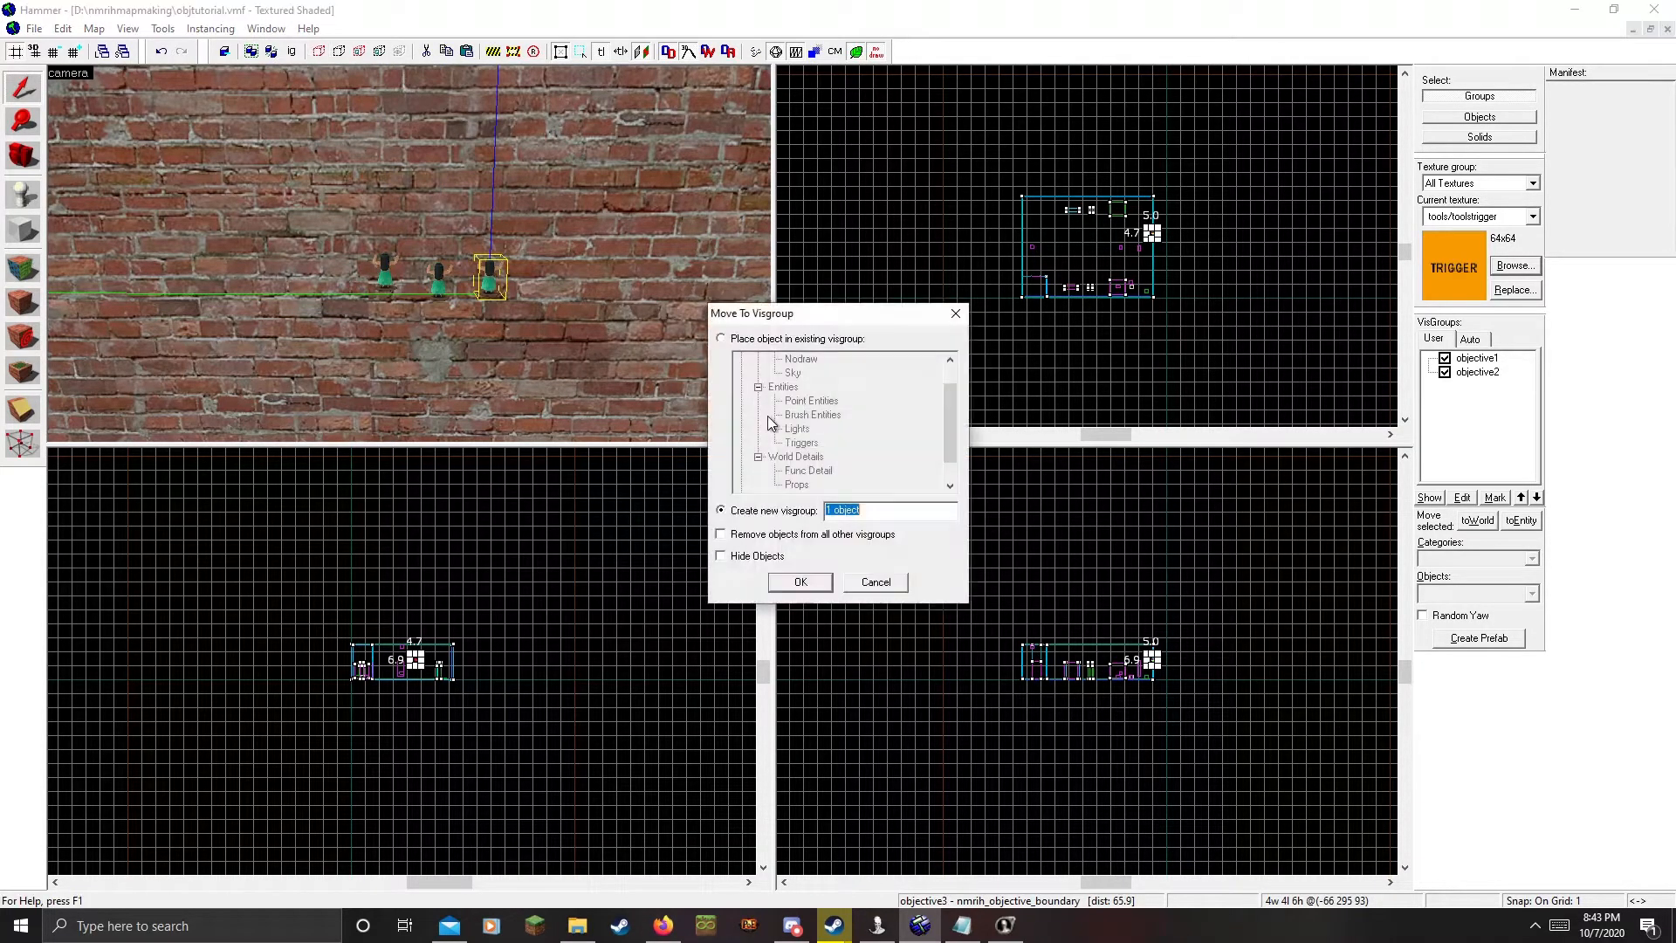
type("objective3")
key("Return")
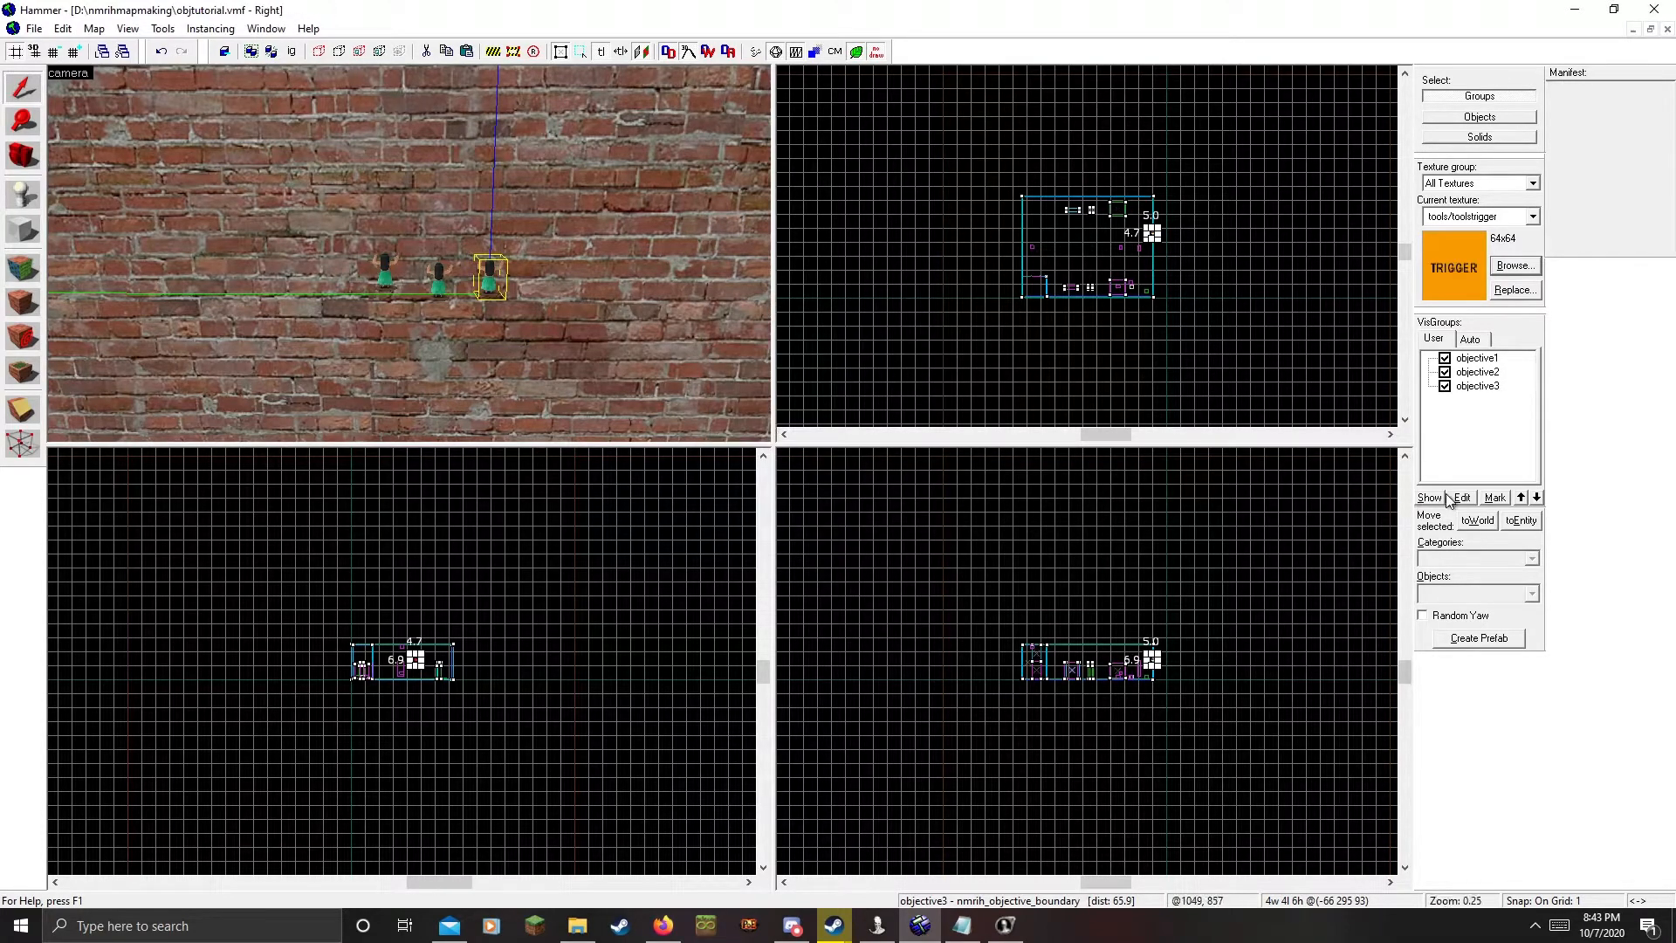
left_click(1462, 496)
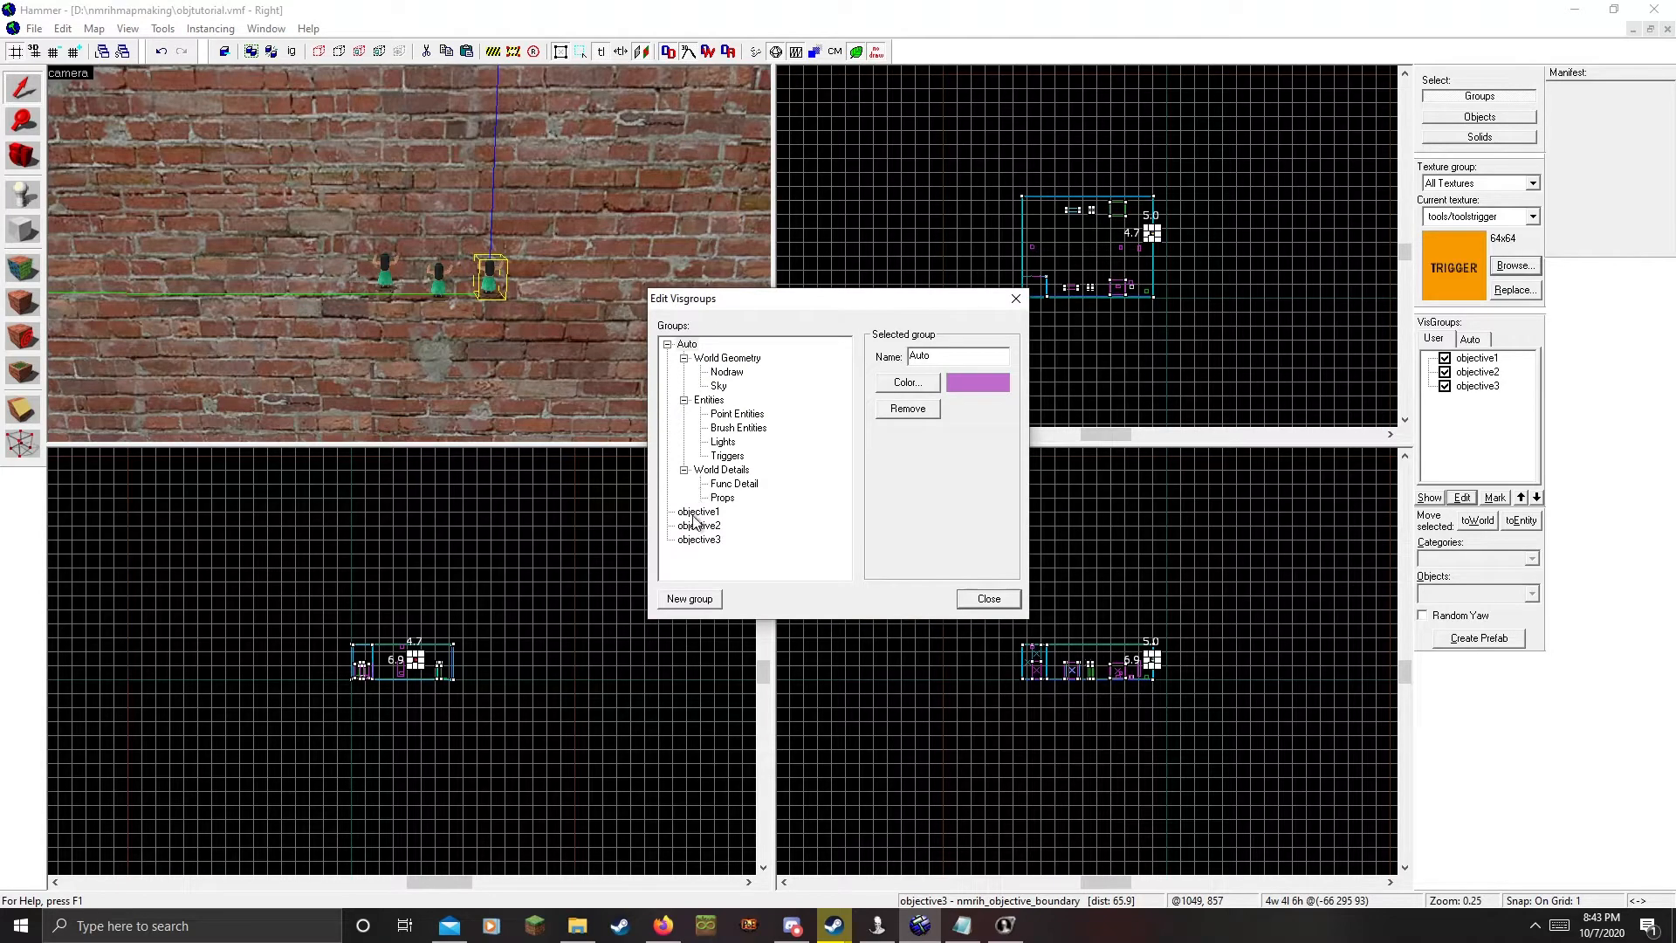
Create a new visgroup named Objective in the Edit Visgroups dialog and select it
left_click(668, 345)
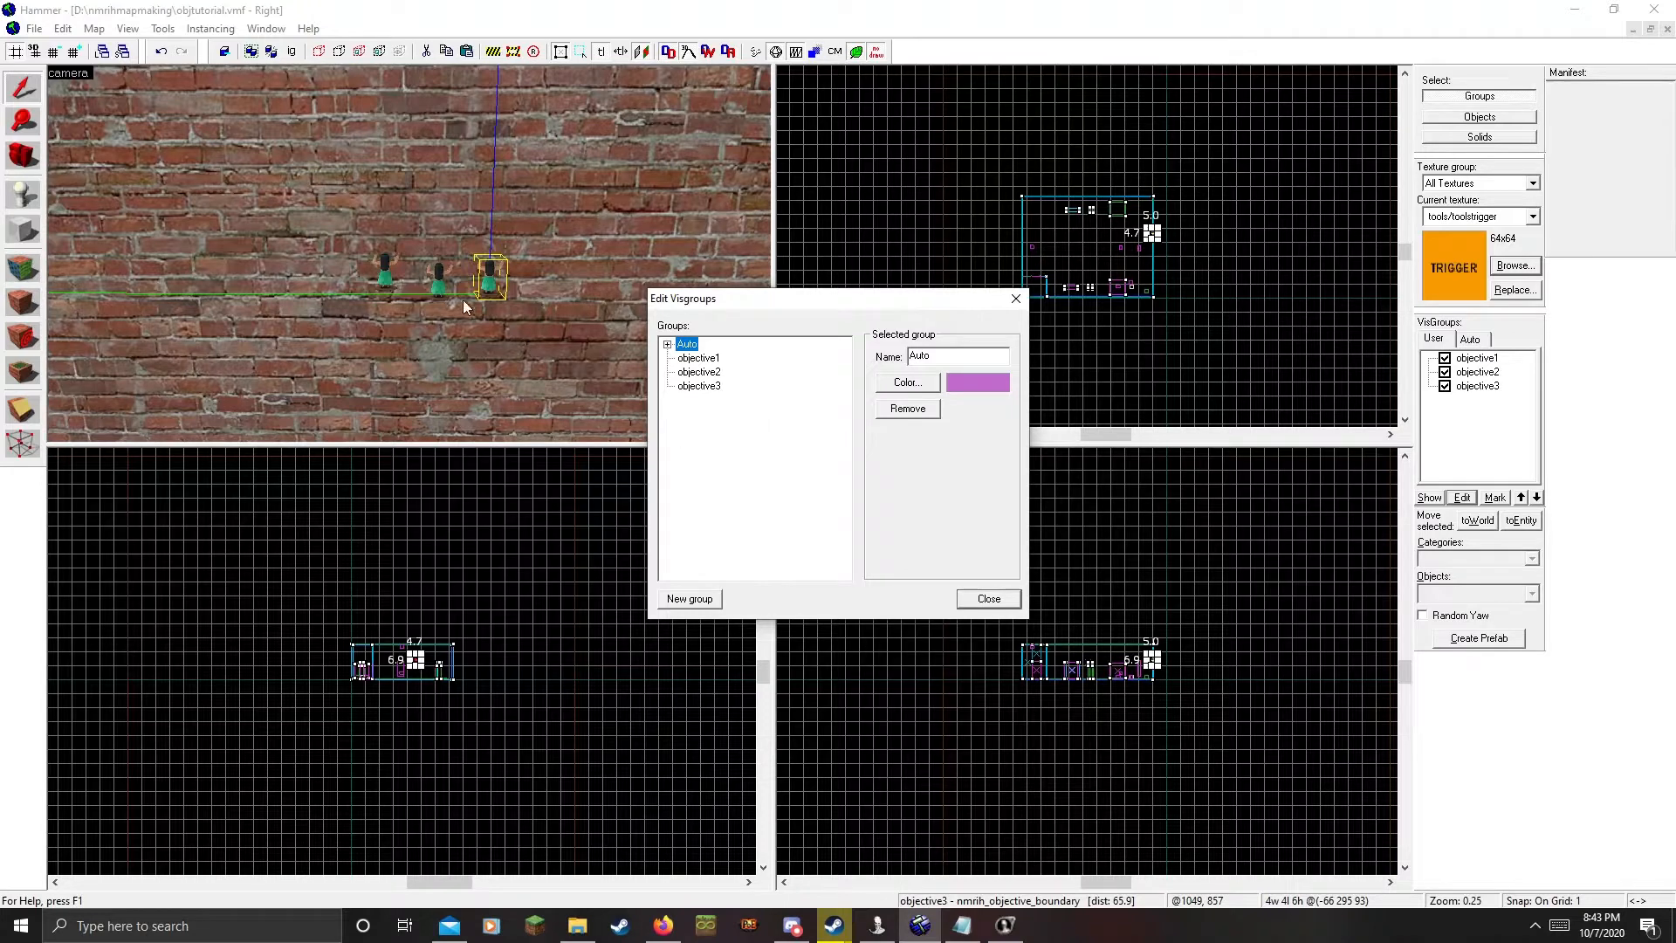
left_click(686, 601)
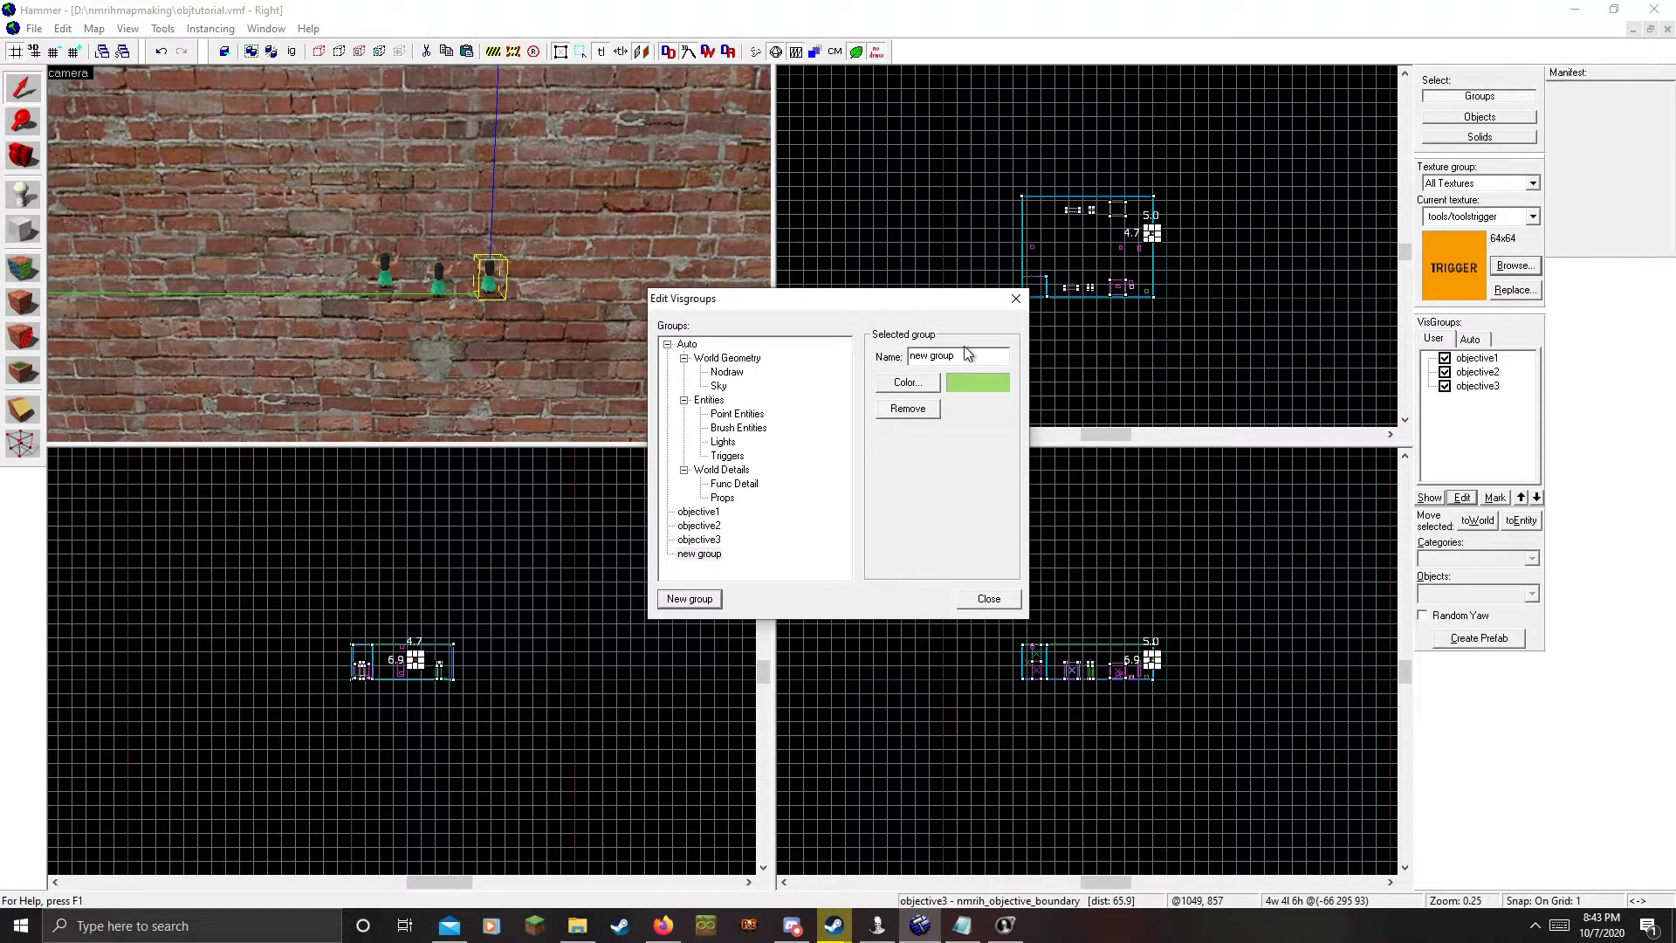
double_click(969, 352)
left_click_drag(944, 353, 903, 355)
type("0")
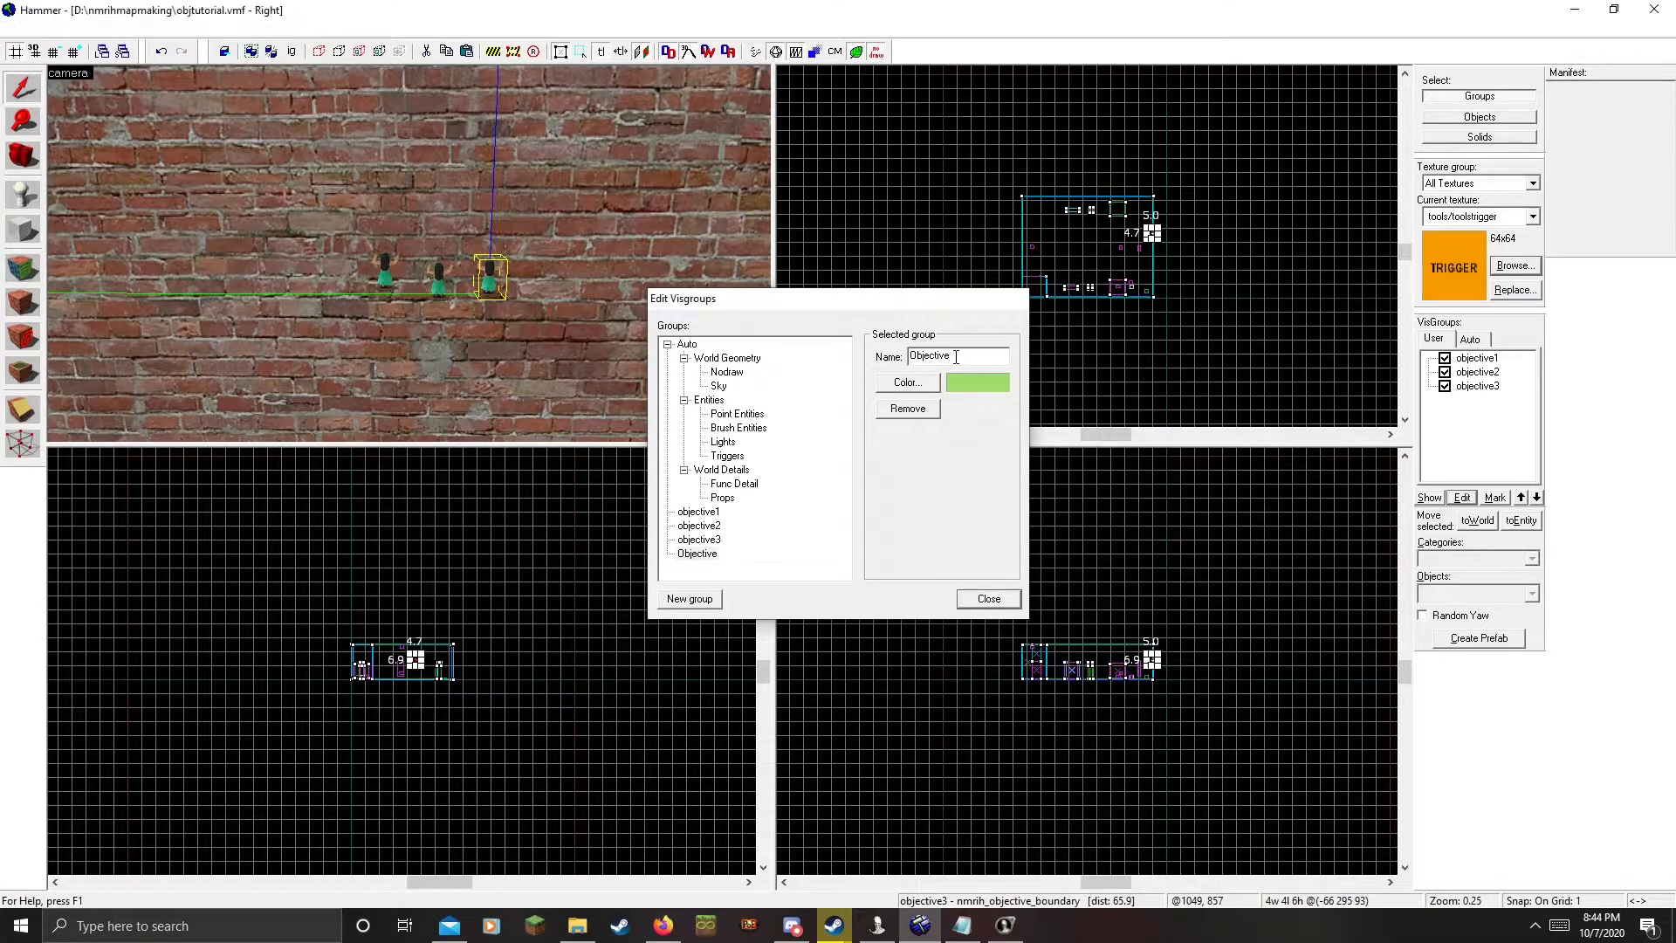
left_click(1015, 298)
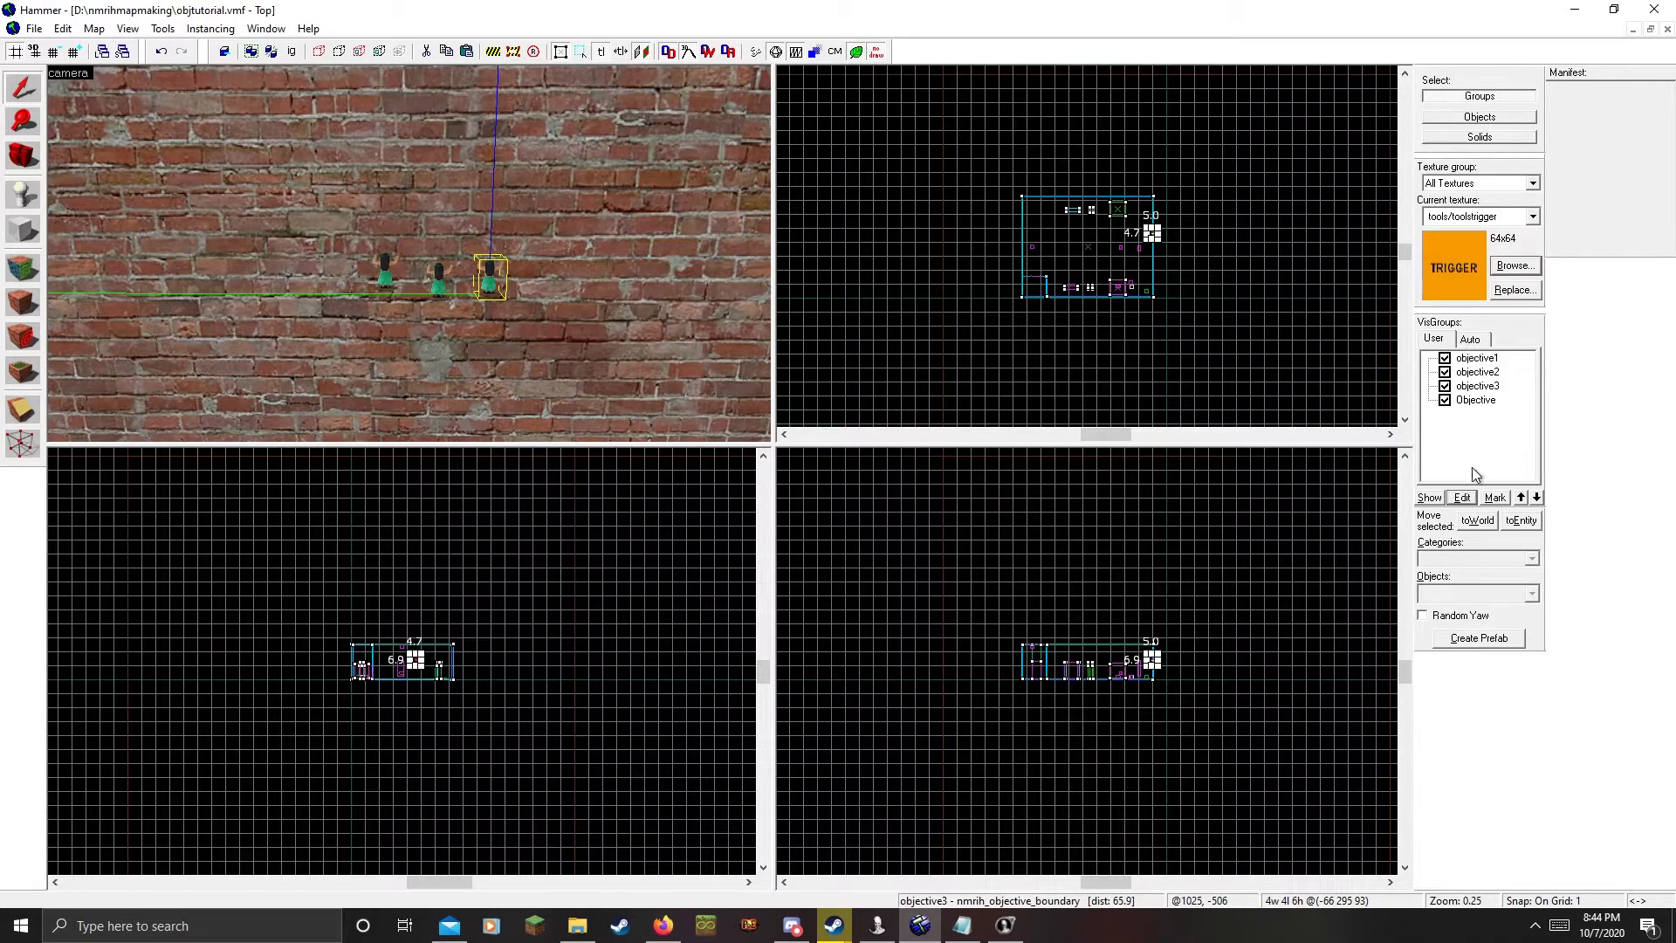
left_click(1462, 496)
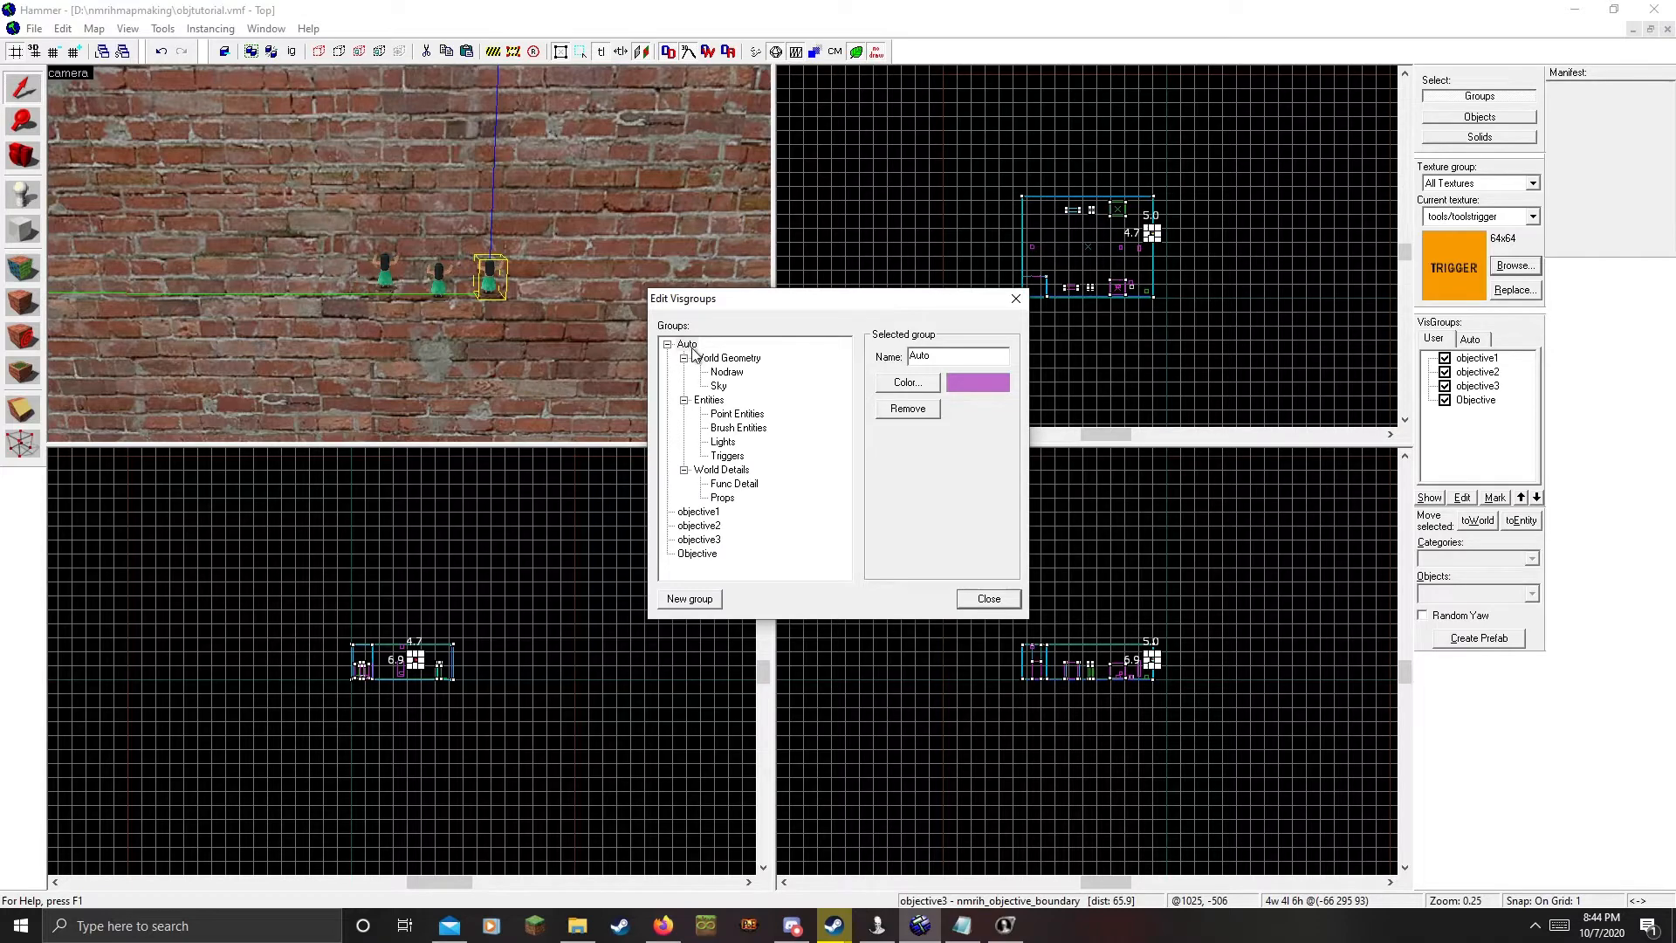
left_click(1015, 300)
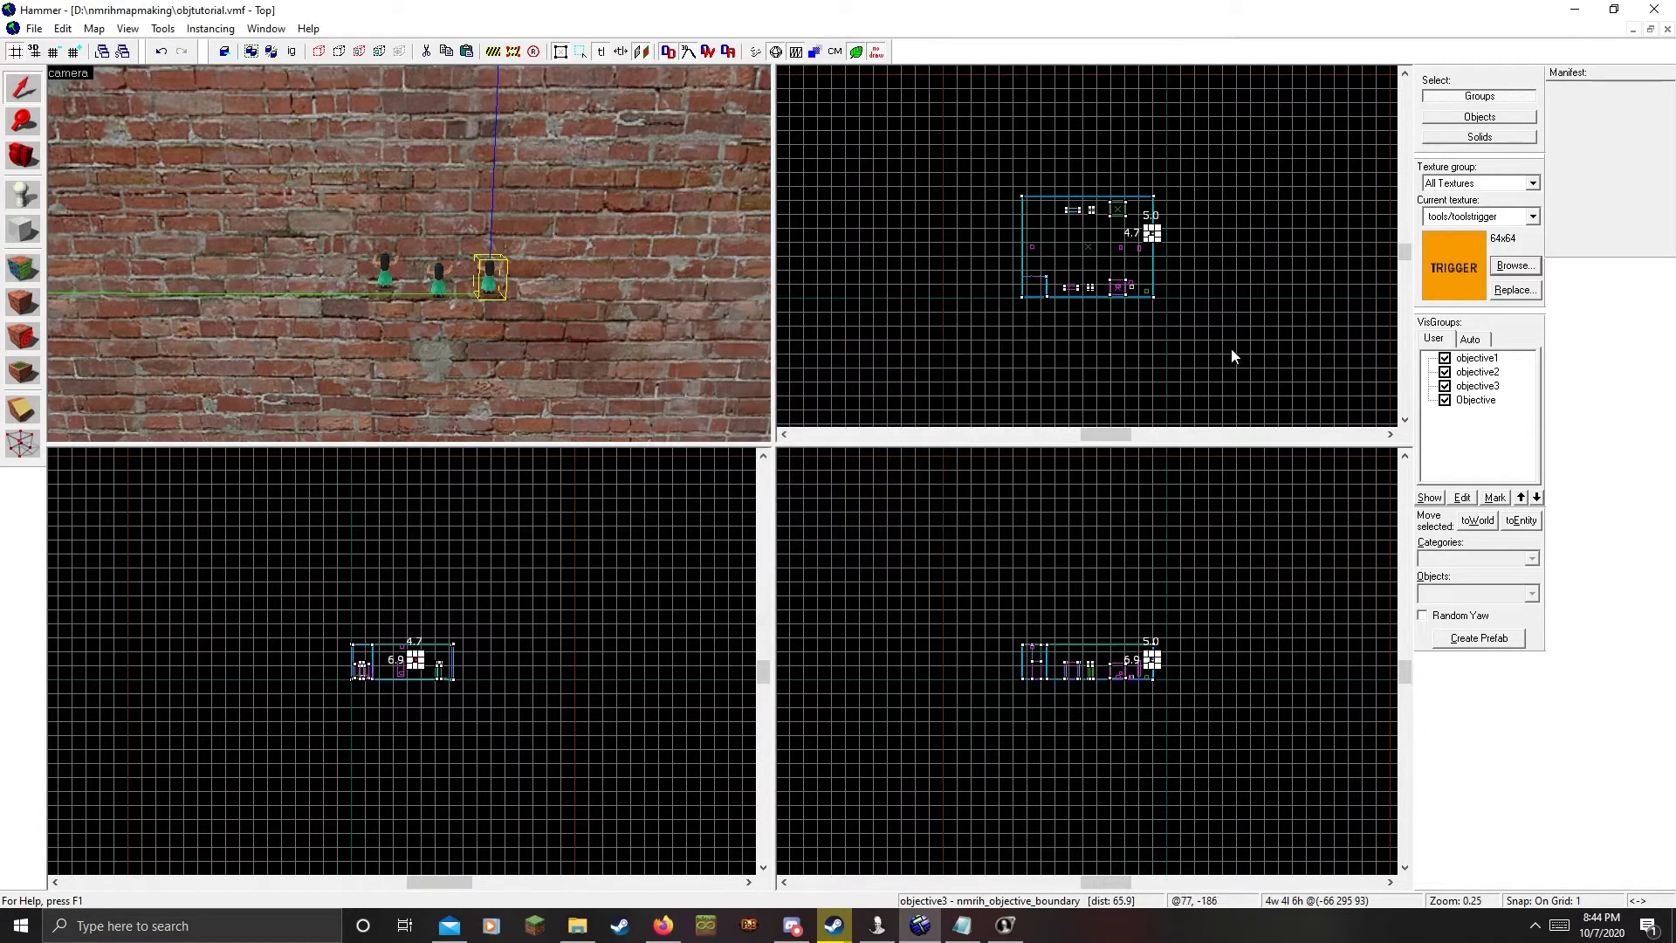
left_click(1469, 401)
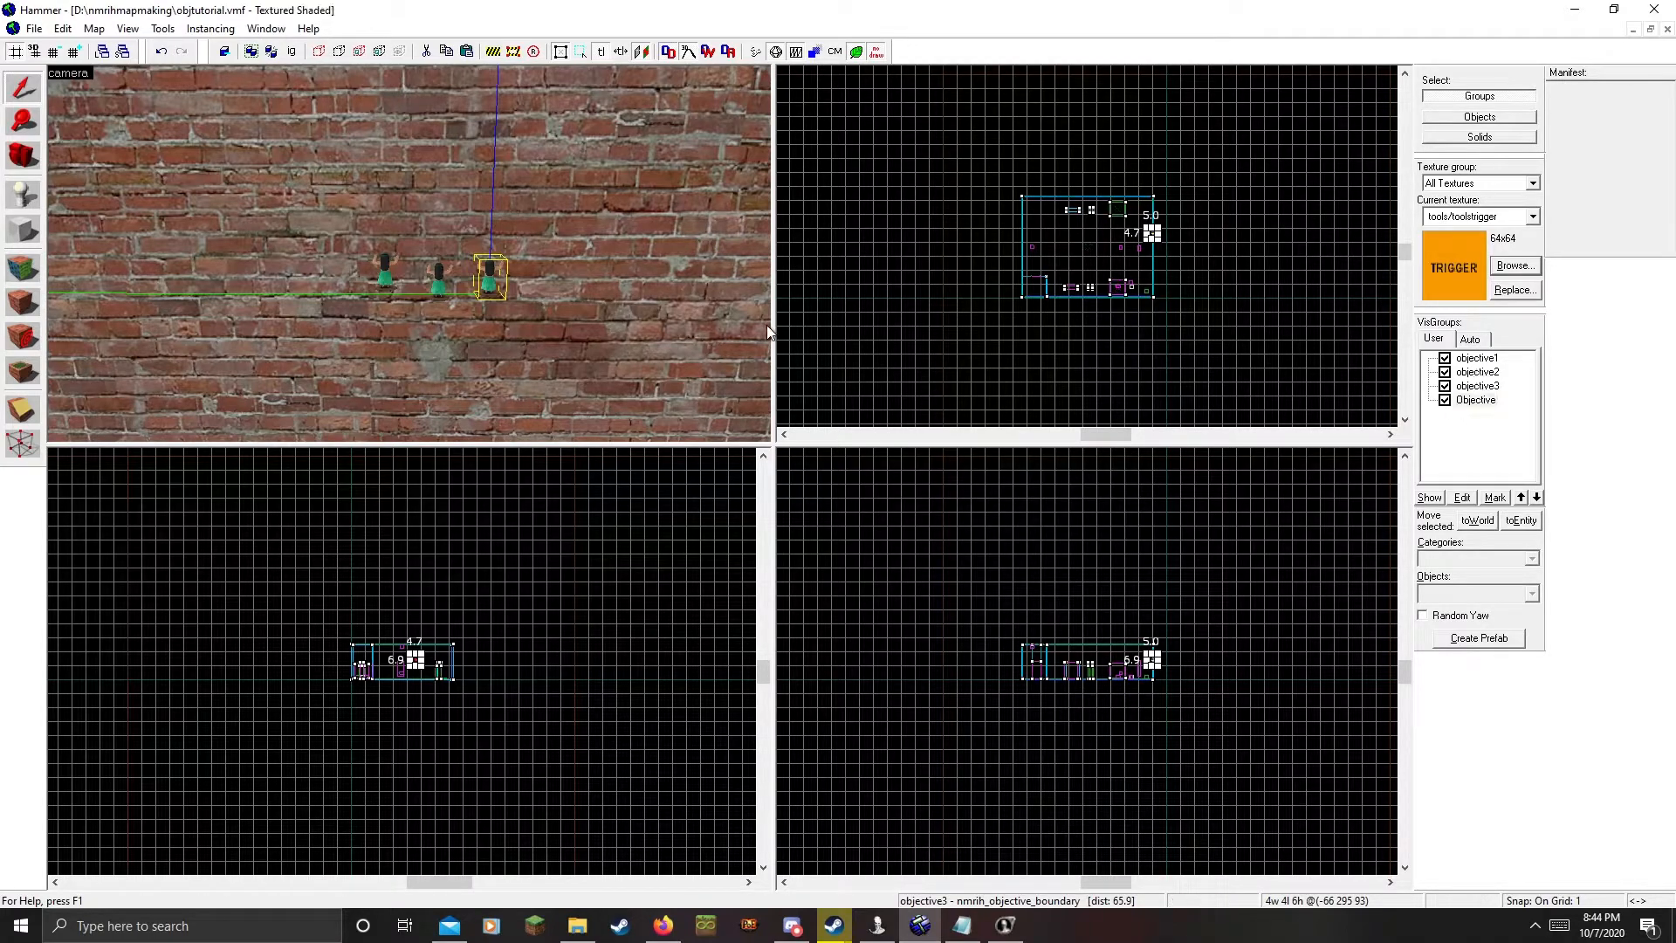
Drag objective1, objective2 and objective3 under the Objective visgroup, then collapse Objective
left_click(1476, 400)
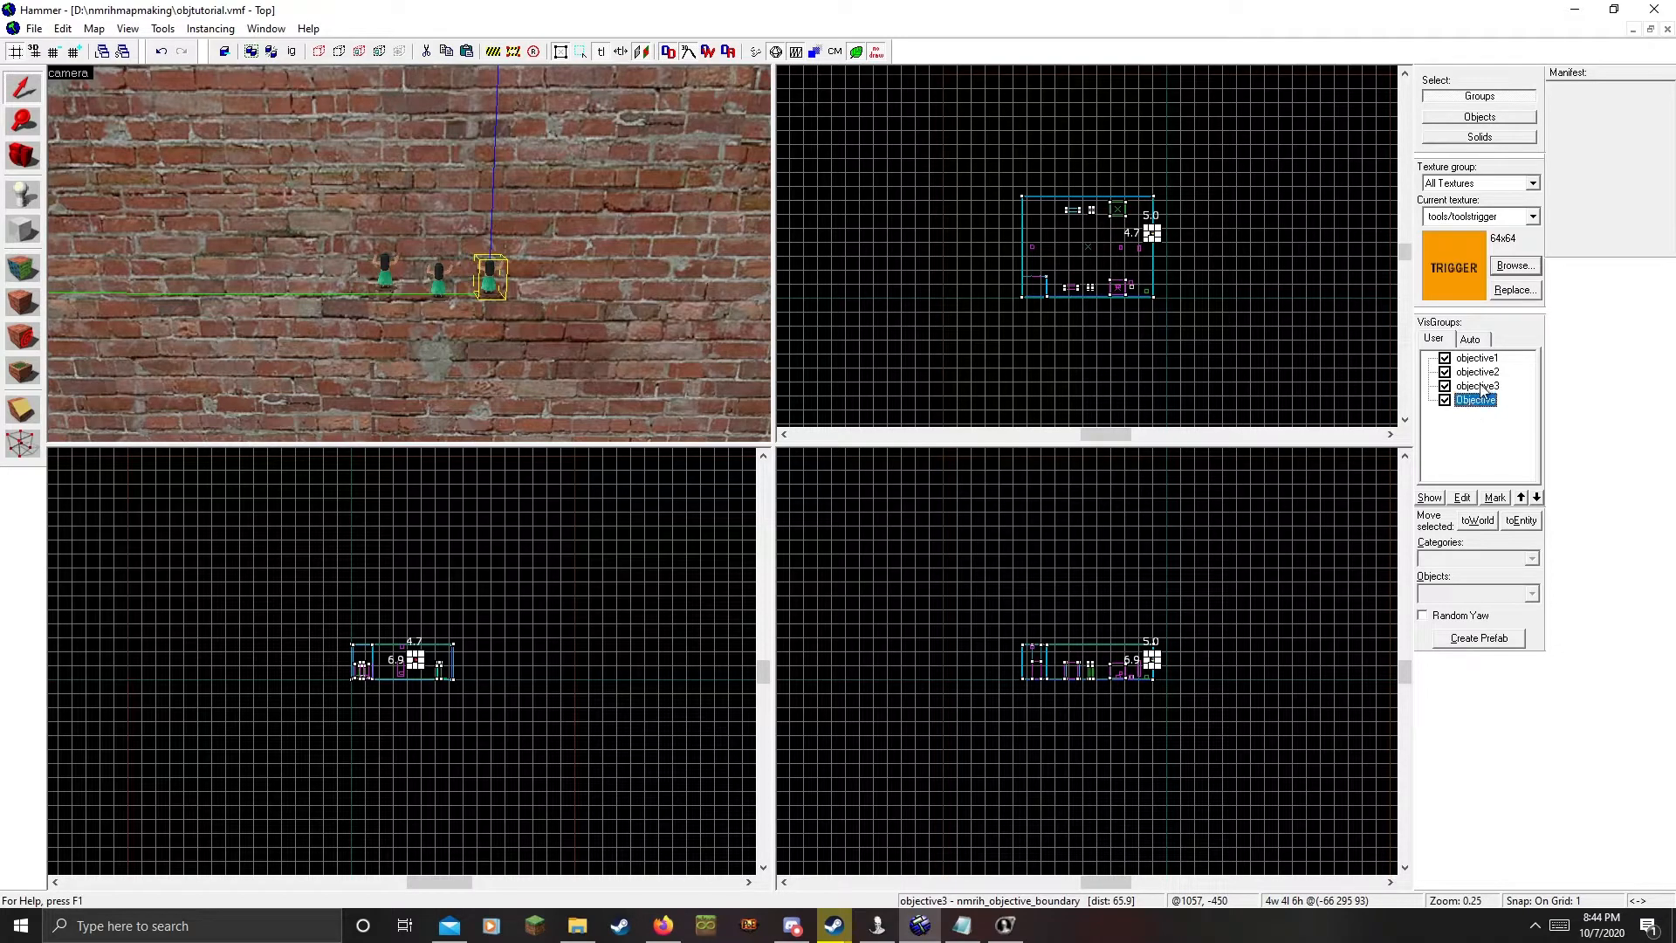
left_click(1482, 388)
left_click(1475, 359)
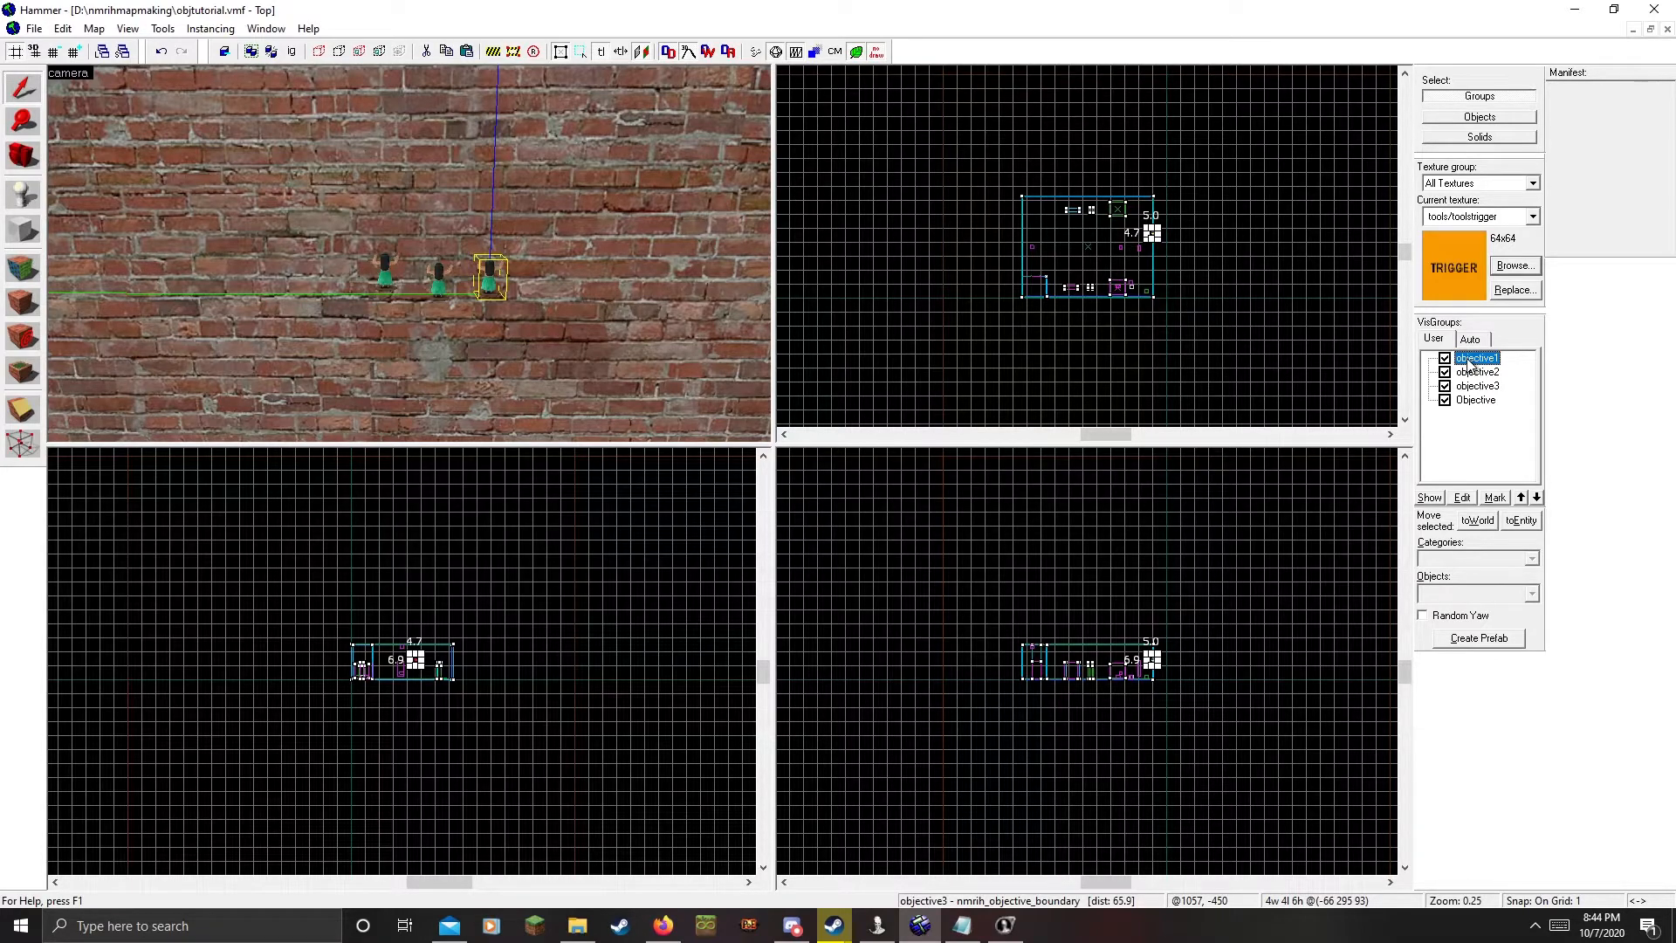
left_click_drag(1468, 363, 1478, 404)
left_click(1471, 359)
left_click_drag(1469, 363, 1472, 375)
left_click(1471, 365)
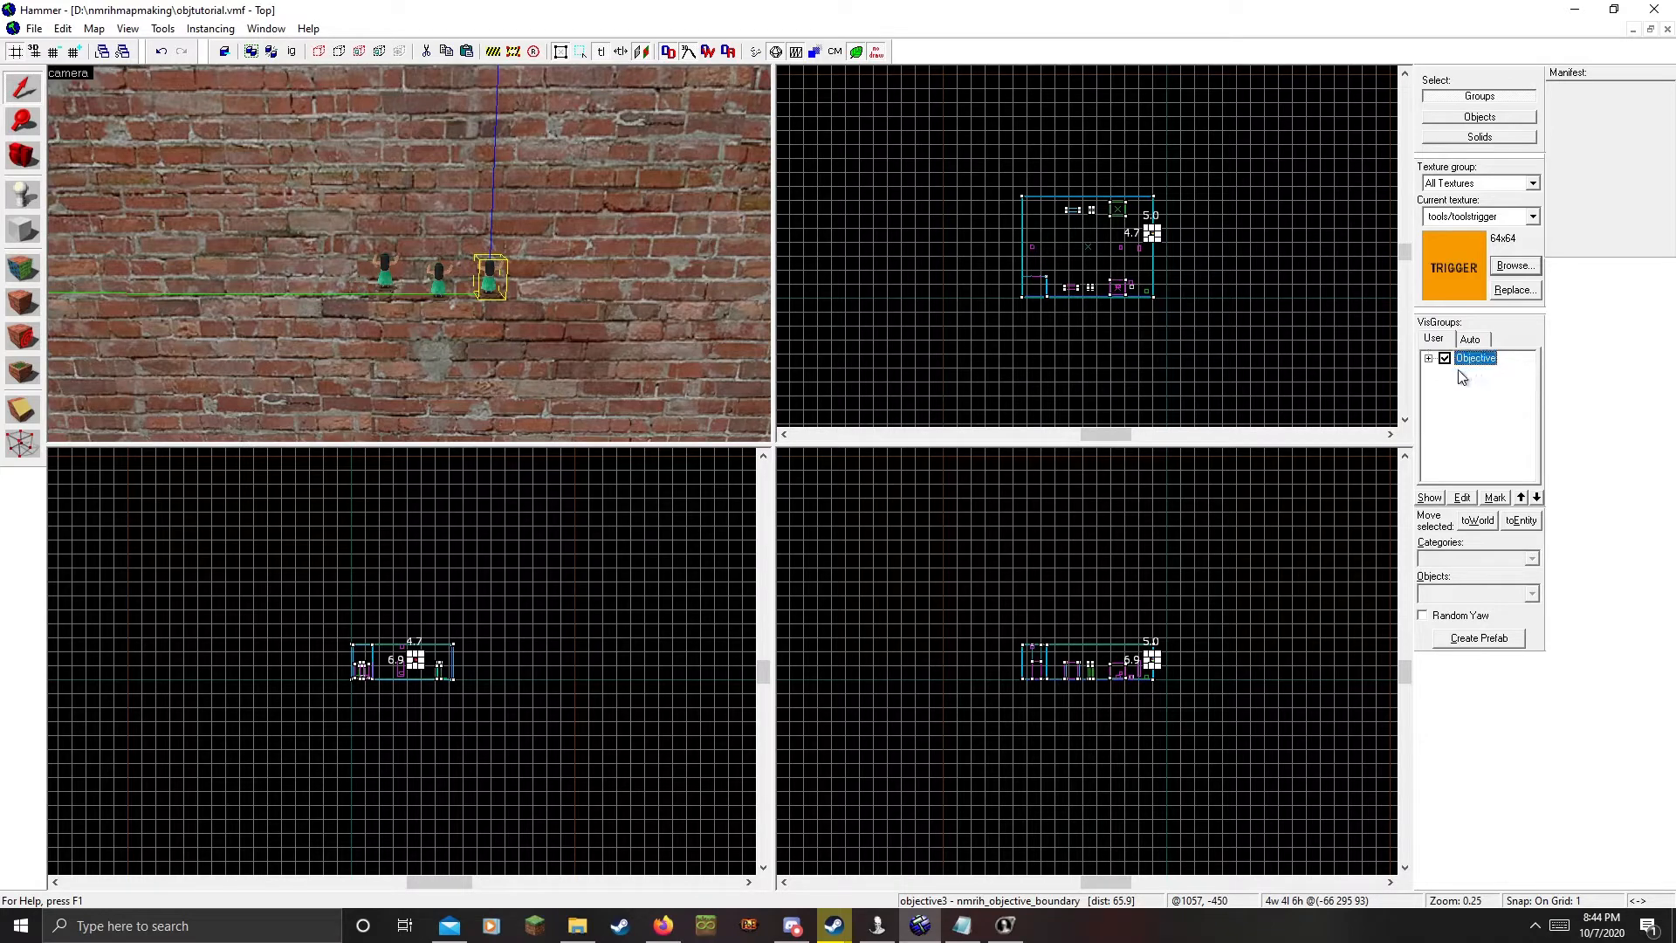
double_click(1475, 360)
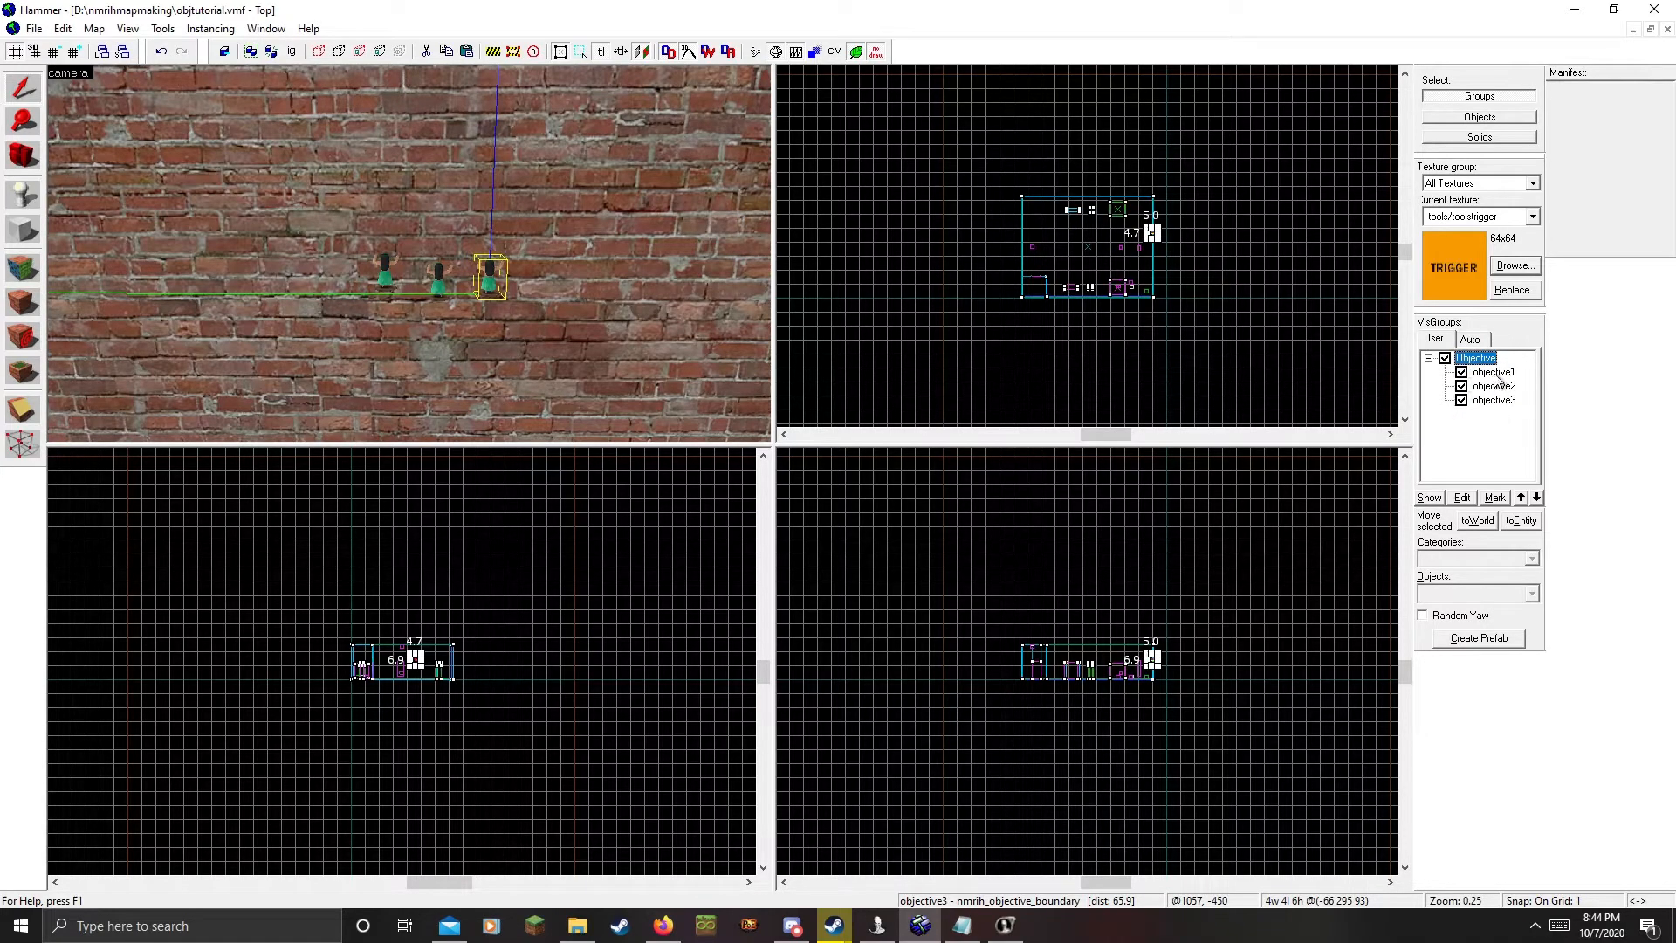
left_click(1428, 358)
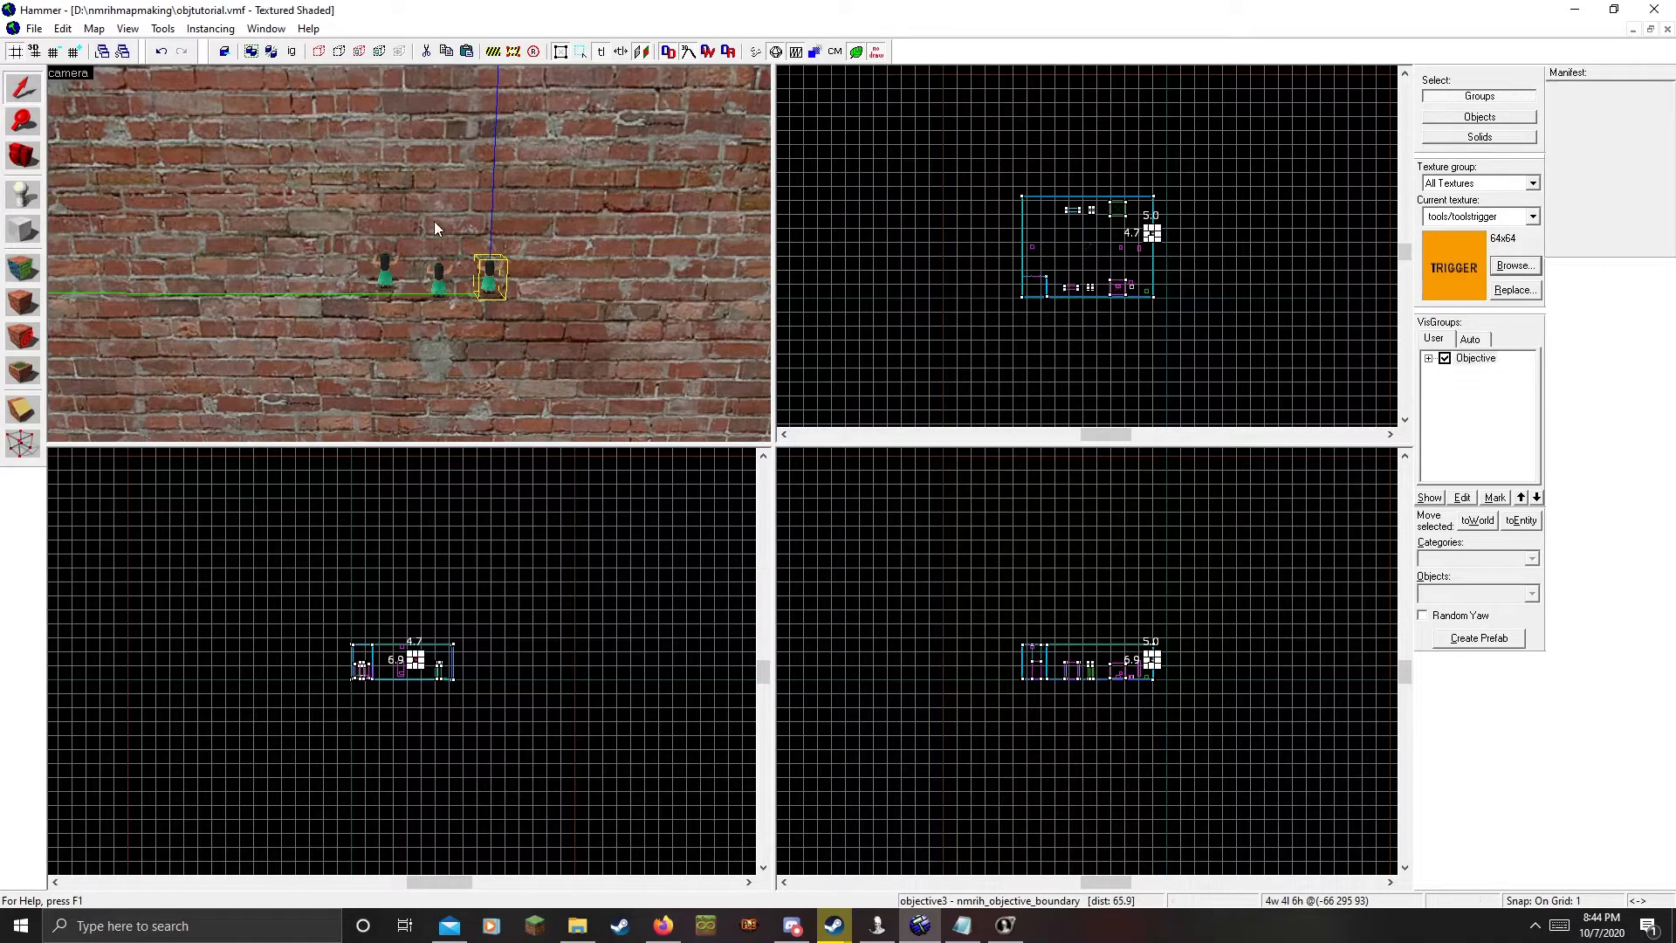
Fly the 3D camera to the wall and delete the leftmost and objective2 boundary entities
key("z")
key("w")
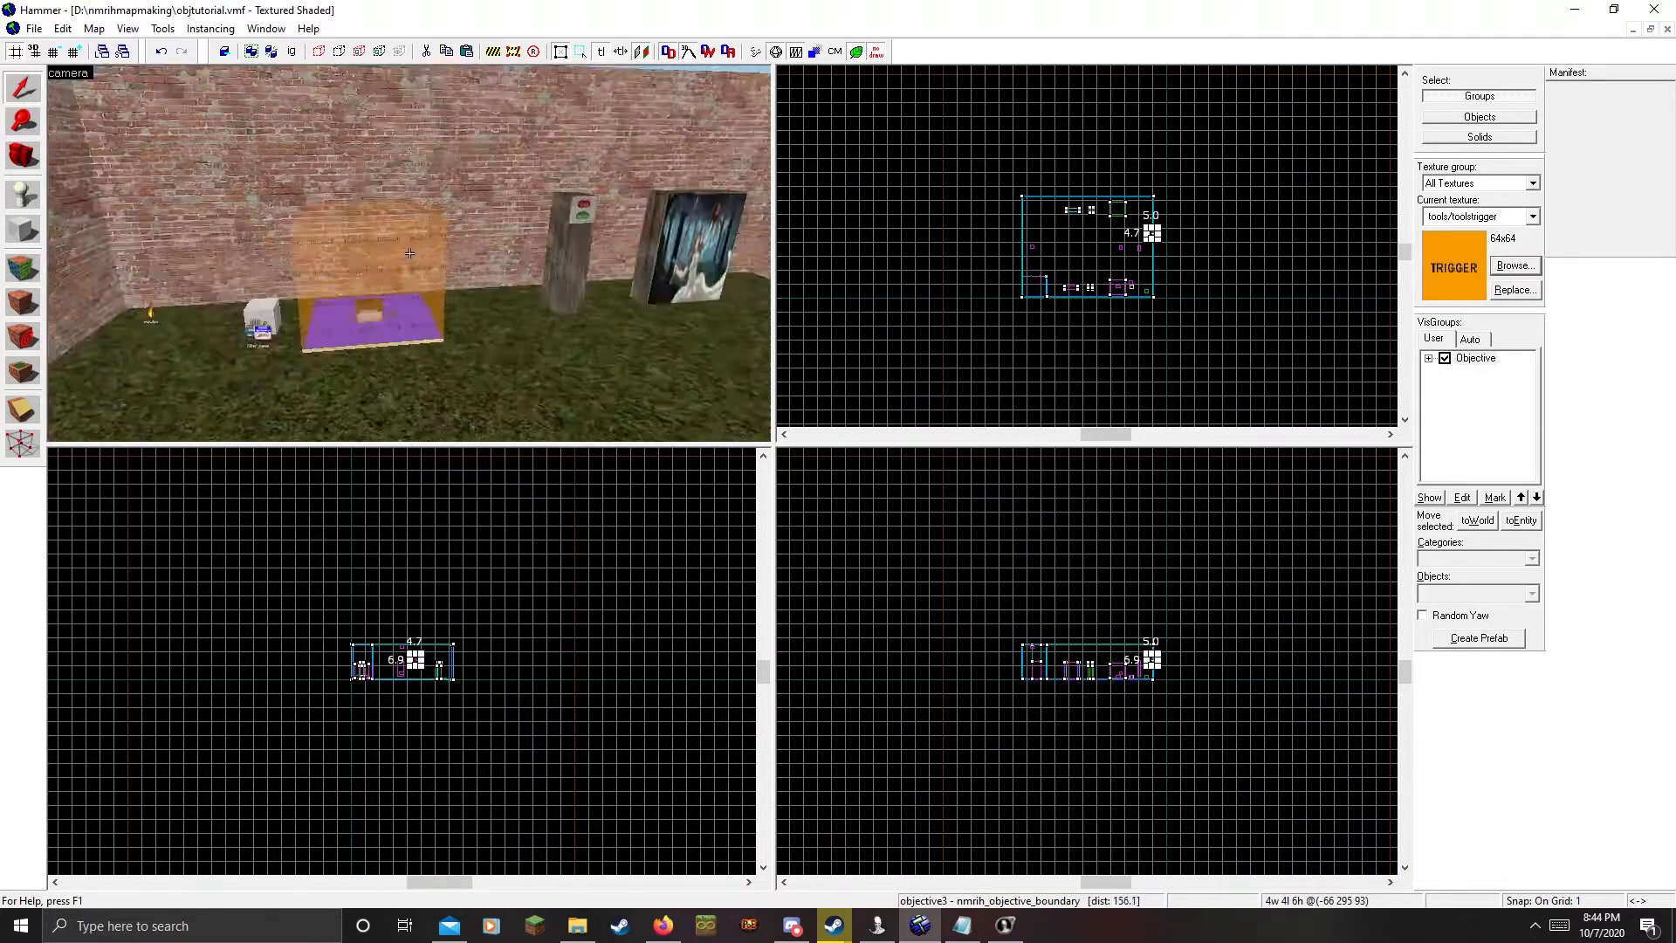
key("w")
key("z")
left_click(395, 303)
key("Delete")
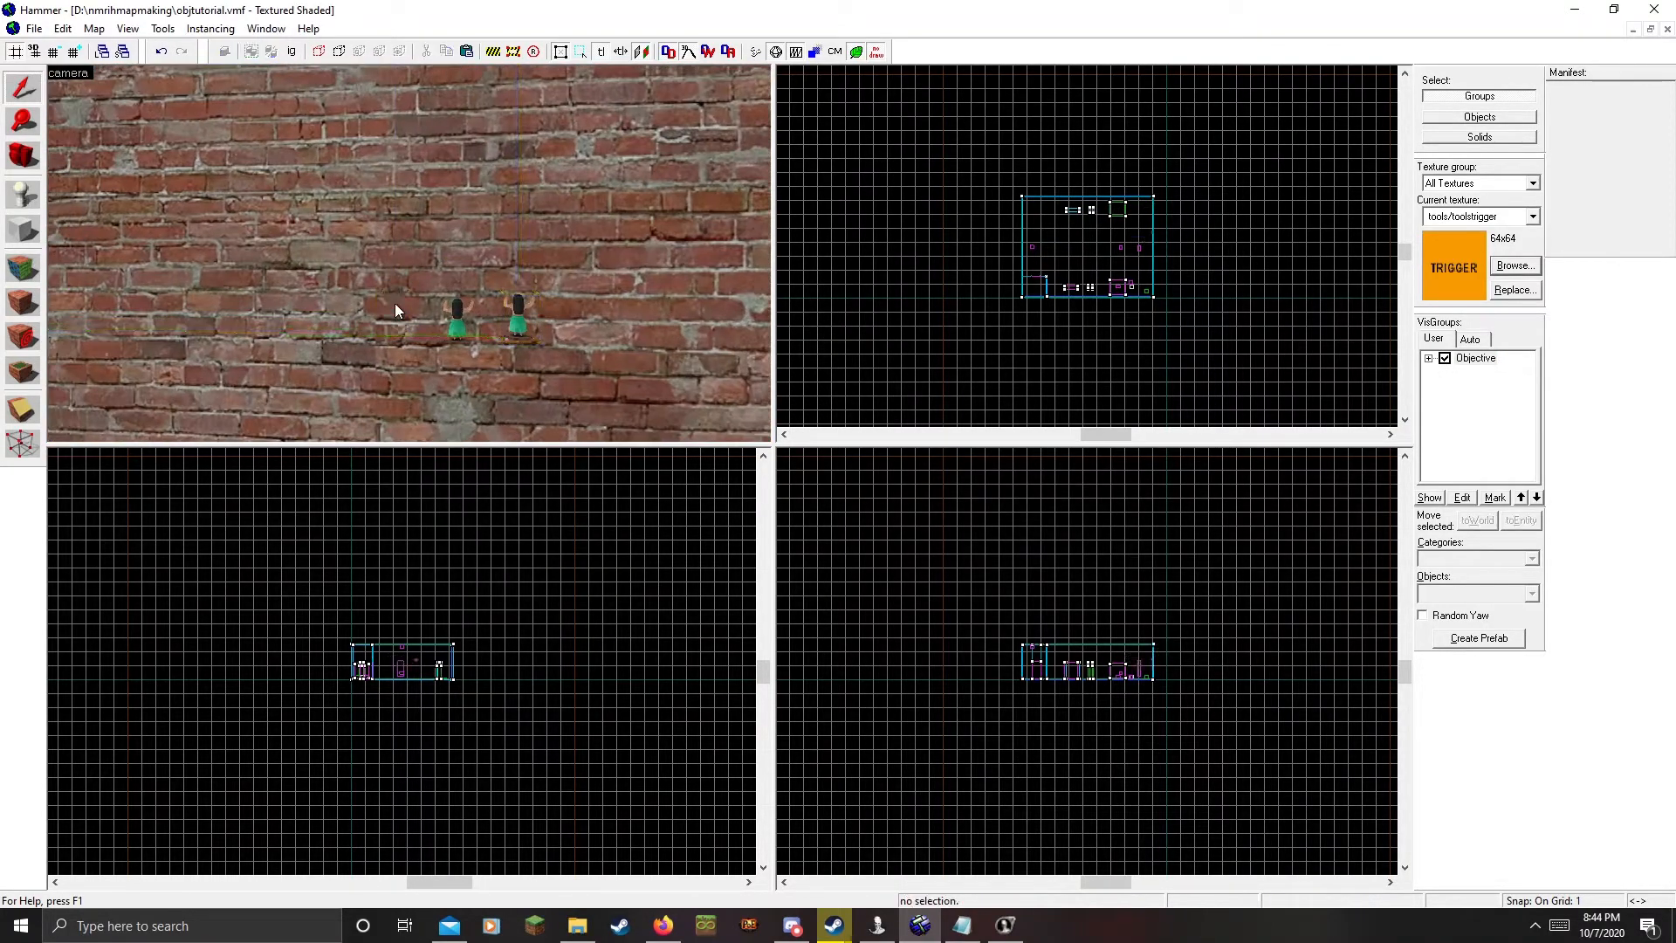
key("z")
key("z")
left_click(416, 186)
key("z")
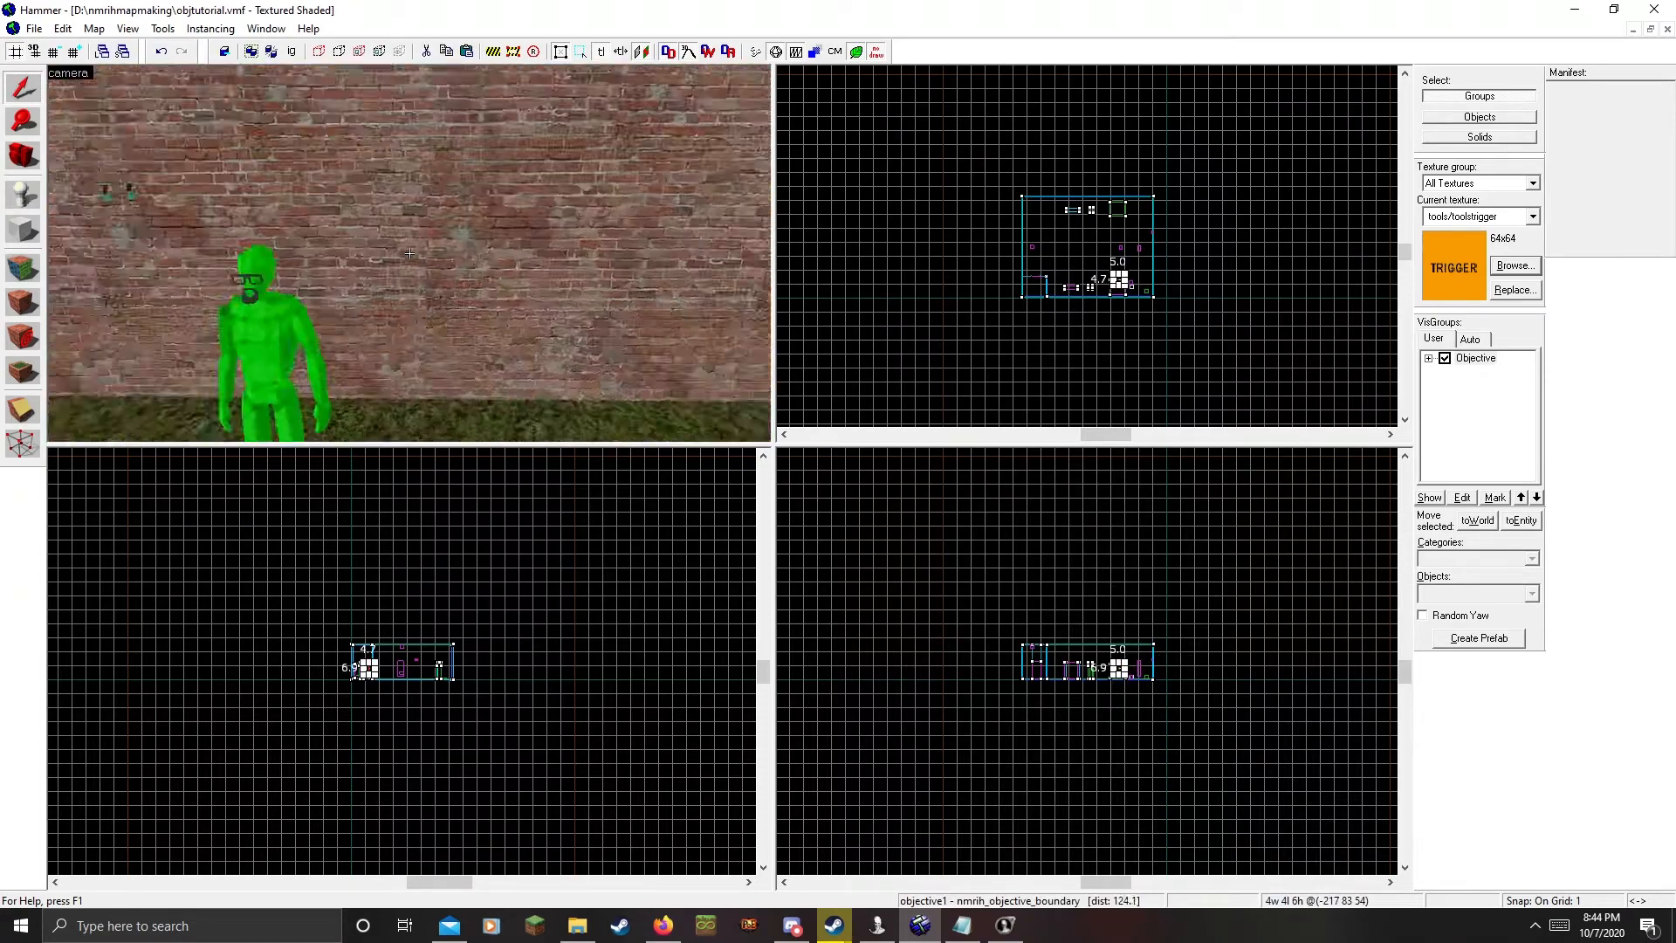
key("w")
Delete the remaining boundary entities, then undo to restore the objective3 boundary entity
key("z")
left_click(413, 280)
key("Delete")
key("z")
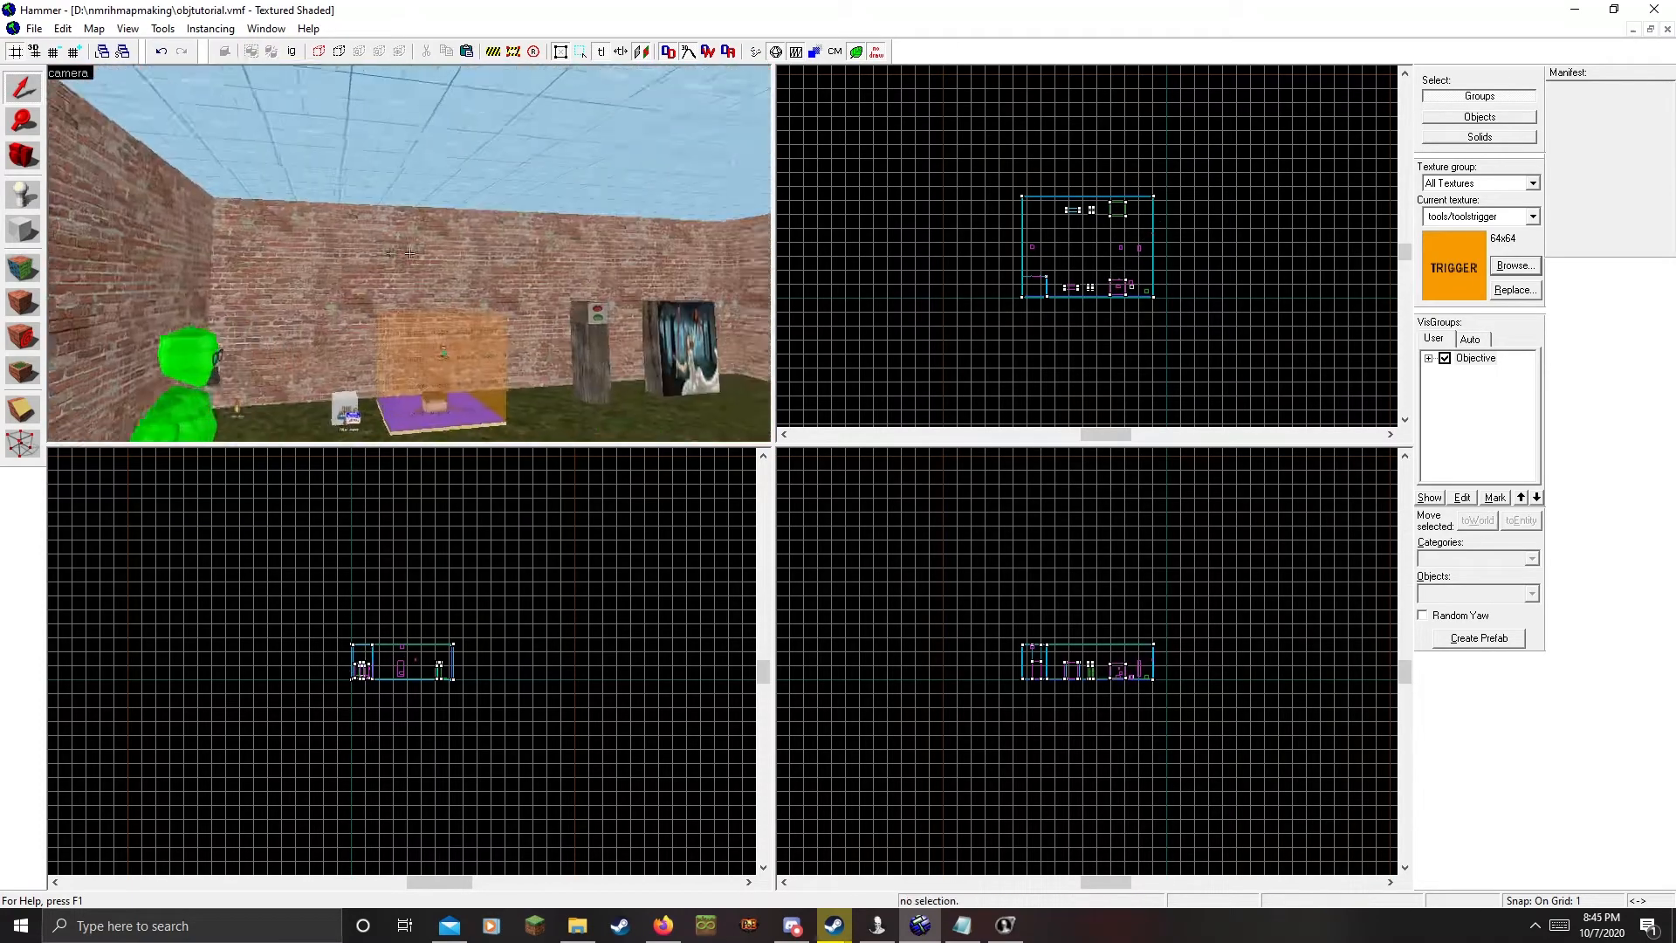
key("w")
key("z")
left_click(403, 265)
key("z")
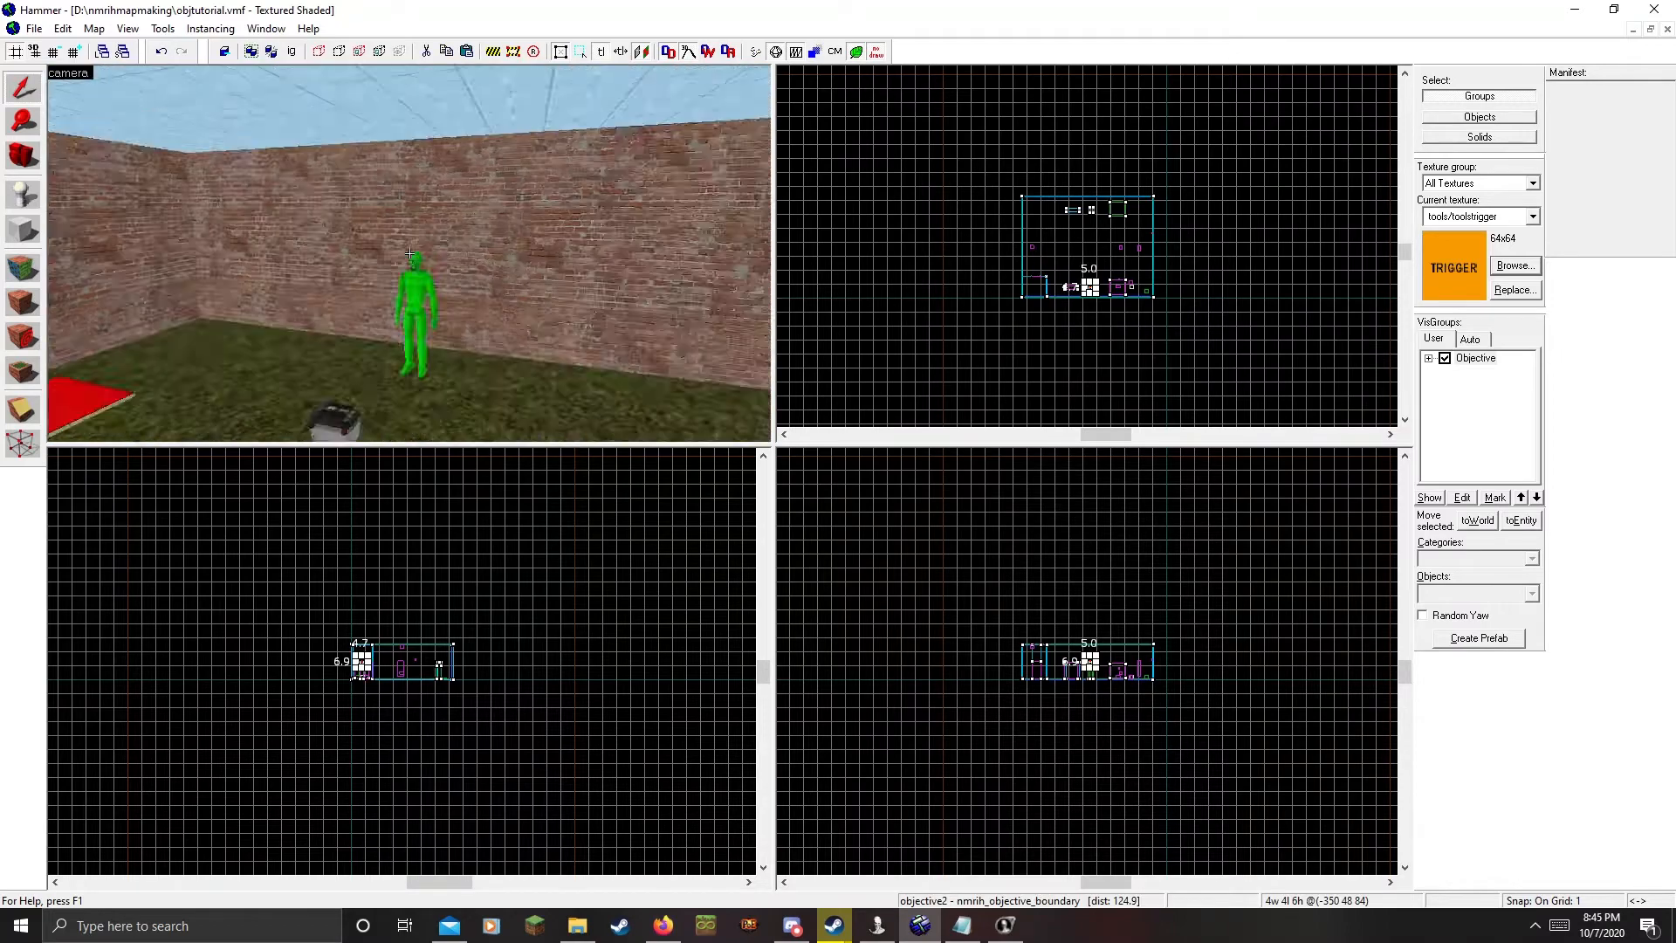
key("w")
key("z")
key("Delete")
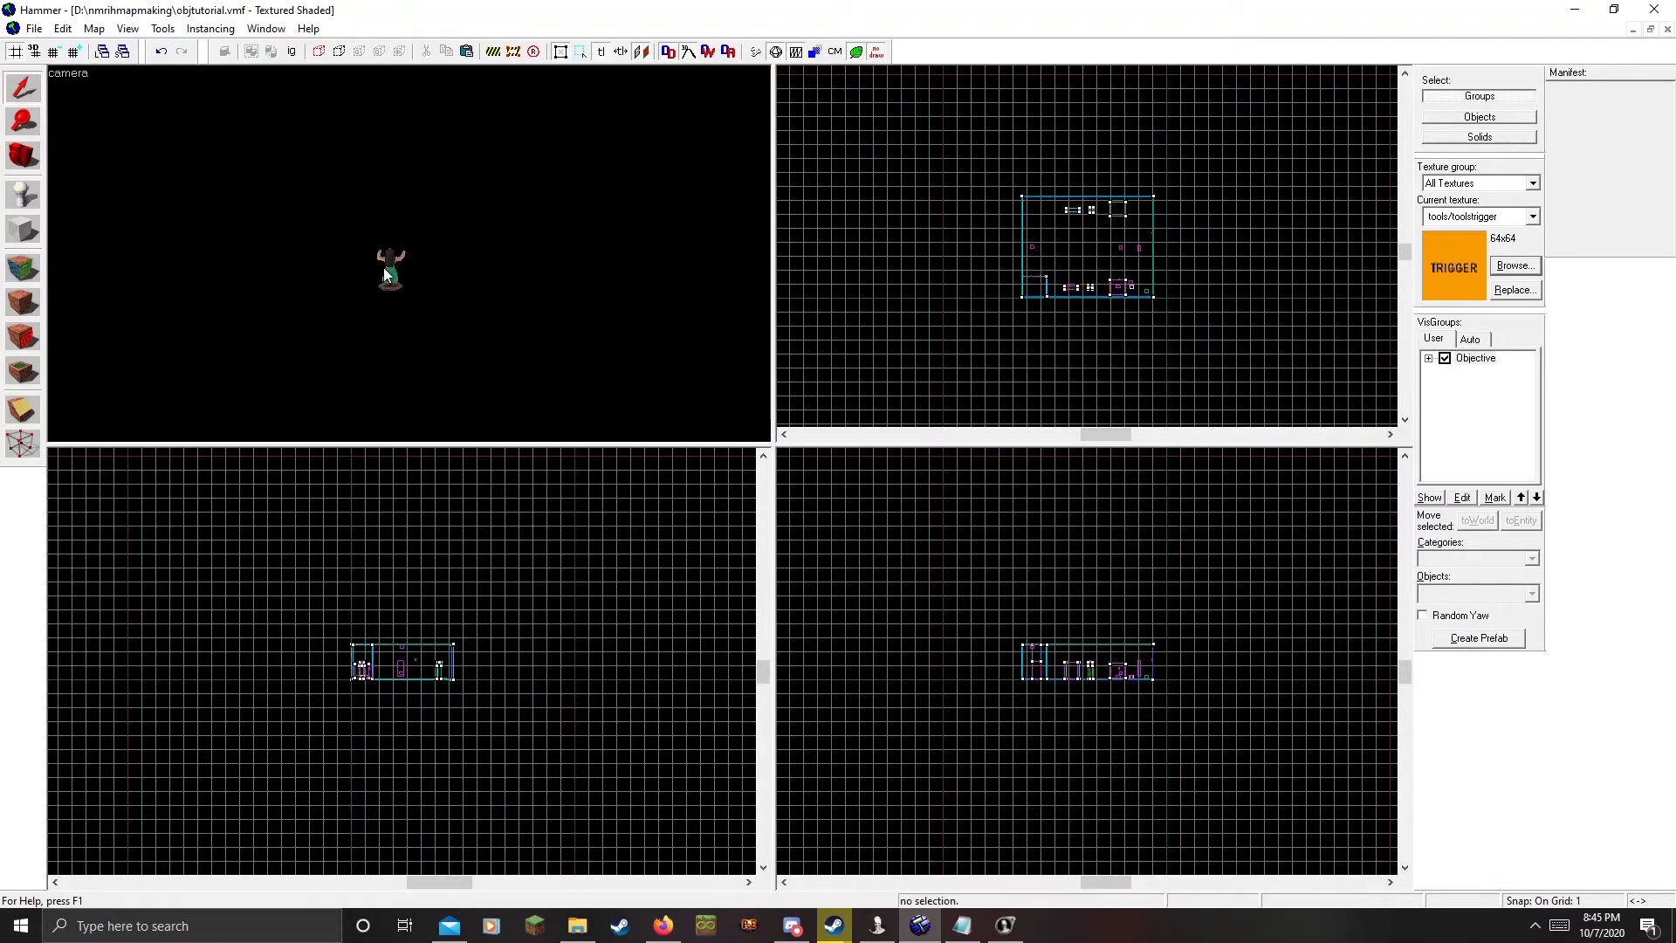
key("ctrl+z")
left_click(386, 270)
key("Delete")
key("z")
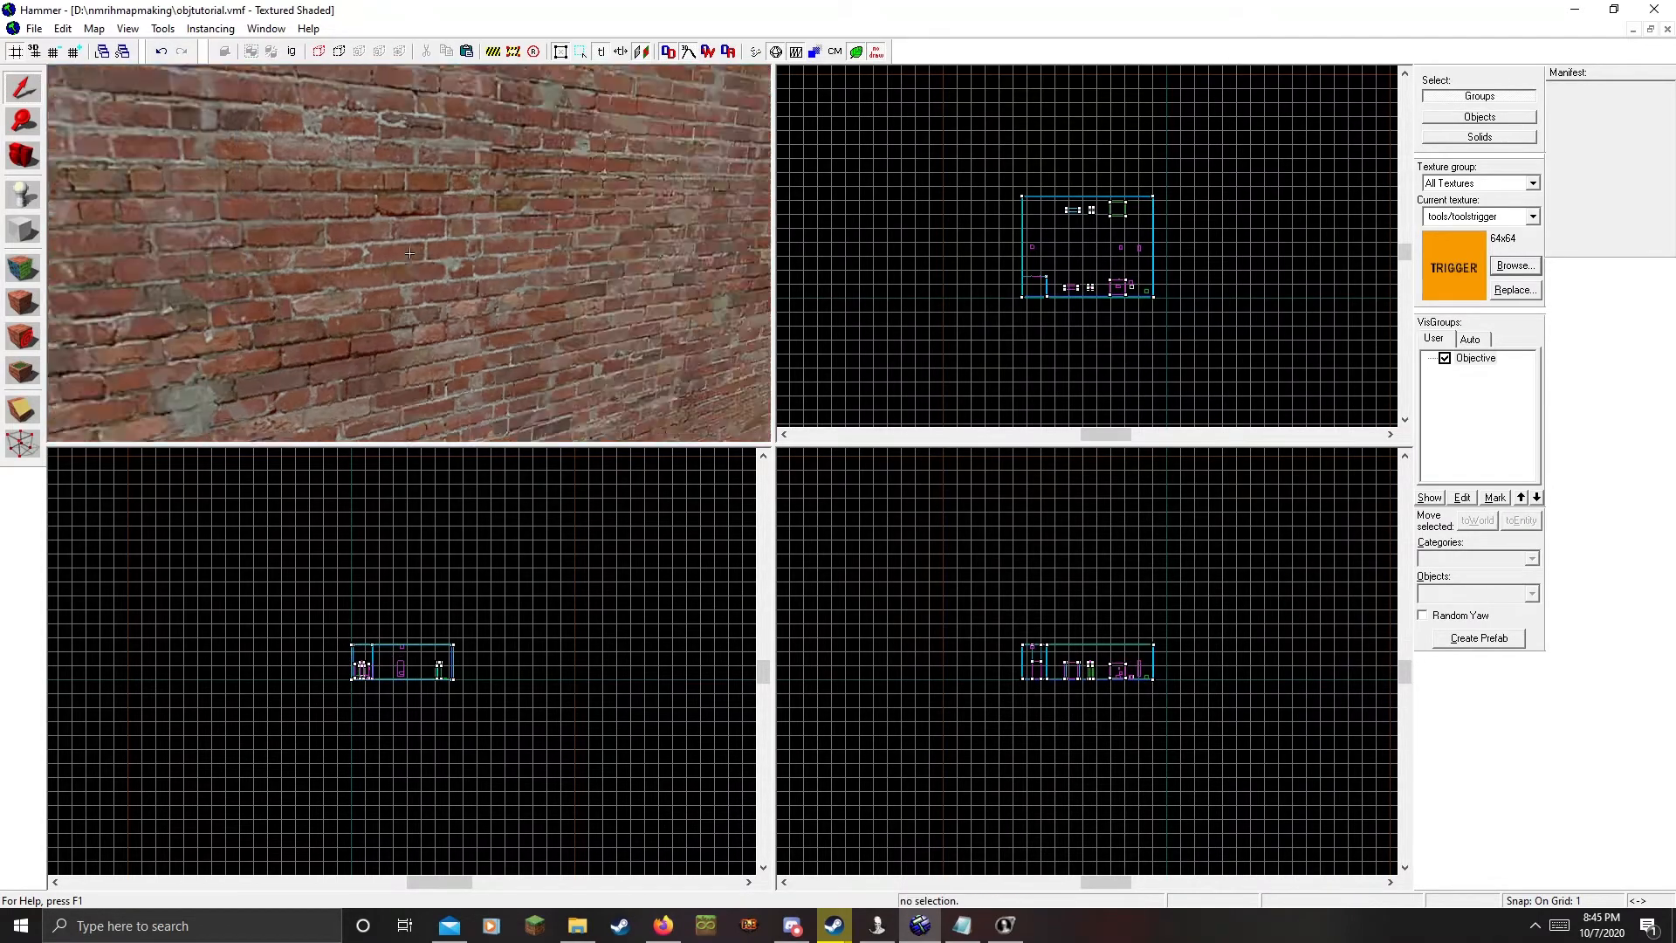
key("s")
key("w")
Fly the 3D camera over to the battery and select the obj1_battery prop
key("z")
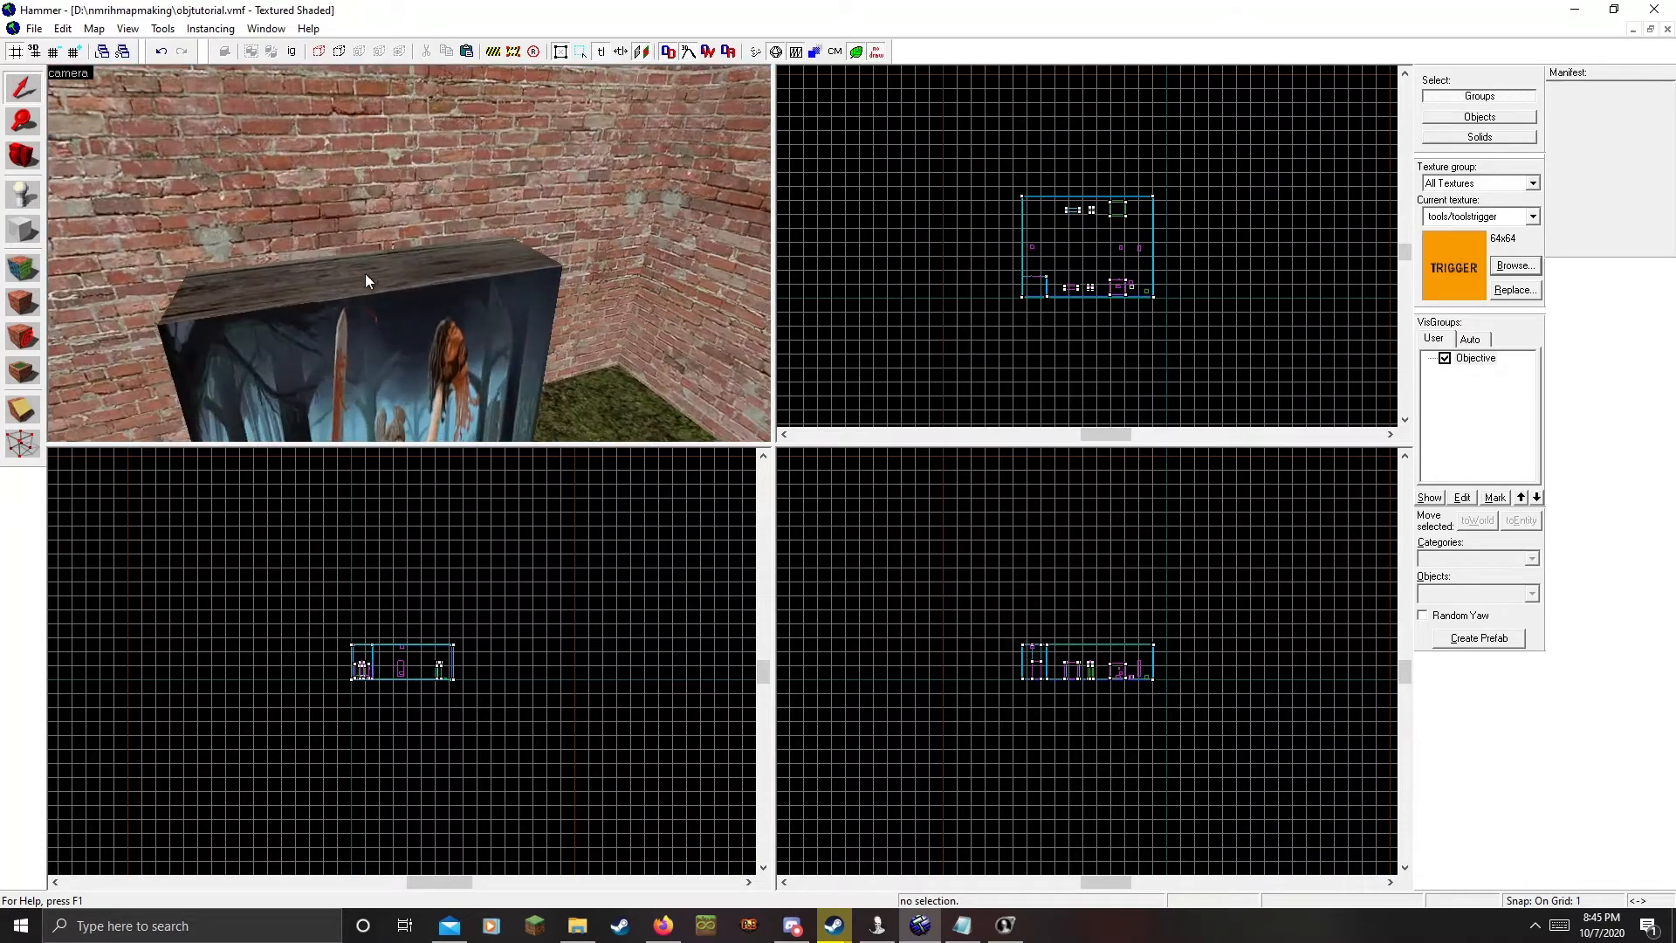
key("ctrl+z")
key("z")
key("s")
key("s")
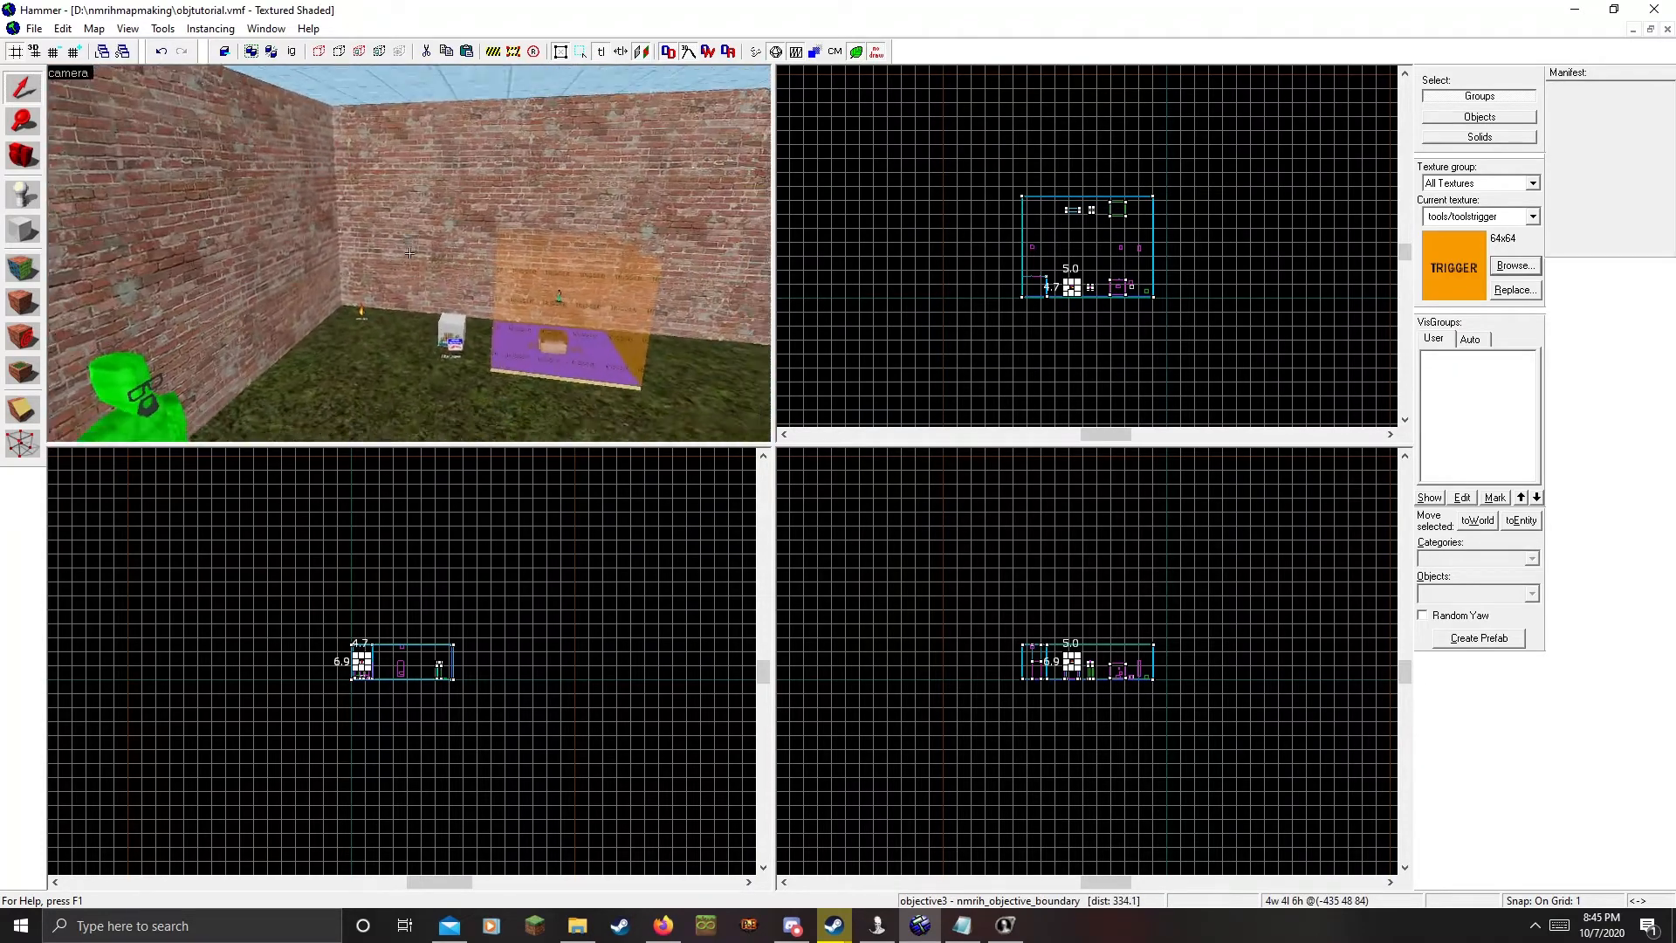
key("w")
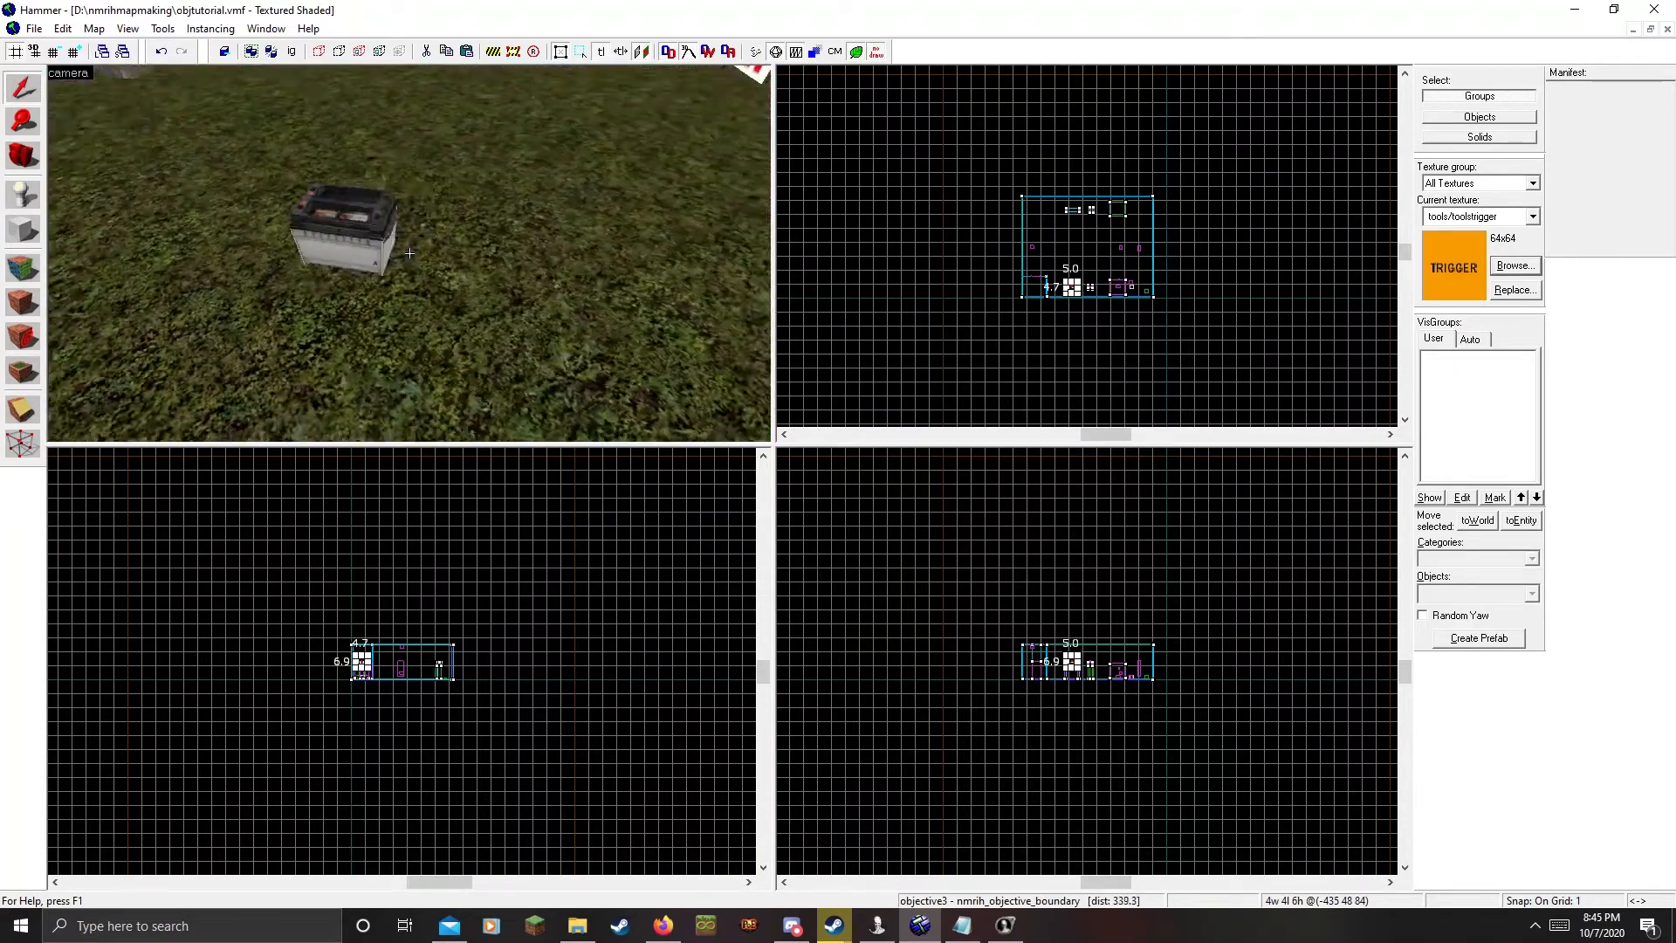
key("s")
key("w")
key("z")
left_click(538, 257)
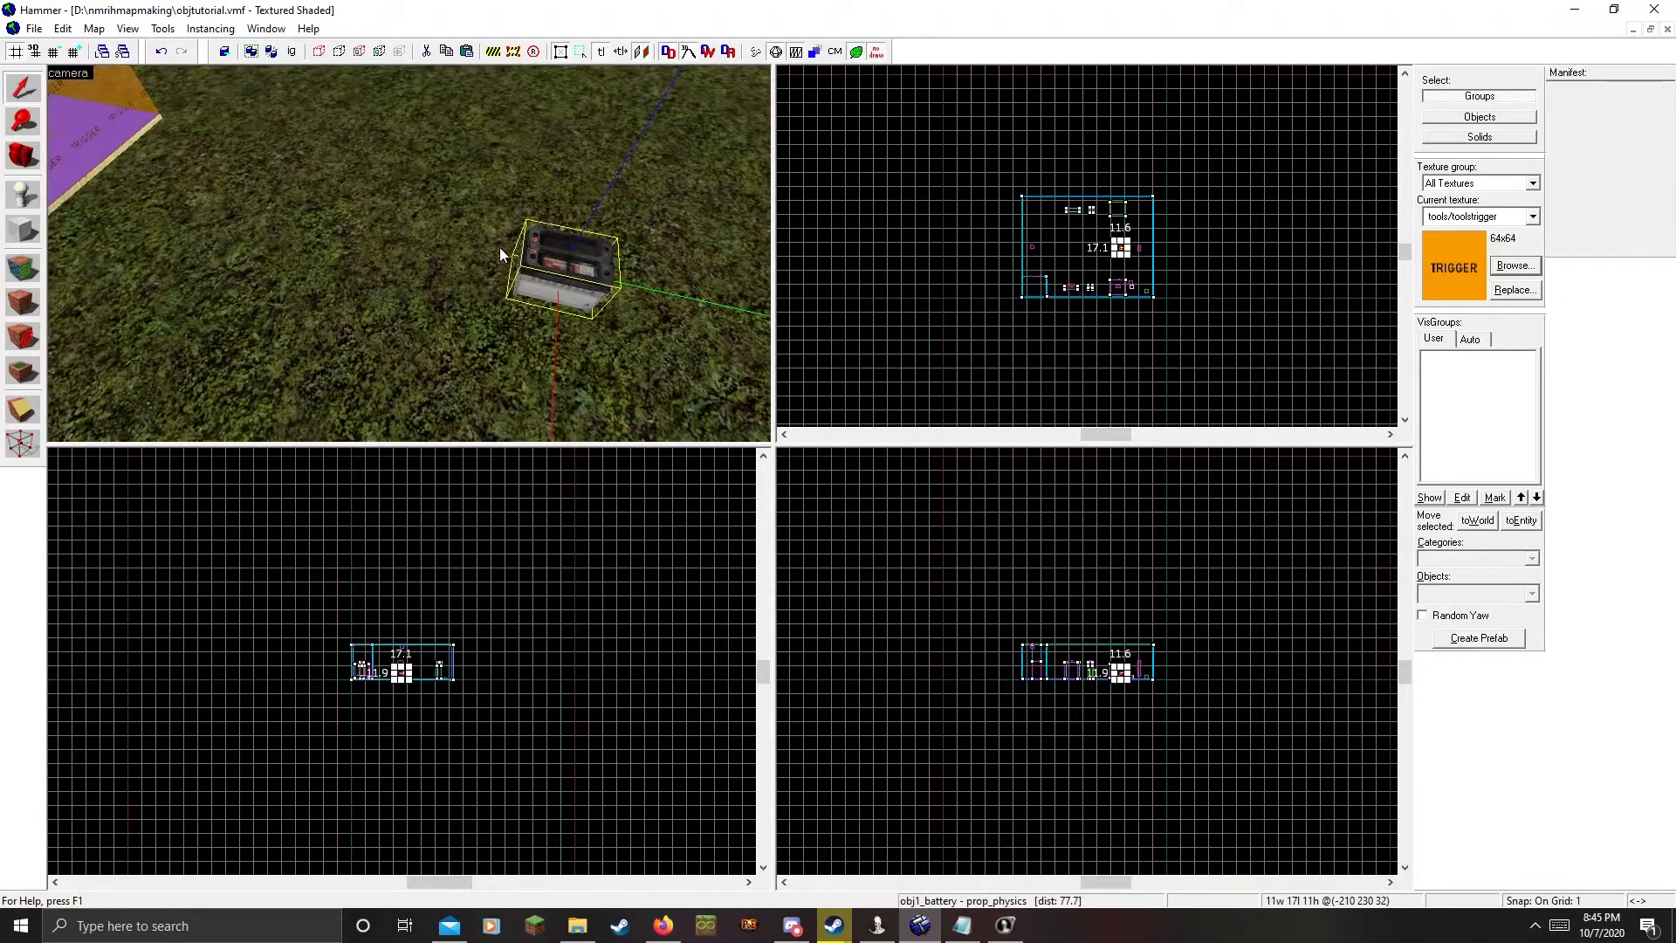
Check the battery's properties, then open the obj1_trigger volume's properties
key("z")
key("s")
key("z")
double_click(511, 354)
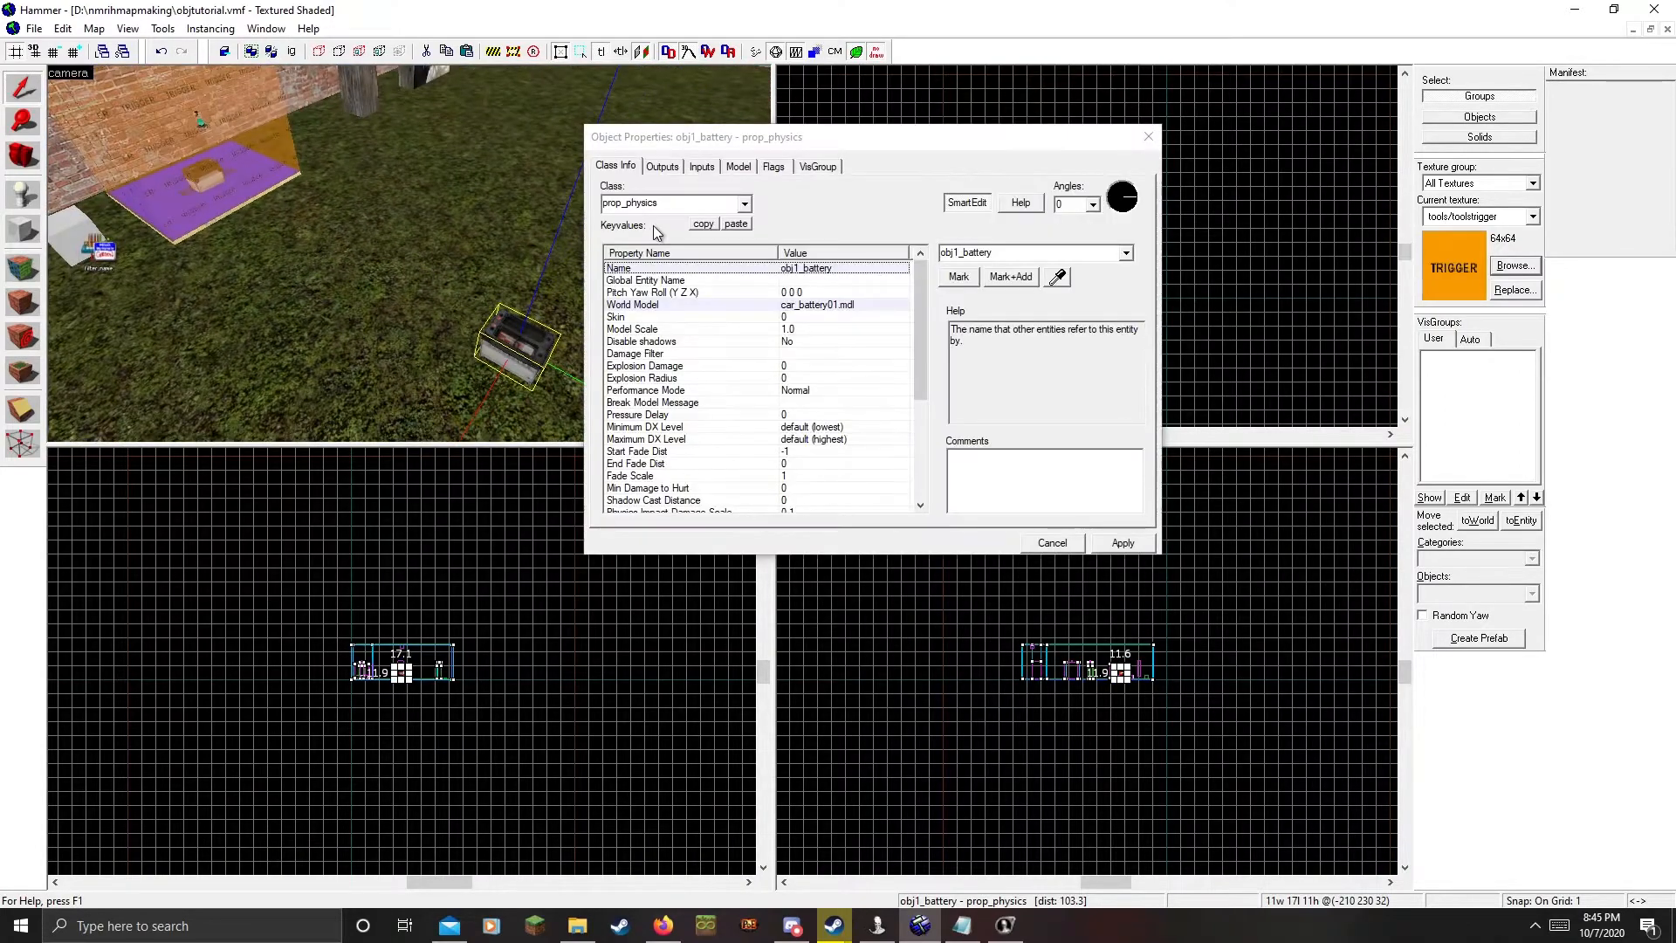
left_click(1147, 137)
key("z")
key("w")
key("z")
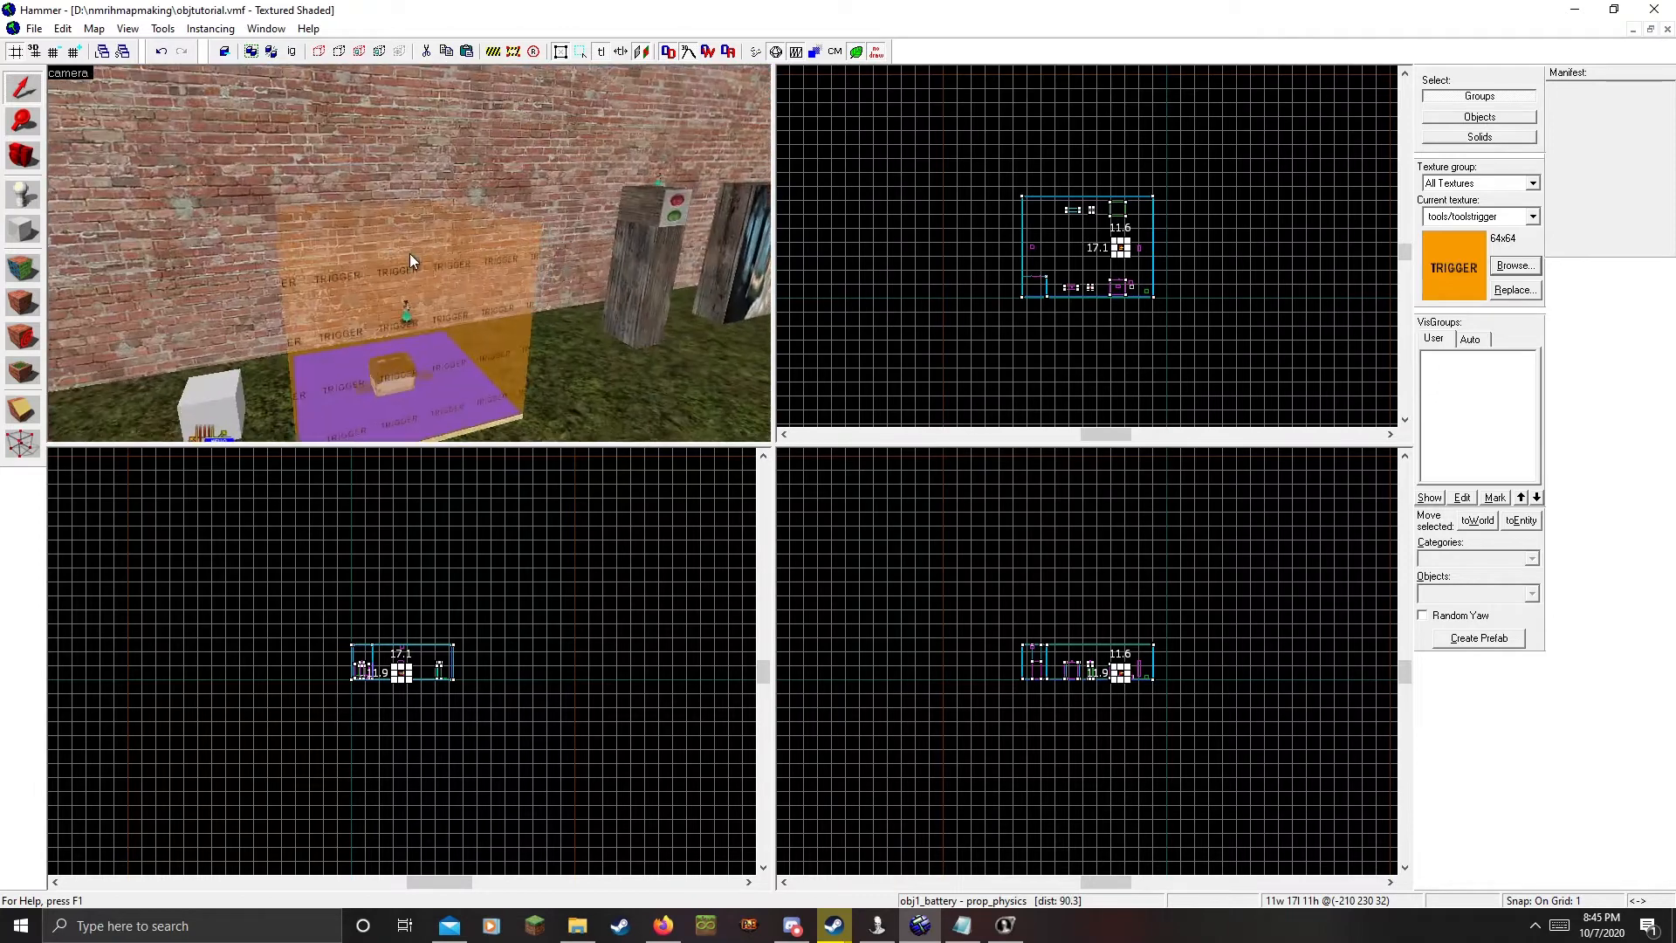
double_click(412, 255)
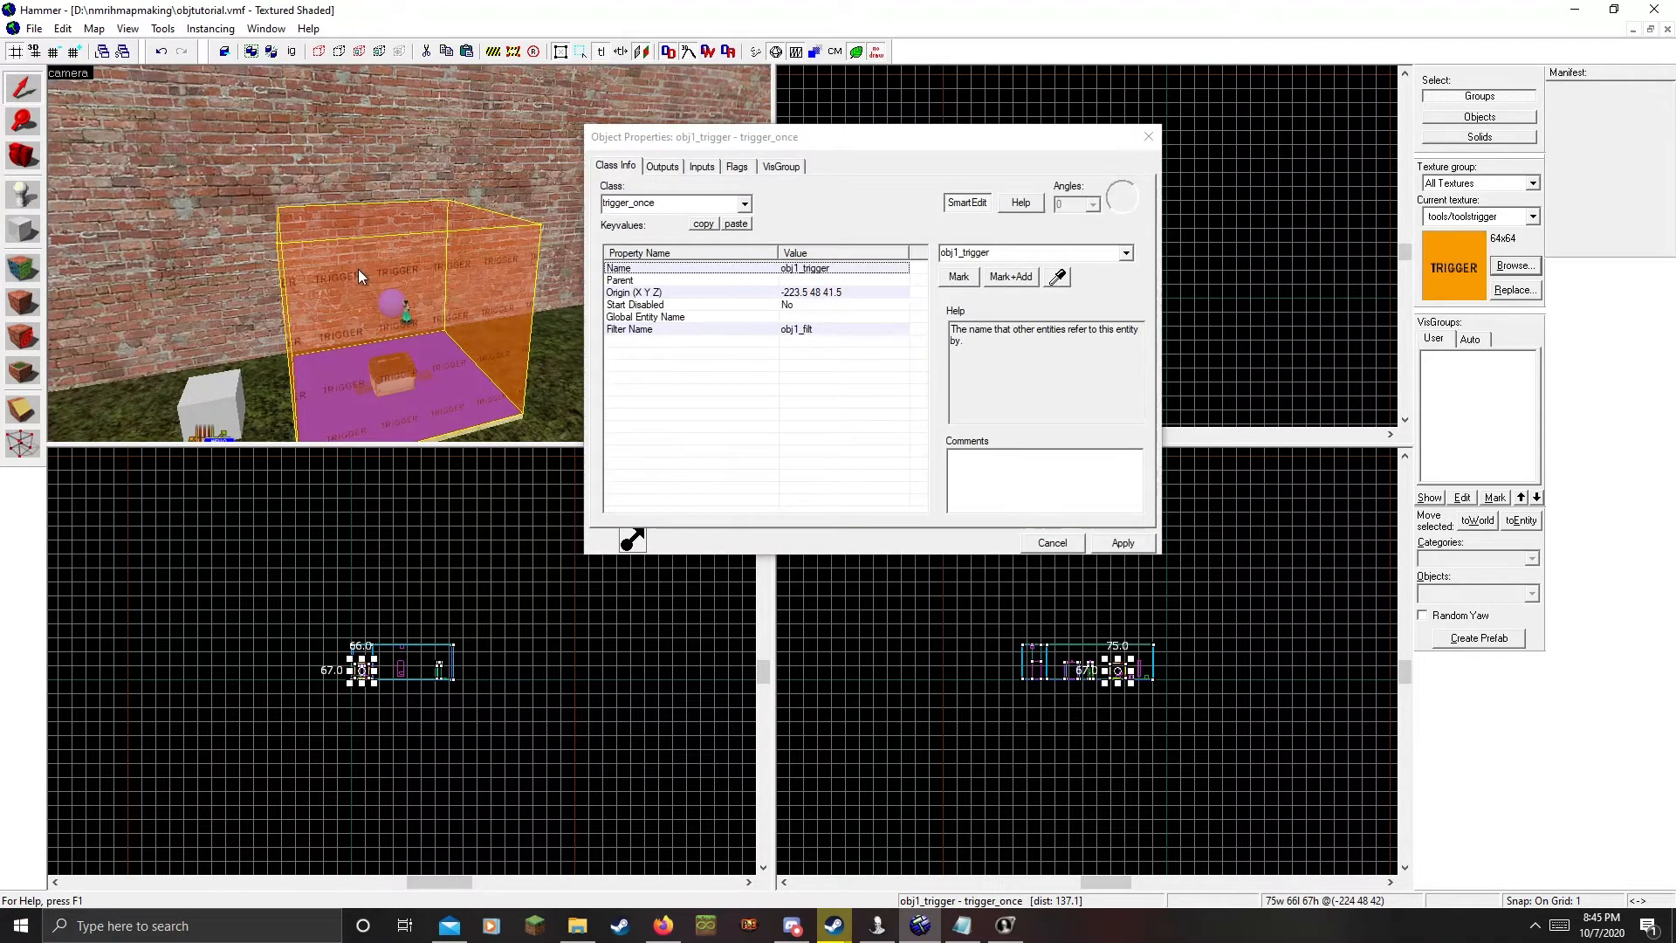
Inspect the obj1_filt name filter, obj_1temp point template and obj_1placeholder battery
key("z")
key("z")
left_click(338, 334)
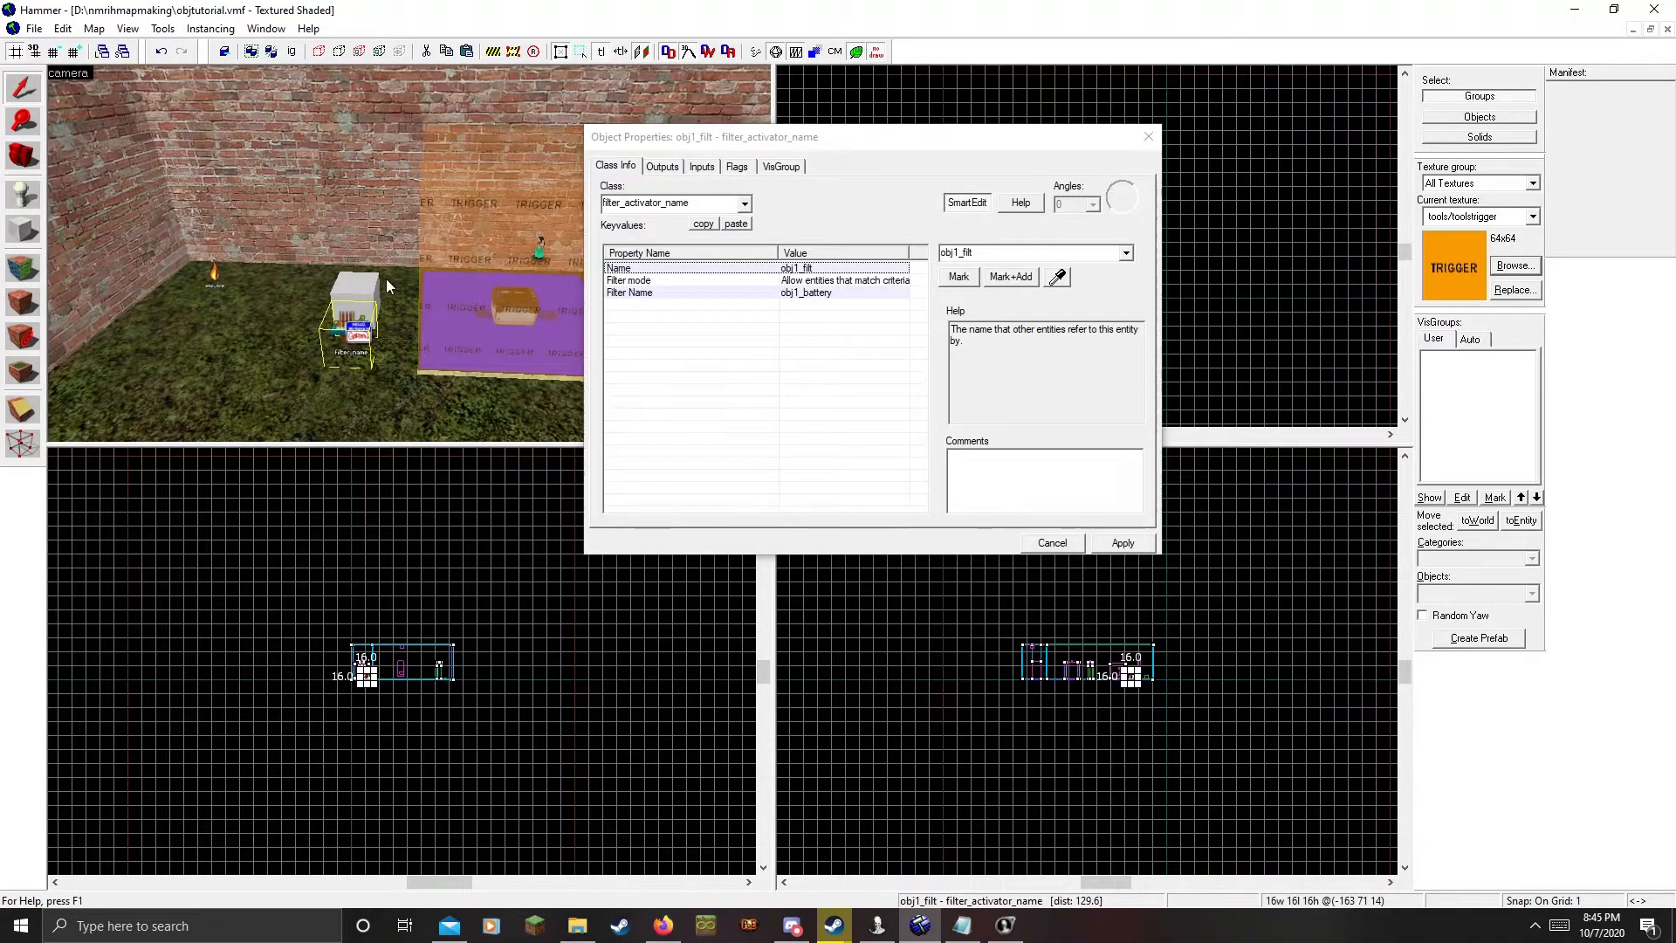
left_click(438, 243)
key("z")
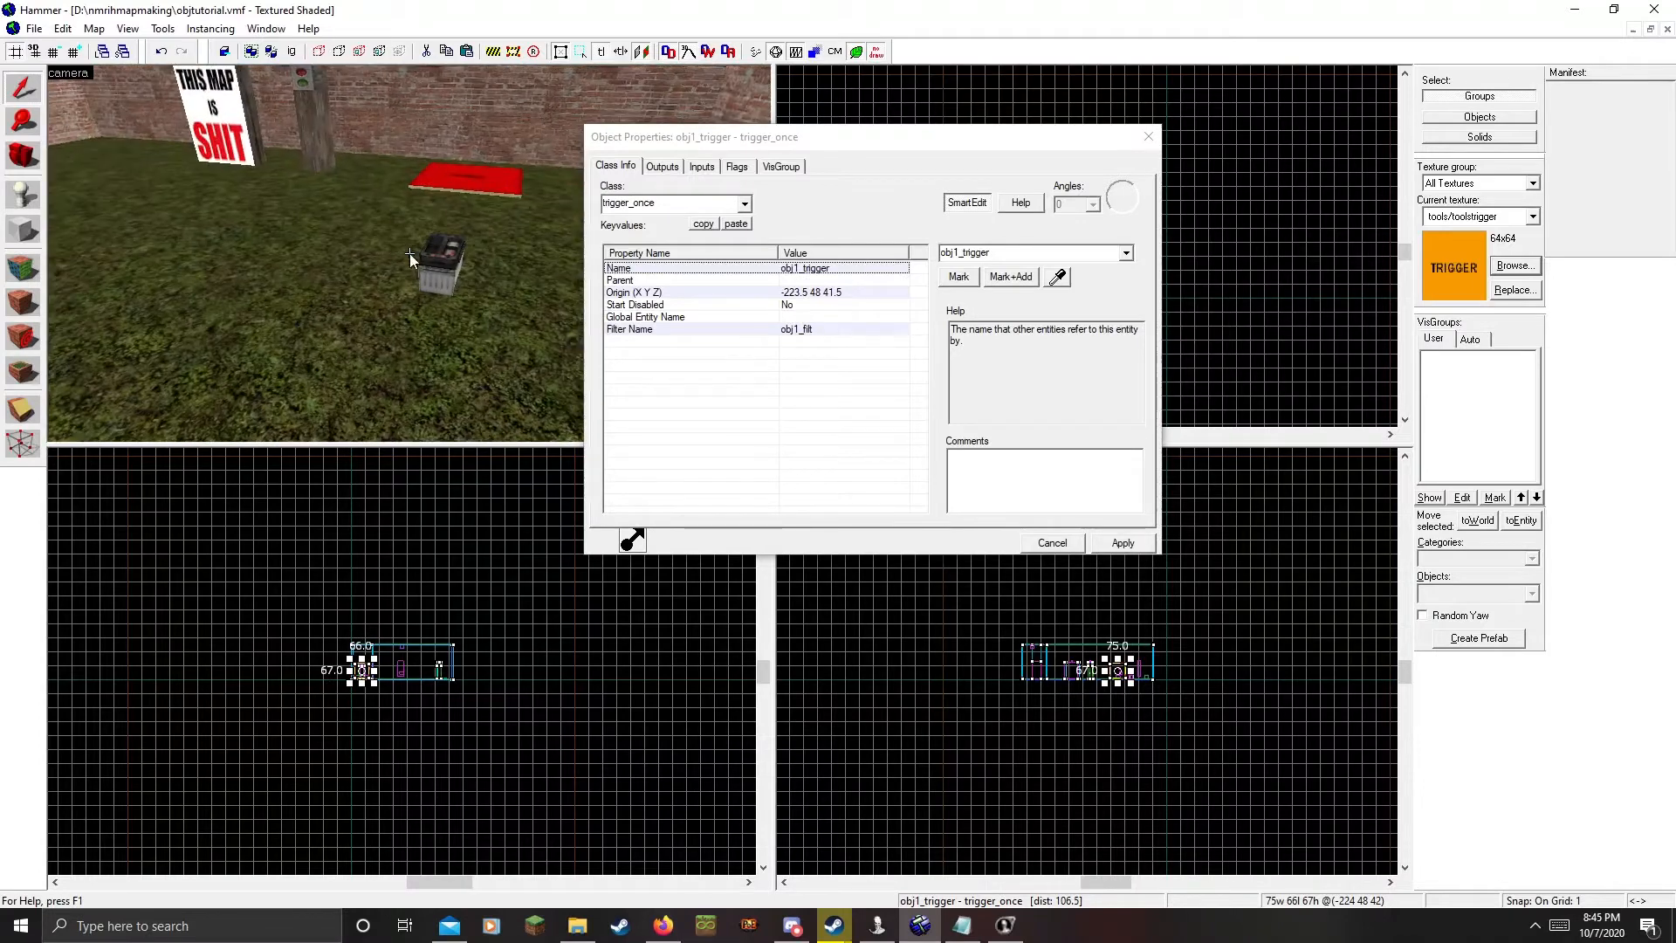
left_click(667, 168)
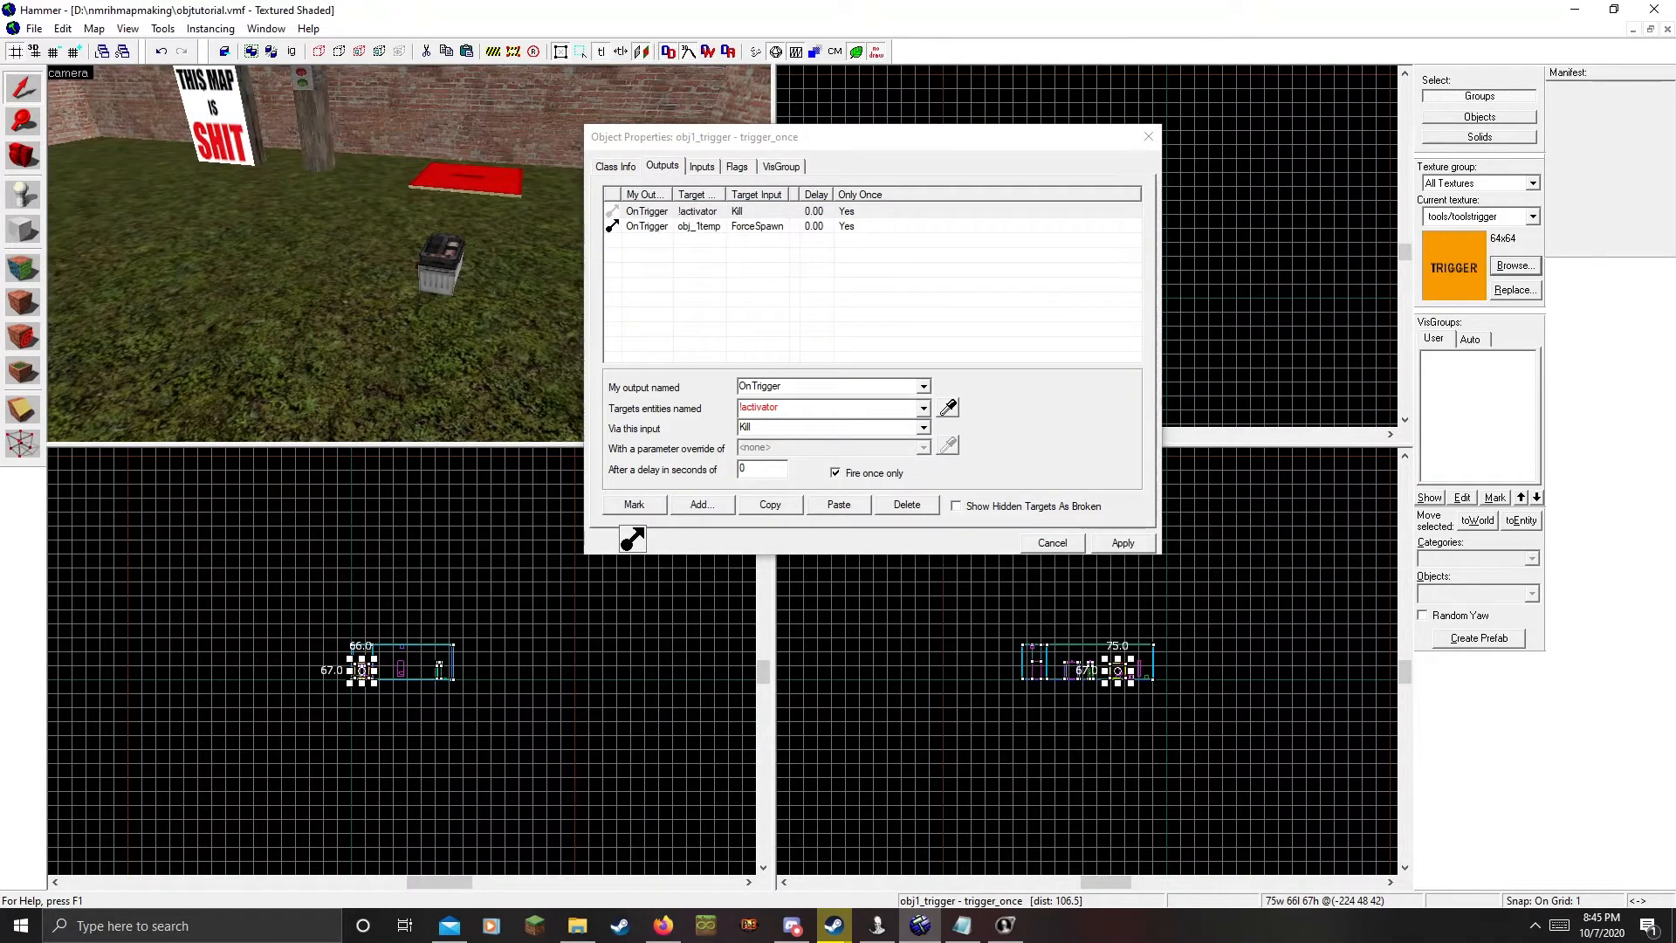
key("z")
key("z")
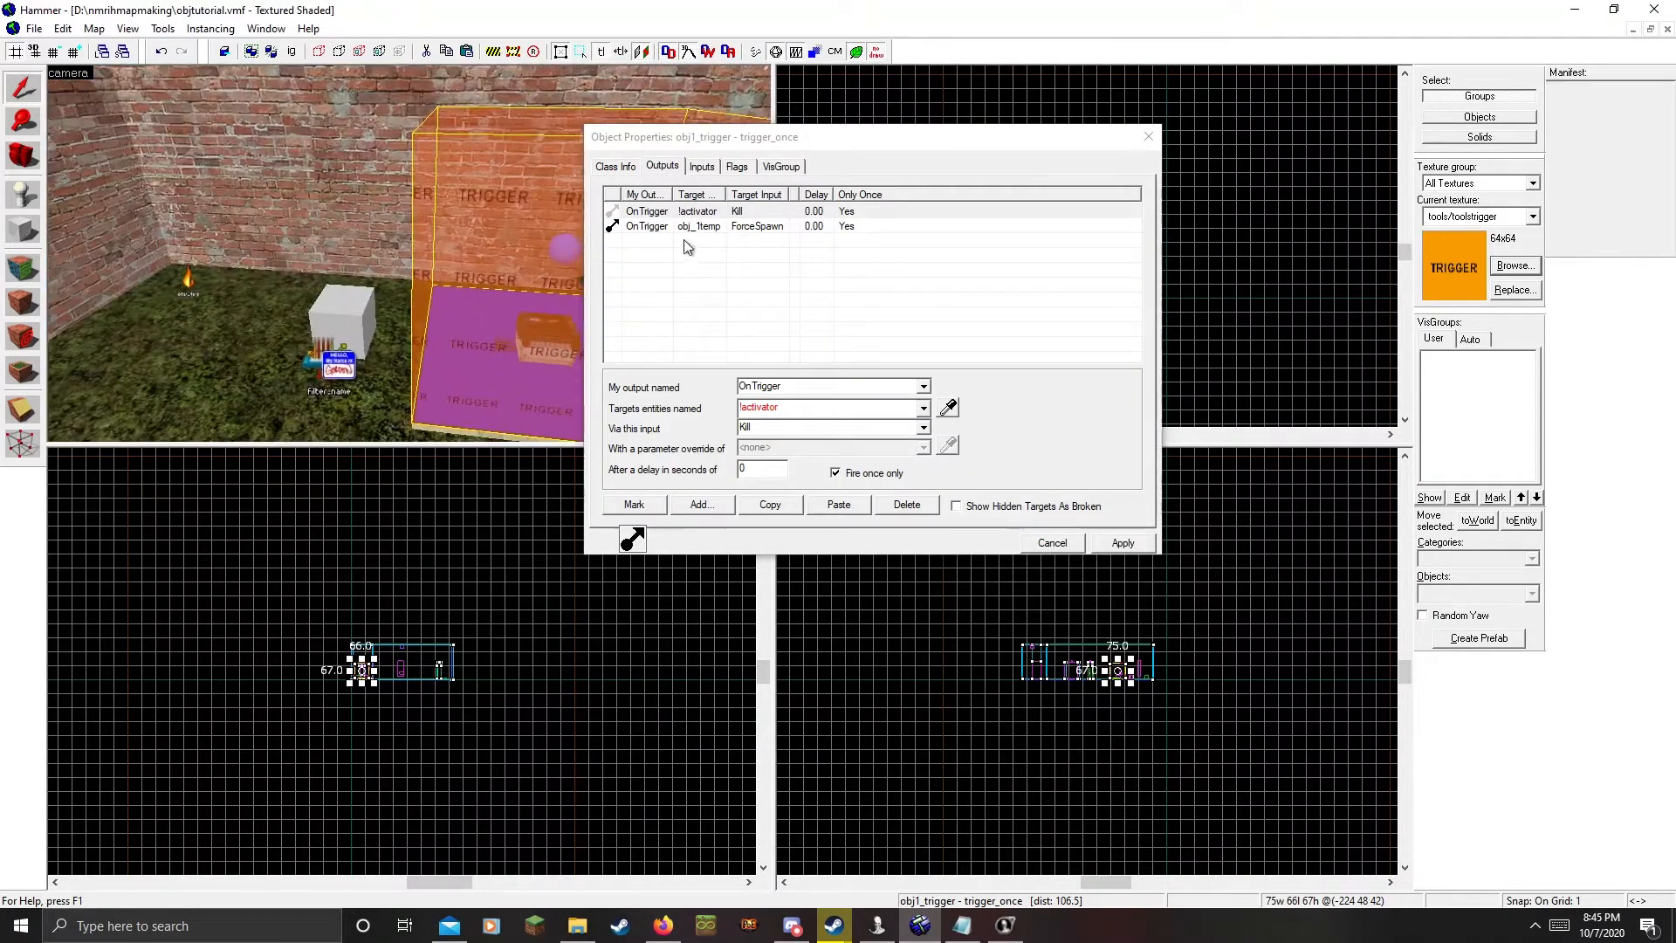
left_click(363, 306)
left_click(616, 166)
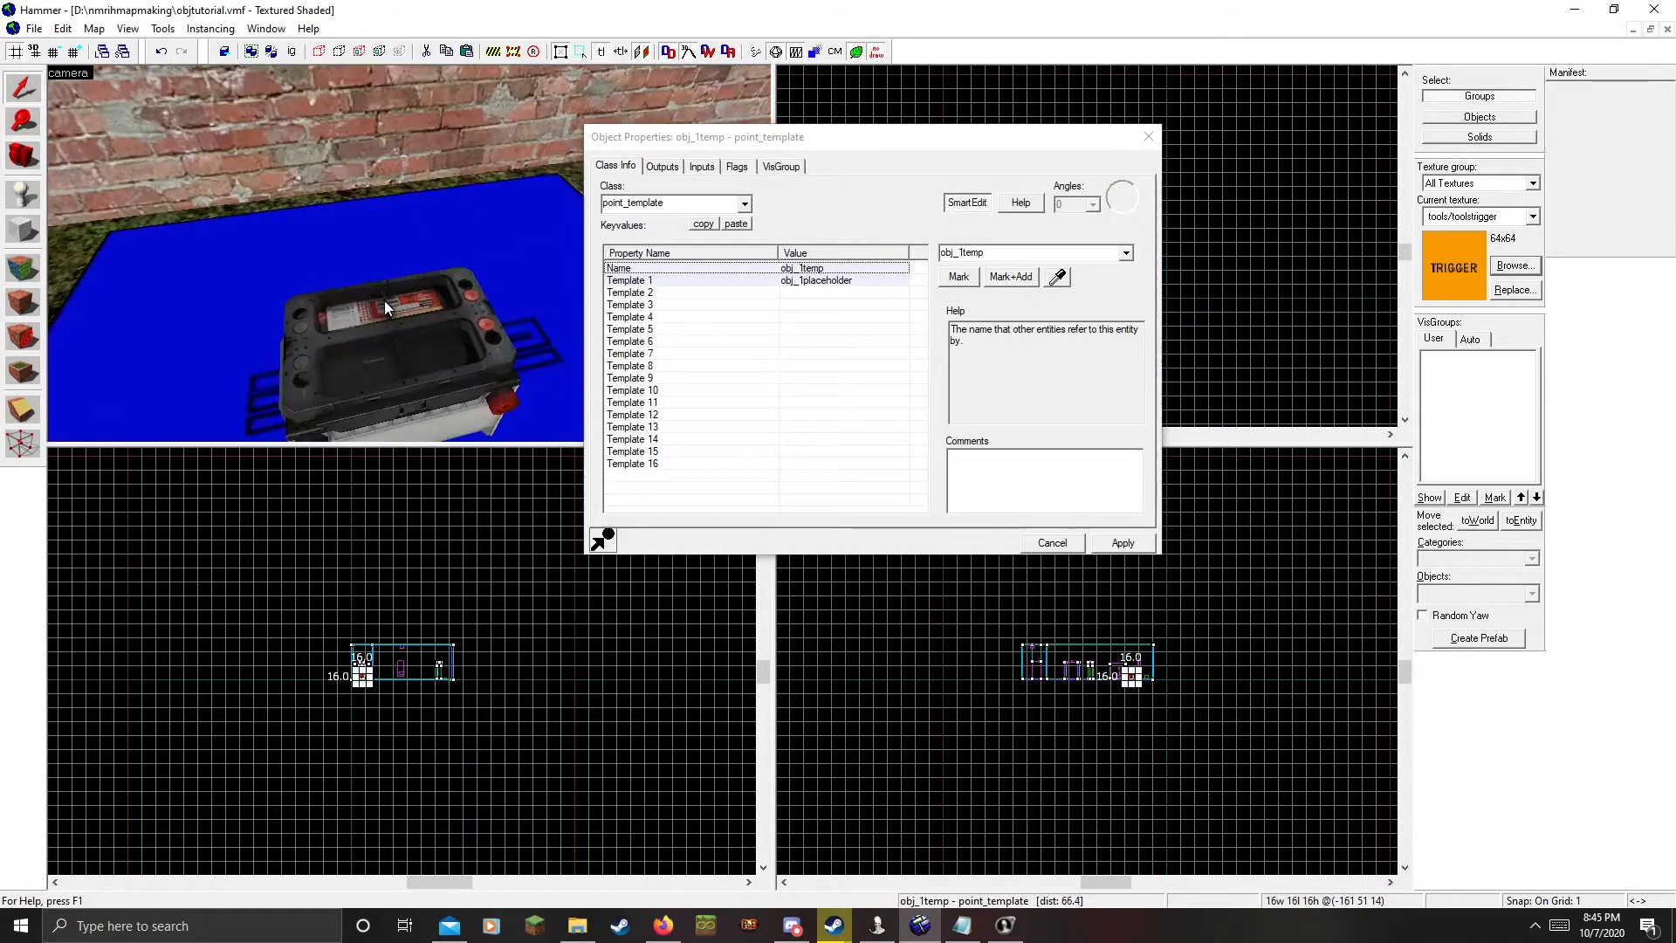
left_click(410, 253)
Reselect obj1_trigger and show its OnTrigger outputs killing !activator and spawning obj_1temp
key("d")
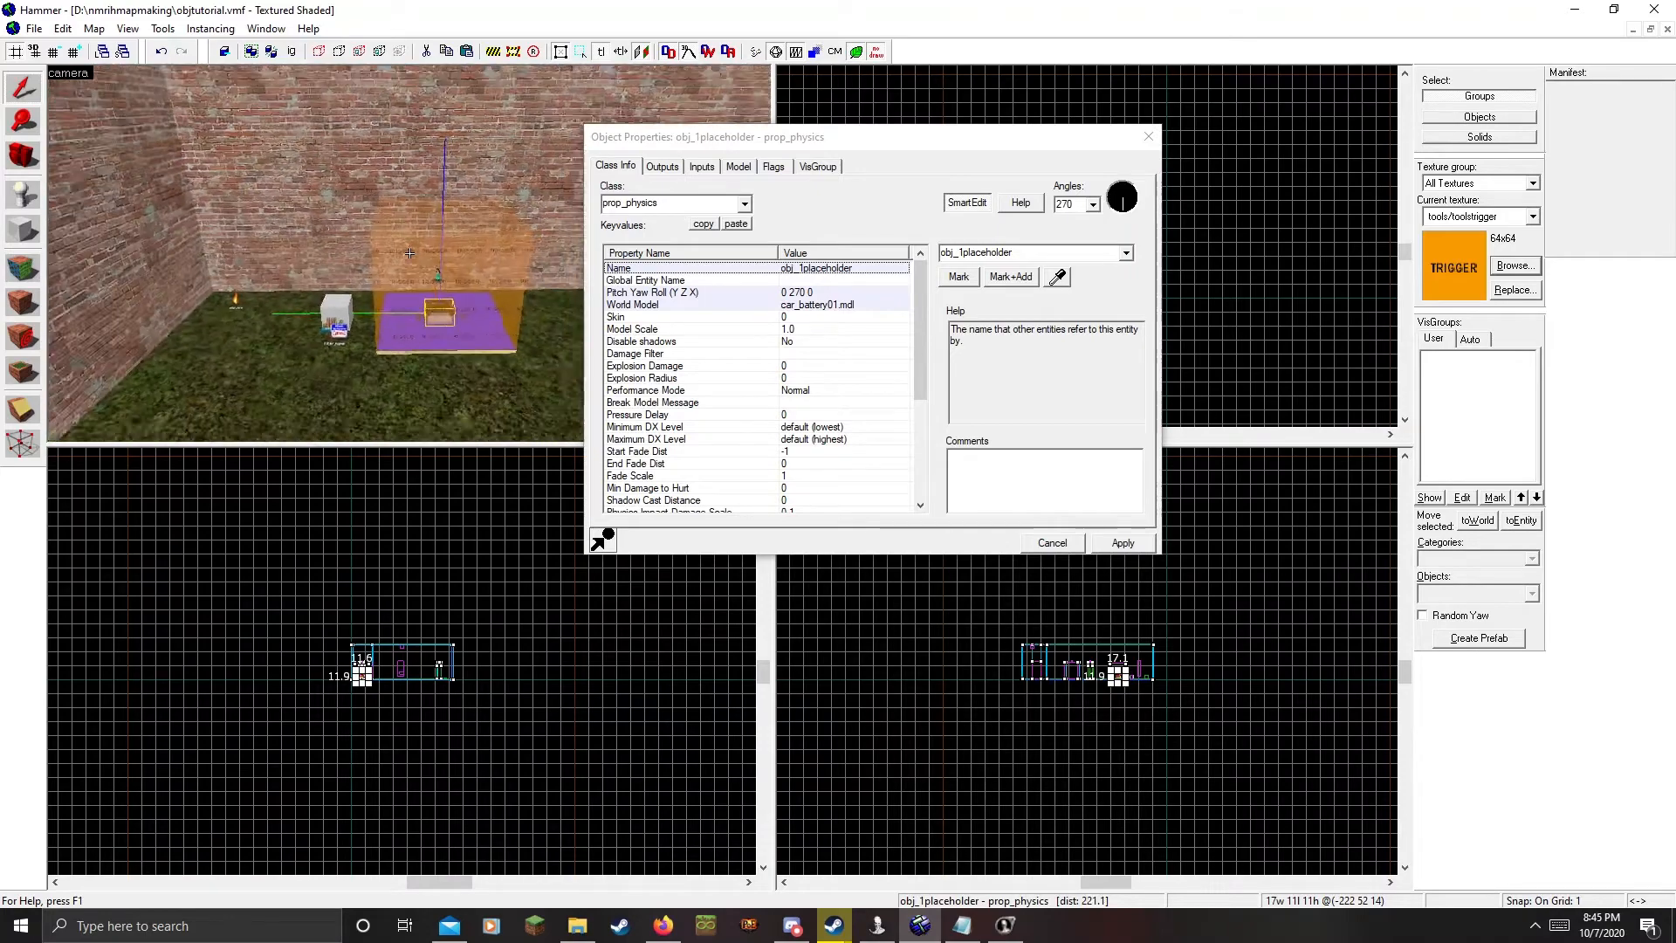
key("w")
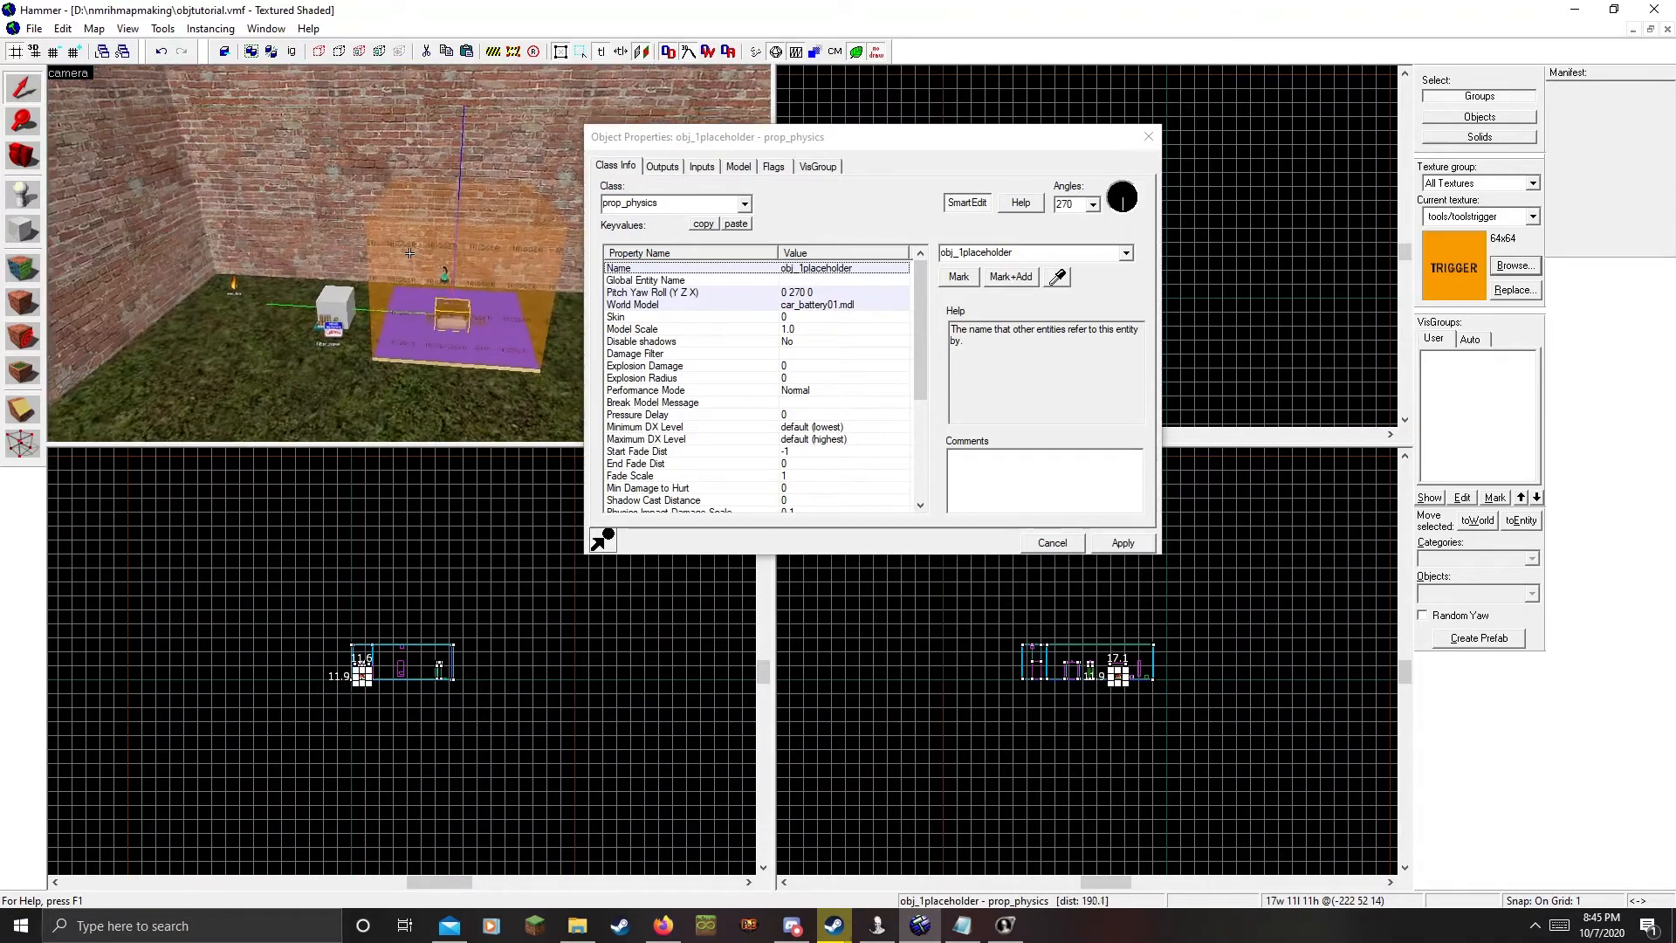
key("z")
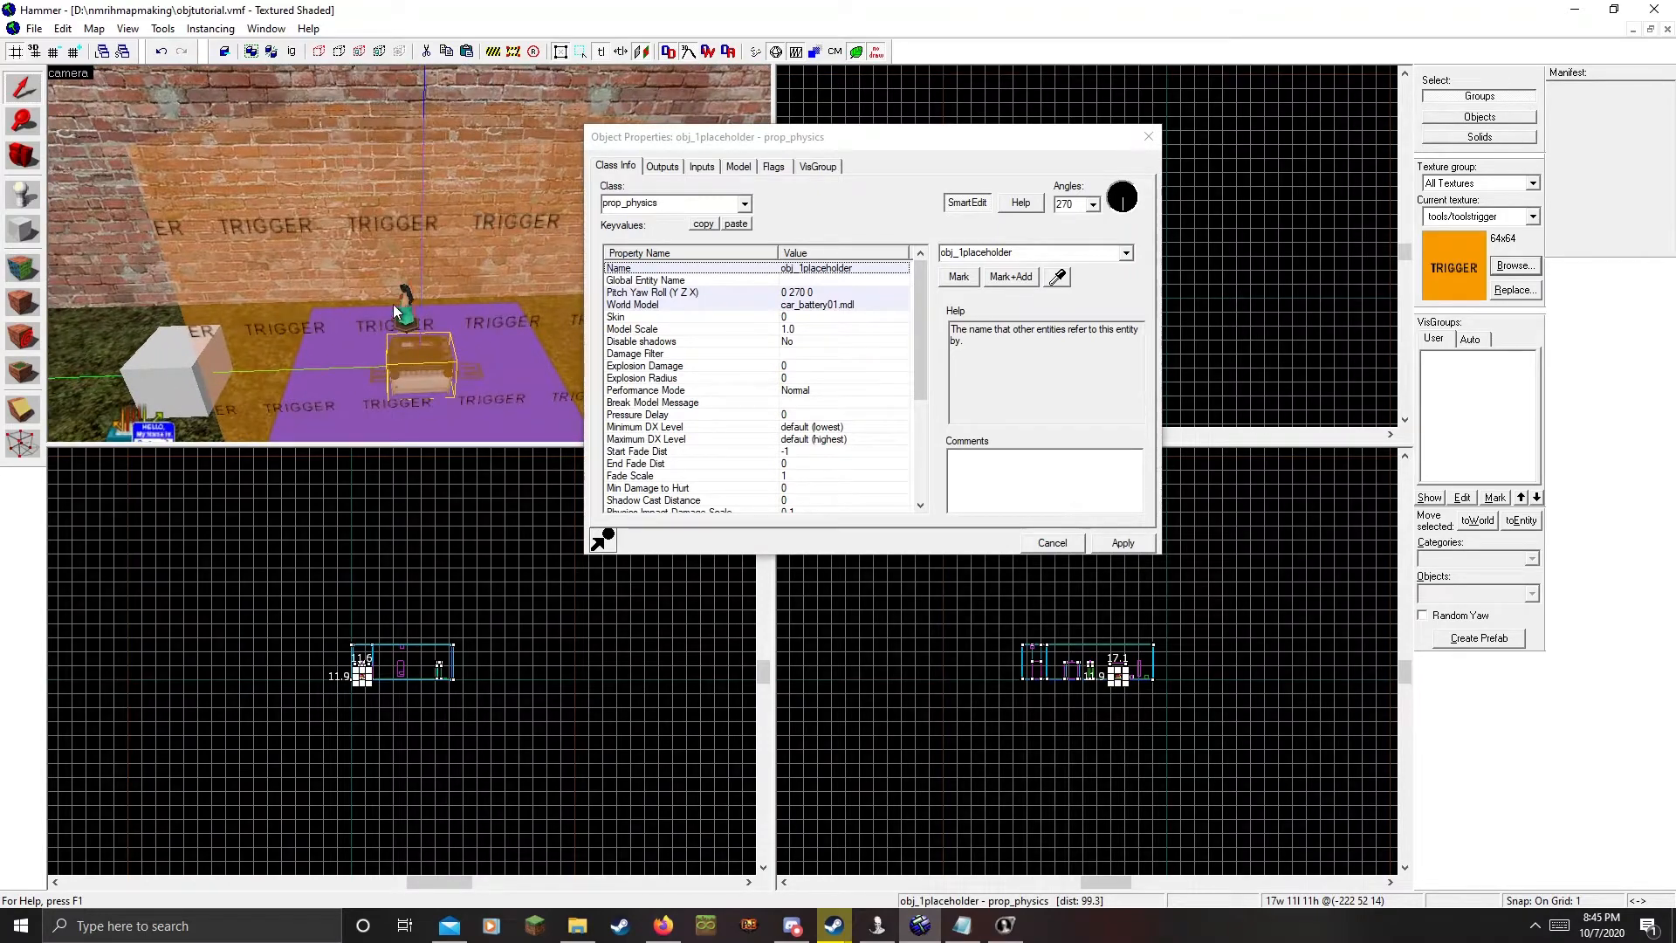
left_click(323, 266)
left_click(663, 167)
left_click(672, 272)
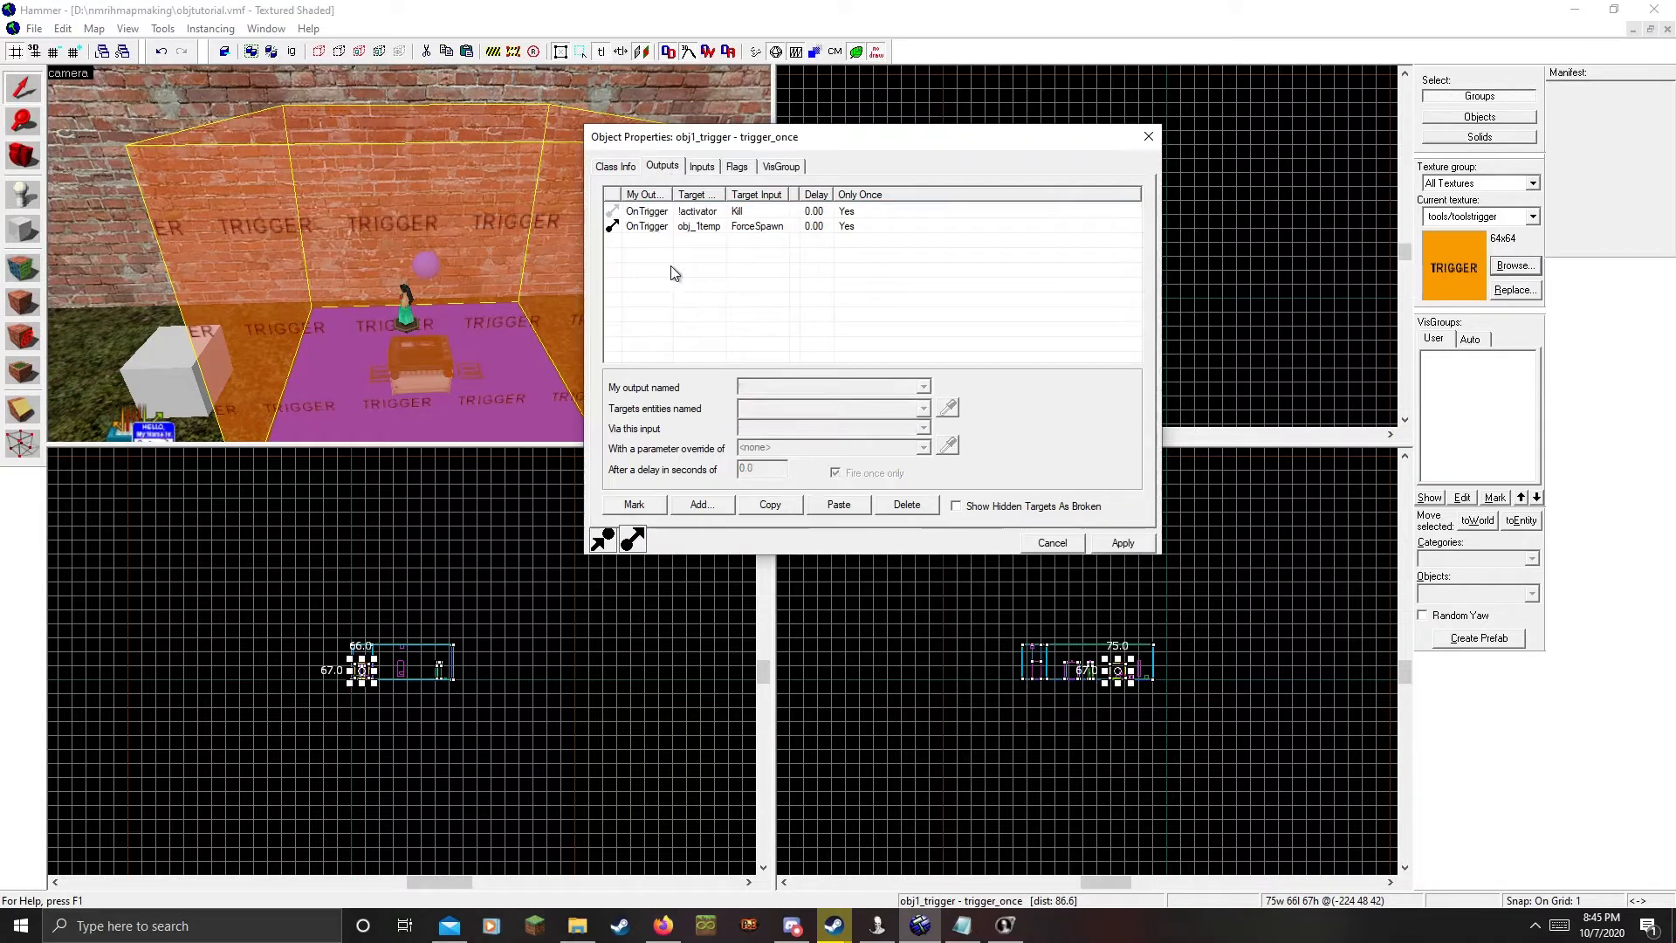
Add a once-only OnTrigger output sending ObjectiveComplete to objective1 and apply it
left_click(702, 505)
left_click(873, 387)
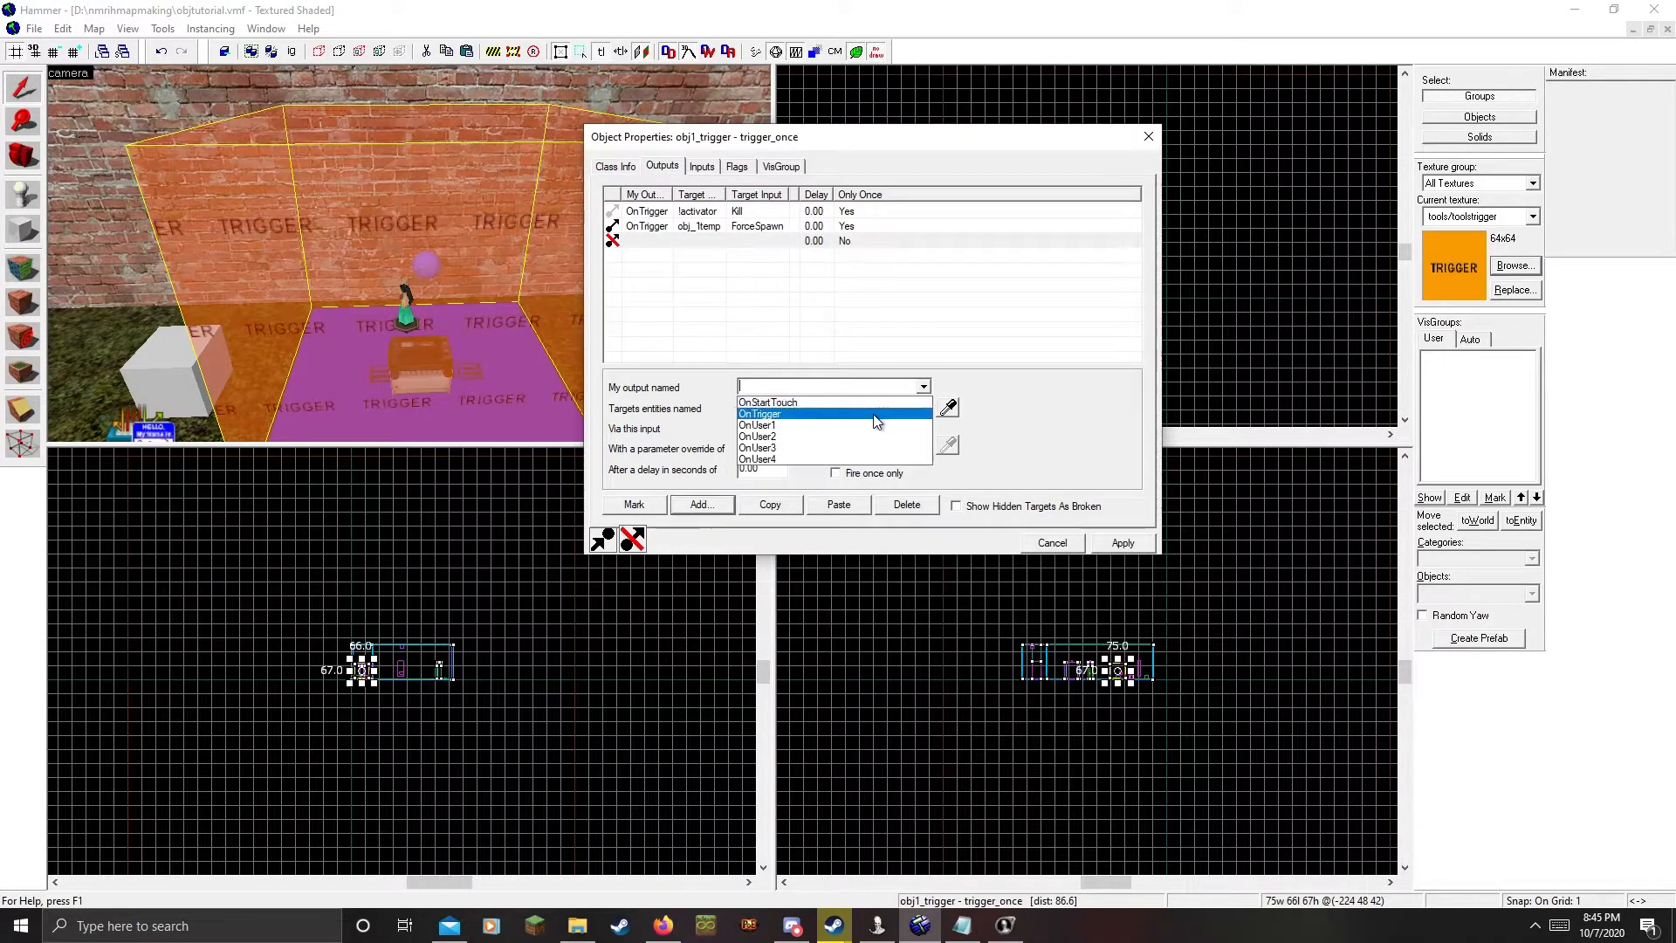
left_click(874, 415)
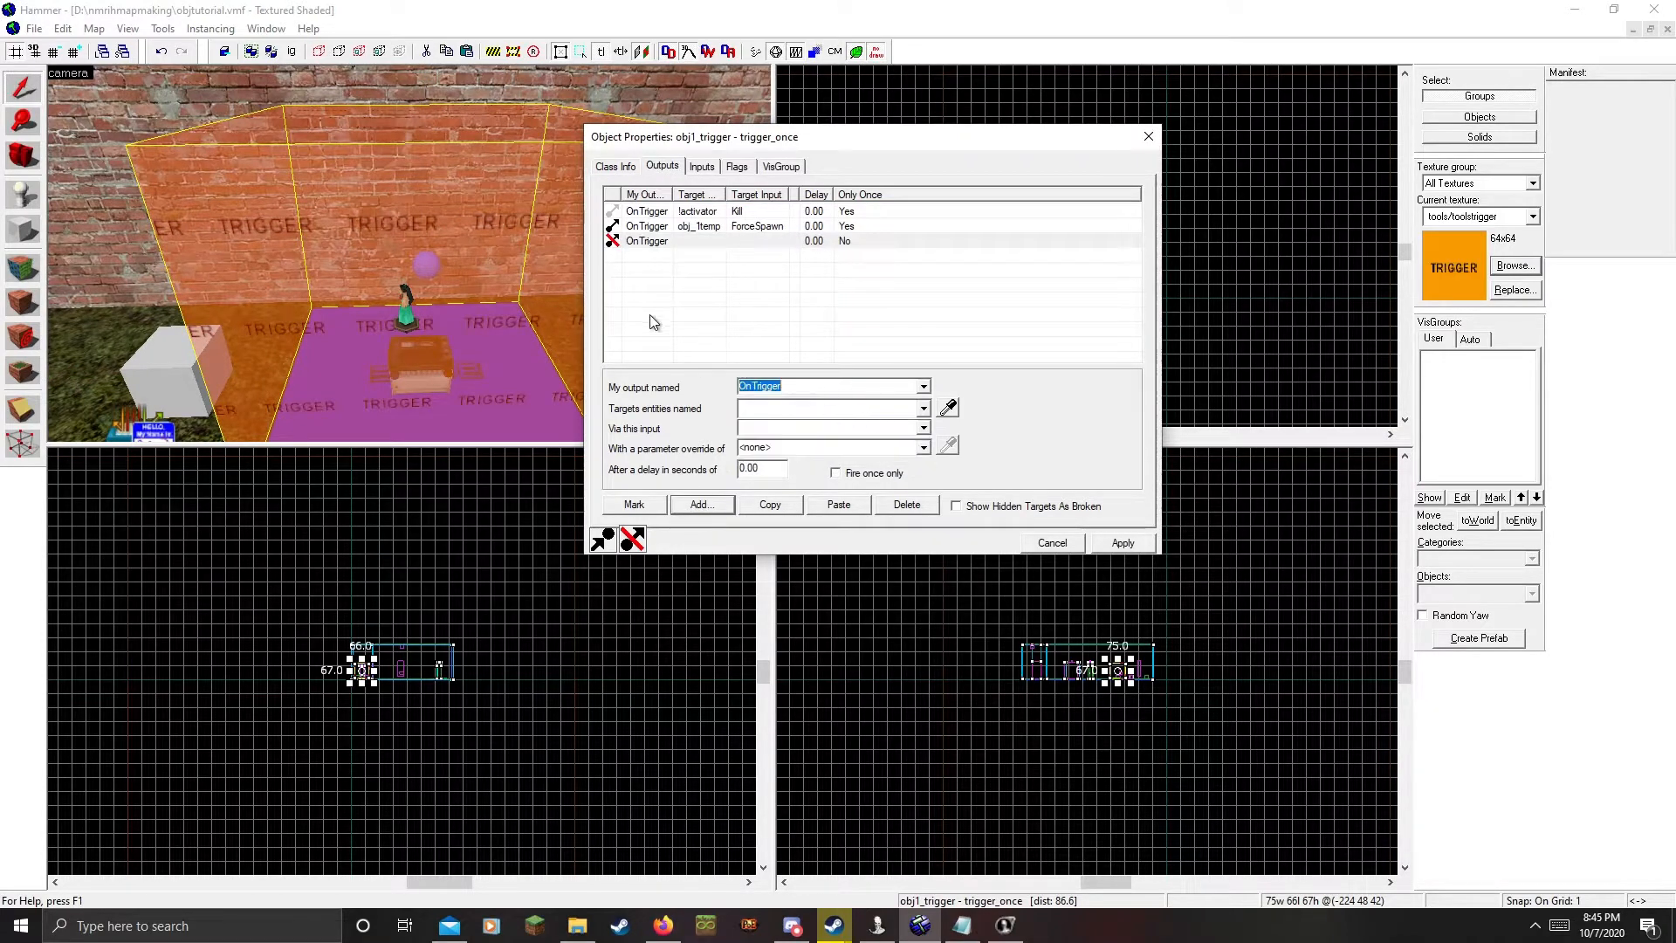
left_click(949, 410)
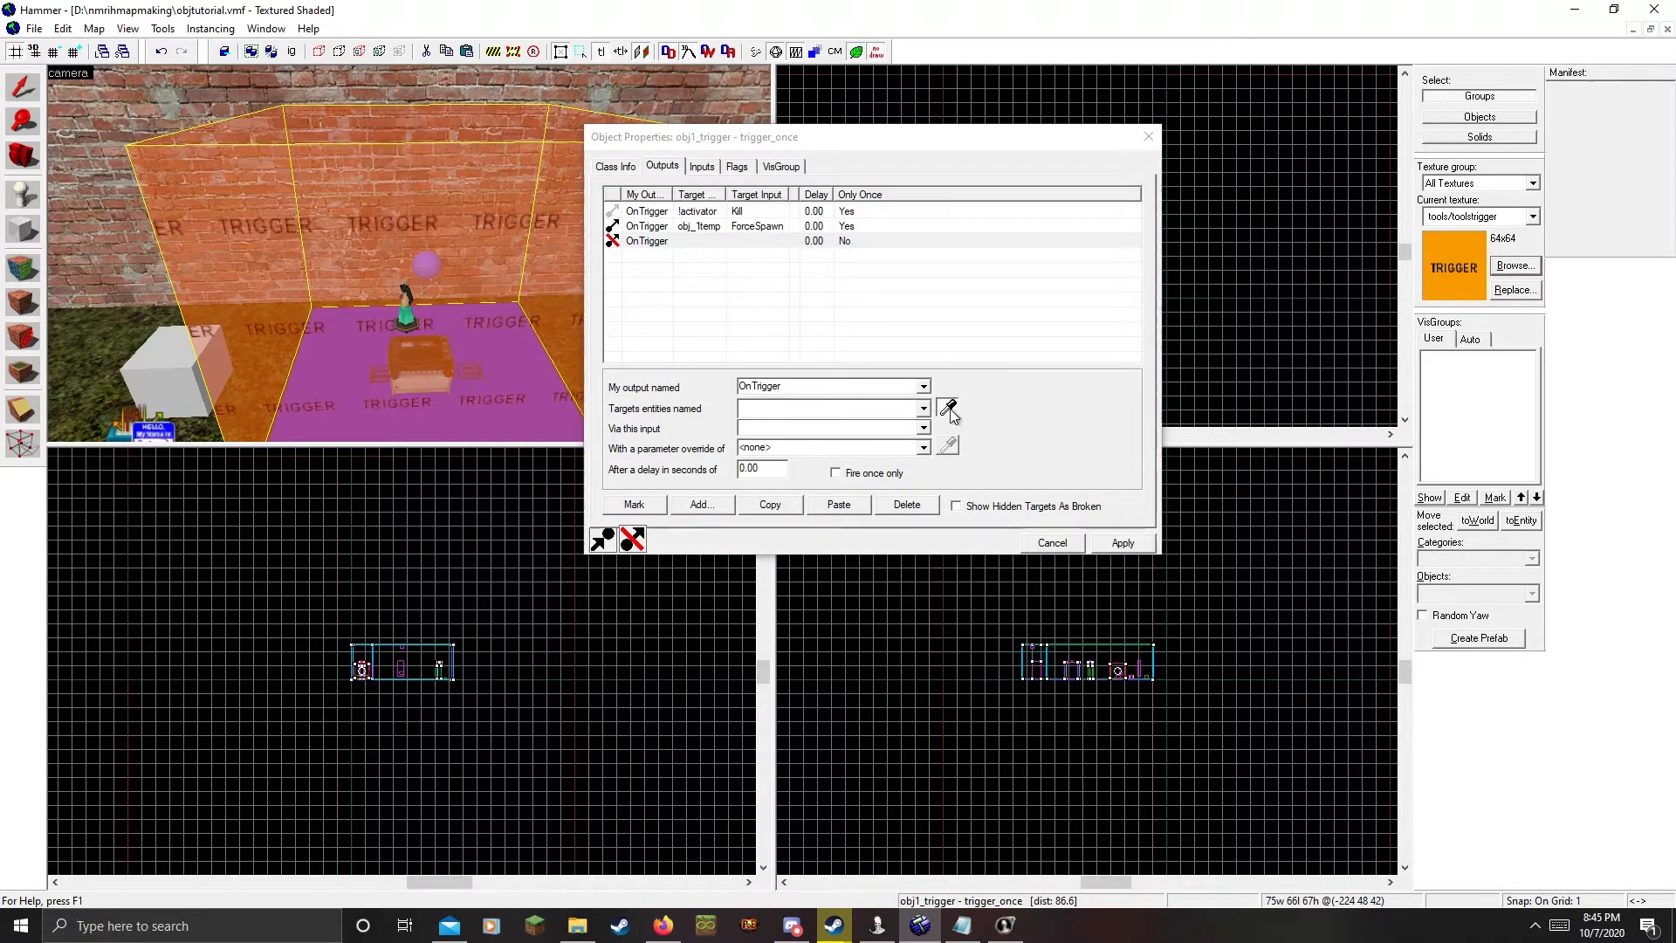
left_click(405, 314)
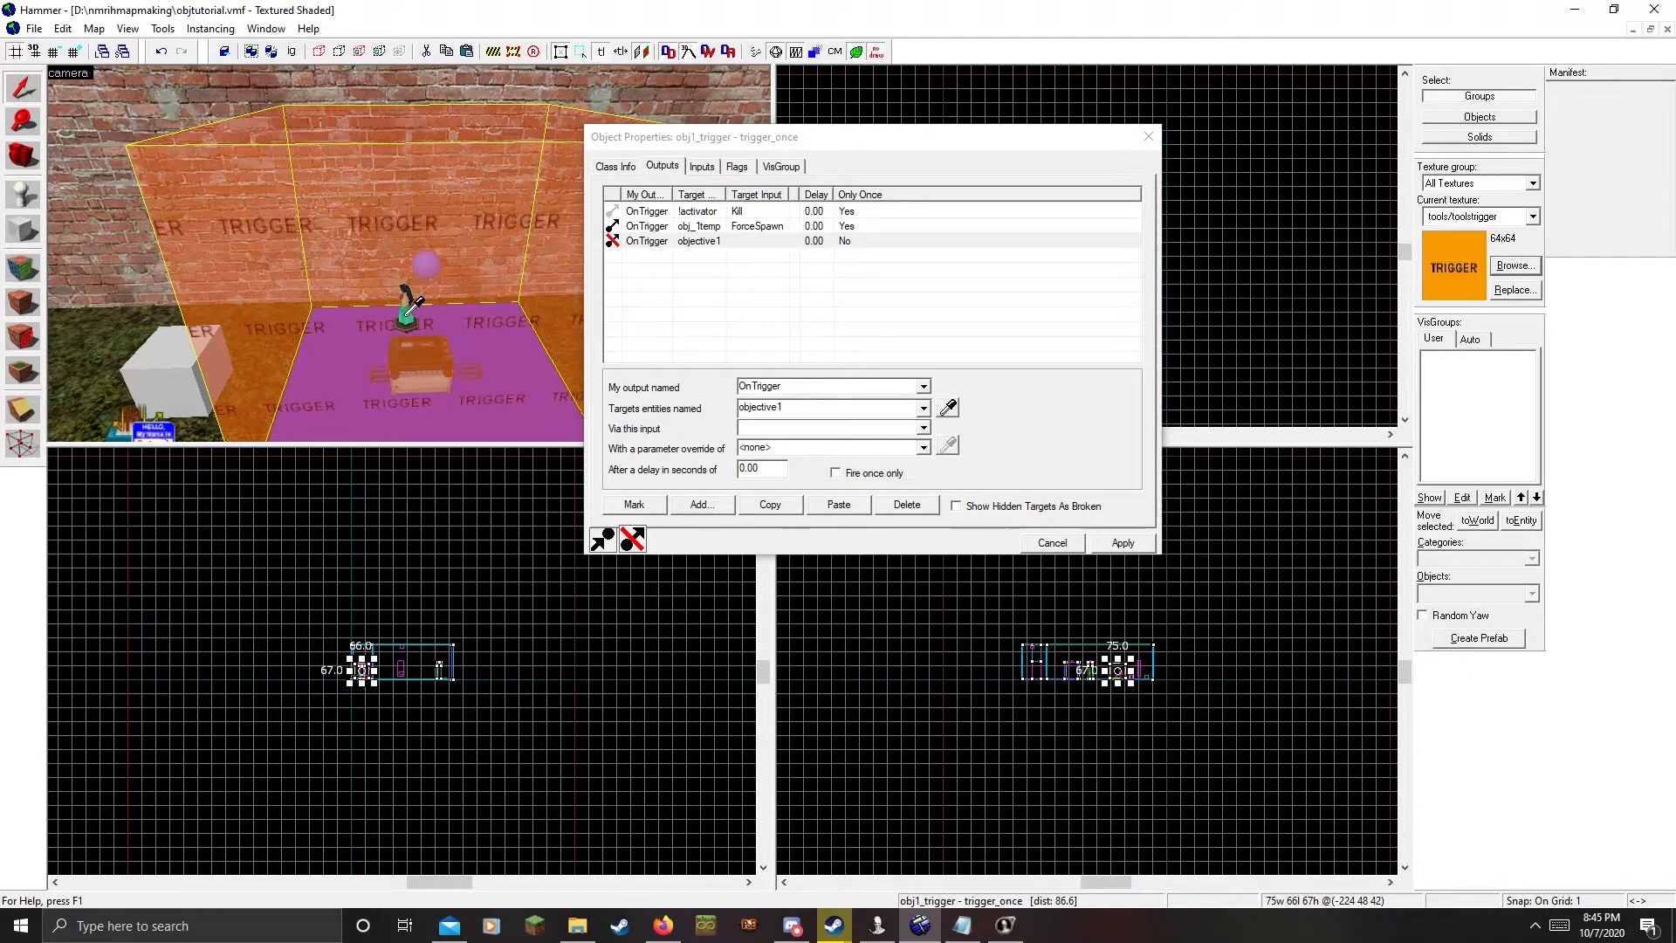
left_click(789, 408)
left_click(749, 428)
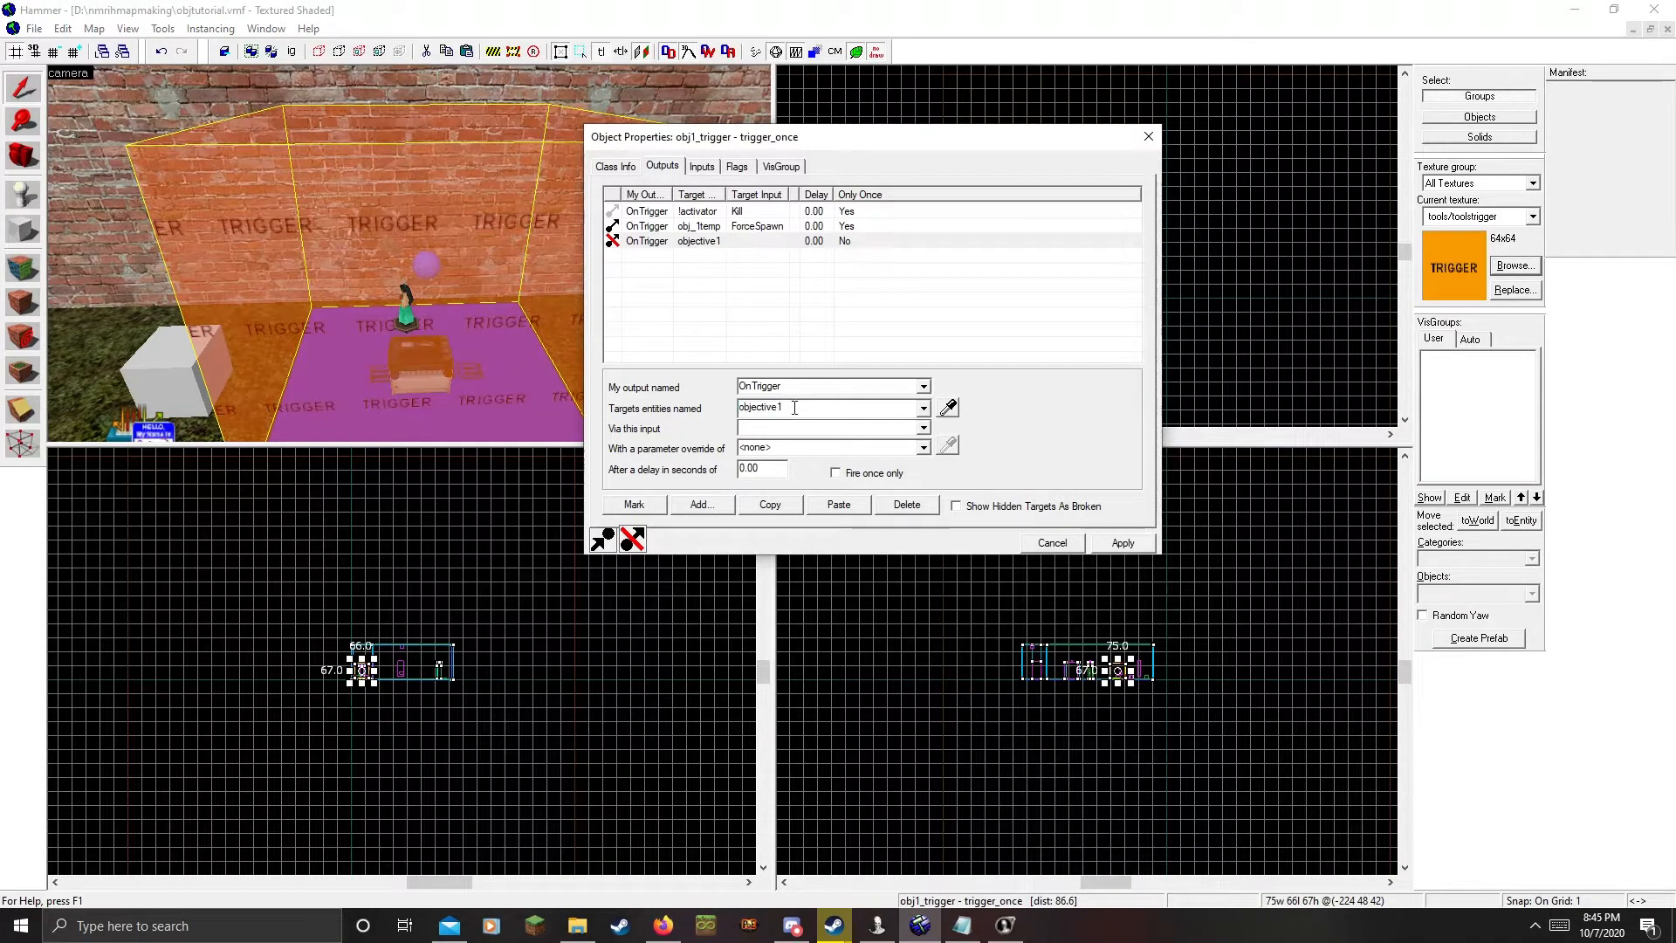
type("ObjectiveComplete")
left_click(867, 473)
left_click(1123, 542)
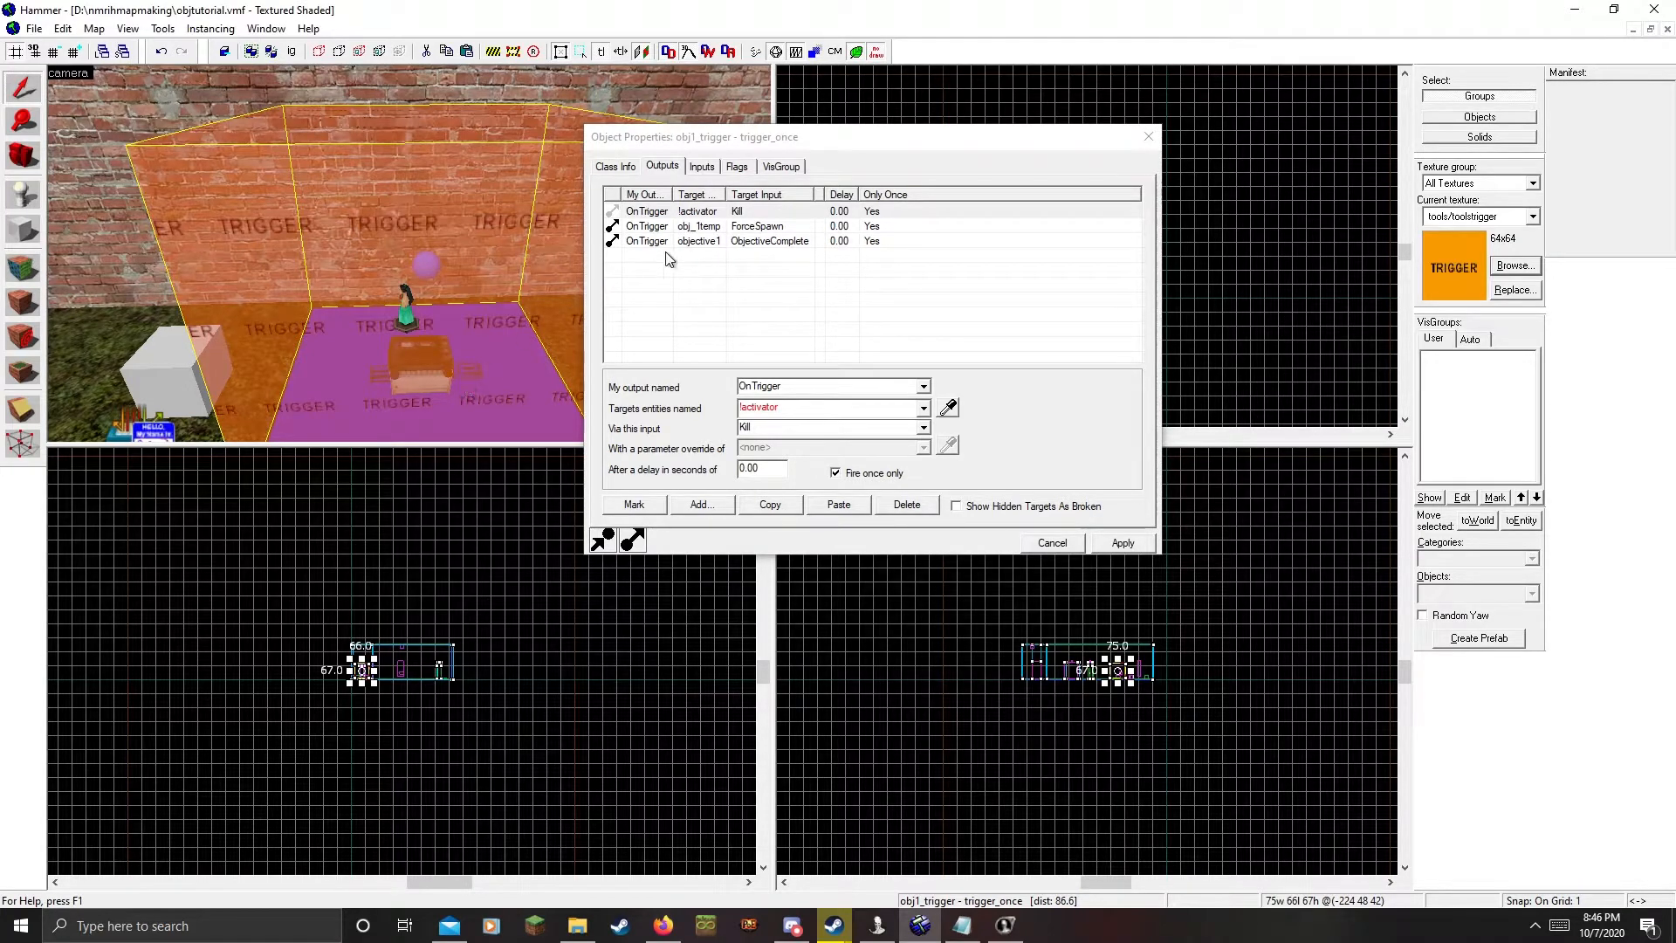
Review the new objective1 output in obj1_trigger's output list
left_click(698, 241)
key("z")
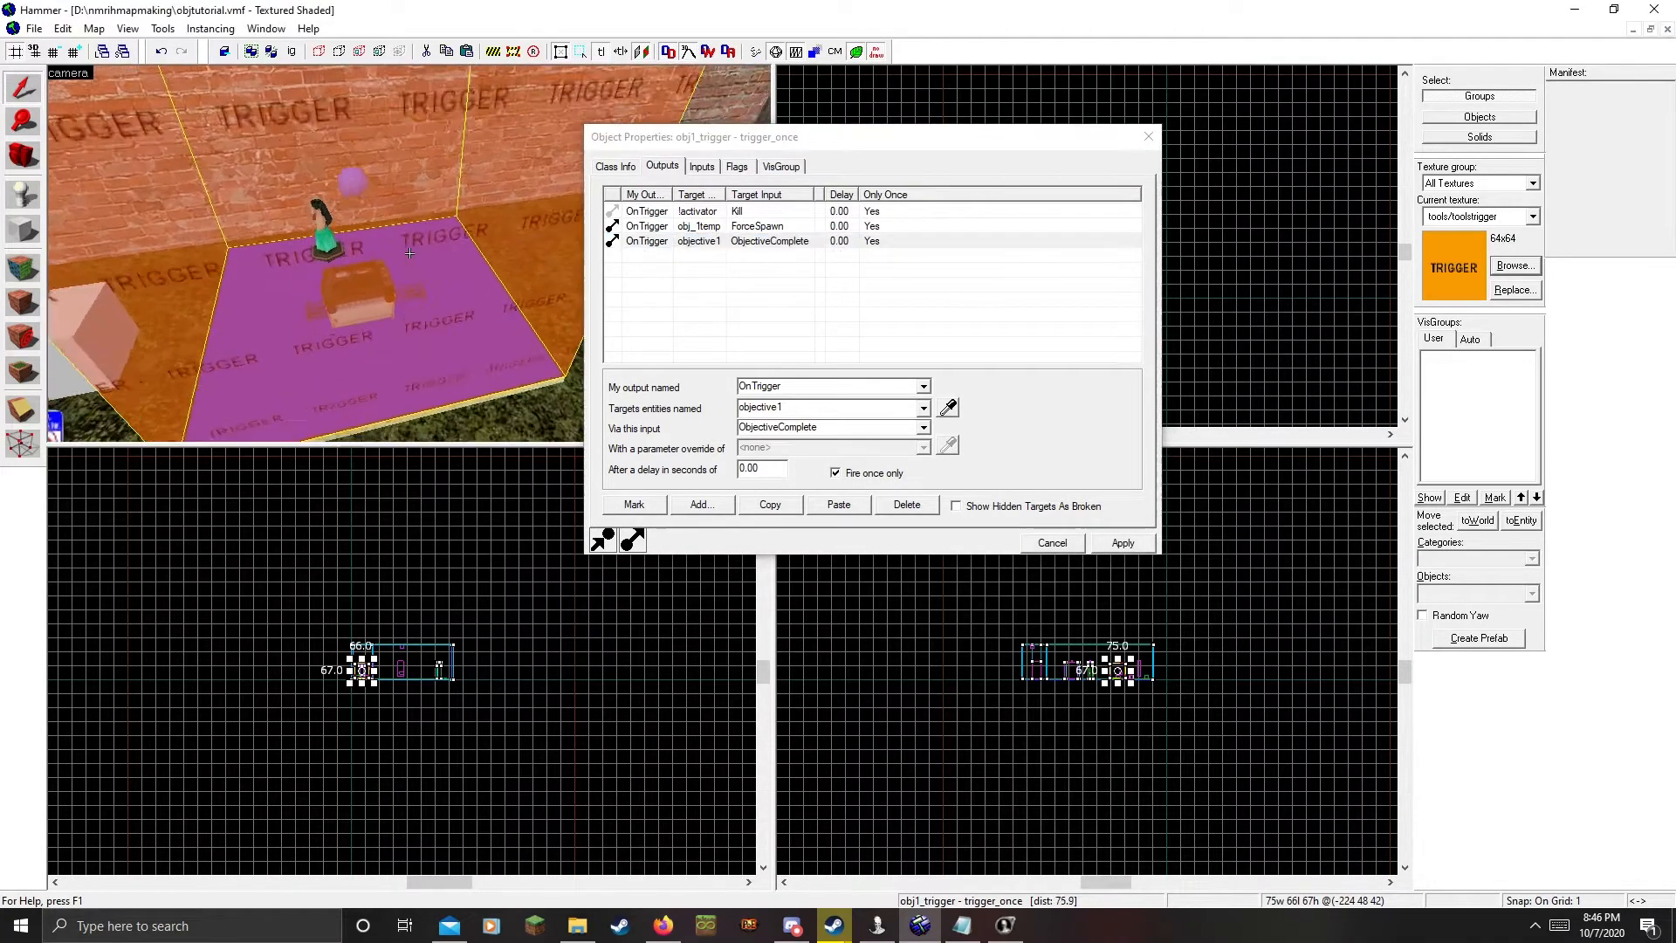
key("s")
key("w")
key("z")
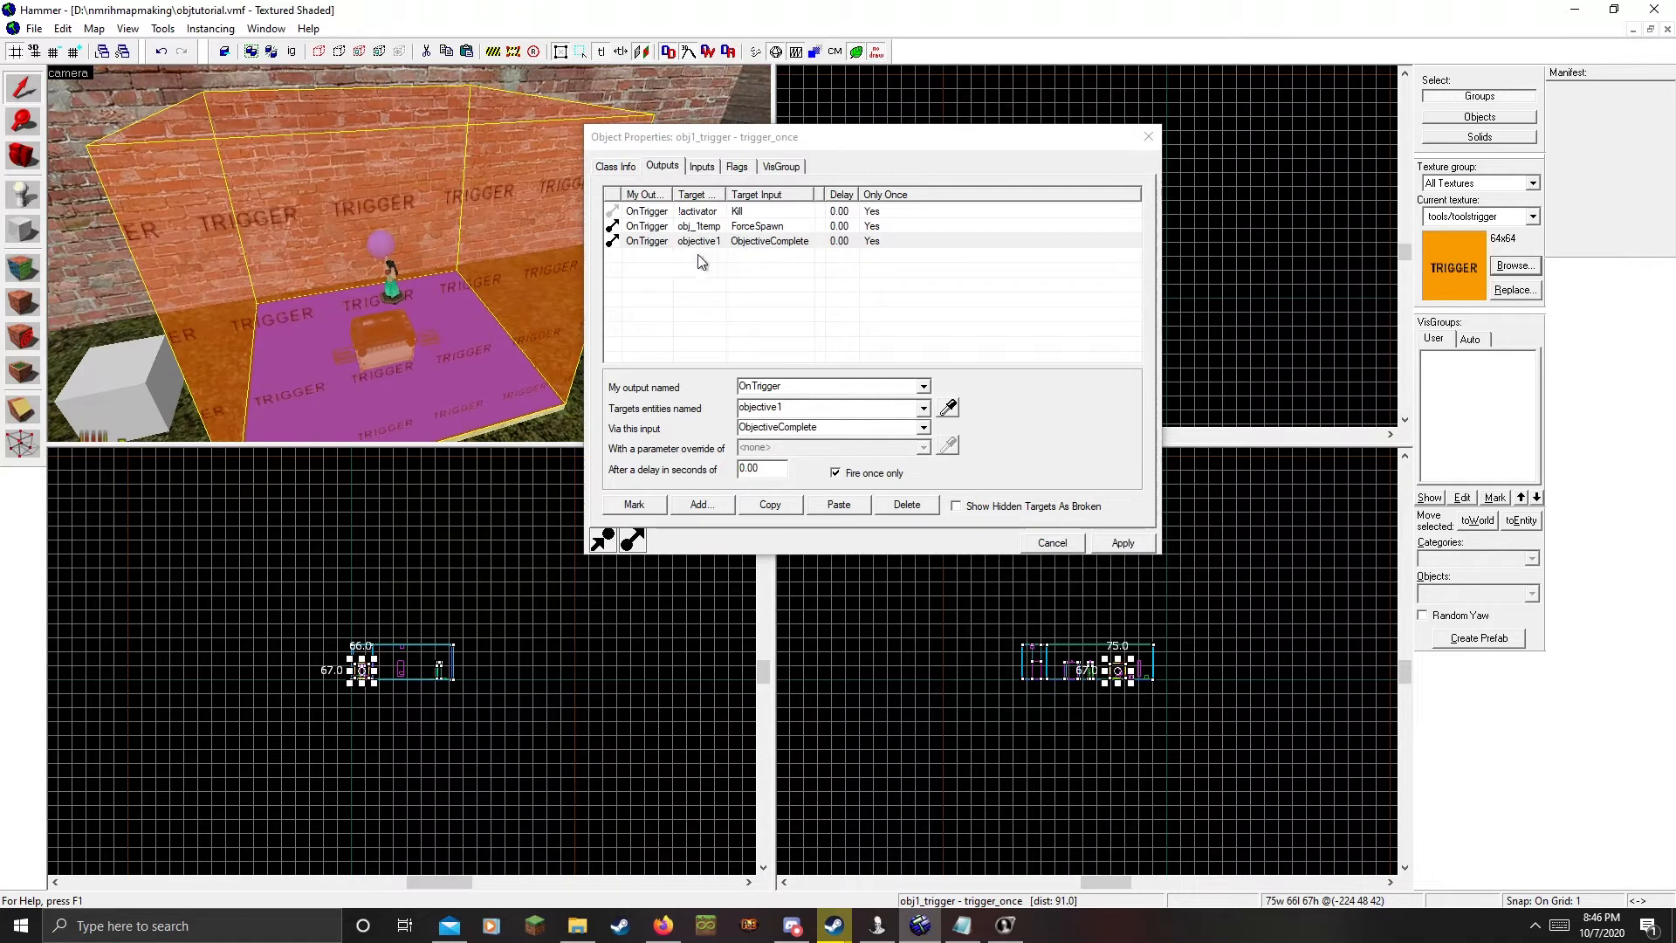
left_click(698, 241)
Fly over to obj2_button, select it and show its outputs
left_click(395, 286)
key("z")
key("w")
key("d")
key("s")
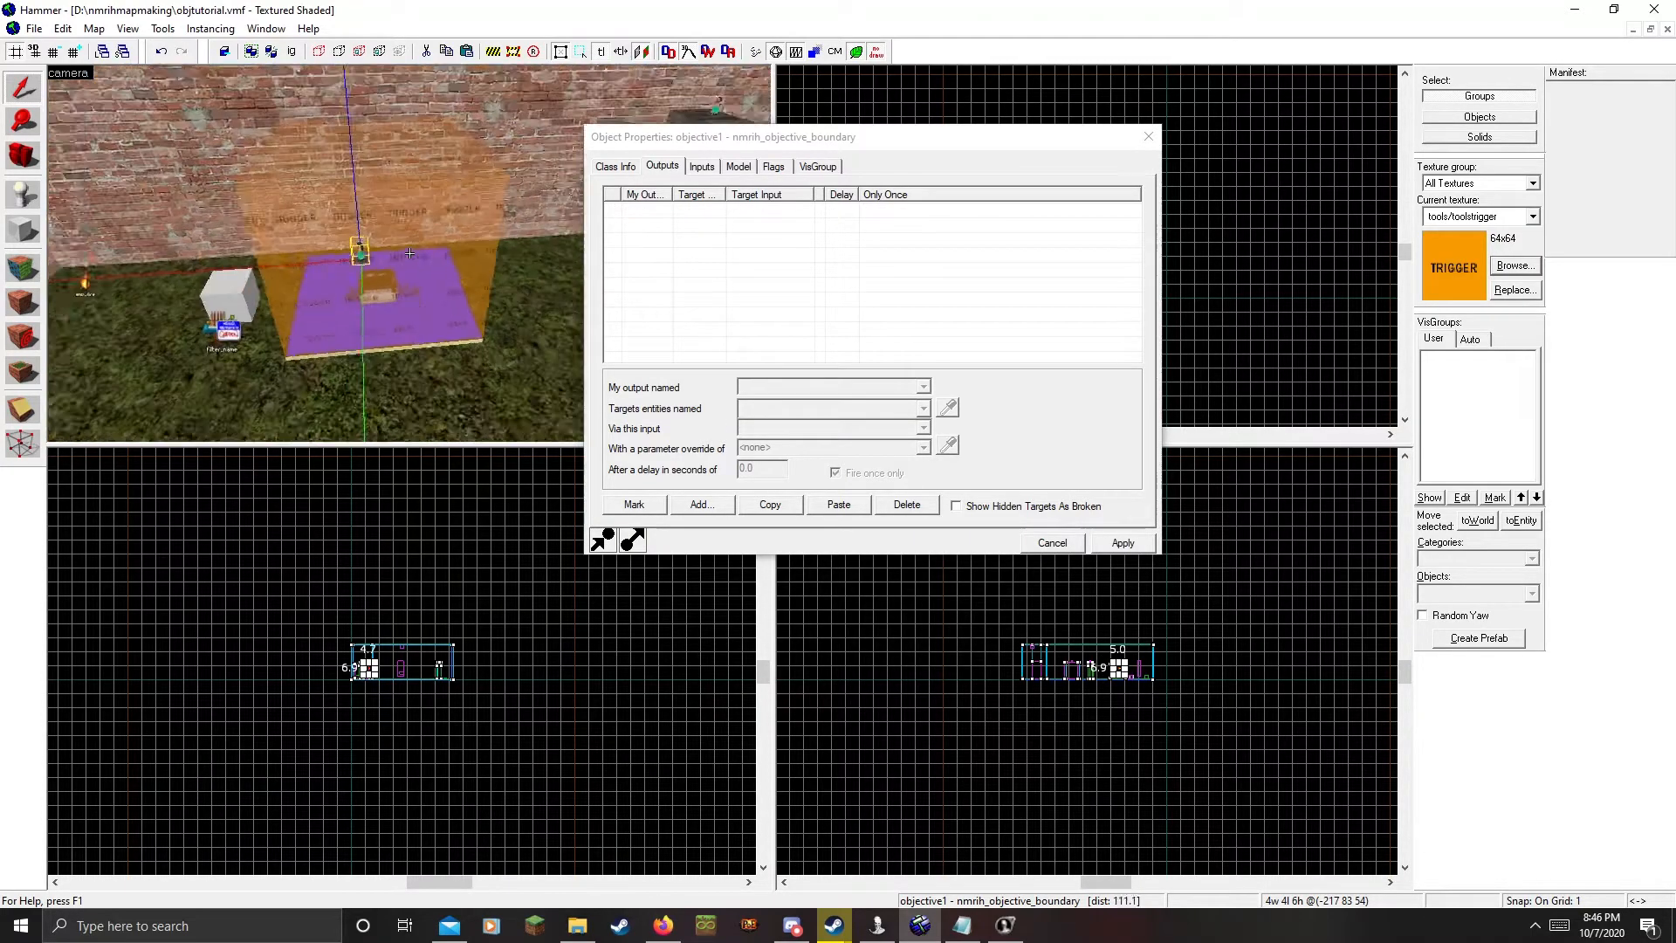
key("w")
key("d")
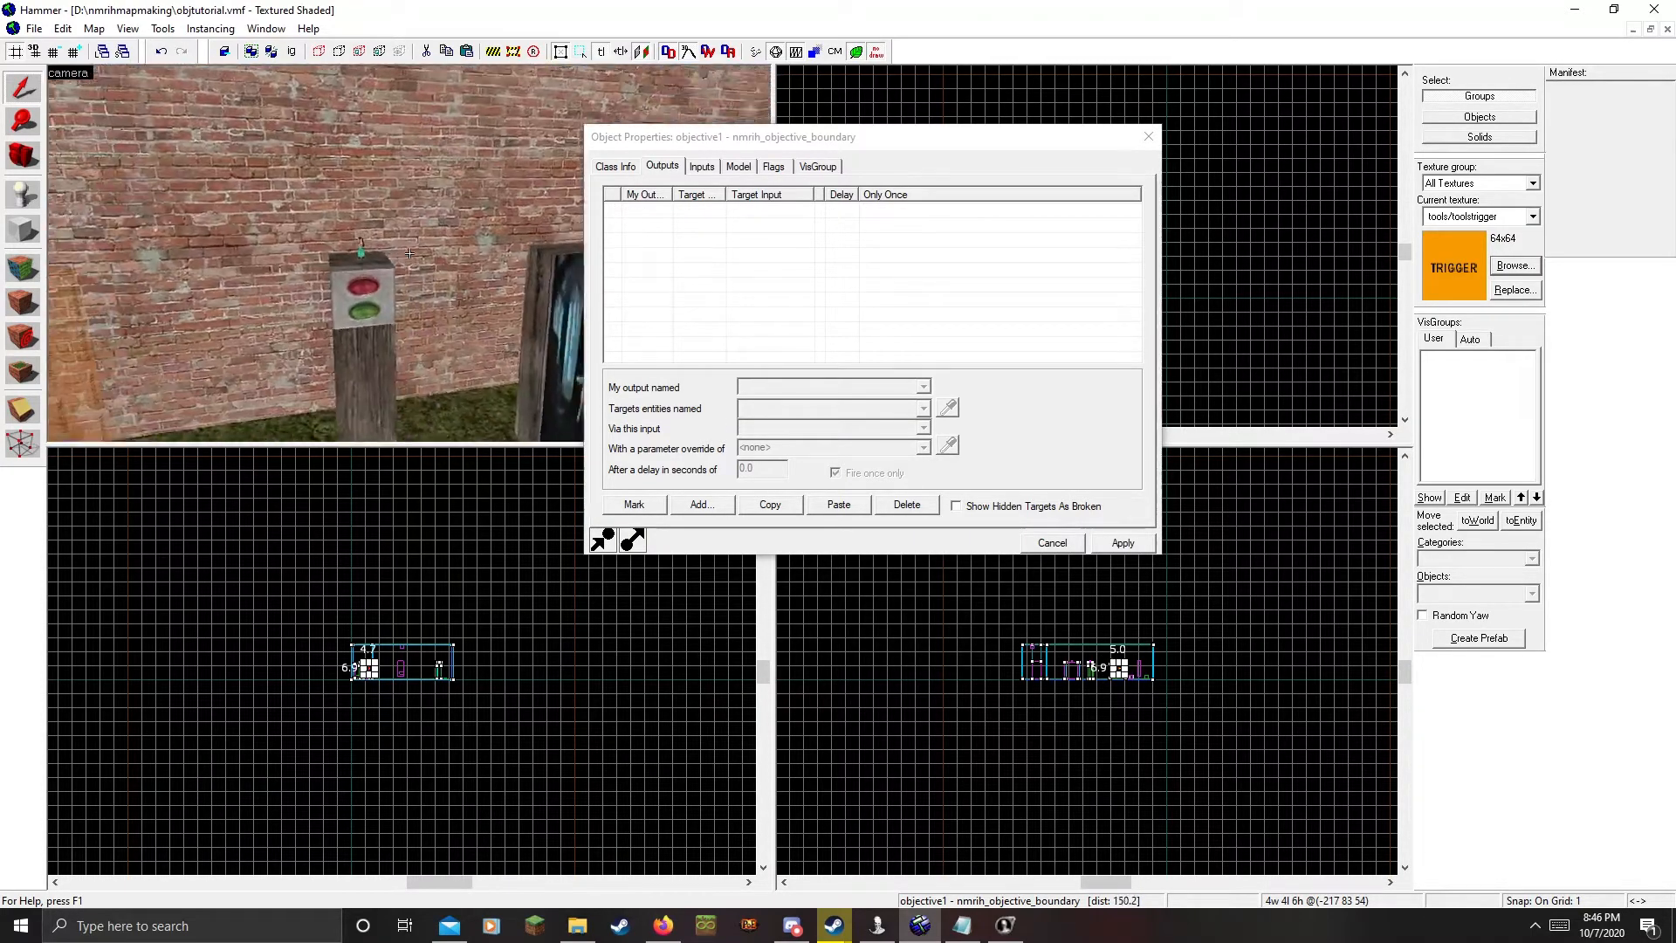
key("z")
left_click(401, 289)
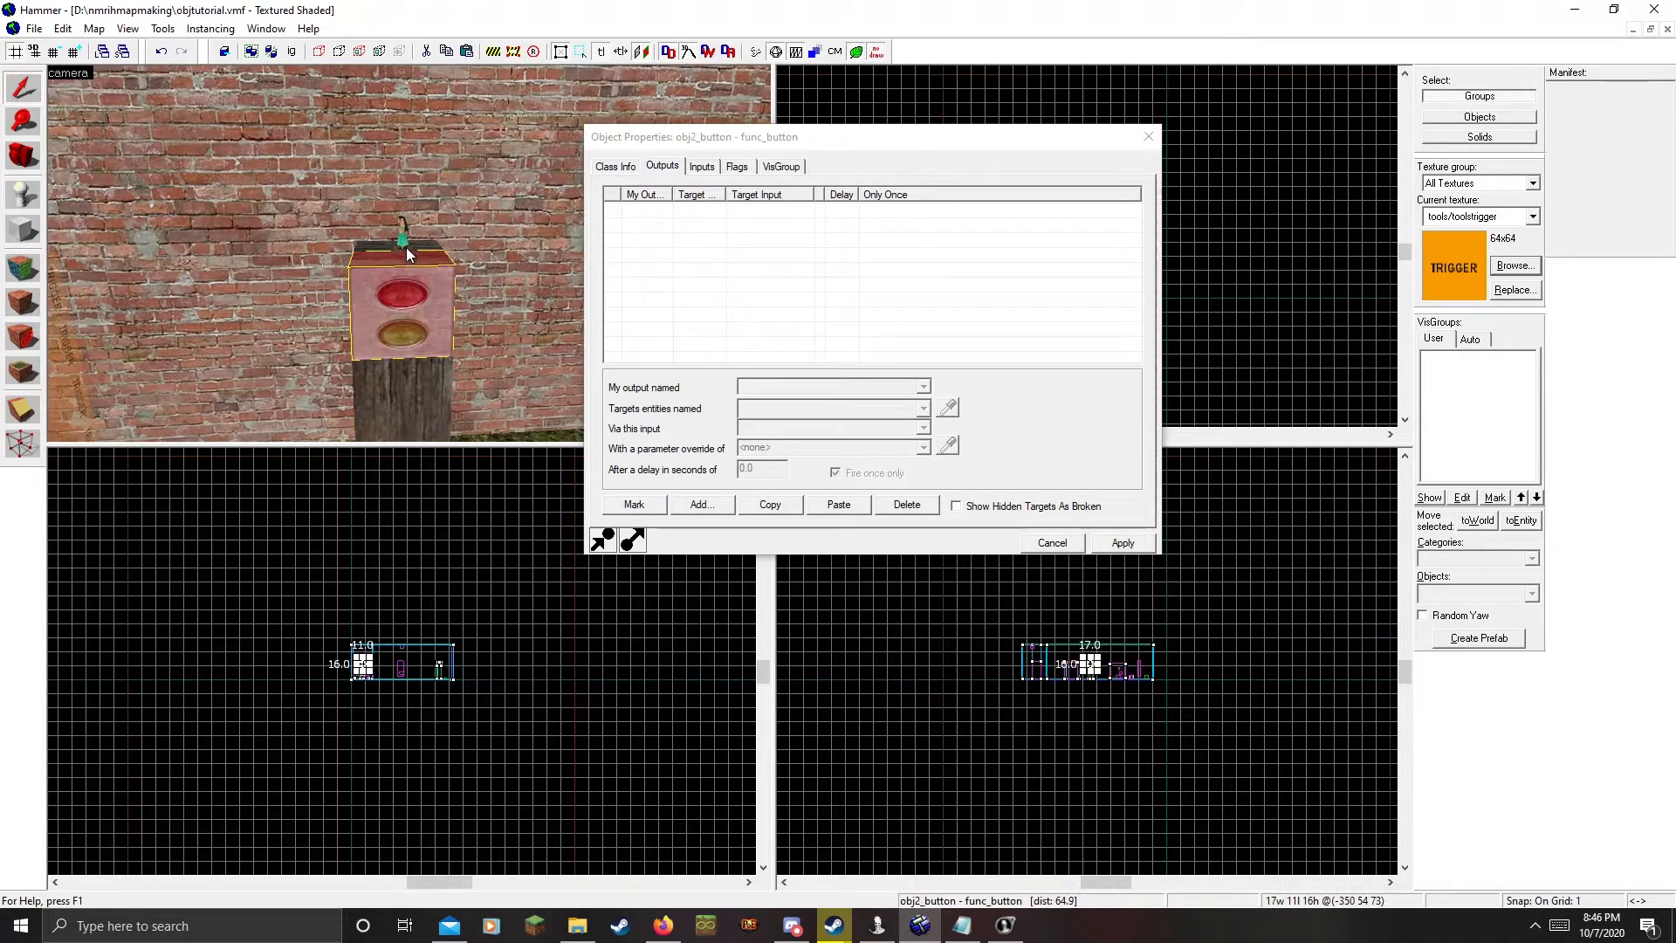
key("z")
key("z")
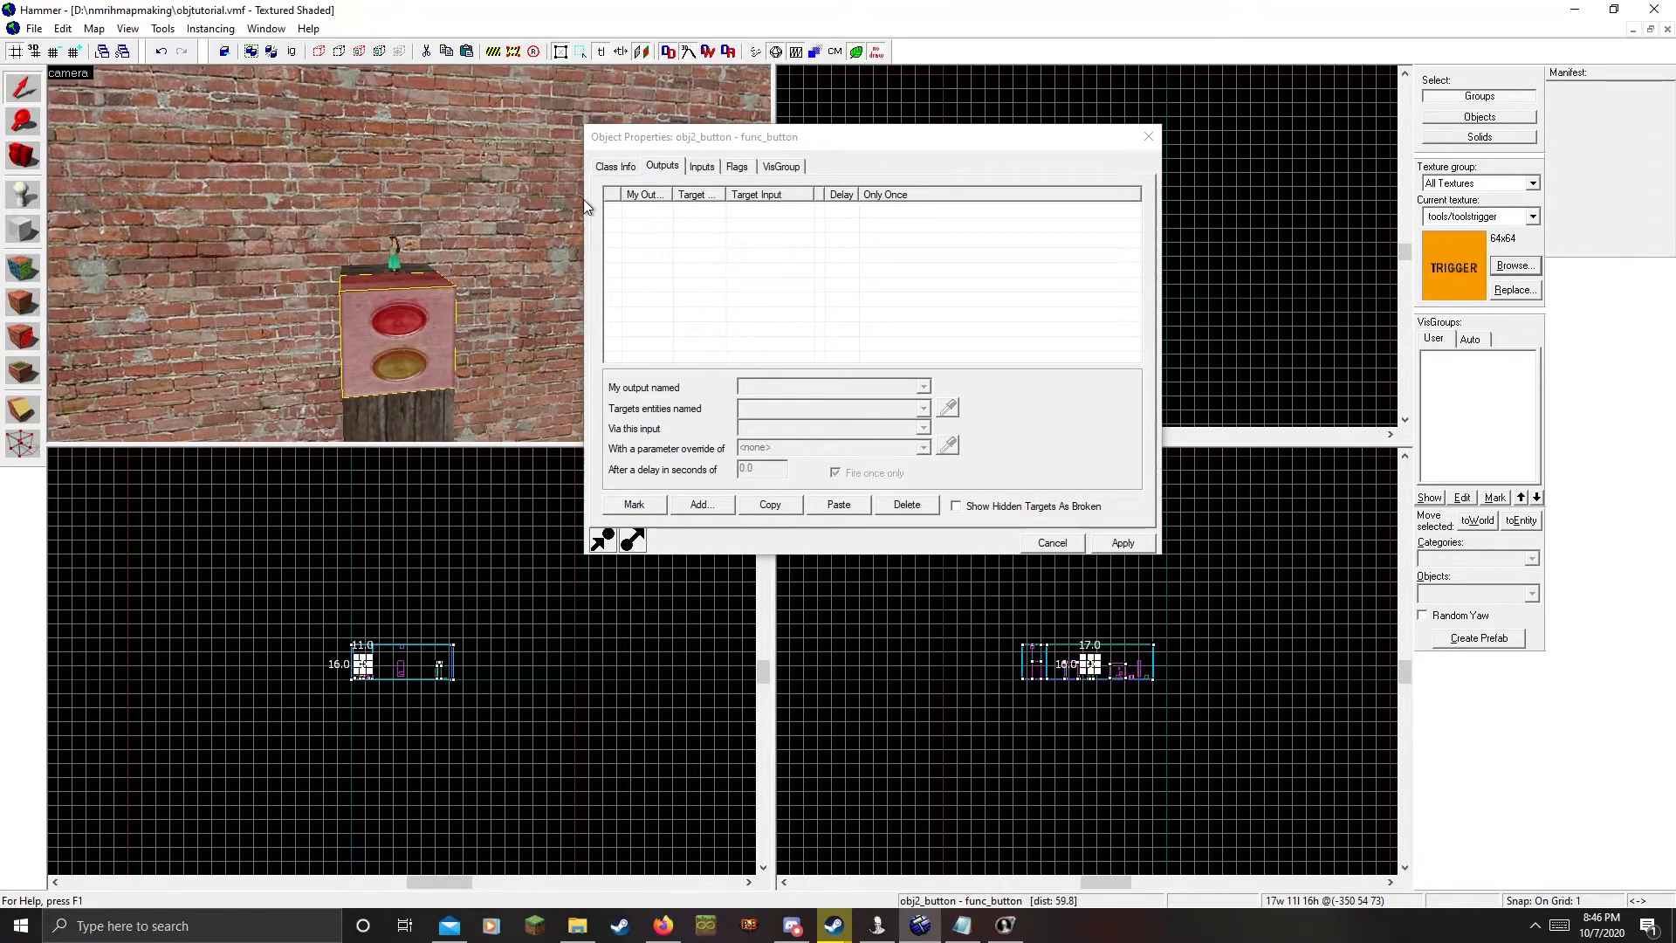
left_click(630, 168)
left_click(665, 166)
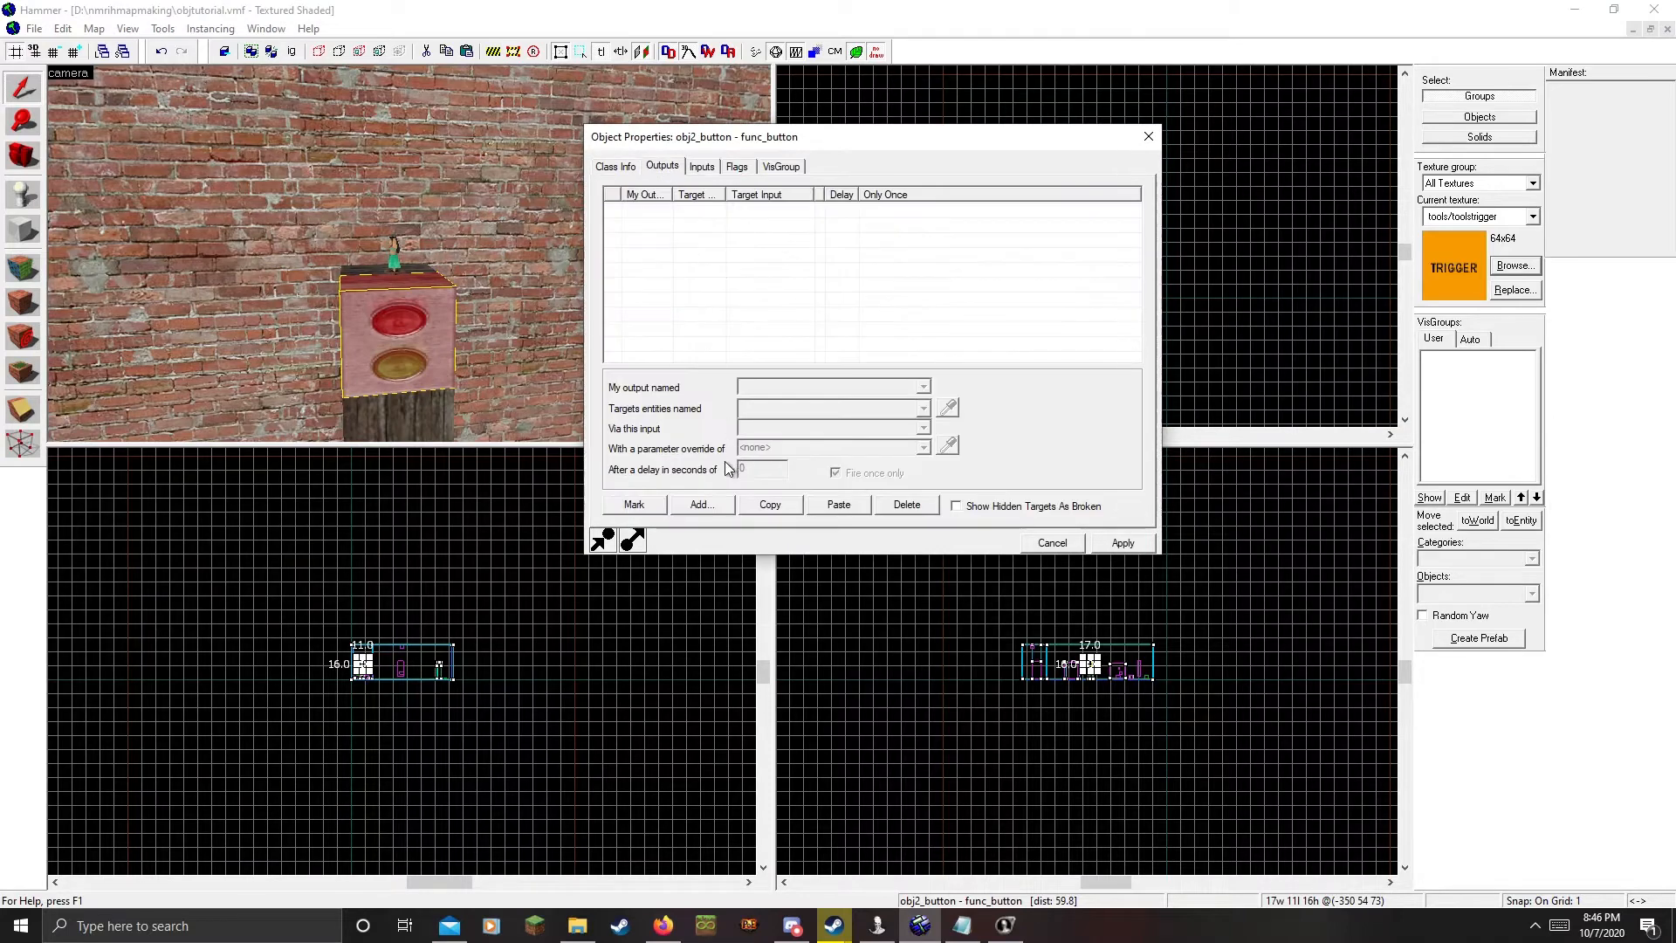
Add a once-only OnPressed output firing ObjectiveComplete on objective2 and apply it
left_click(709, 505)
left_click(924, 390)
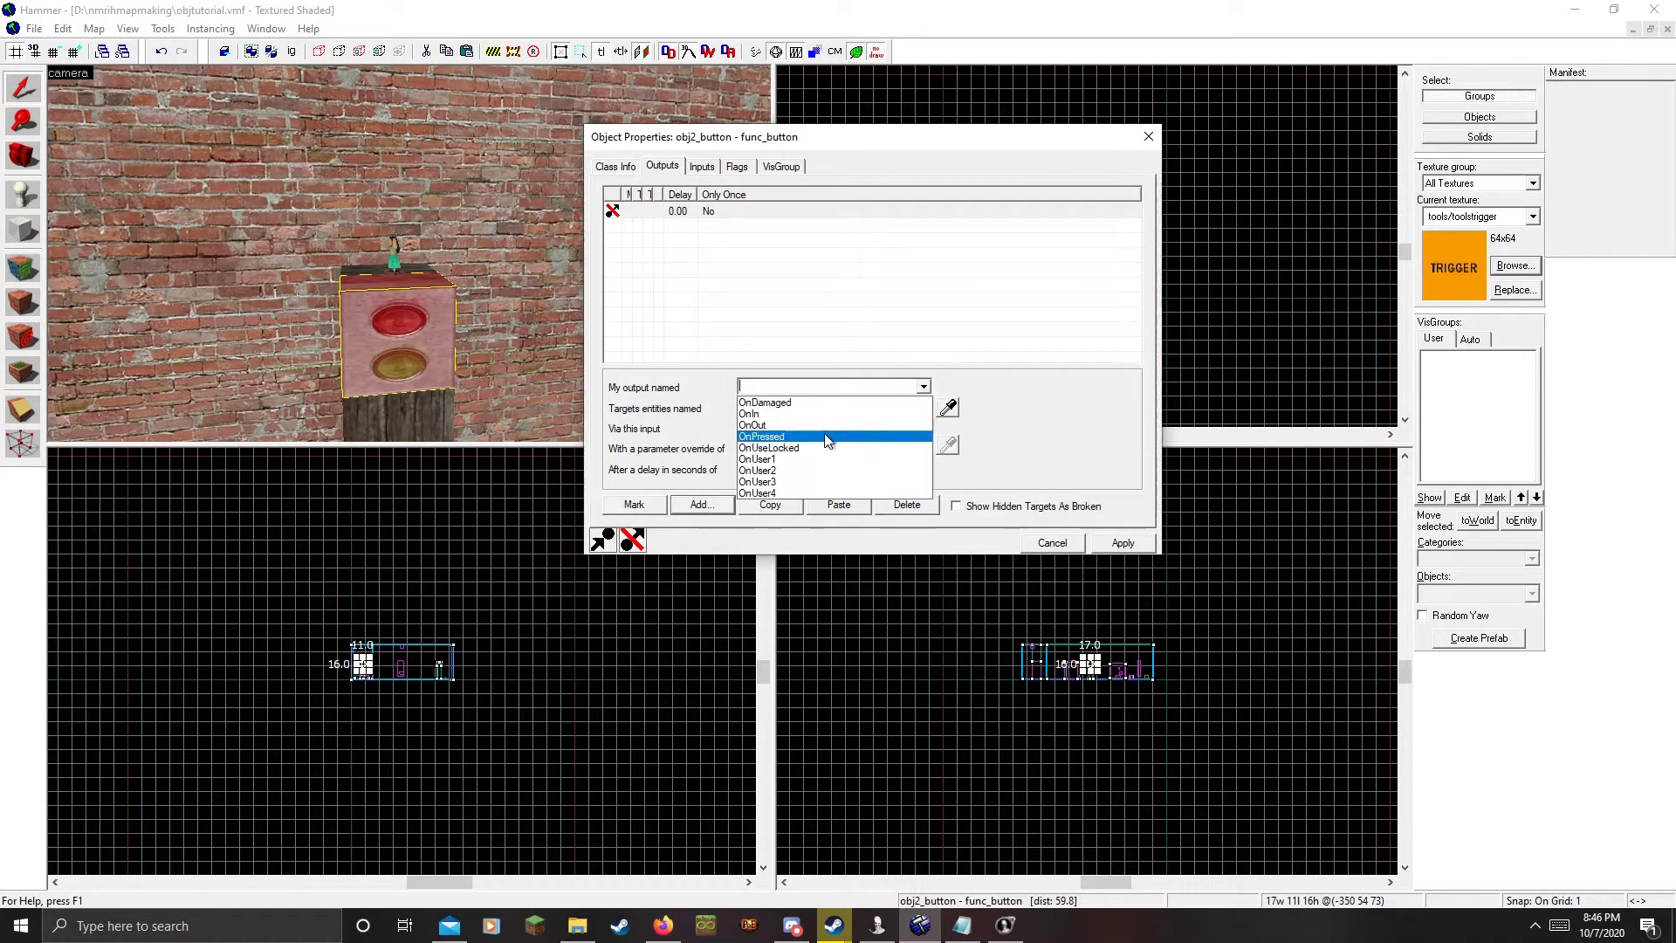
left_click(785, 419)
left_click(948, 407)
left_click(394, 257)
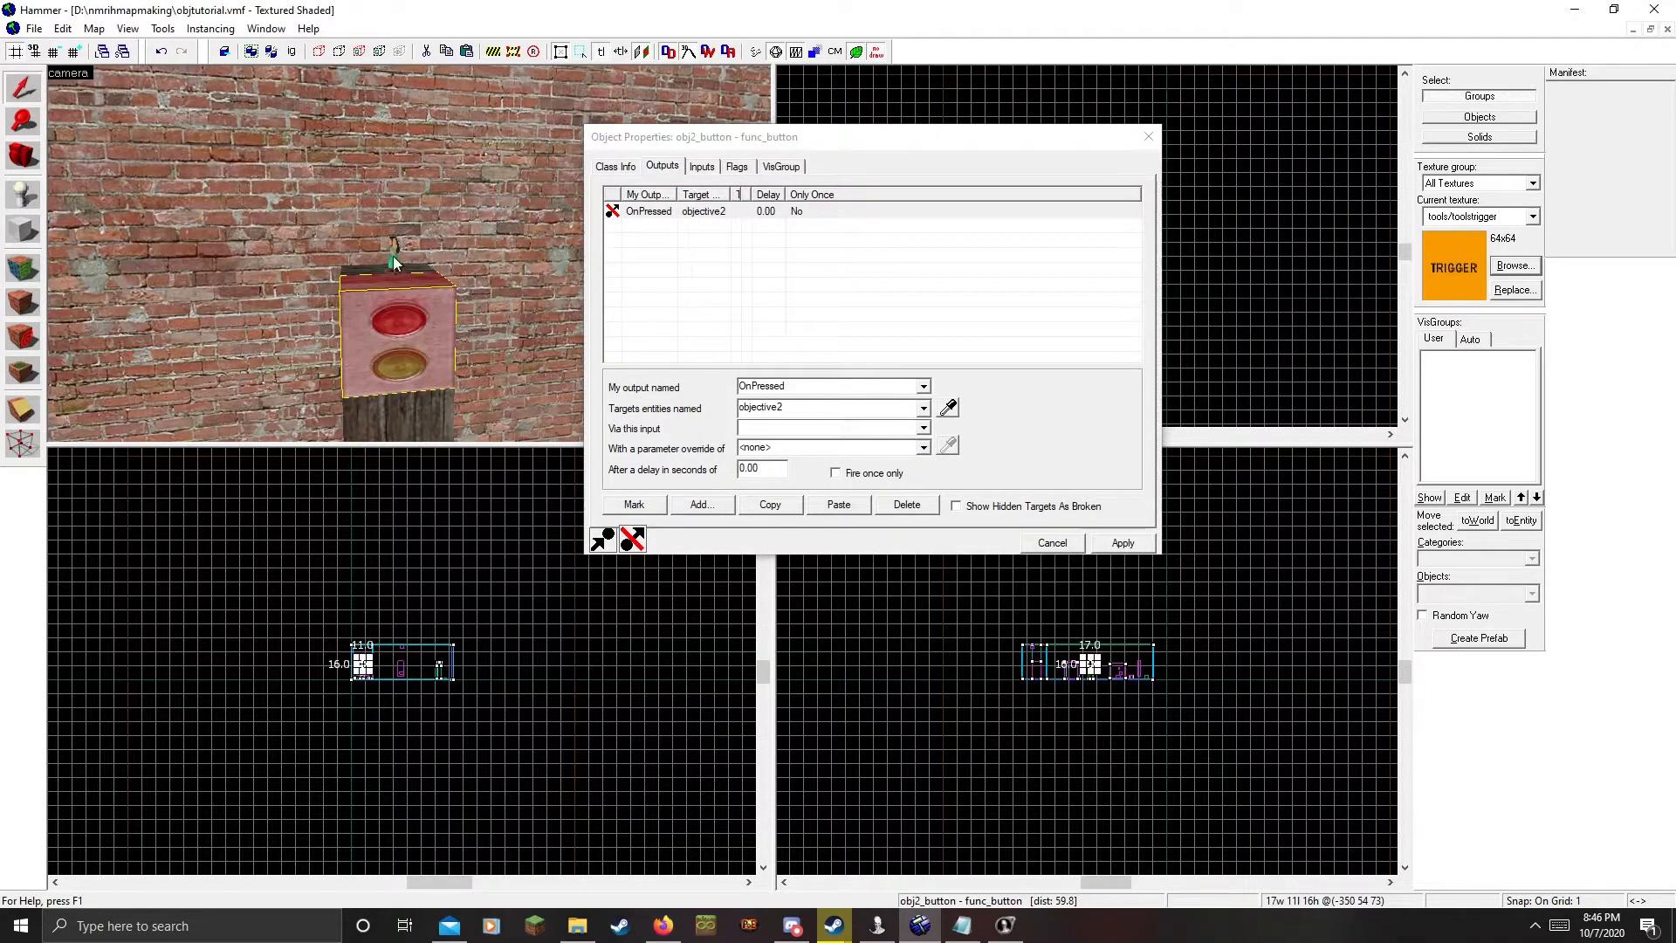
left_click(775, 427)
type("ObjectiveComplete")
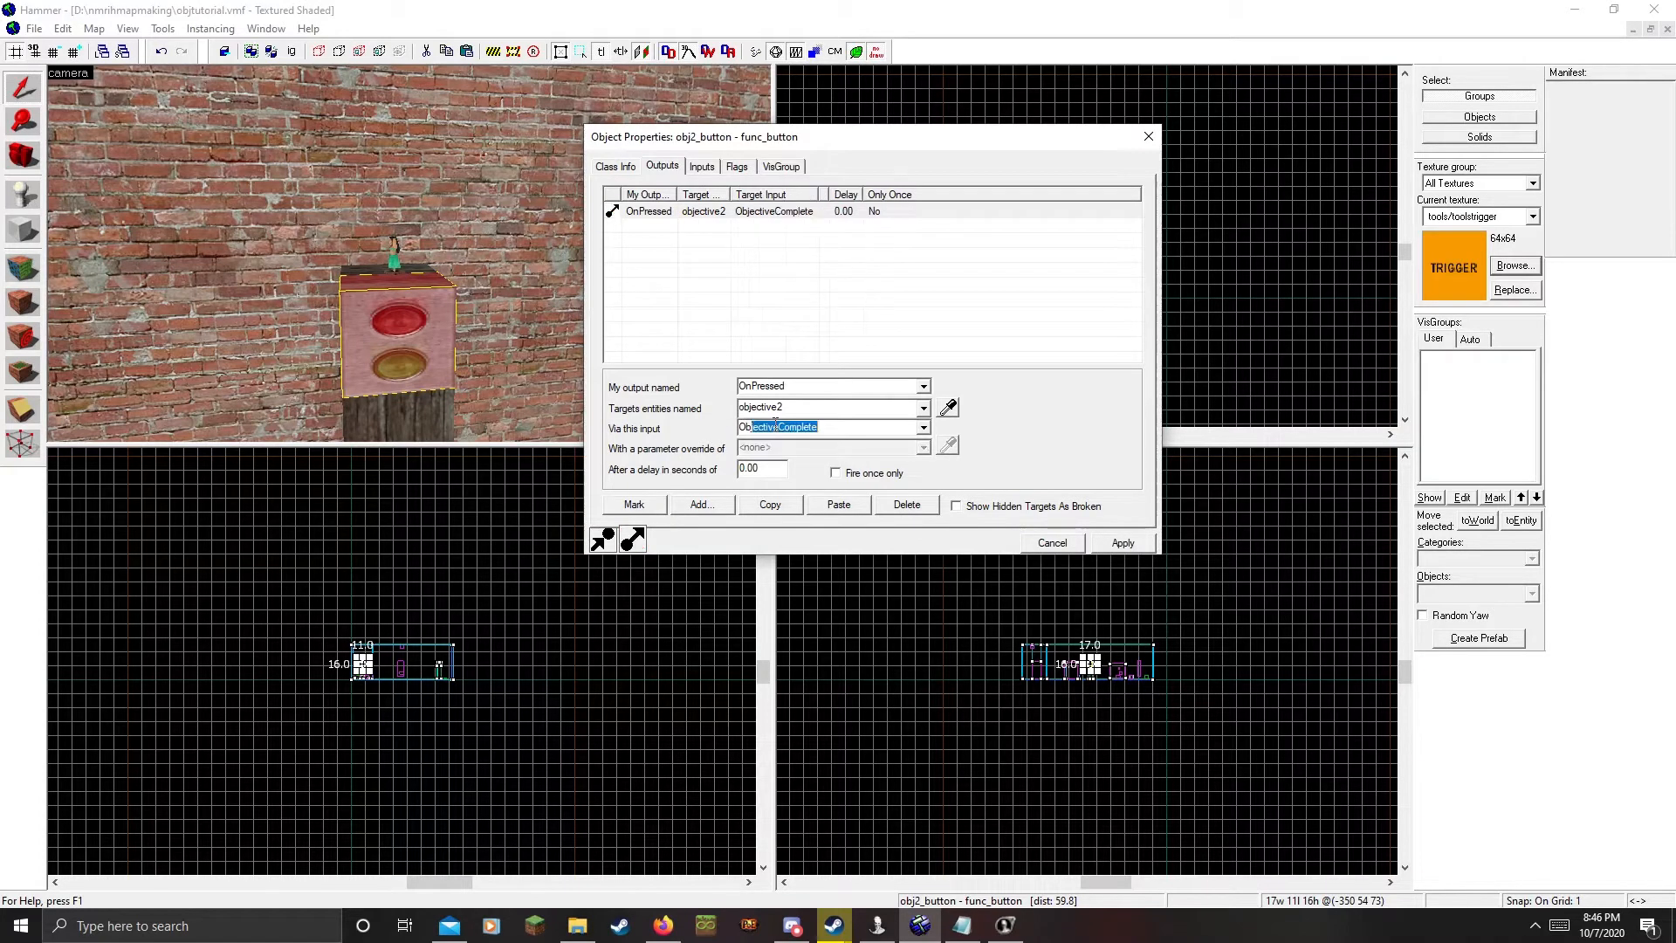
left_click(847, 472)
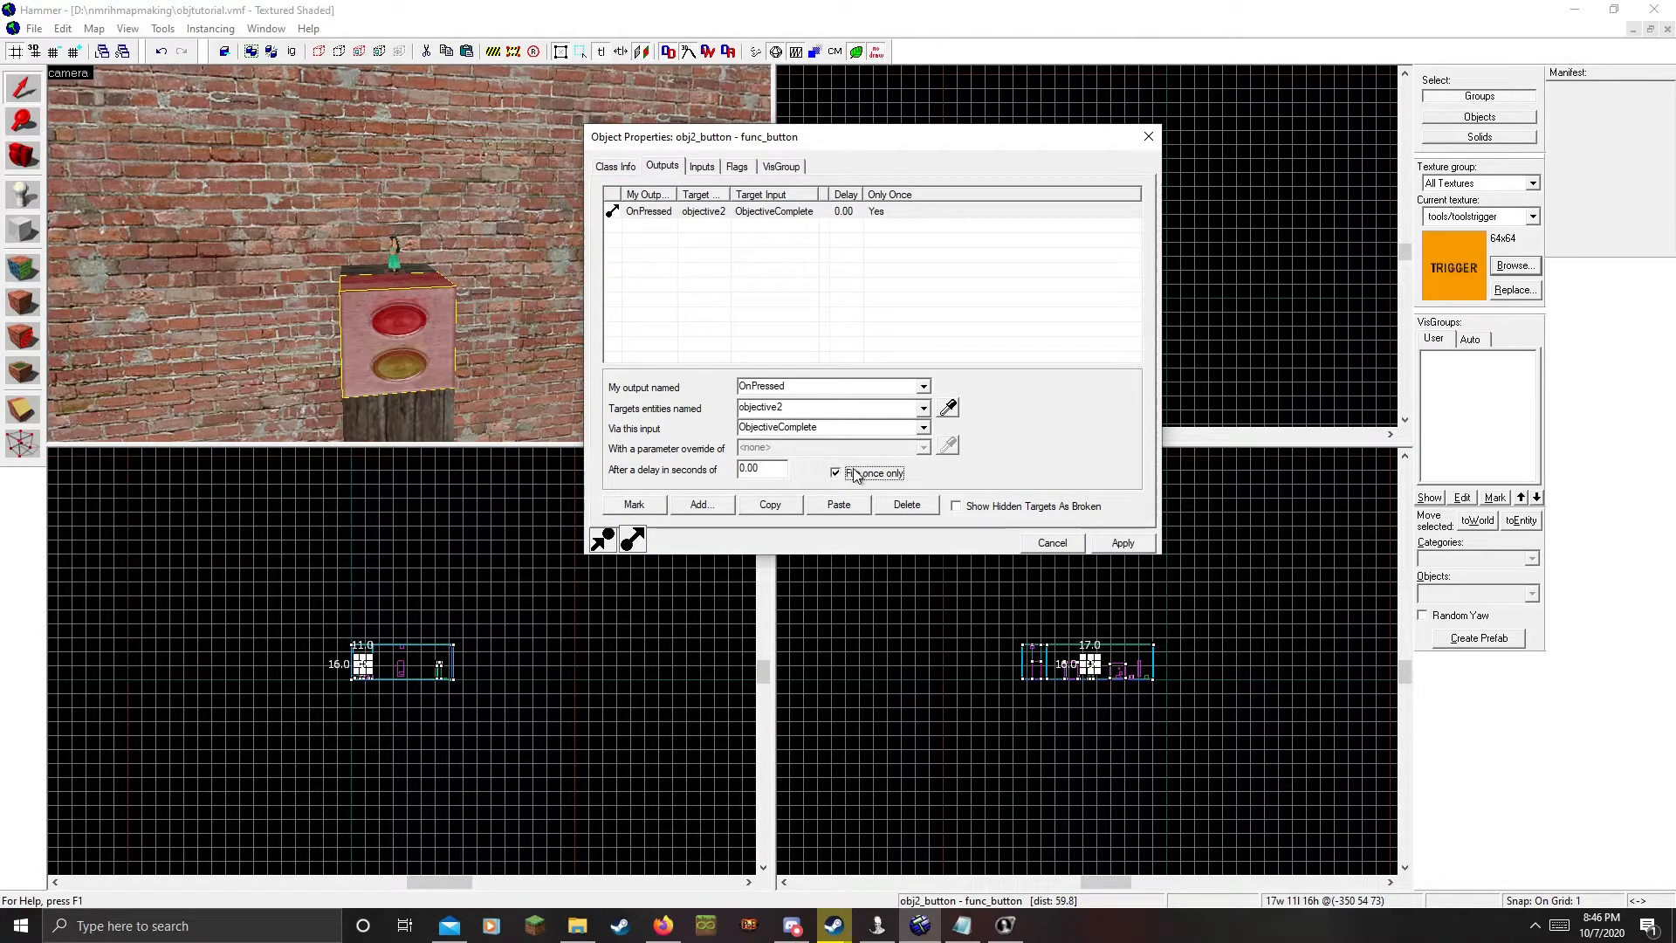
left_click(1120, 541)
Fly to the painting block and select it, bringing up objective3's properties
key("z")
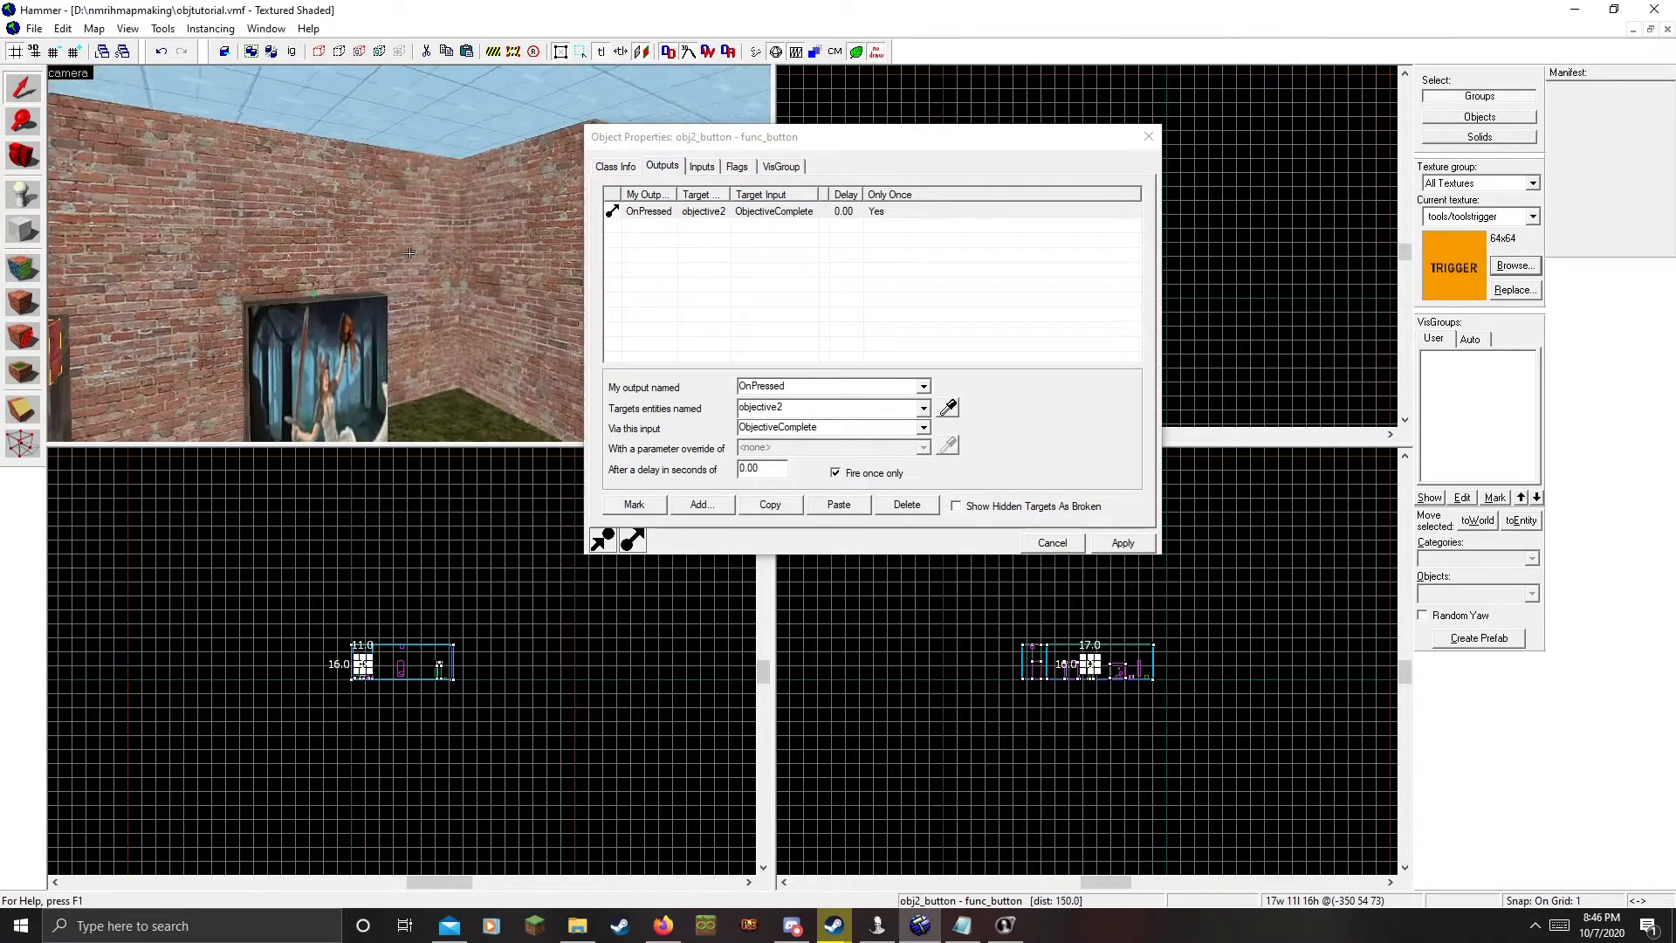
key("w")
key("z")
left_click(393, 256)
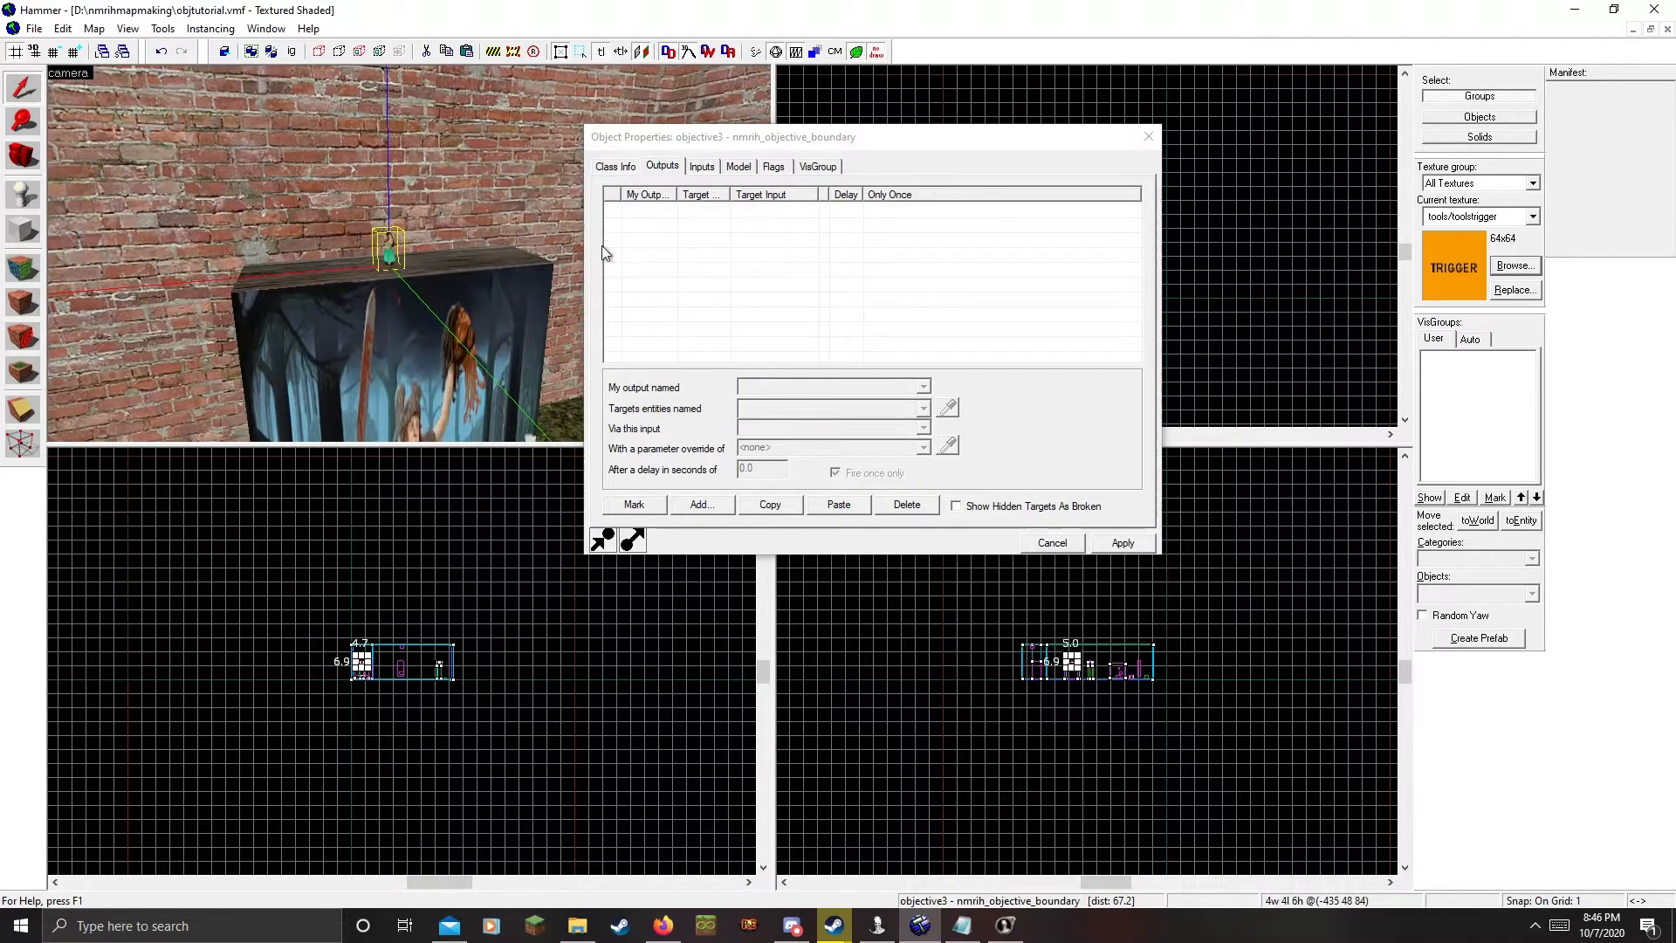
Add a once-only OnBreak output sending ObjectiveComplete to objective3 and apply it
left_click(702, 506)
left_click(922, 388)
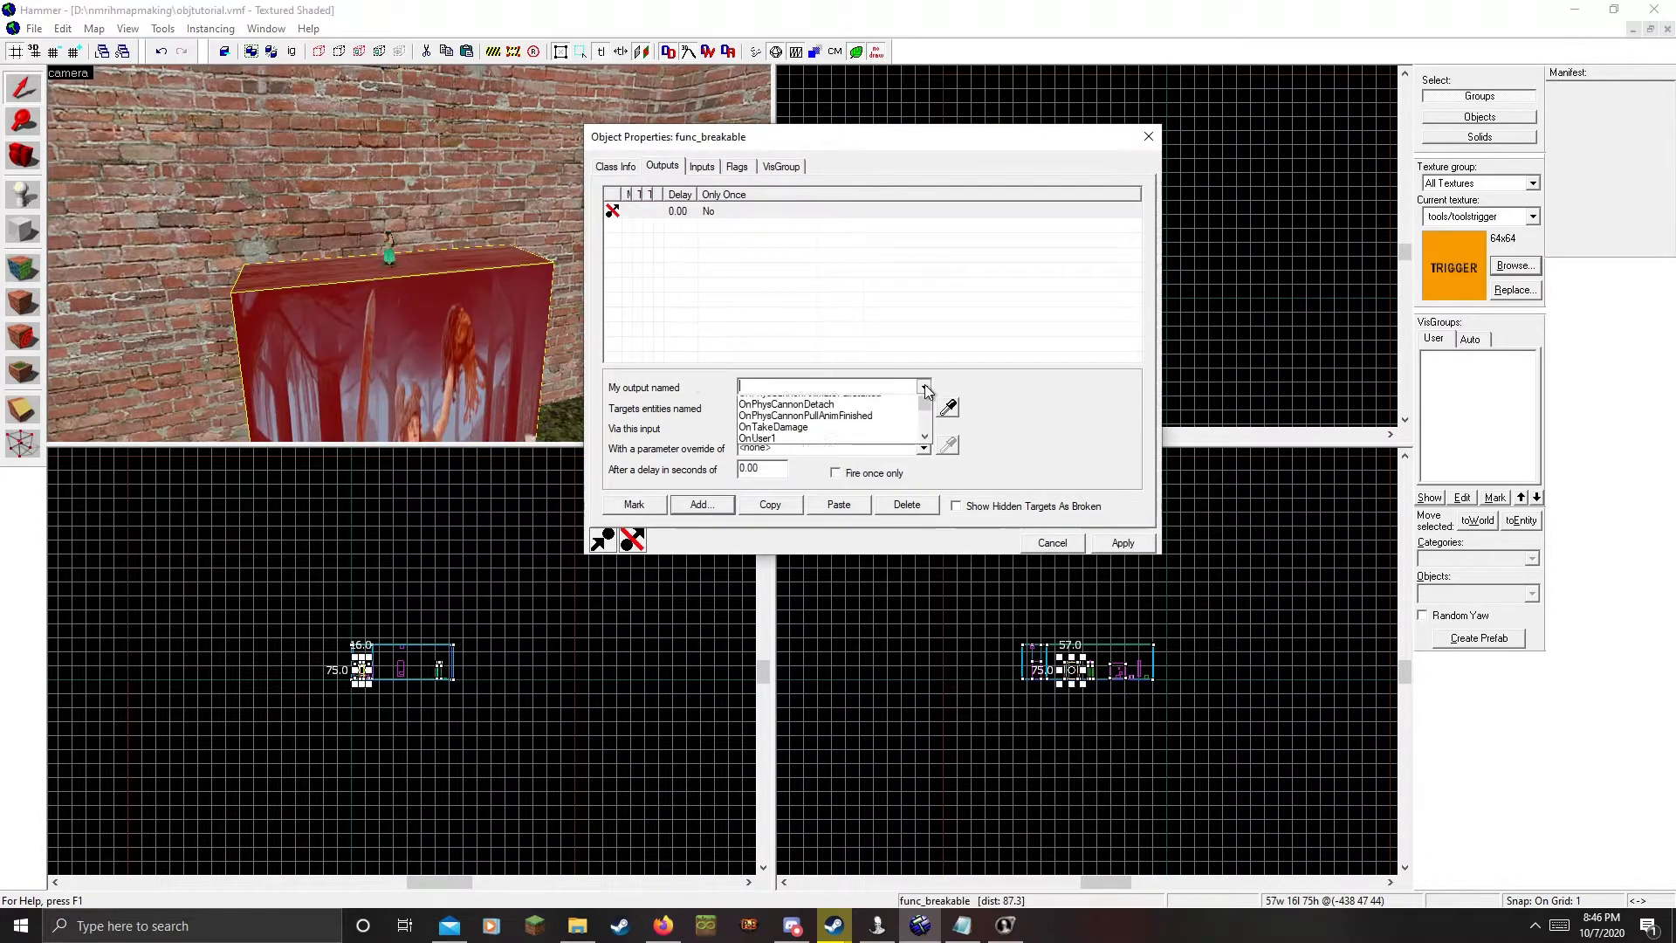
left_click(904, 402)
left_click(948, 408)
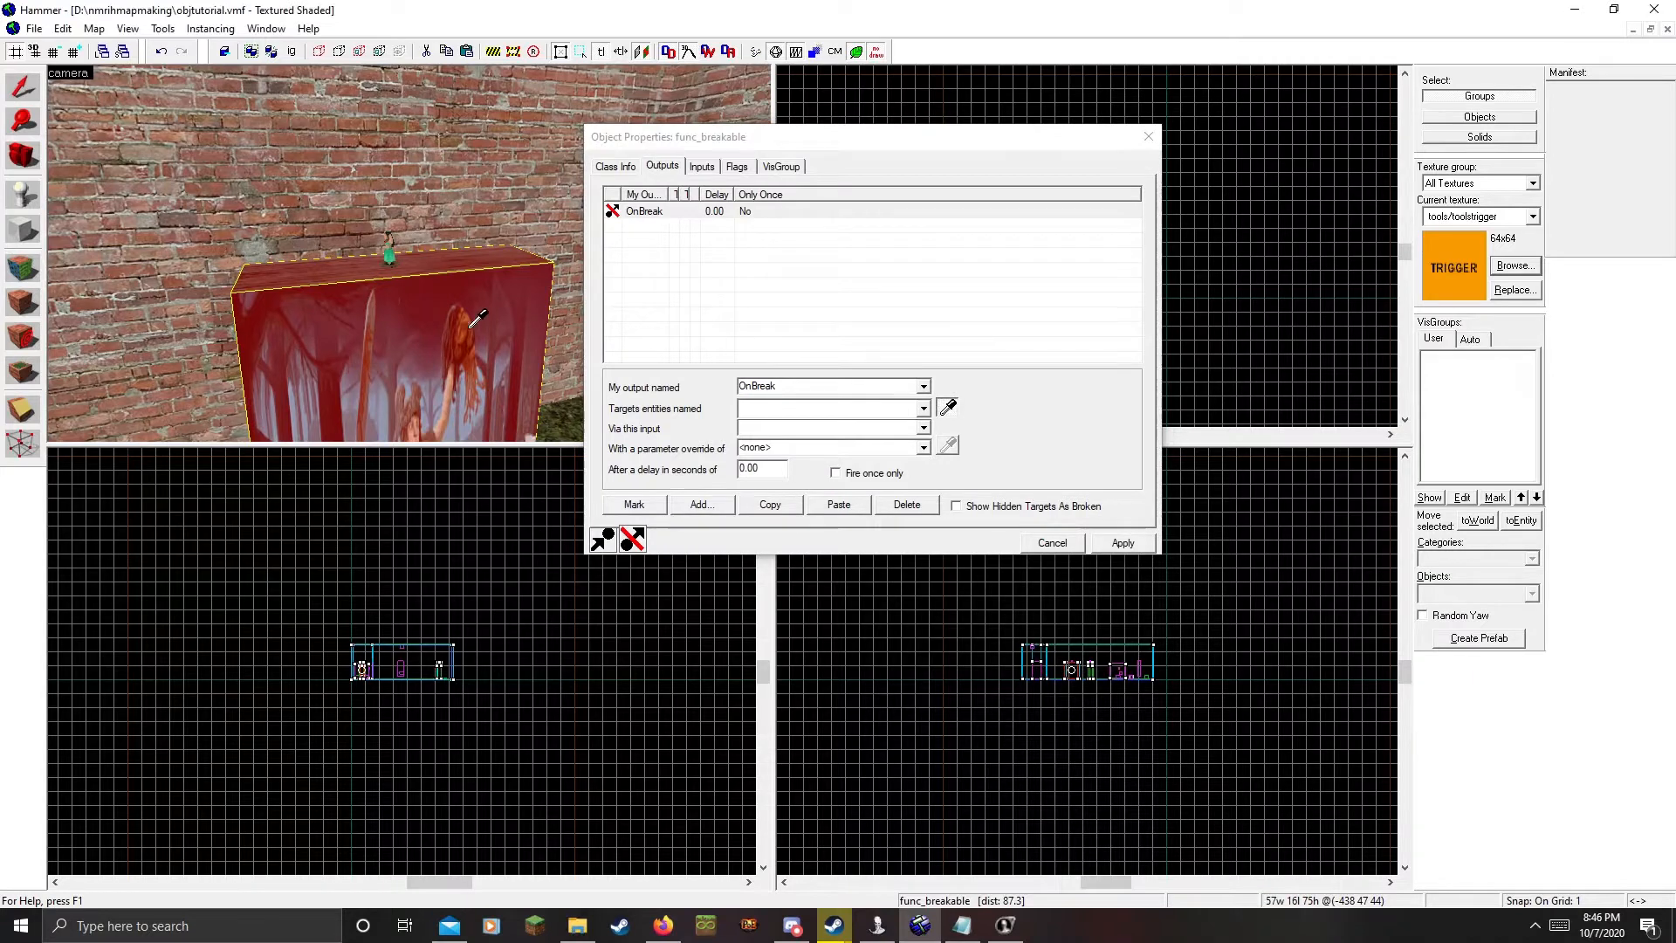
left_click(390, 254)
left_click(800, 426)
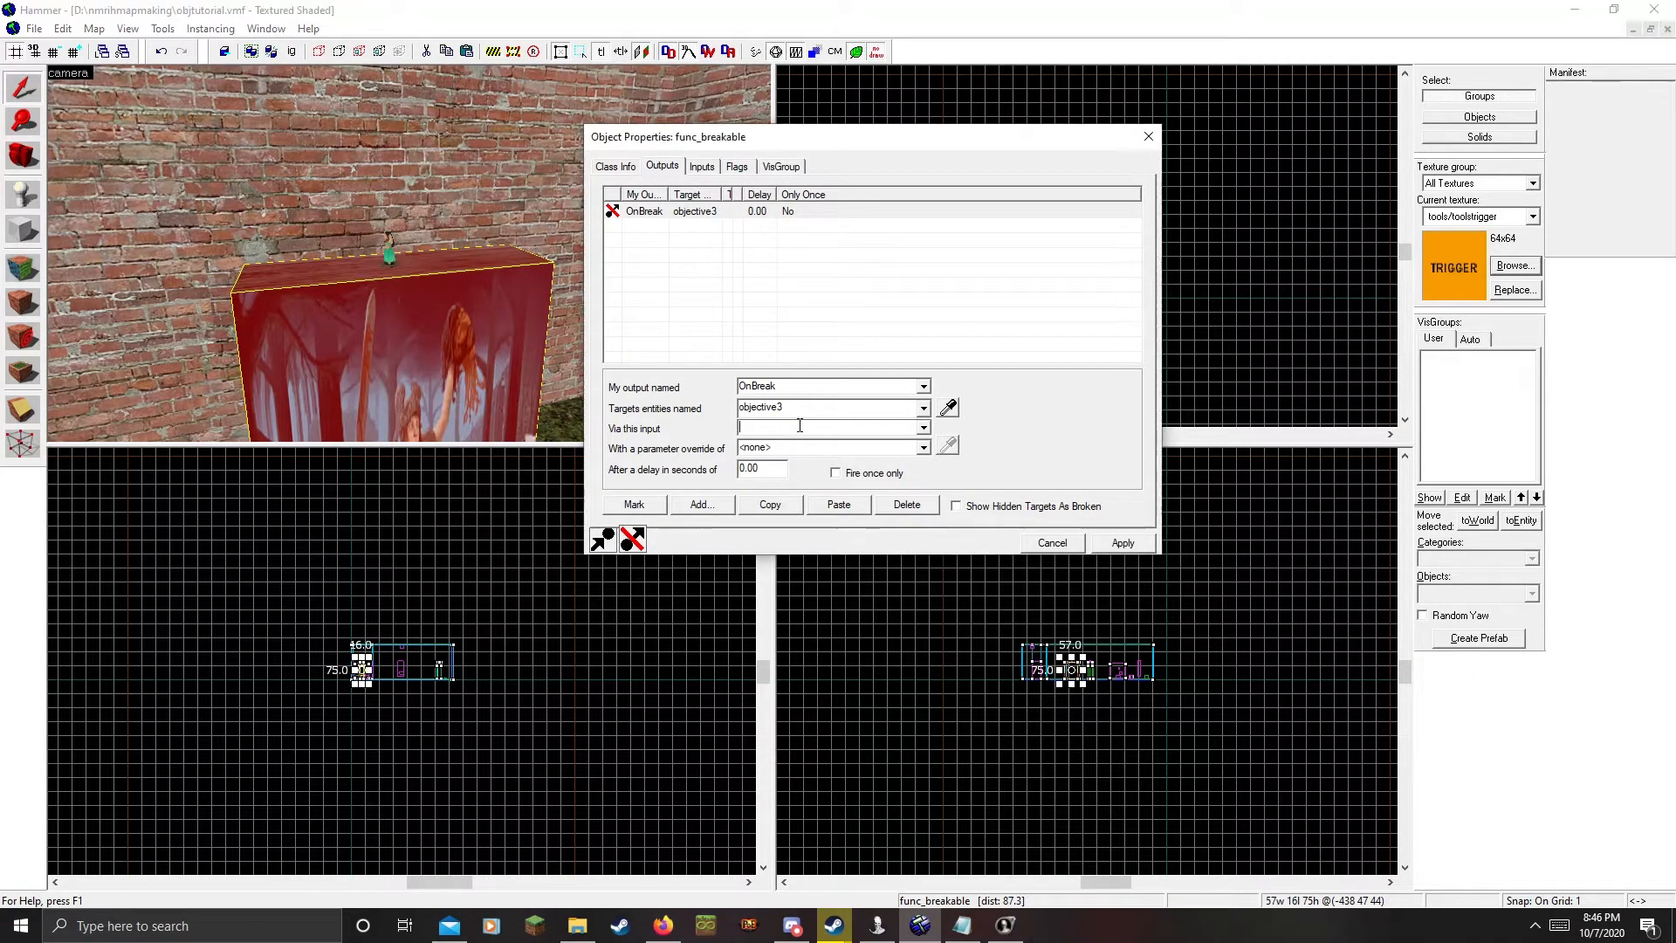
type("ObjectiveComplete")
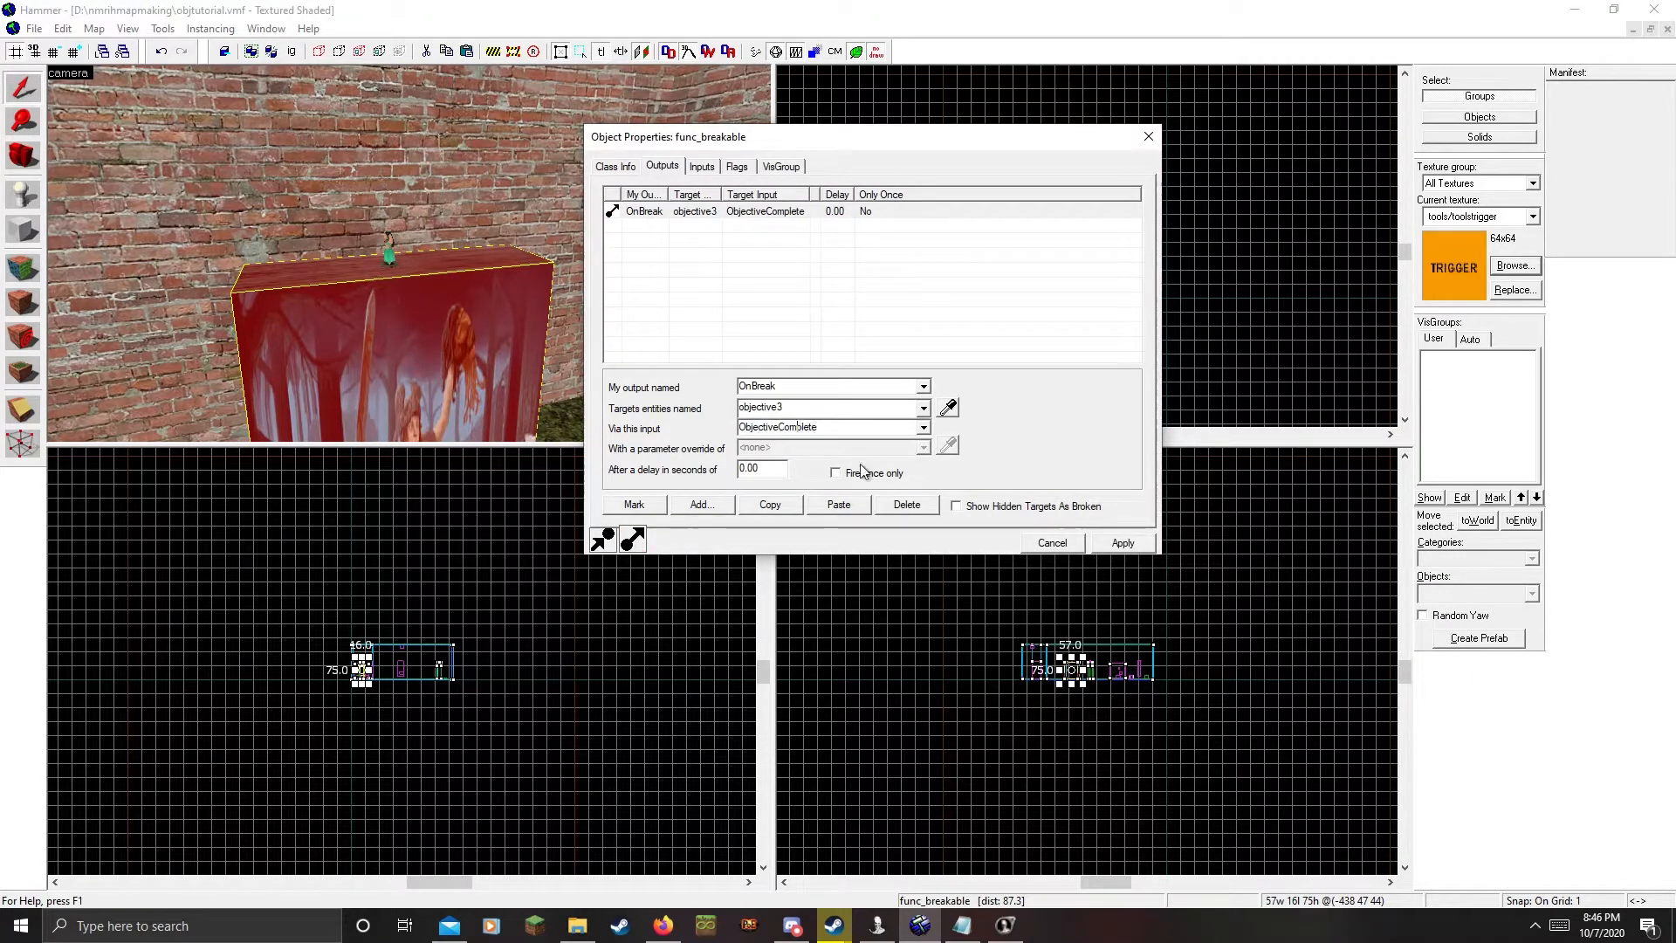
left_click(865, 473)
left_click(1126, 543)
Re-apply the painting's properties and look over the red breakable and trigger corner
key("z")
key("s")
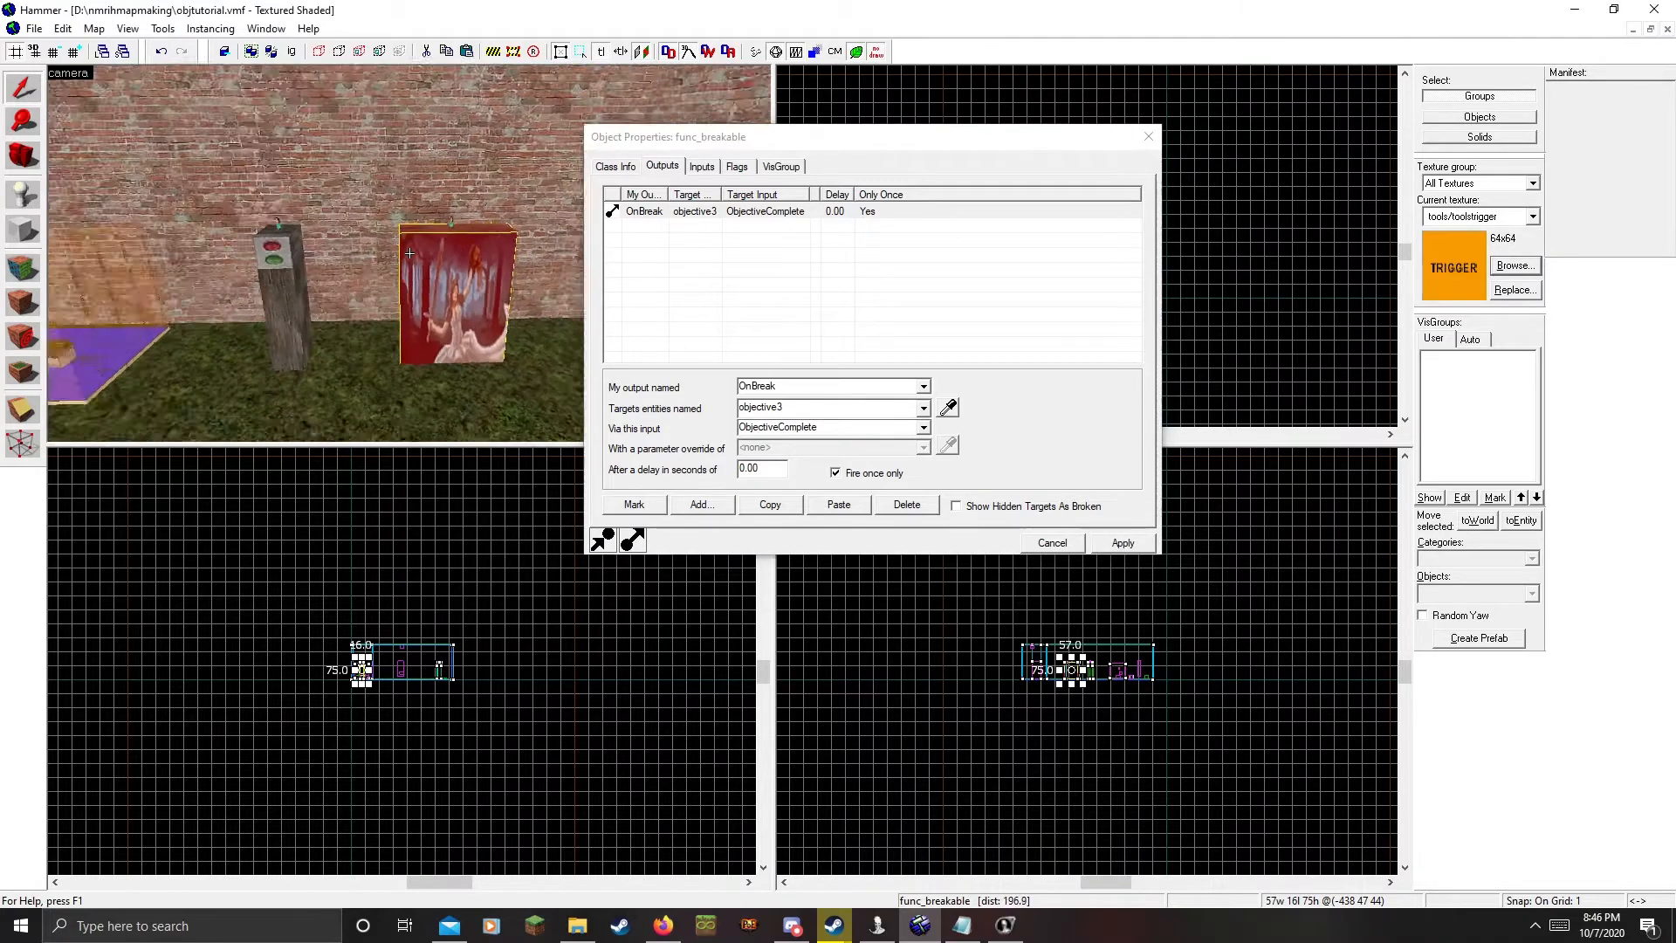
key("s")
key("z")
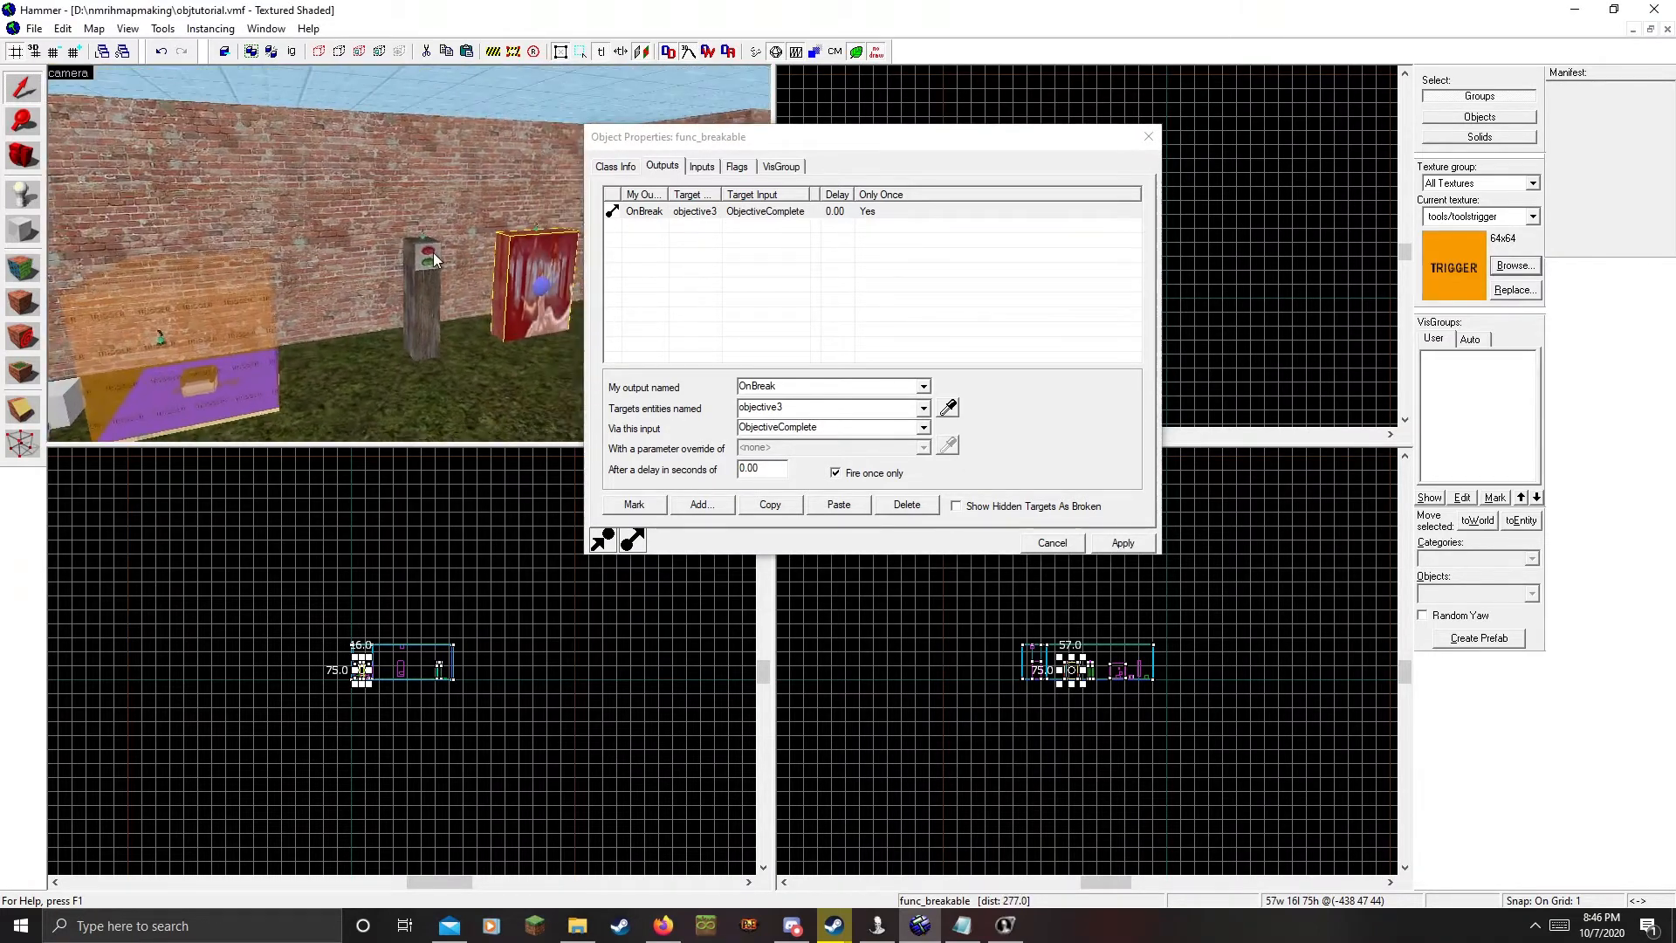
left_click(1124, 541)
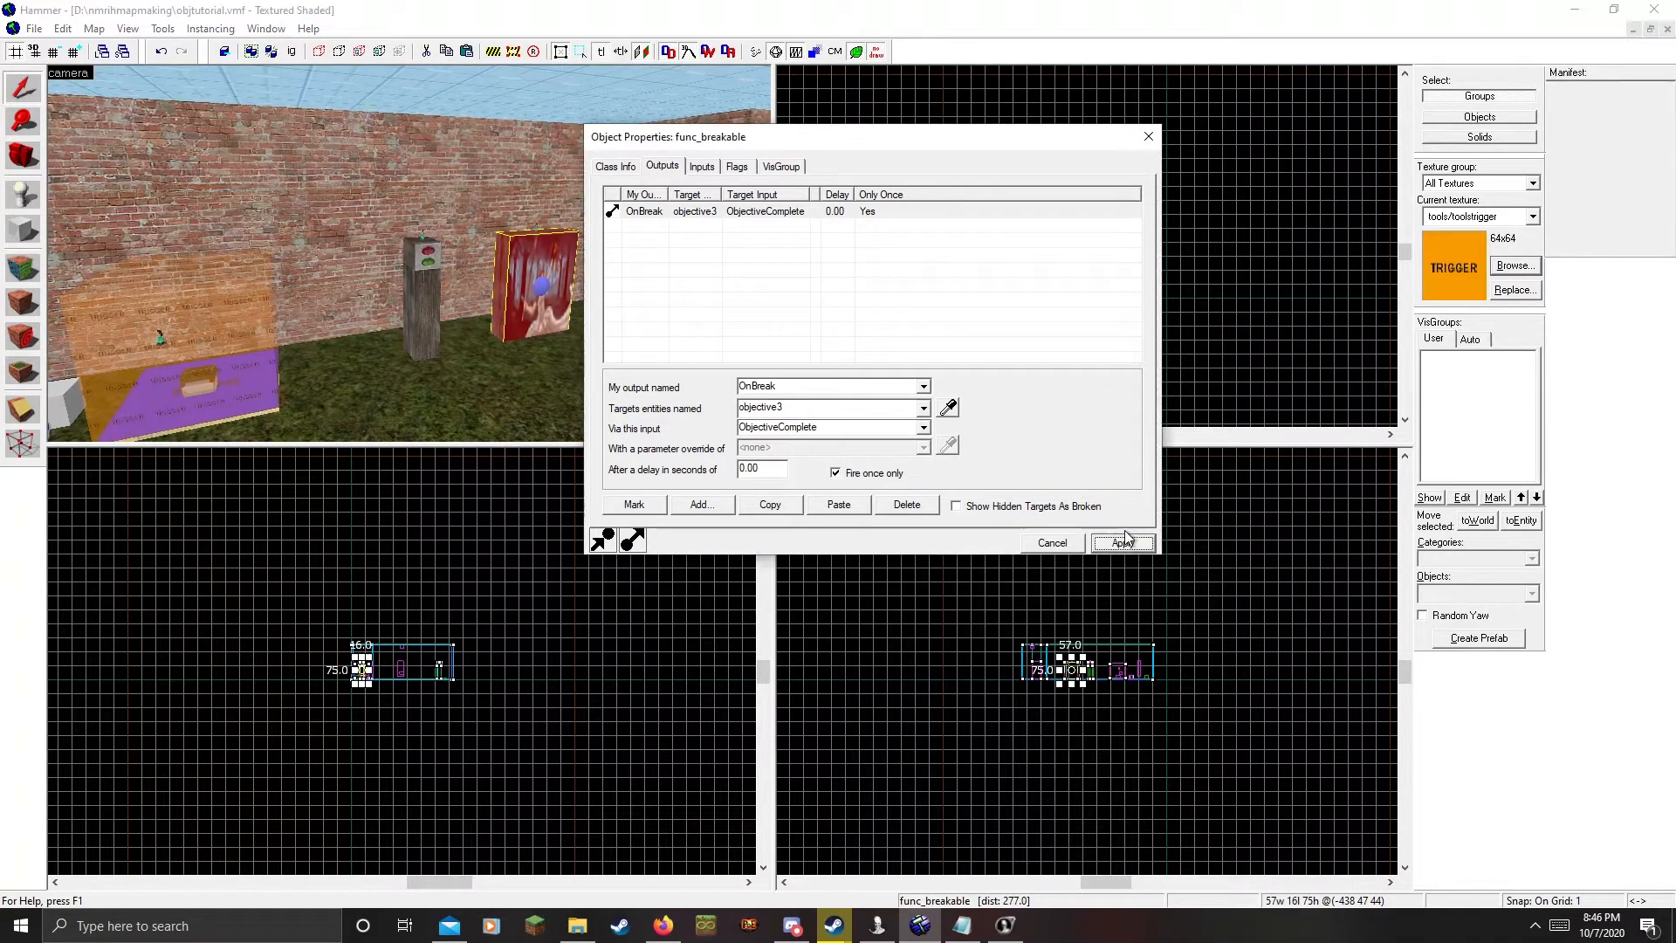
key("z")
key("s")
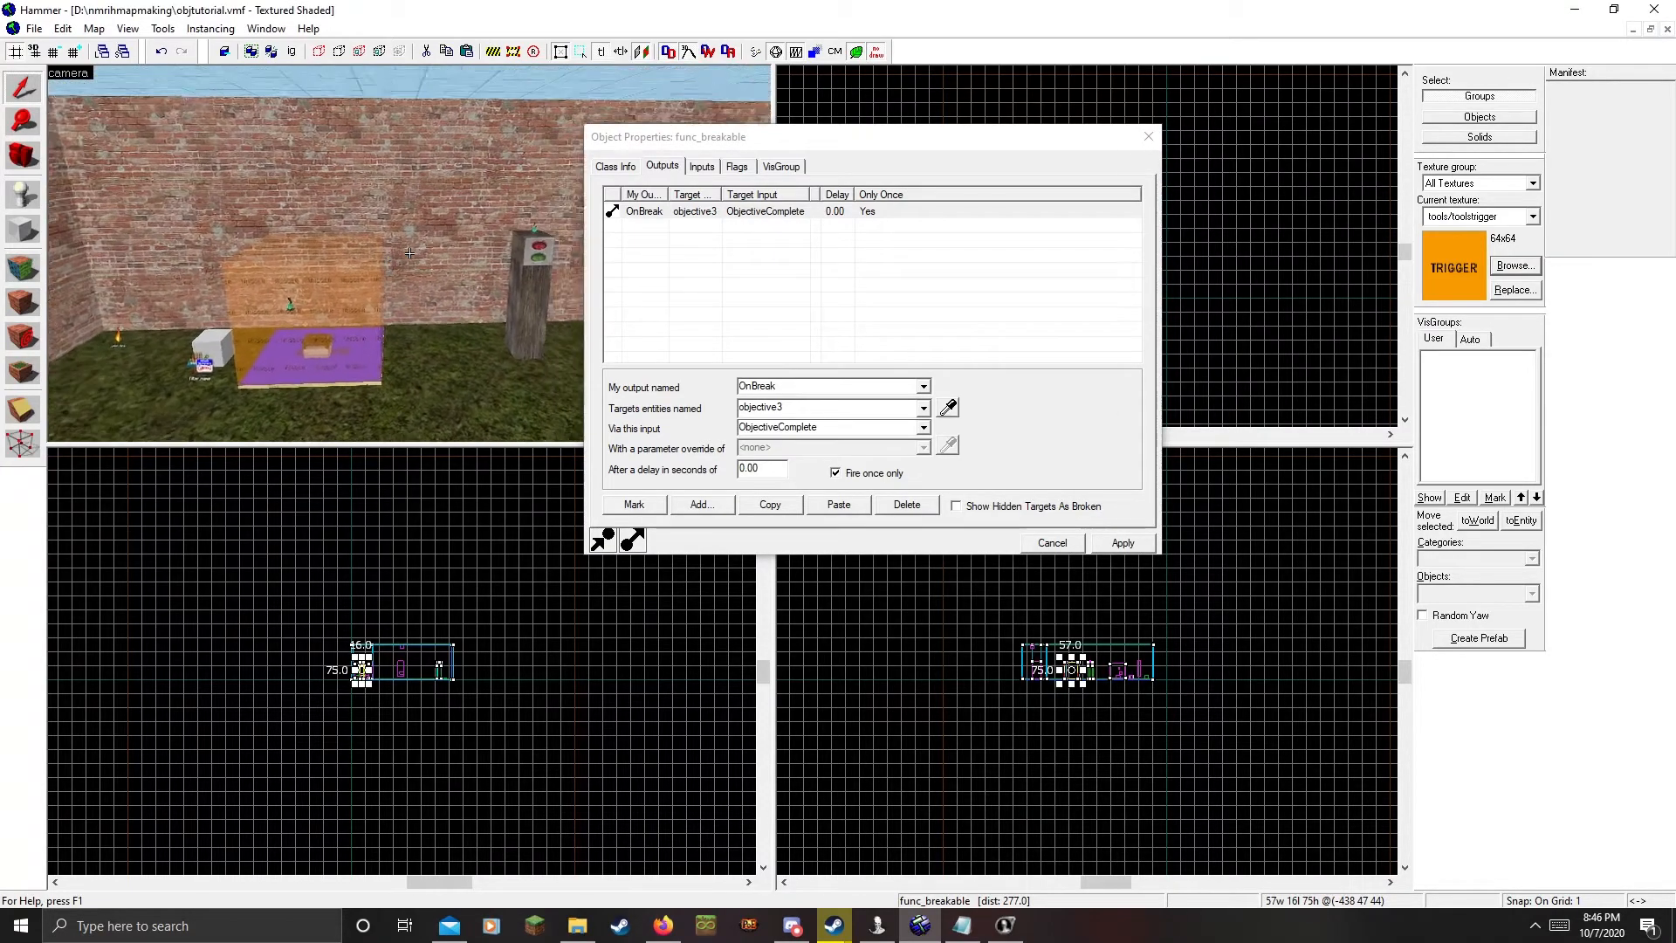
key("w")
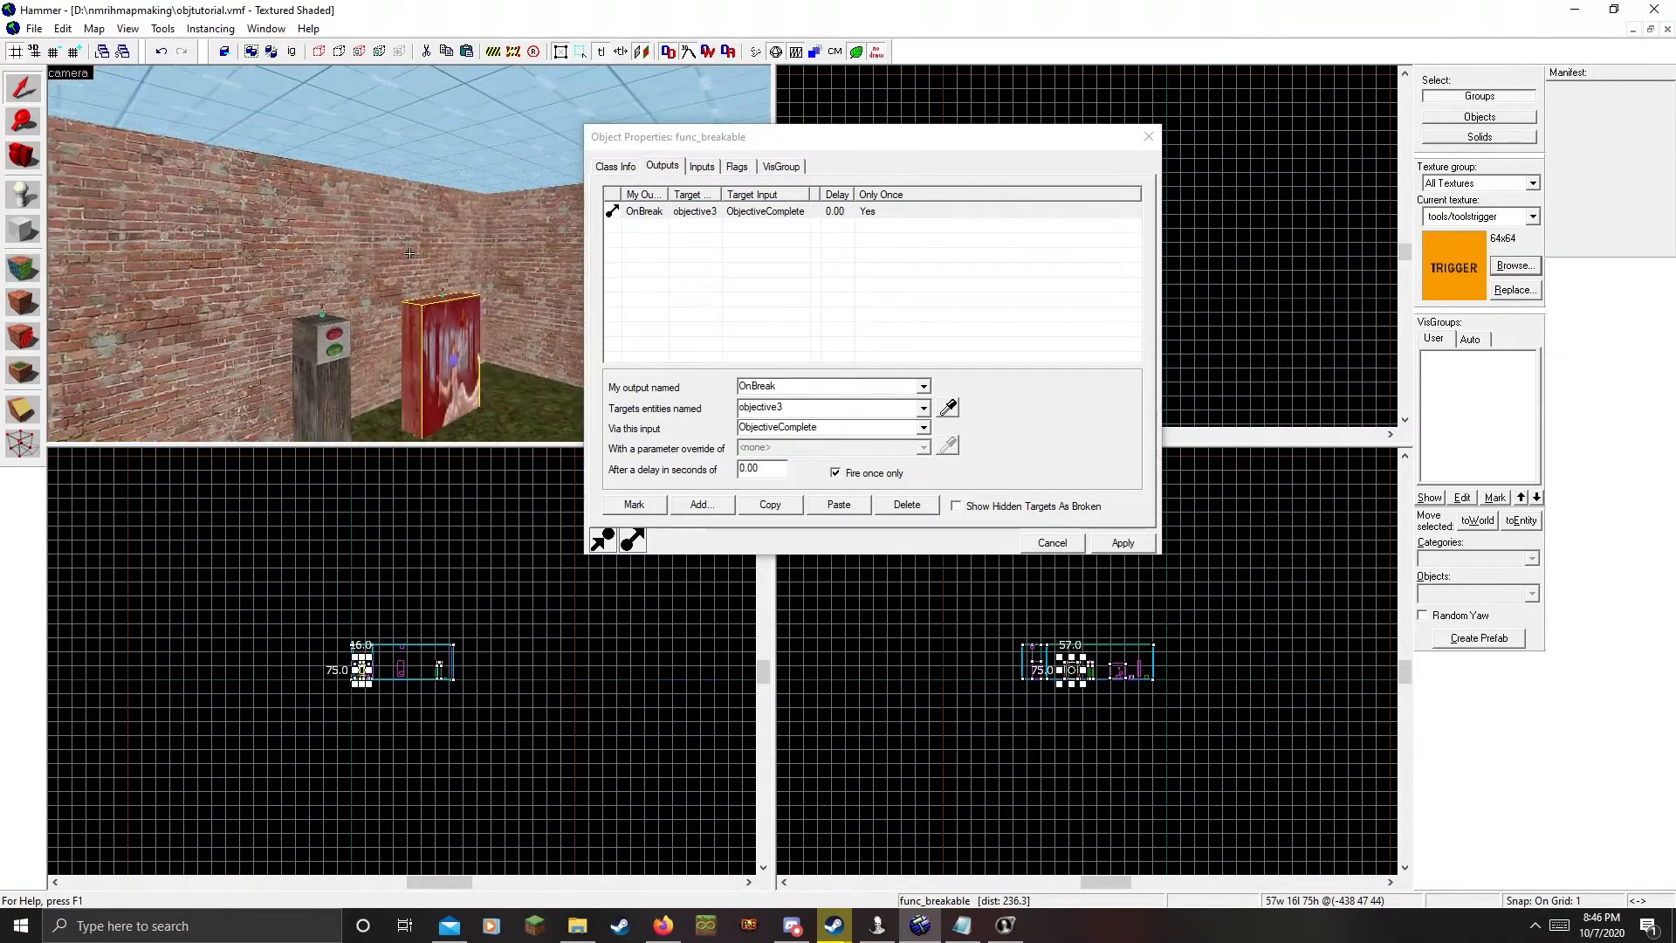
key("s")
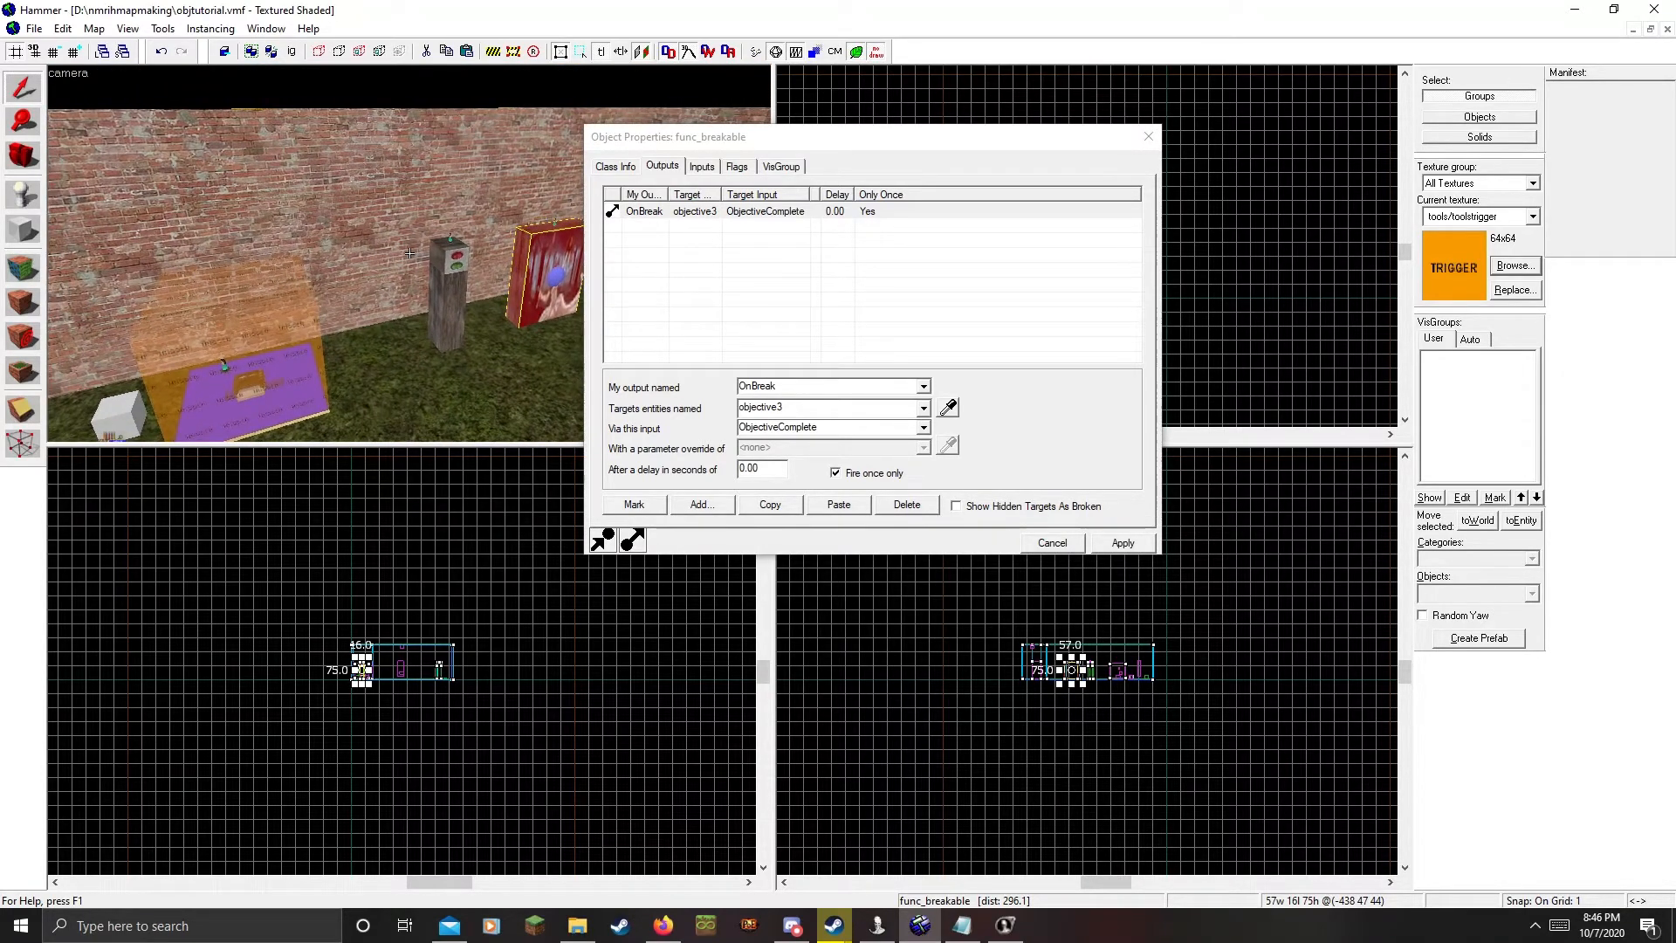
Select the brick wall and close the Object Properties window
left_click(409, 254)
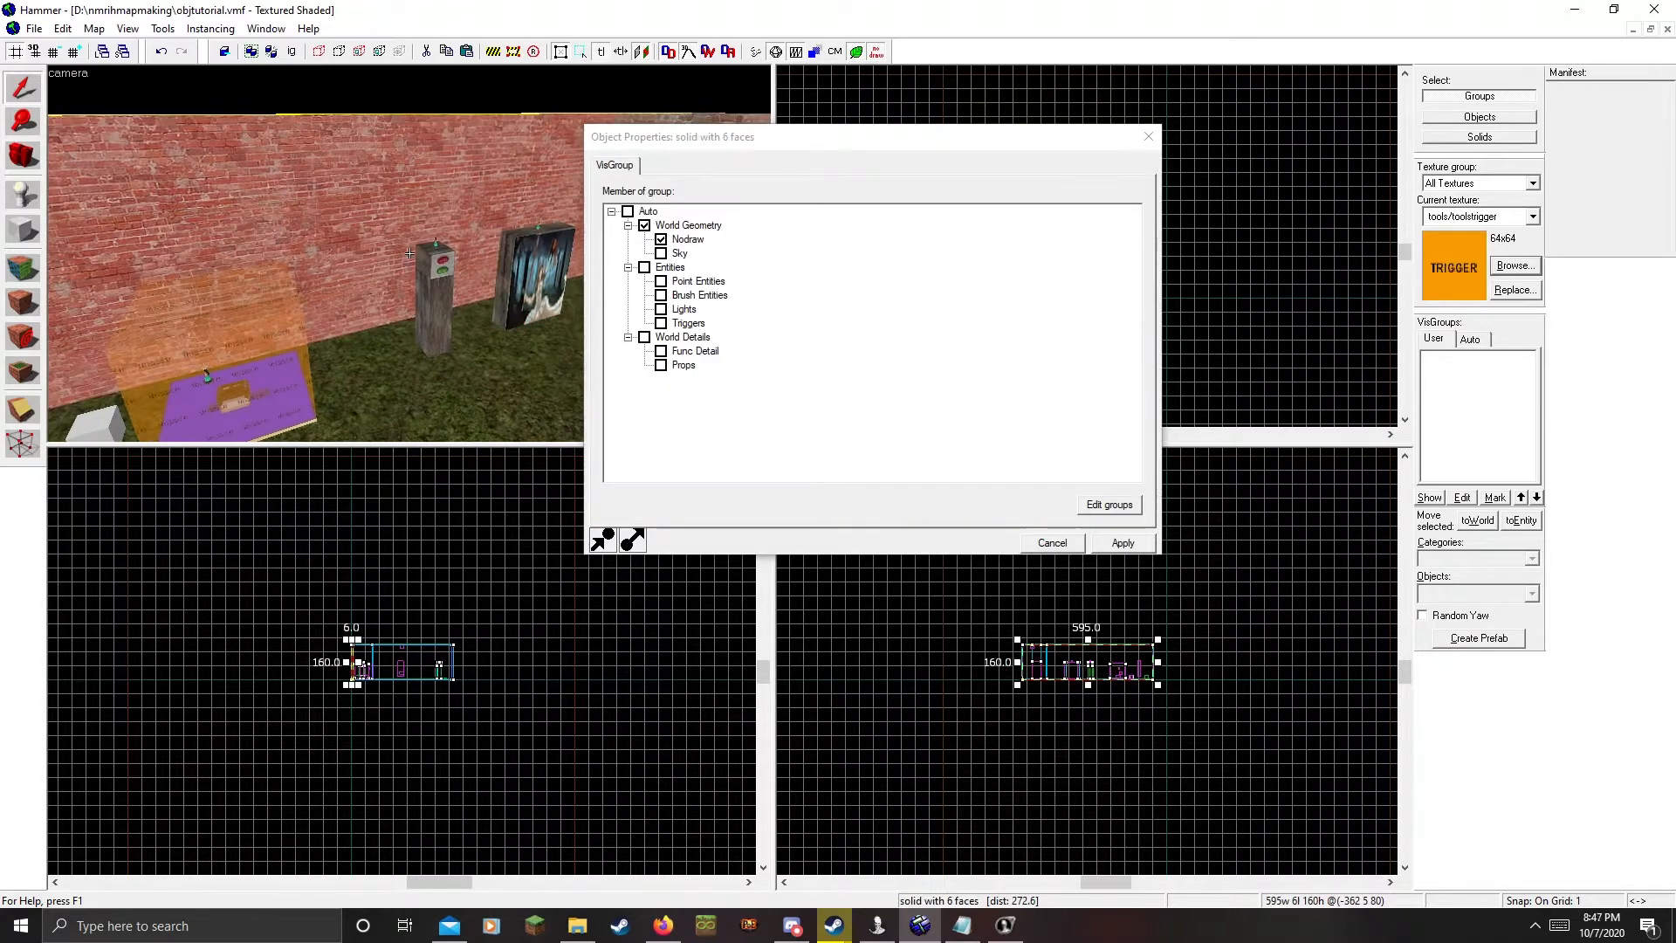
key("w")
key("s")
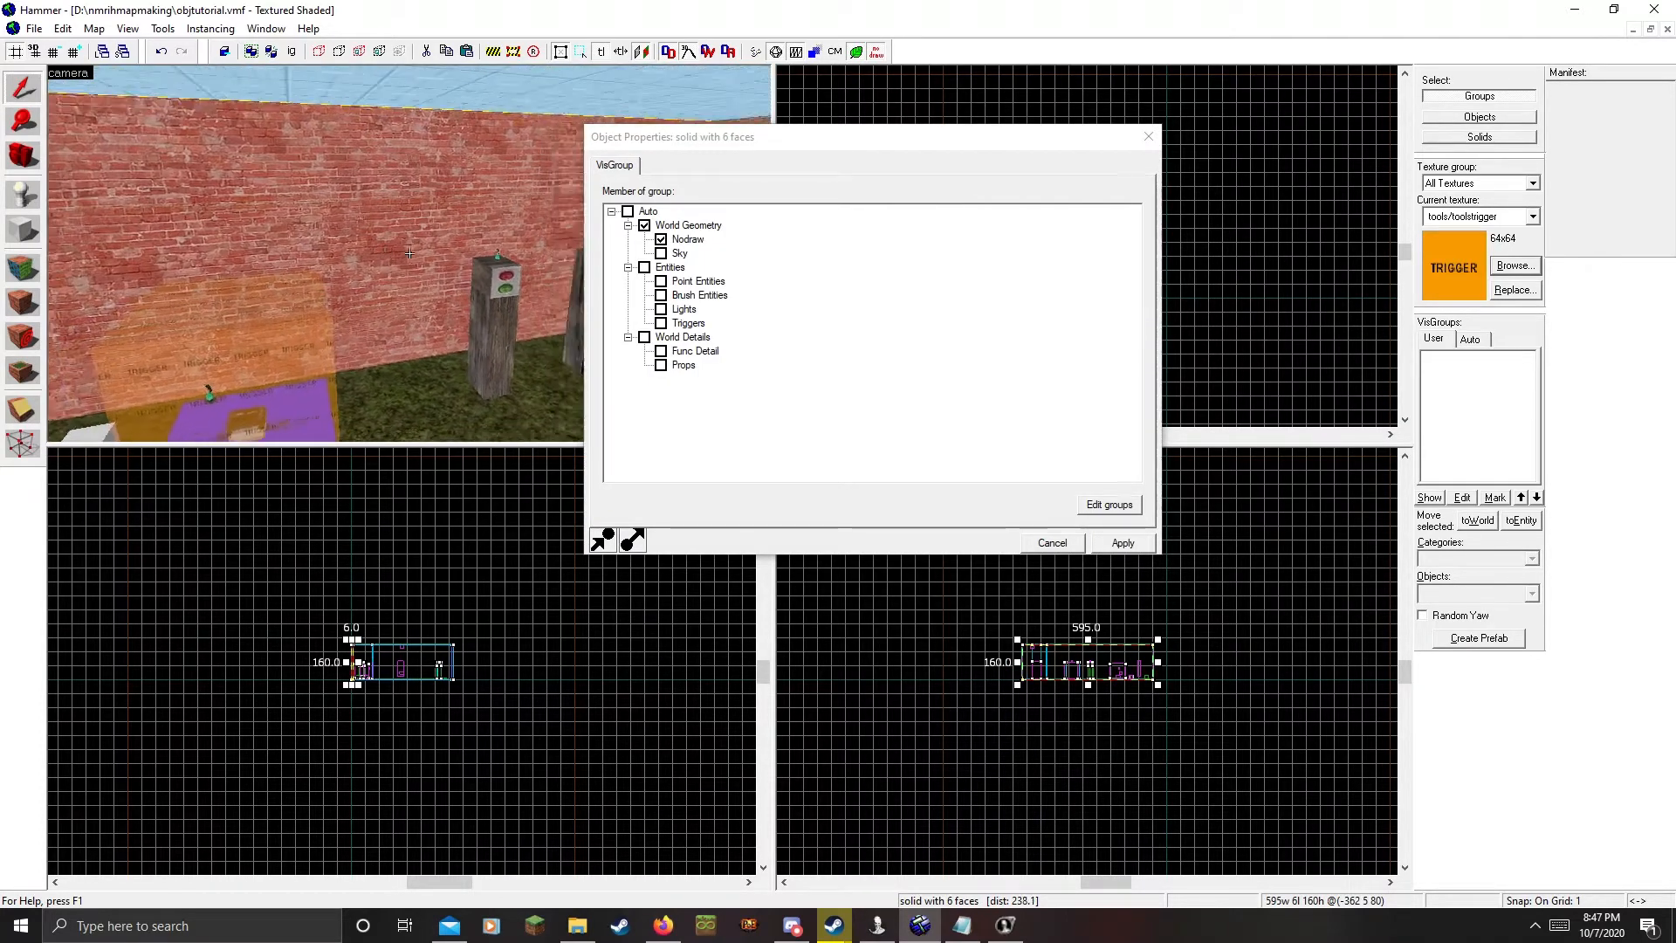
key("w")
key("z")
left_click(1149, 137)
key("z")
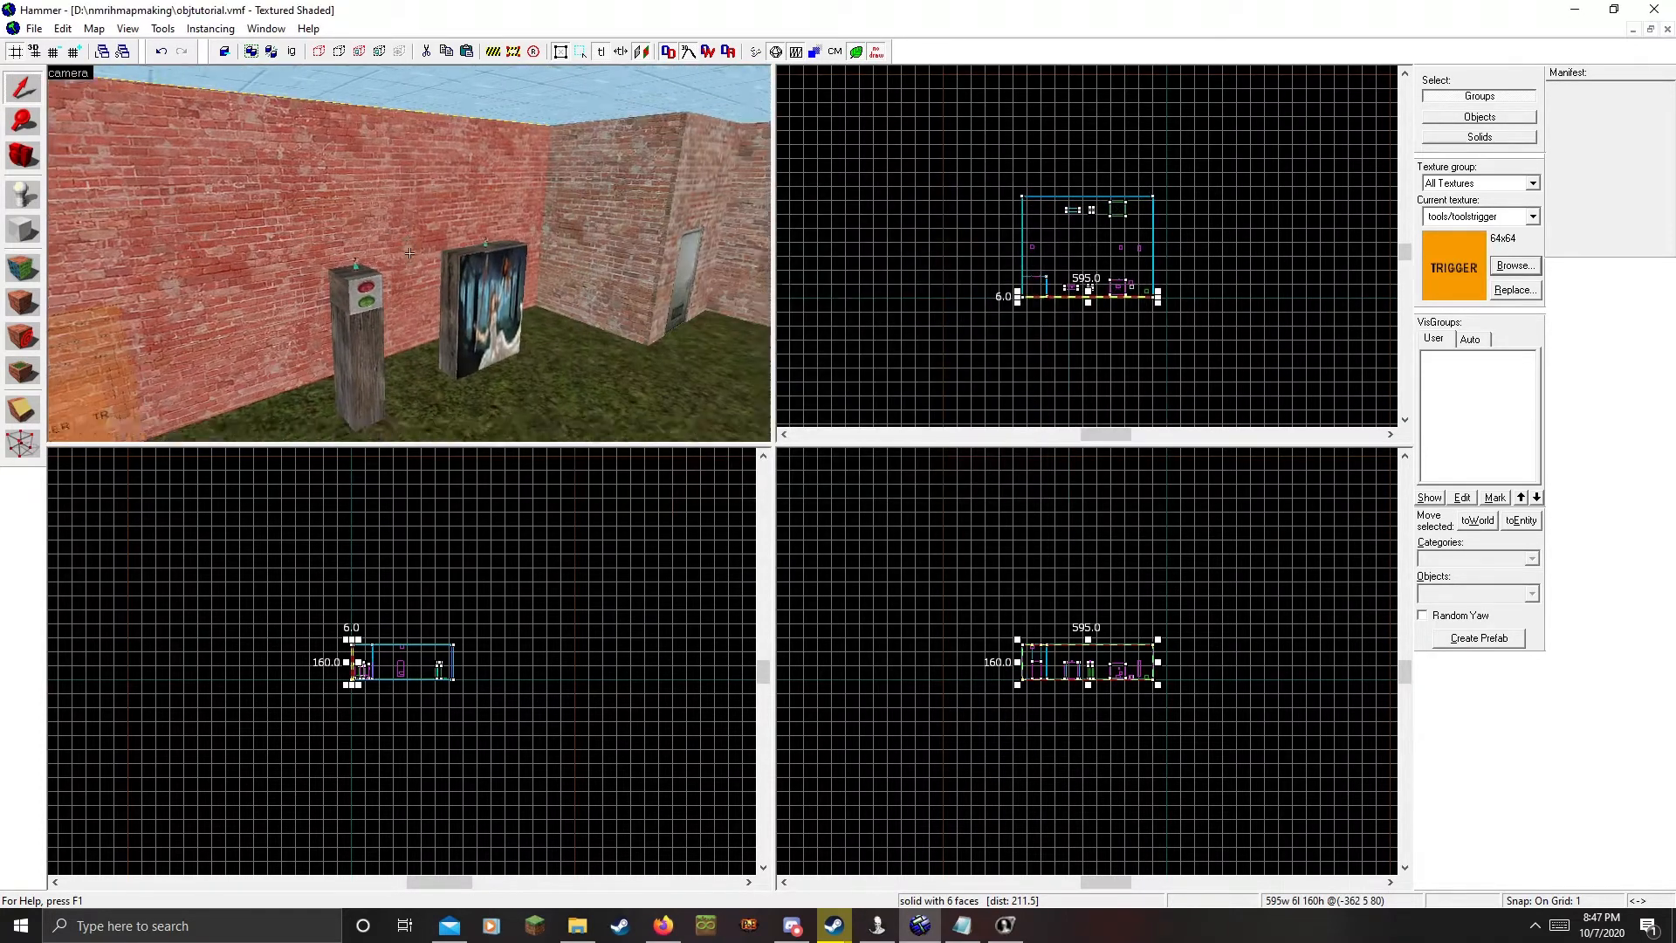
key("d")
key("s")
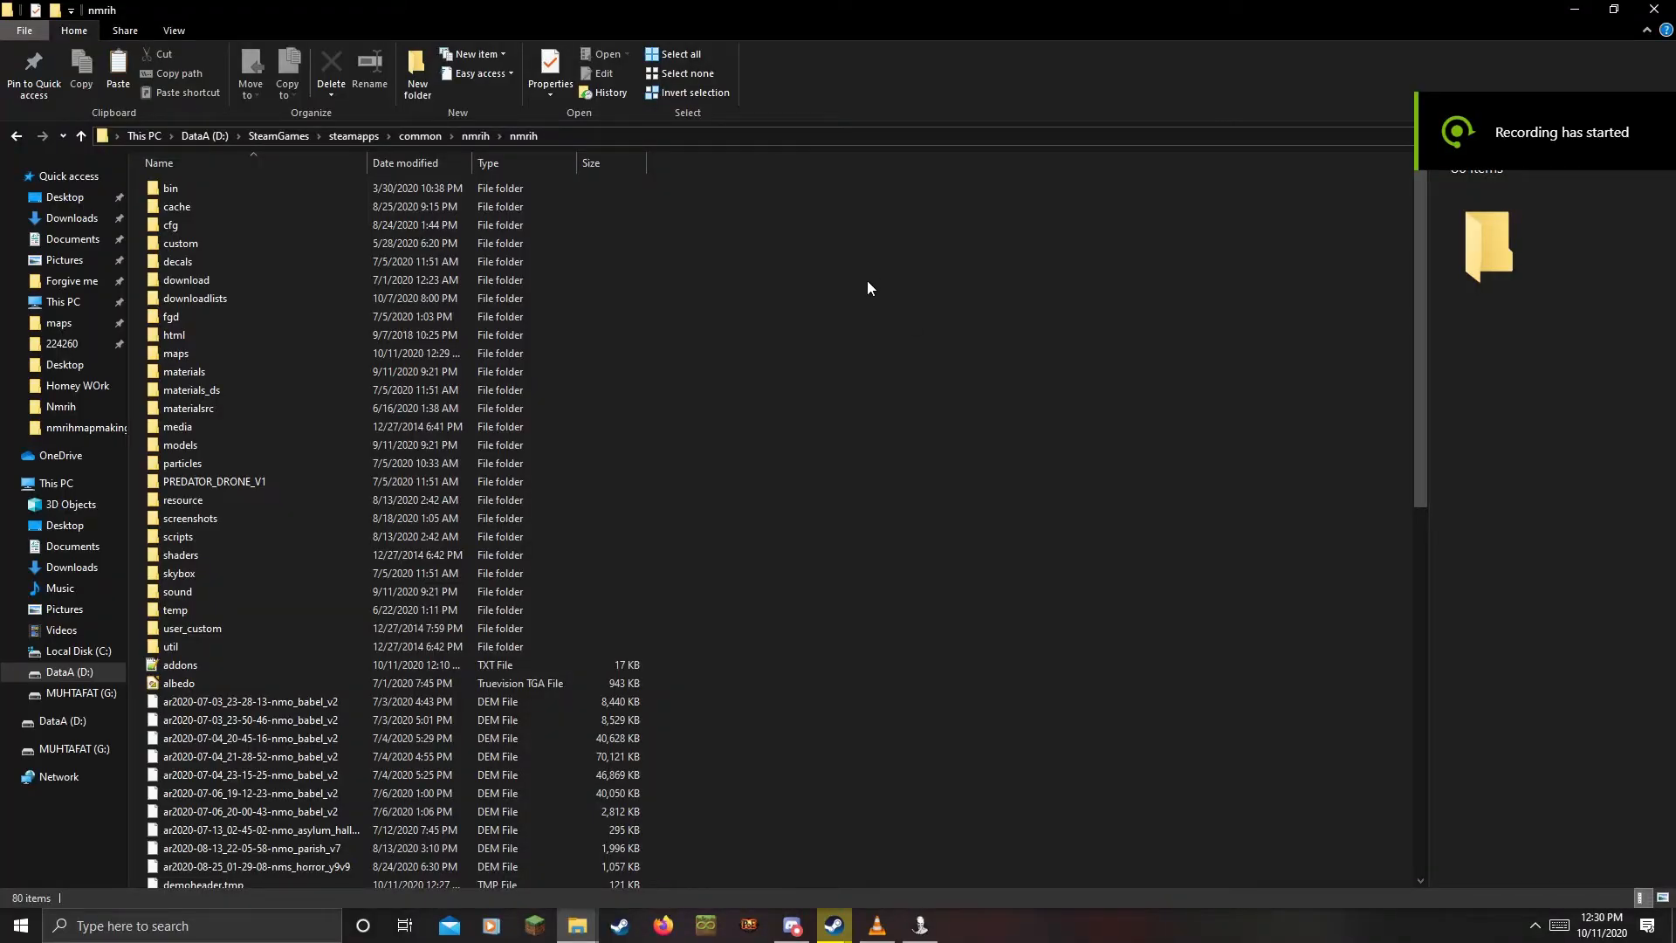
Launch NMRObjective.exe from nmrih\util and center the Objective Tool window
double_click(208, 646)
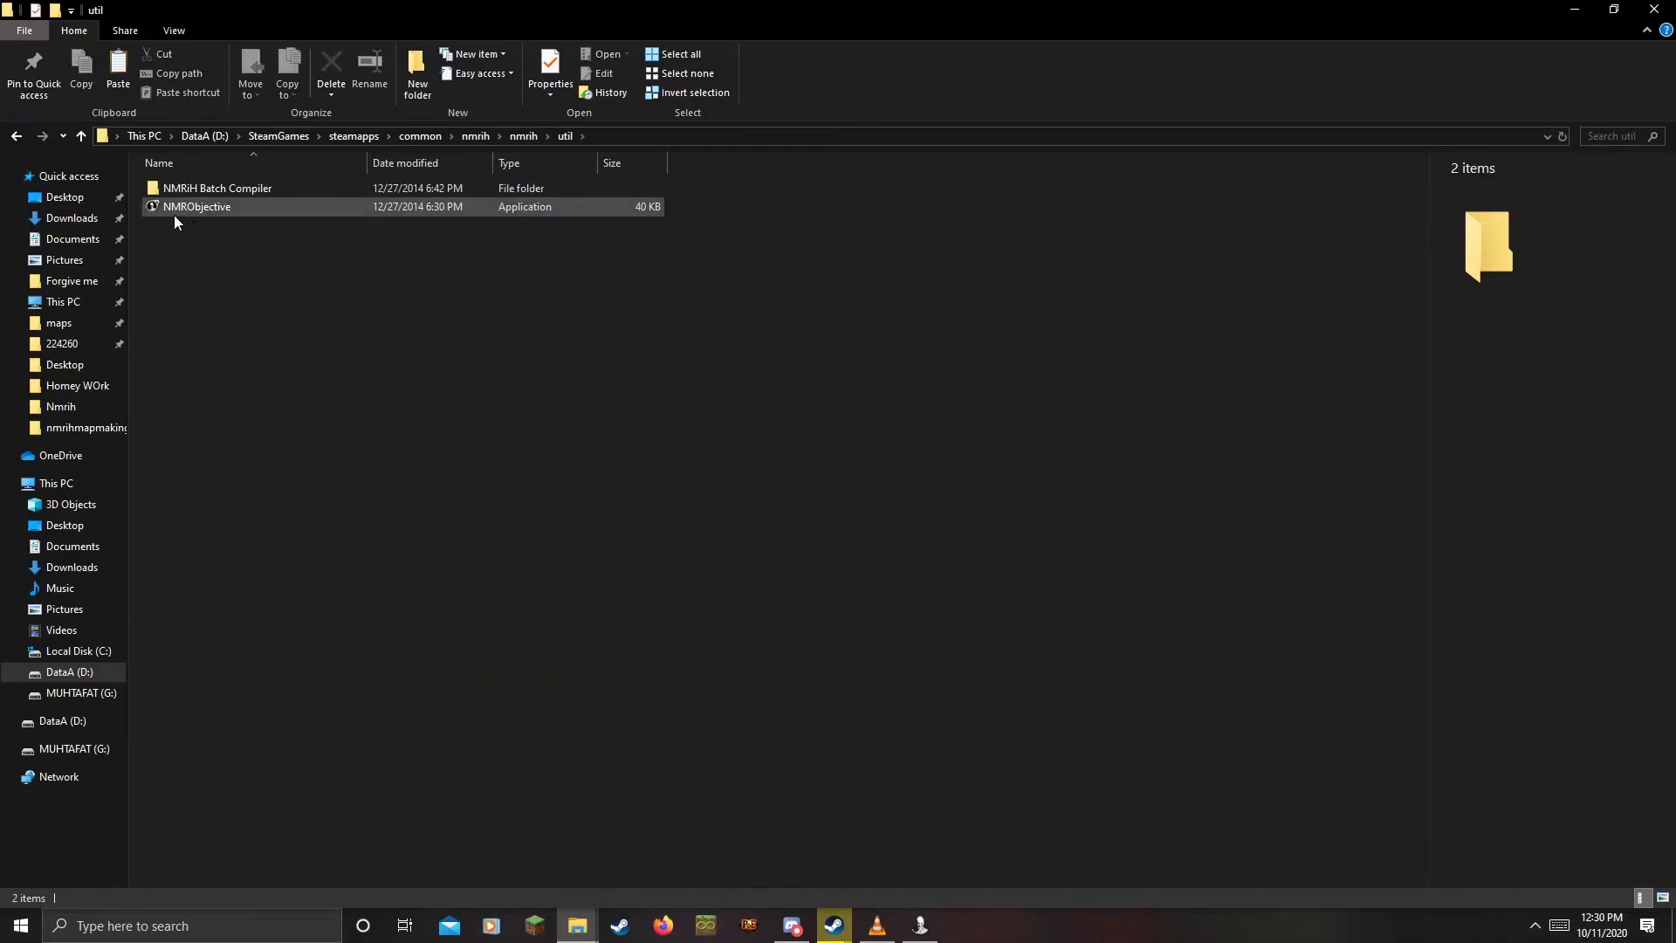
left_click(201, 208)
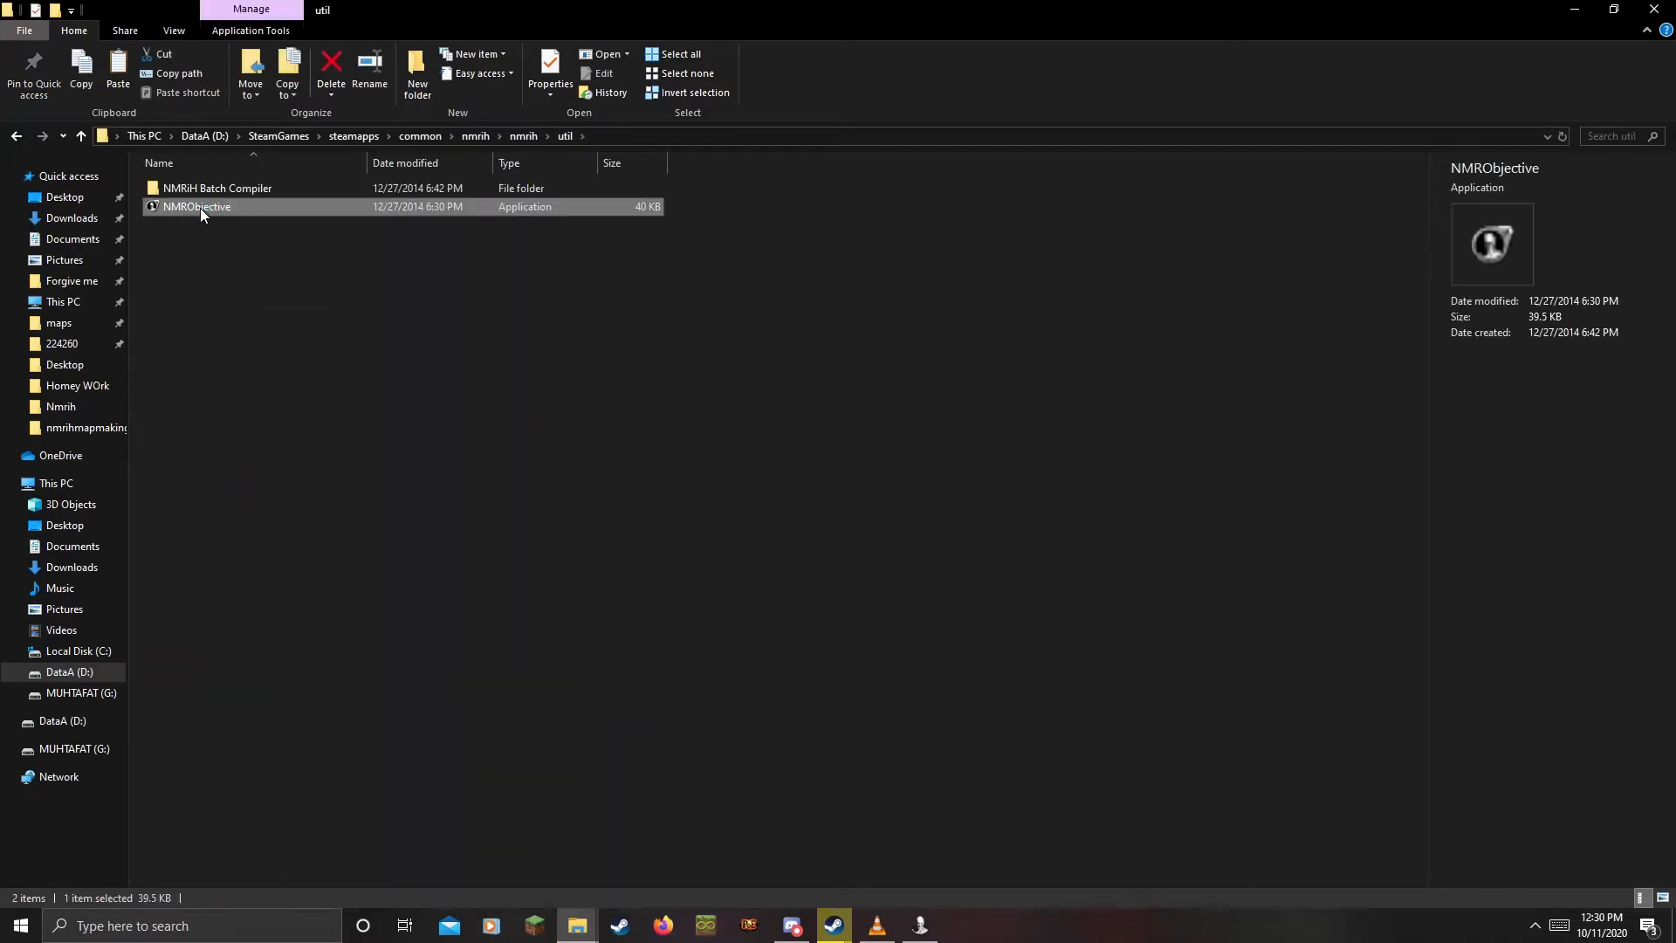
double_click(201, 208)
left_click_drag(453, 84, 811, 233)
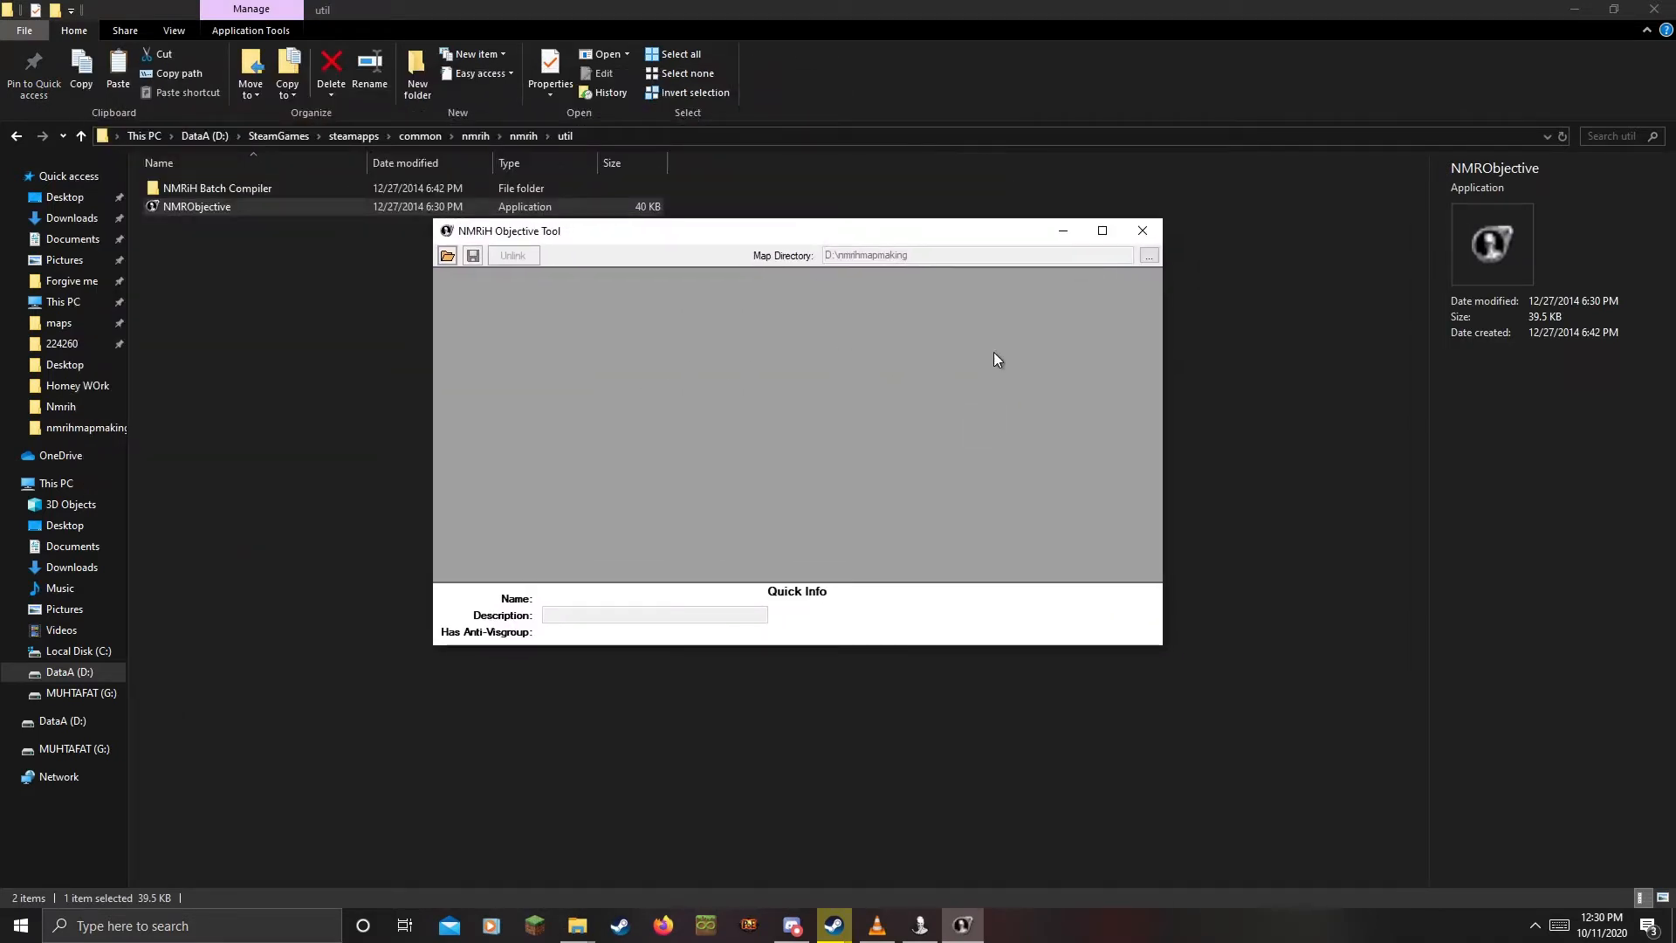
left_click_drag(571, 232, 497, 220)
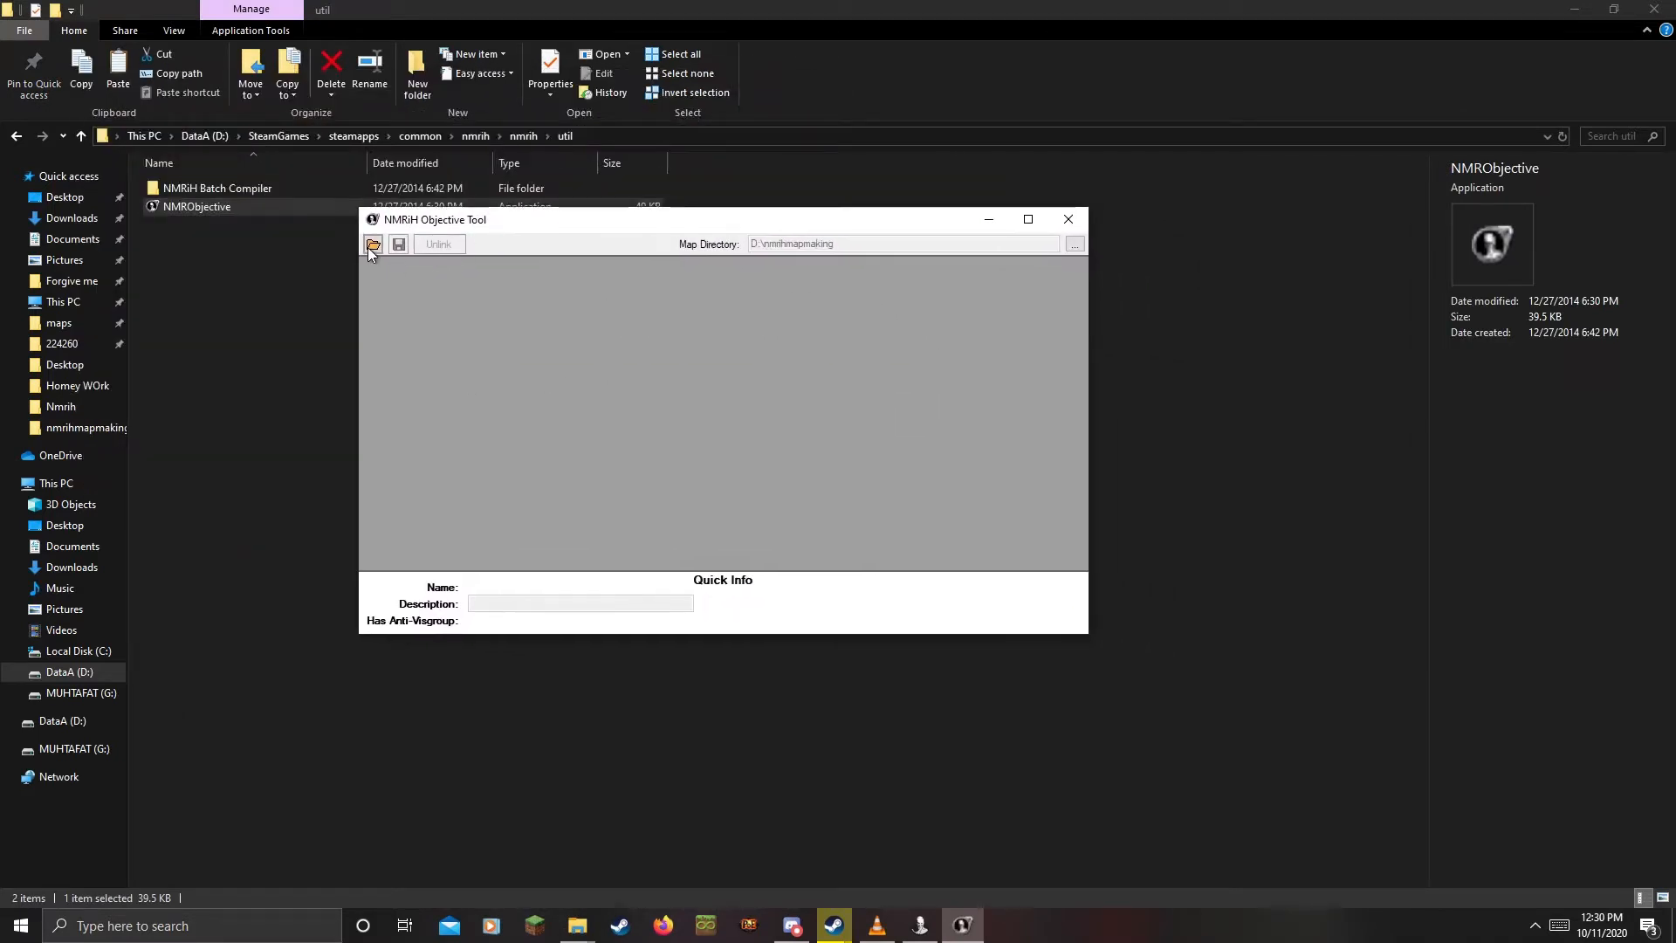
Open objtutorial.vmf from the nmrihmapmaking folder in the Objective Tool
left_click(372, 245)
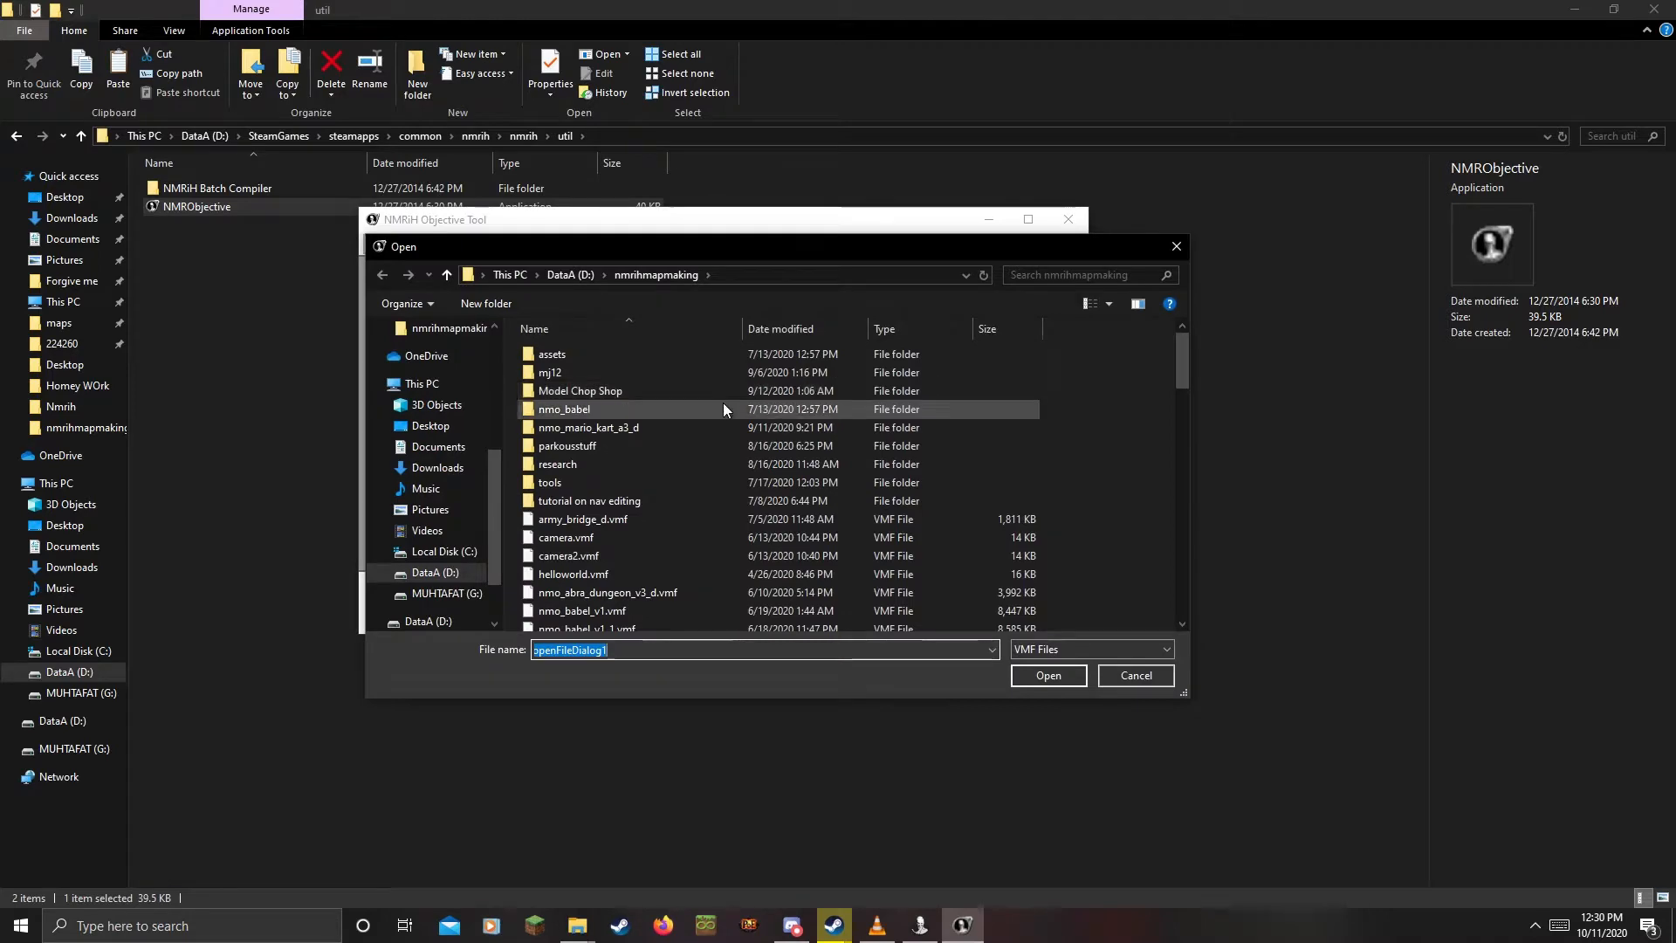
scroll(694, 437, "down", 10)
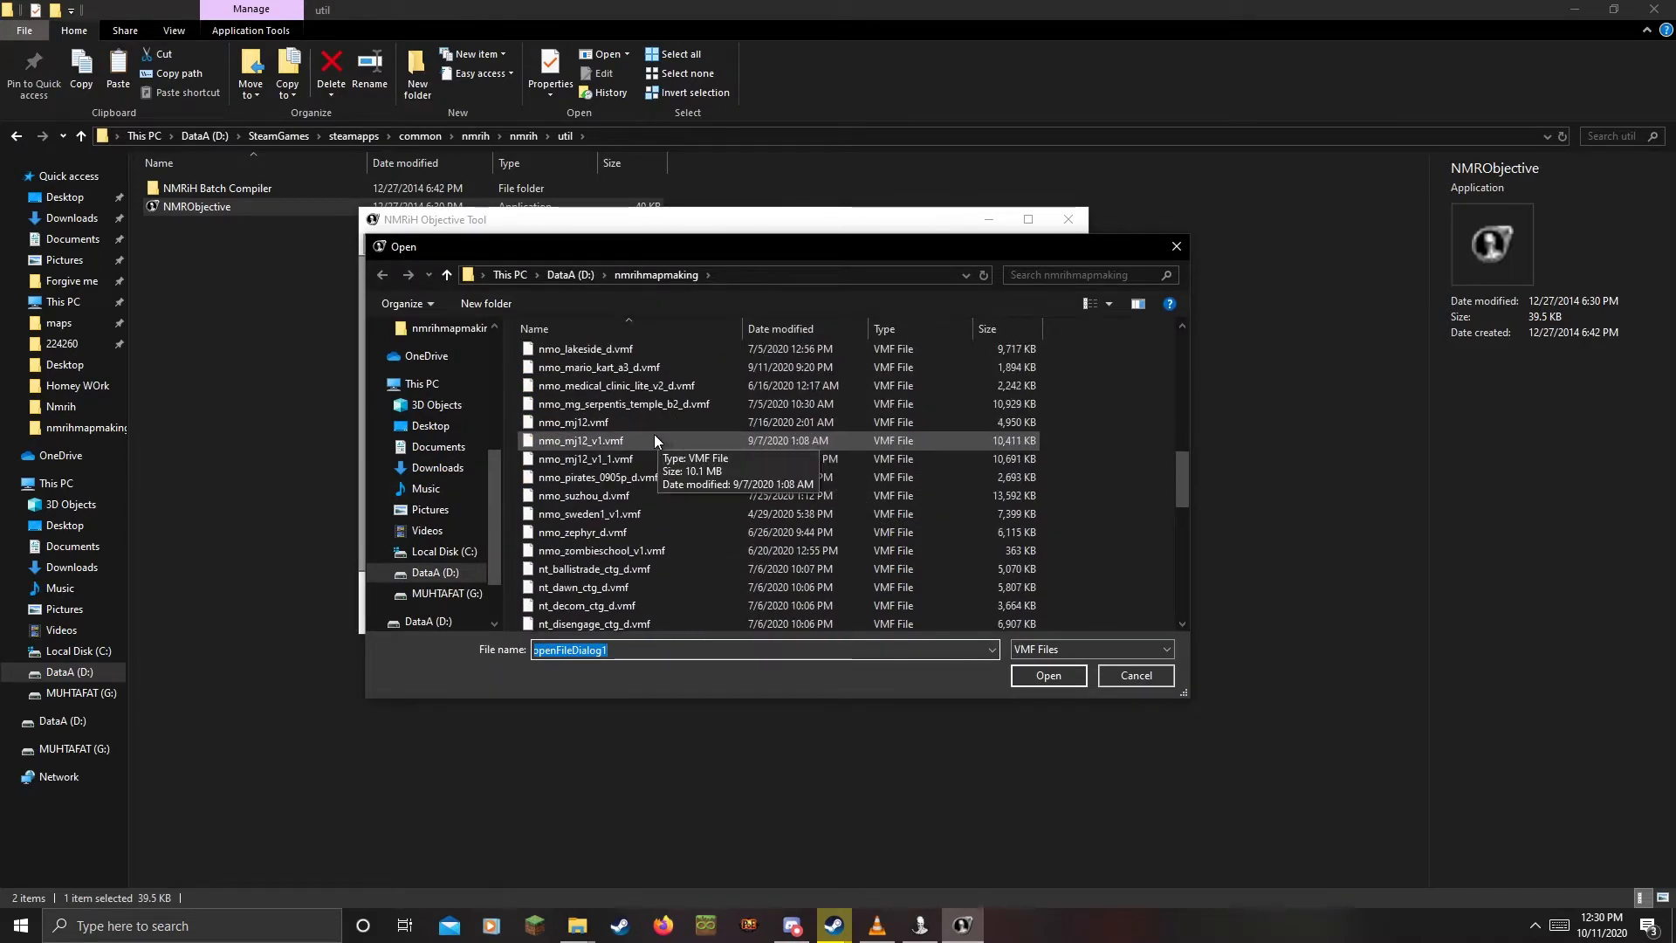
scroll(653, 435, "up", 4)
scroll(652, 440, "down", 10)
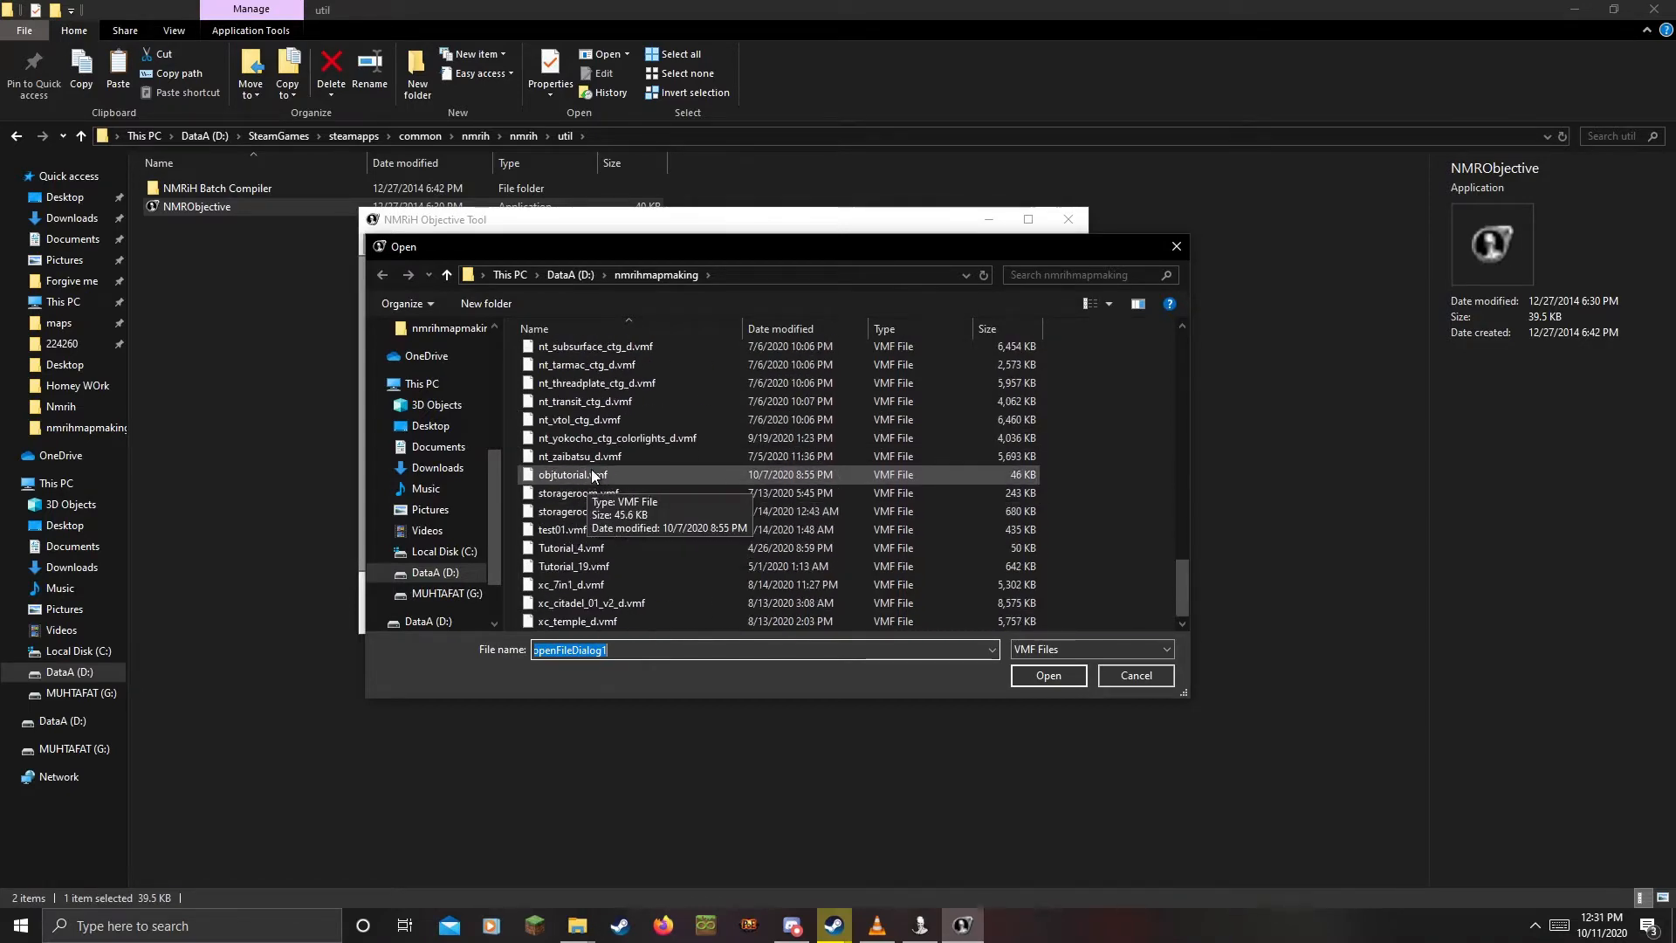
double_click(592, 475)
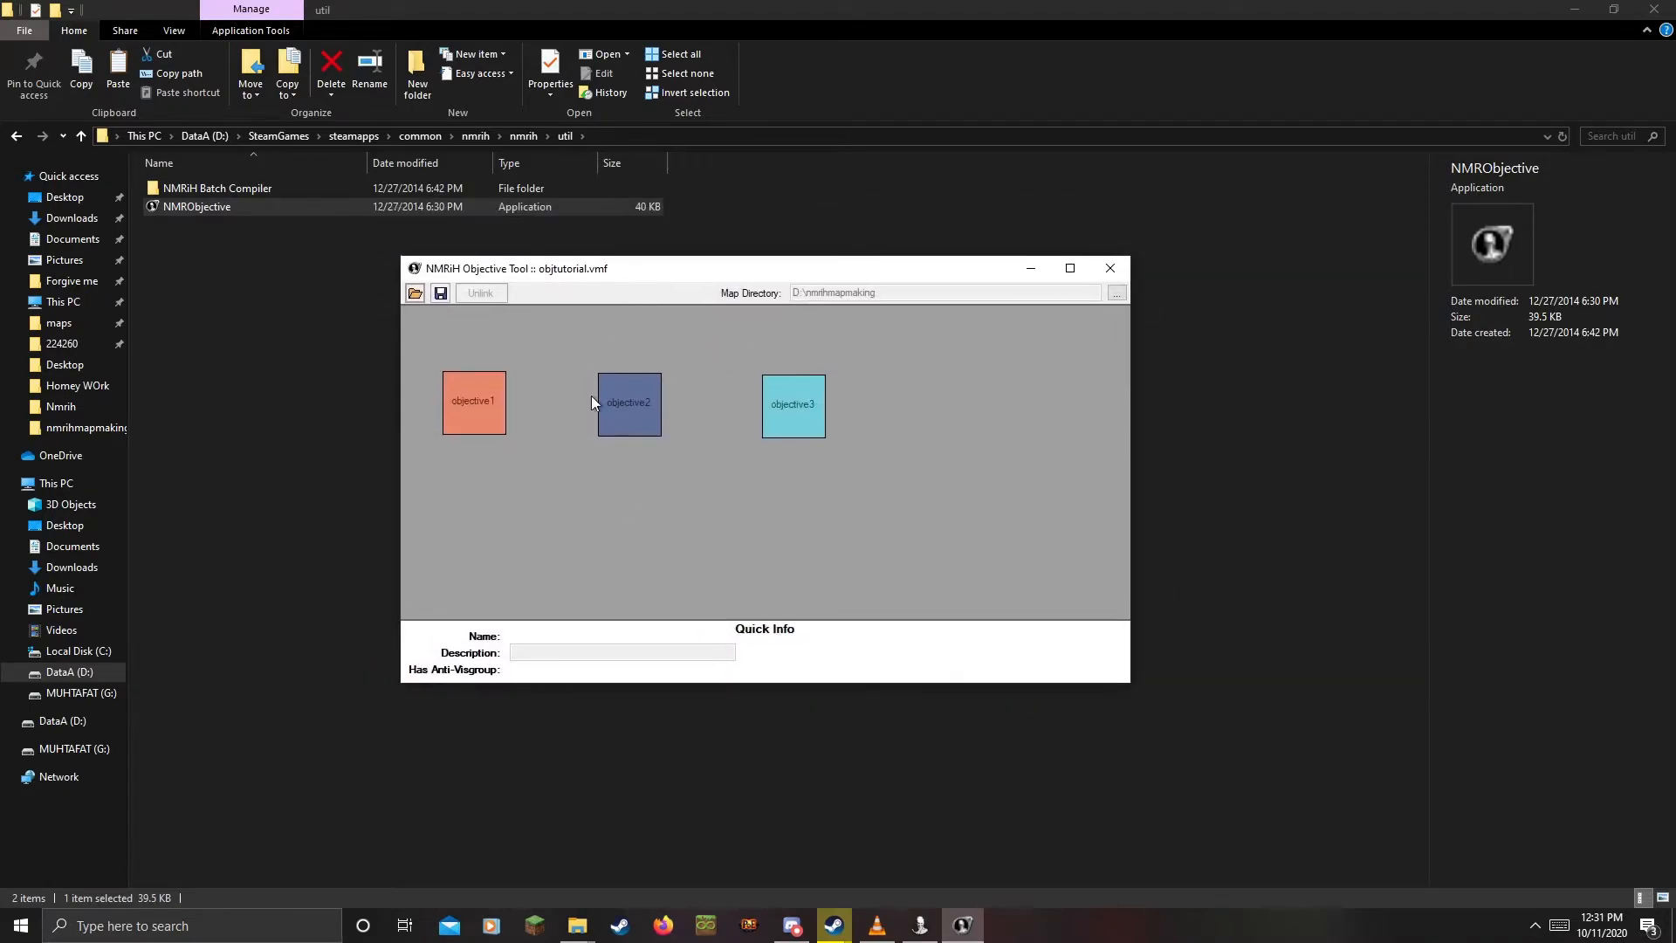
Check objective1 and objective2 details and arrange the three objective boxes in a row
left_click(622, 399)
left_click_drag(762, 433, 773, 409)
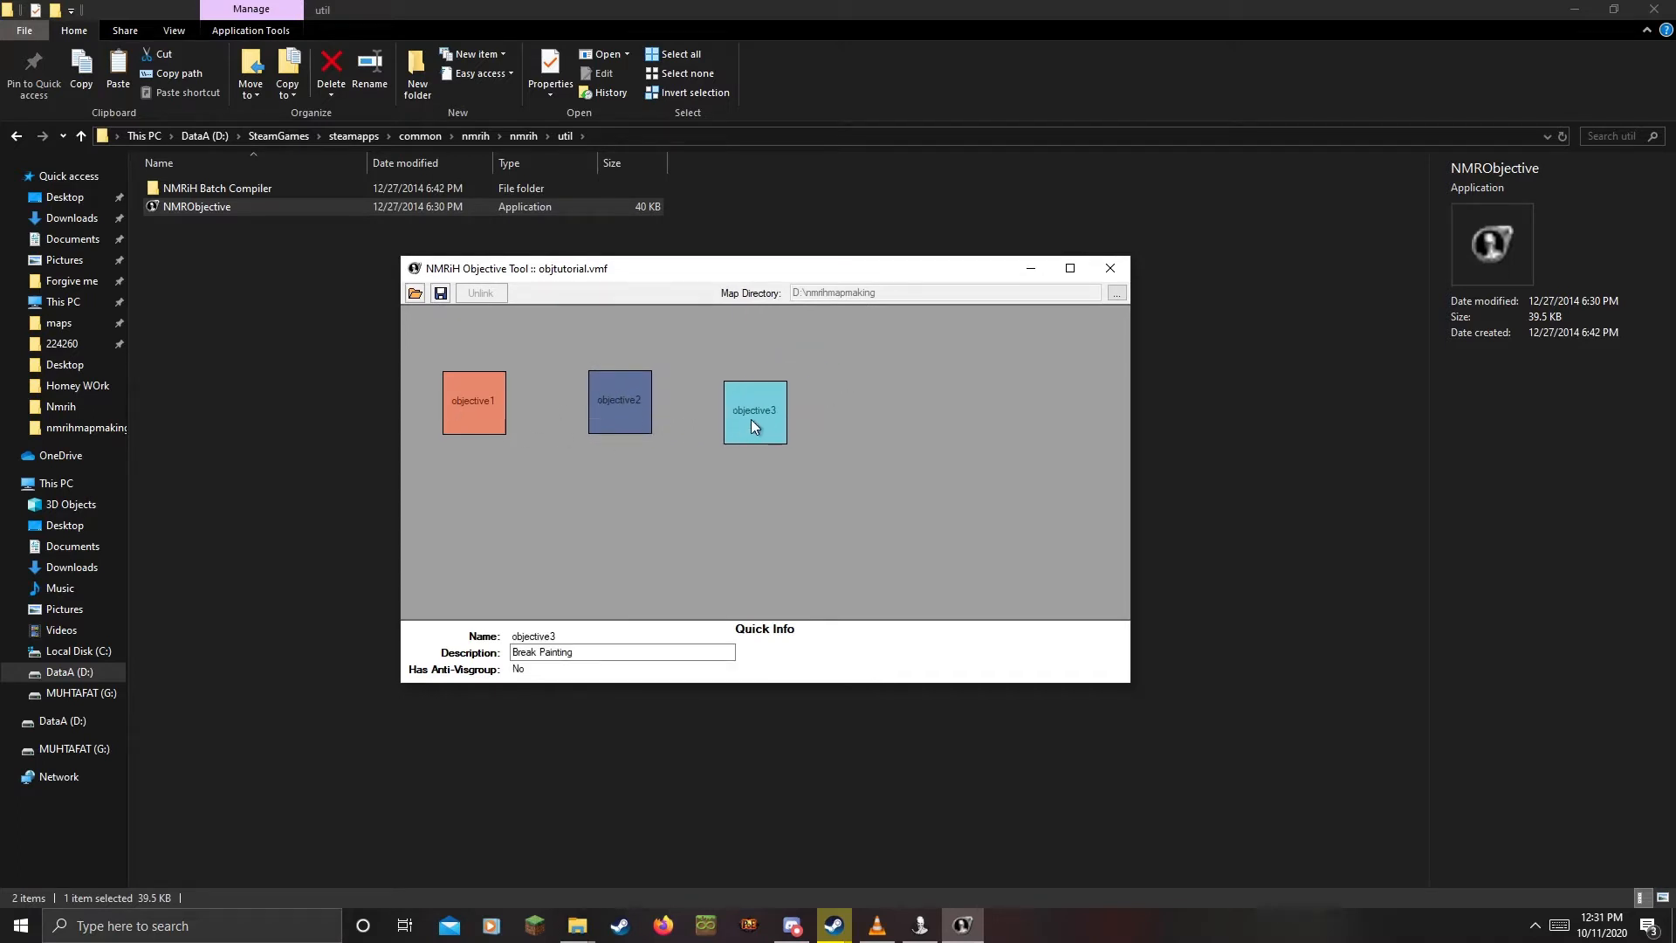
left_click(503, 415)
left_click(609, 425)
left_click(747, 401)
left_click(914, 496)
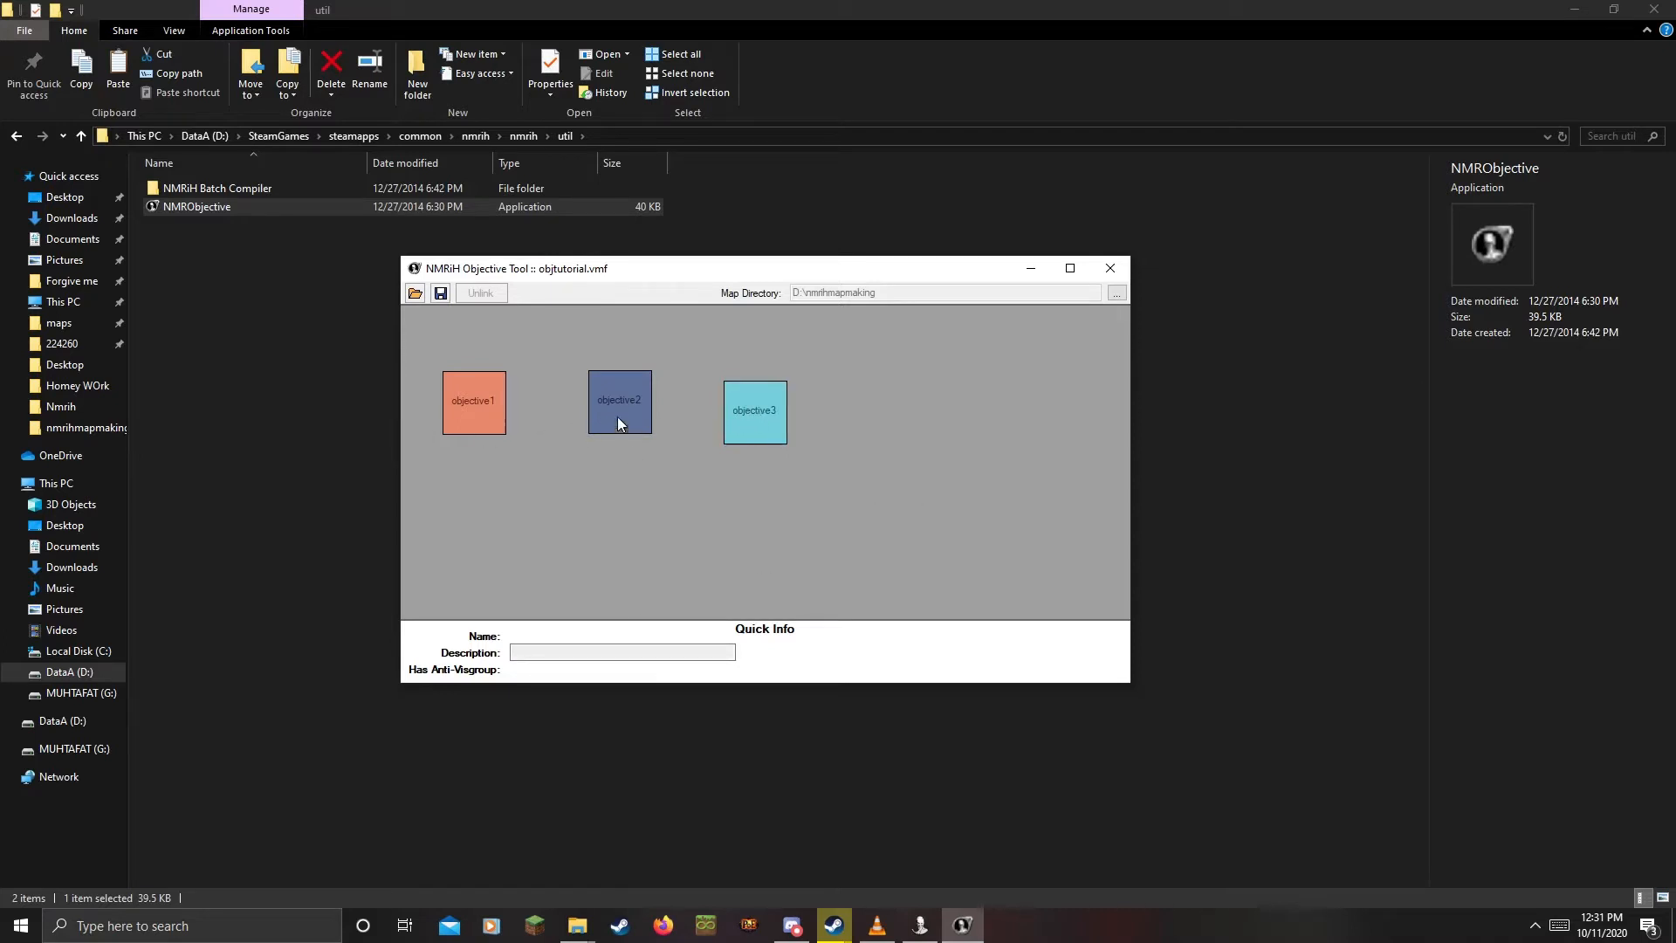
left_click_drag(618, 417, 592, 415)
left_click_drag(753, 436, 749, 416)
left_click_drag(567, 416, 578, 410)
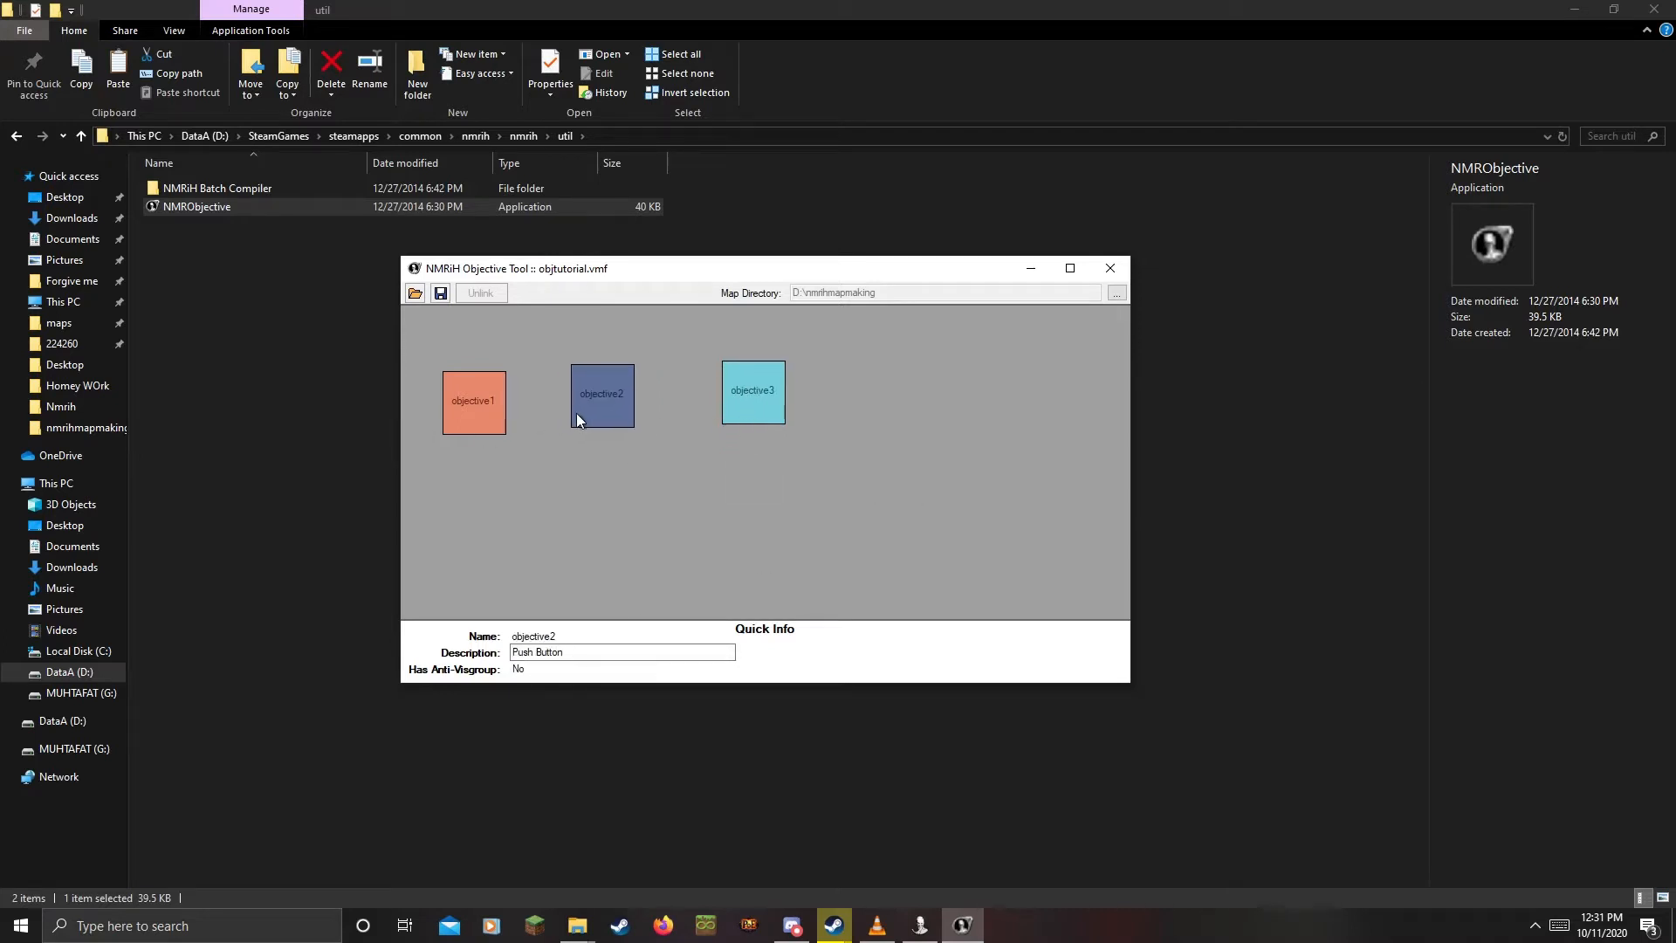
left_click_drag(739, 397, 756, 407)
left_click(629, 464)
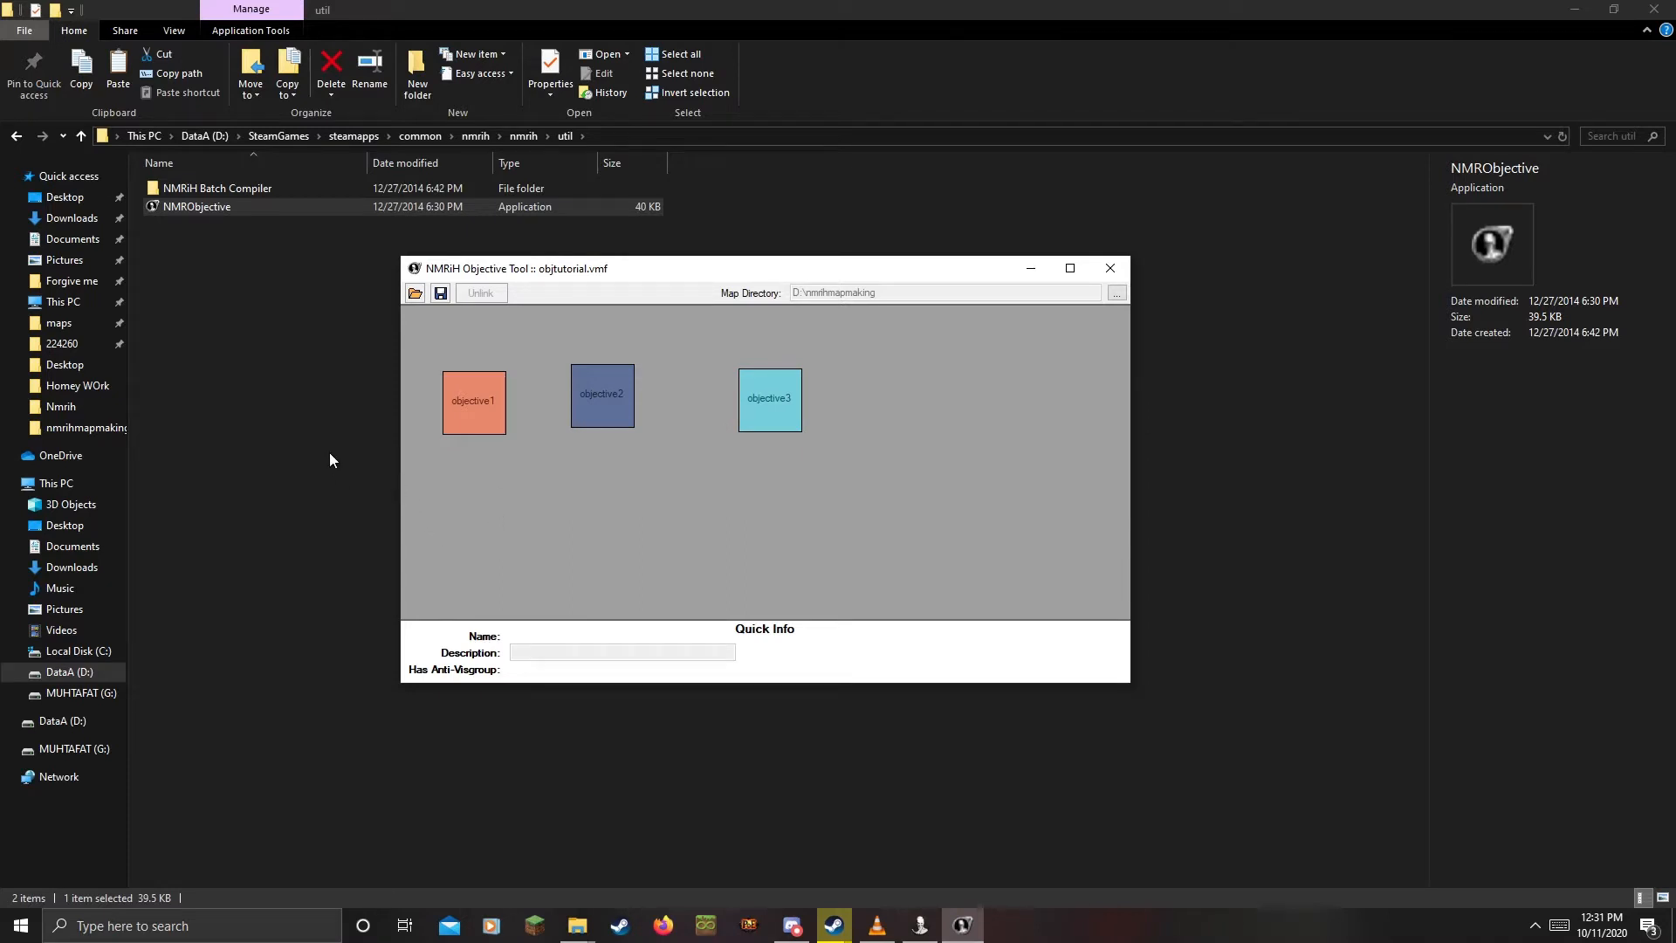
Link objective1 → objective2 → objective3, save the settings and confirm the message
left_click(484, 413)
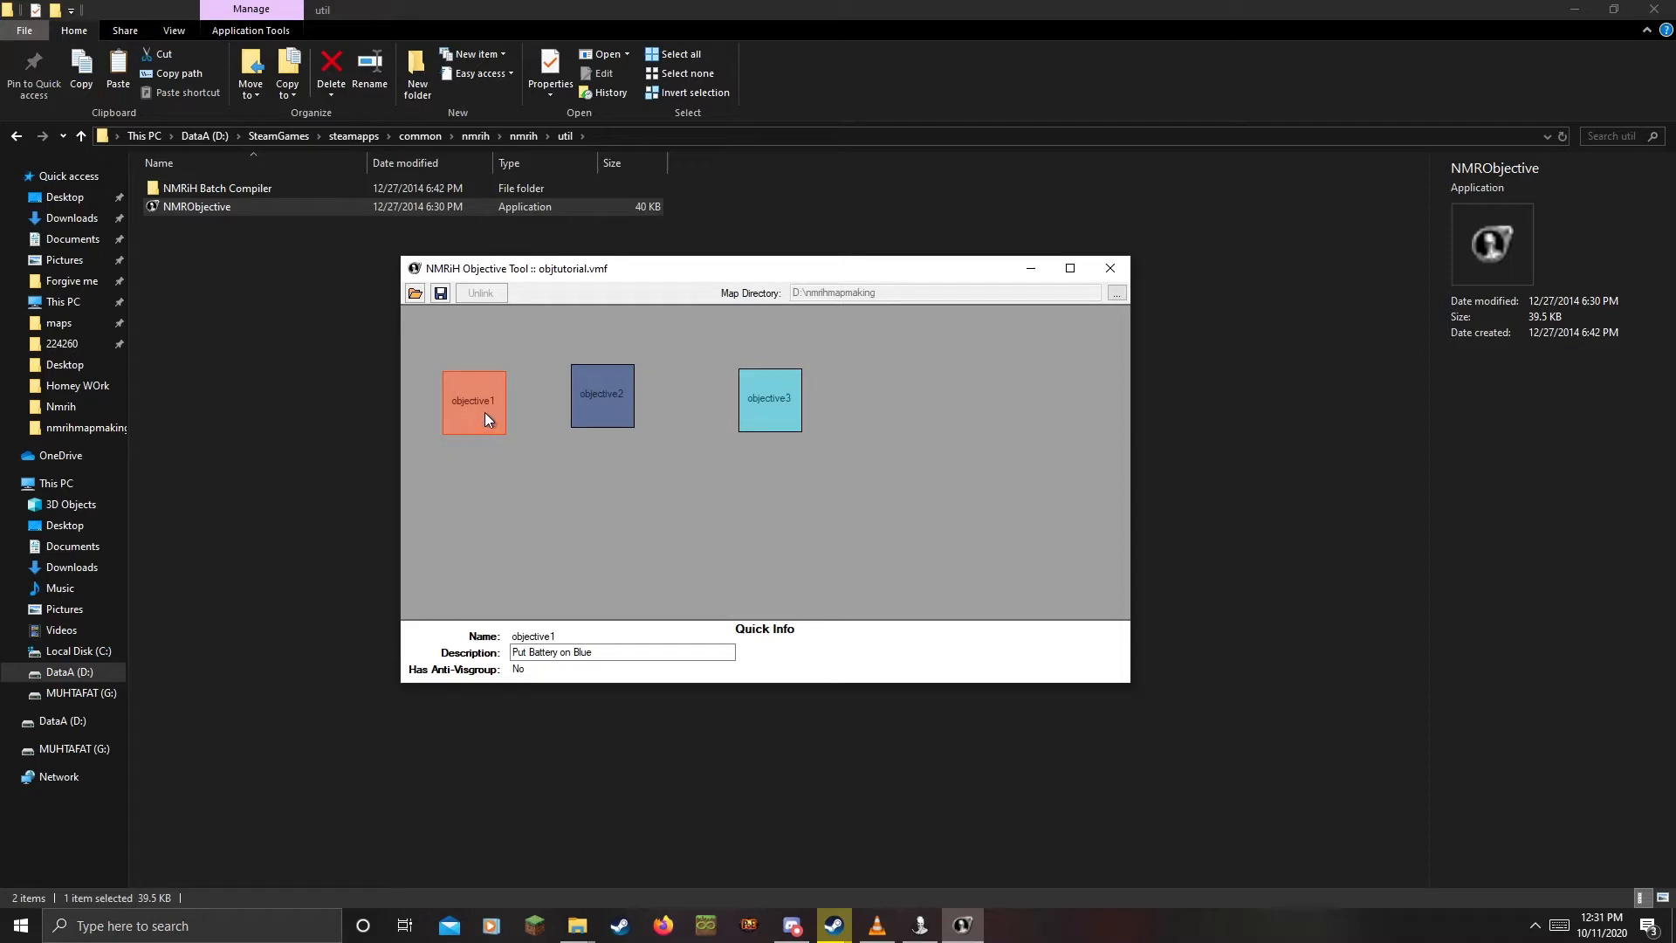
left_click_drag(478, 414, 603, 394)
left_click(602, 389)
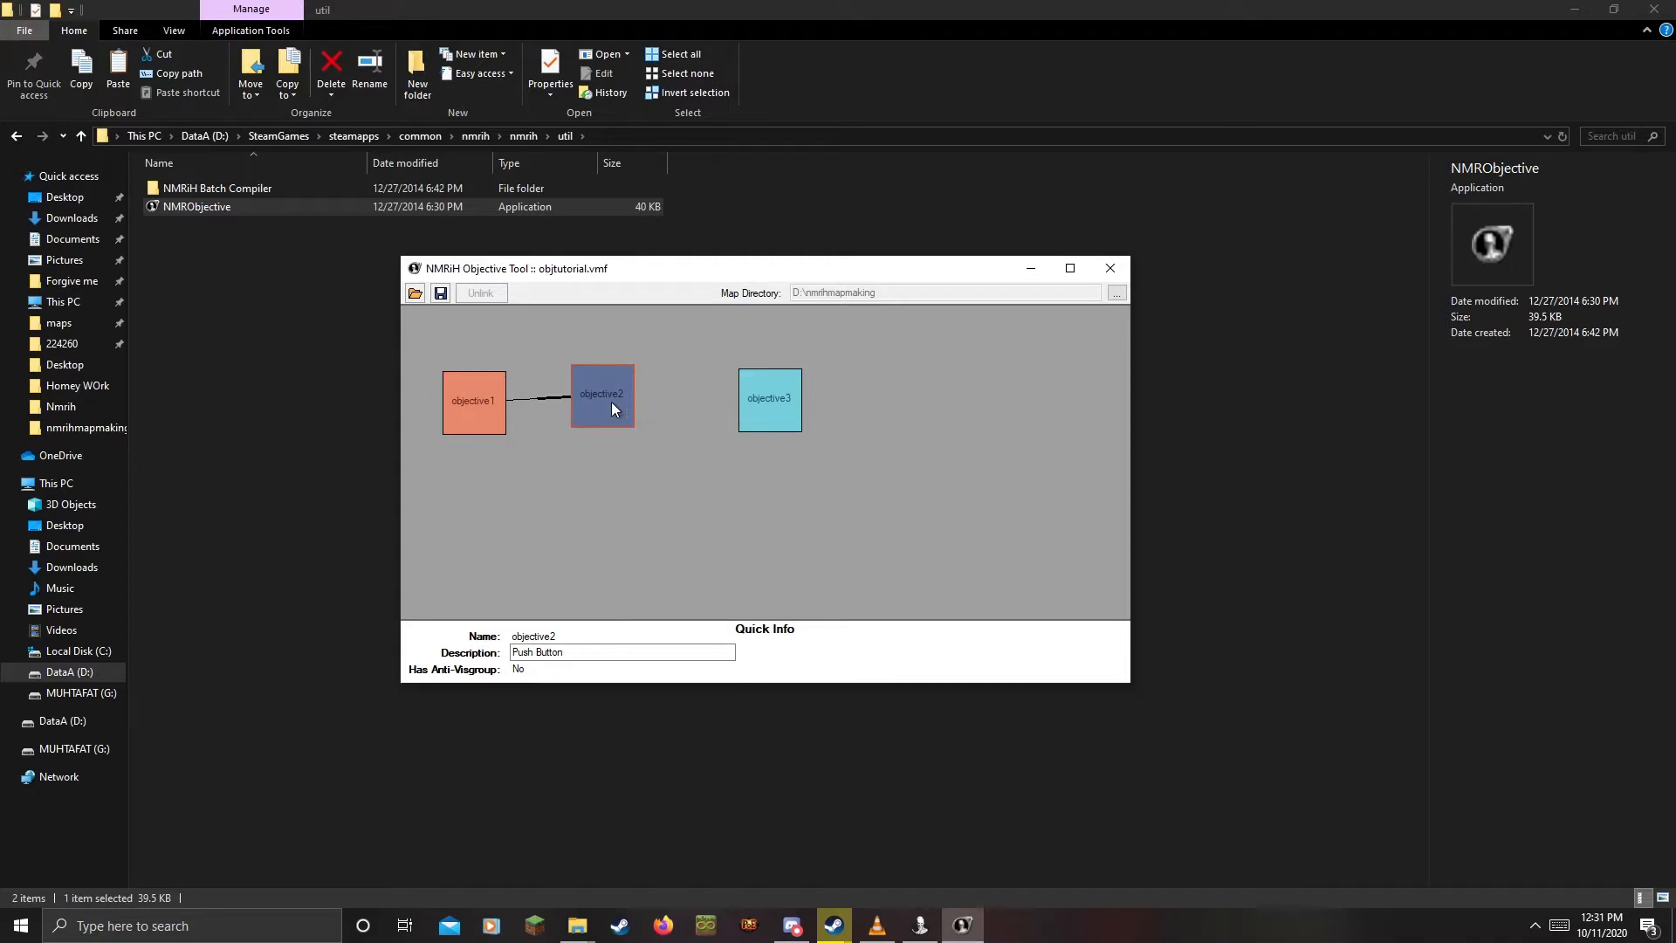
left_click_drag(602, 395, 769, 396)
left_click(741, 476)
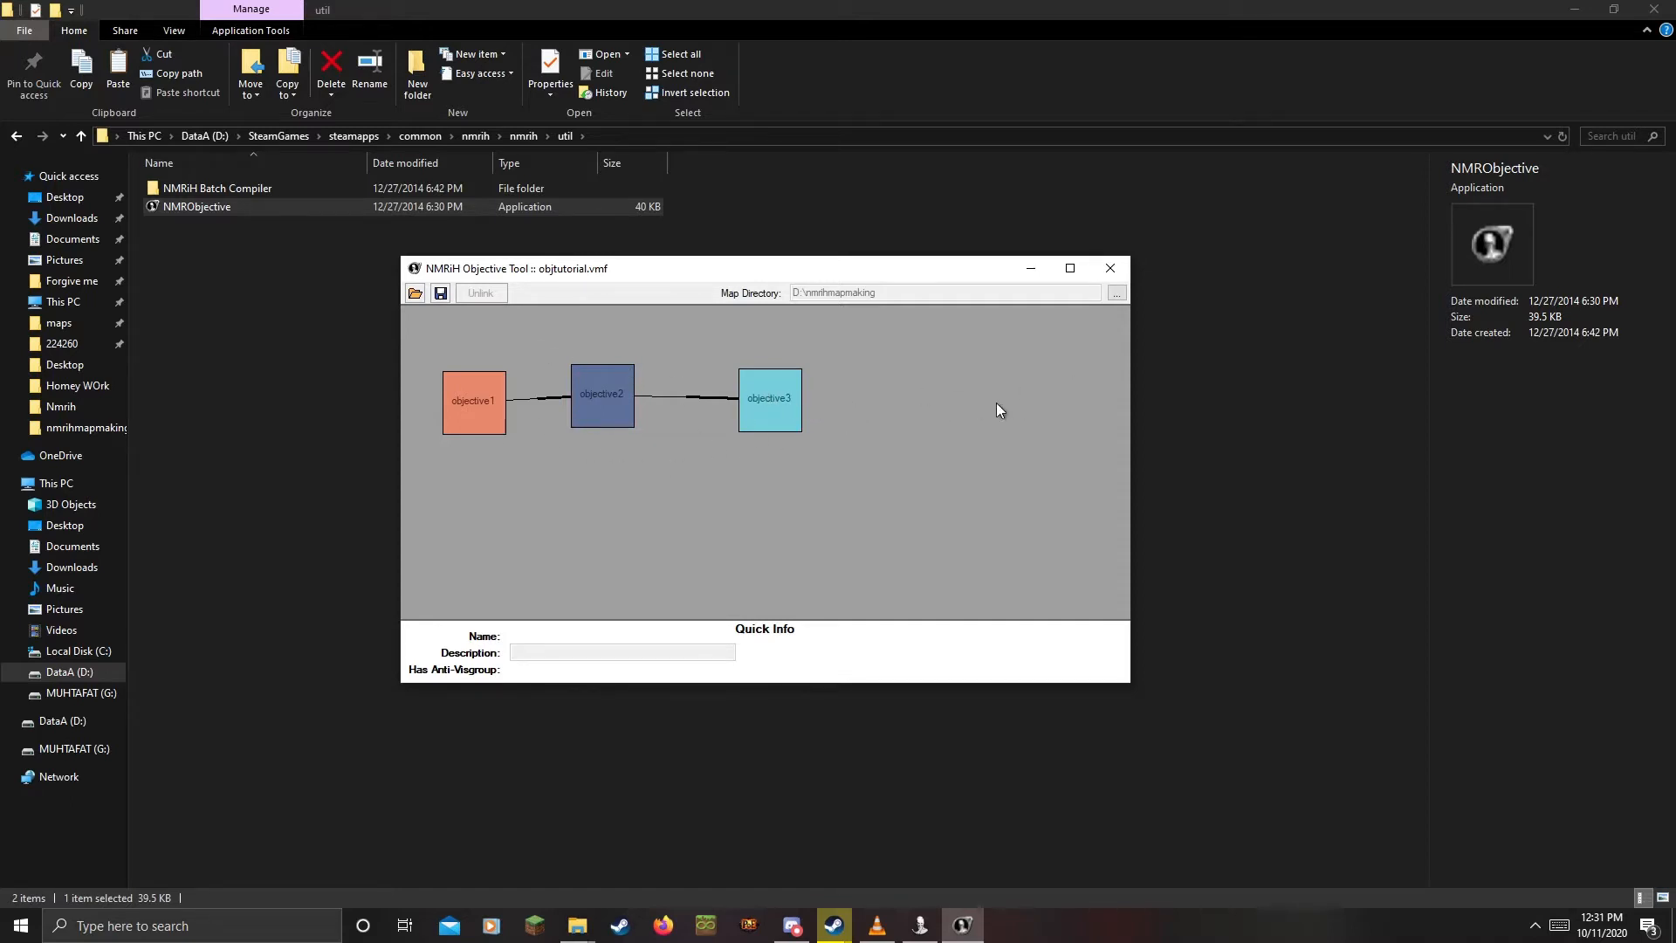
left_click(440, 295)
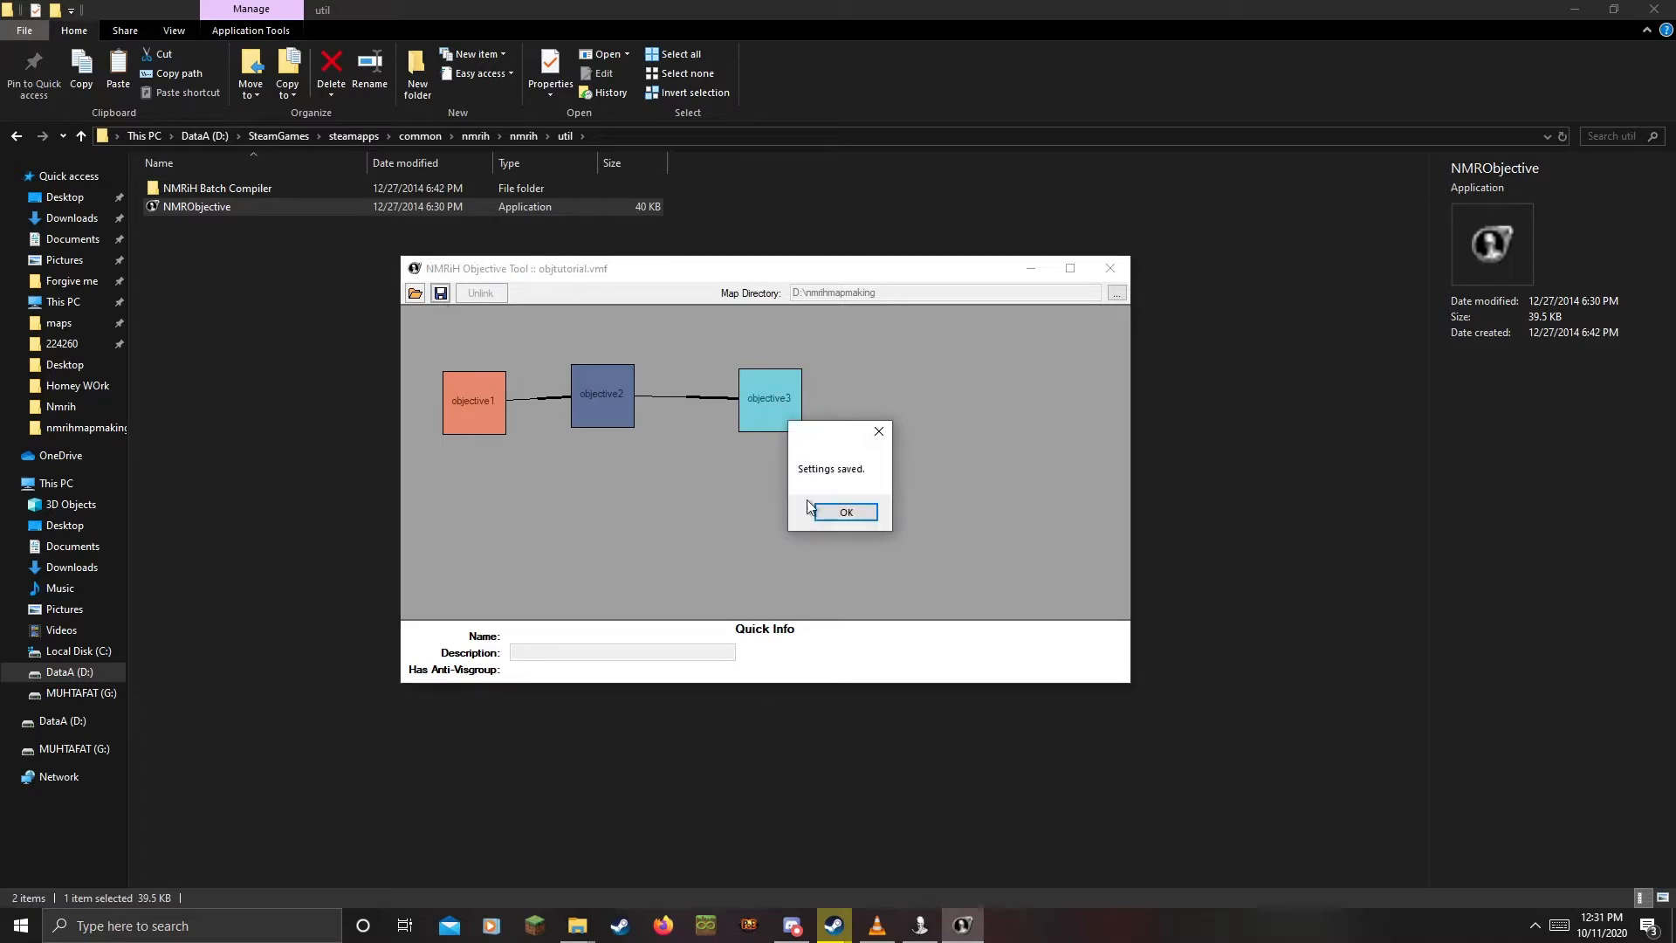
left_click(854, 518)
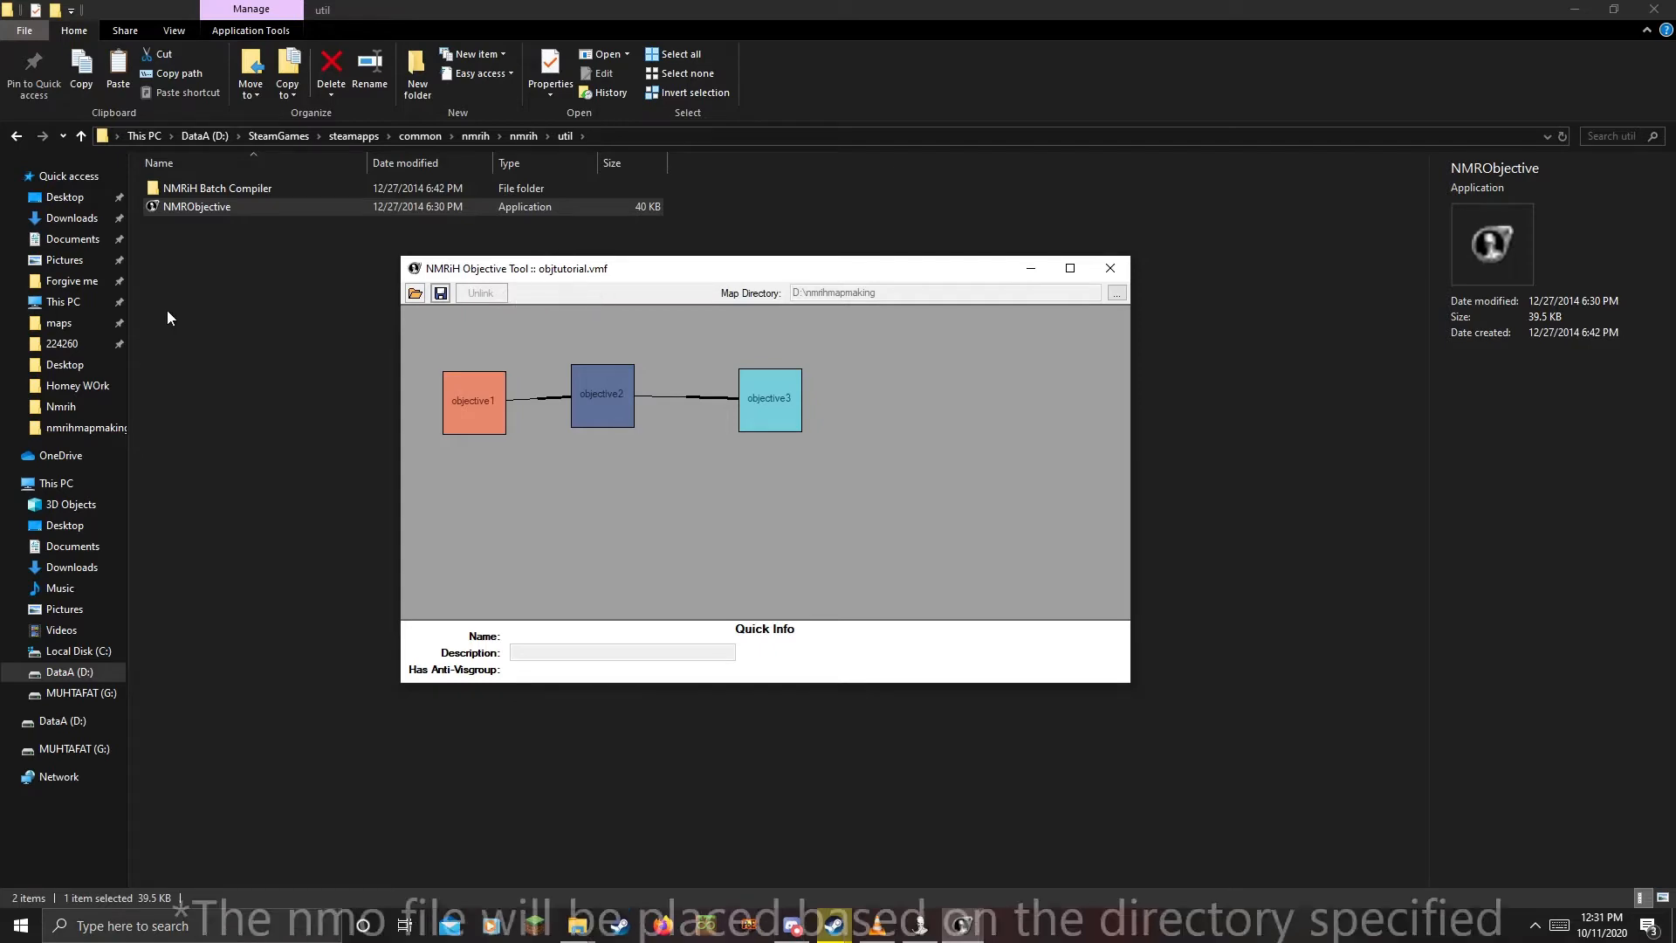
Select objtutorial.nmo in the nmrihmapmaking folder for copying
left_click(71, 435)
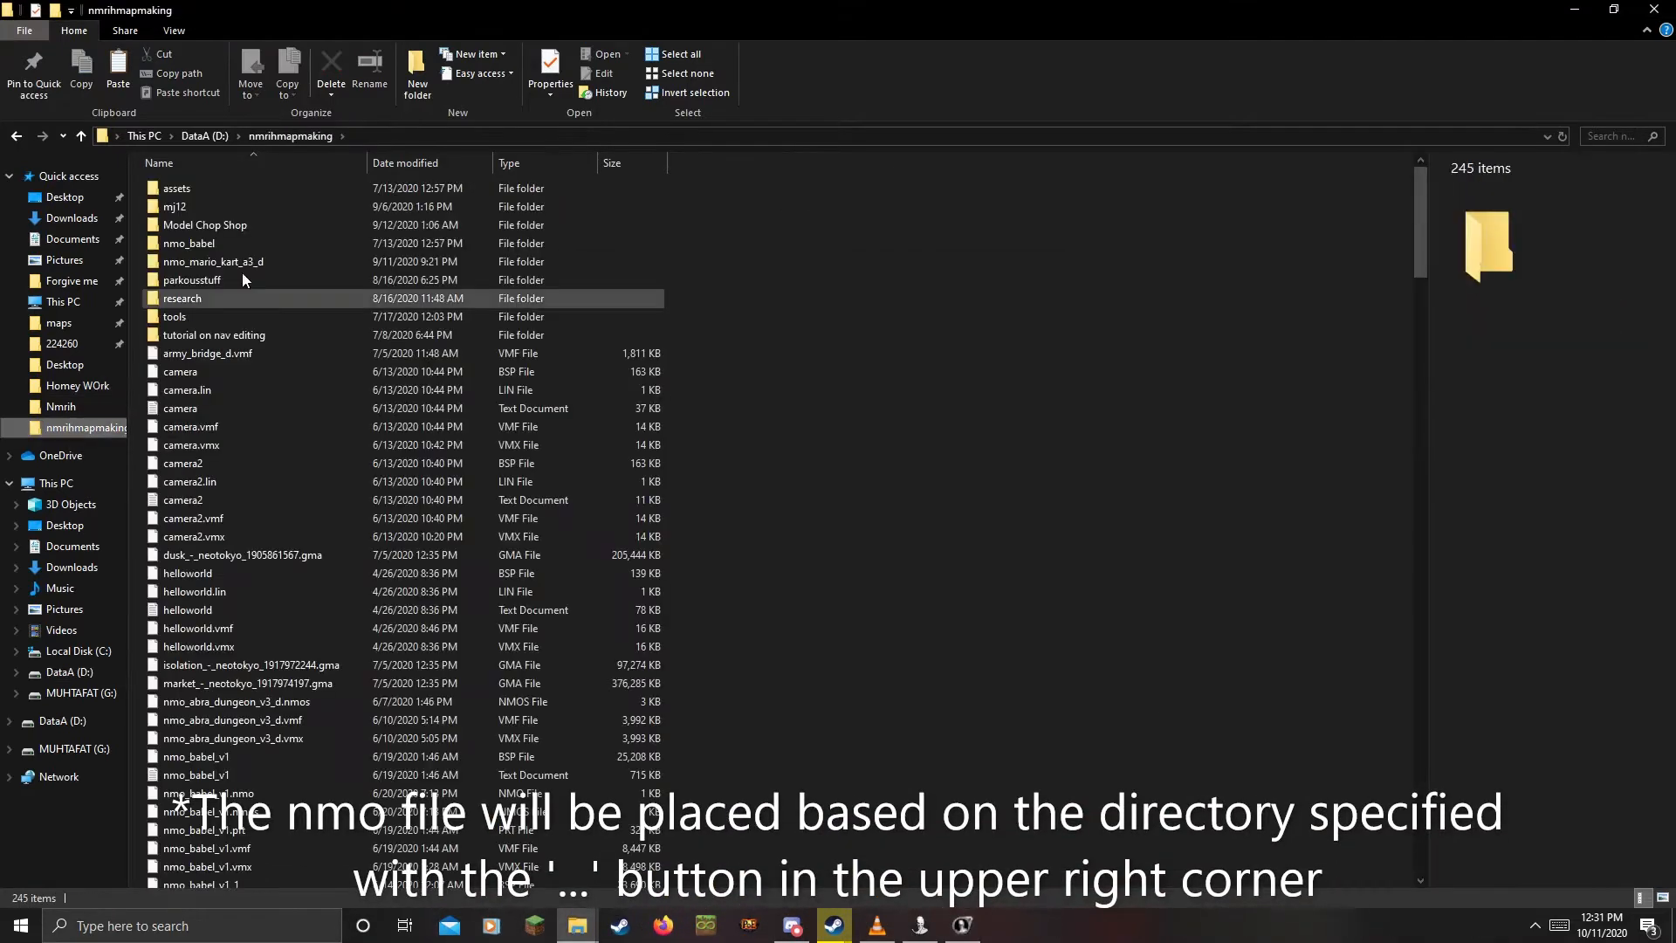
scroll(364, 442, "down", 20)
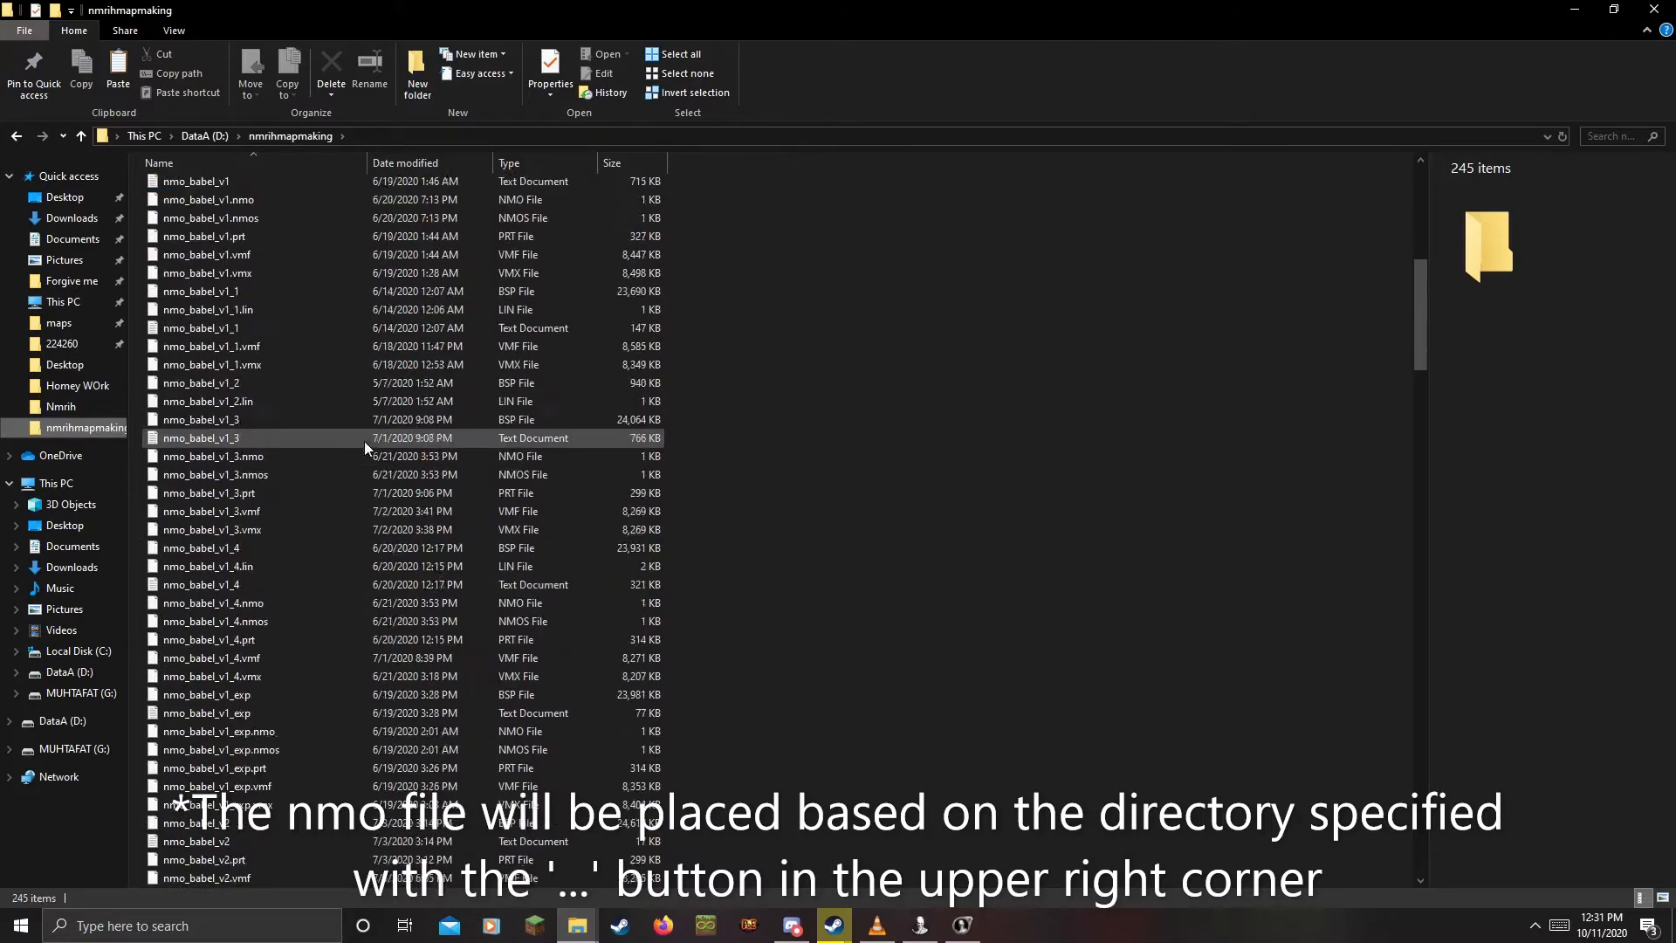
scroll(239, 410, "down", 20)
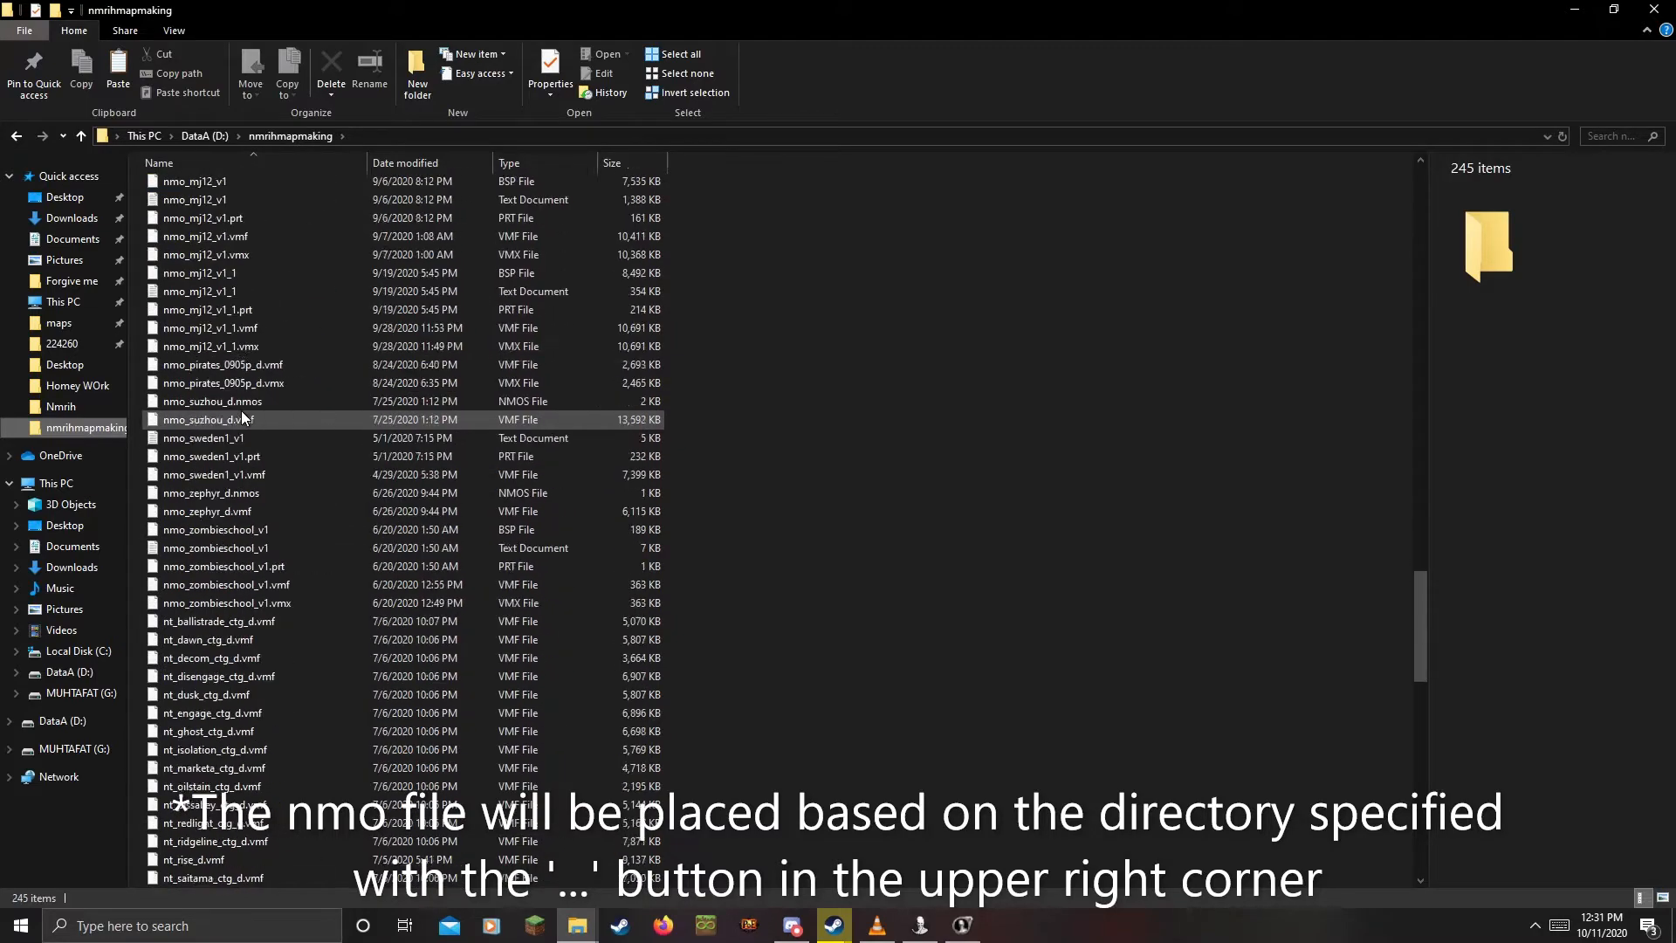
scroll(232, 417, "down", 2)
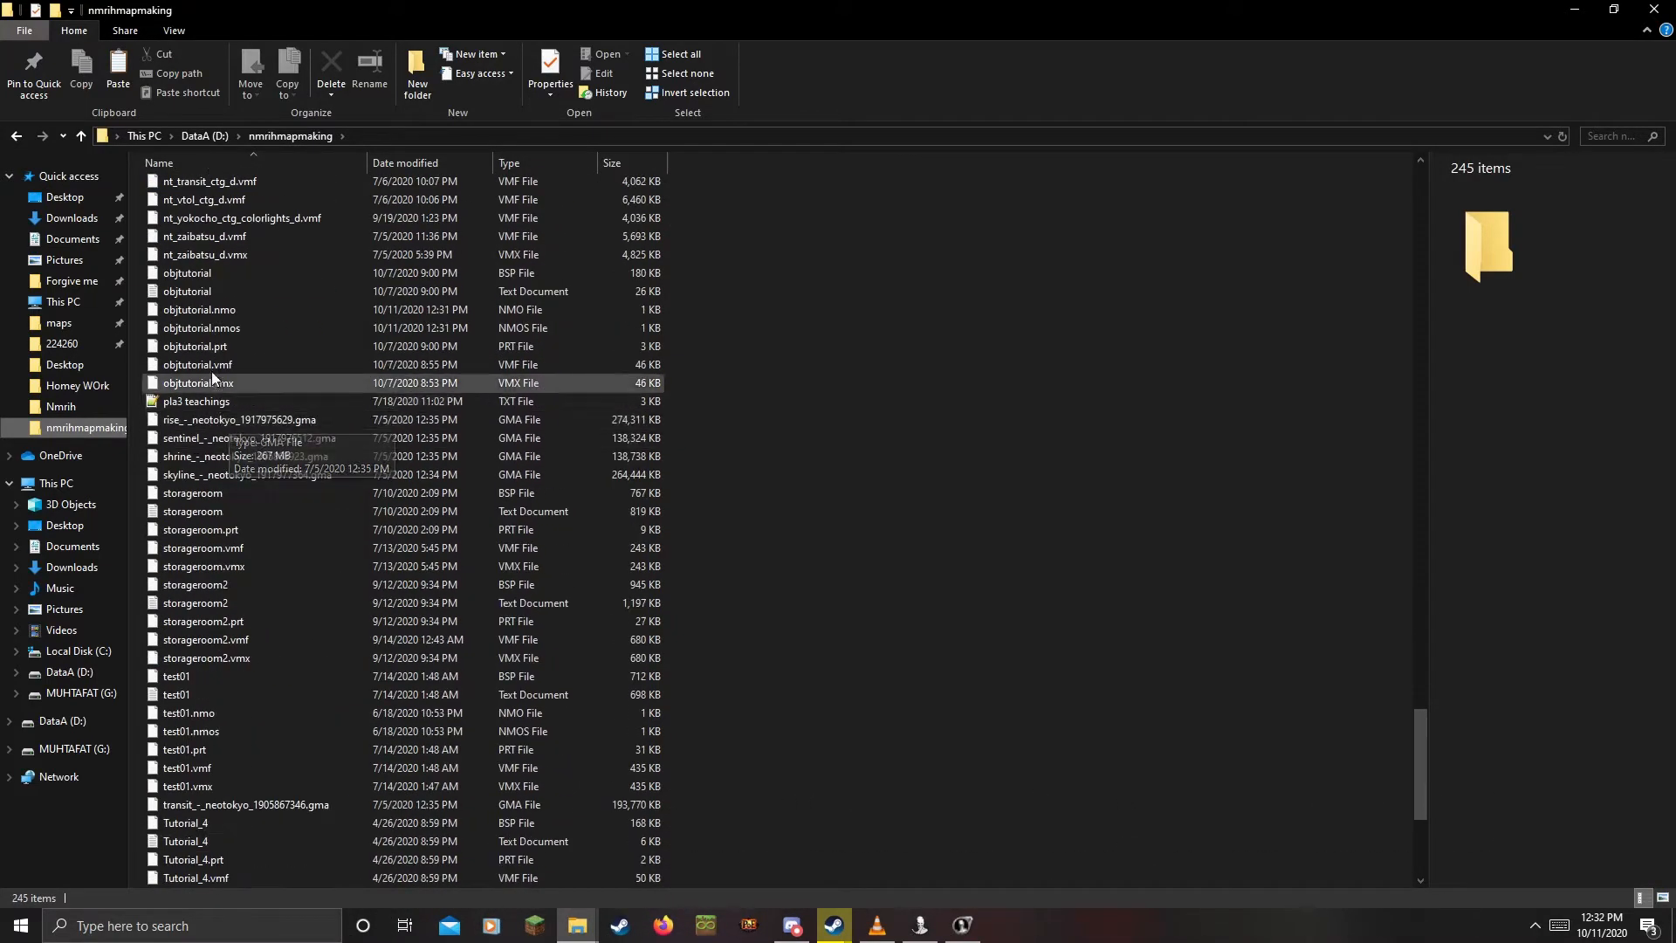
left_click(217, 310)
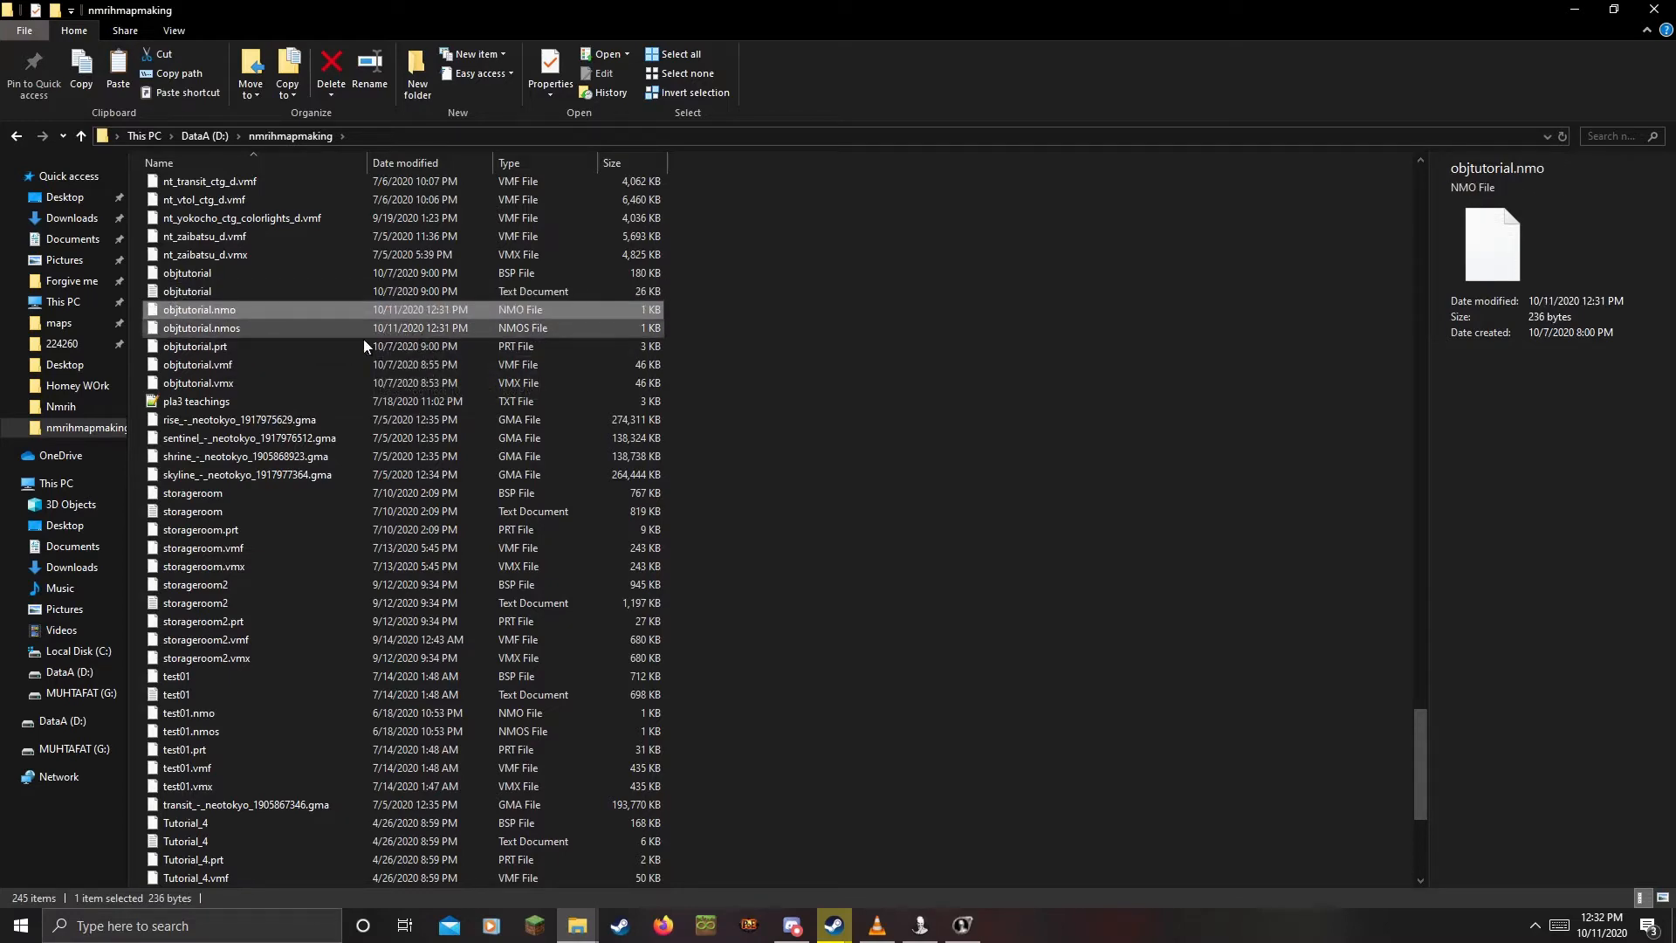
Paste objtutorial.nmo into the game's nmrih\maps folder
left_click(59, 322)
scroll(824, 434, "down", 5)
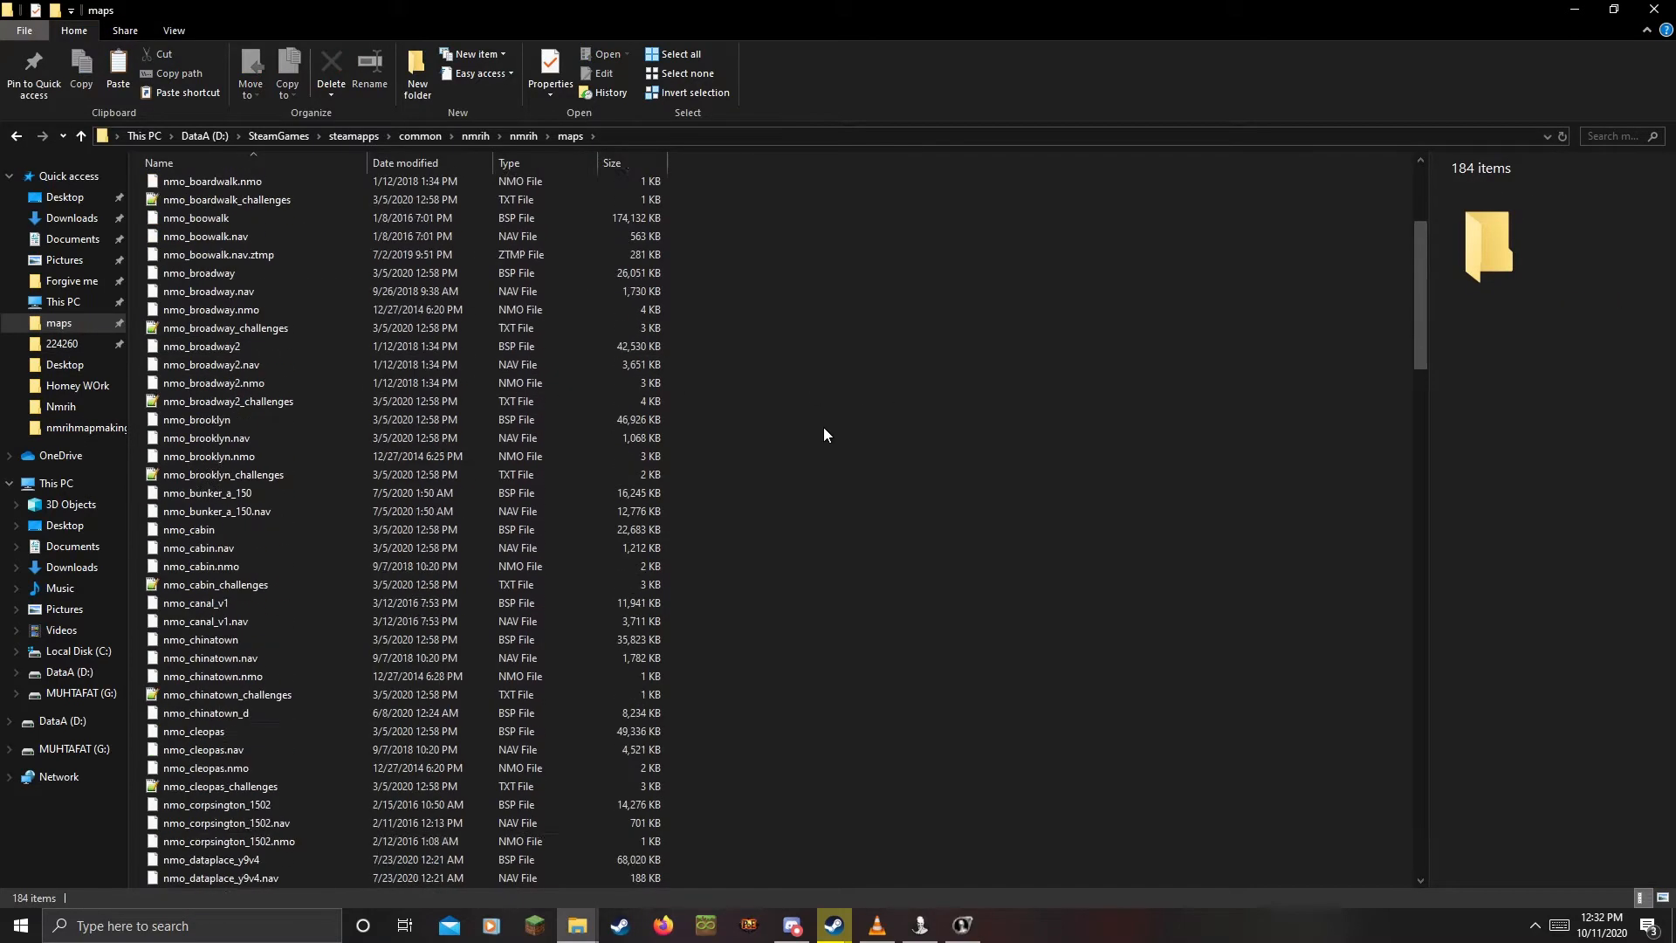
scroll(824, 434, "down", 15)
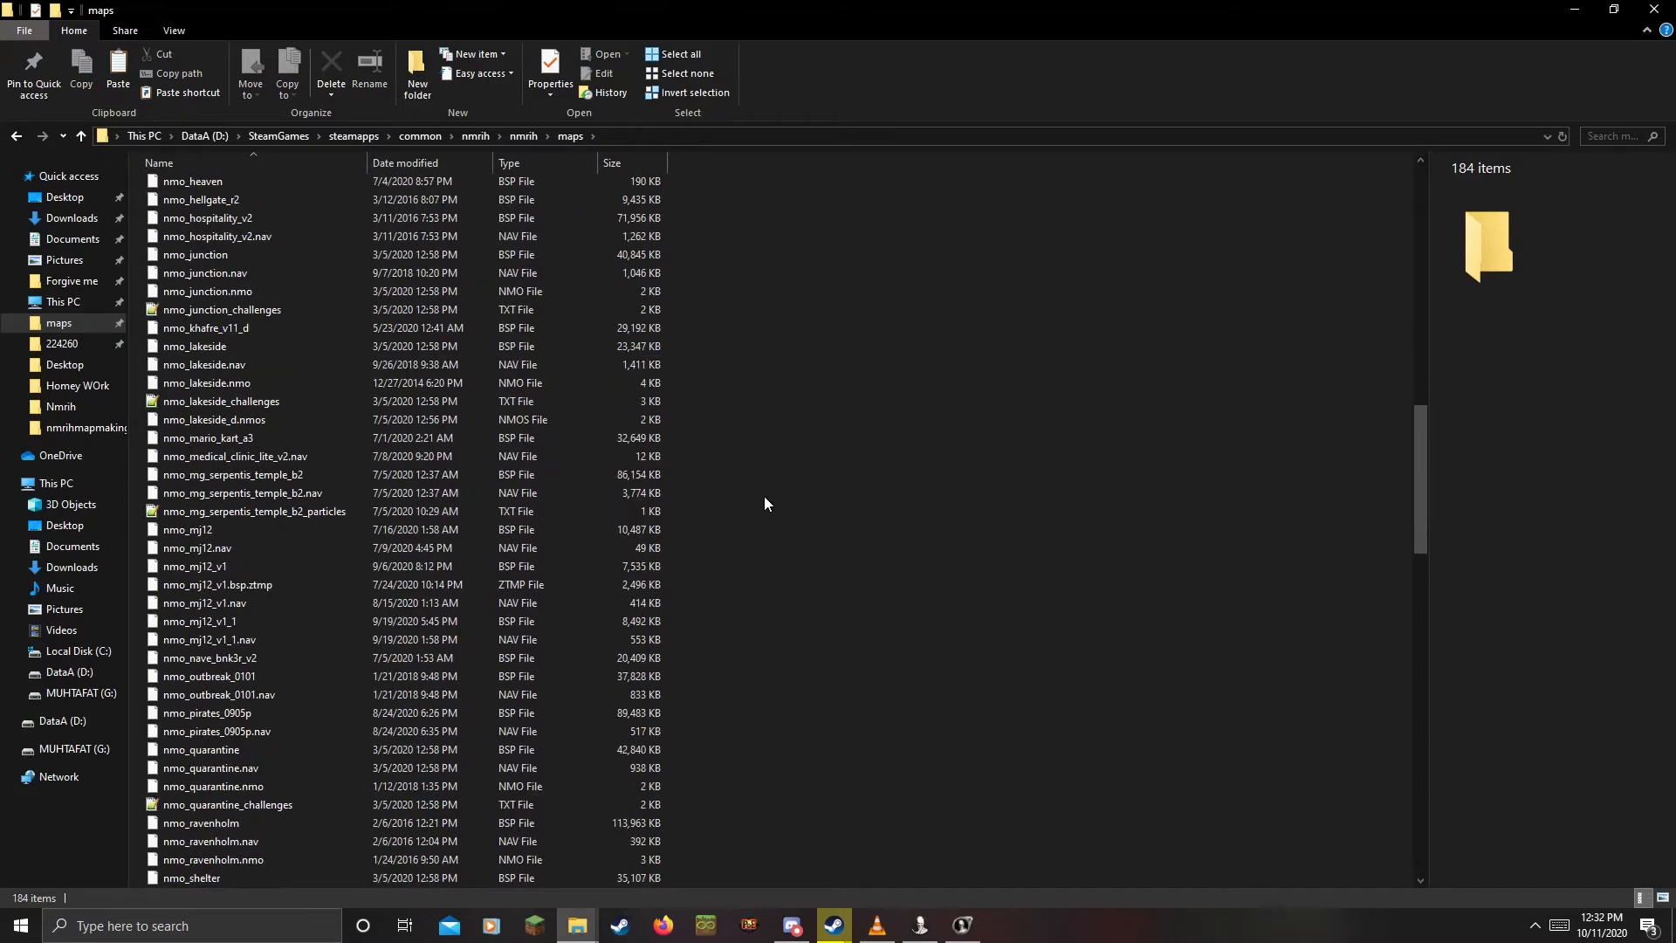
scroll(765, 504, "down", 20)
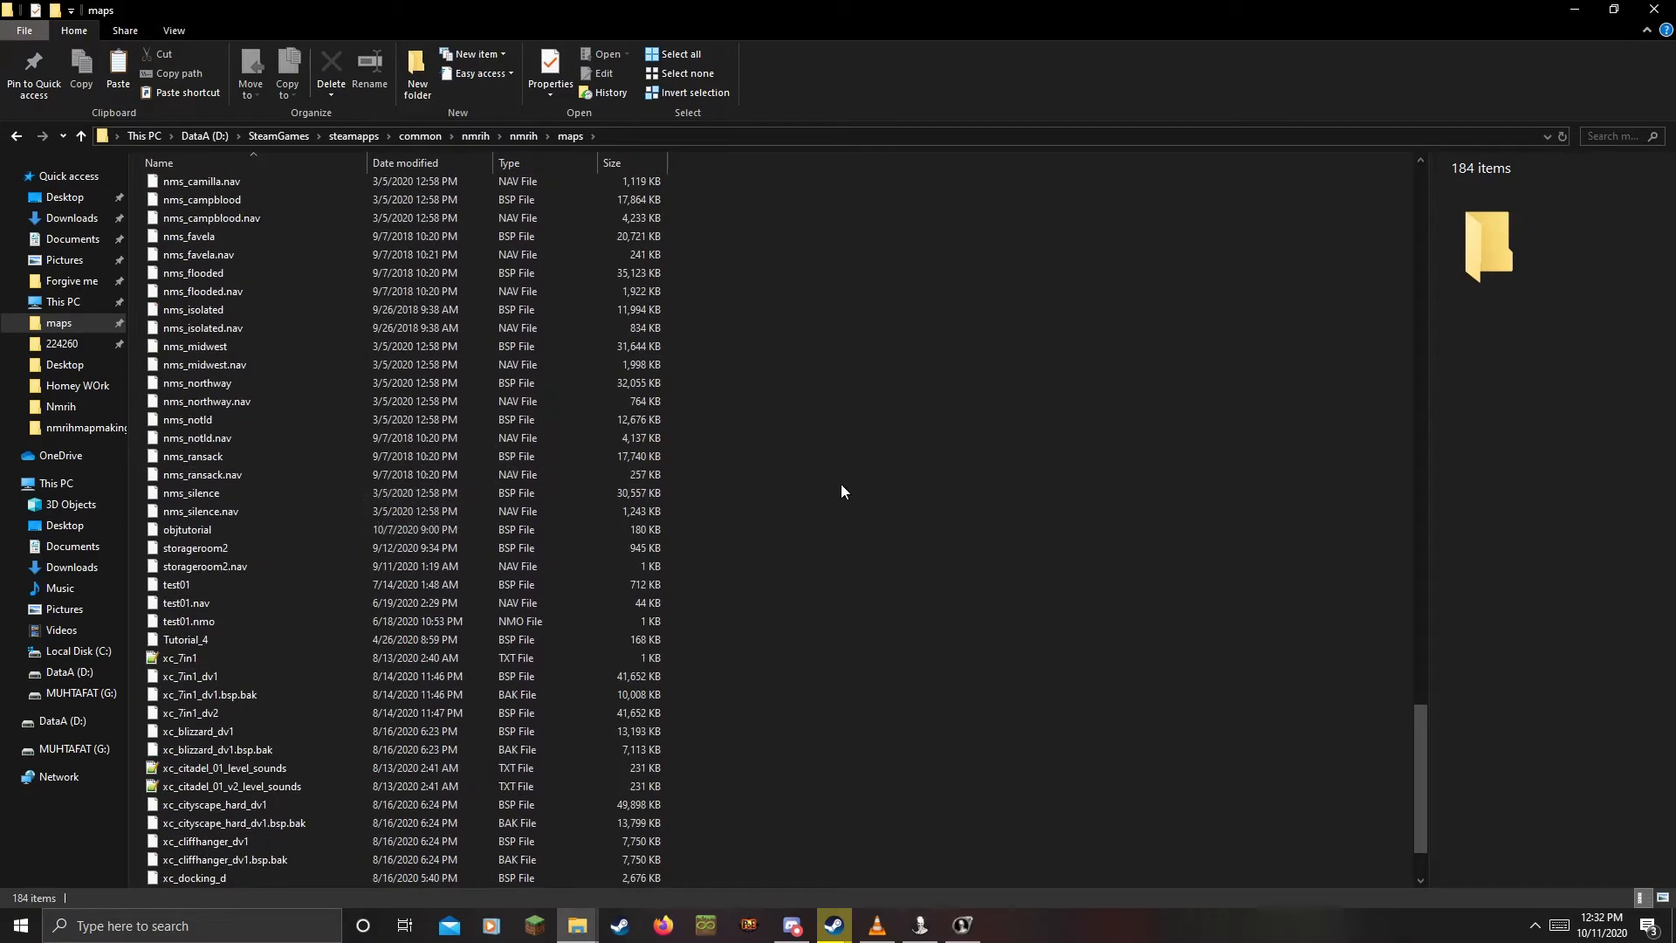
key("ctrl+v")
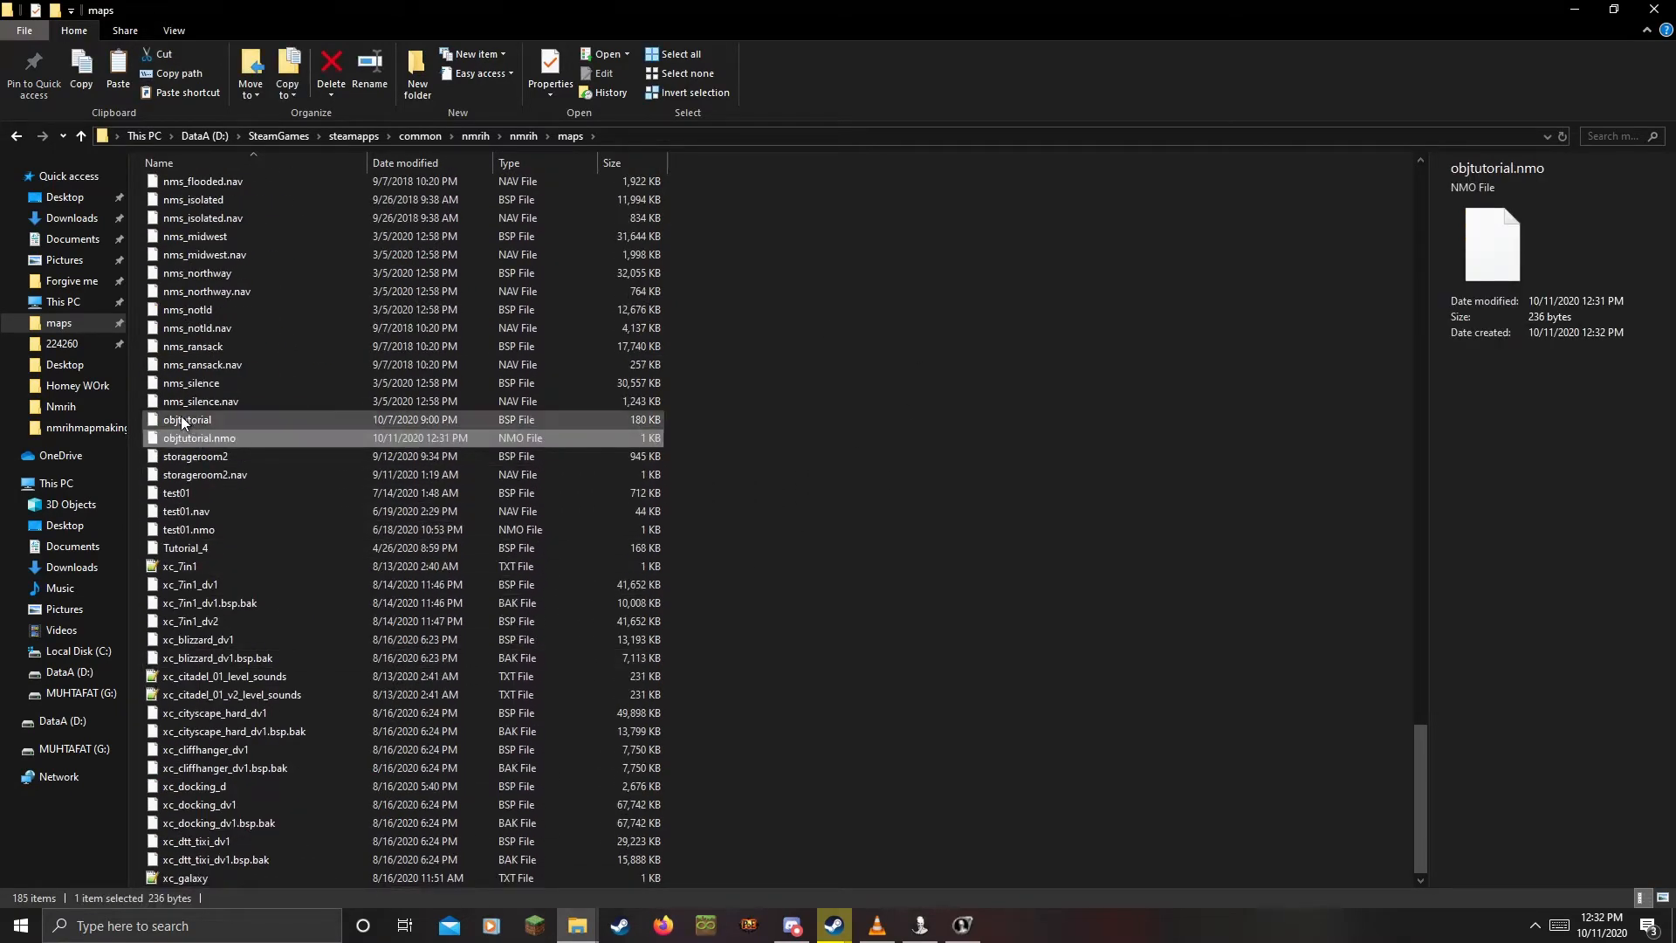
left_click(741, 427)
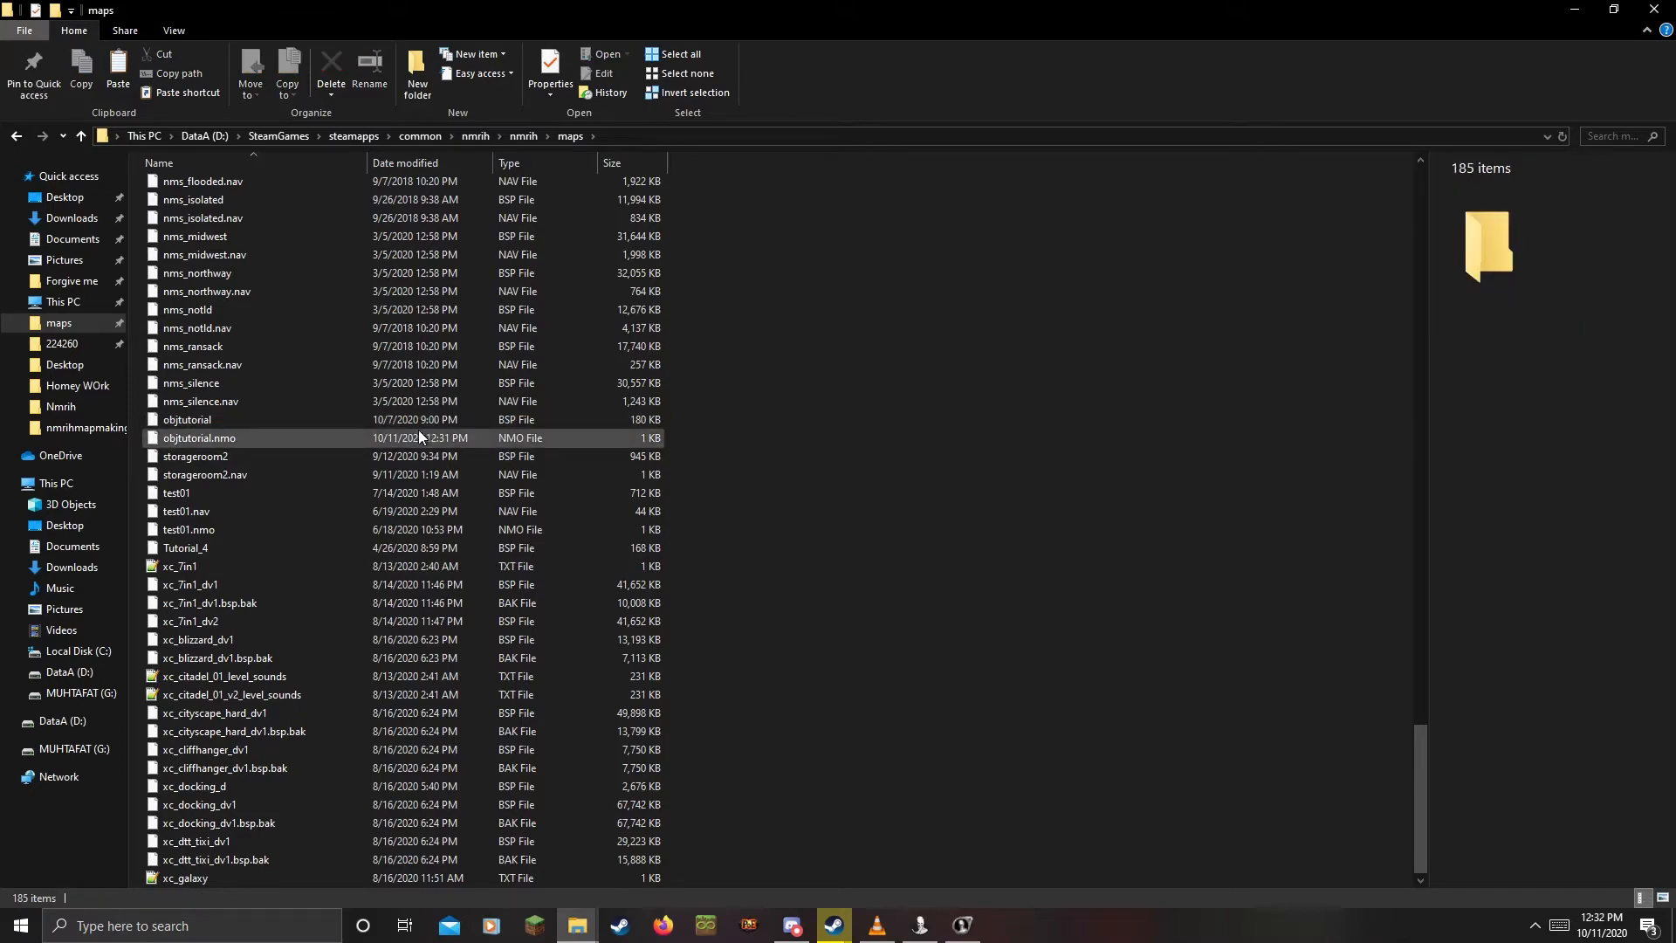
Run 'map objtutorial' in the No More Room in Hell developer console
left_click(921, 929)
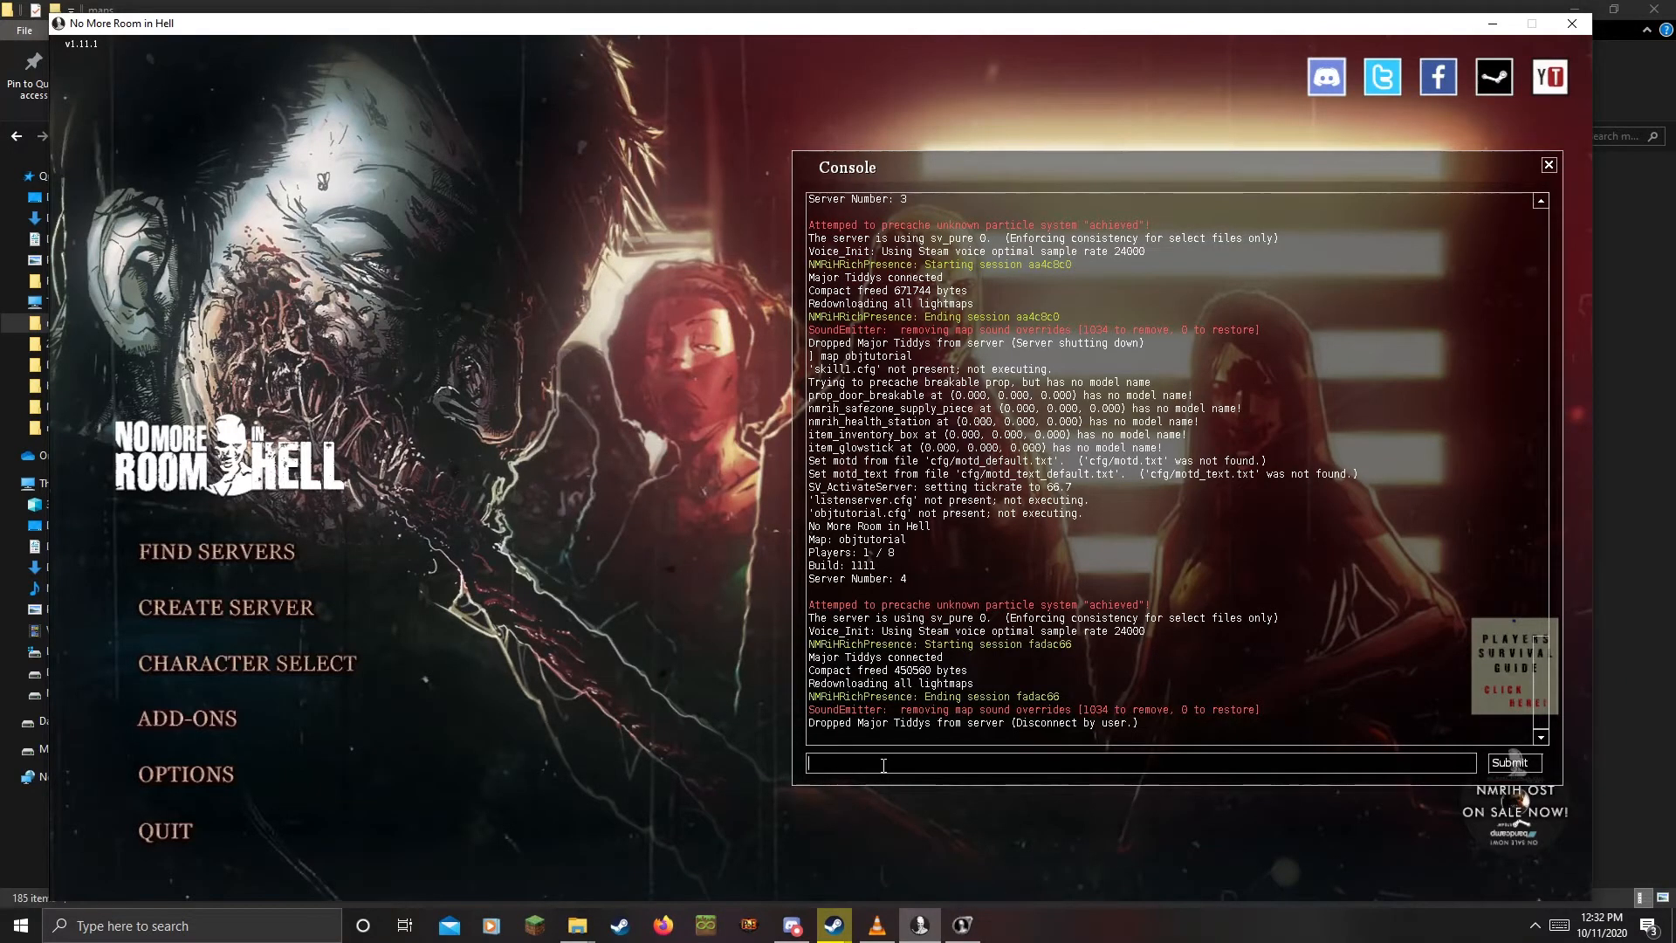
type("map")
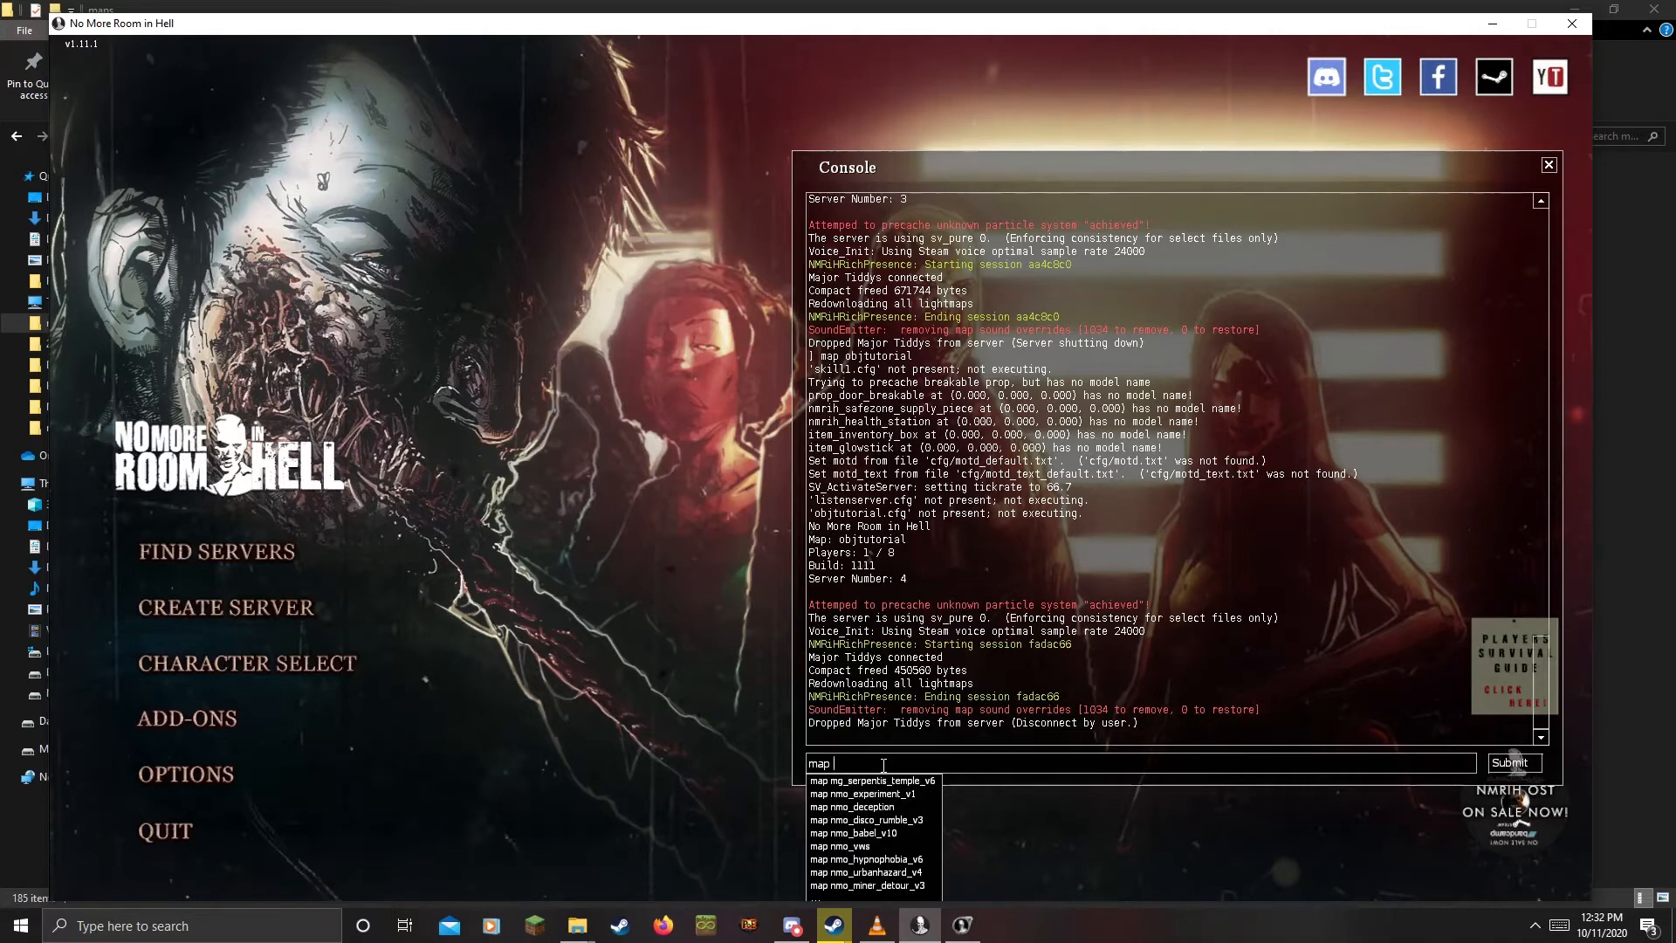
type(" objtutorial")
key("Return")
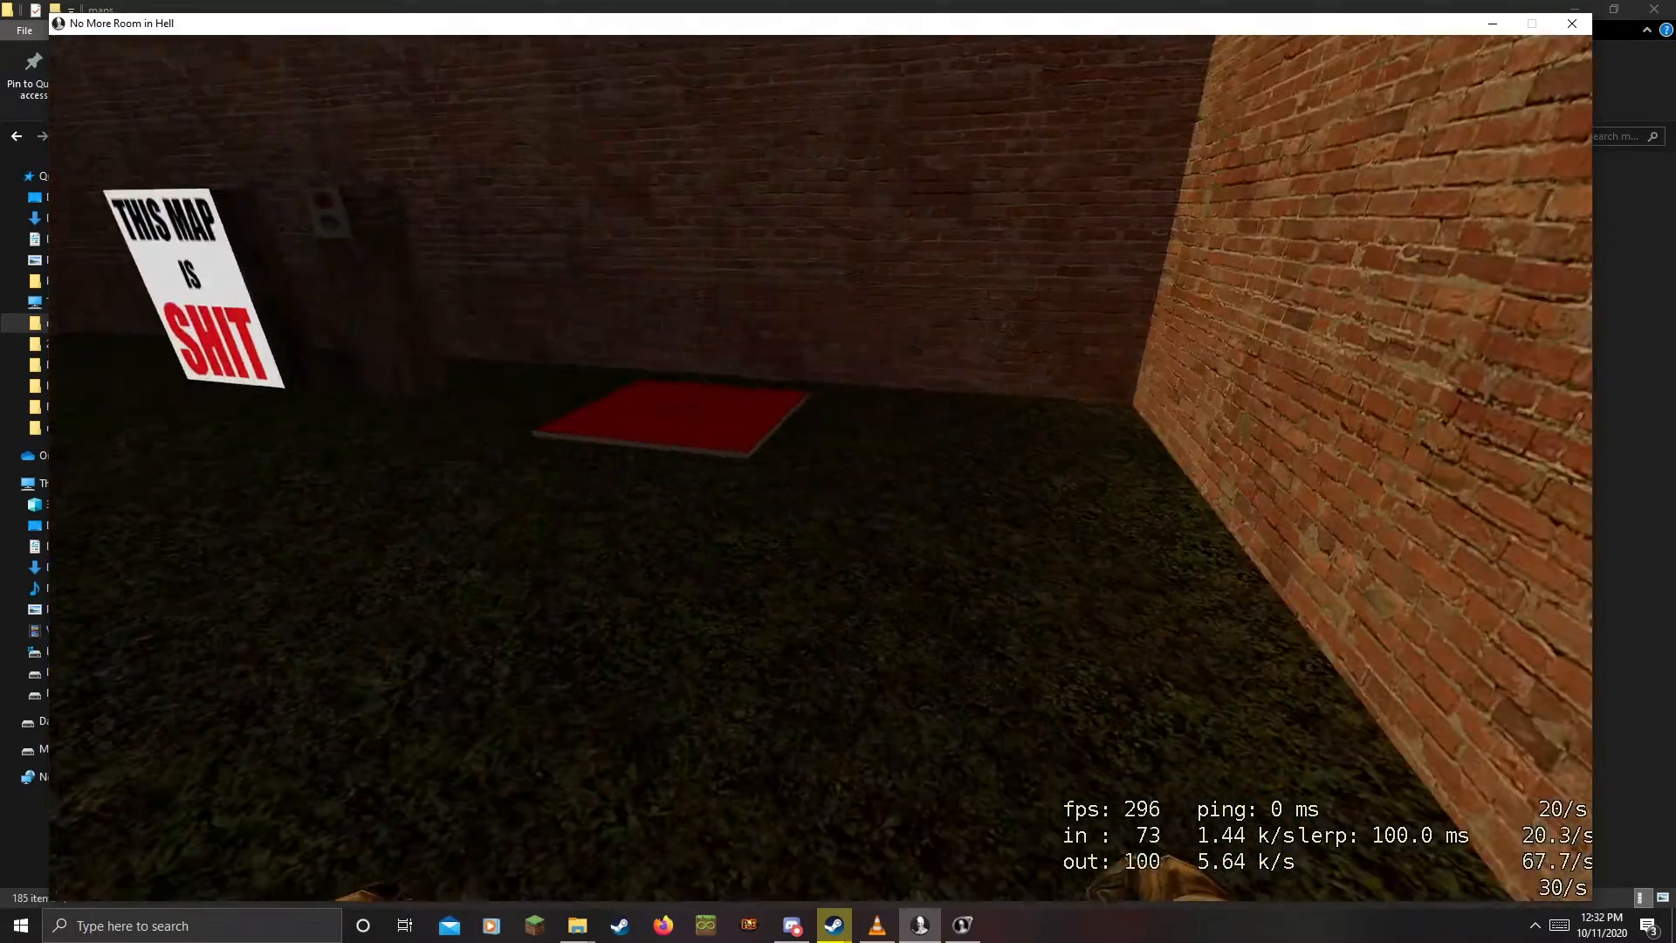
Walk past the battery to the button post and press it to complete Push Button
key("s")
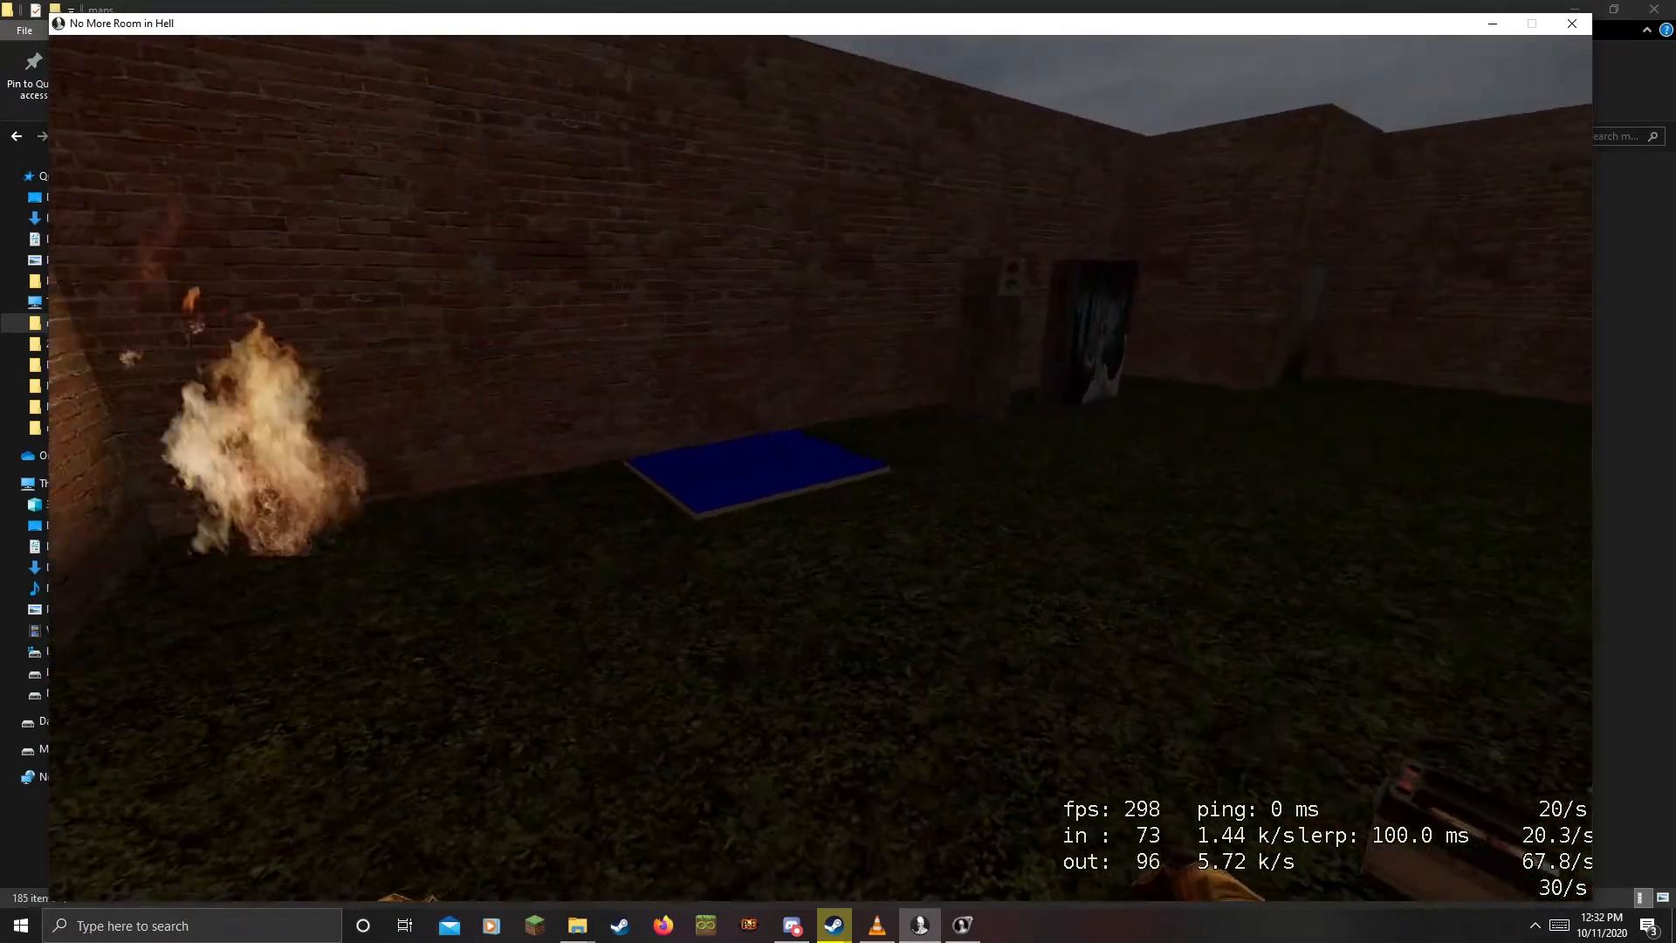
key("w")
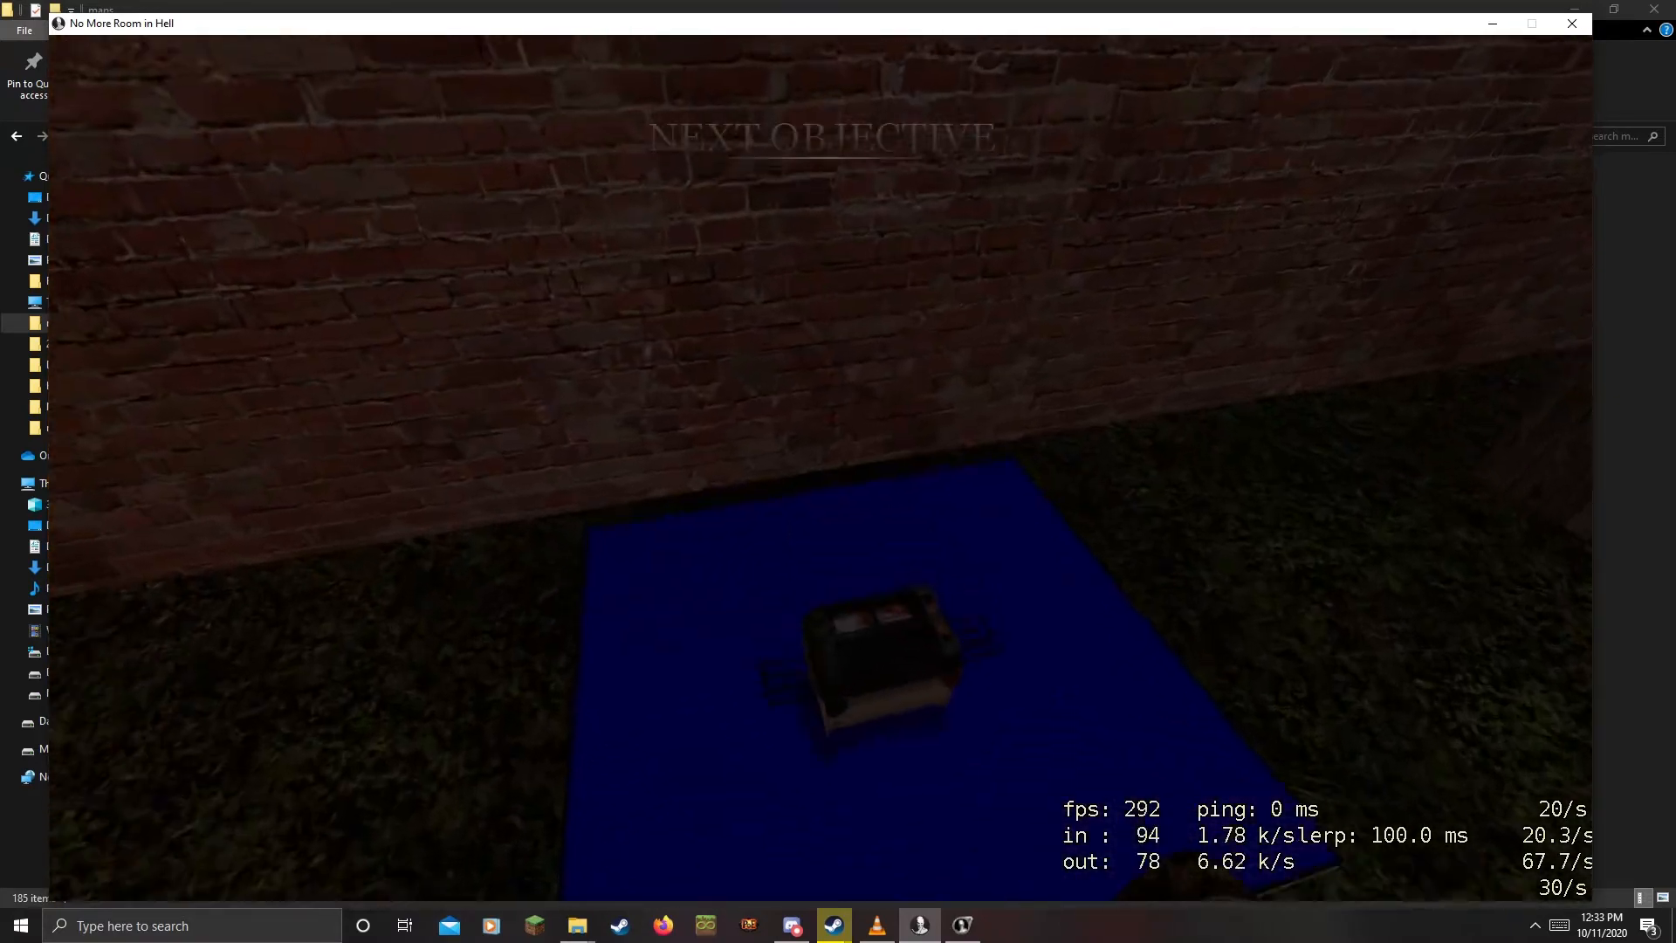
key("w")
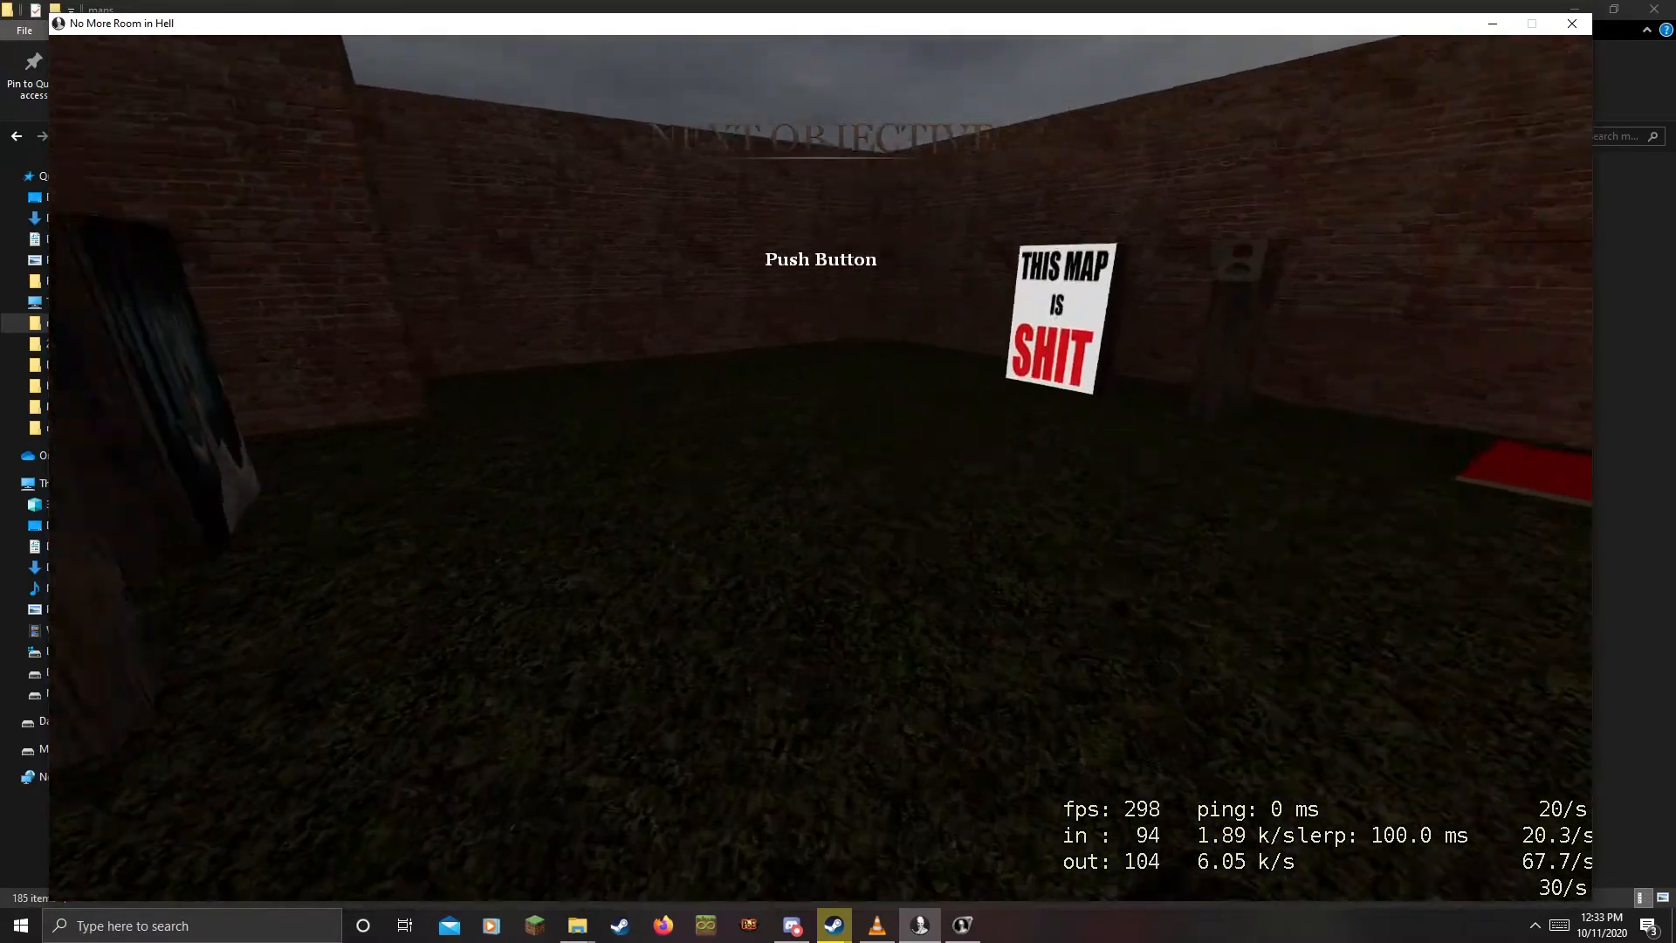
key("e")
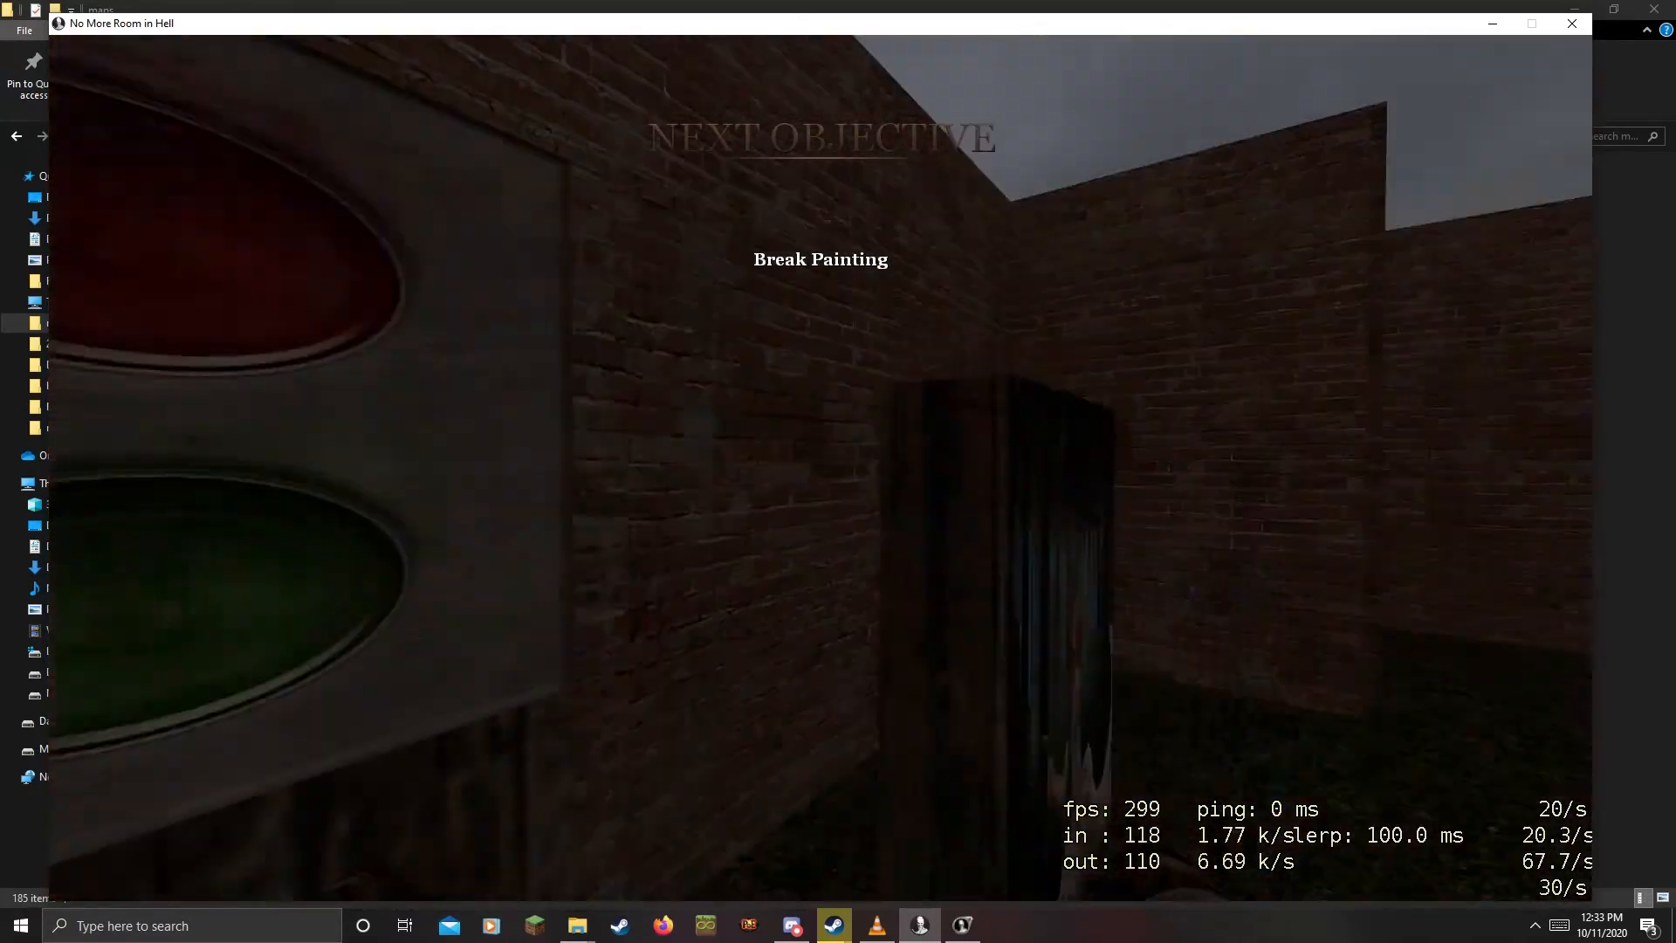
Break the painting to finish the objectives, then explore the map after extraction
key("w")
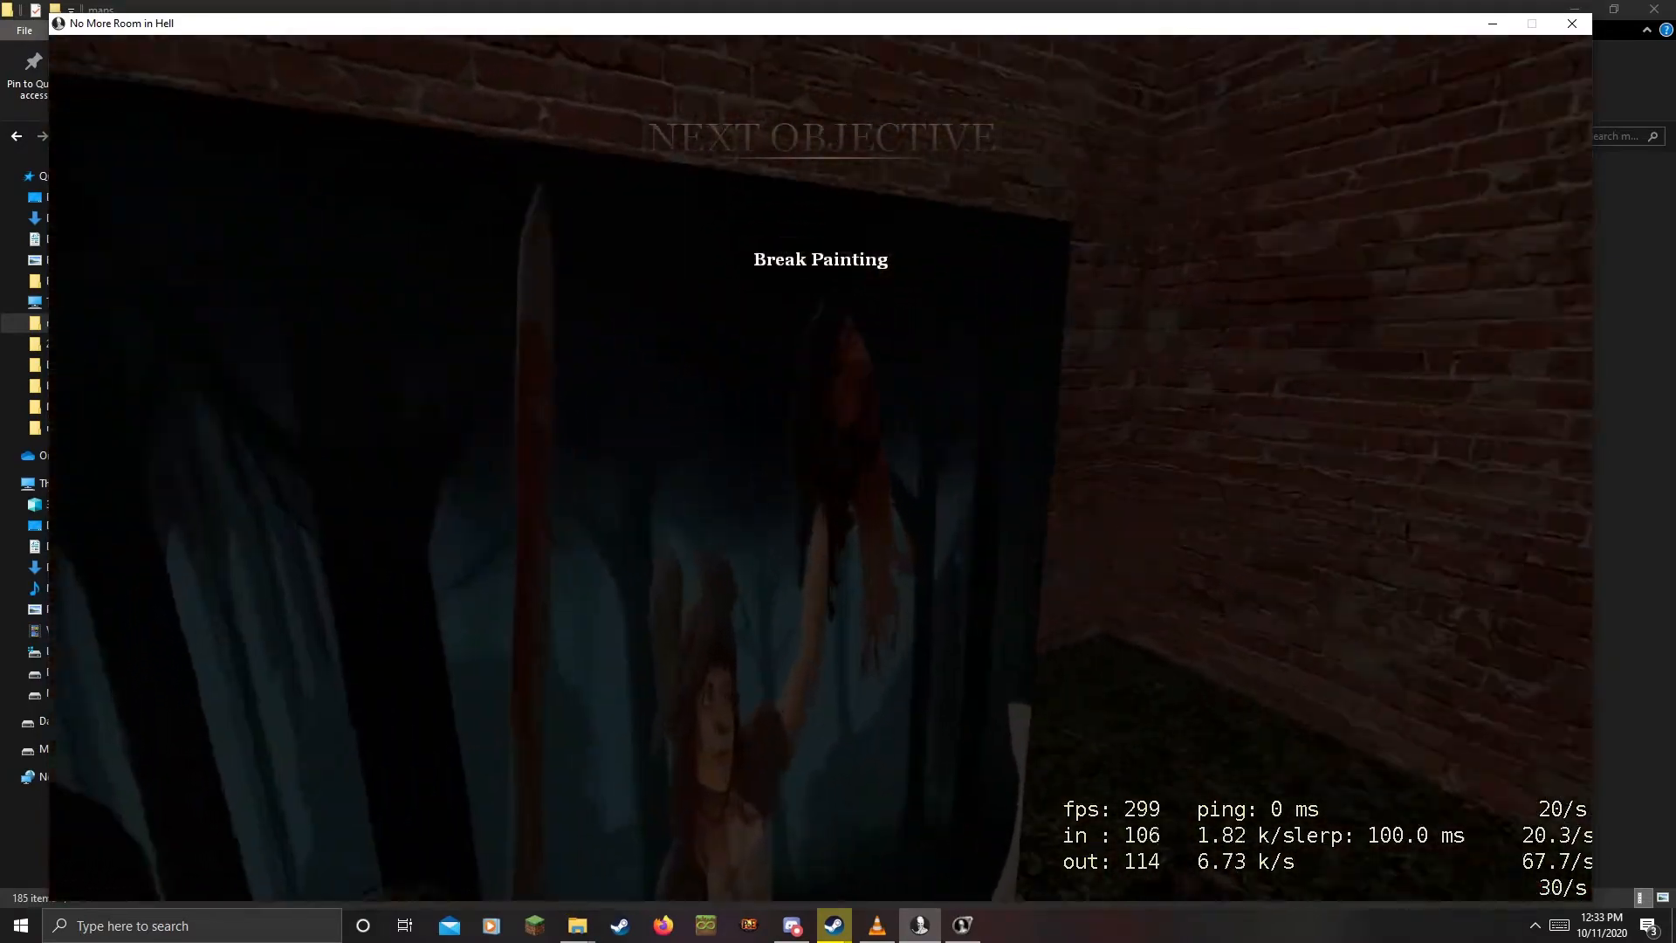
left_click(820, 468)
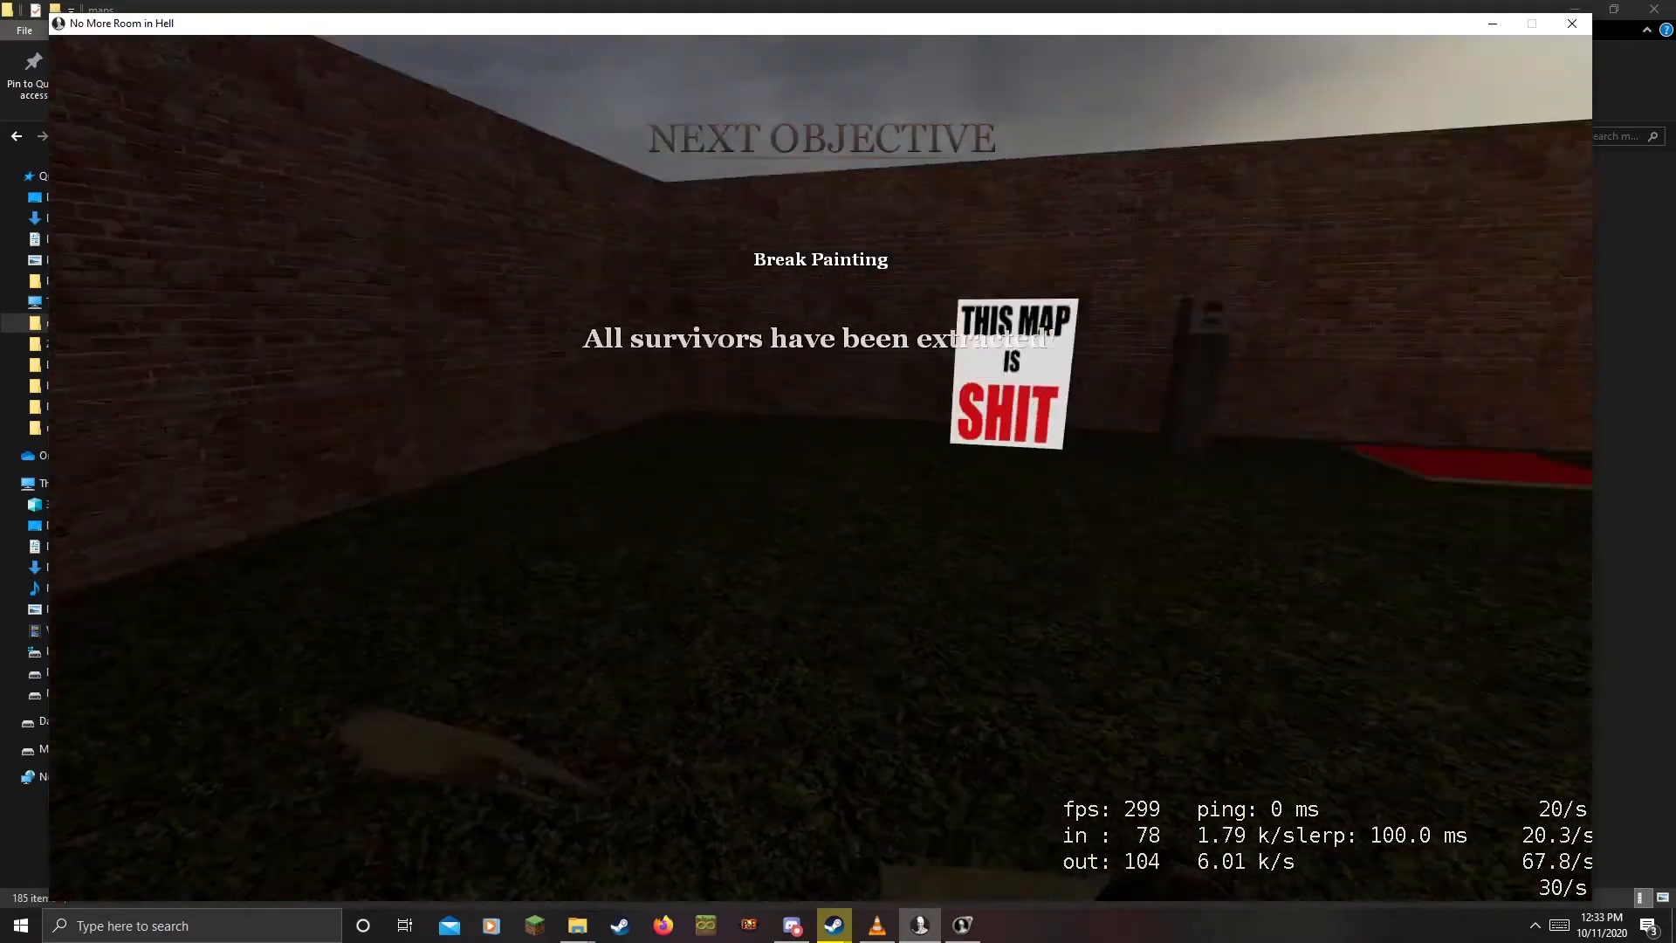
key("a")
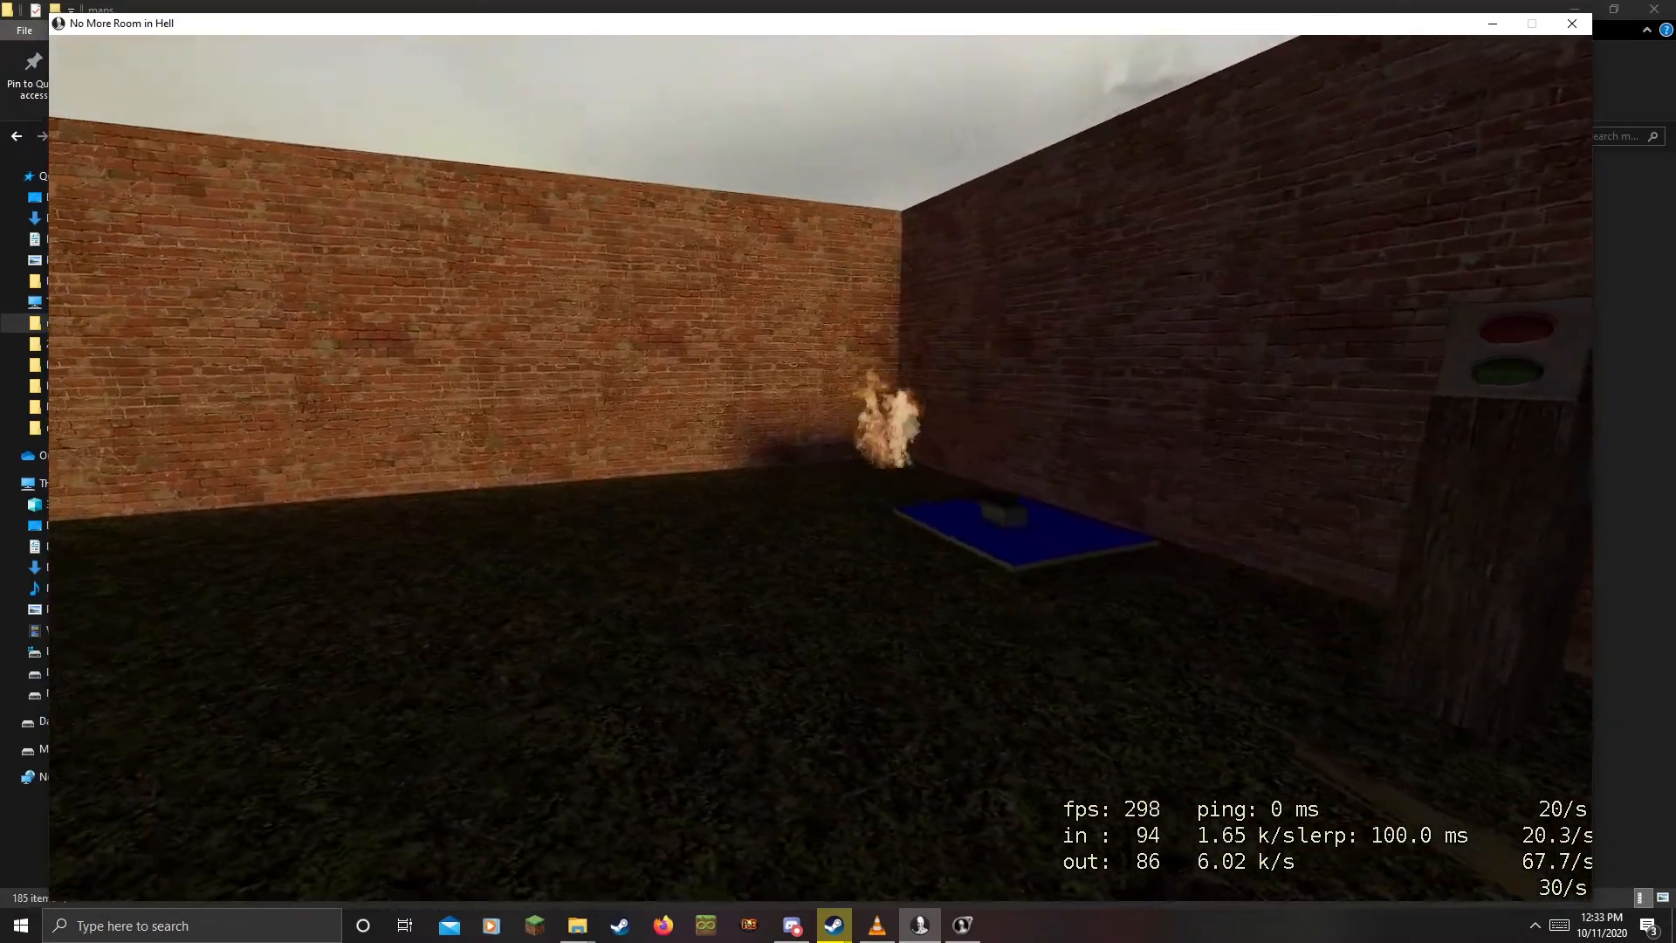
key("w")
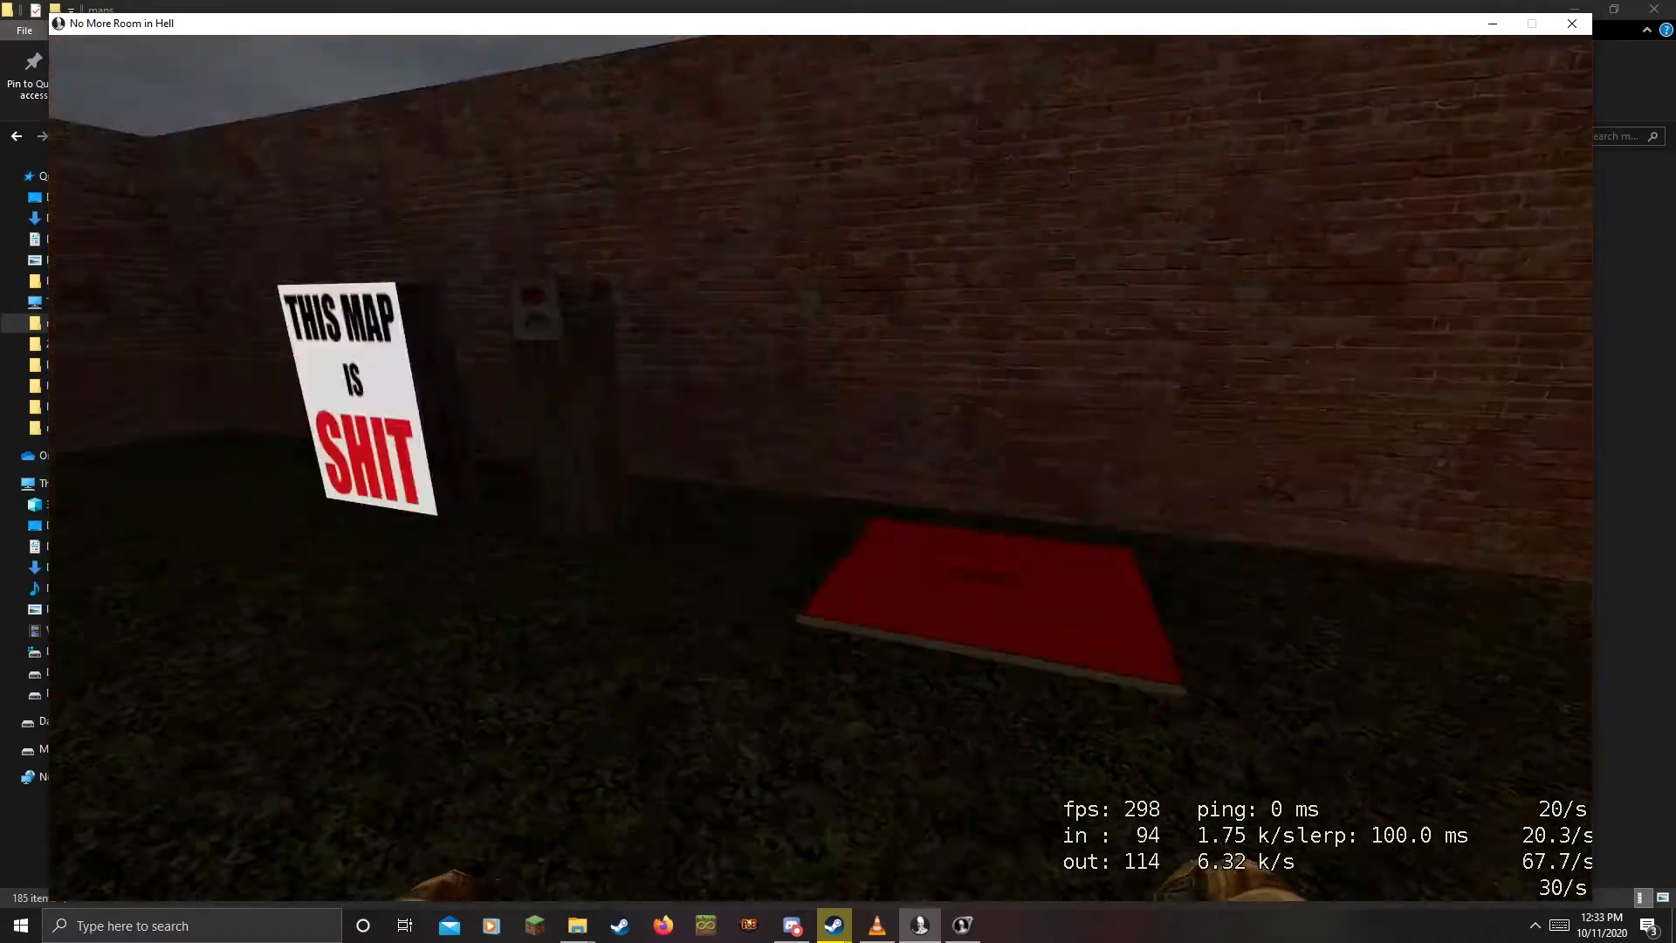
key("w")
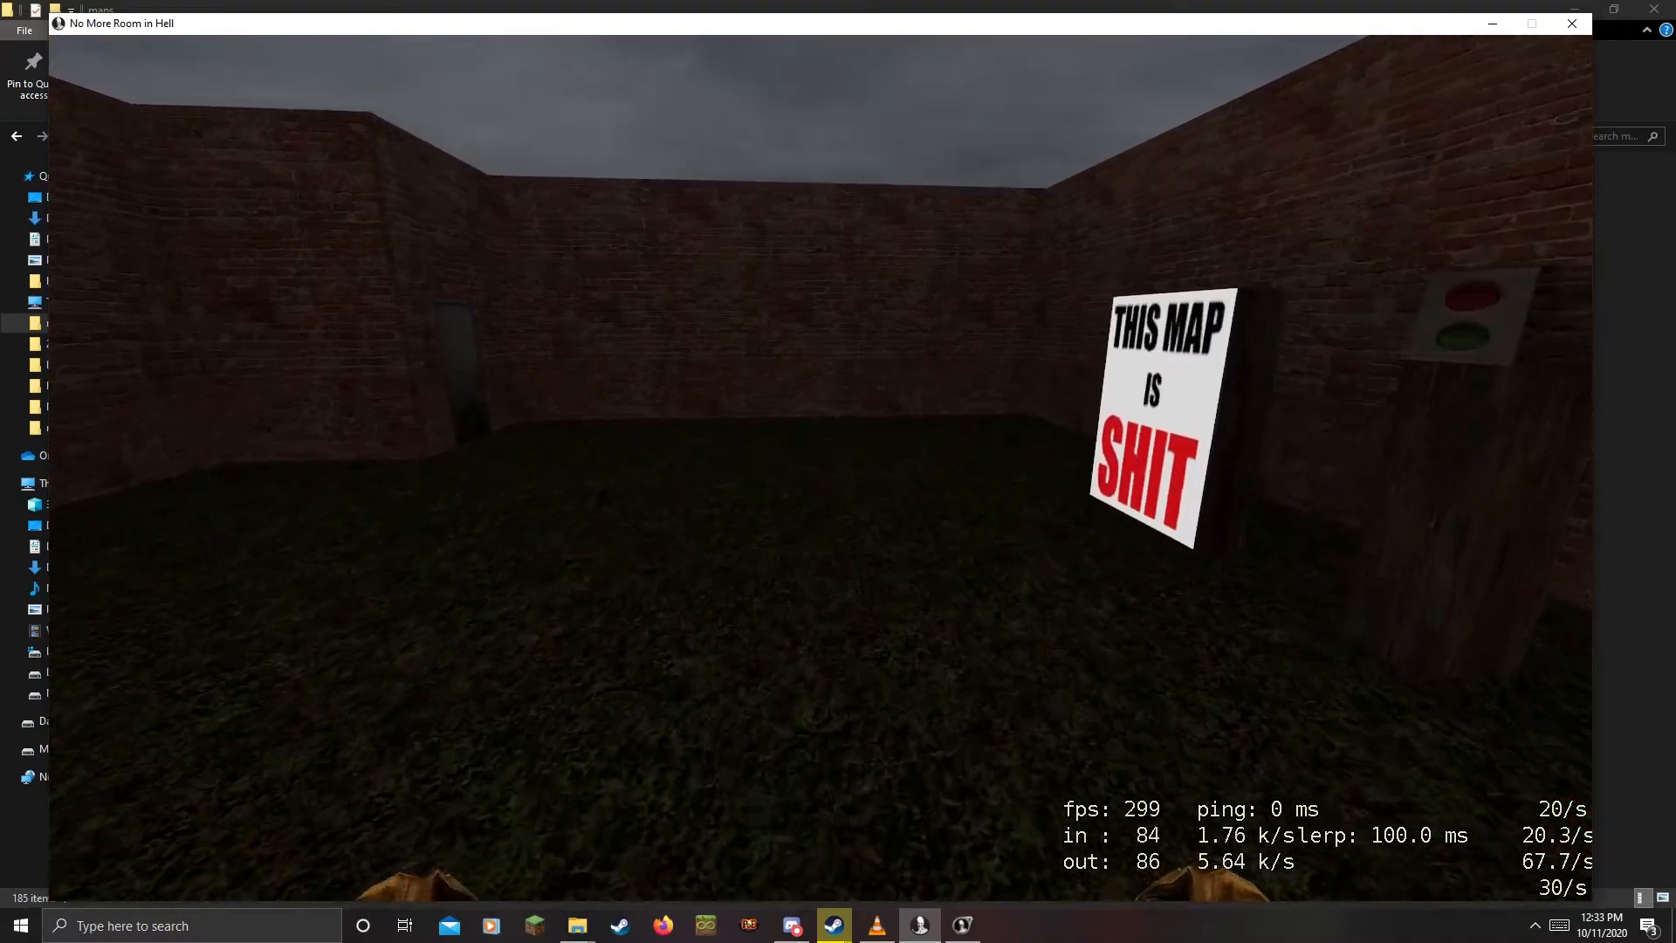
key("w")
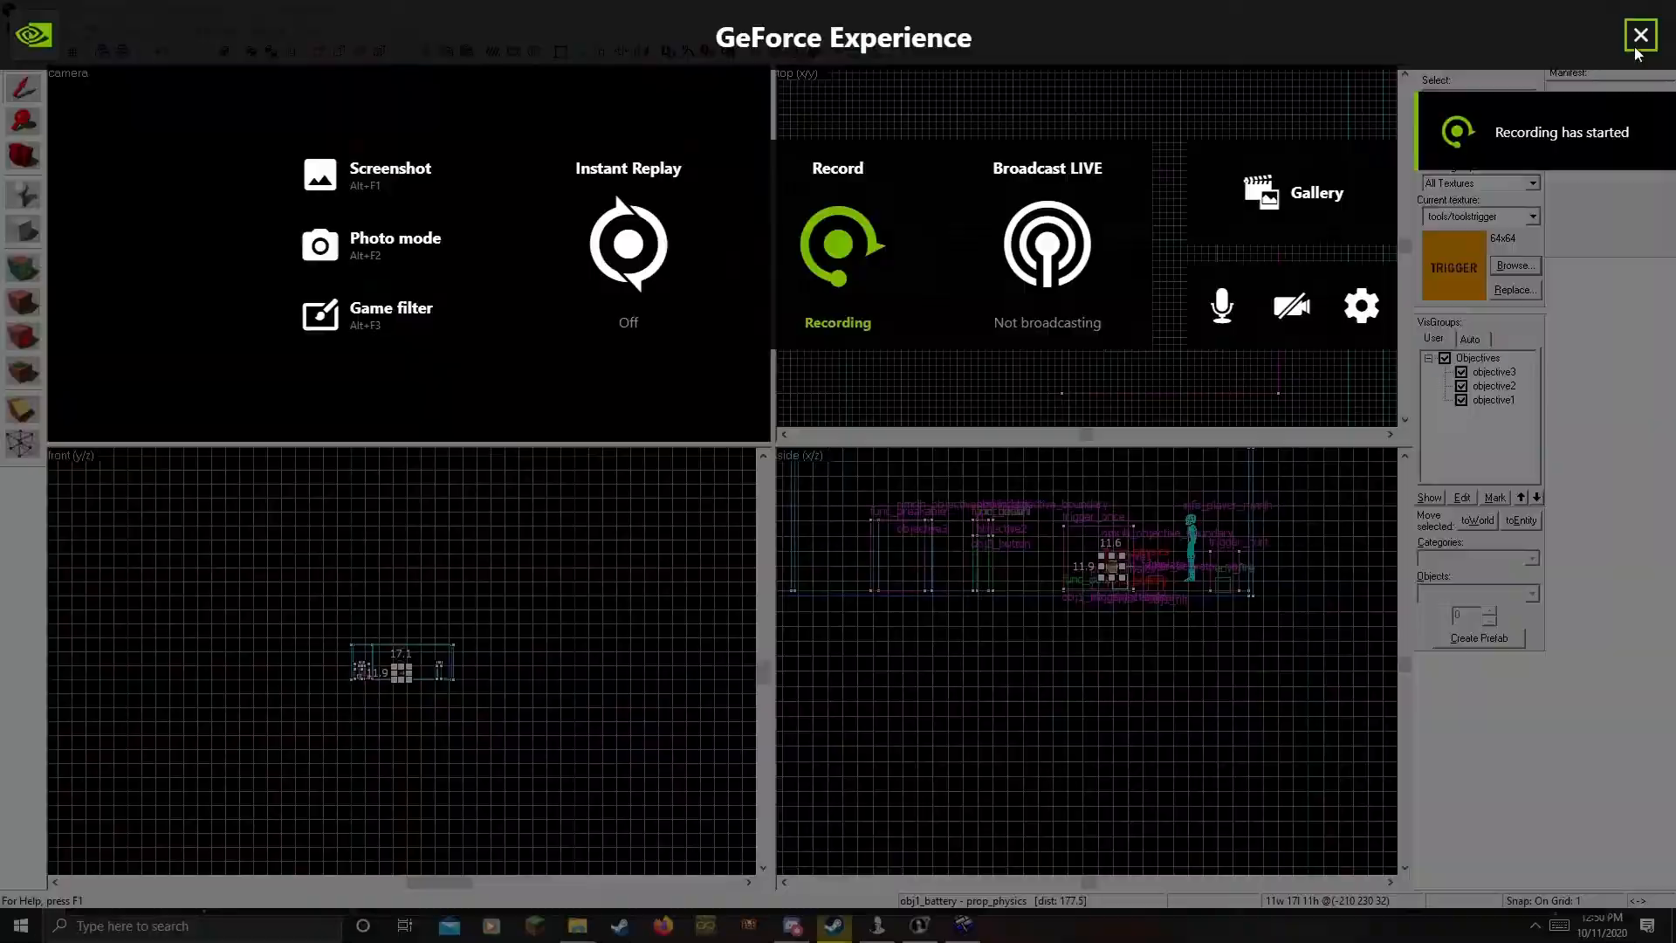
left_click(1635, 49)
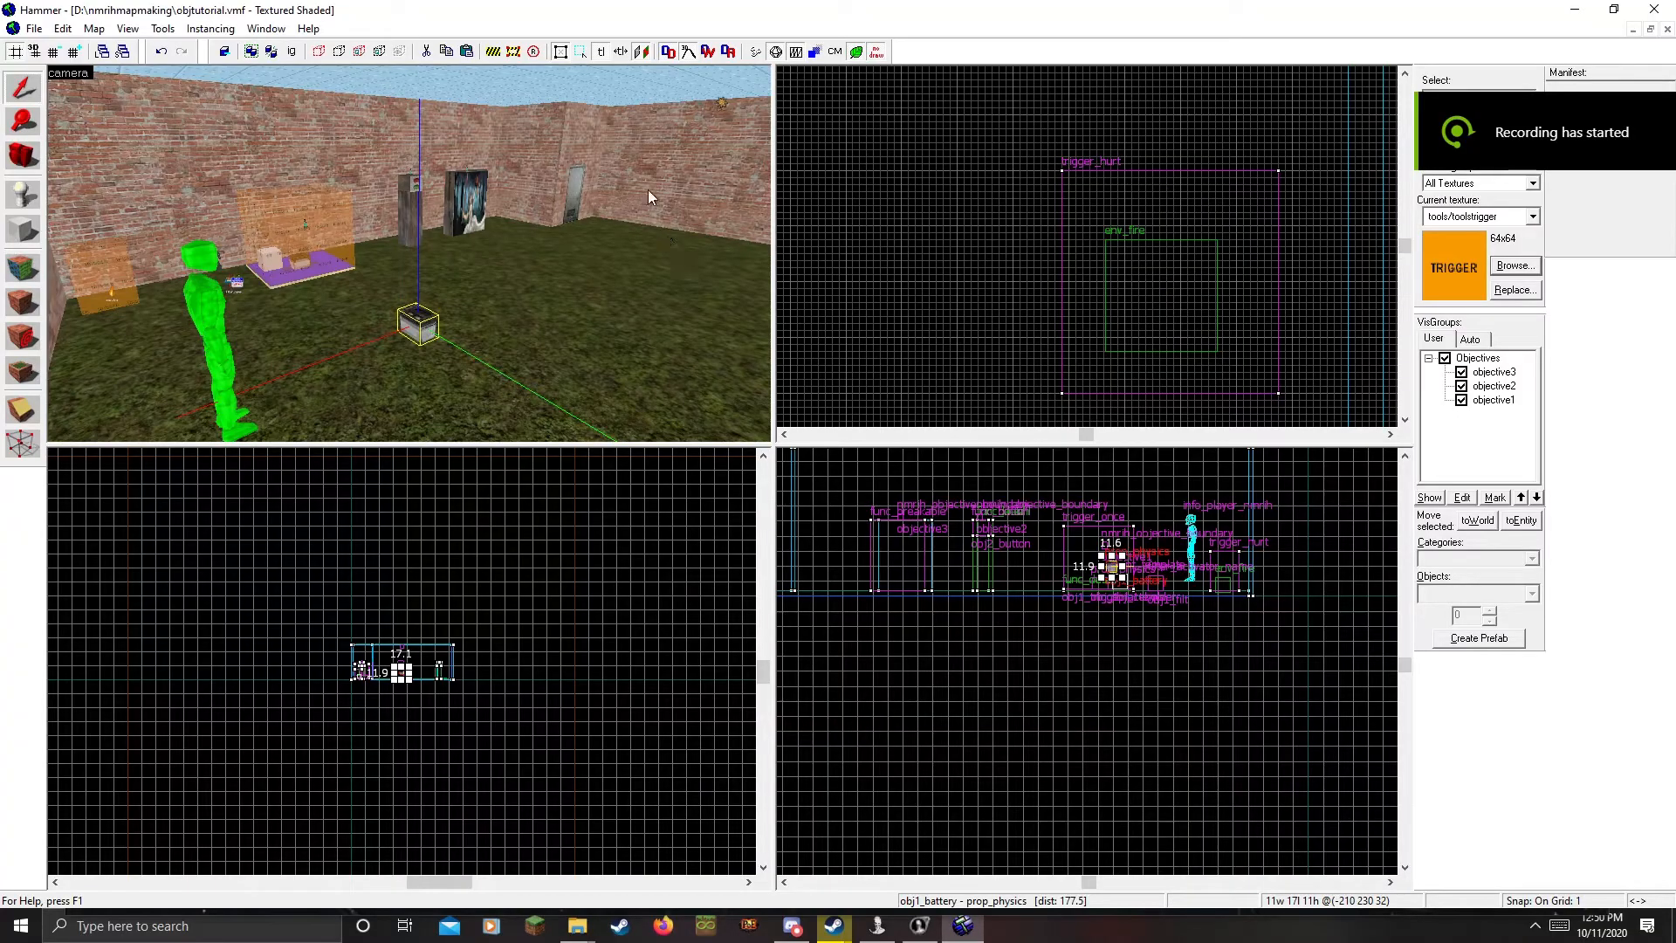
key("z")
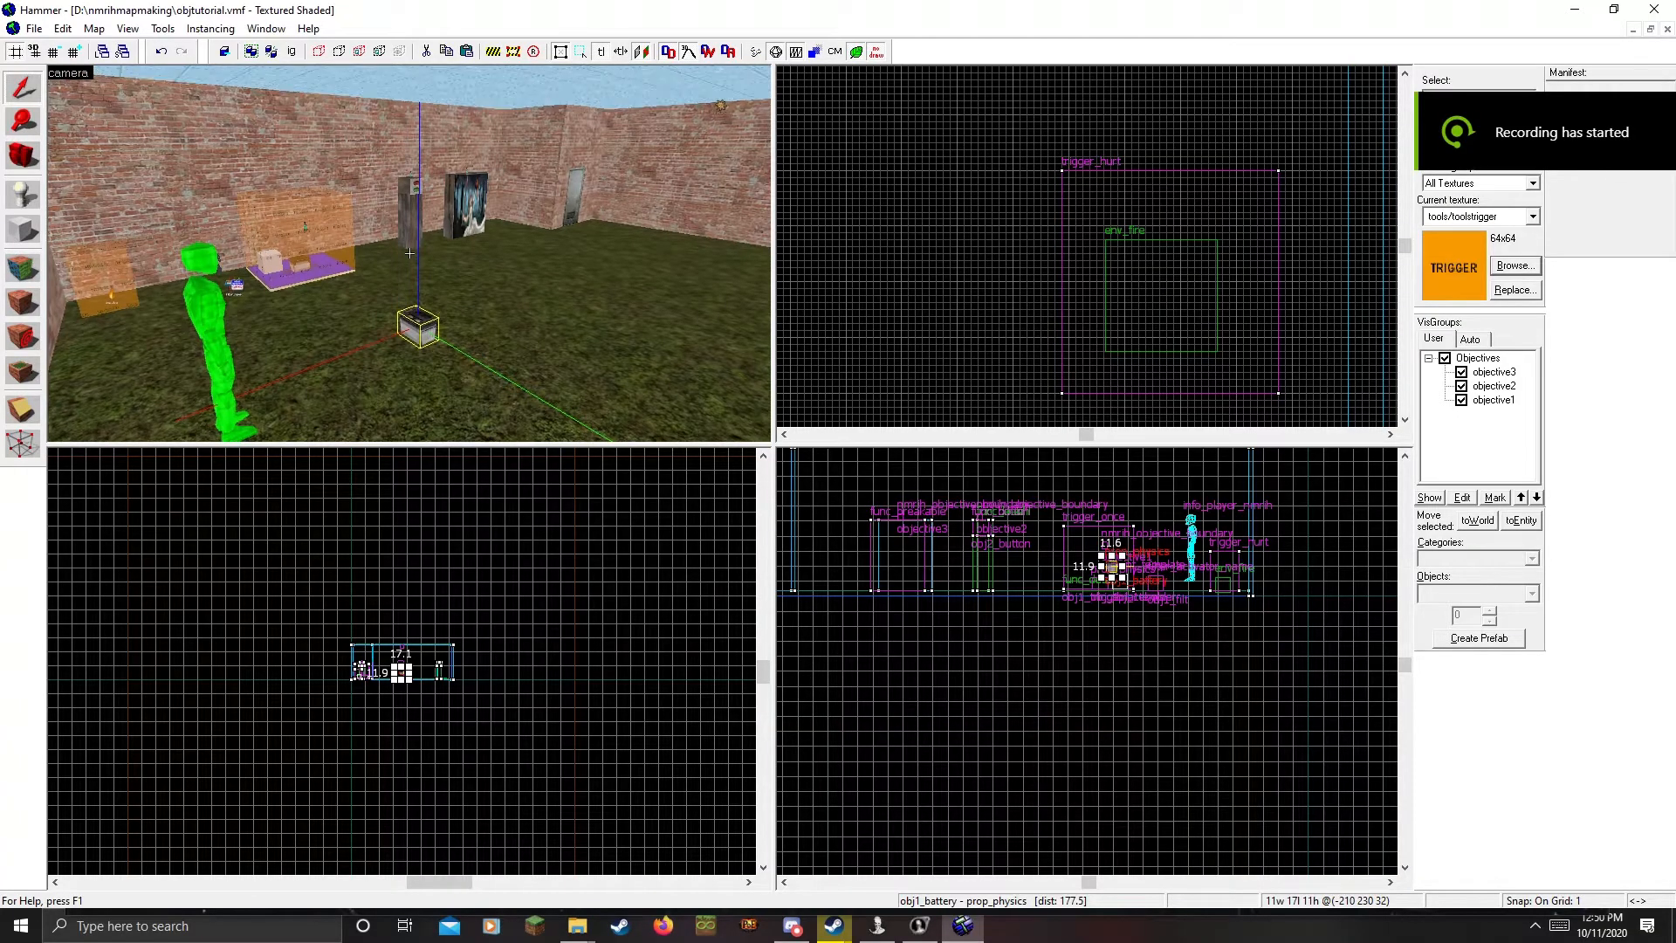
key("w")
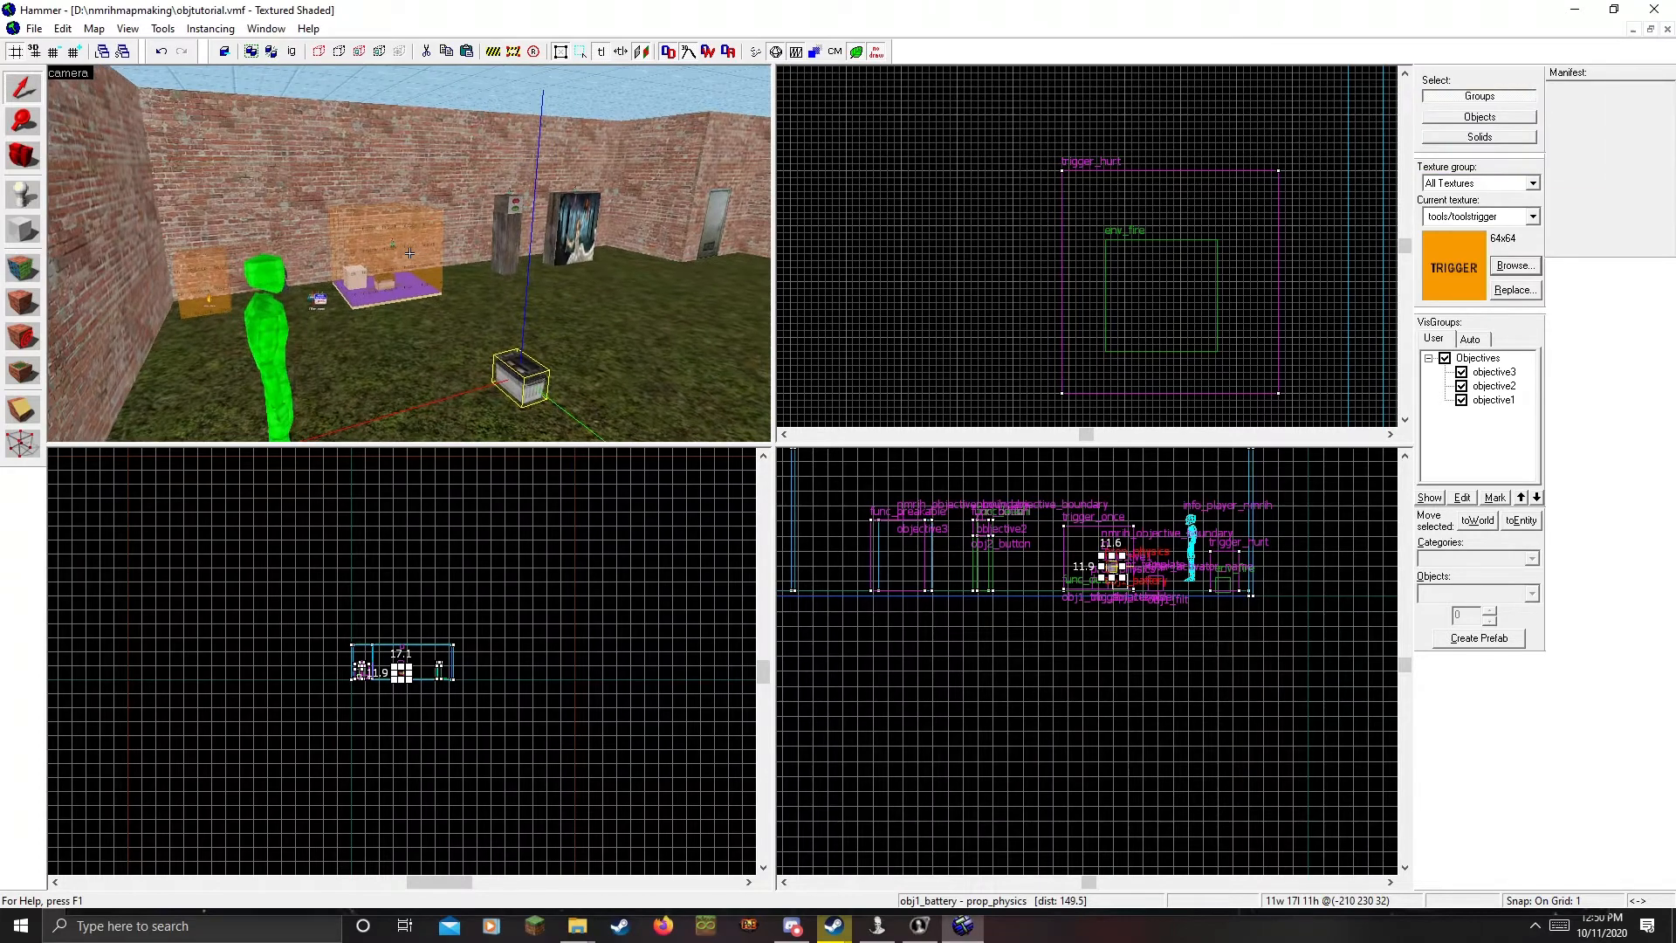
key("w")
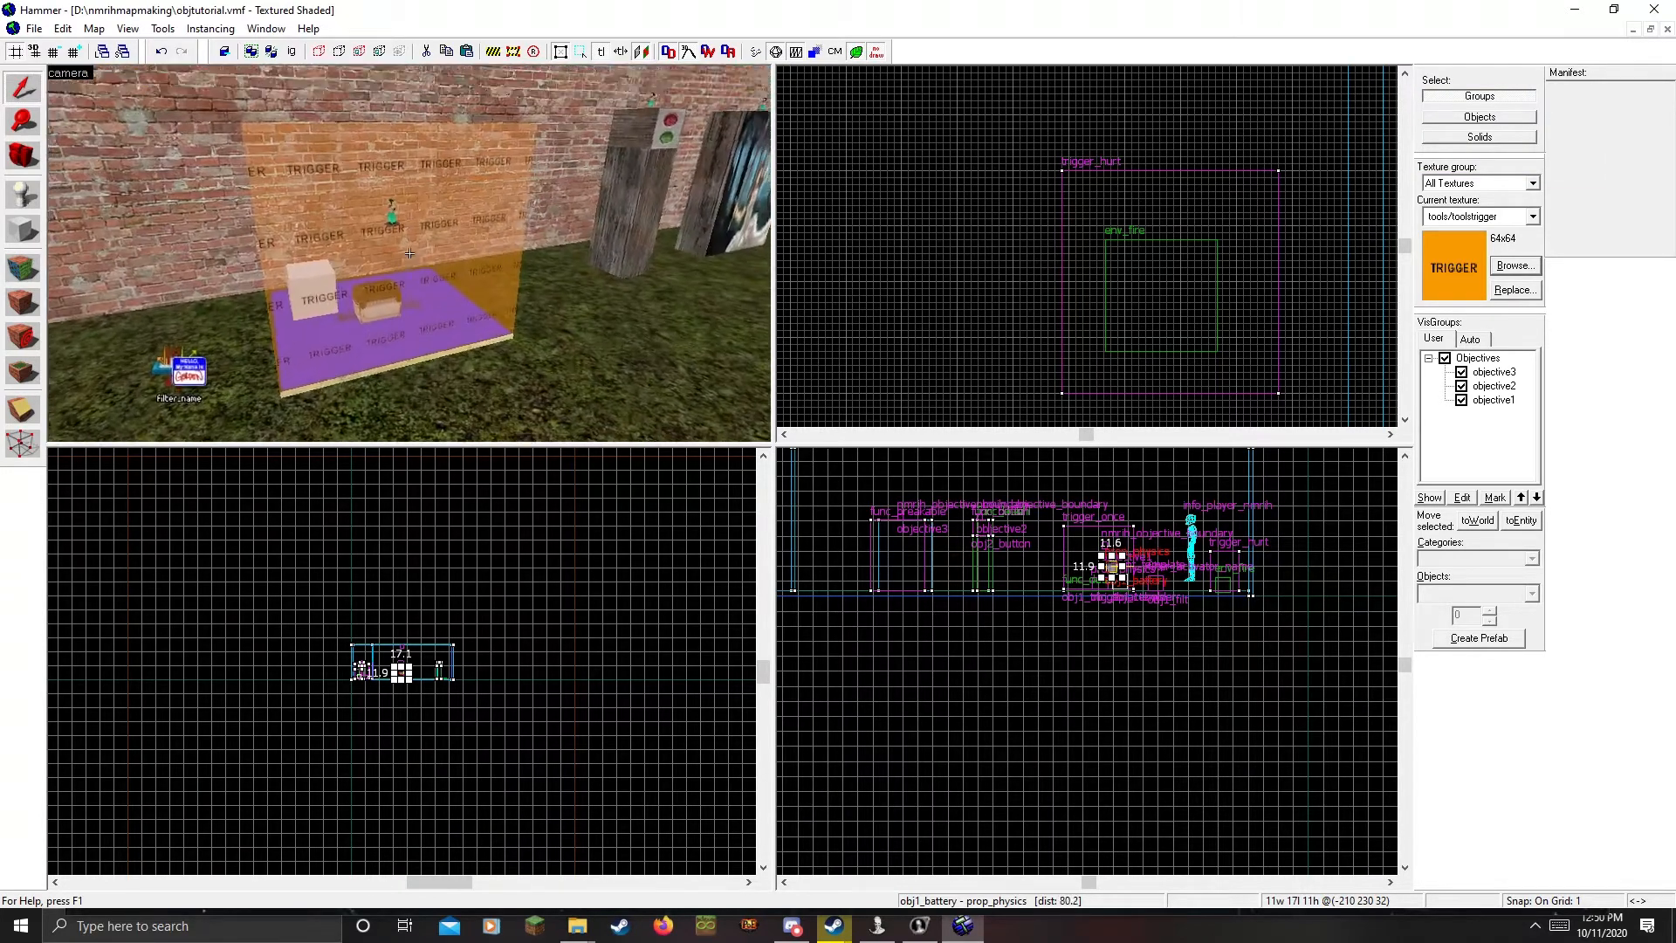
key("w")
key("z")
double_click(387, 276)
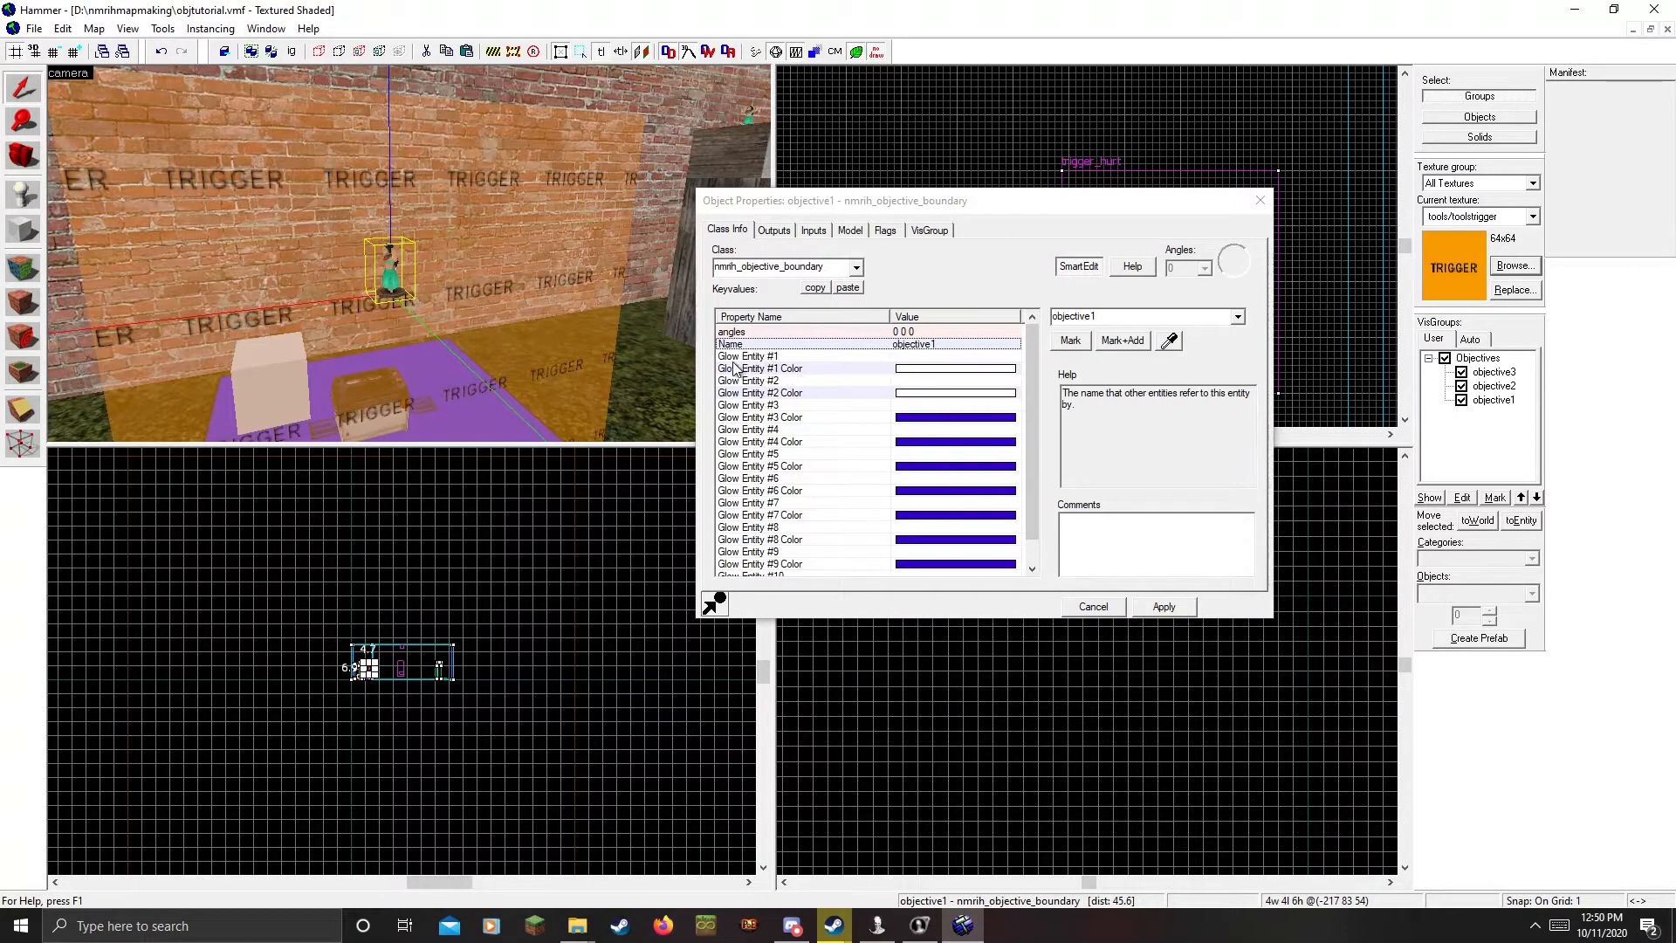
left_click(774, 357)
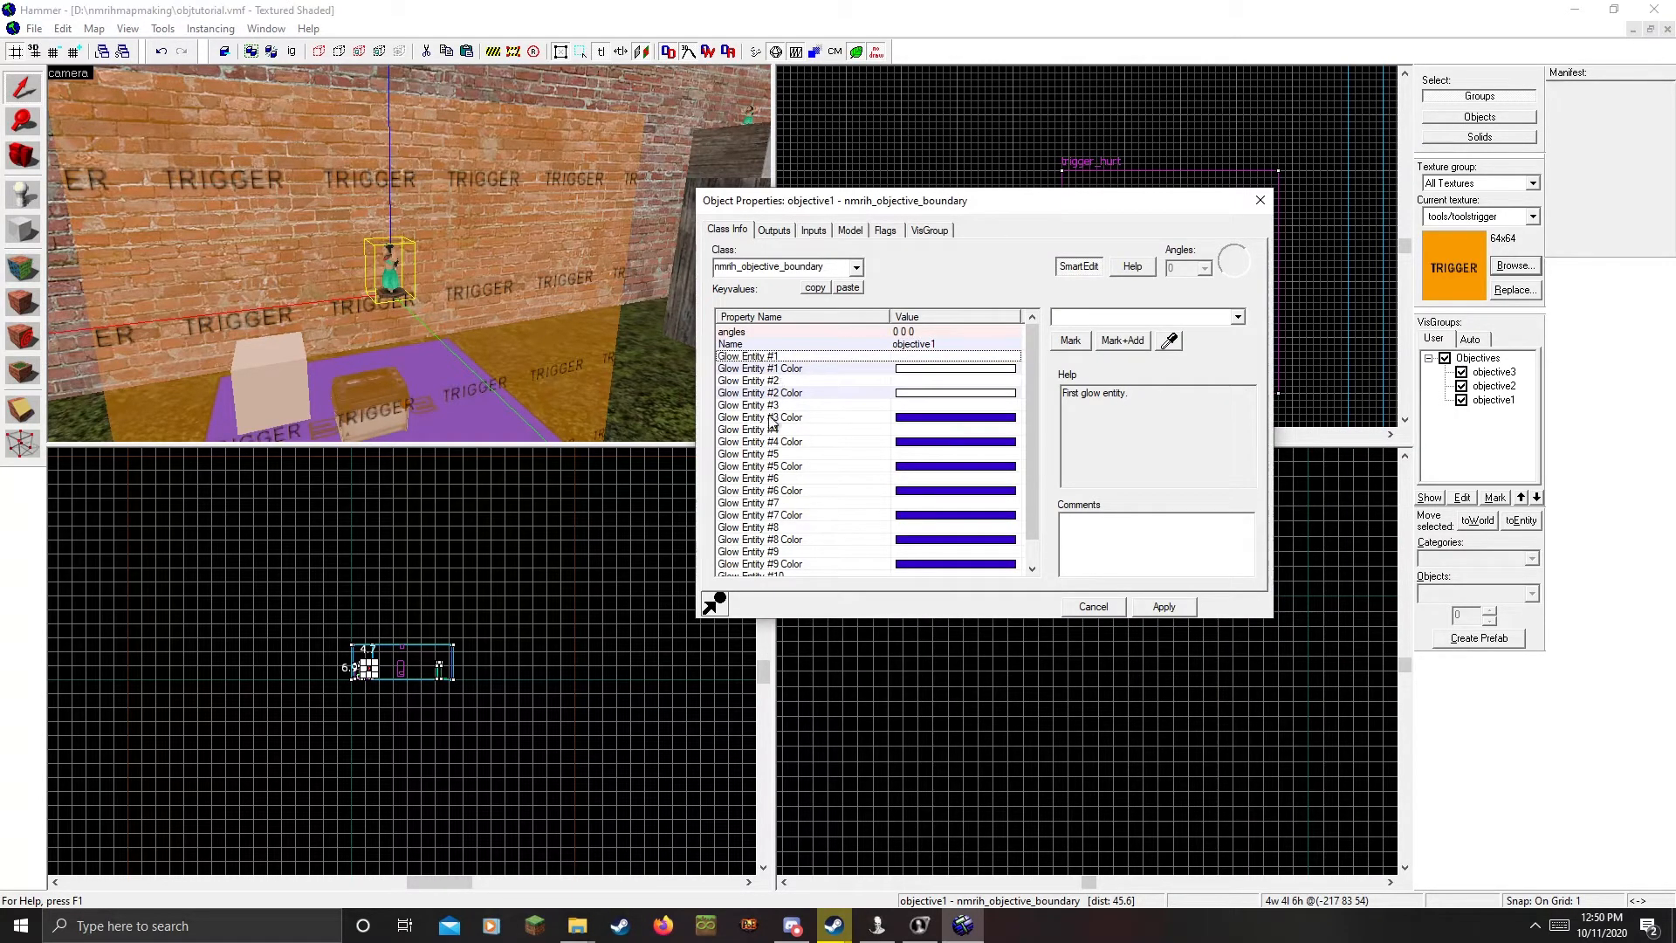
key("z")
key("s")
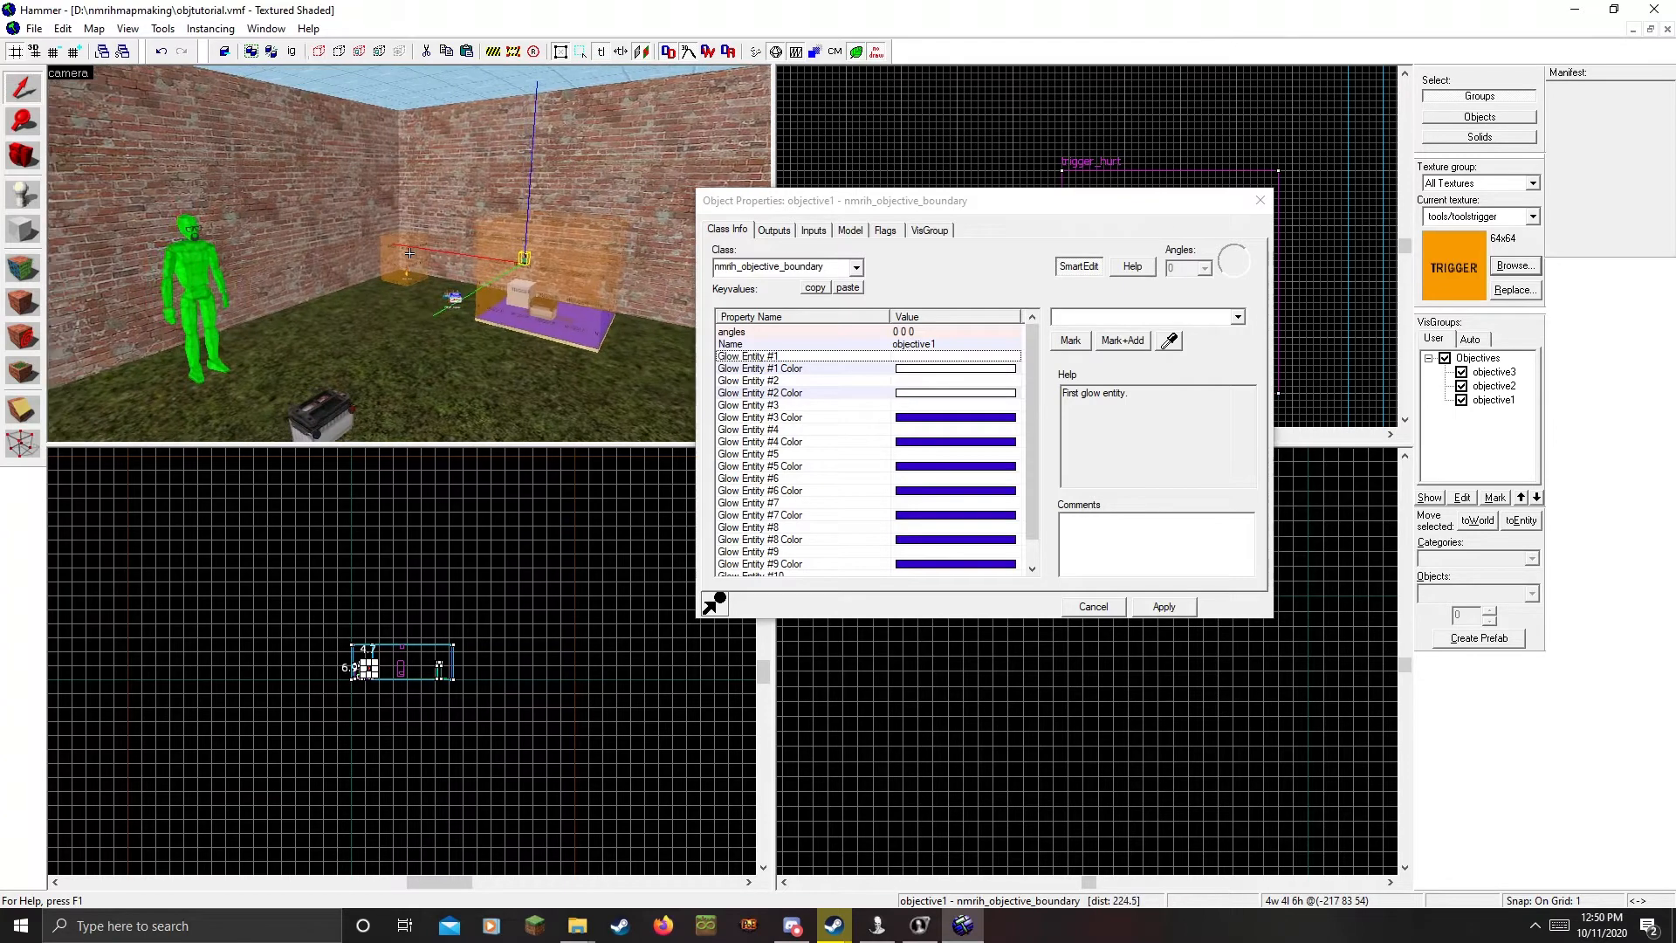
key("s")
key("a")
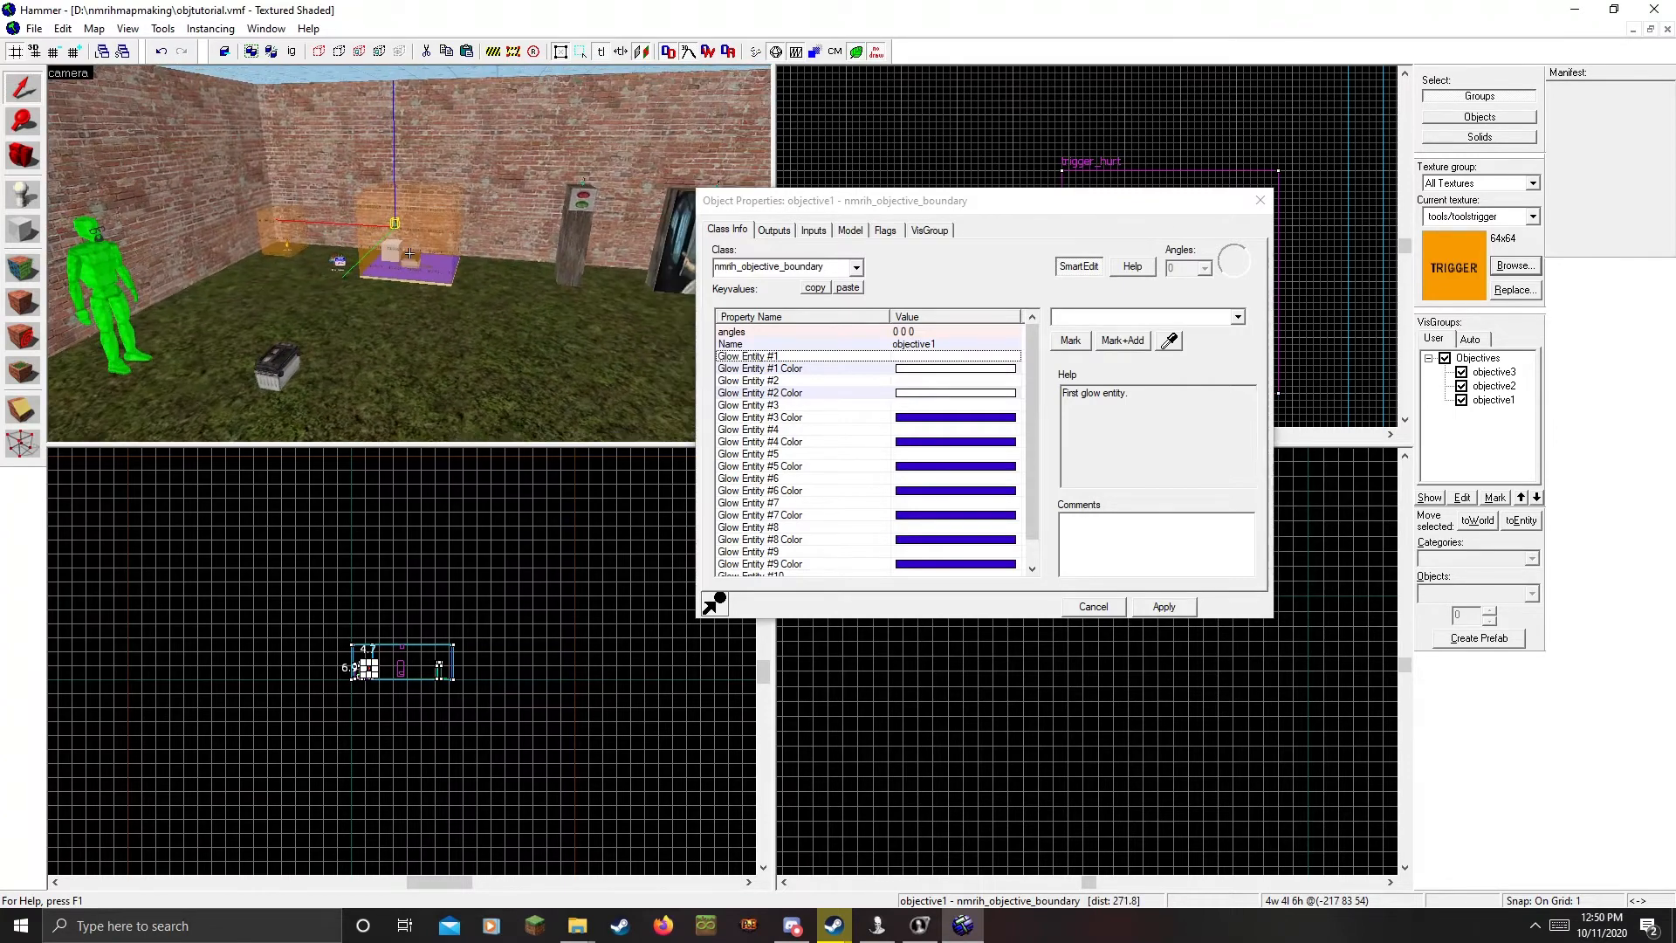
key("a")
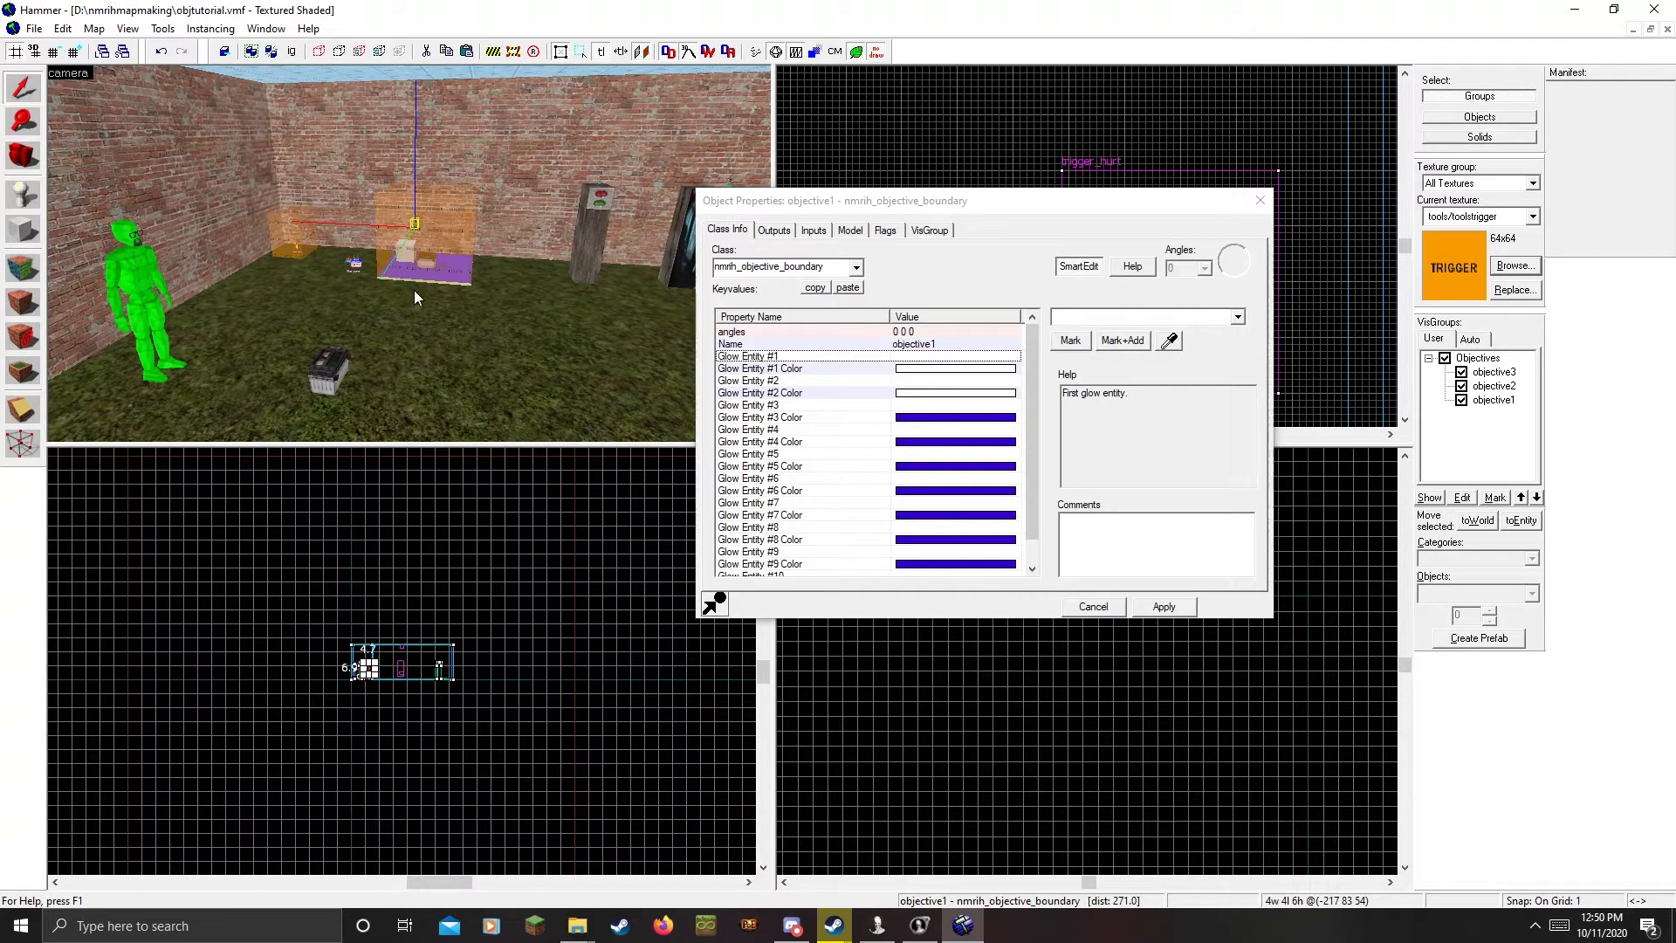
key("z")
key("w")
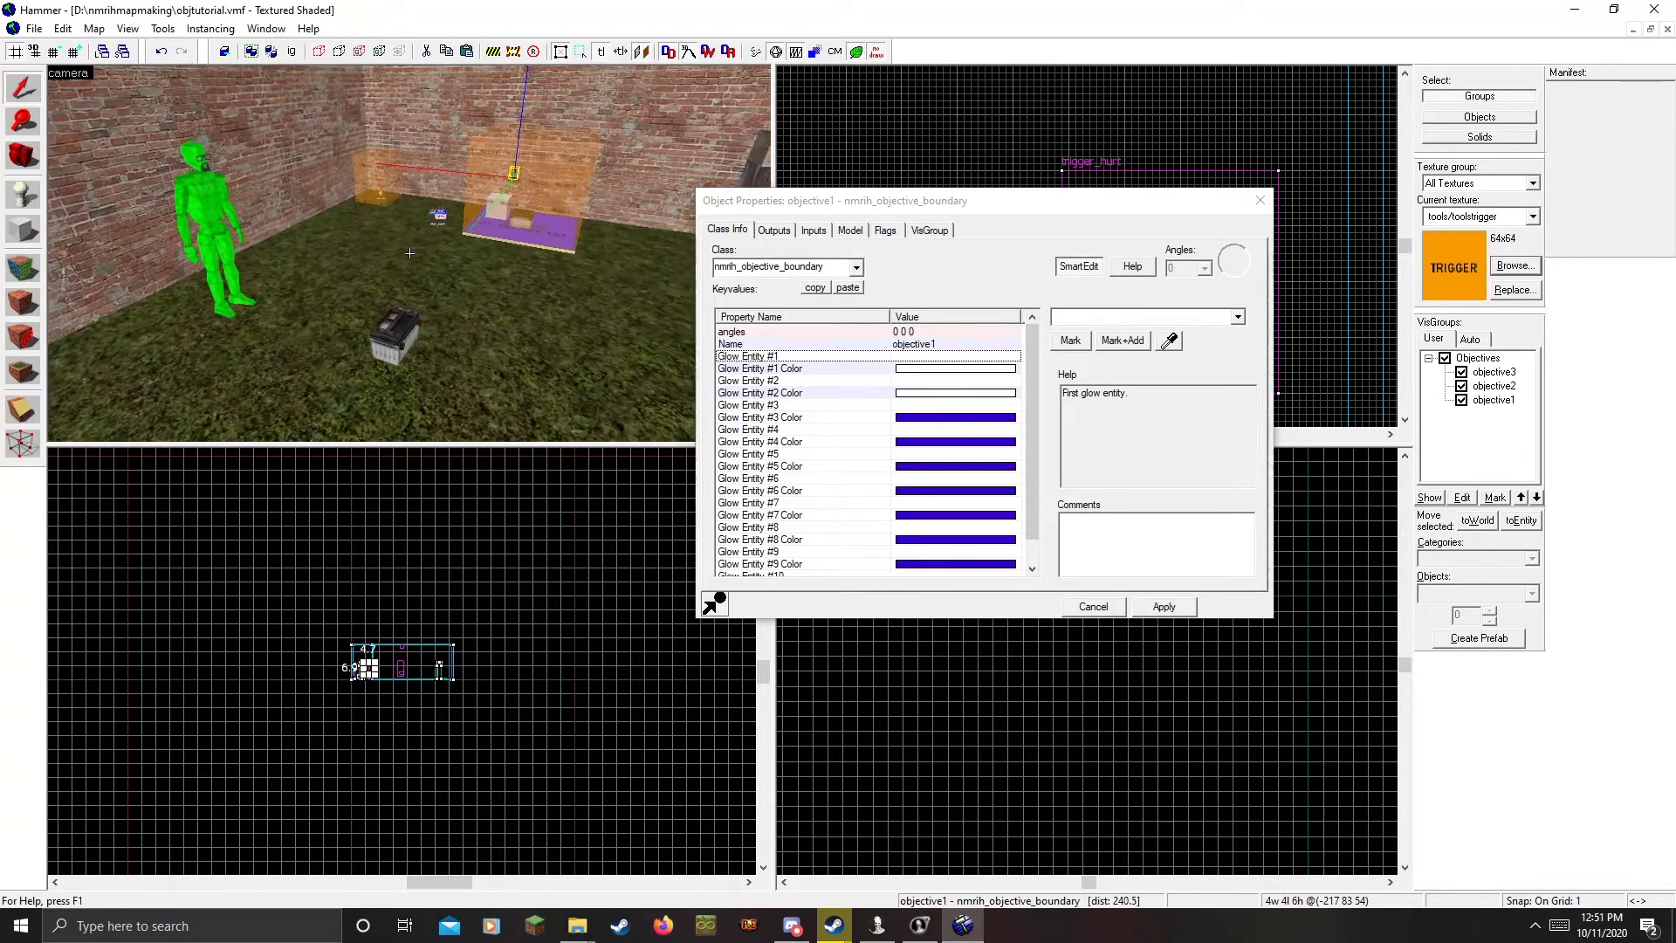
key("z")
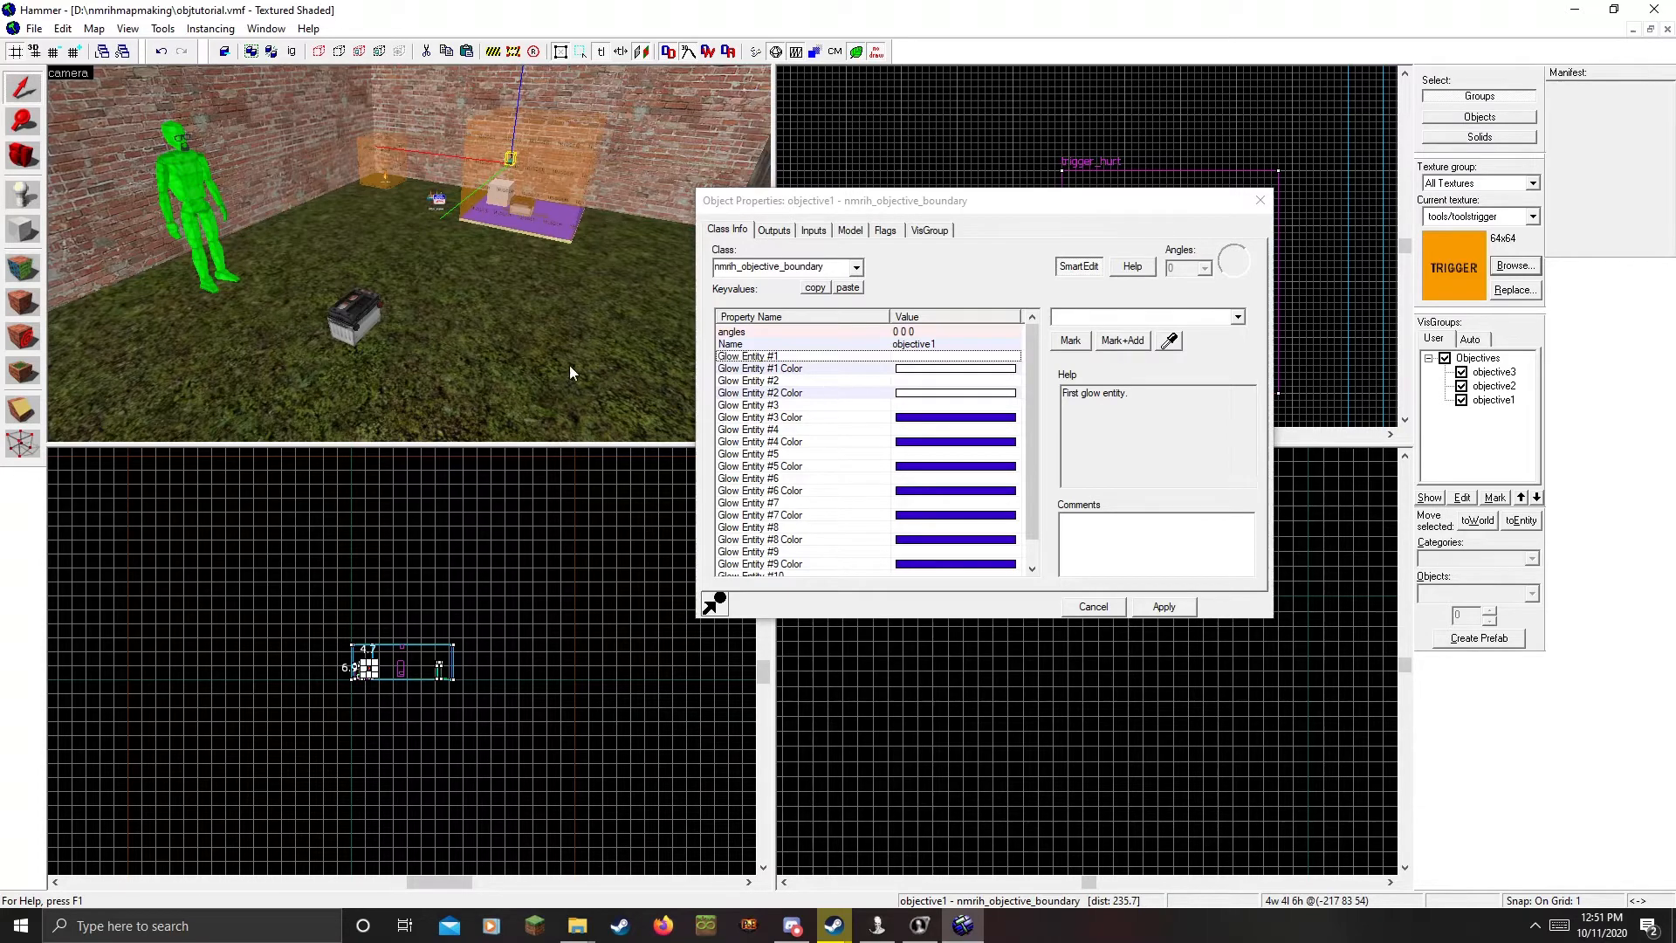
Set objective1's Glow Entity #1 to obj1_battery with a pure red glow colour
left_click(915, 362)
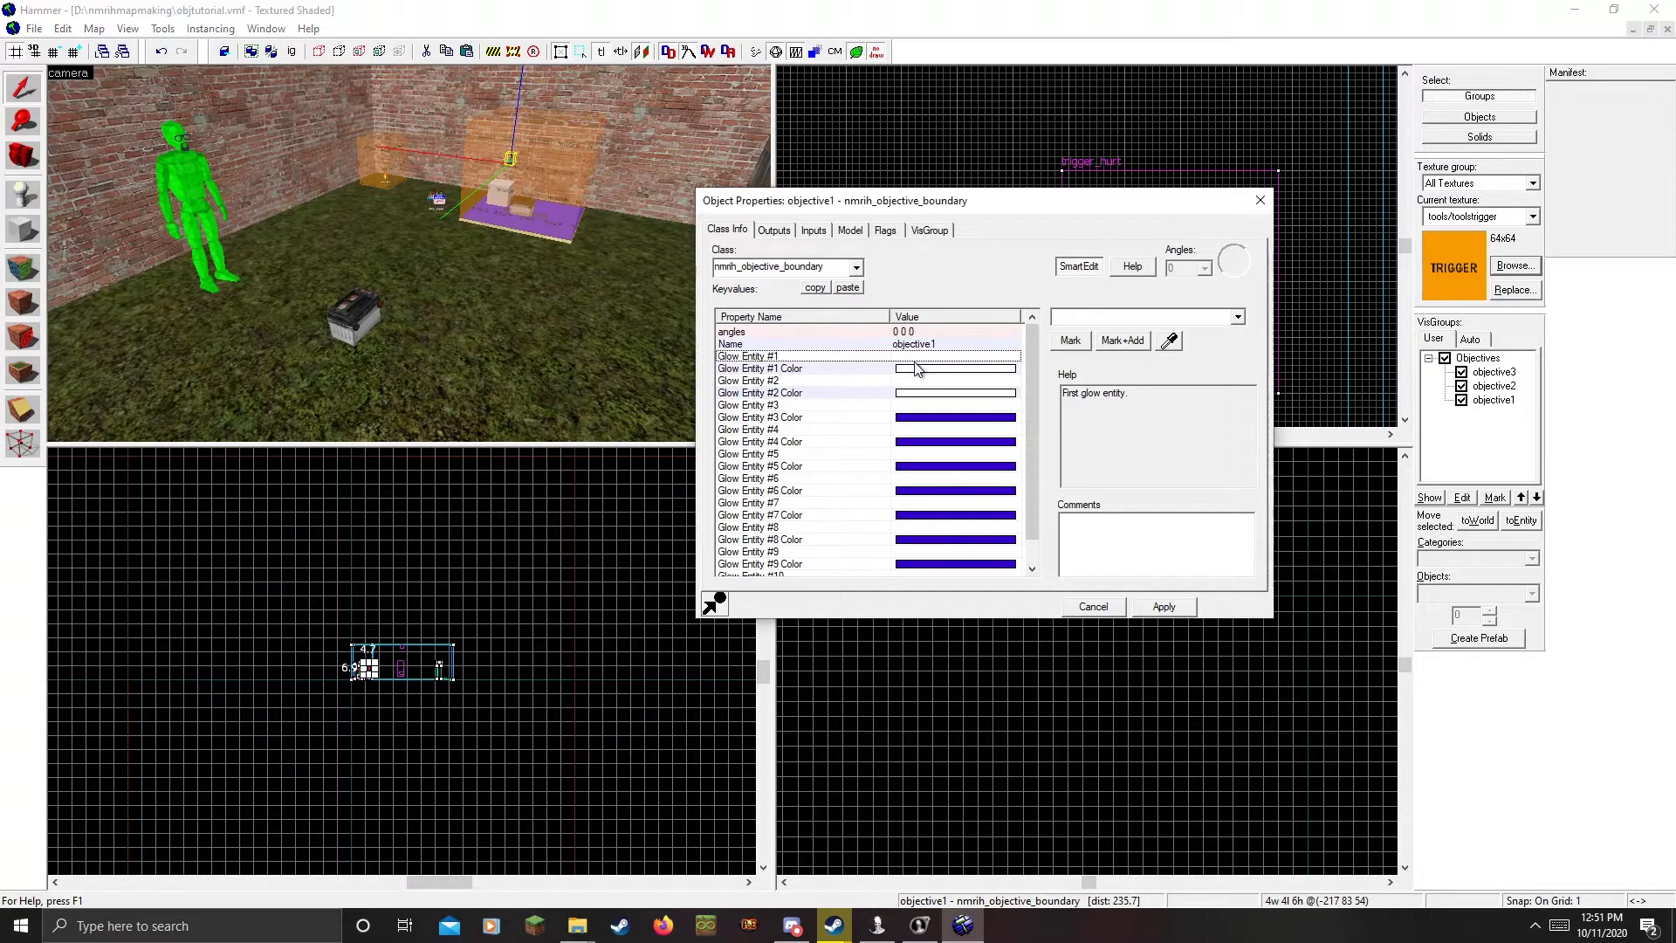
left_click(1168, 341)
left_click(371, 317)
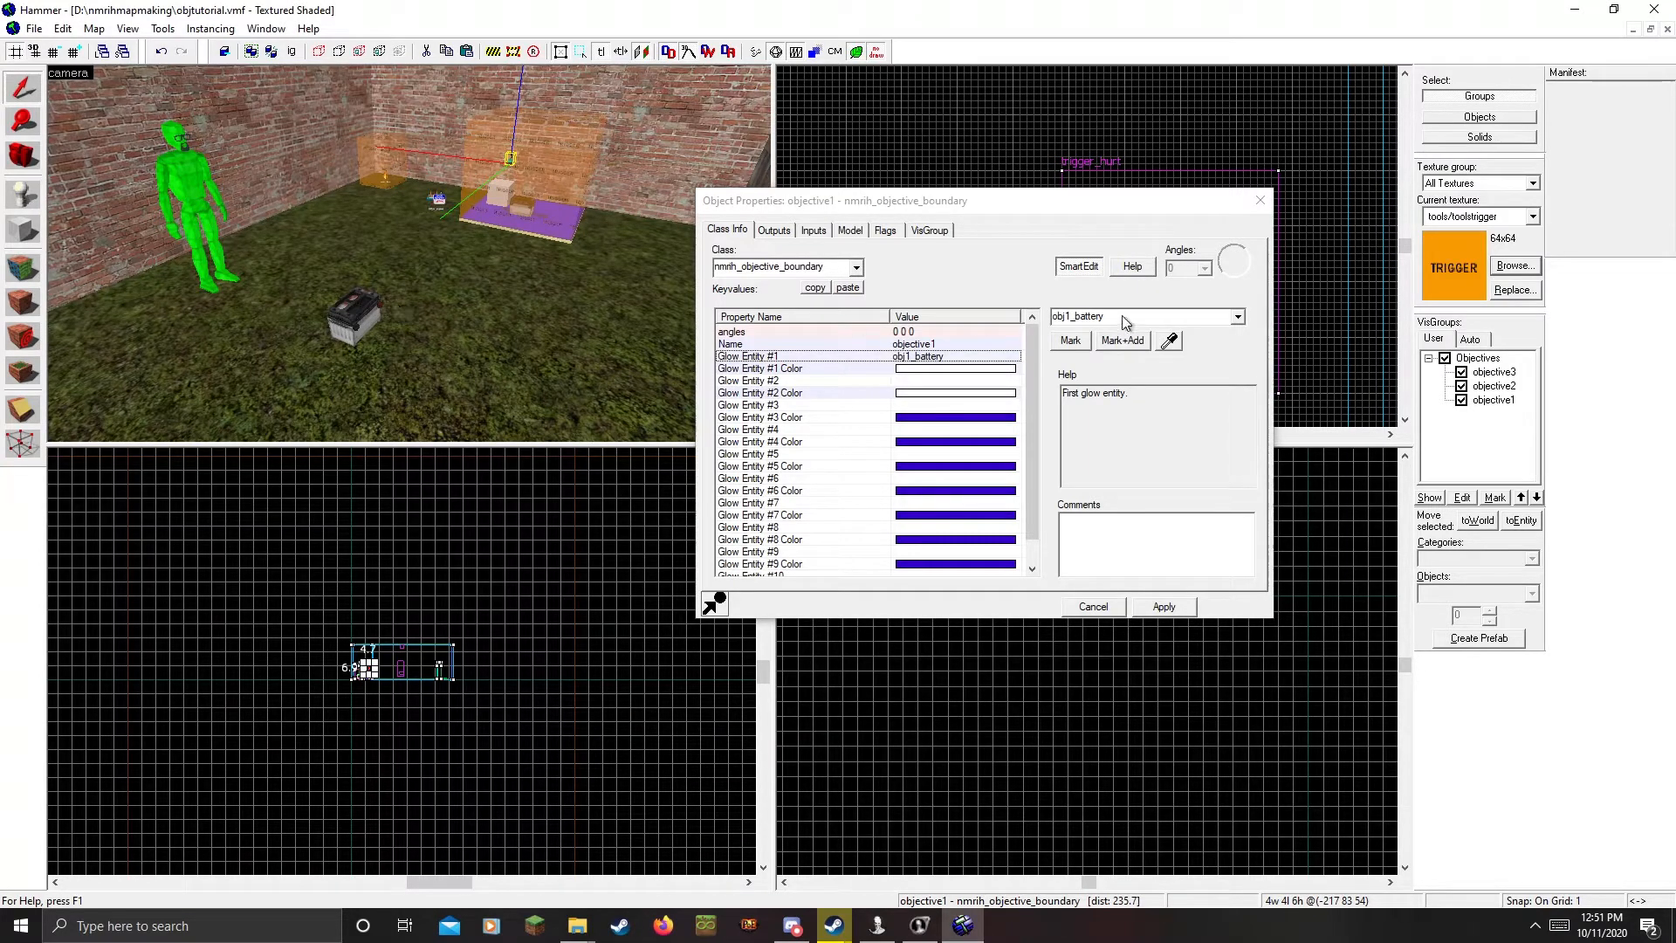
left_click(908, 372)
left_click(1085, 352)
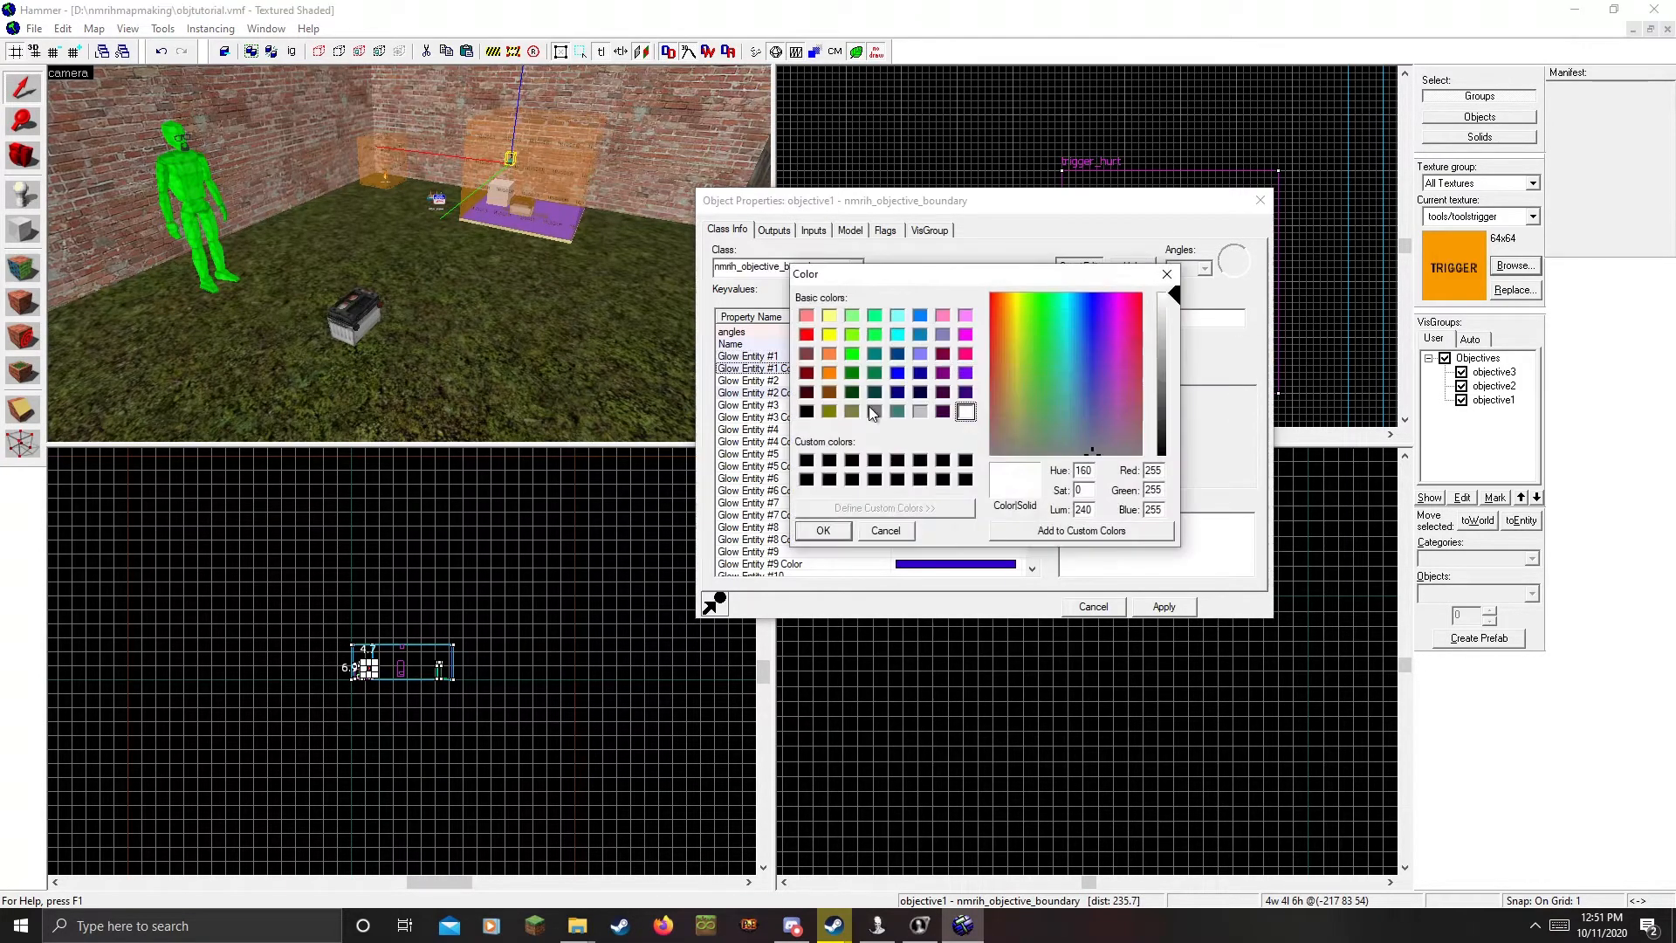
left_click(807, 336)
left_click(820, 531)
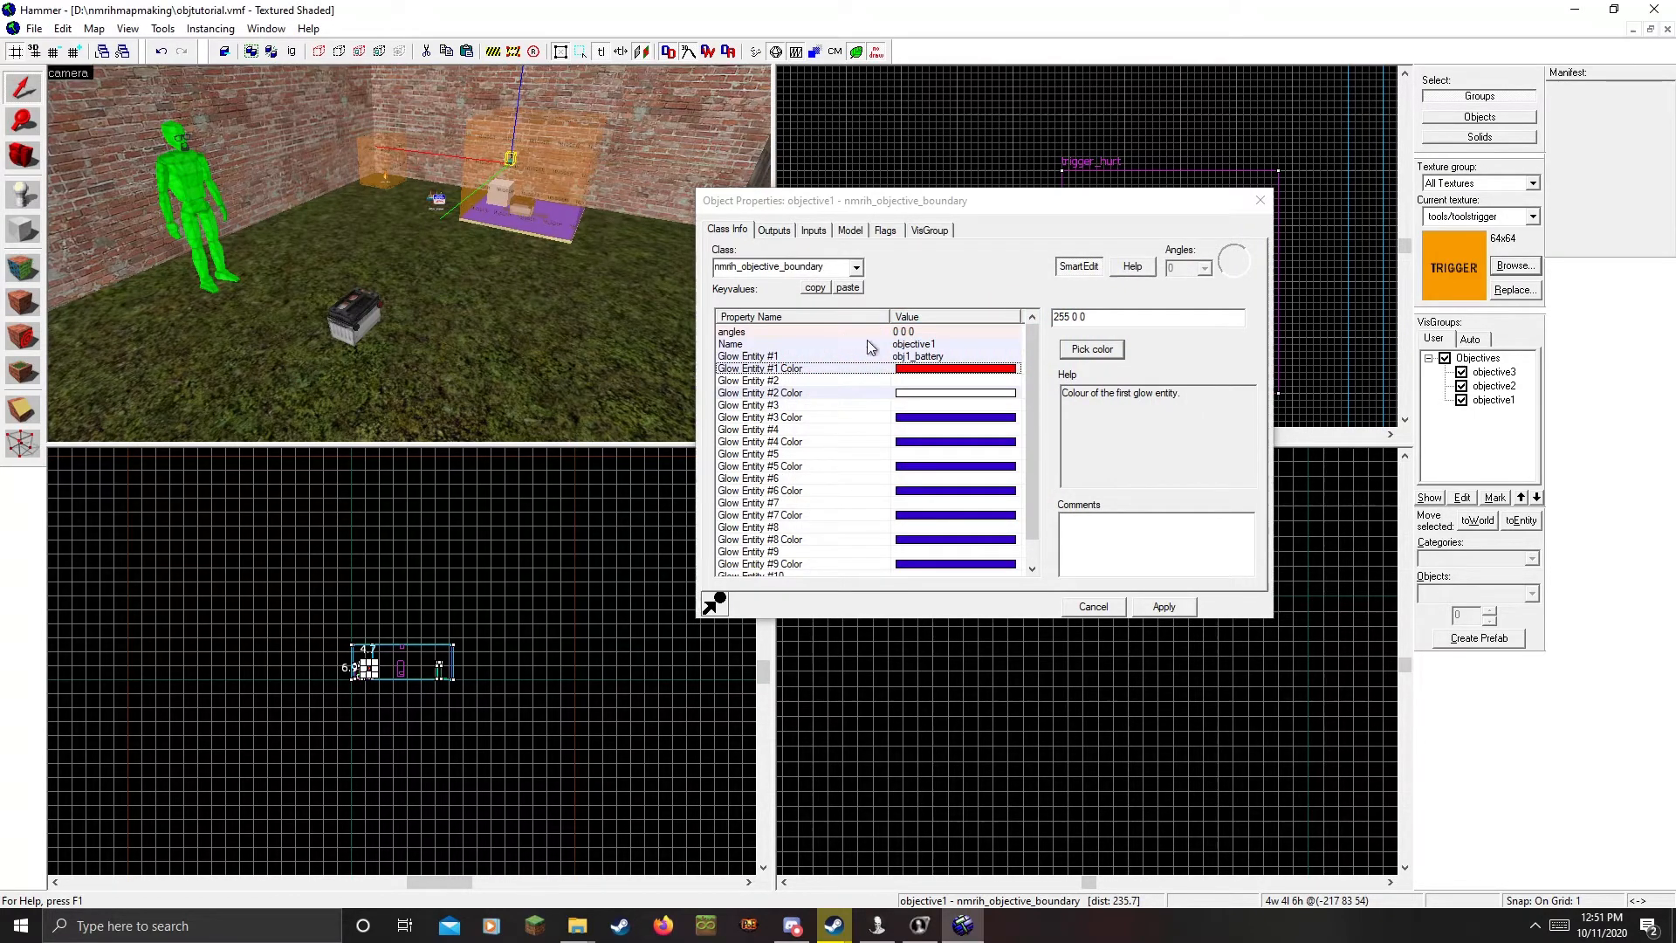
Pick obj_1temp from the 3D view as objective1's Glow Entity #2
left_click(908, 381)
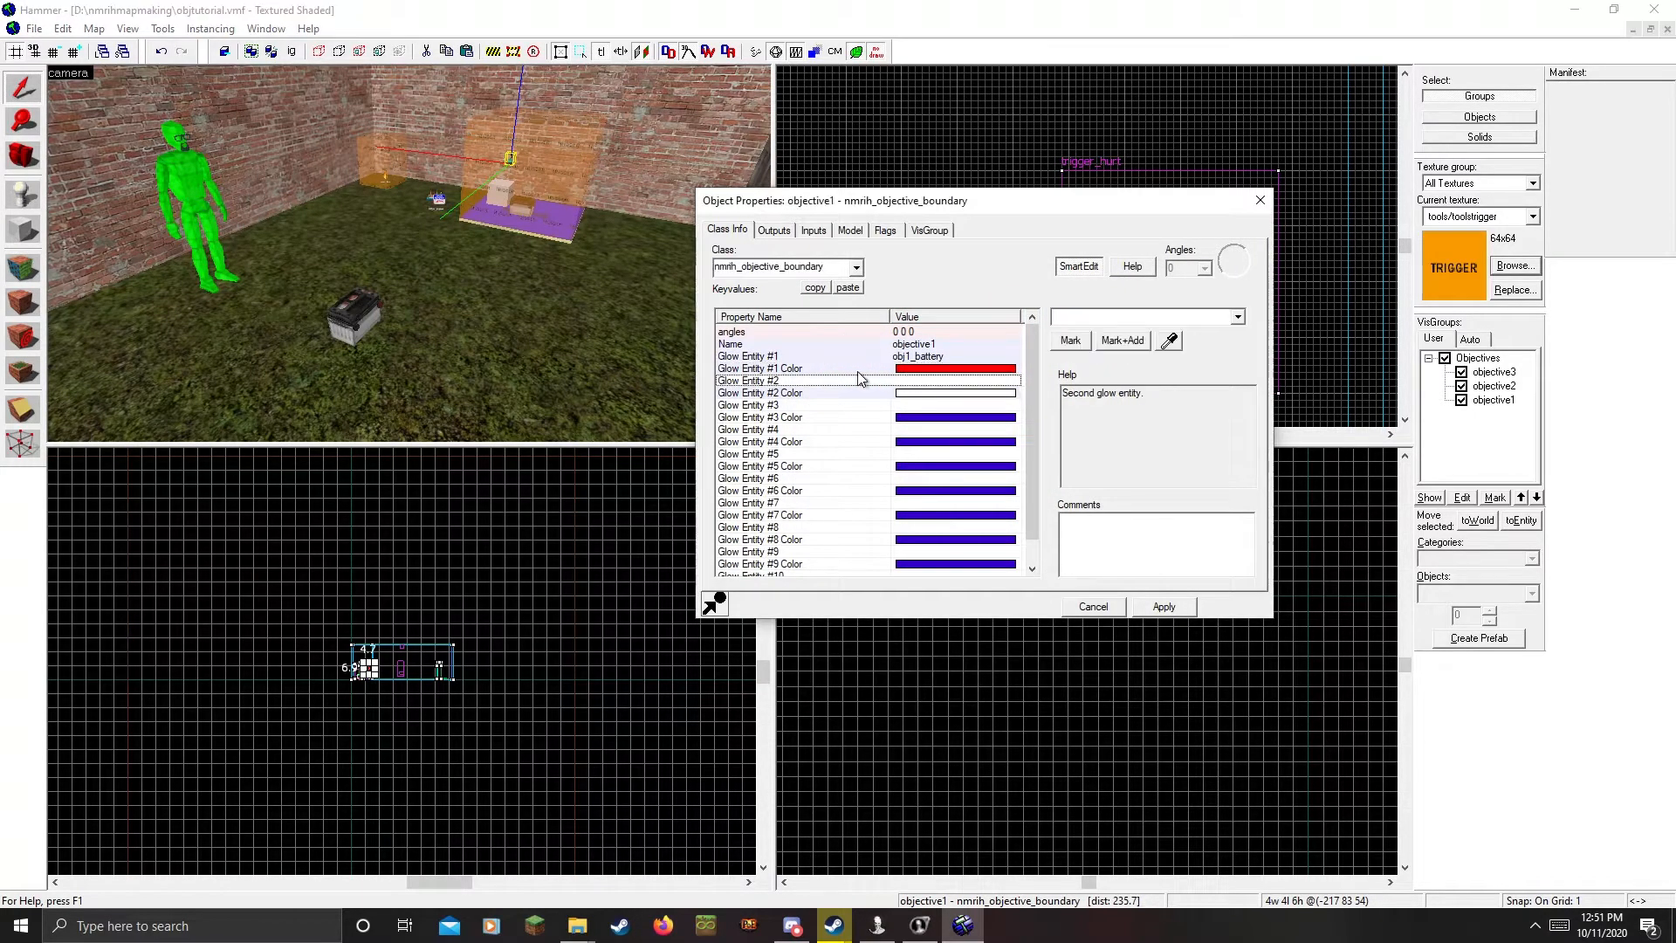
left_click(1169, 343)
key("z")
key("w")
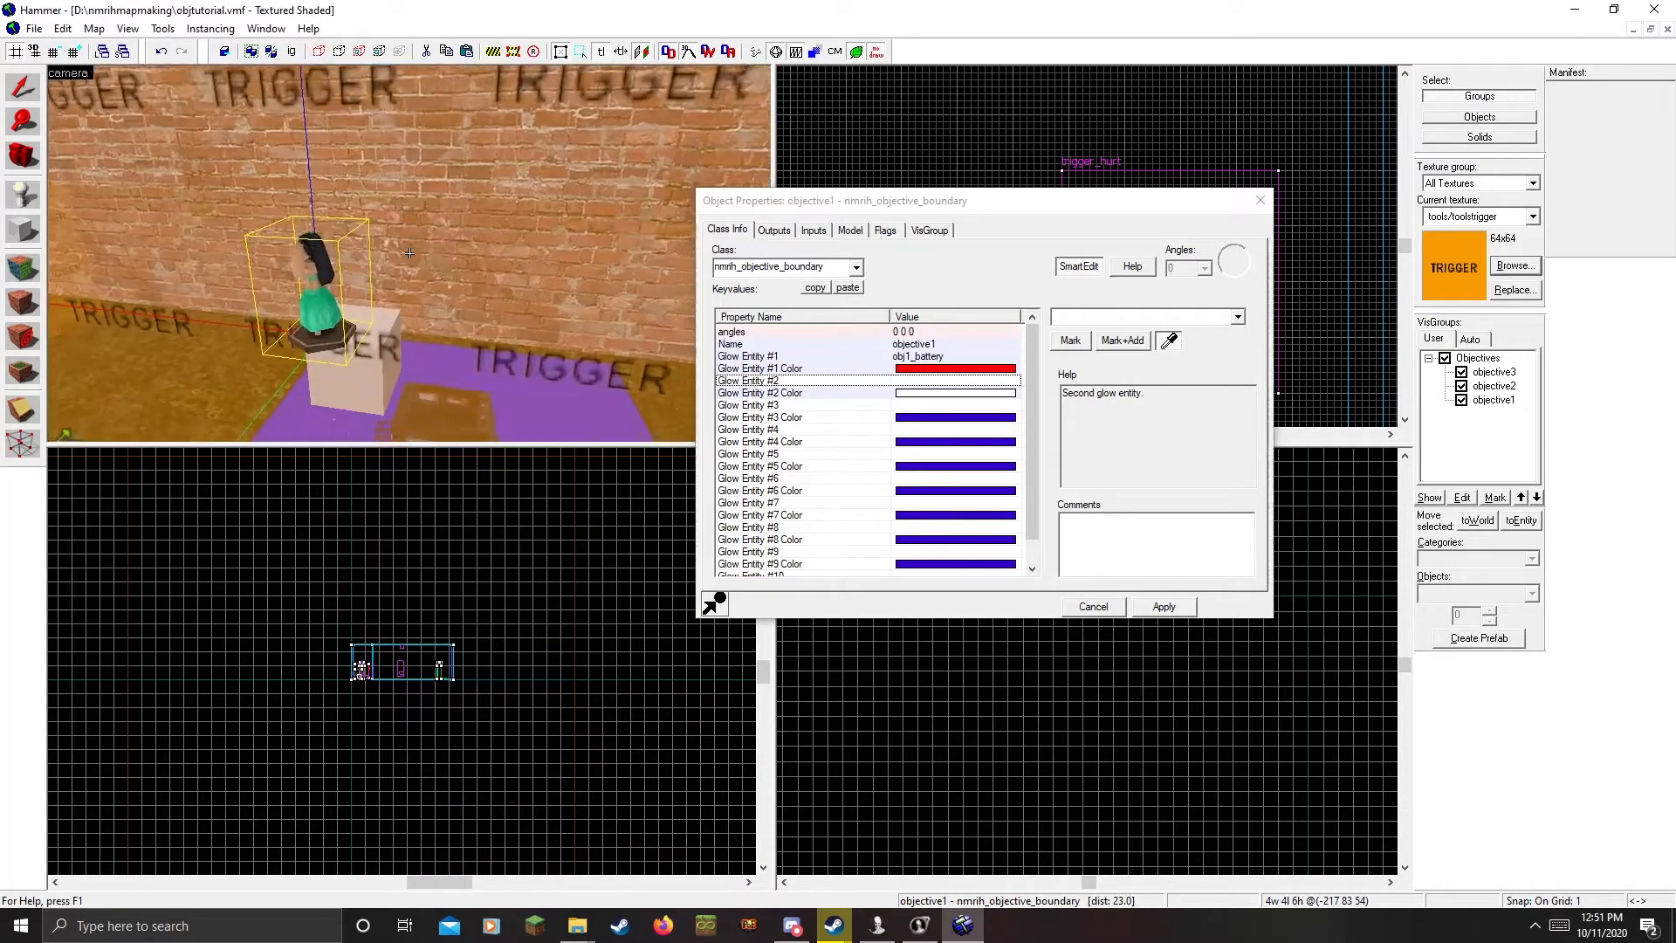
left_click(409, 253)
key("s")
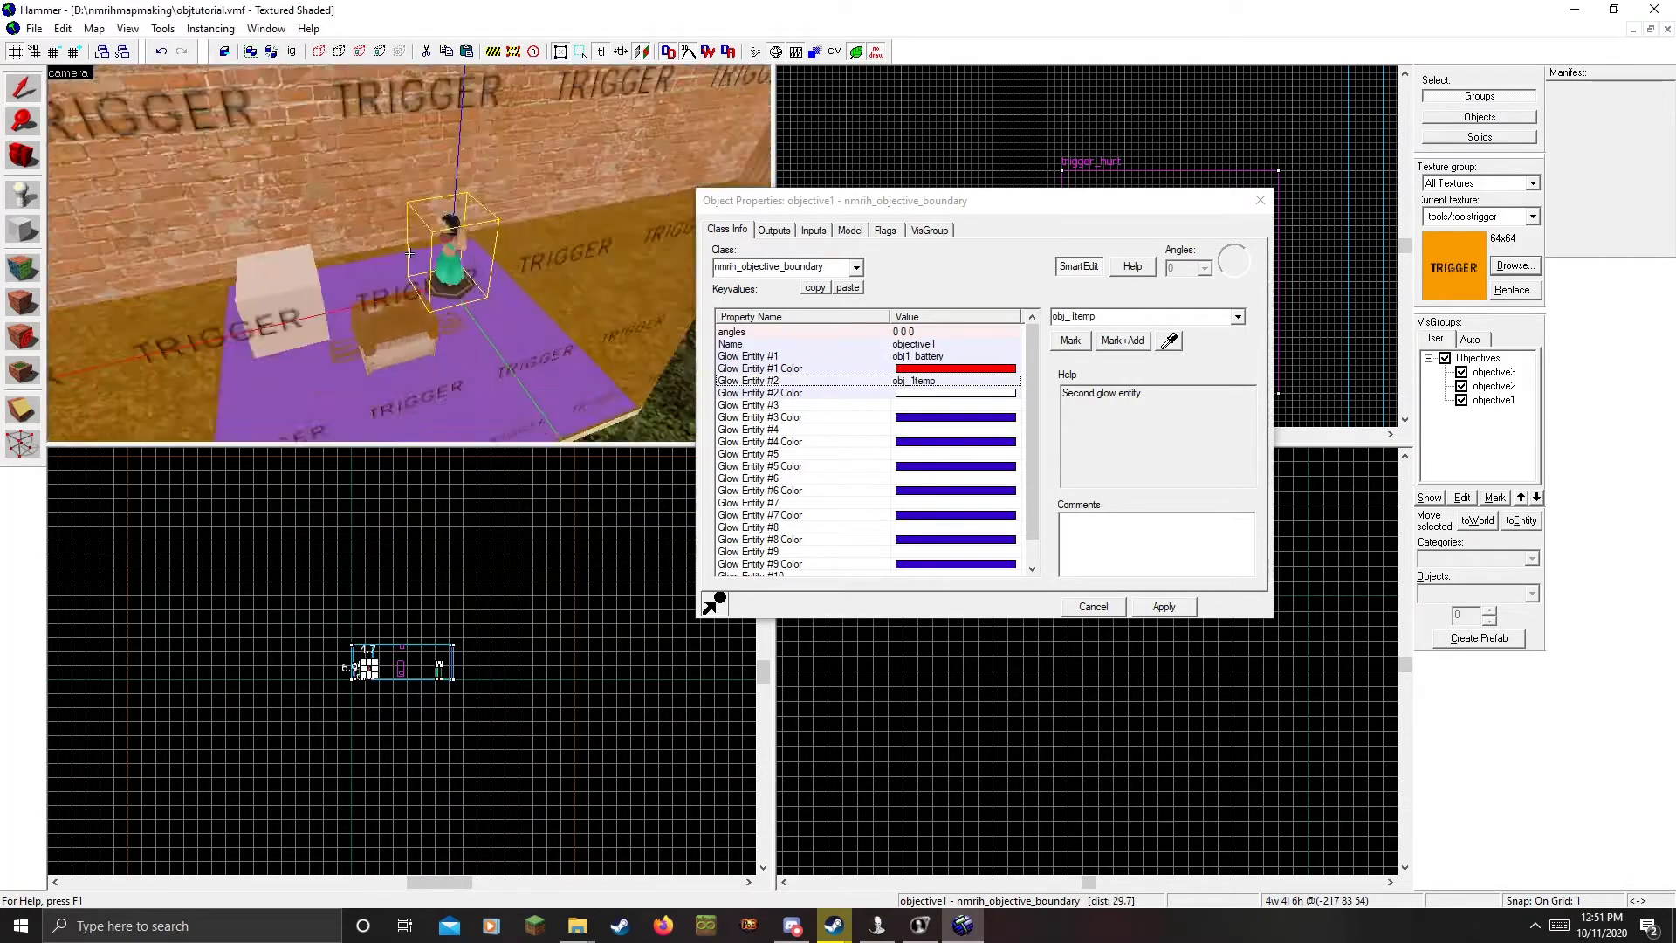
key("w")
key("z")
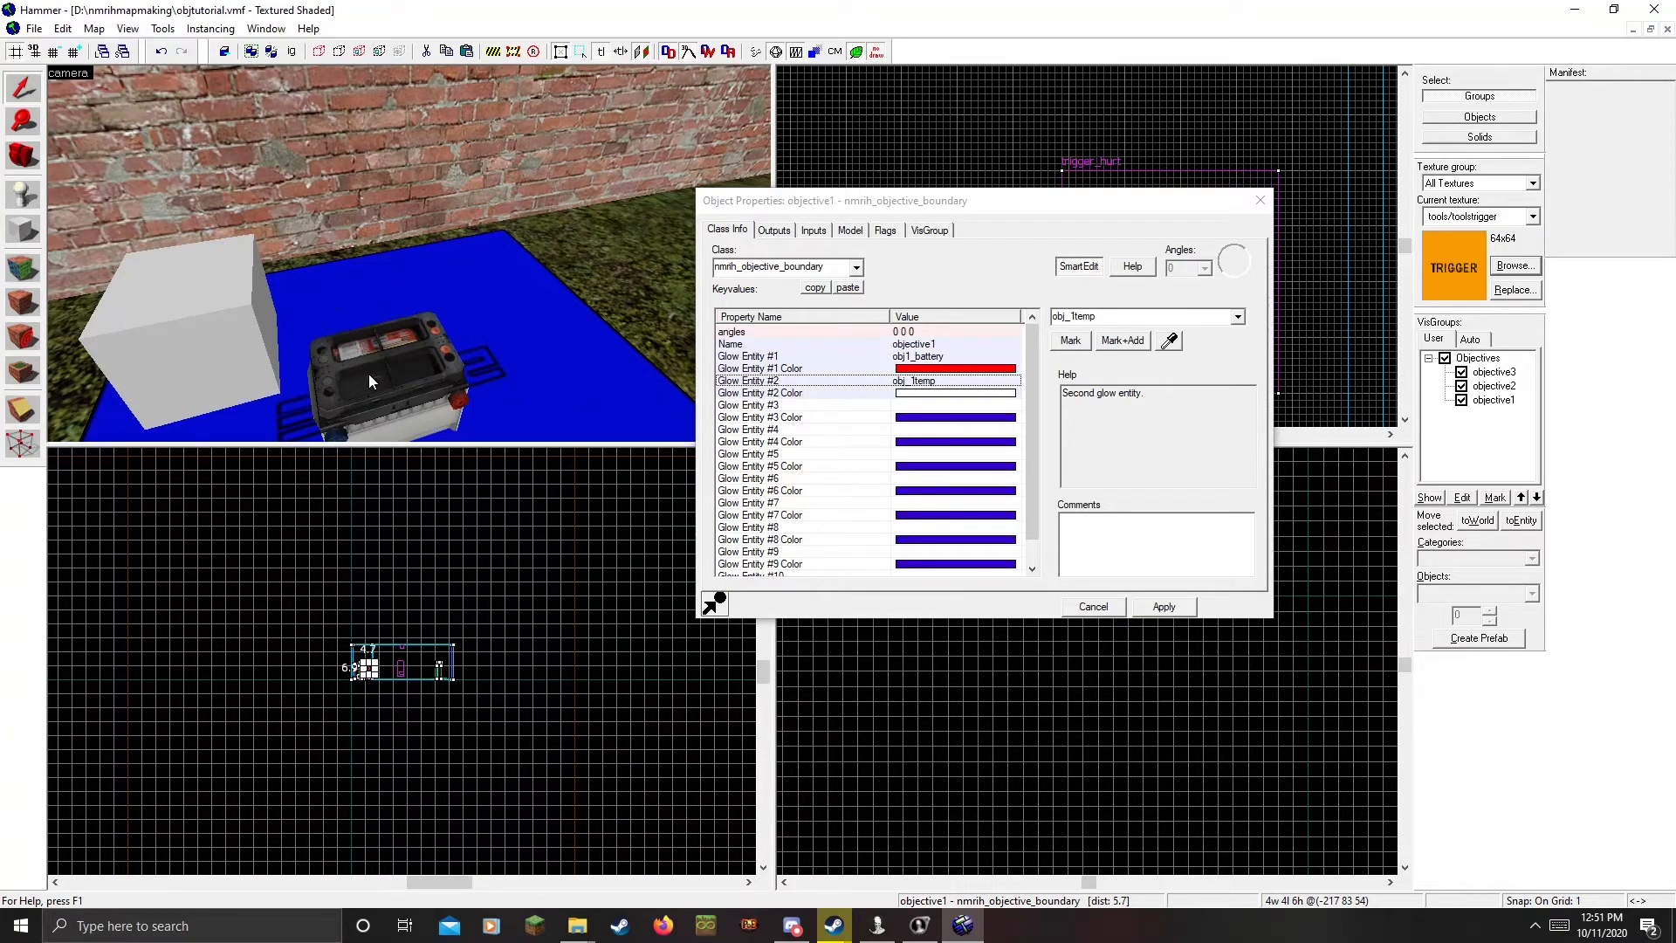
key("z")
key("w")
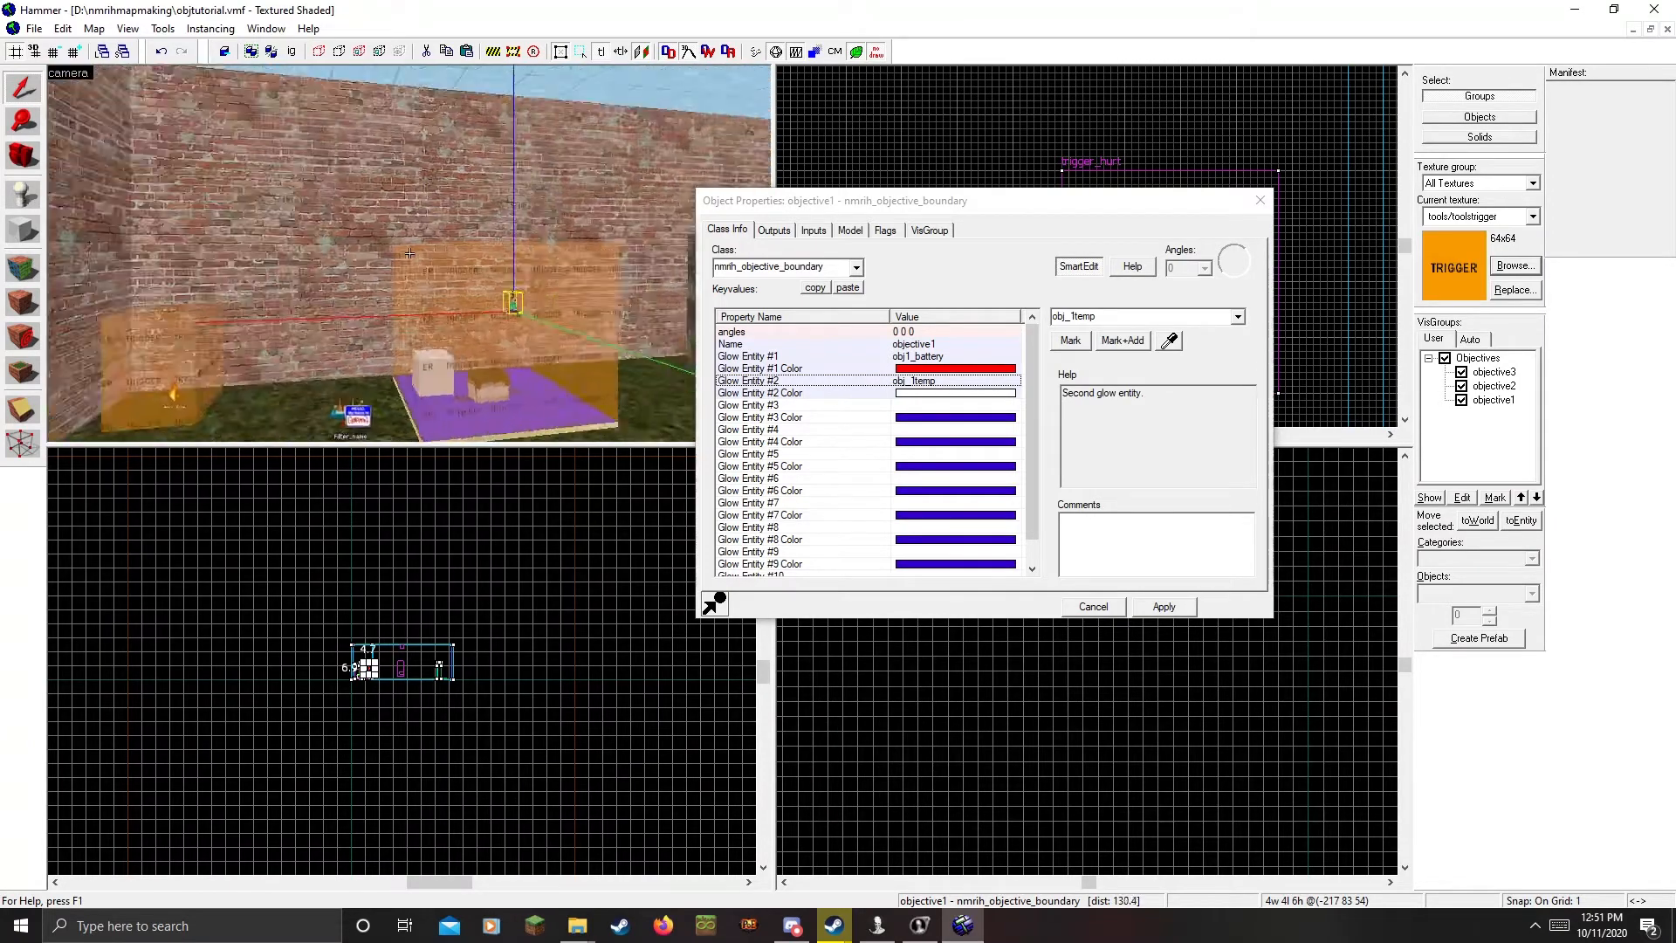
key("d")
key("s")
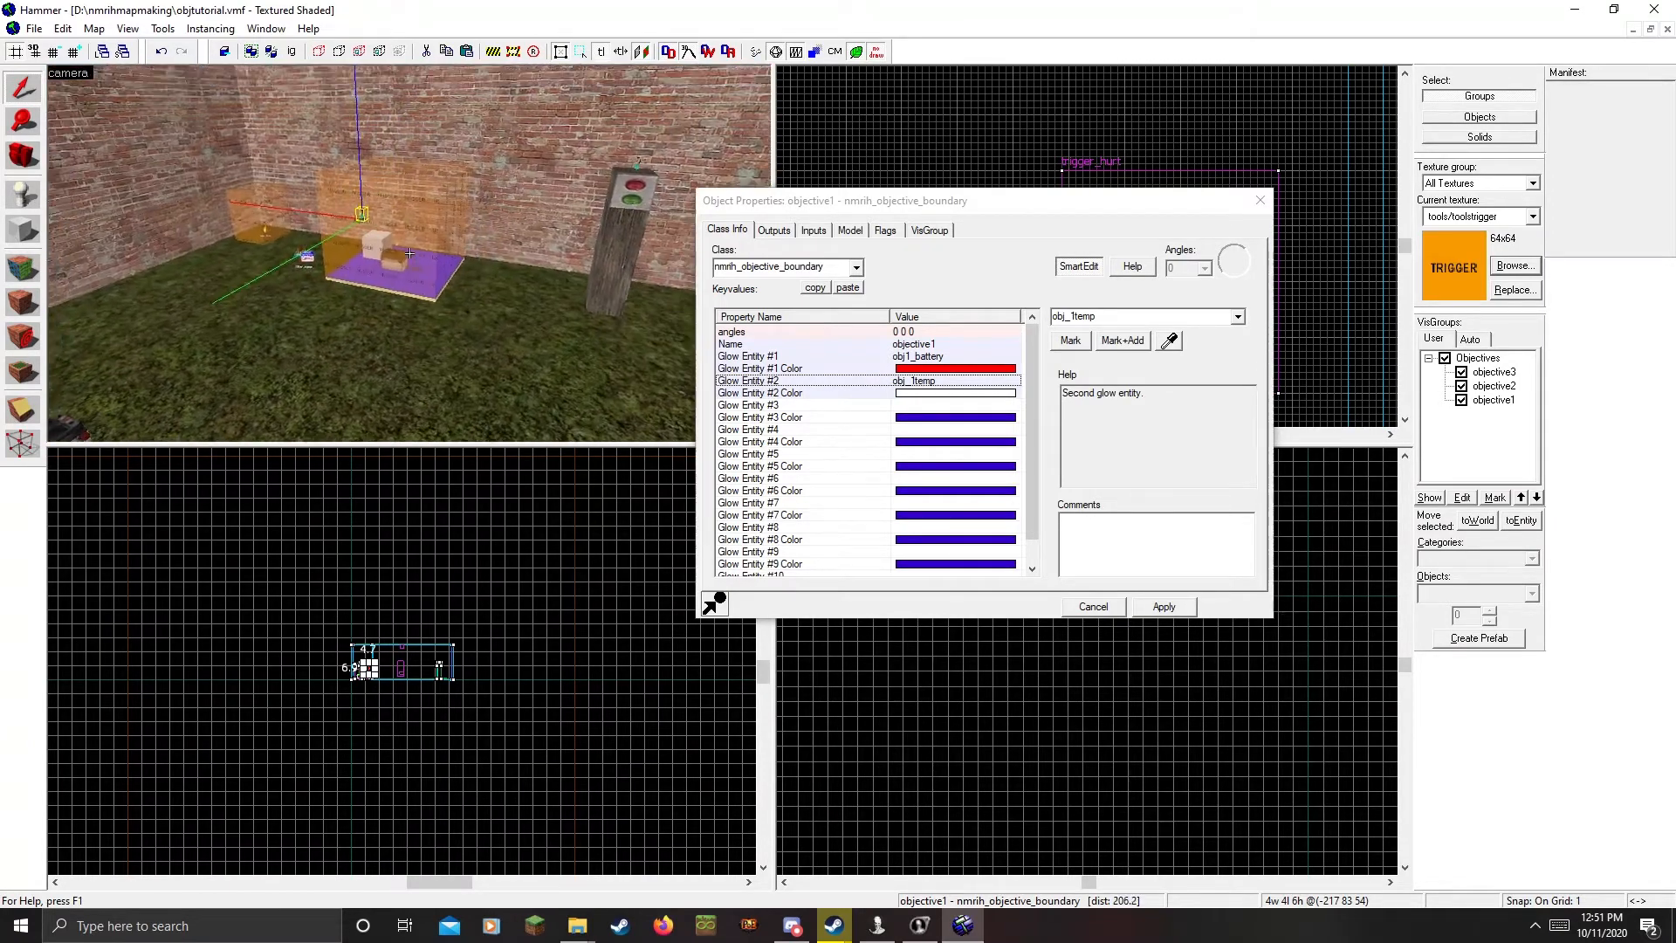
key("w")
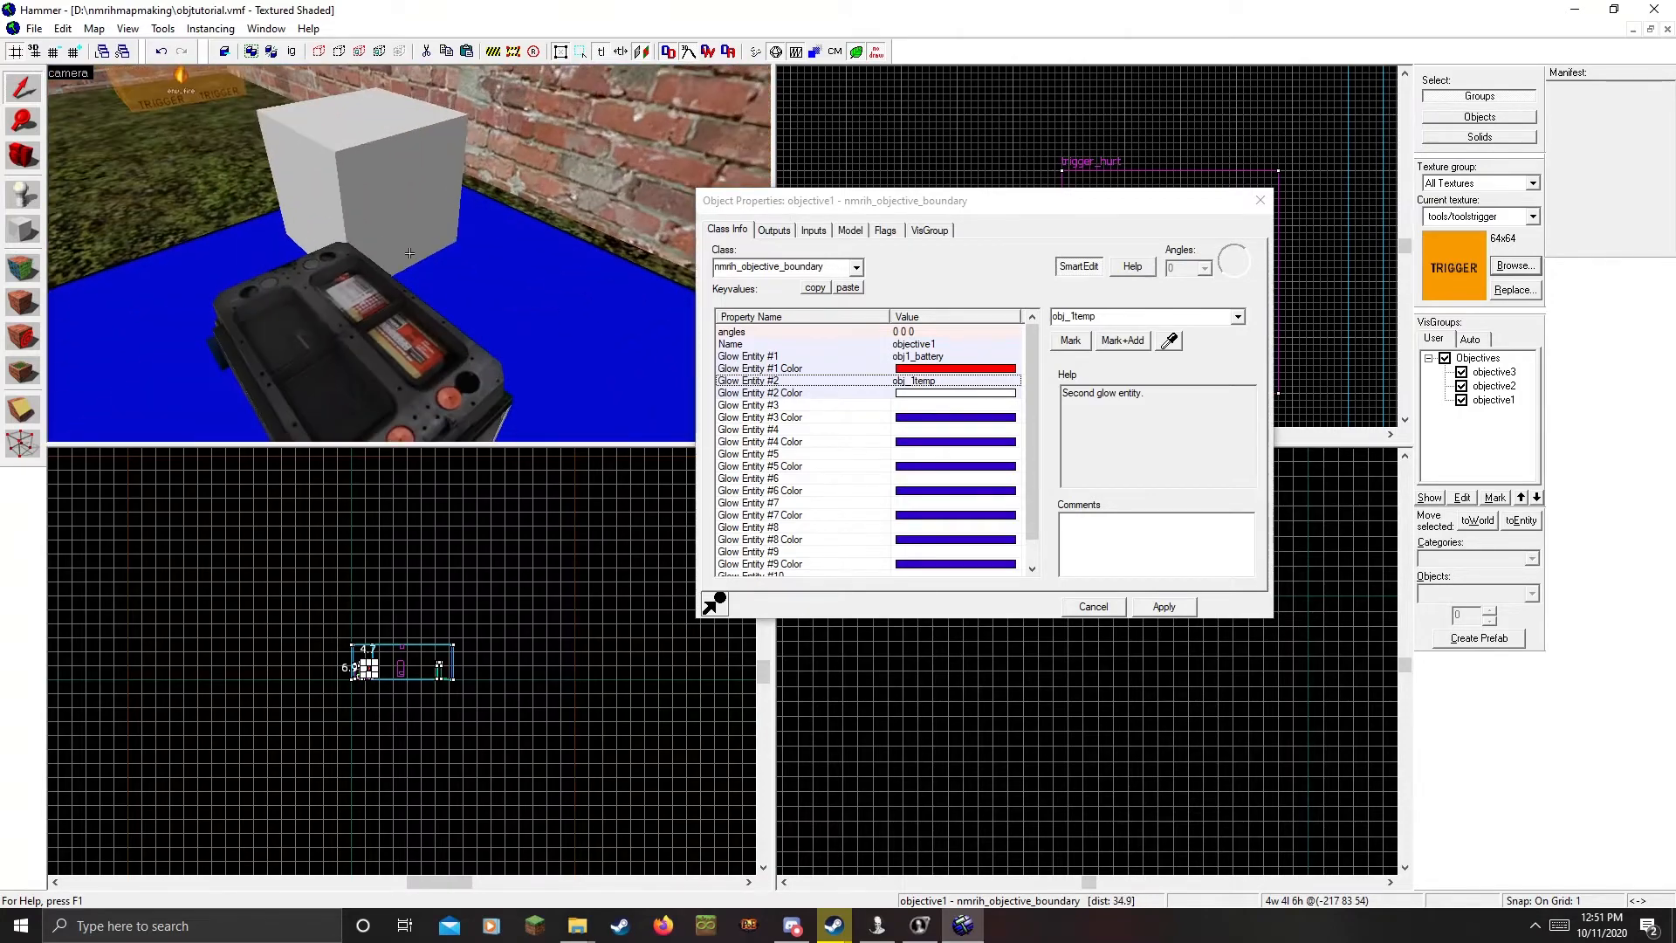
key("s")
key("z")
Leave obj_1temp's glow colour at 255 255 255 and apply objective1's settings
left_click(890, 395)
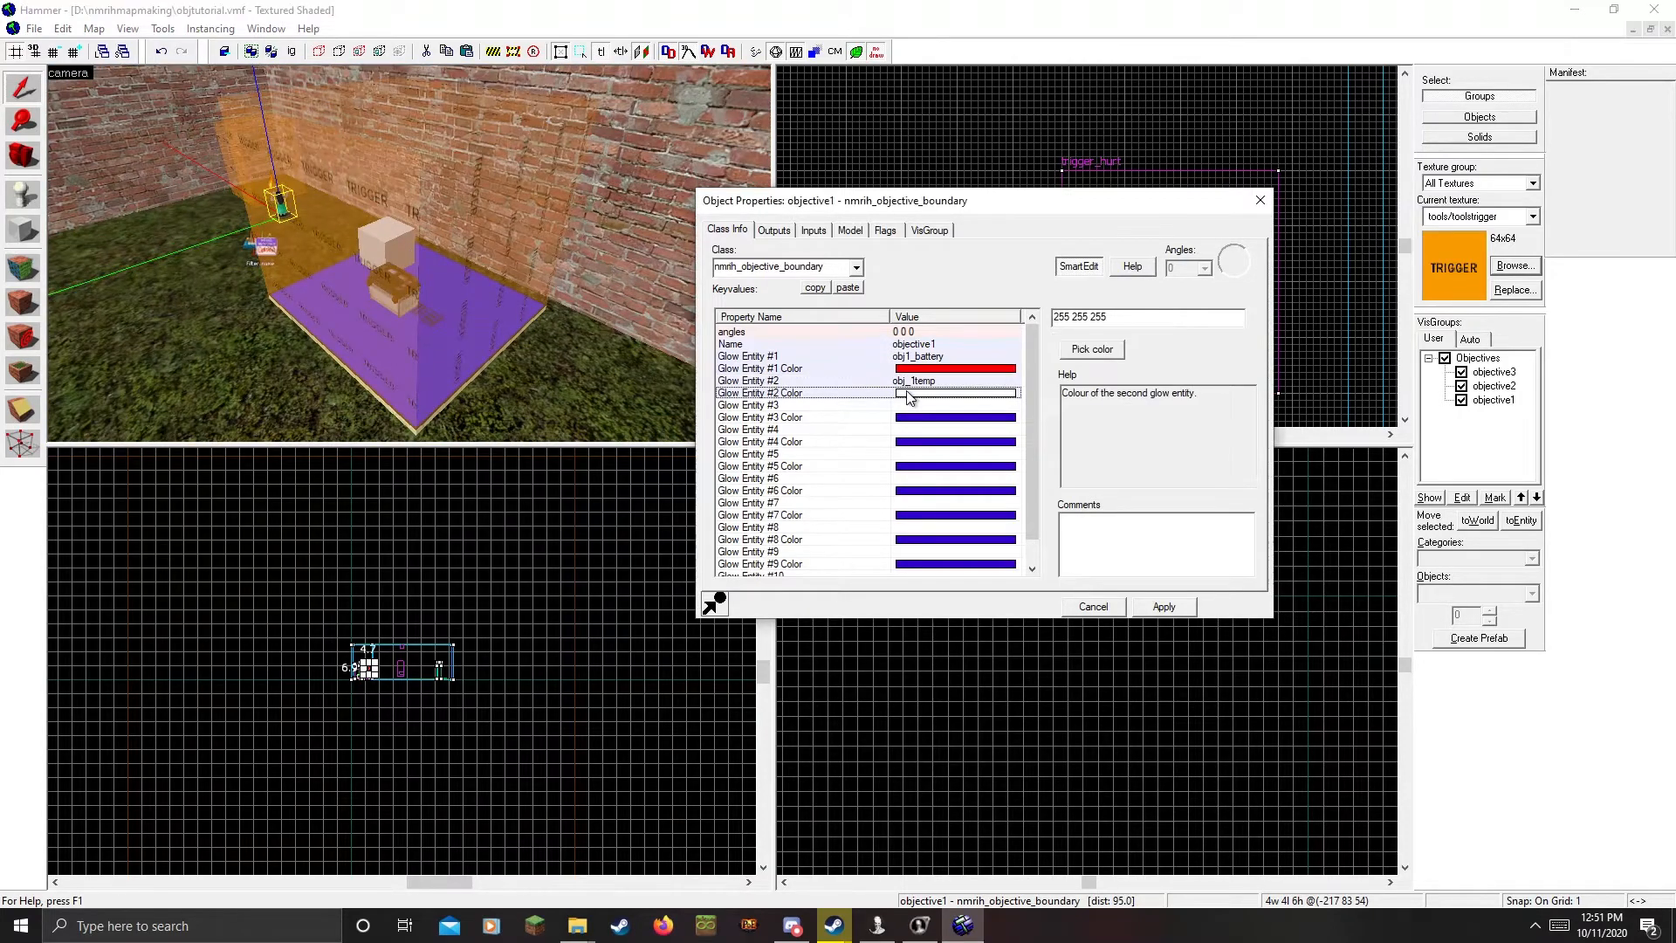
key("z")
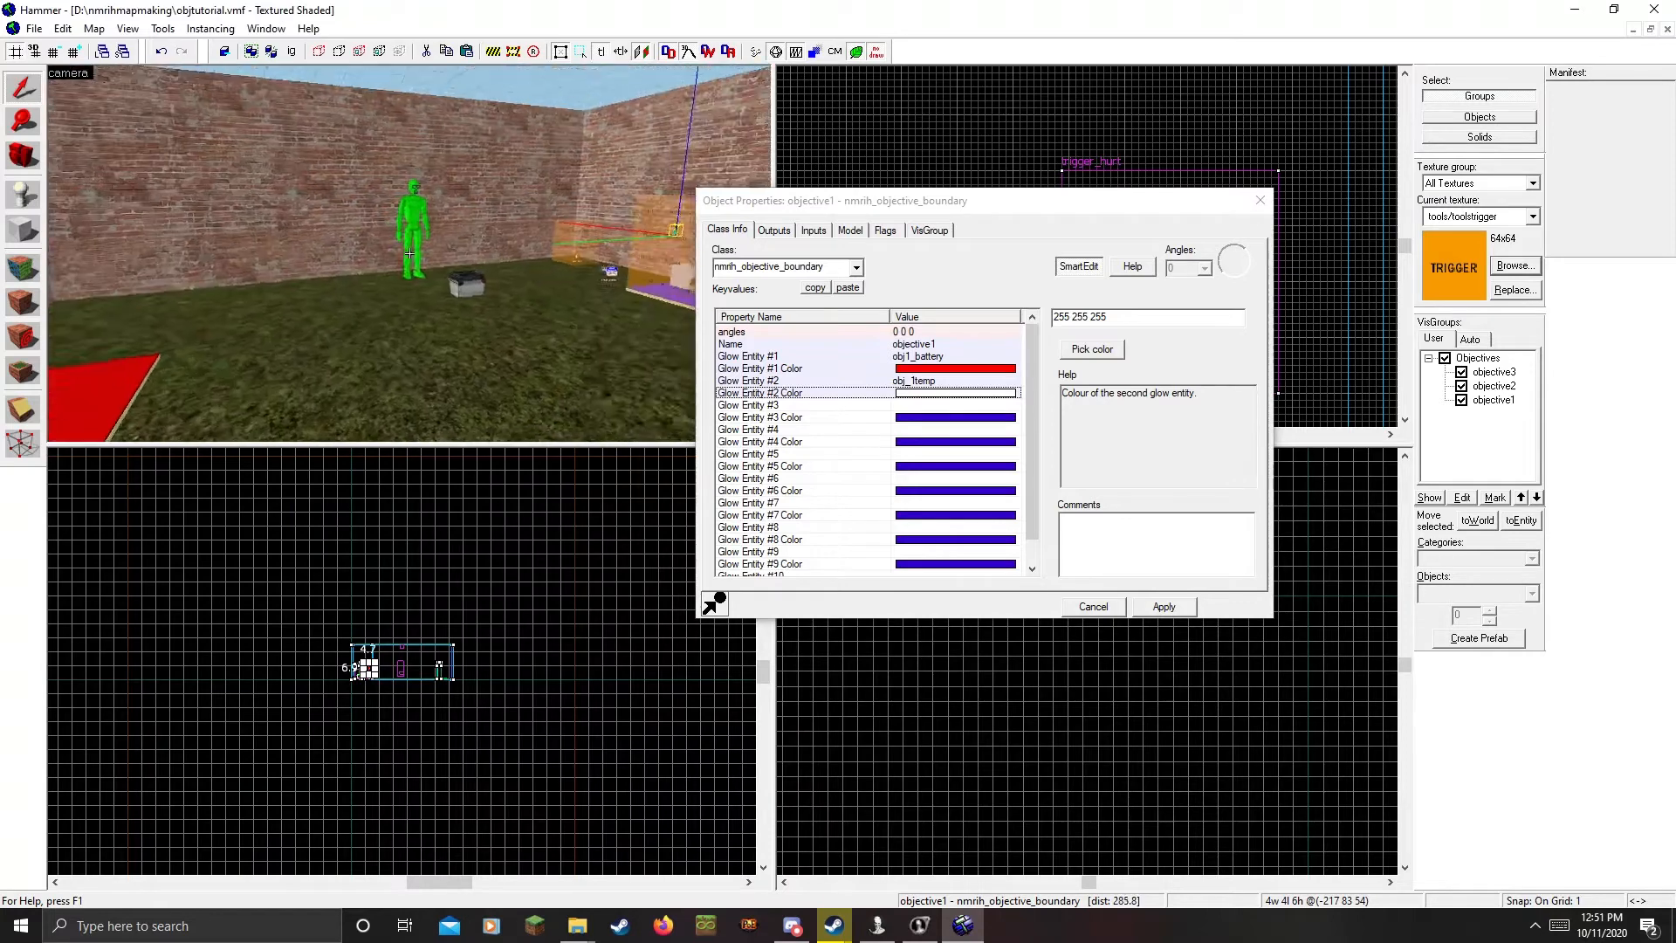
key("z")
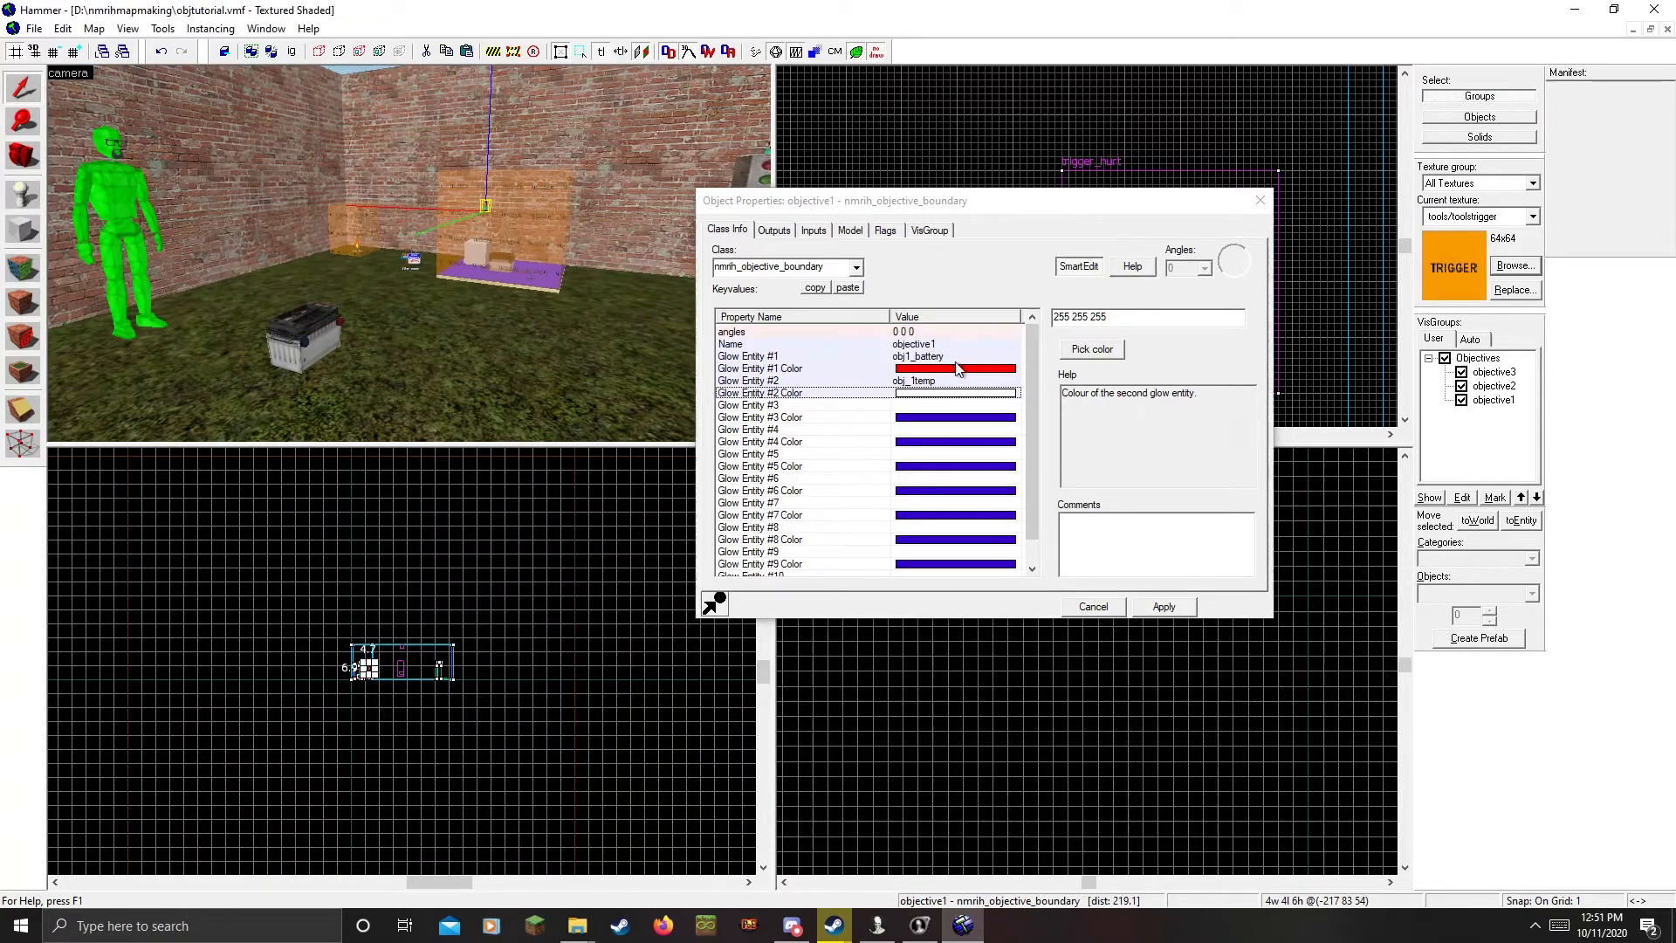
key("z")
key("w")
key("z")
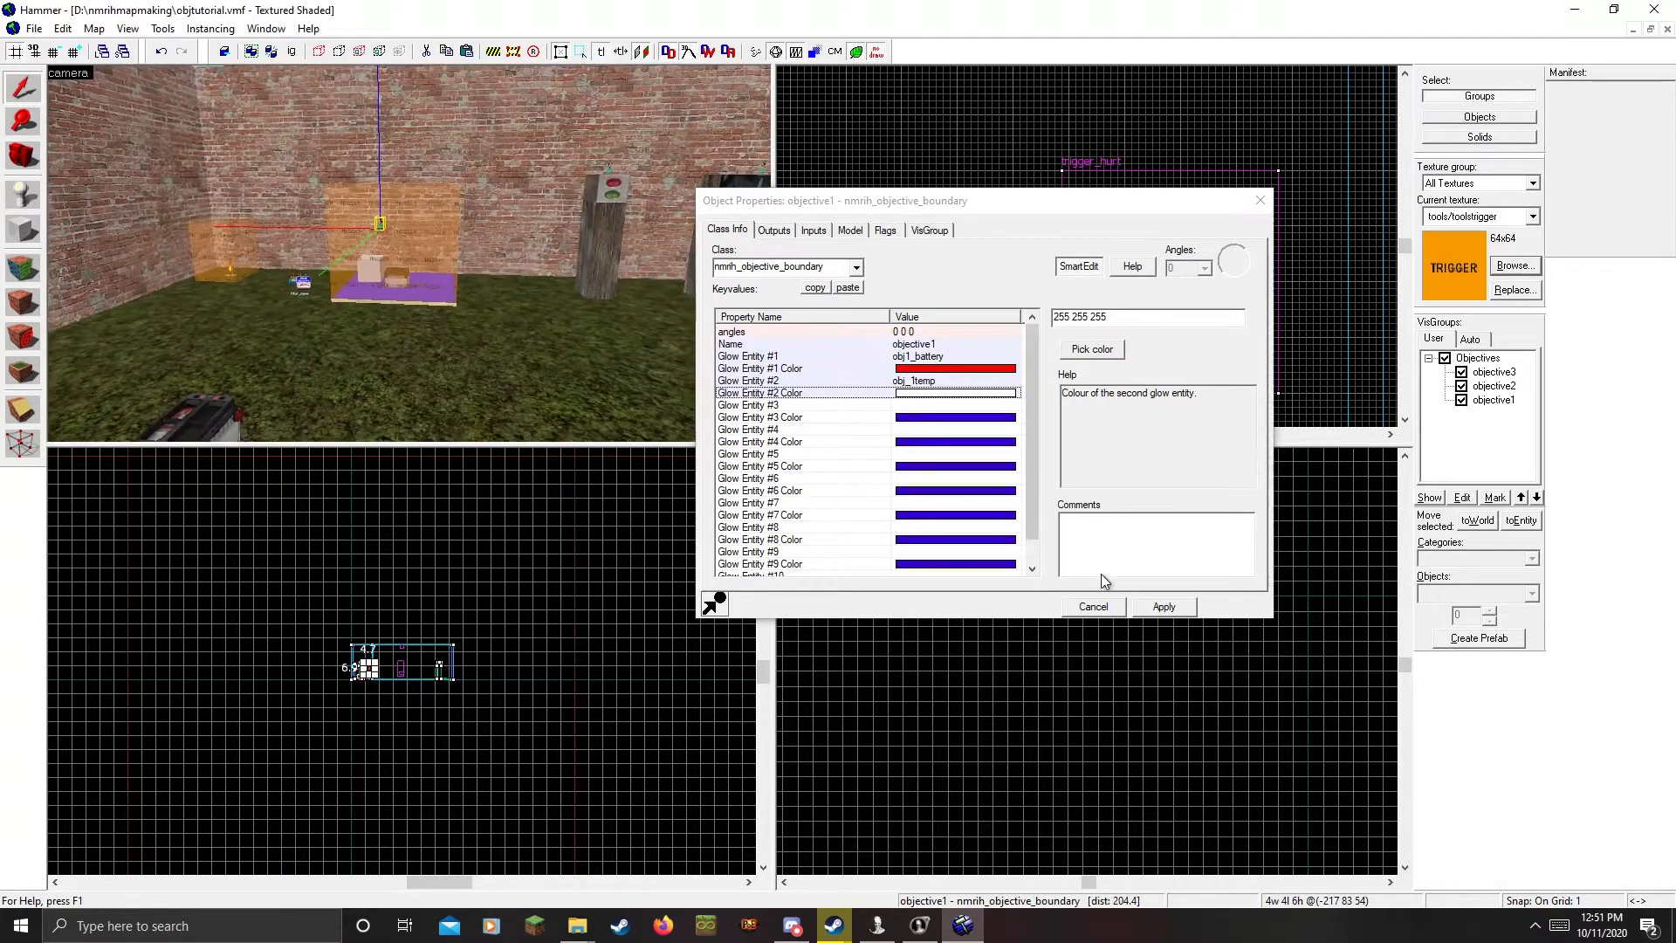
left_click(1137, 601)
Fly the 3D view to the button box and select the objective2 entity
key("z")
key("s")
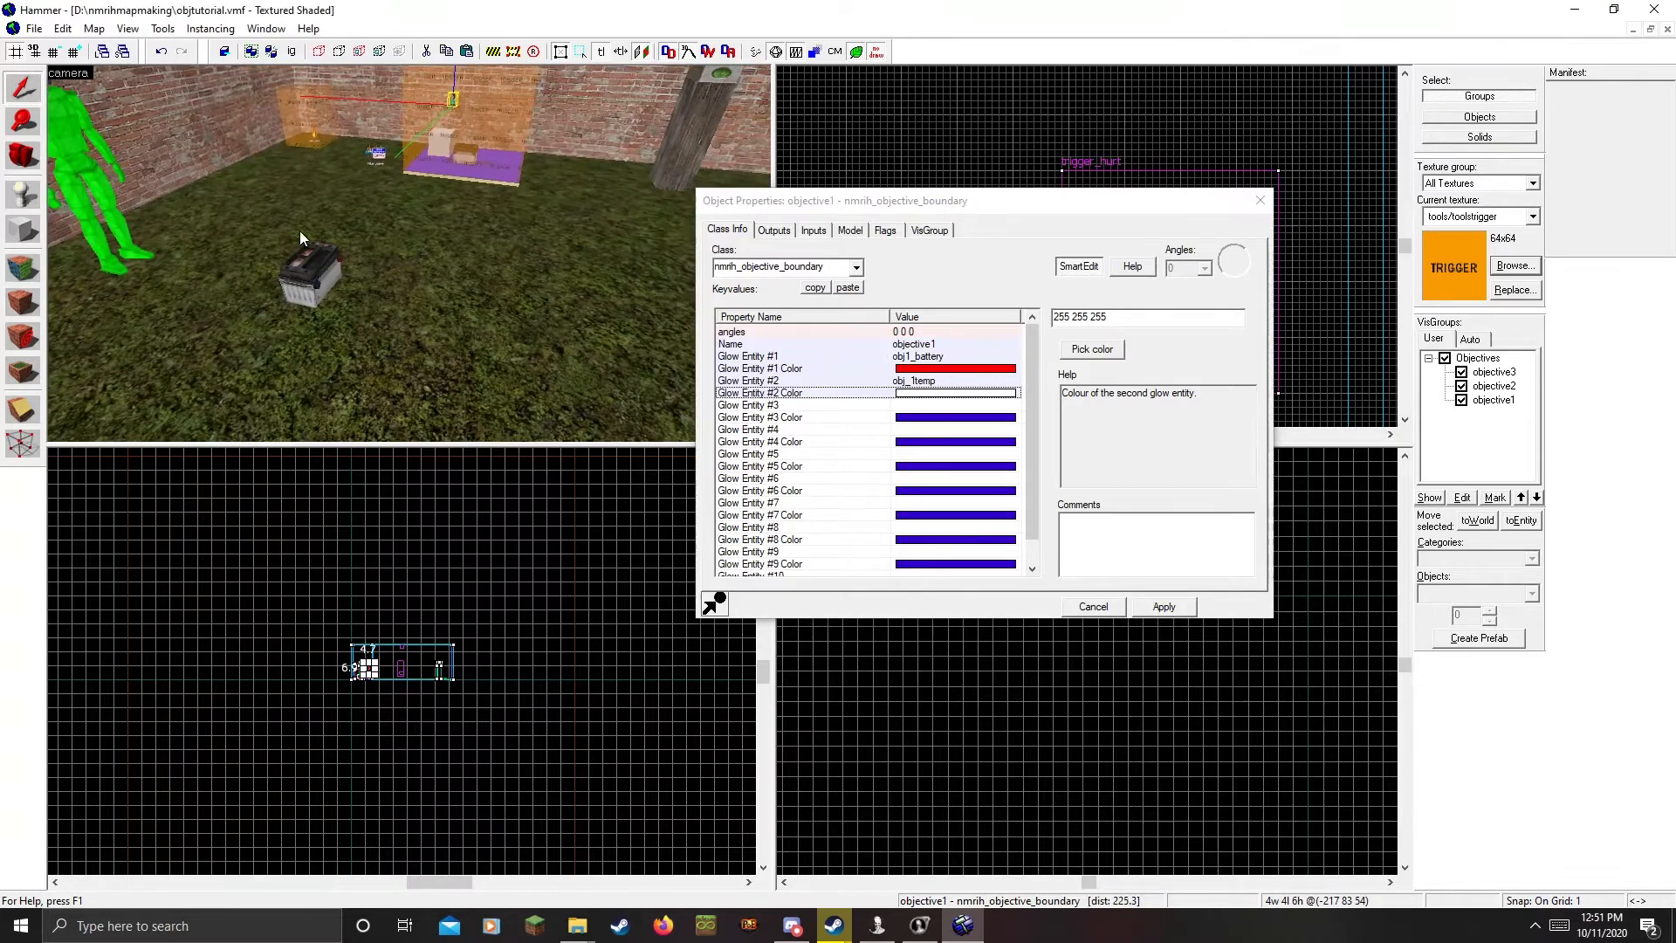
key("z")
key("w")
key("z")
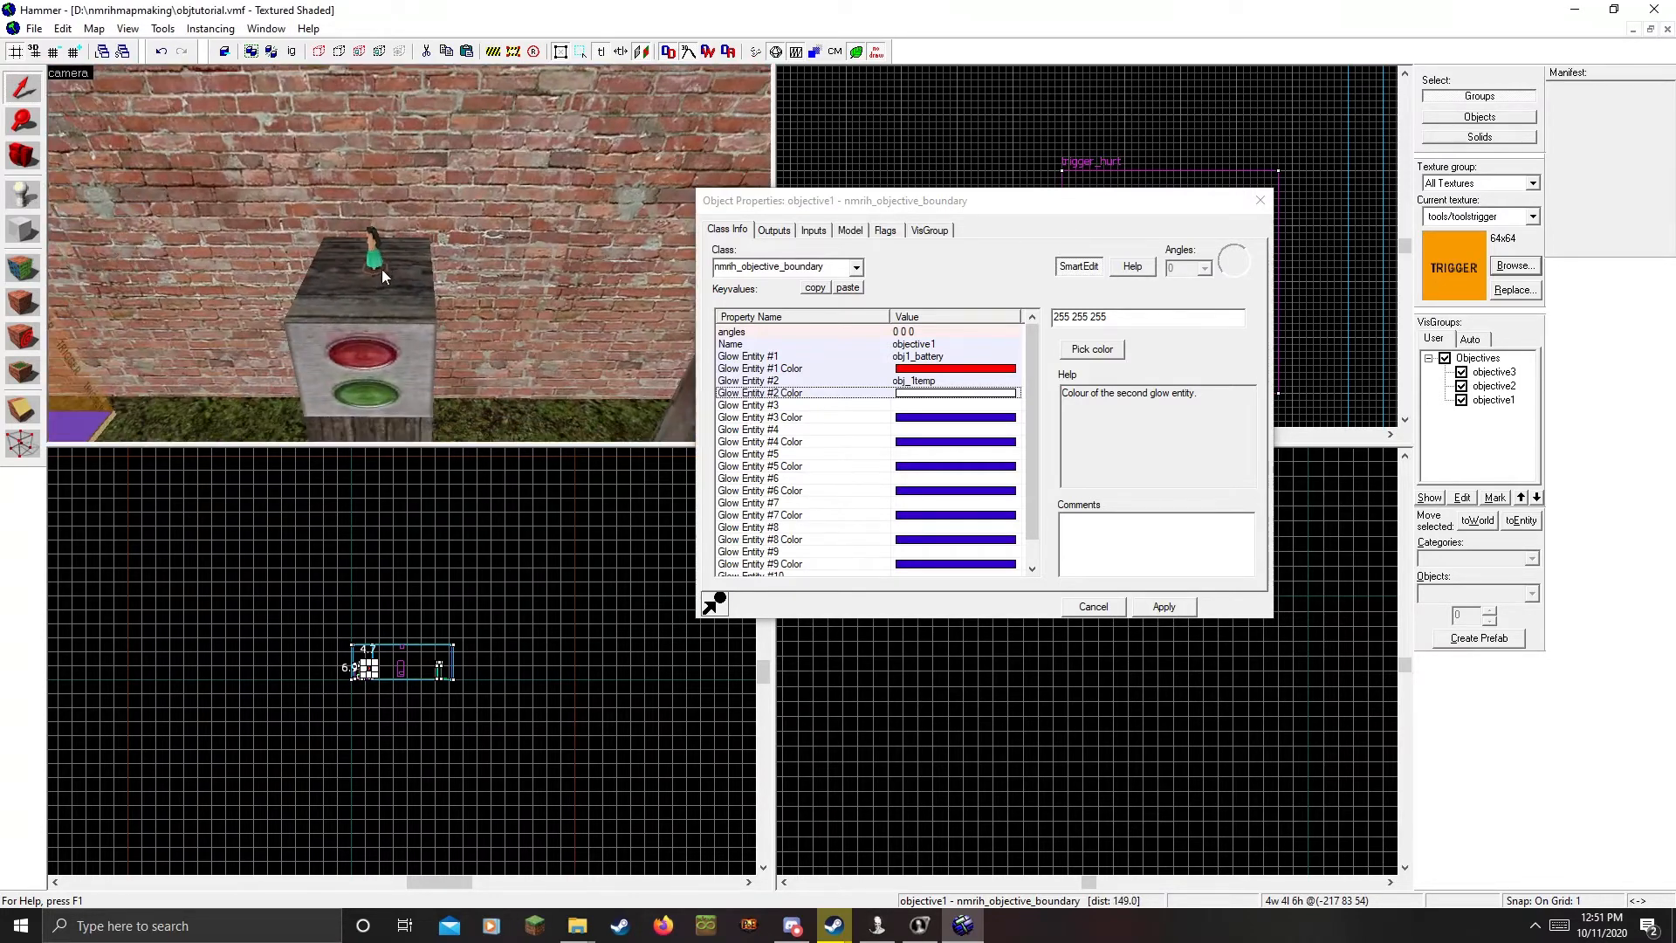
left_click(378, 267)
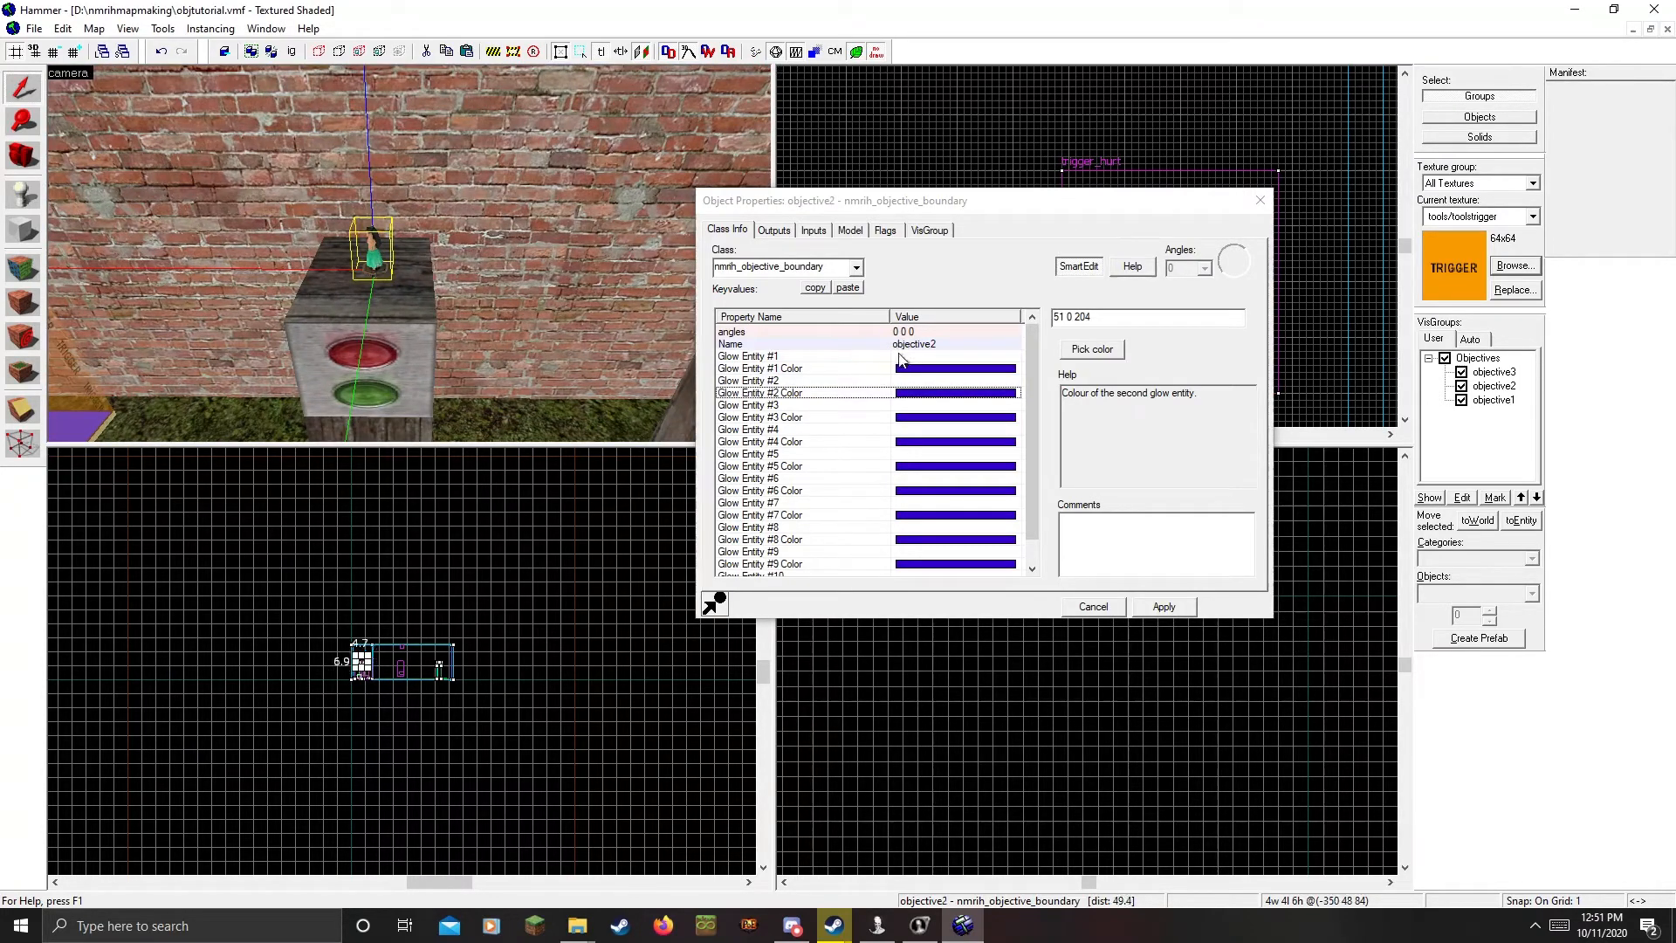
Set objective2's Glow Entity #1 to the red button
left_click(951, 356)
left_click(1167, 346)
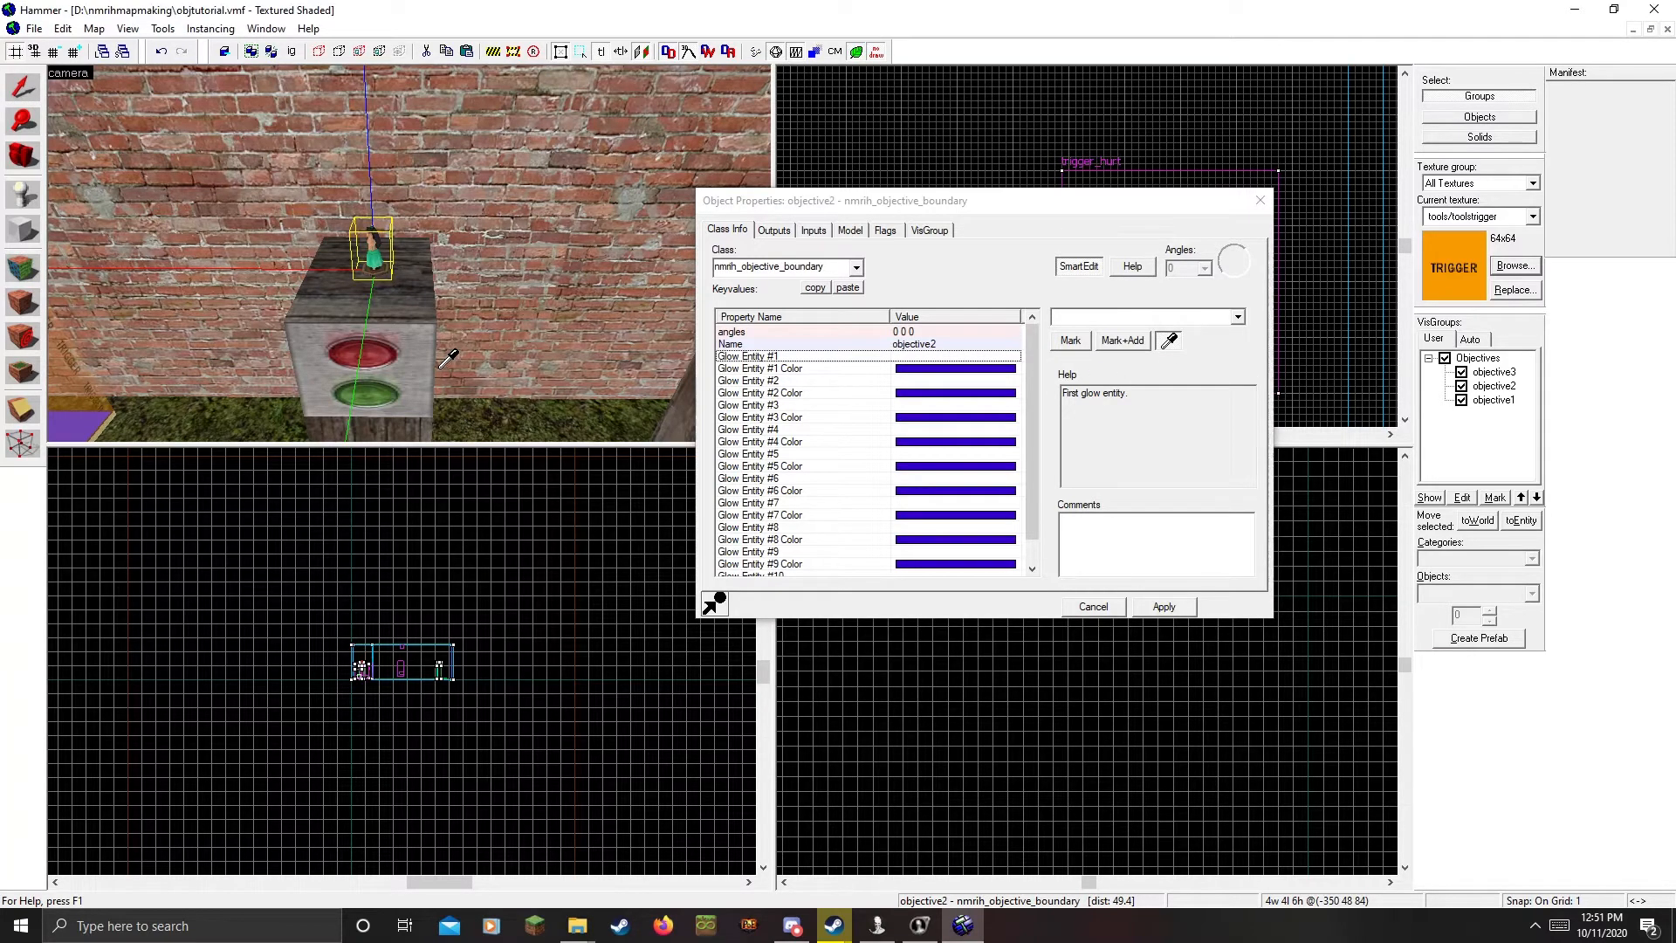
left_click(356, 370)
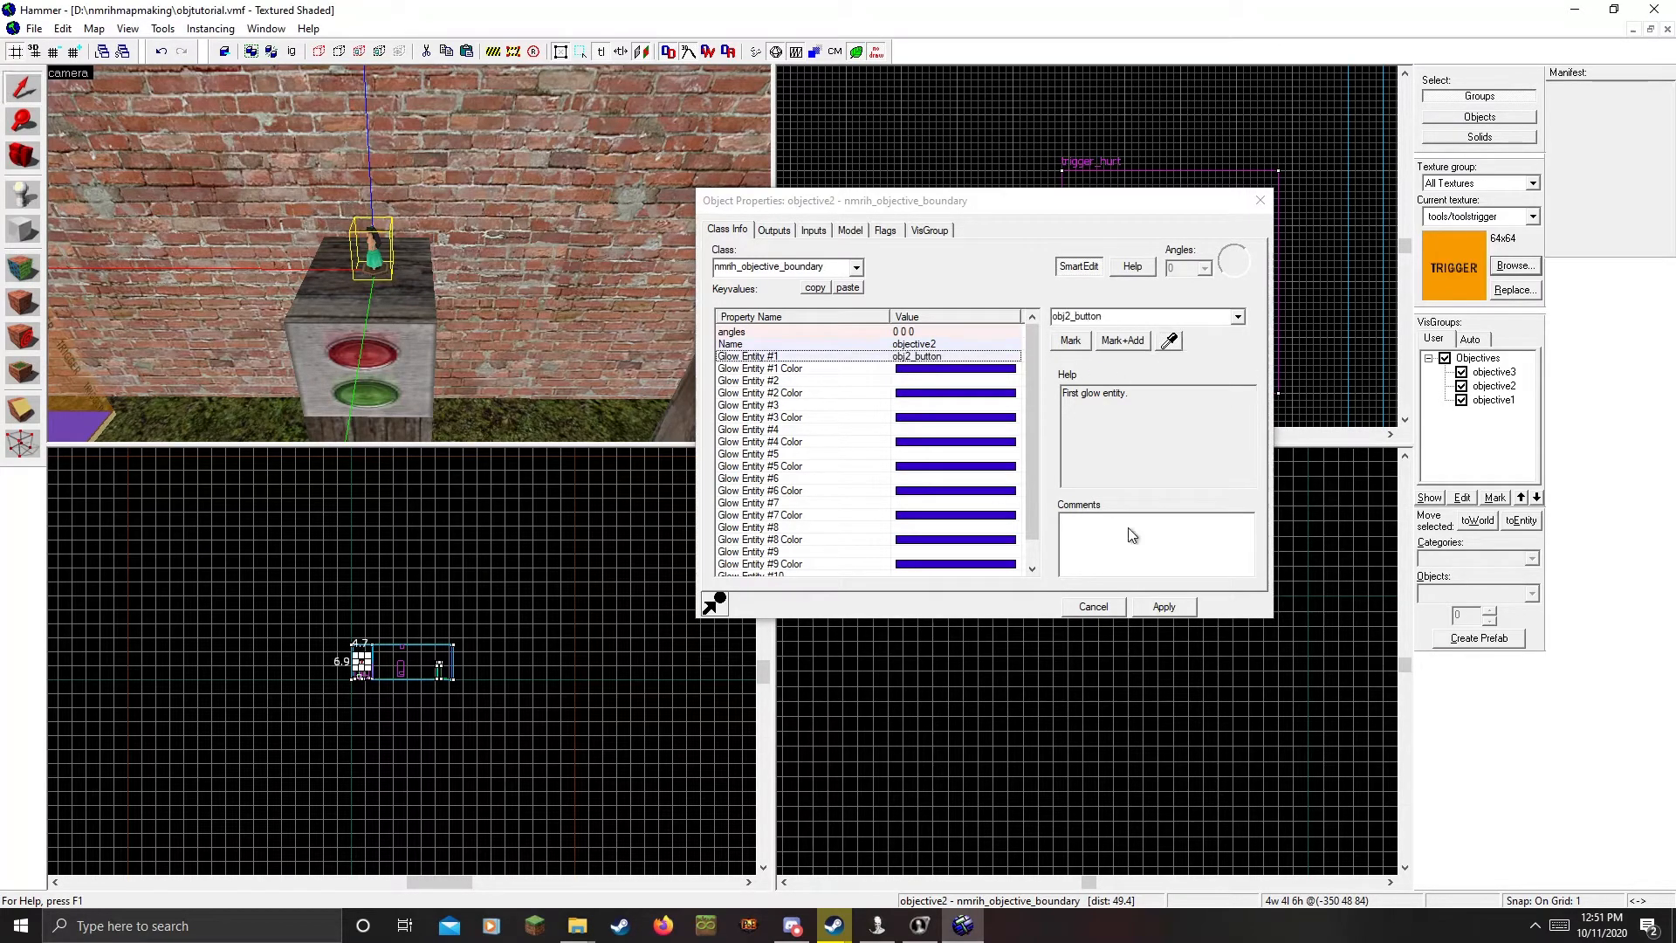
left_click(938, 372)
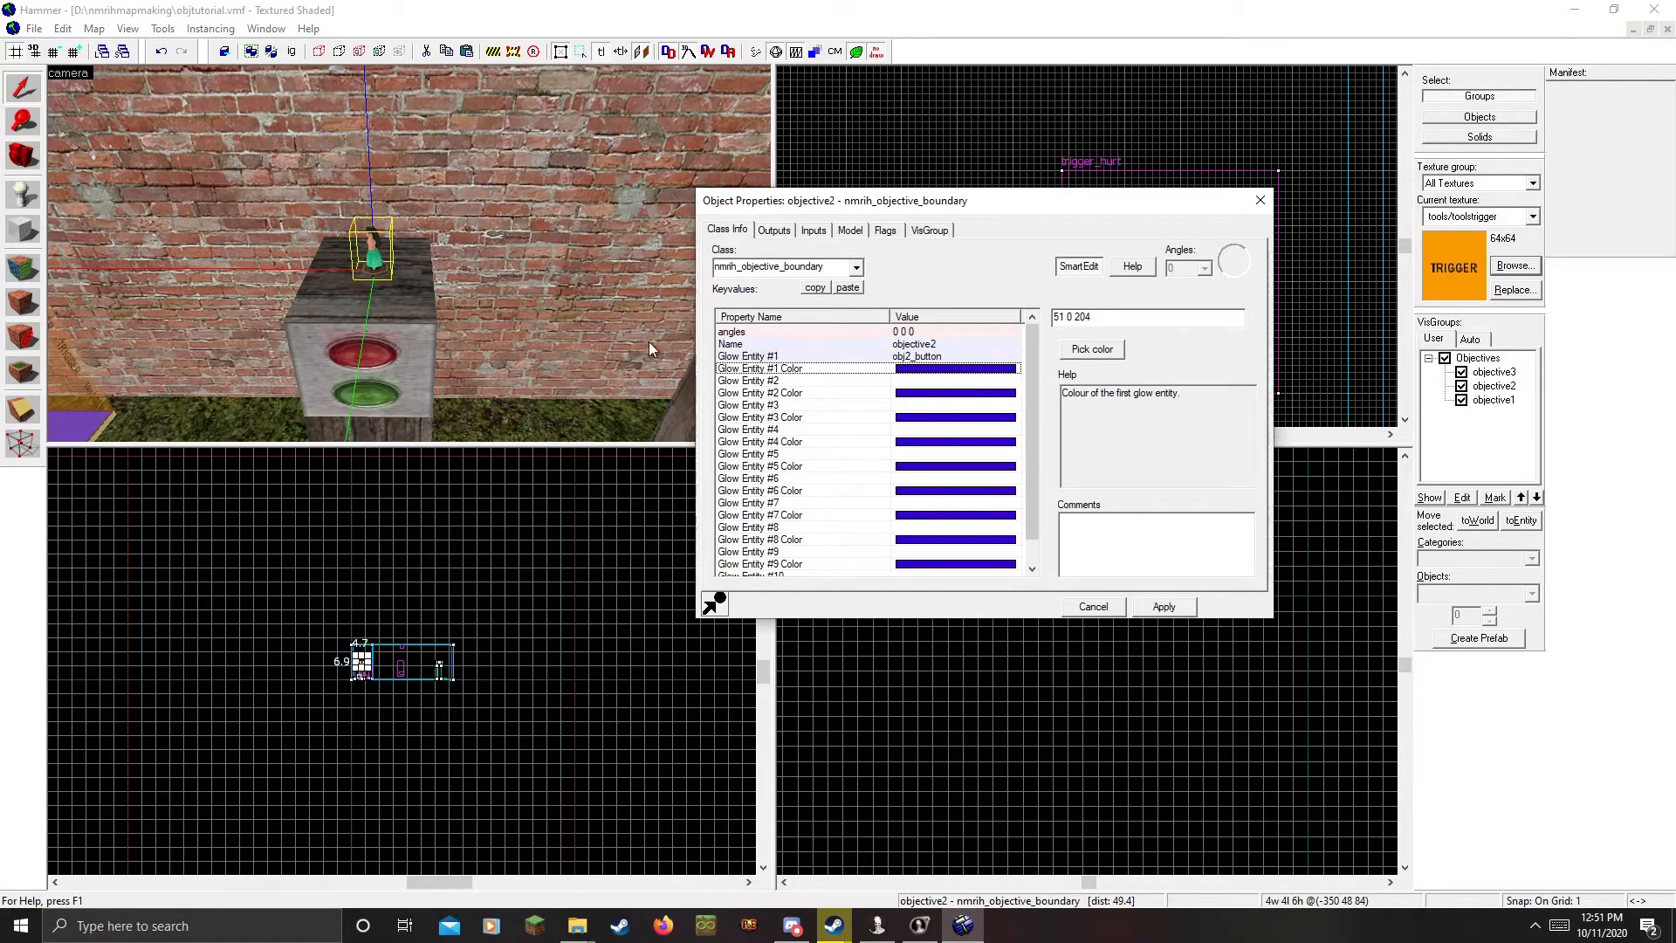
Name the wooden func_breakable box 'painting' and apply
left_click(361, 301)
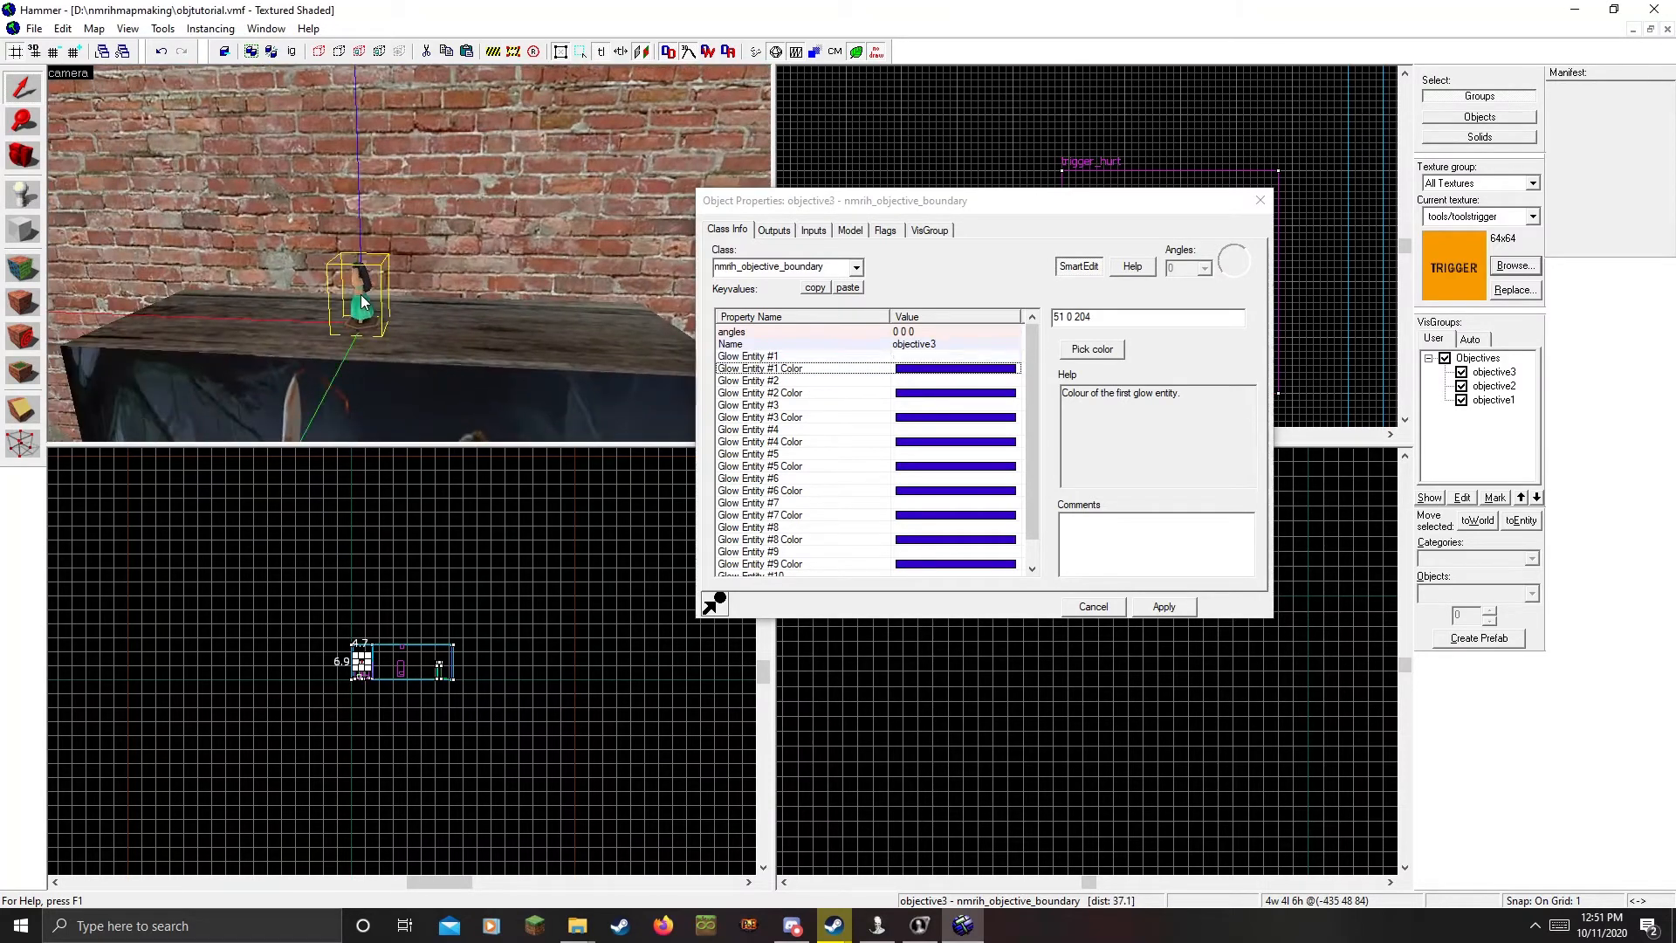
key("Up")
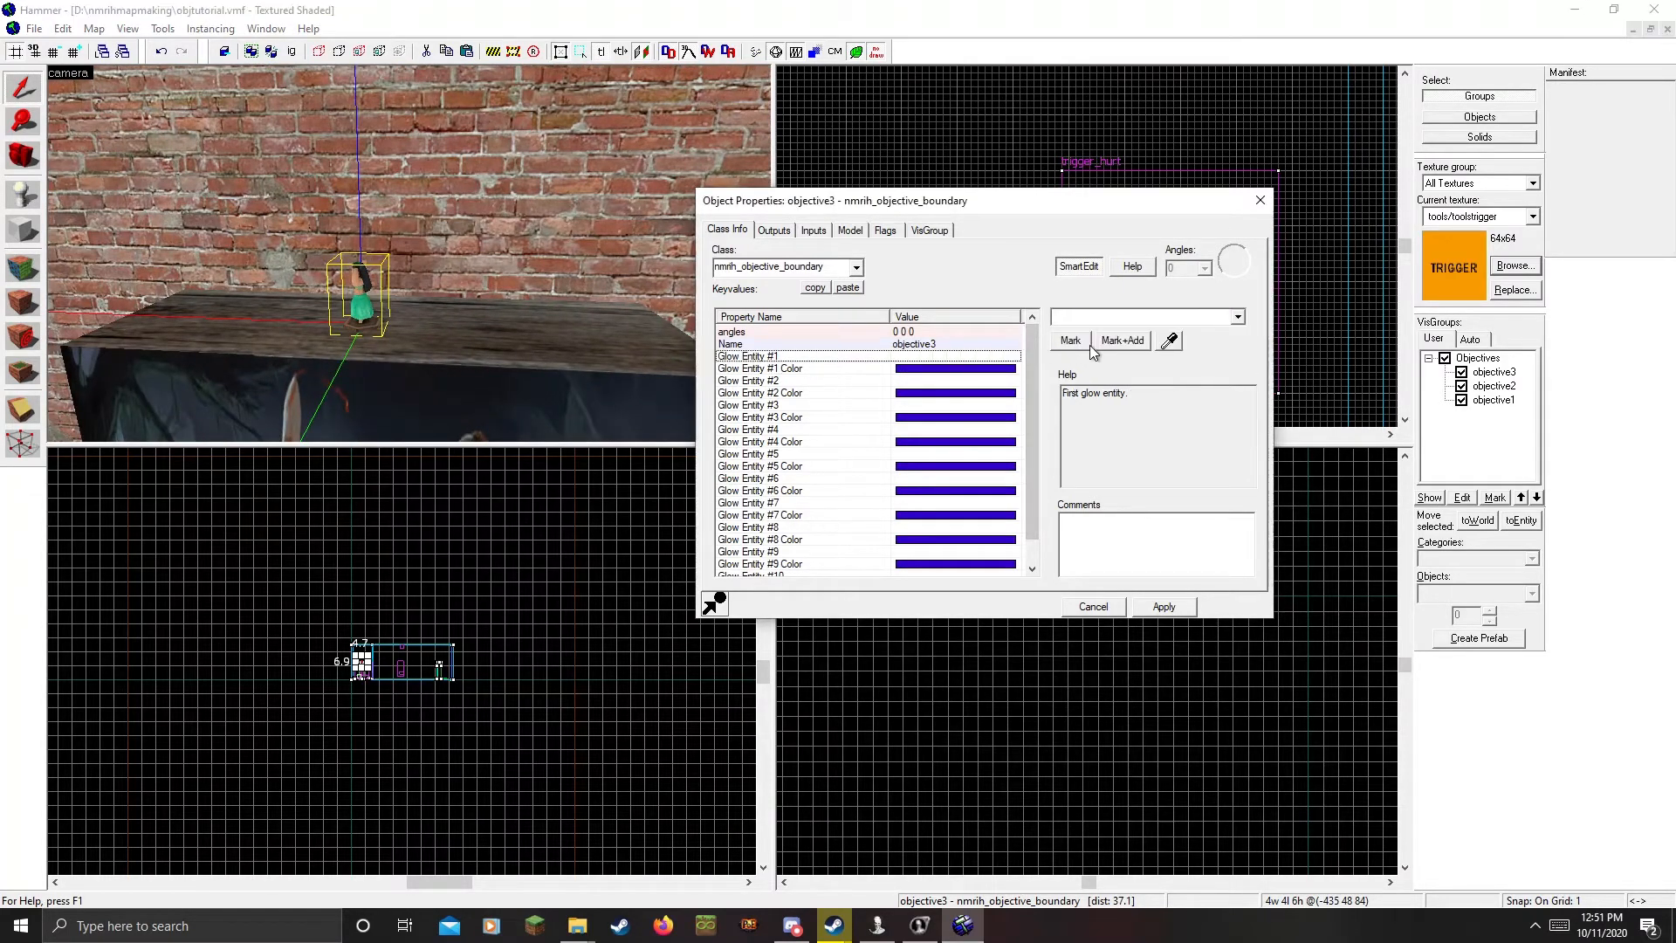
left_click(1169, 340)
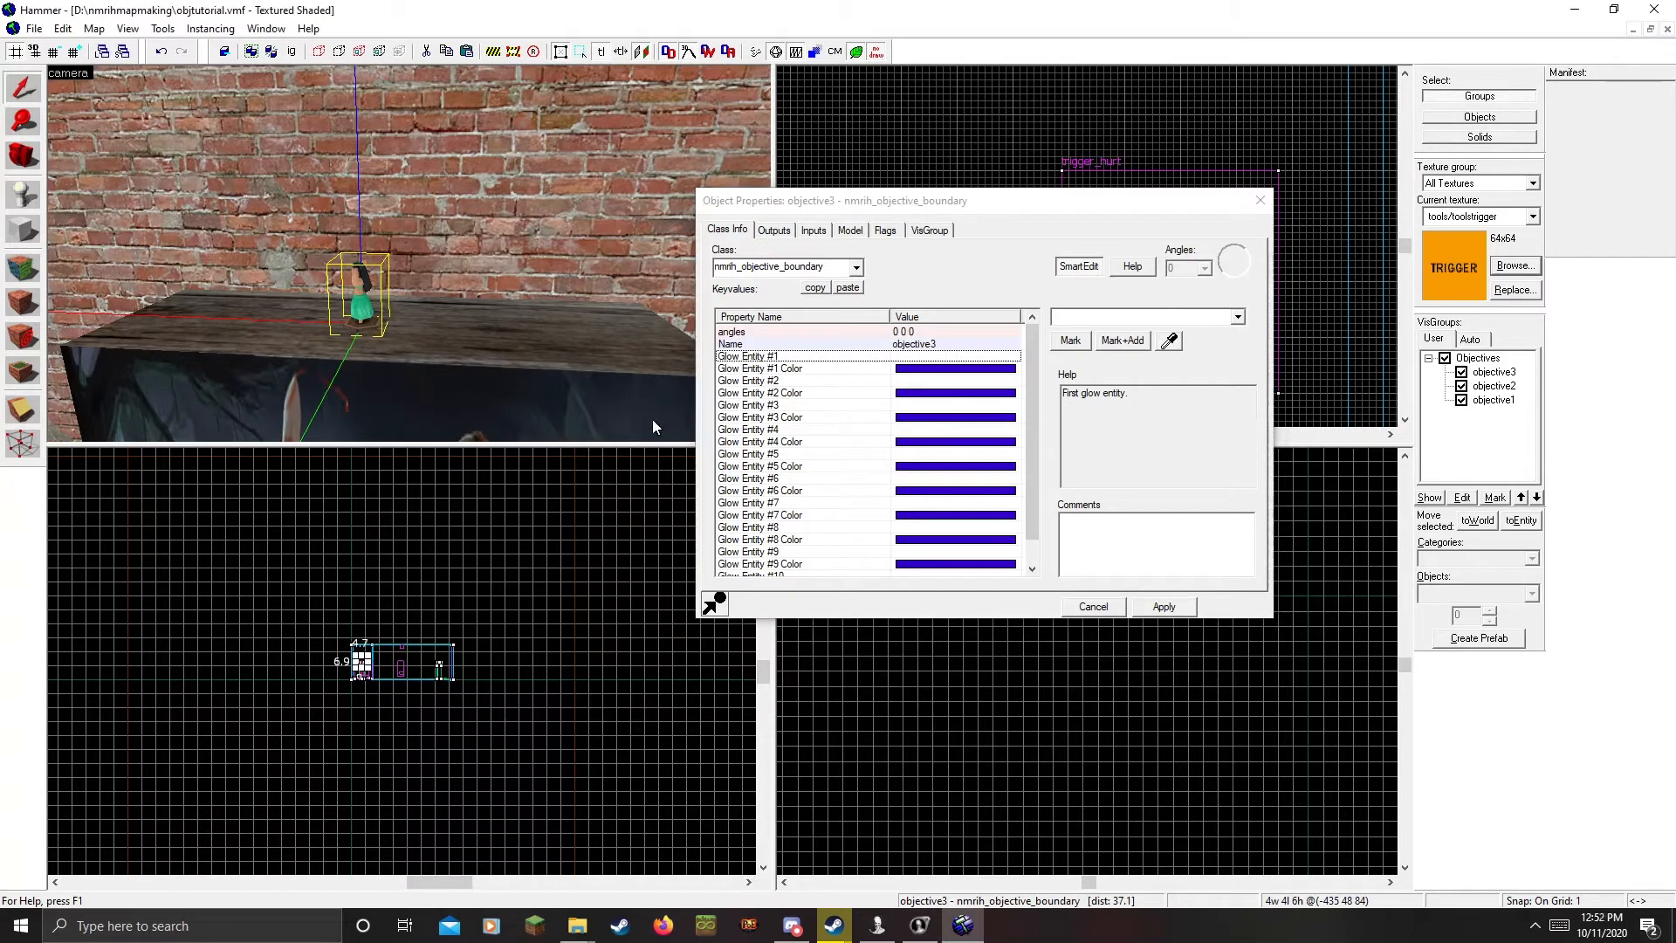
key("z")
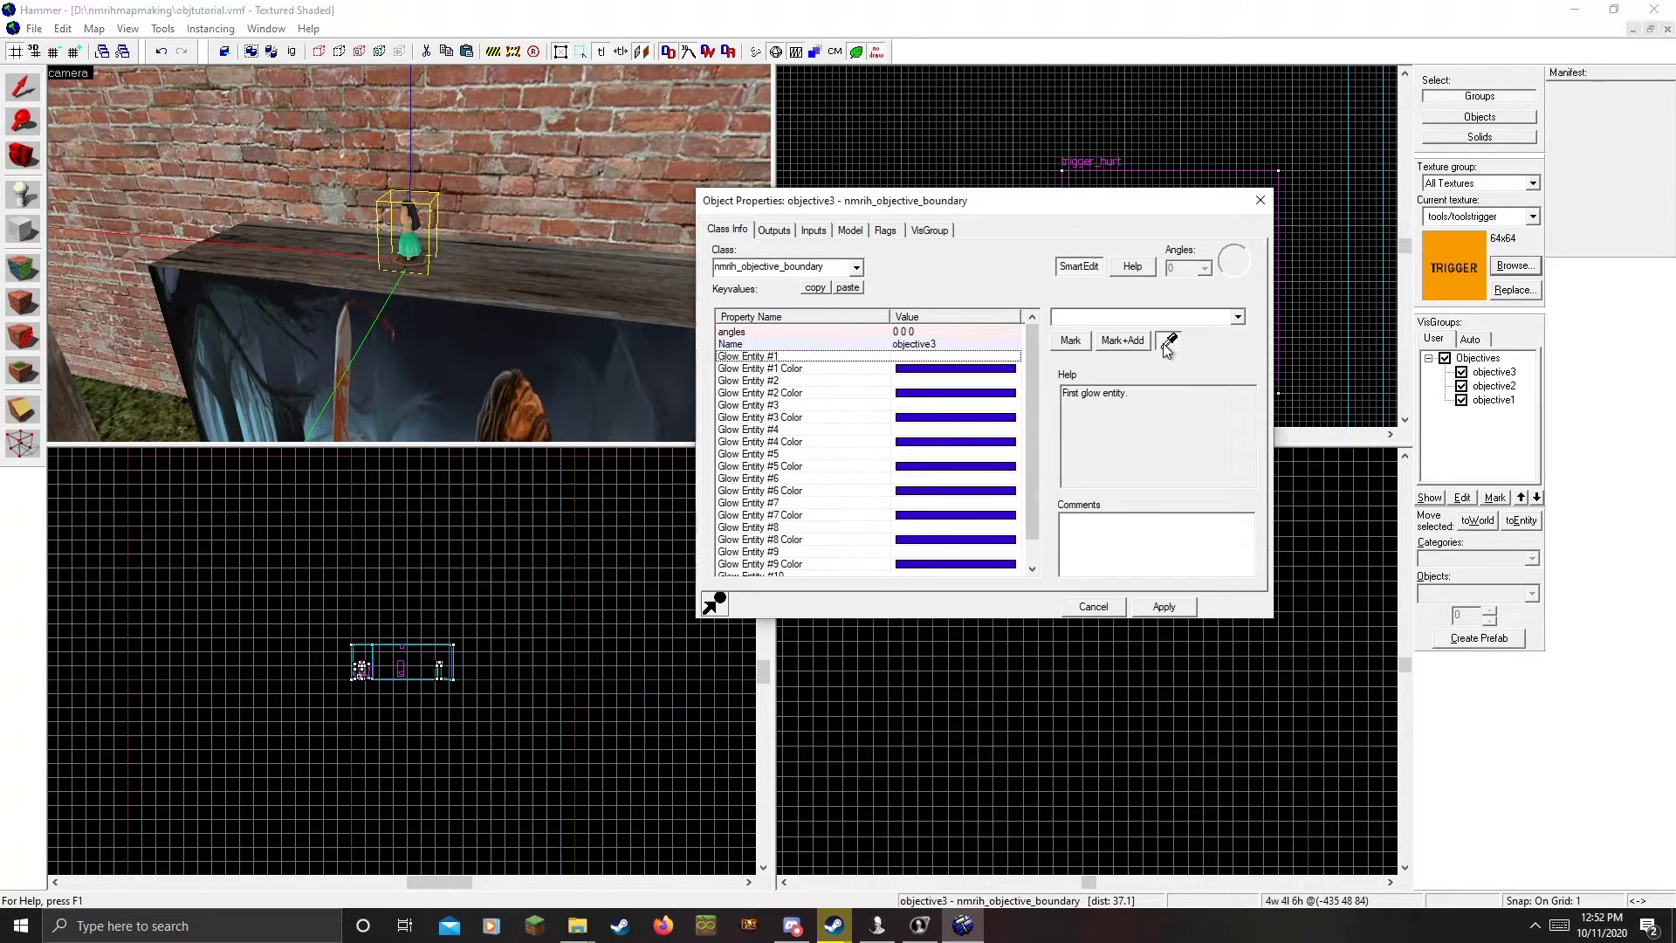
left_click(454, 366)
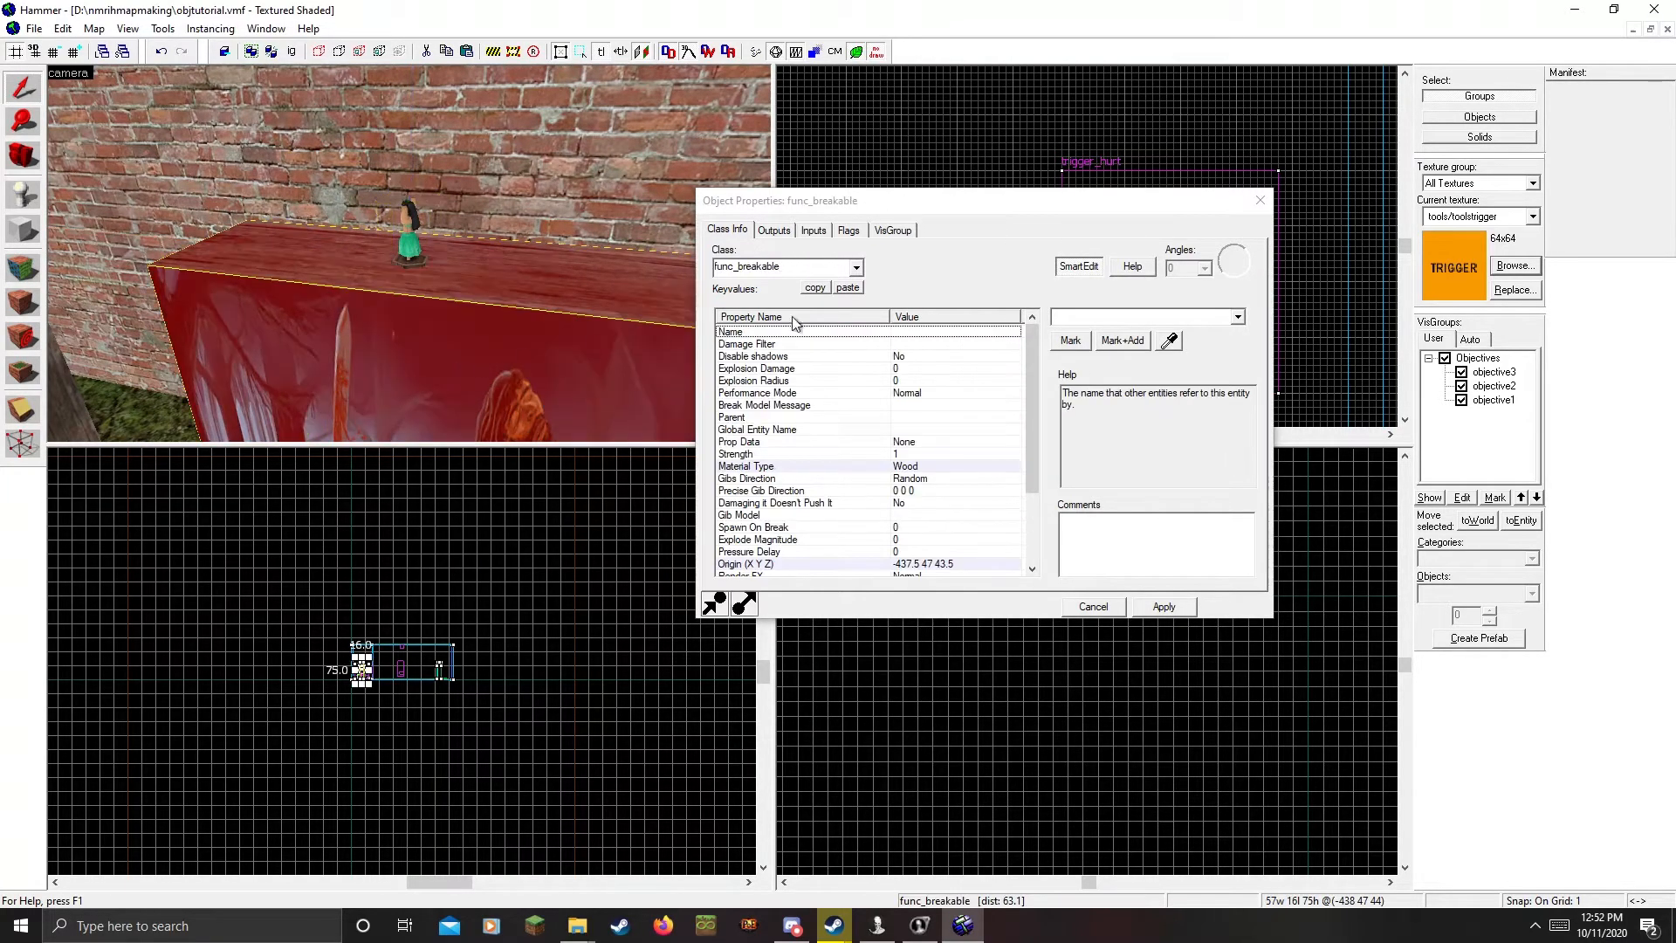
left_click(942, 341)
type("painting")
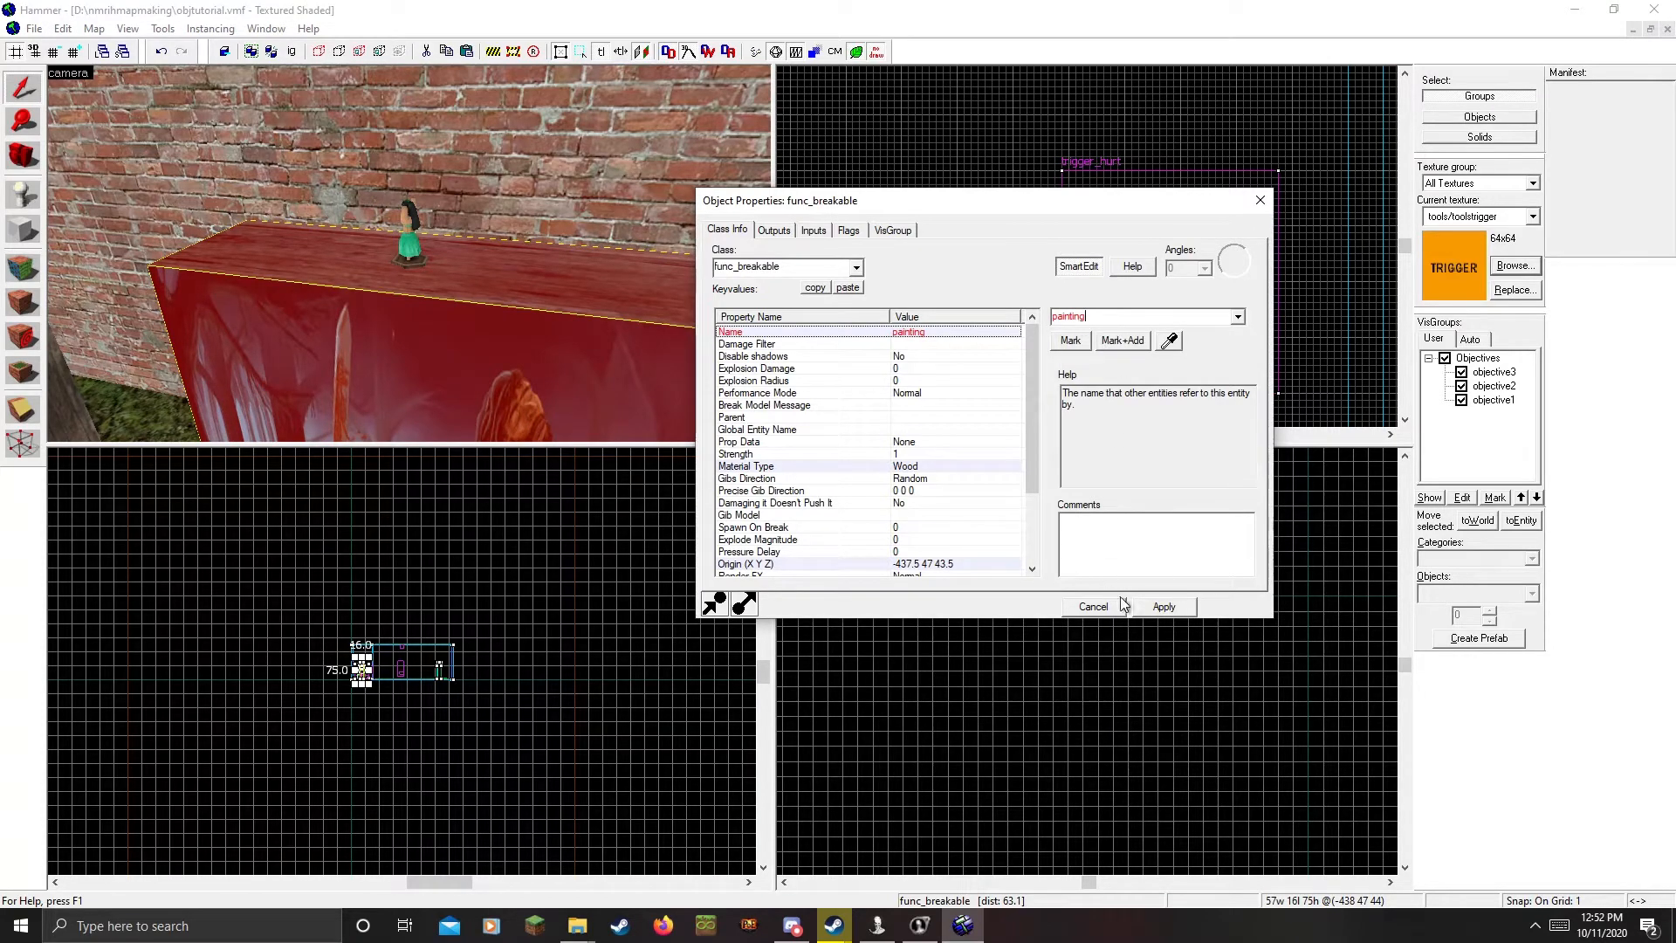
left_click(1163, 606)
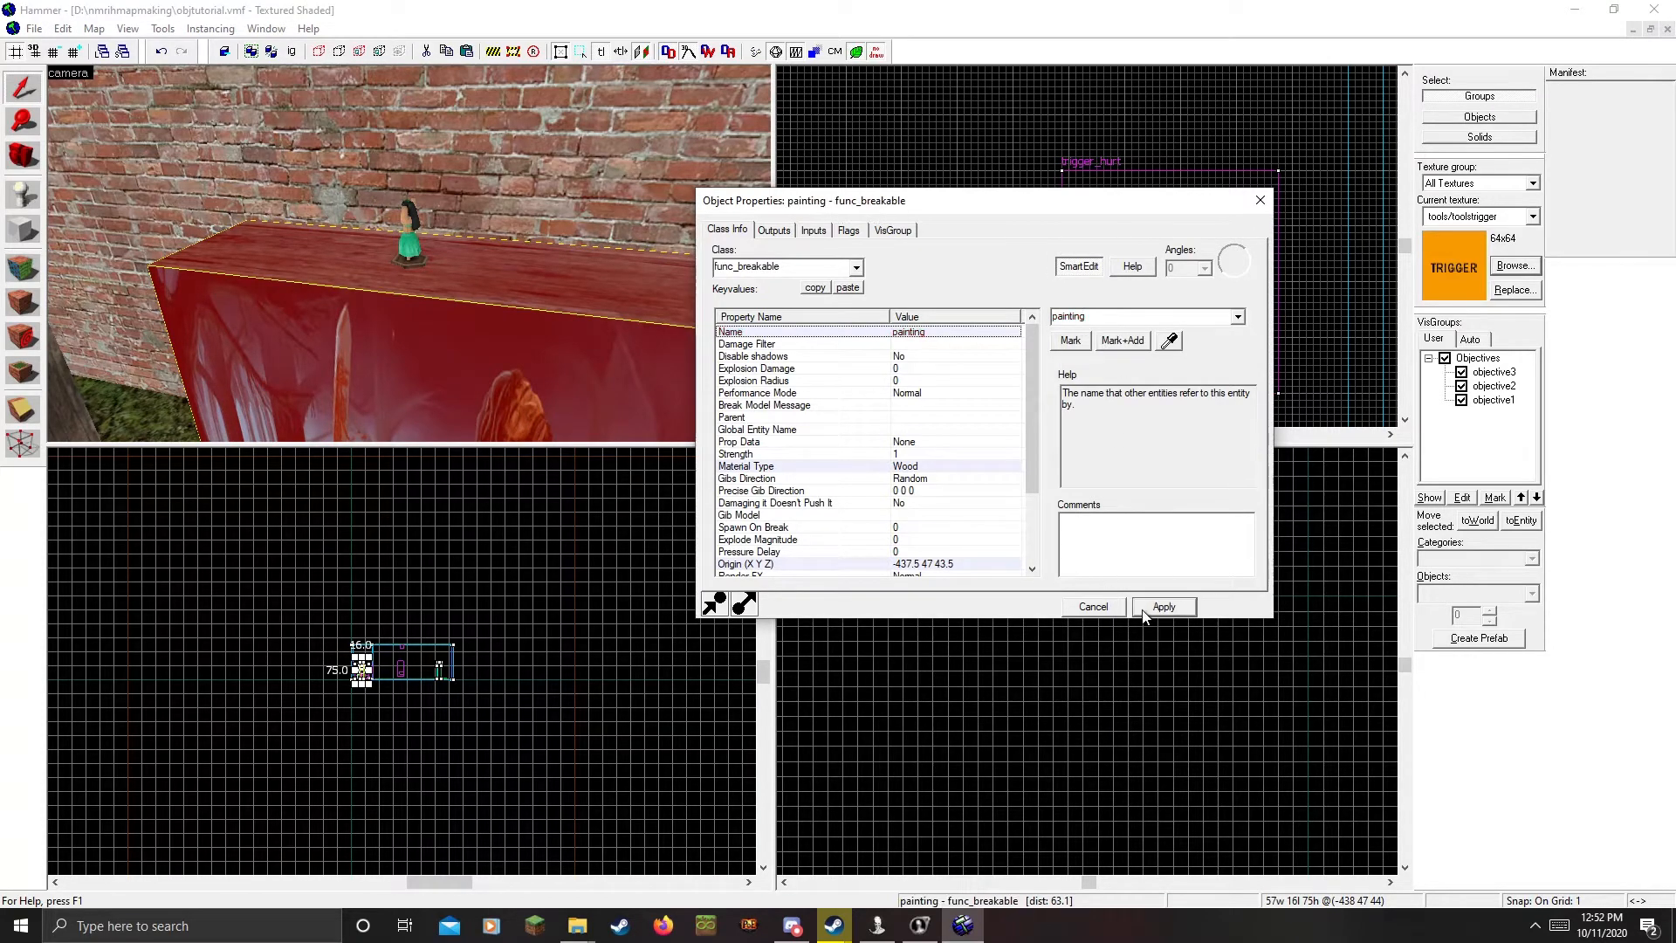
Set objective3's Glow Entity #1 to painting, apply, and close its properties
left_click(410, 237)
left_click(978, 357)
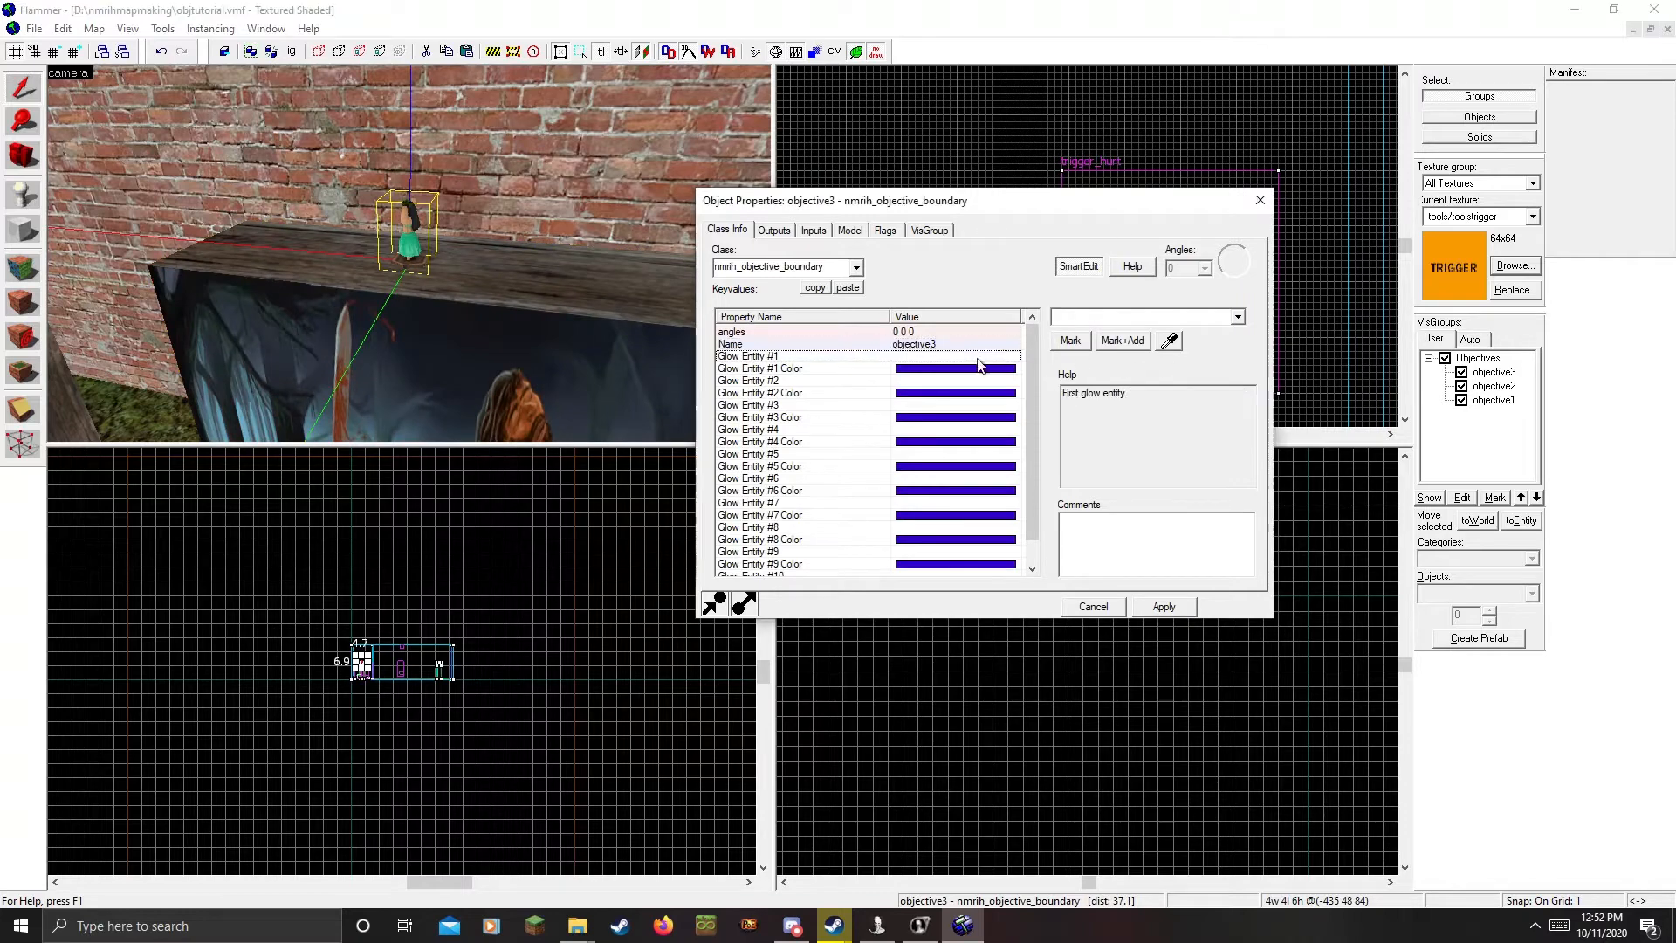
left_click(1165, 344)
left_click(451, 364)
left_click(1177, 606)
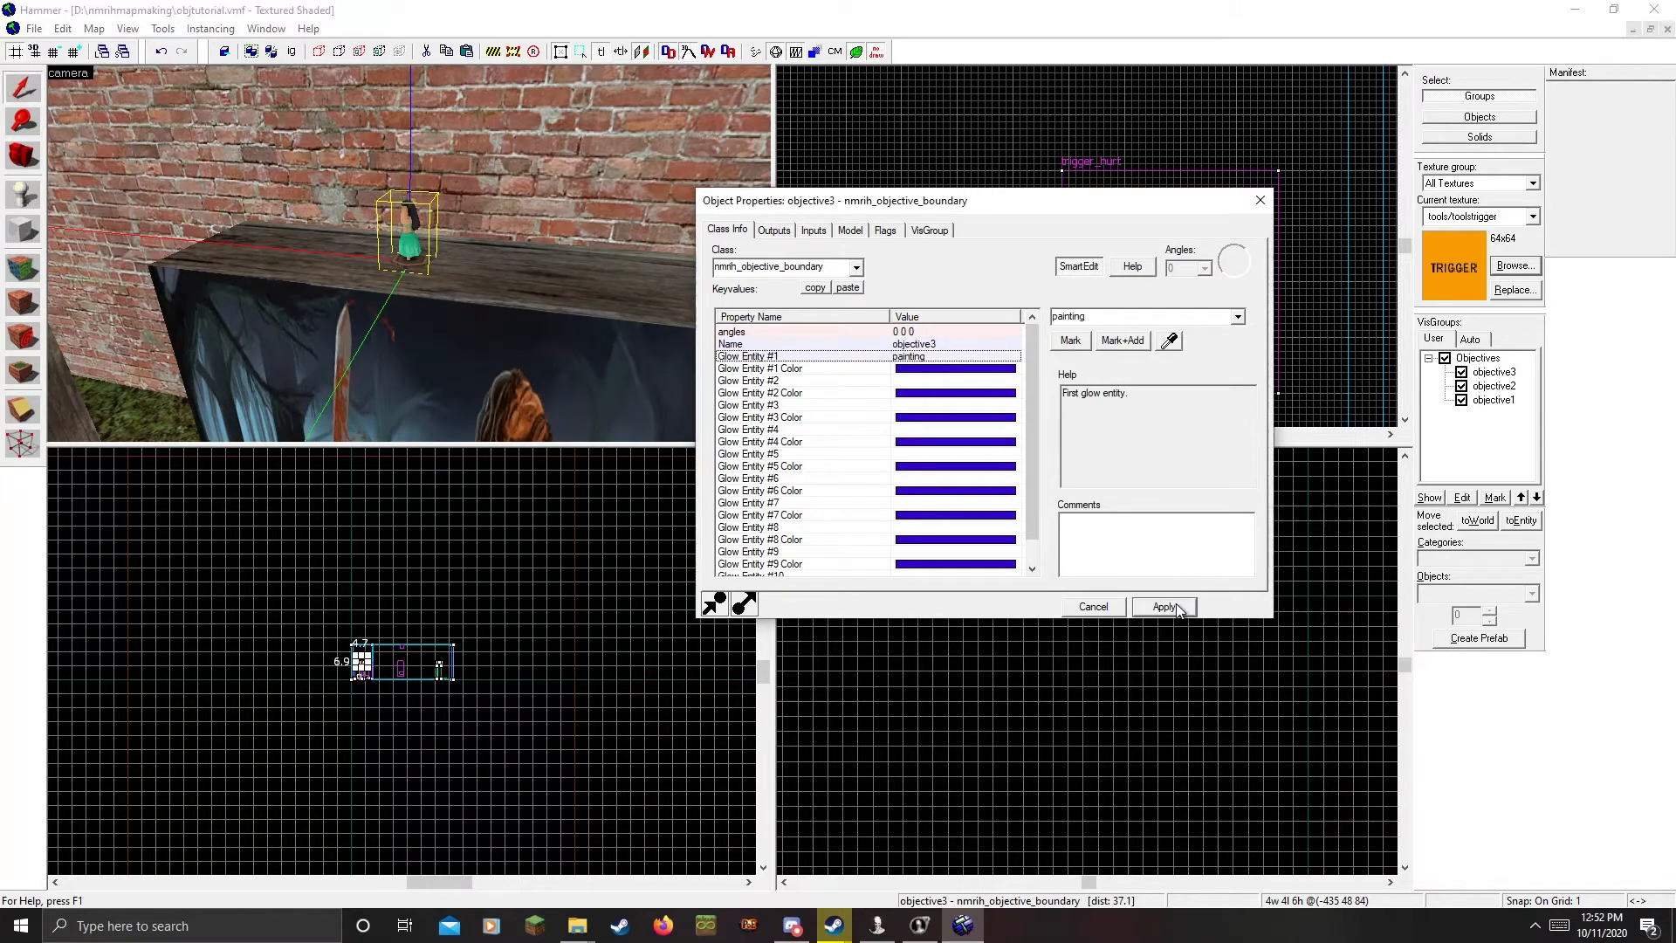
left_click(1250, 200)
key("z")
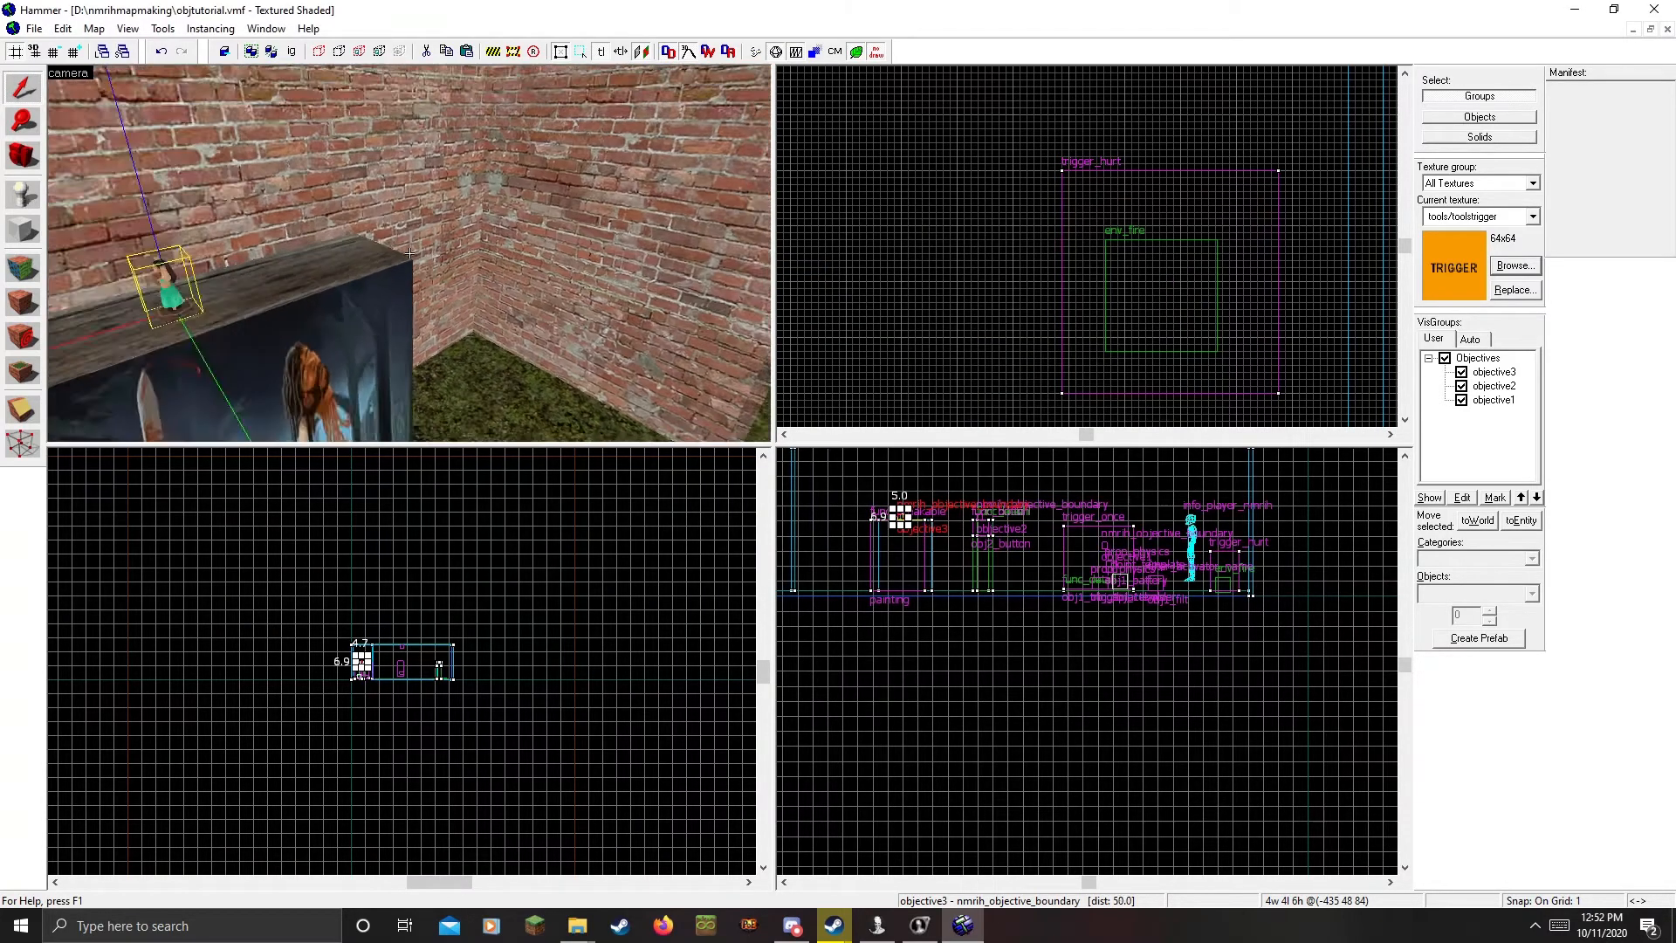
key("w")
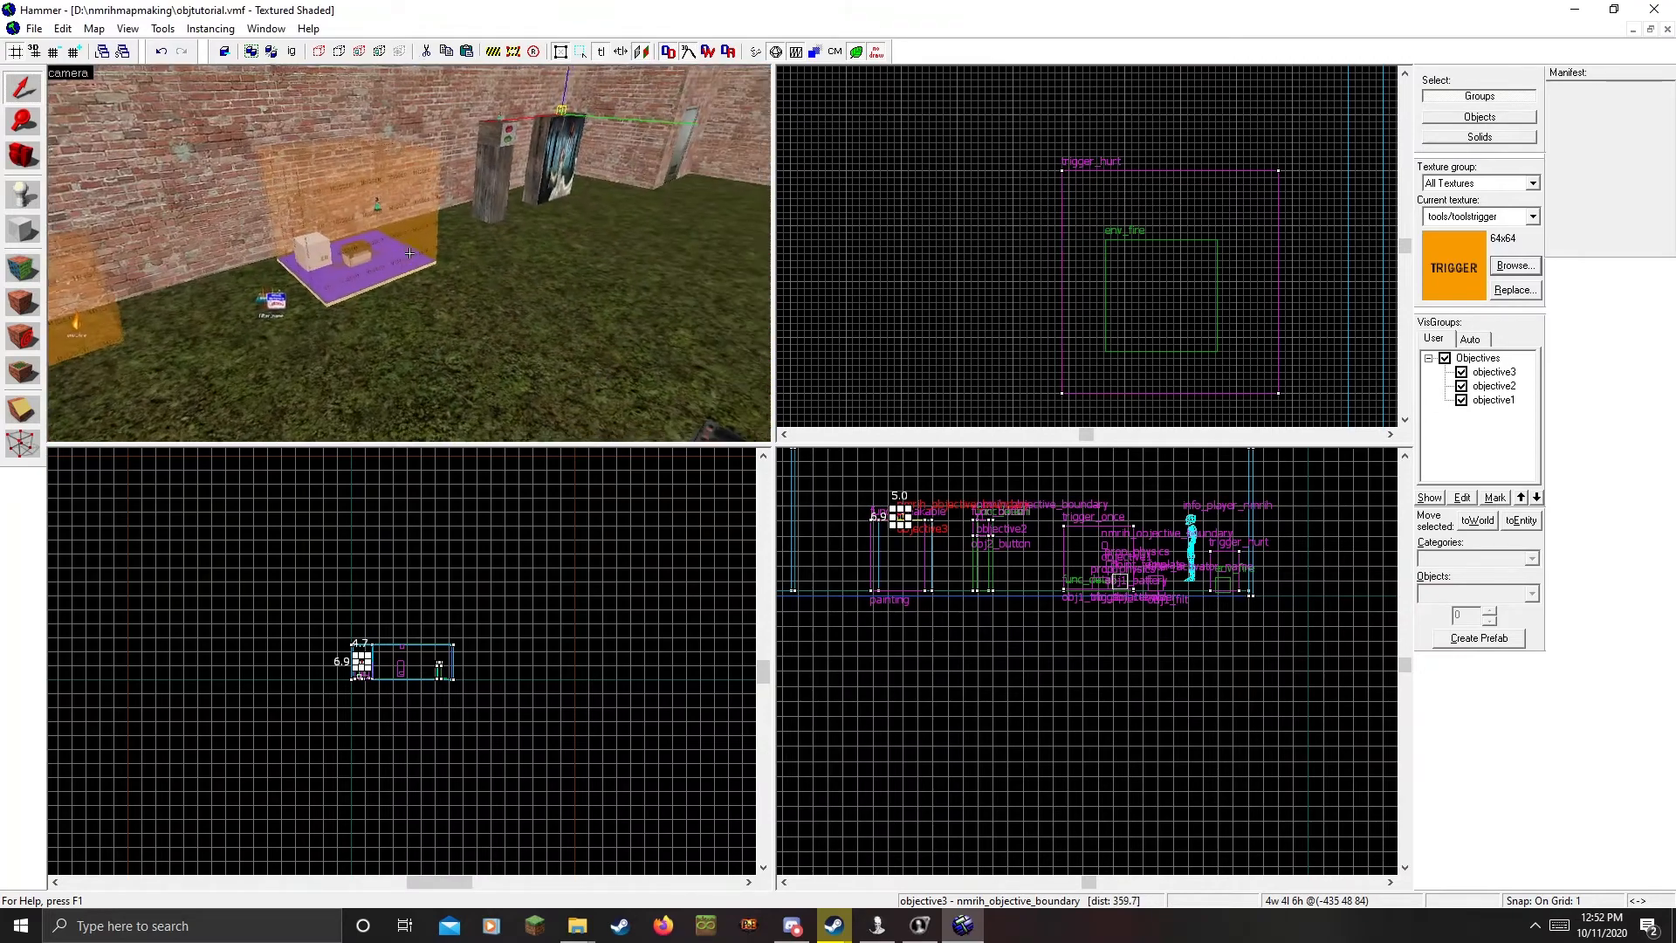
key("w")
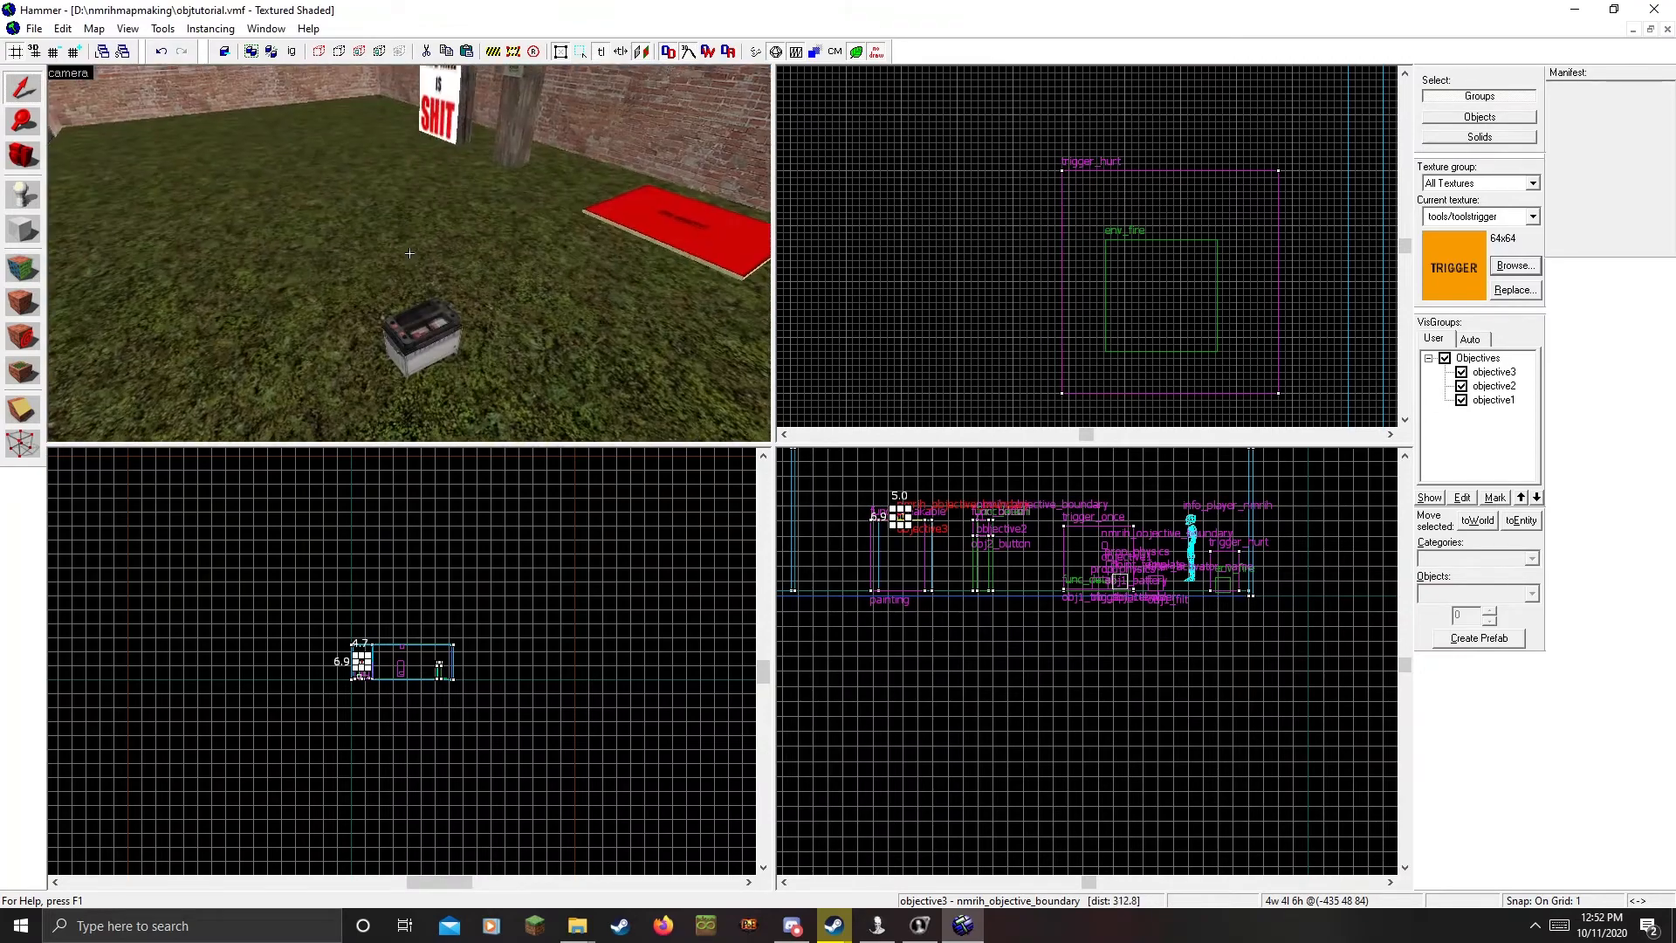
key("w")
key("w")
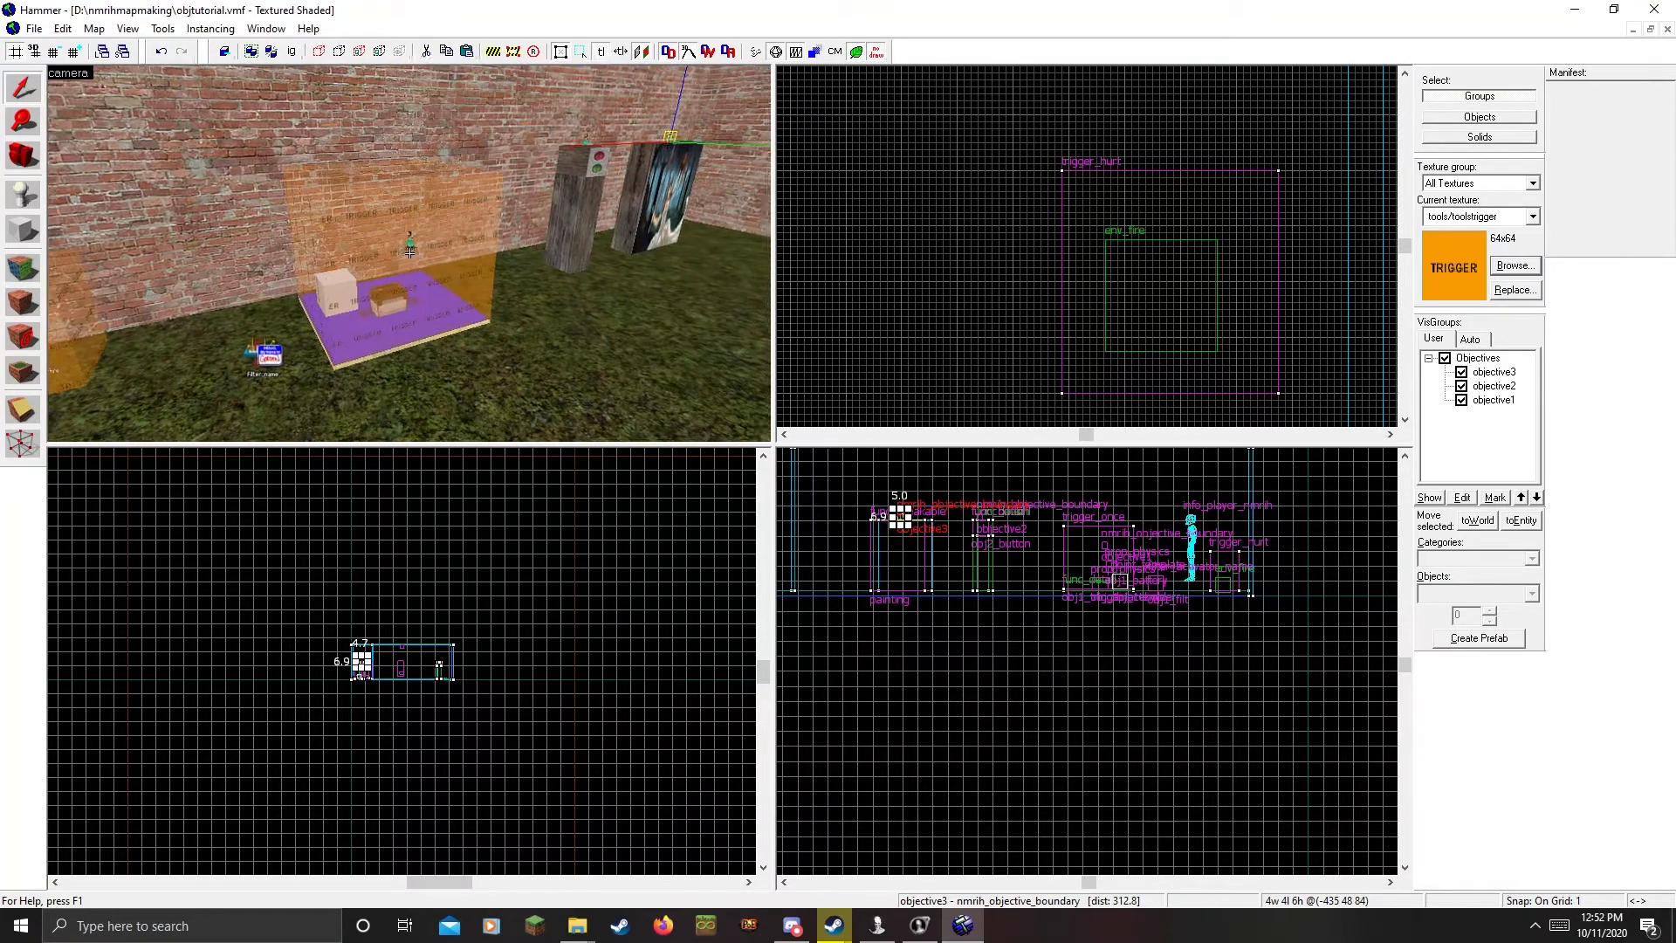
key("z")
left_click(431, 284)
key("z")
key("s")
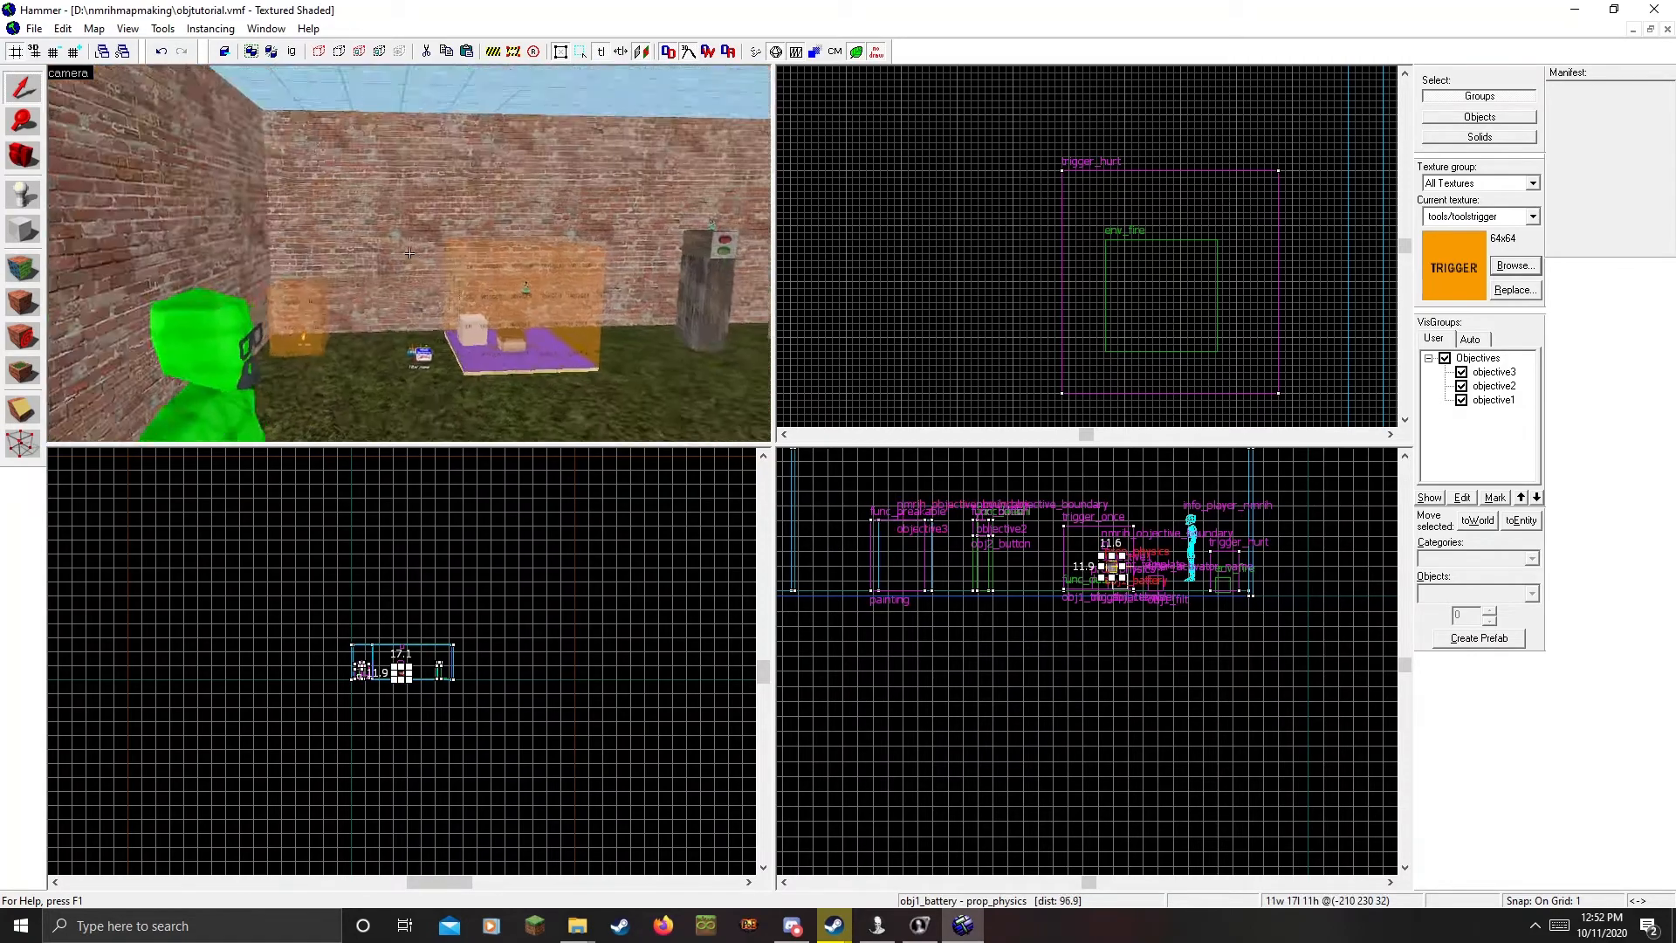
key("w")
key("z")
left_click(400, 259)
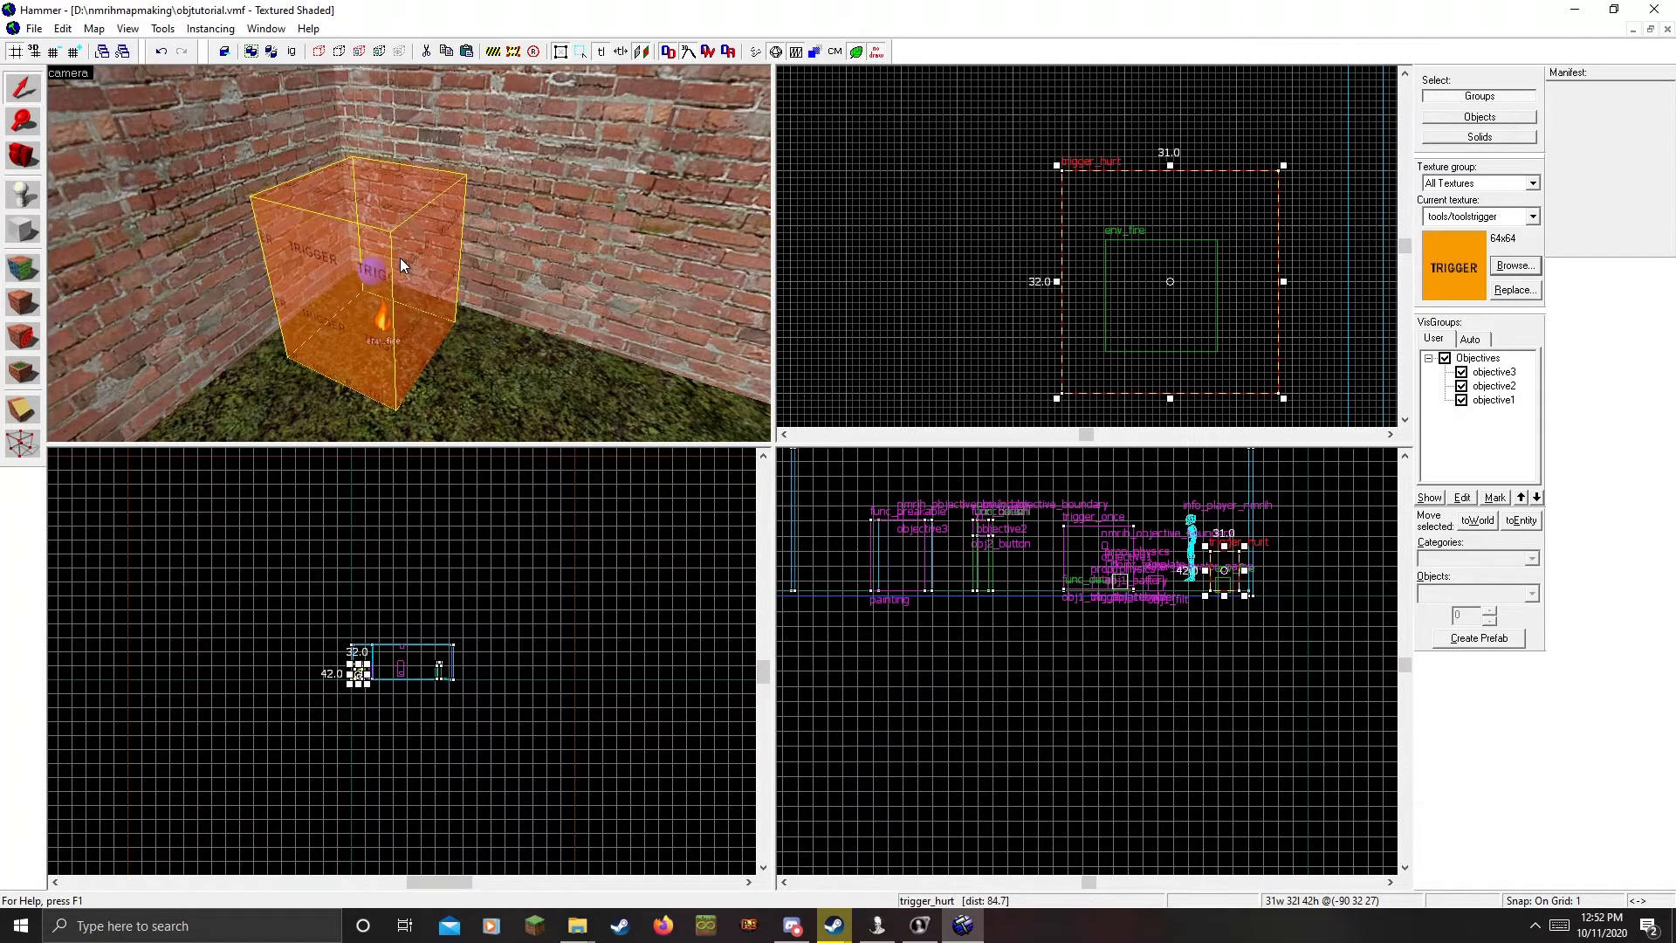
key("z")
key("s")
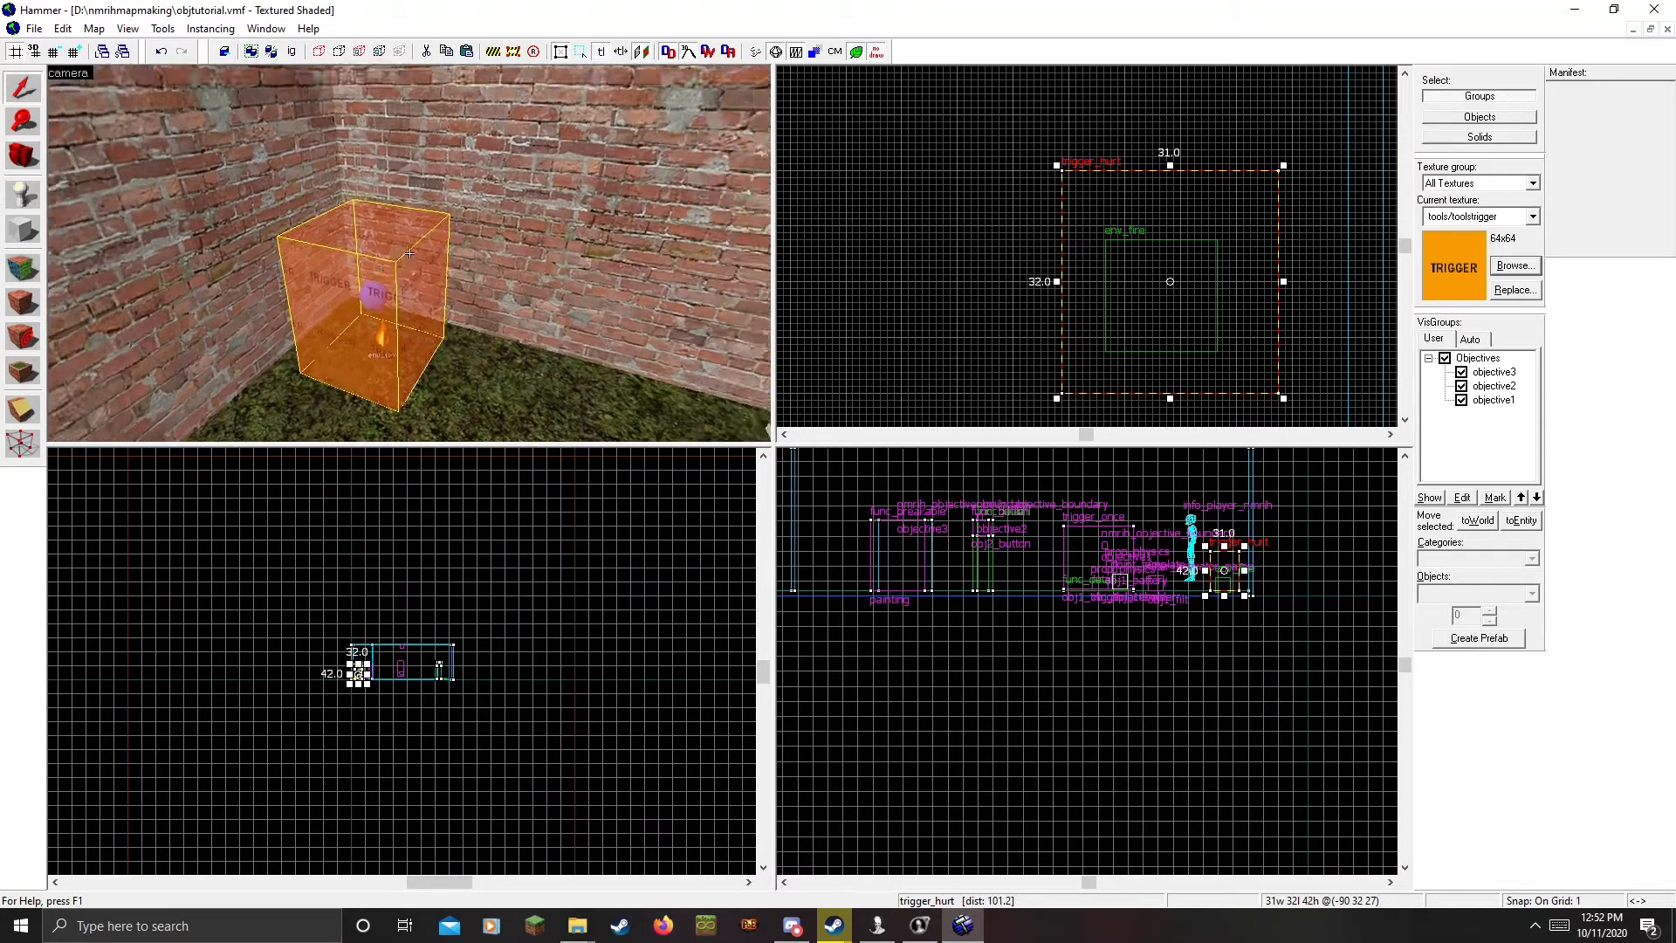
key("z")
double_click(420, 247)
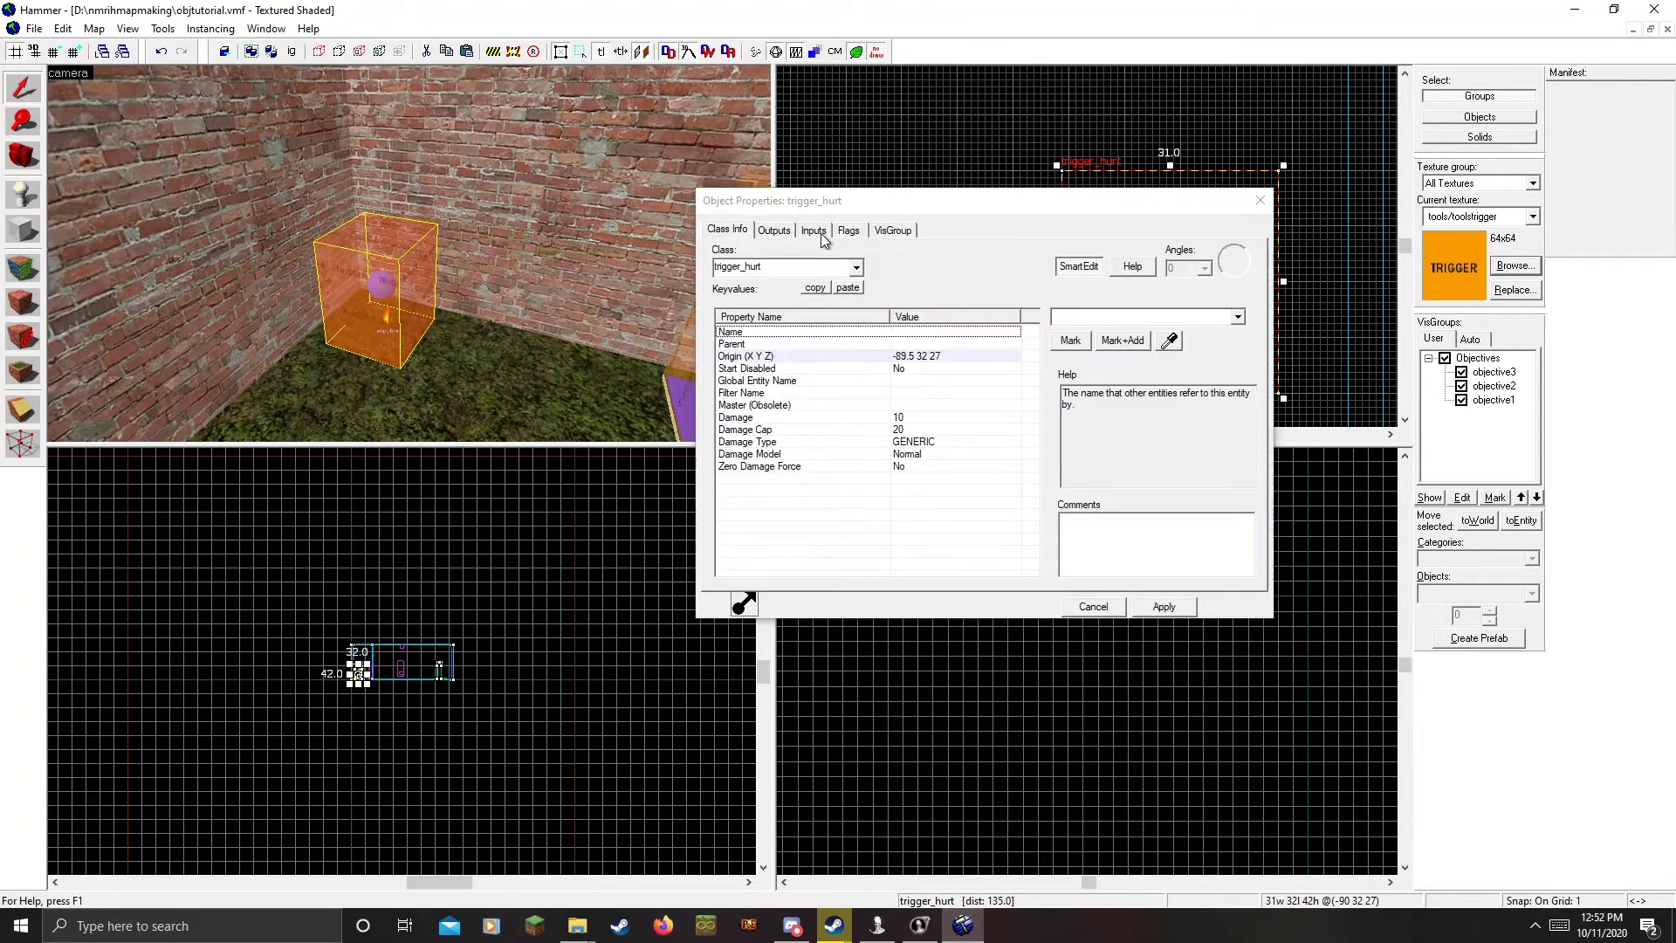
left_click(774, 230)
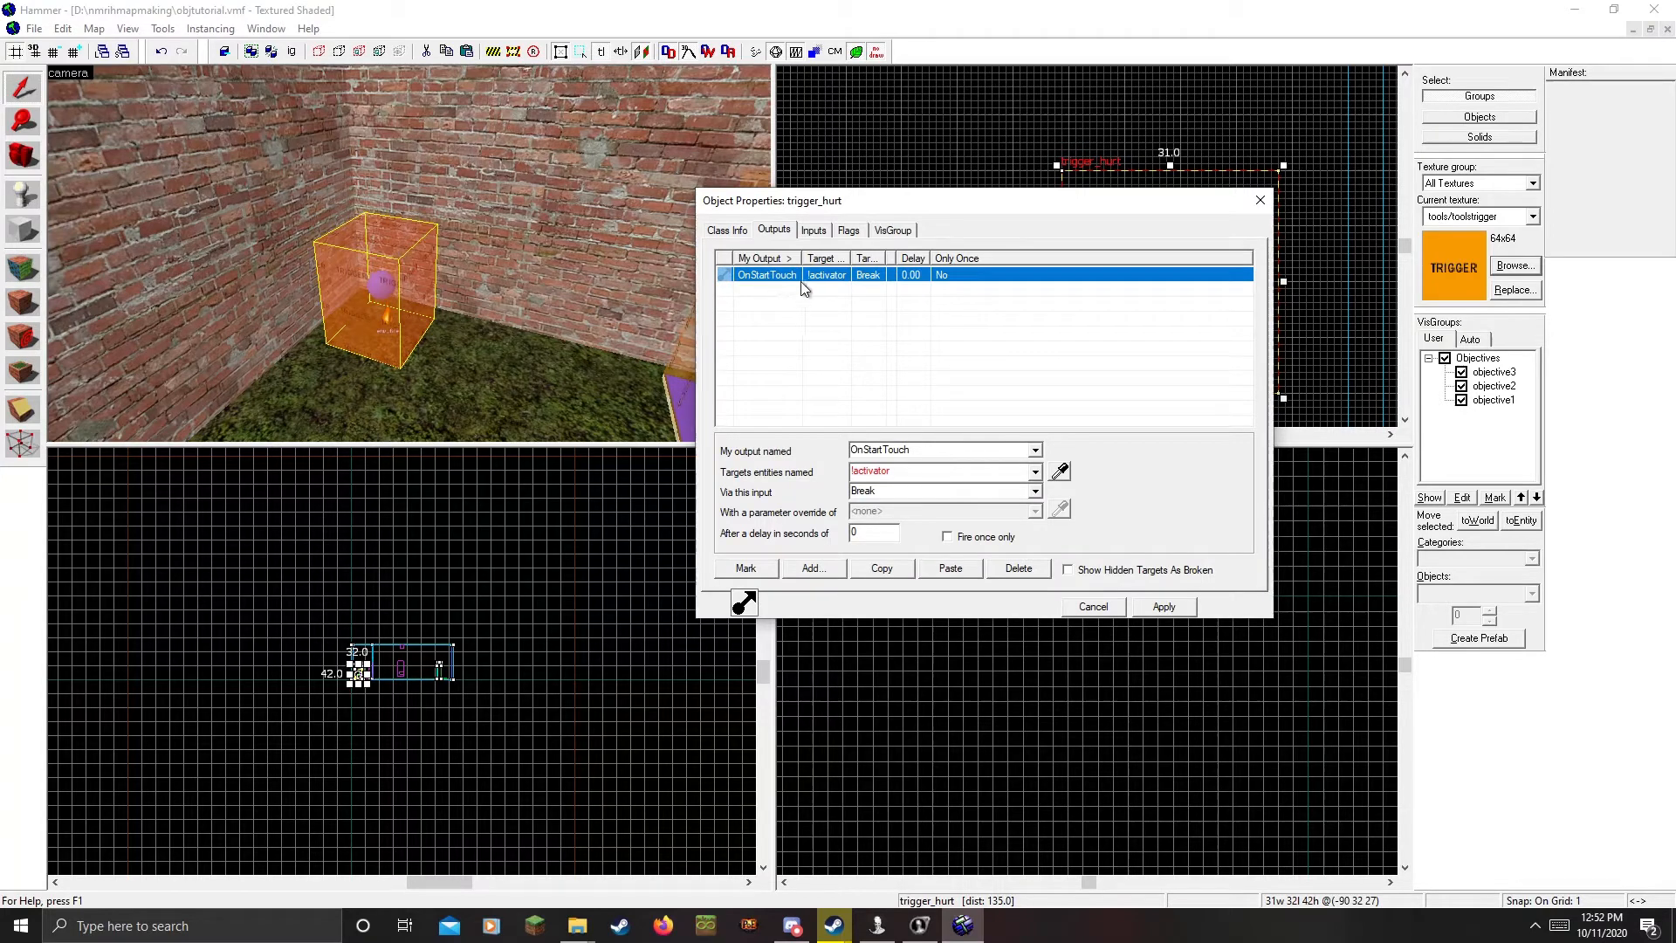
left_click(851, 231)
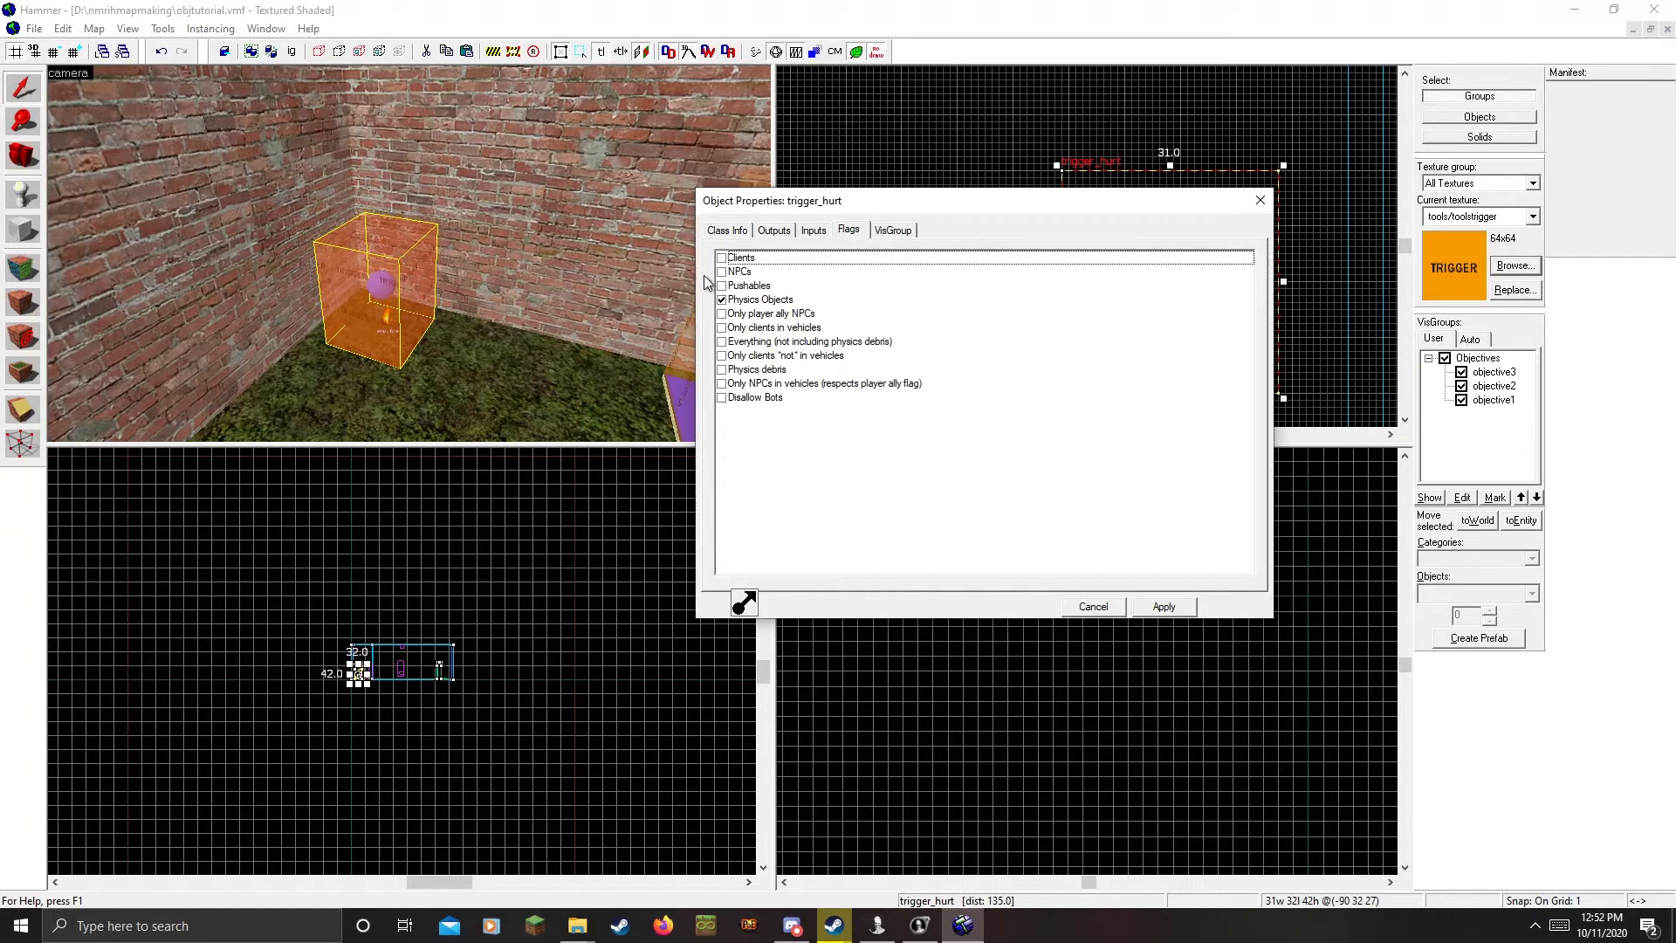
left_click(379, 301)
left_click(740, 232)
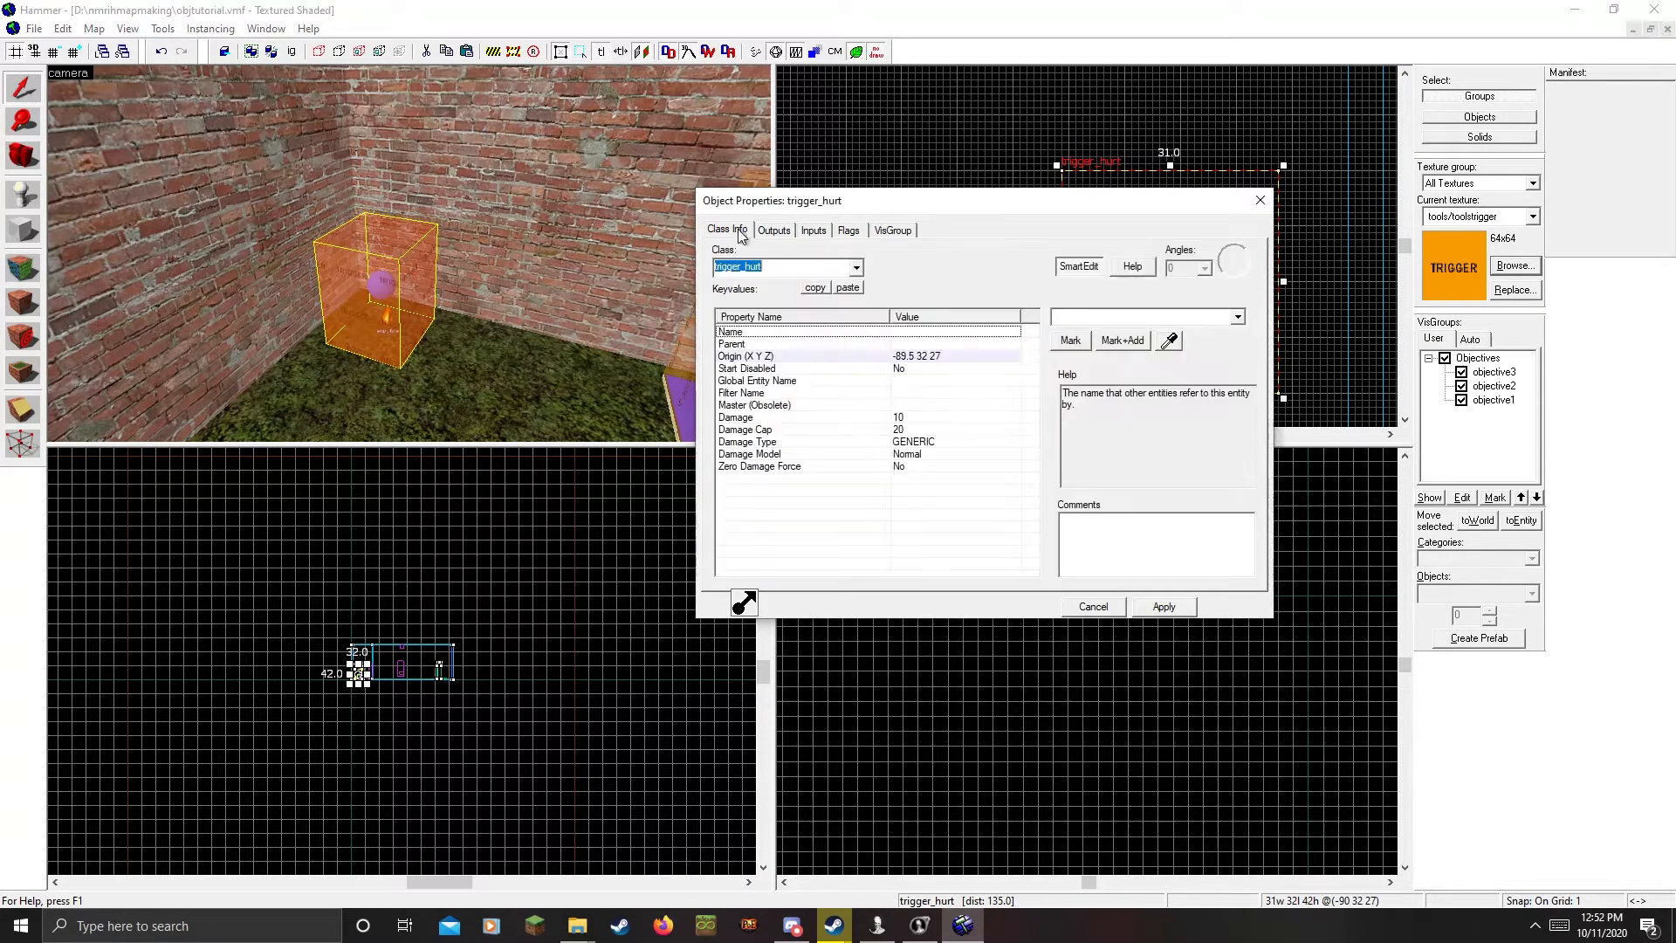
left_click(776, 231)
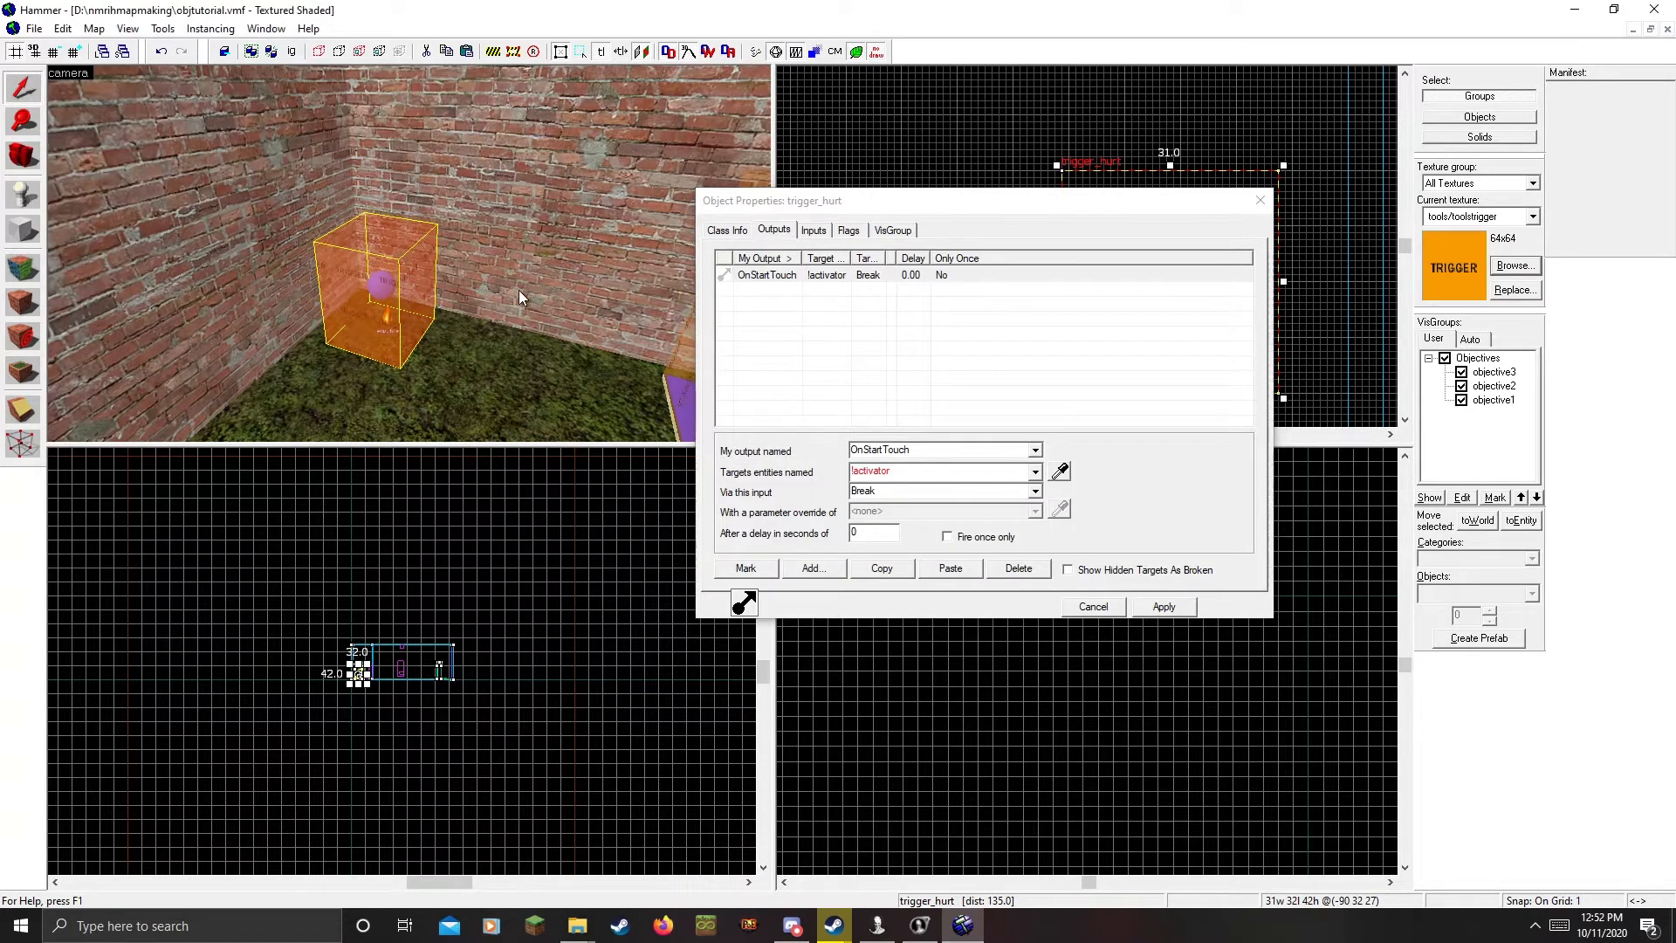
left_click(1259, 200)
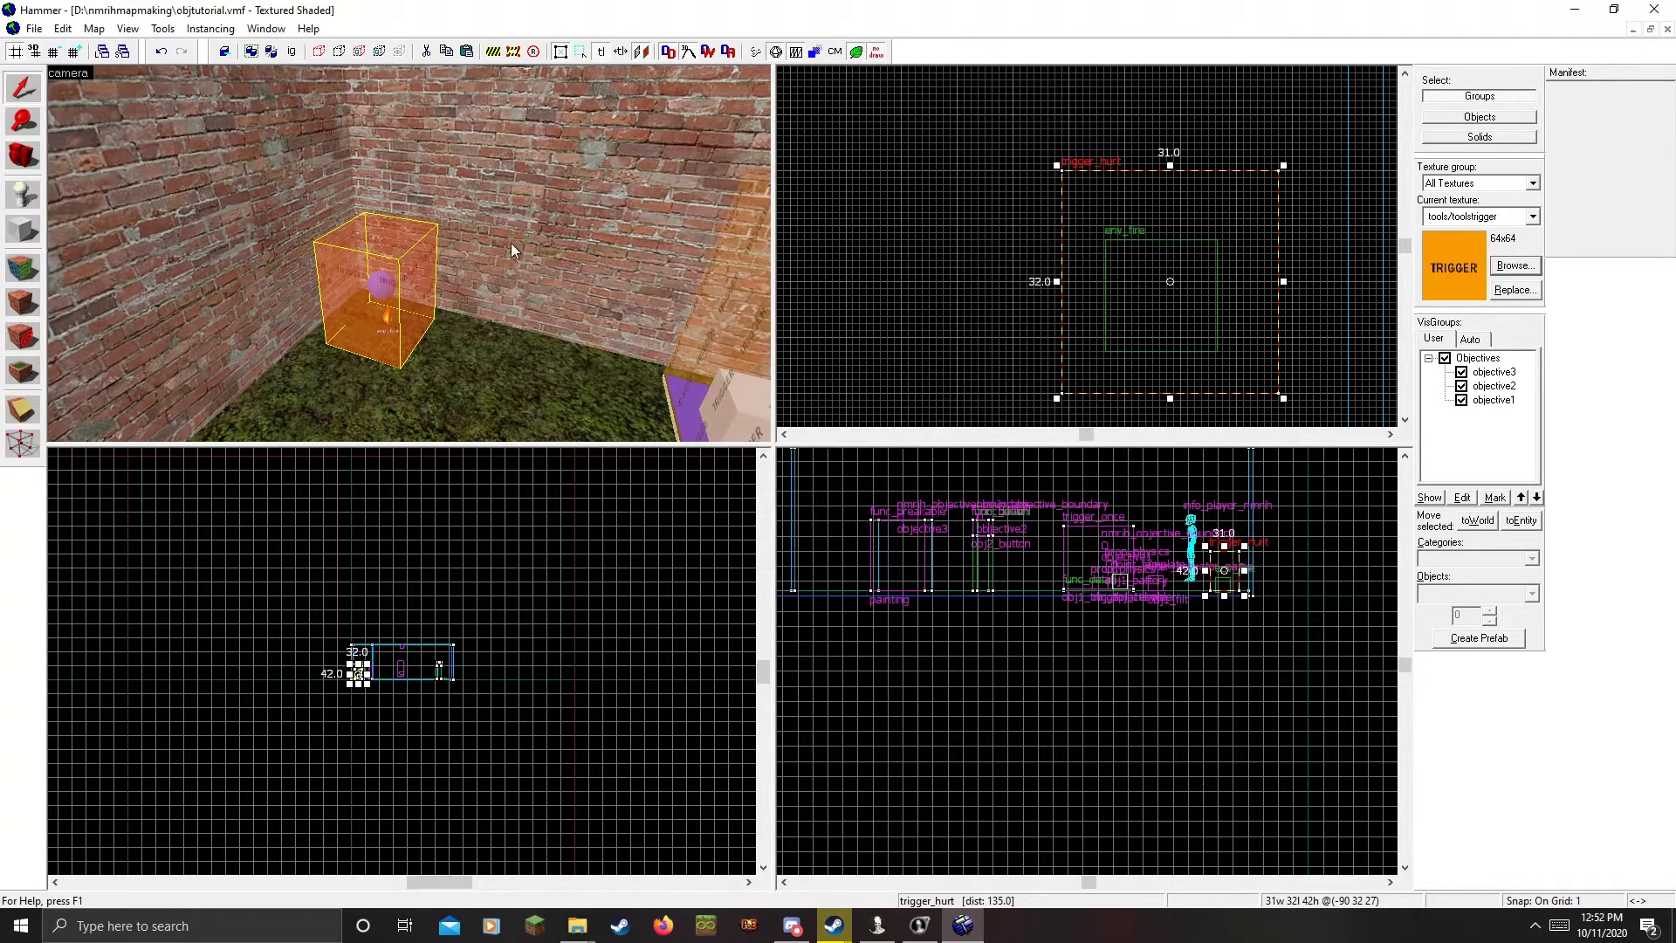
key("z")
key("z")
Add an OnBreak output on obj1_battery targeting objective1
double_click(403, 255)
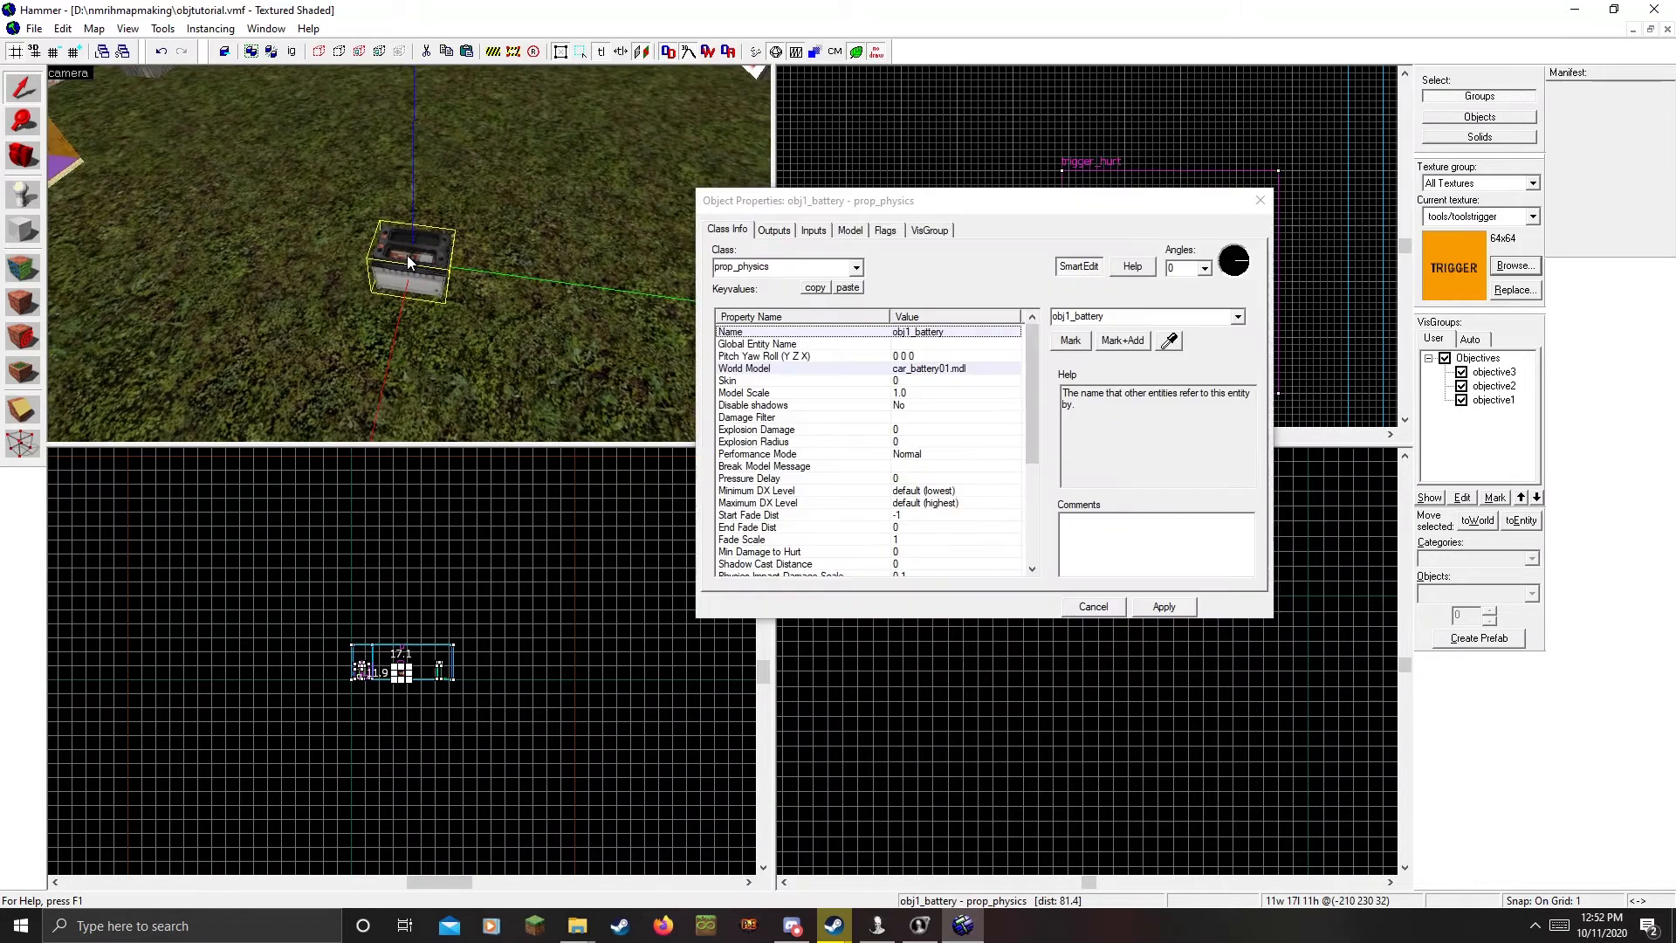
left_click(785, 231)
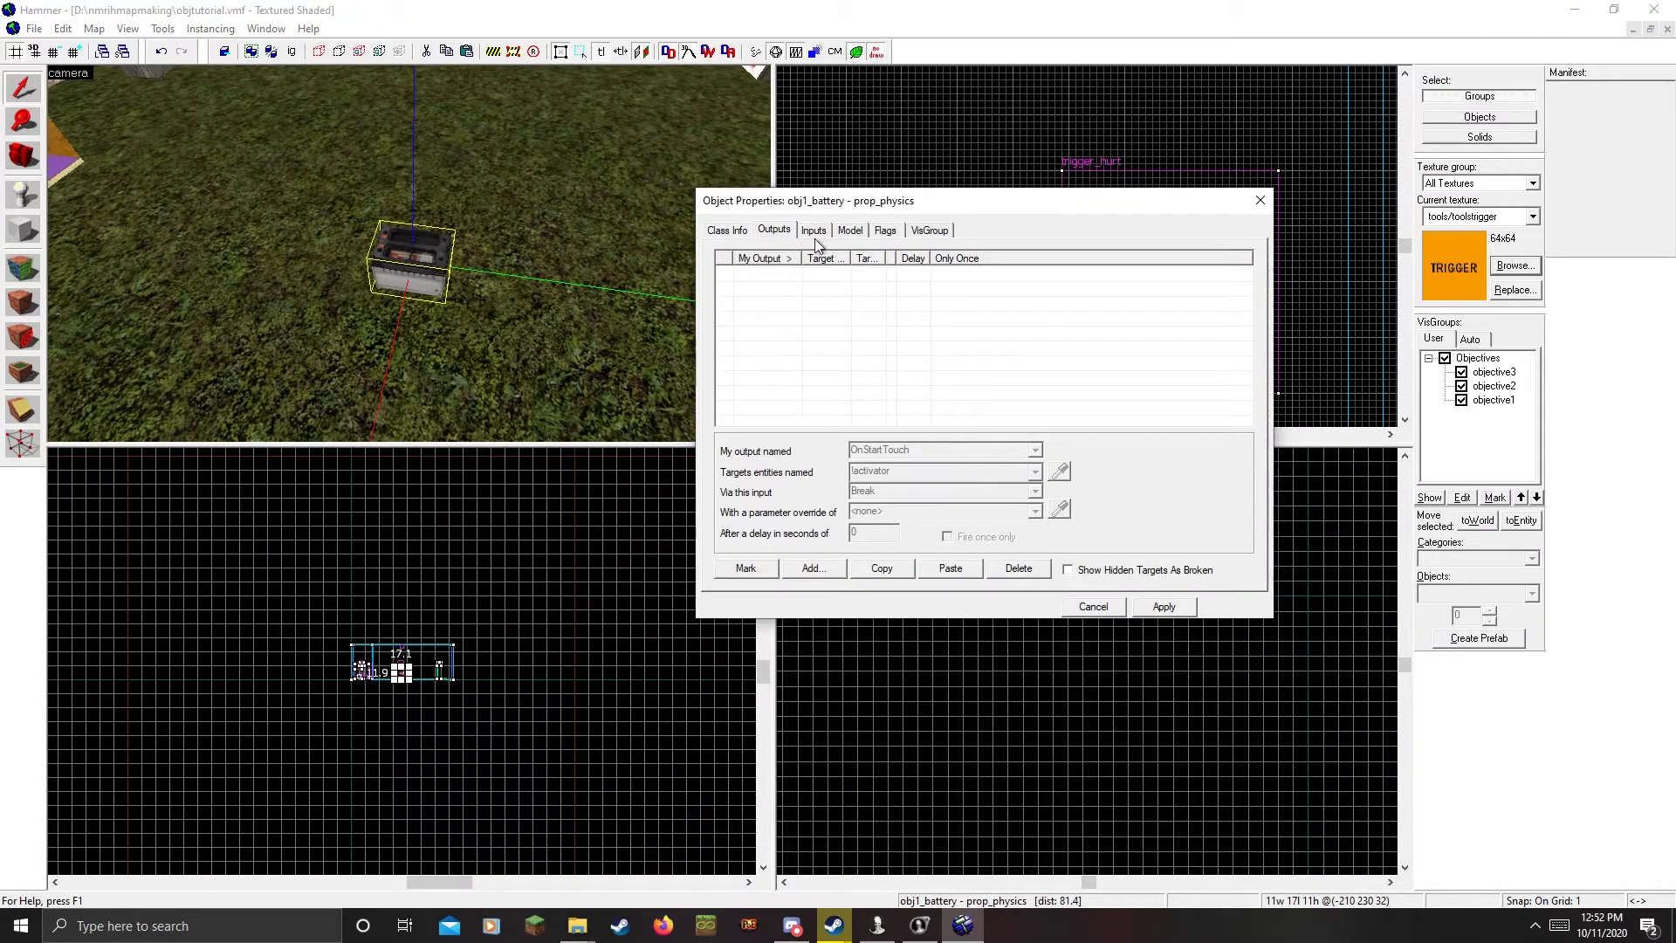
left_click(804, 567)
left_click(974, 478)
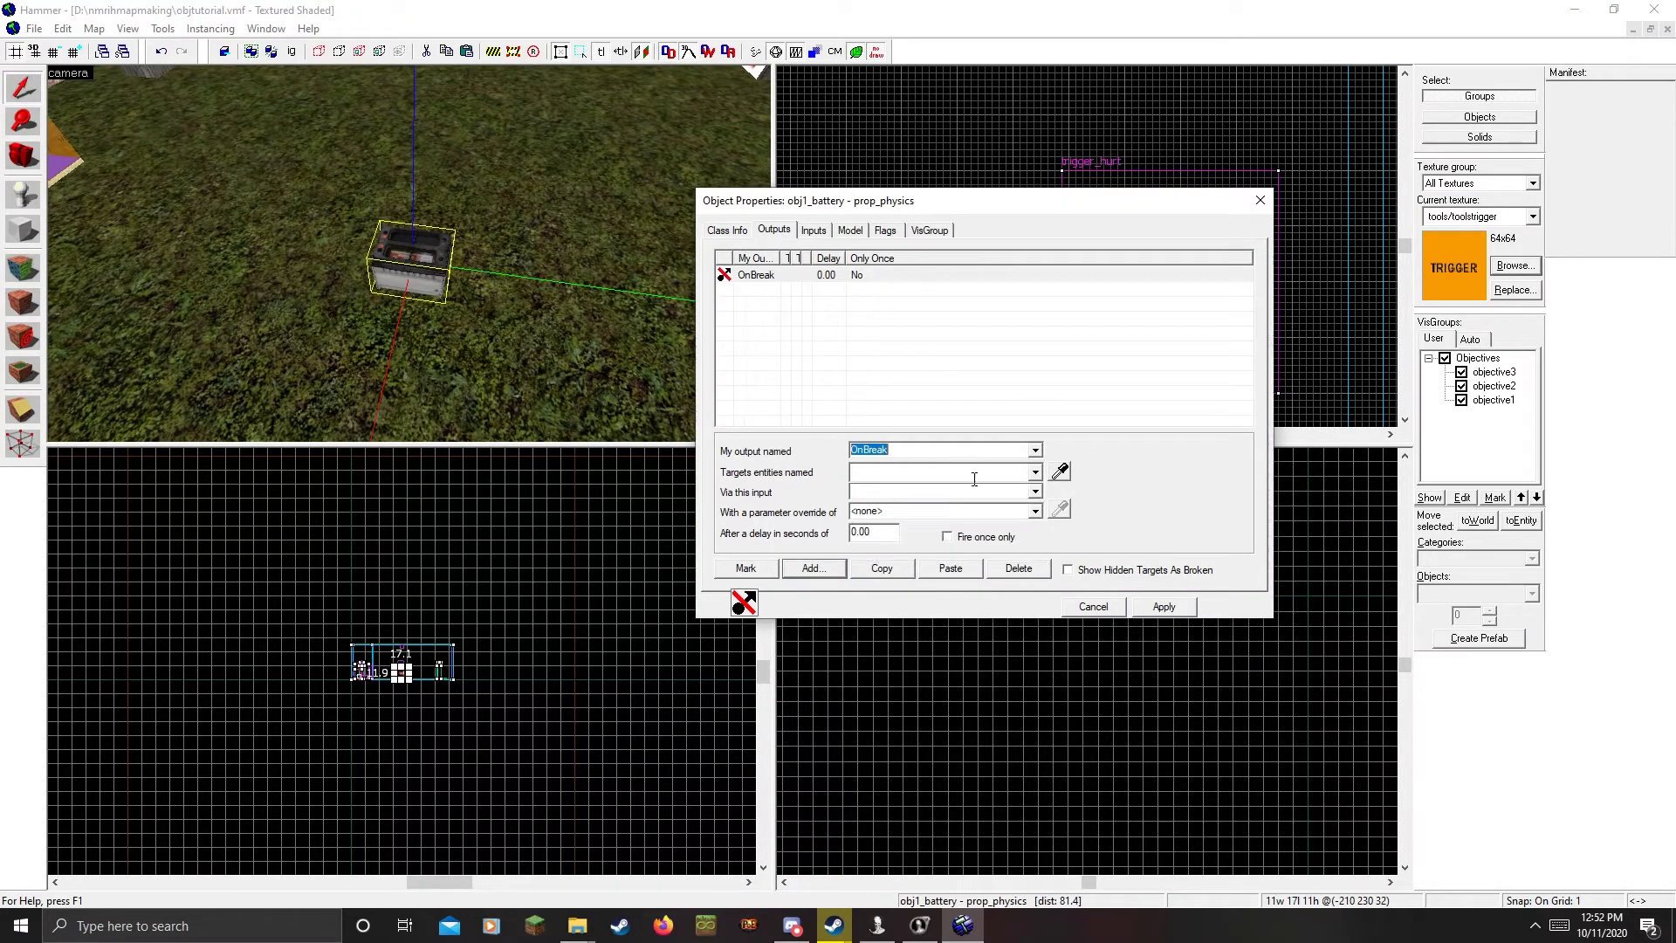
left_click(1035, 472)
left_click(1033, 474)
left_click(1058, 473)
key("z")
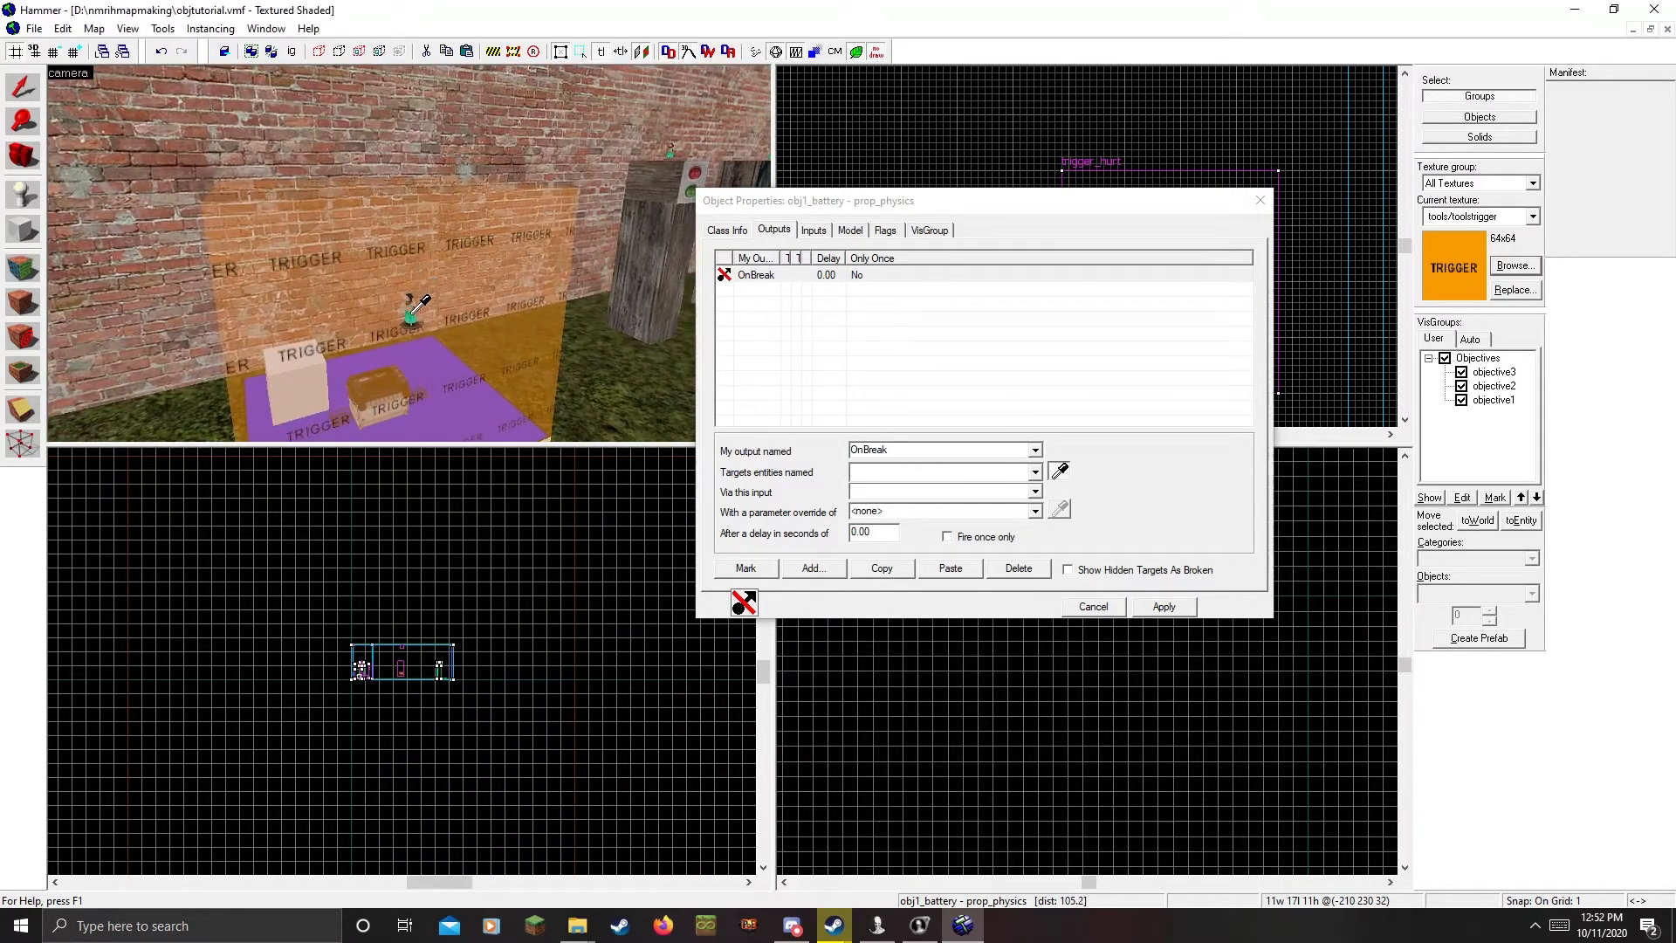
left_click(413, 310)
Set the output's input to ObjectiveFail, fire once only, apply, and close
left_click(1035, 491)
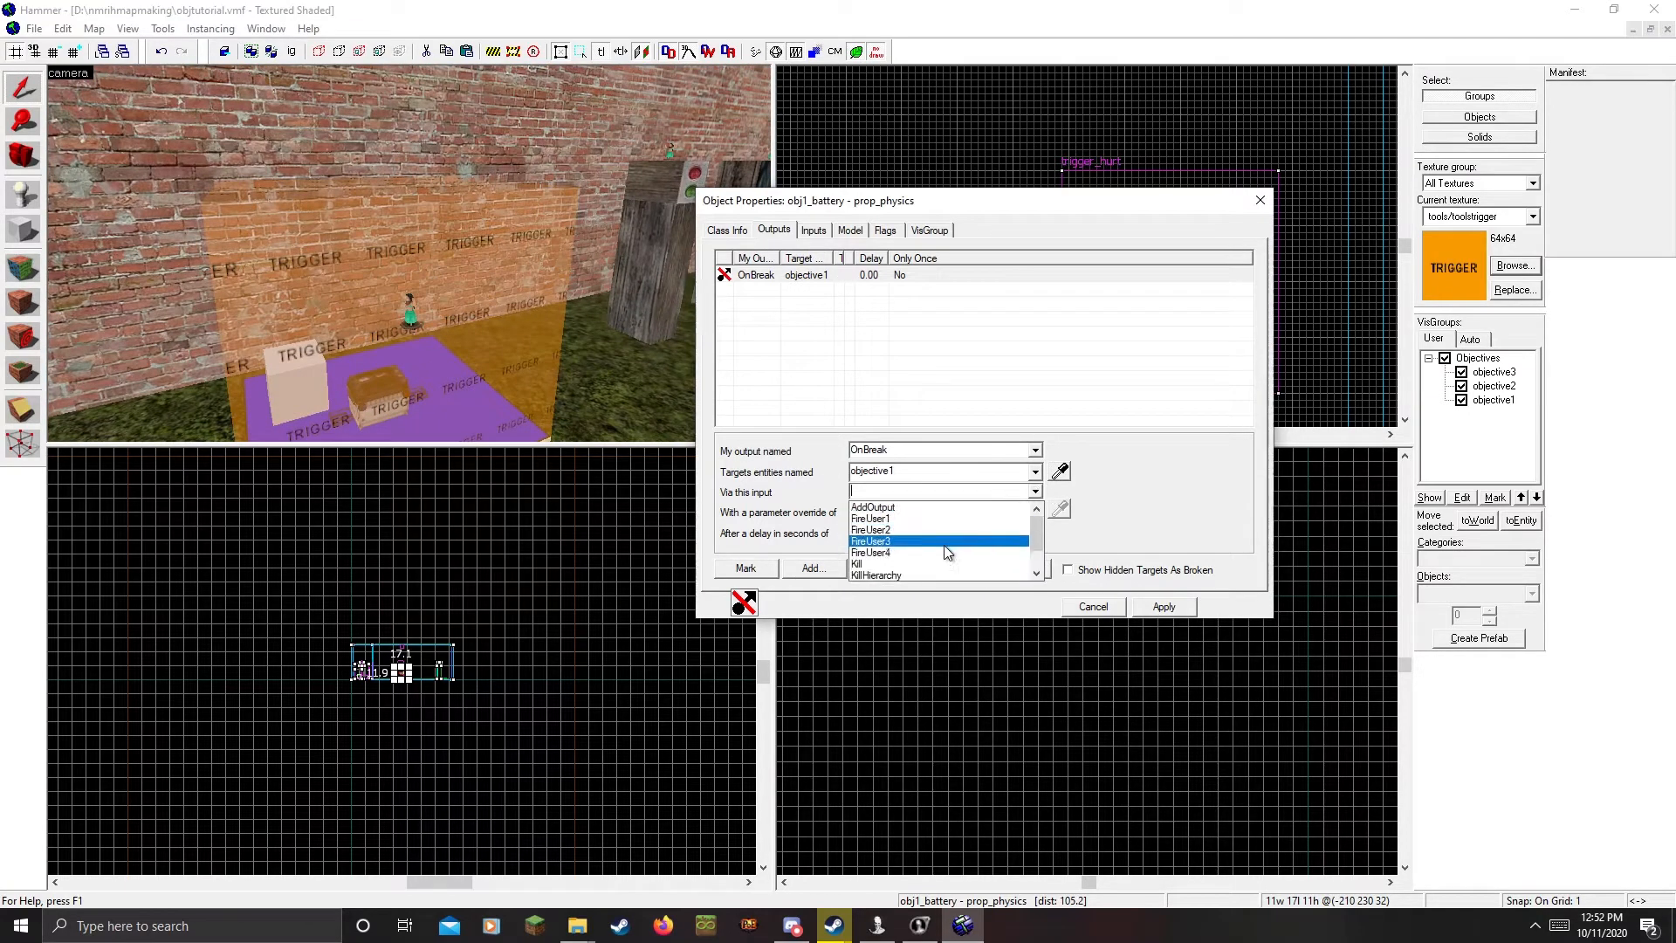
scroll(903, 572, "down", 1)
left_click(900, 576)
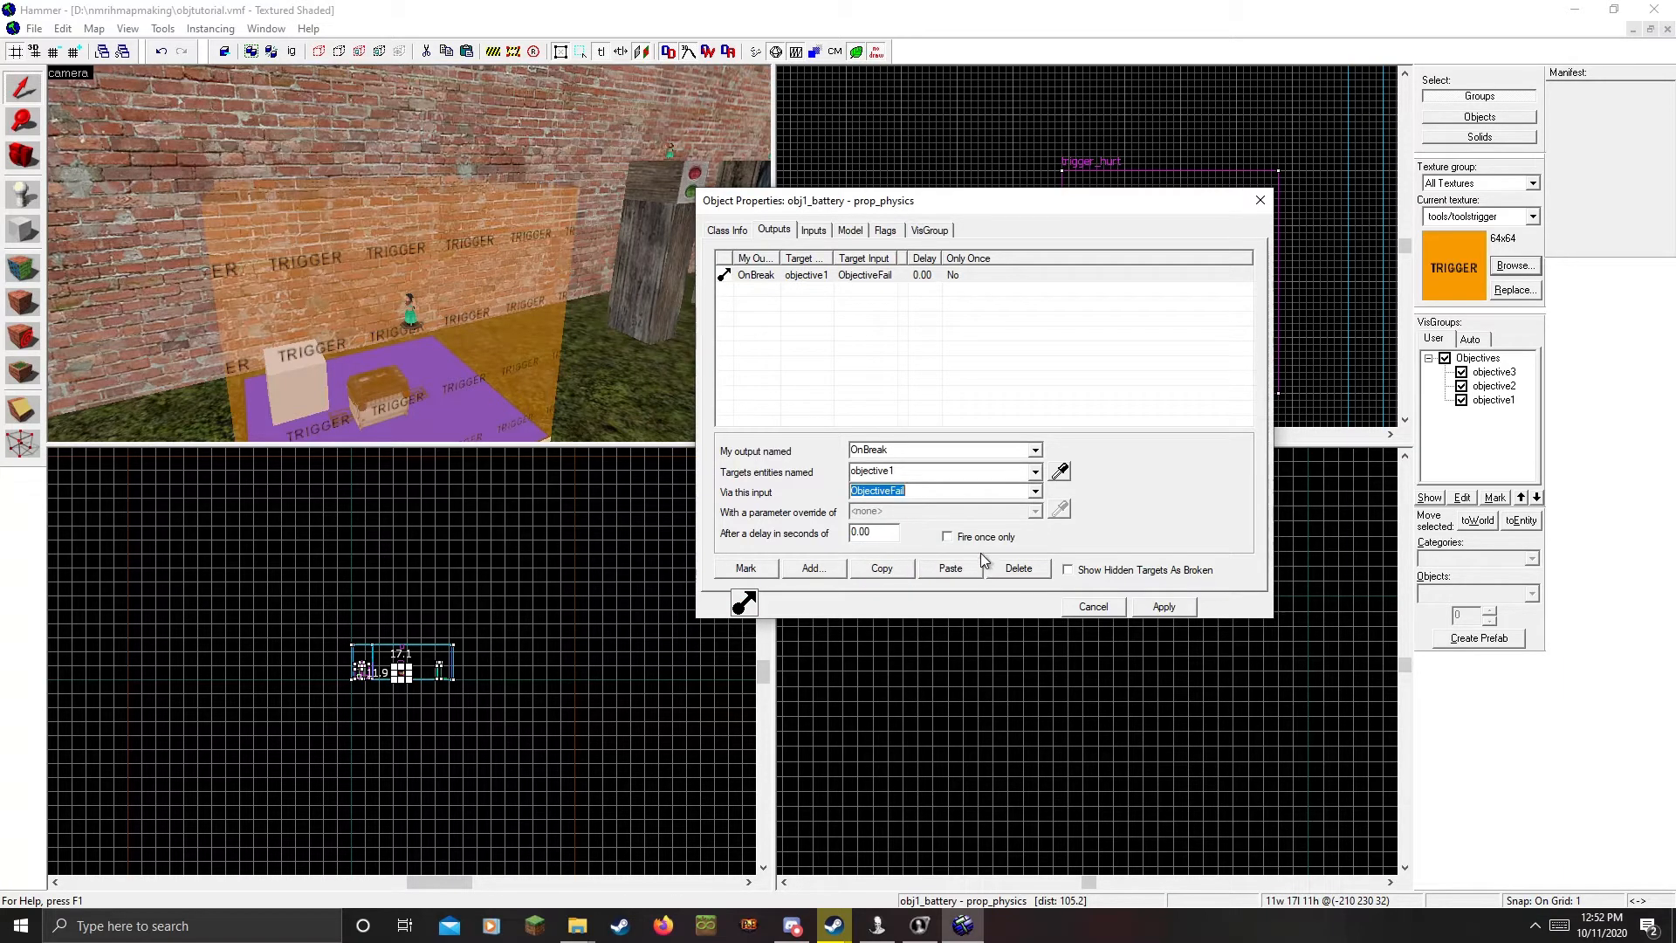
left_click(917, 496)
left_click(1145, 606)
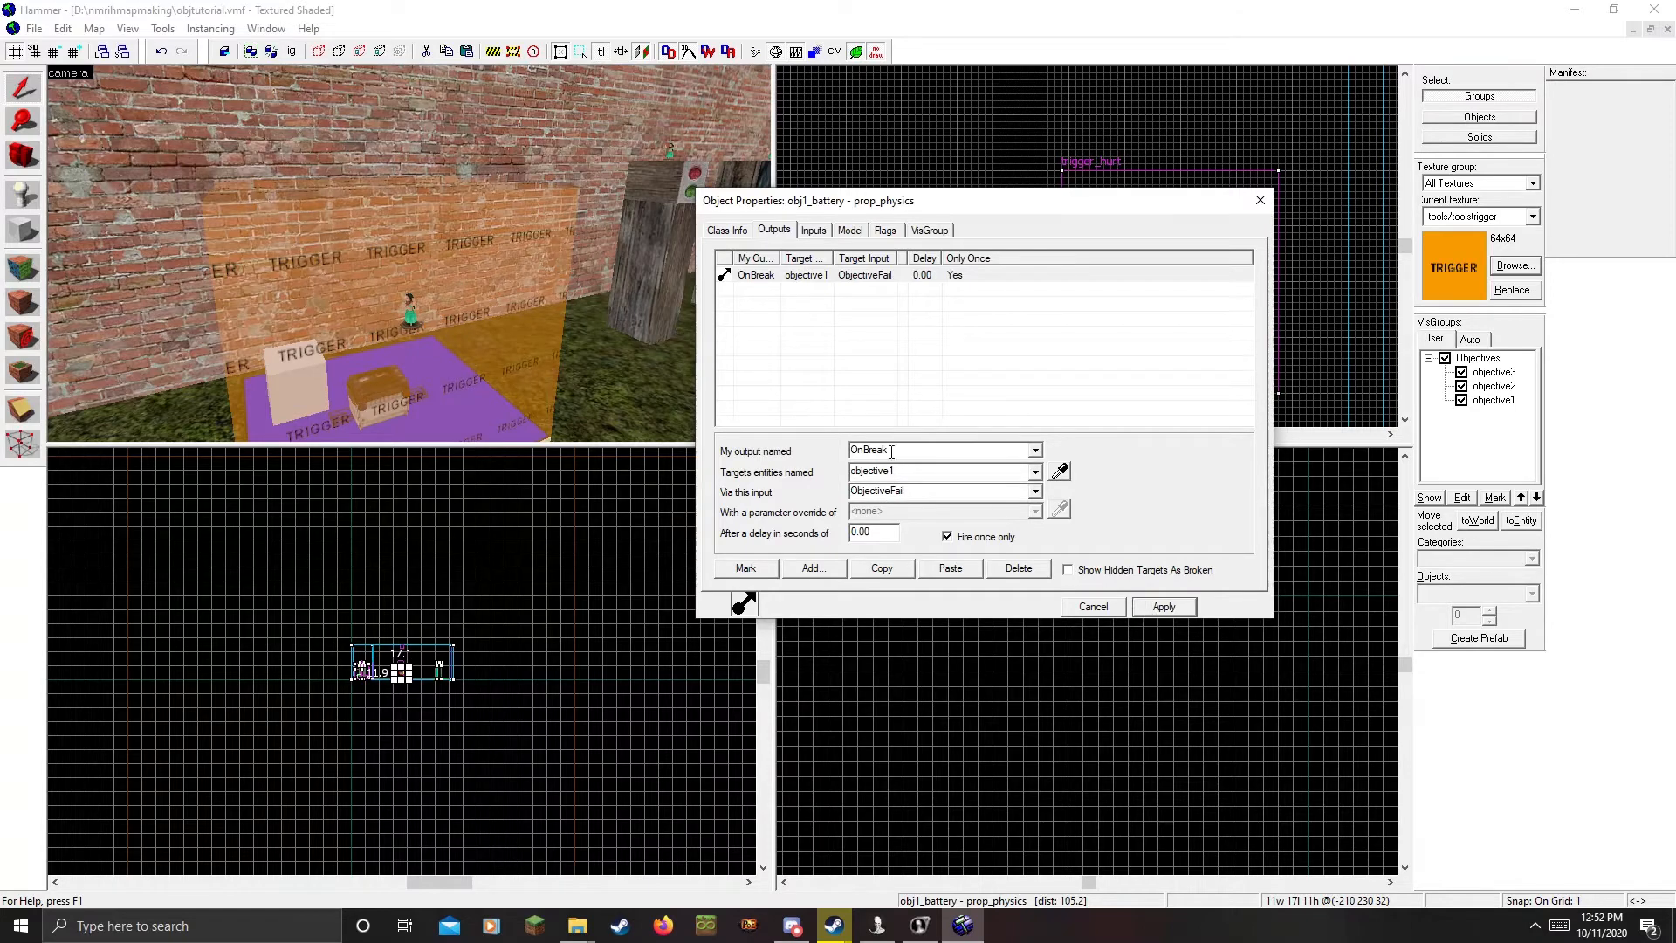
key("z")
key("z")
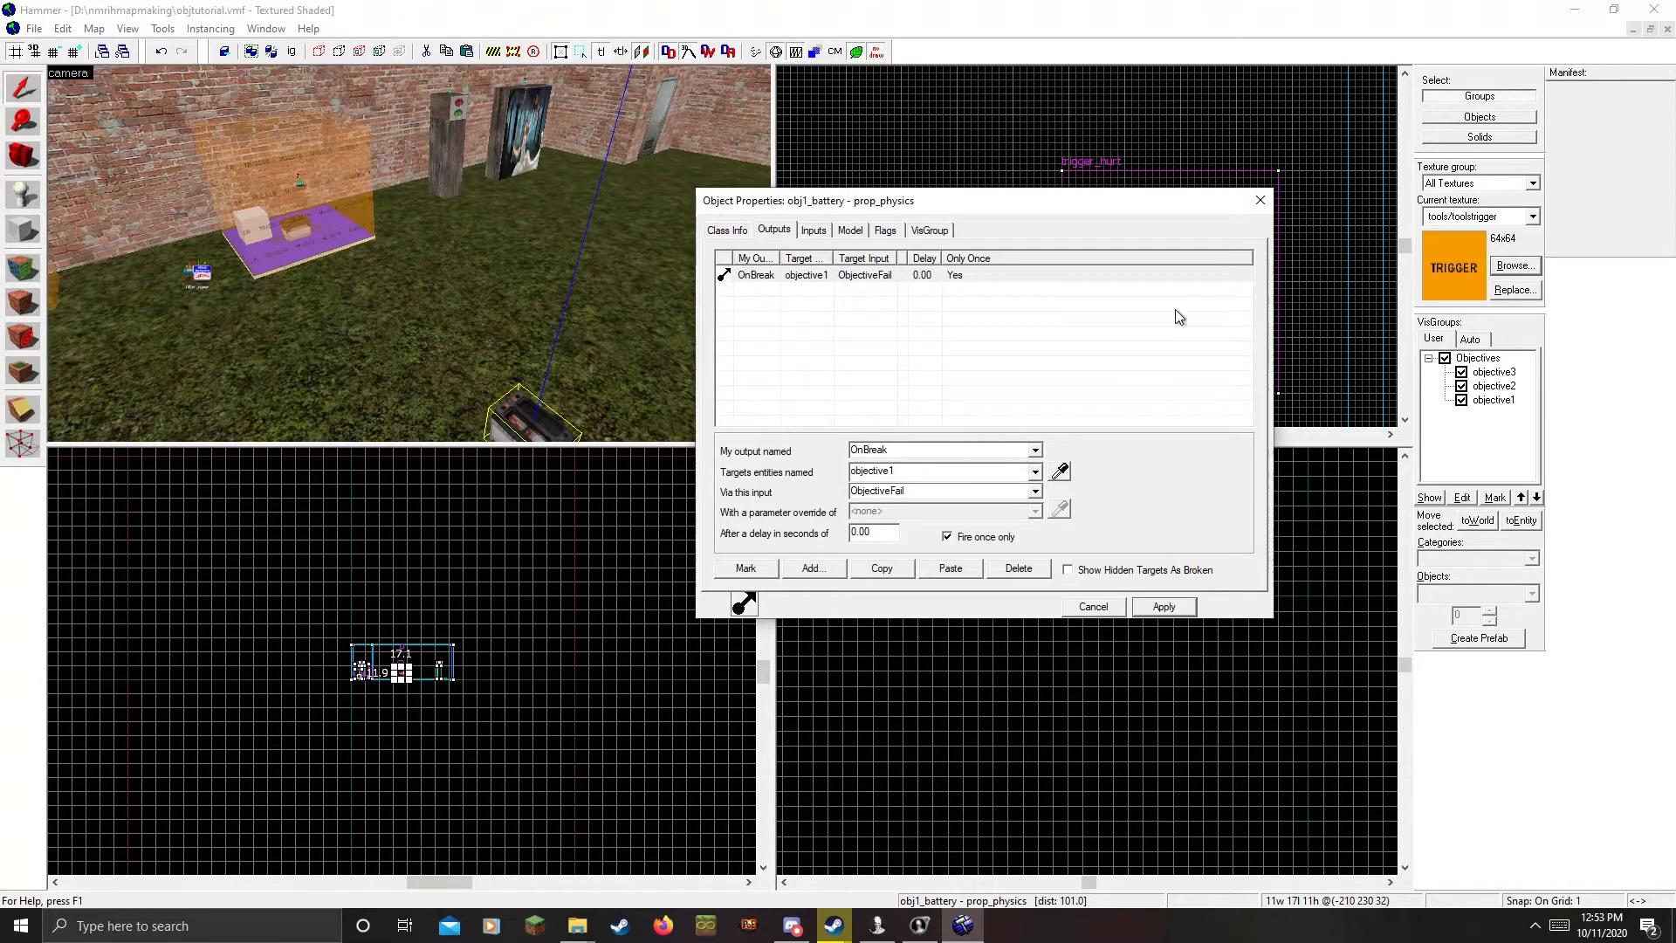
left_click(1260, 200)
key("z")
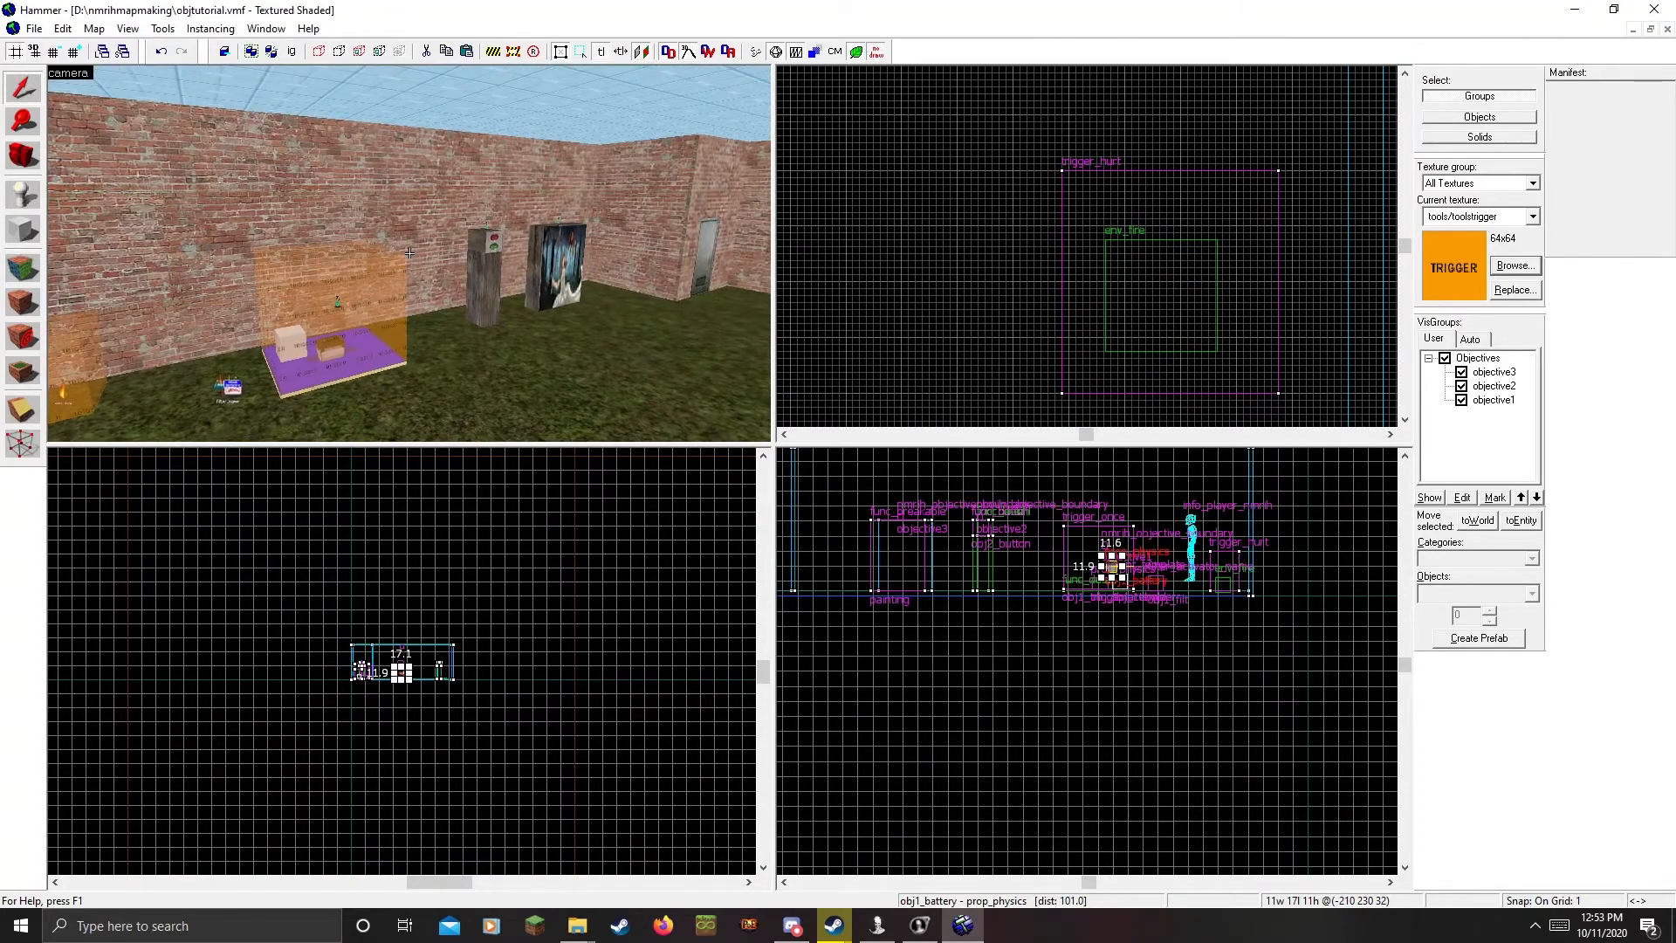
key("w")
key("w")
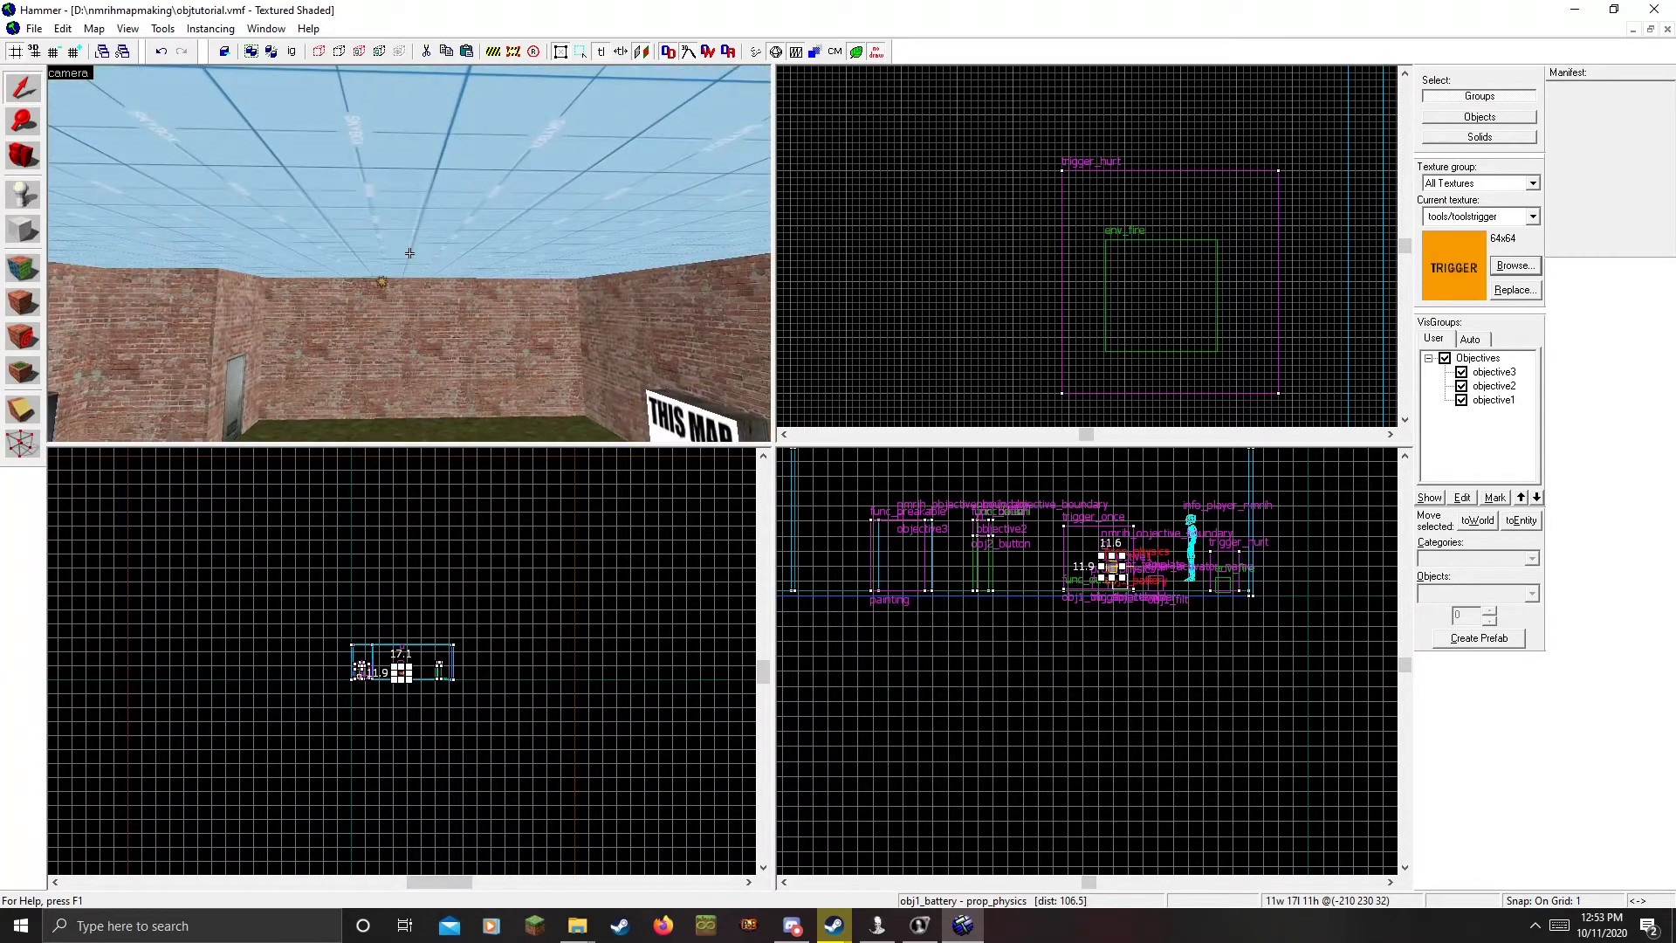
key("w")
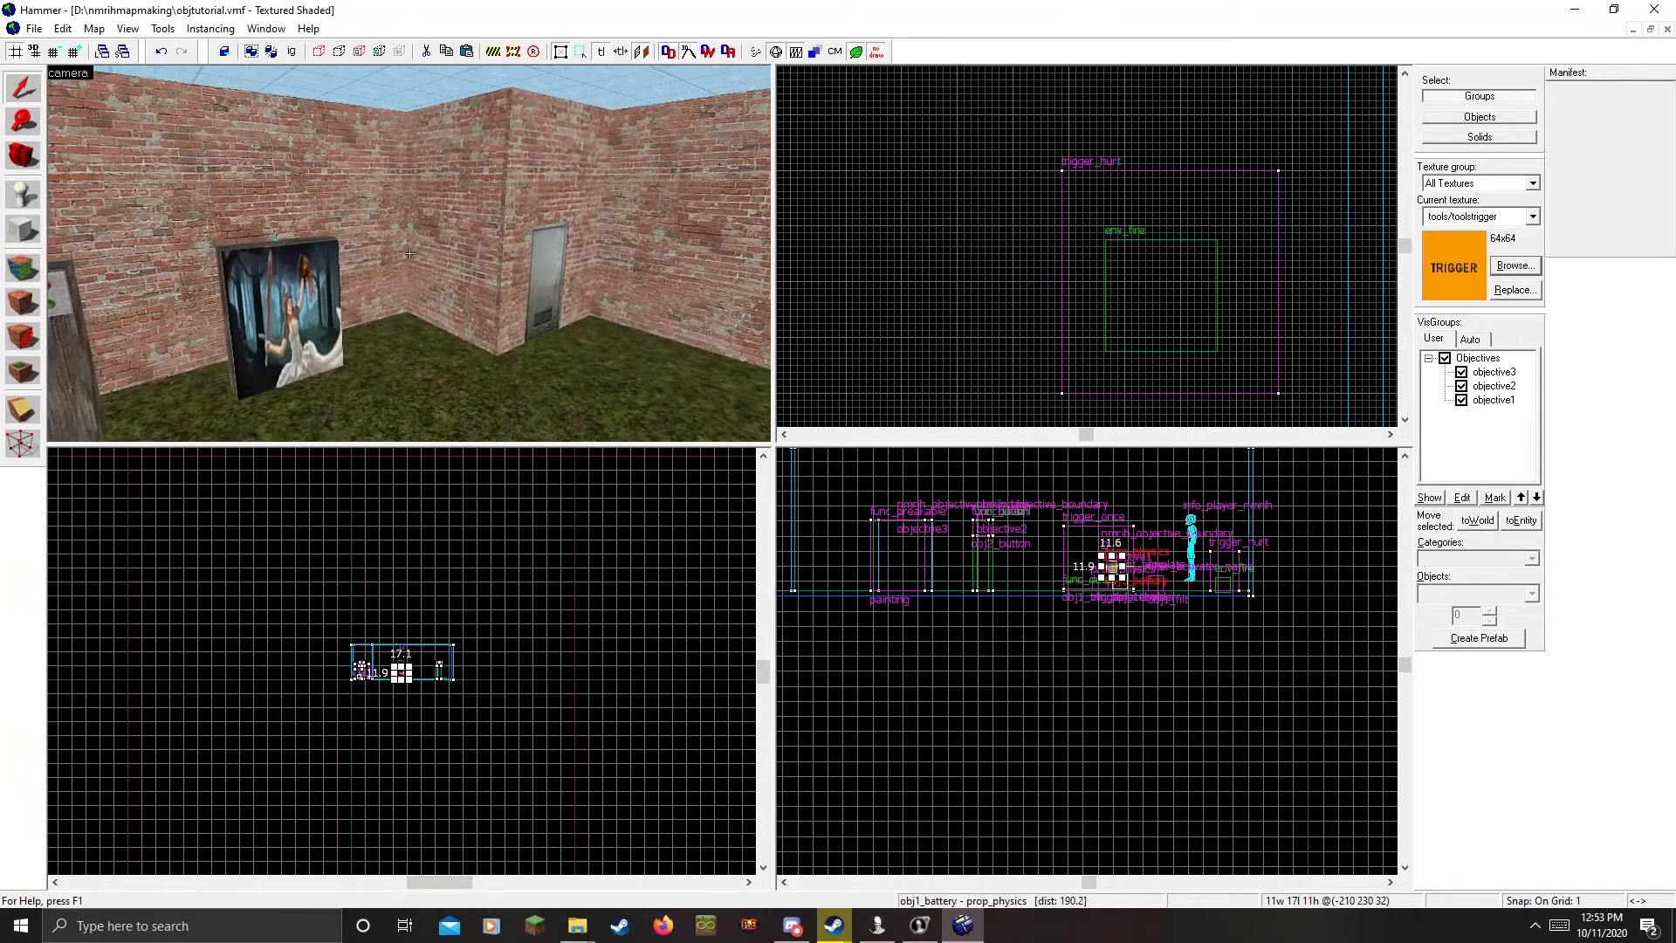
key("s")
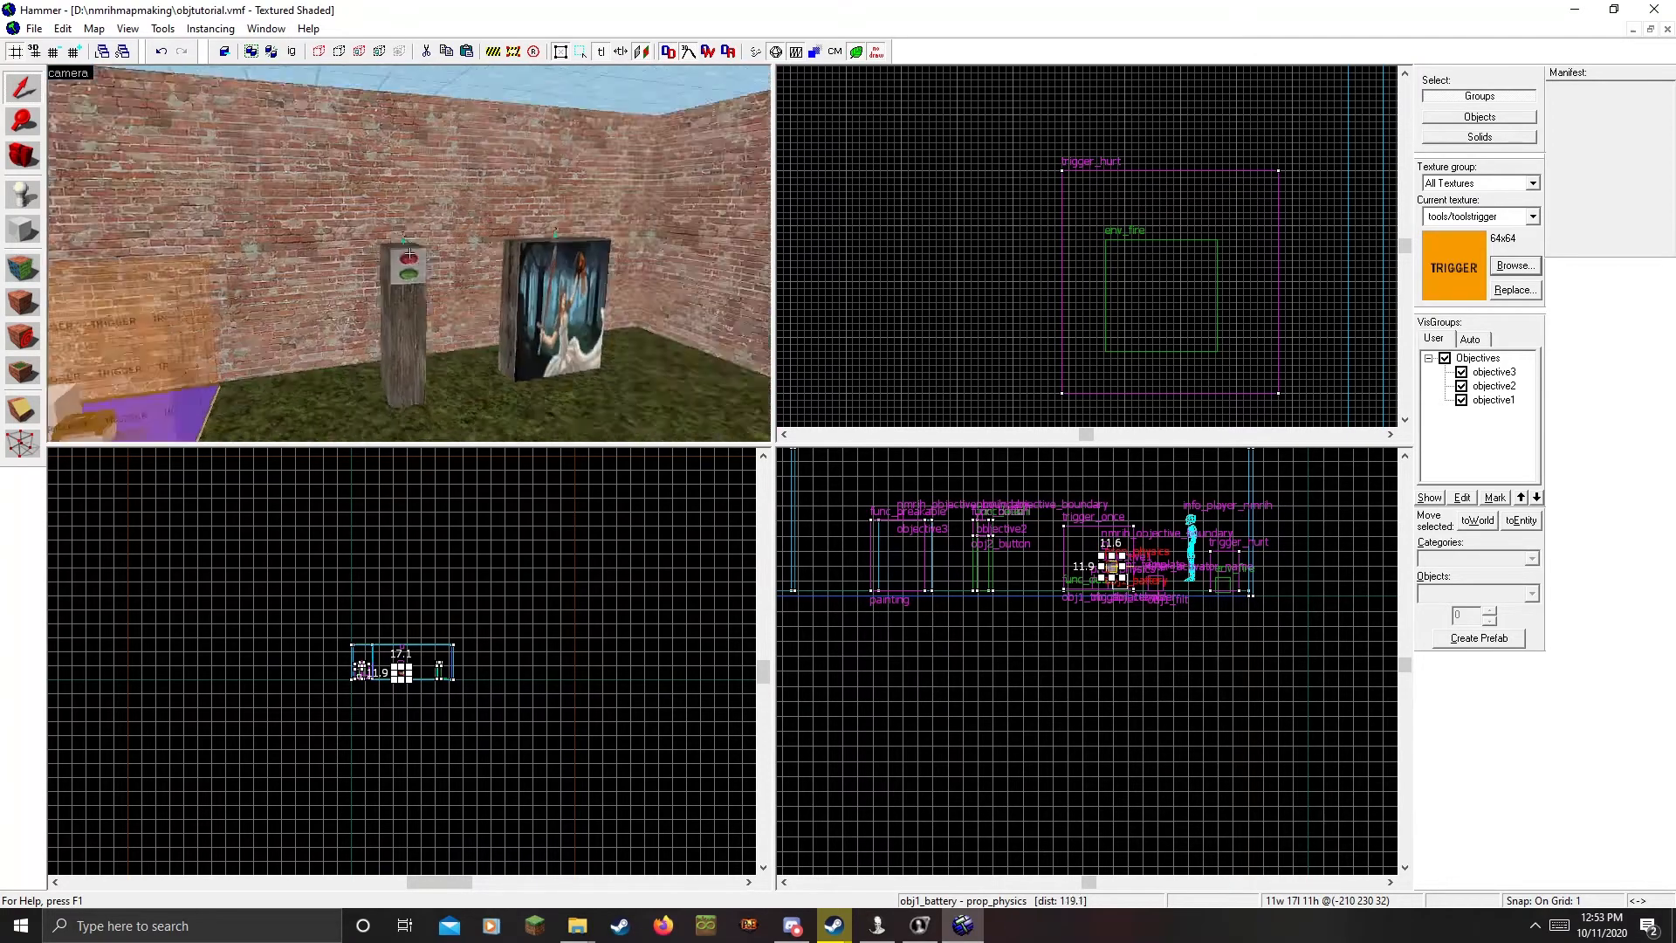
key("w")
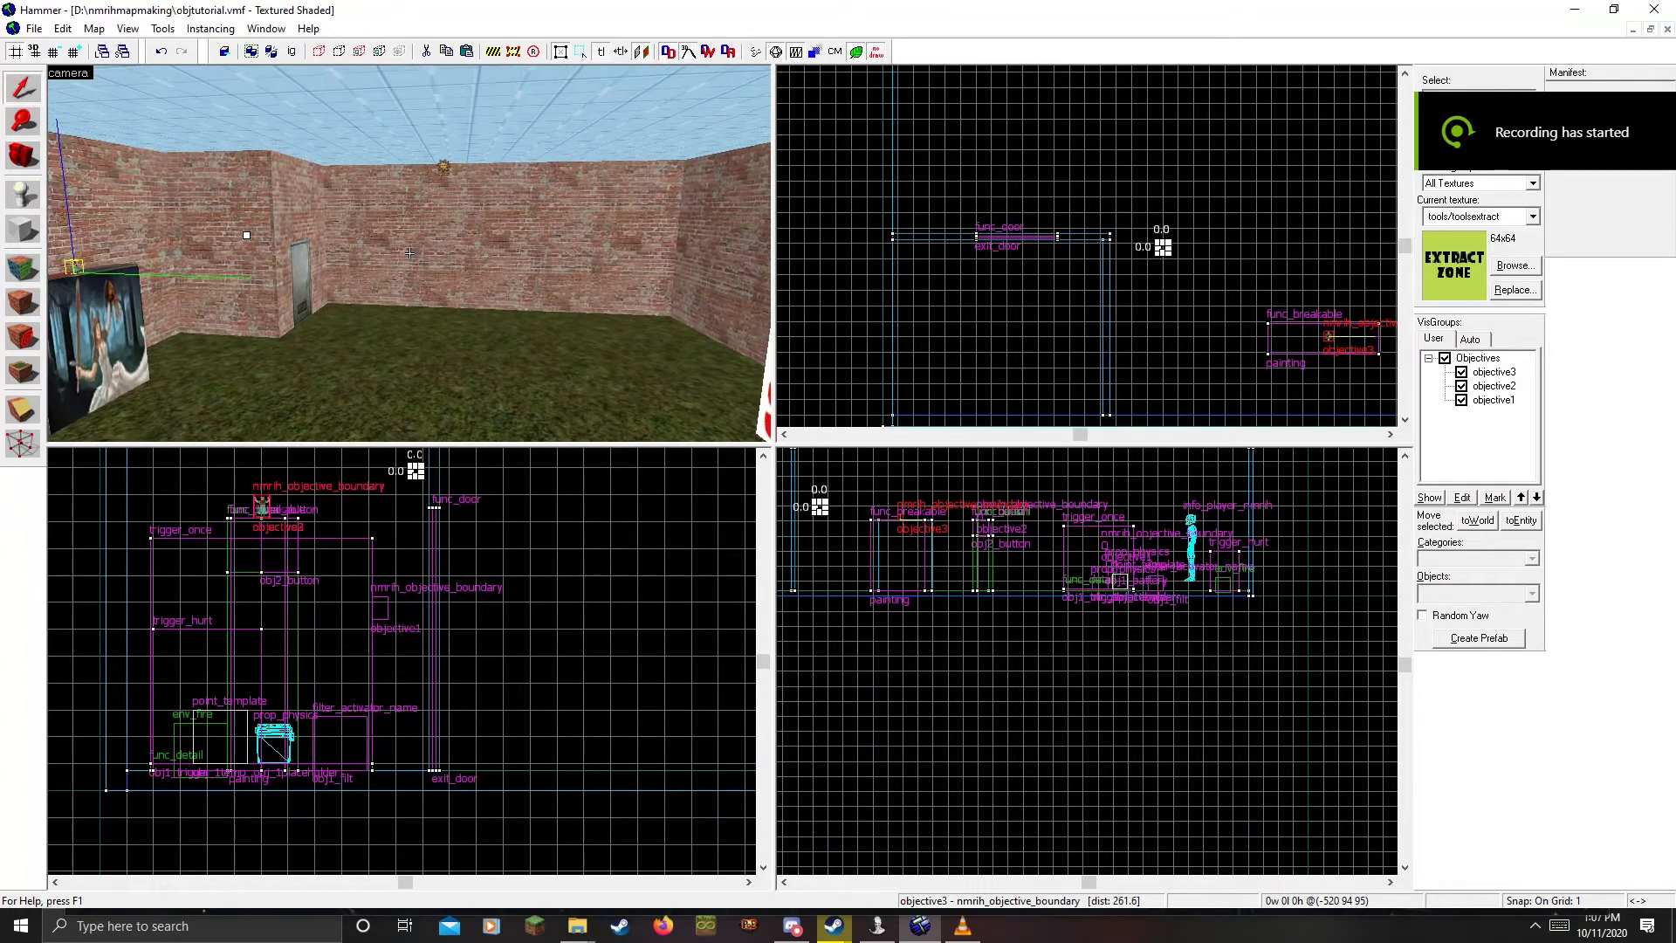
key("w")
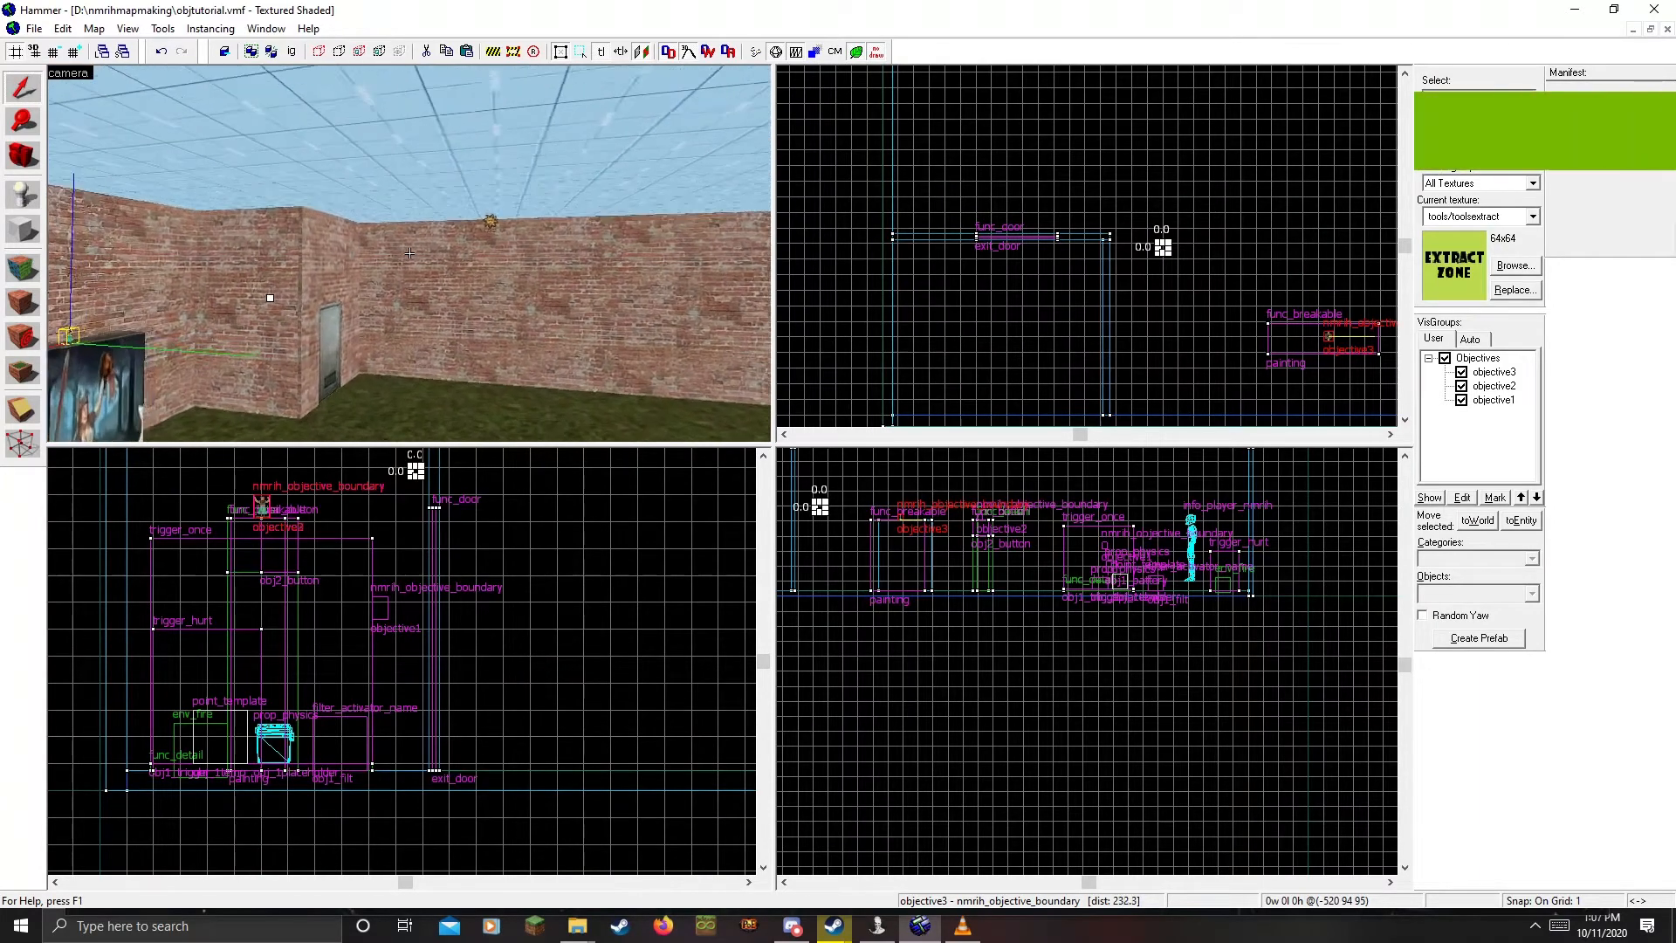
key("w")
key("z")
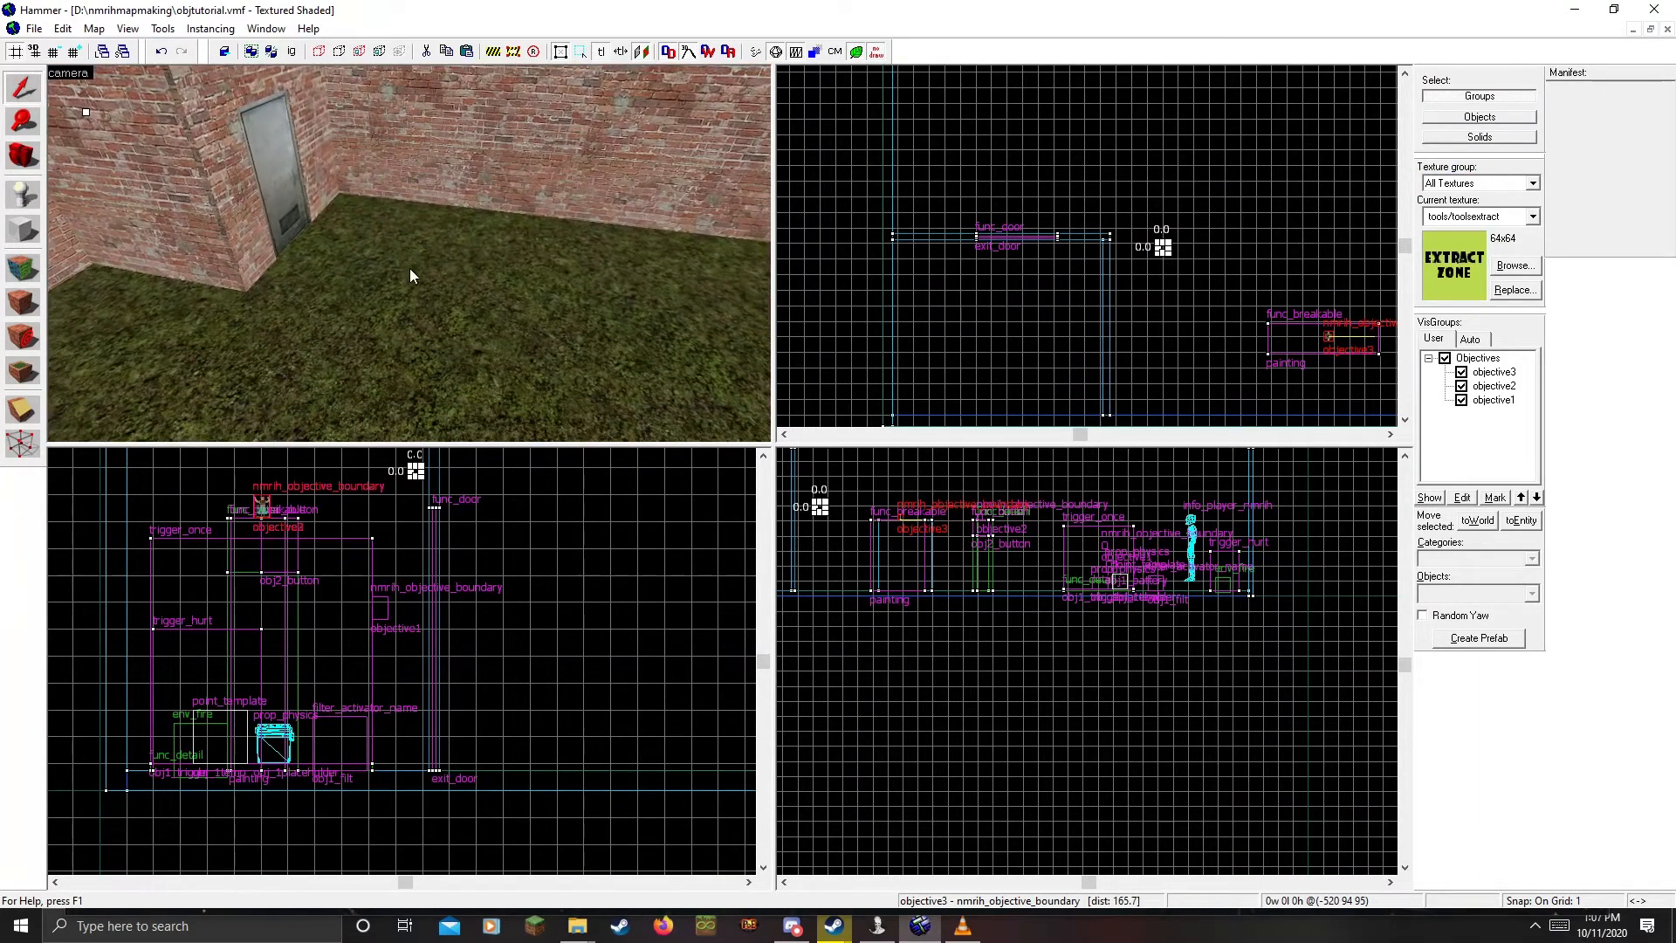
Place a new entity on the floor and change its class to nmrih_extract_point
left_click(420, 310)
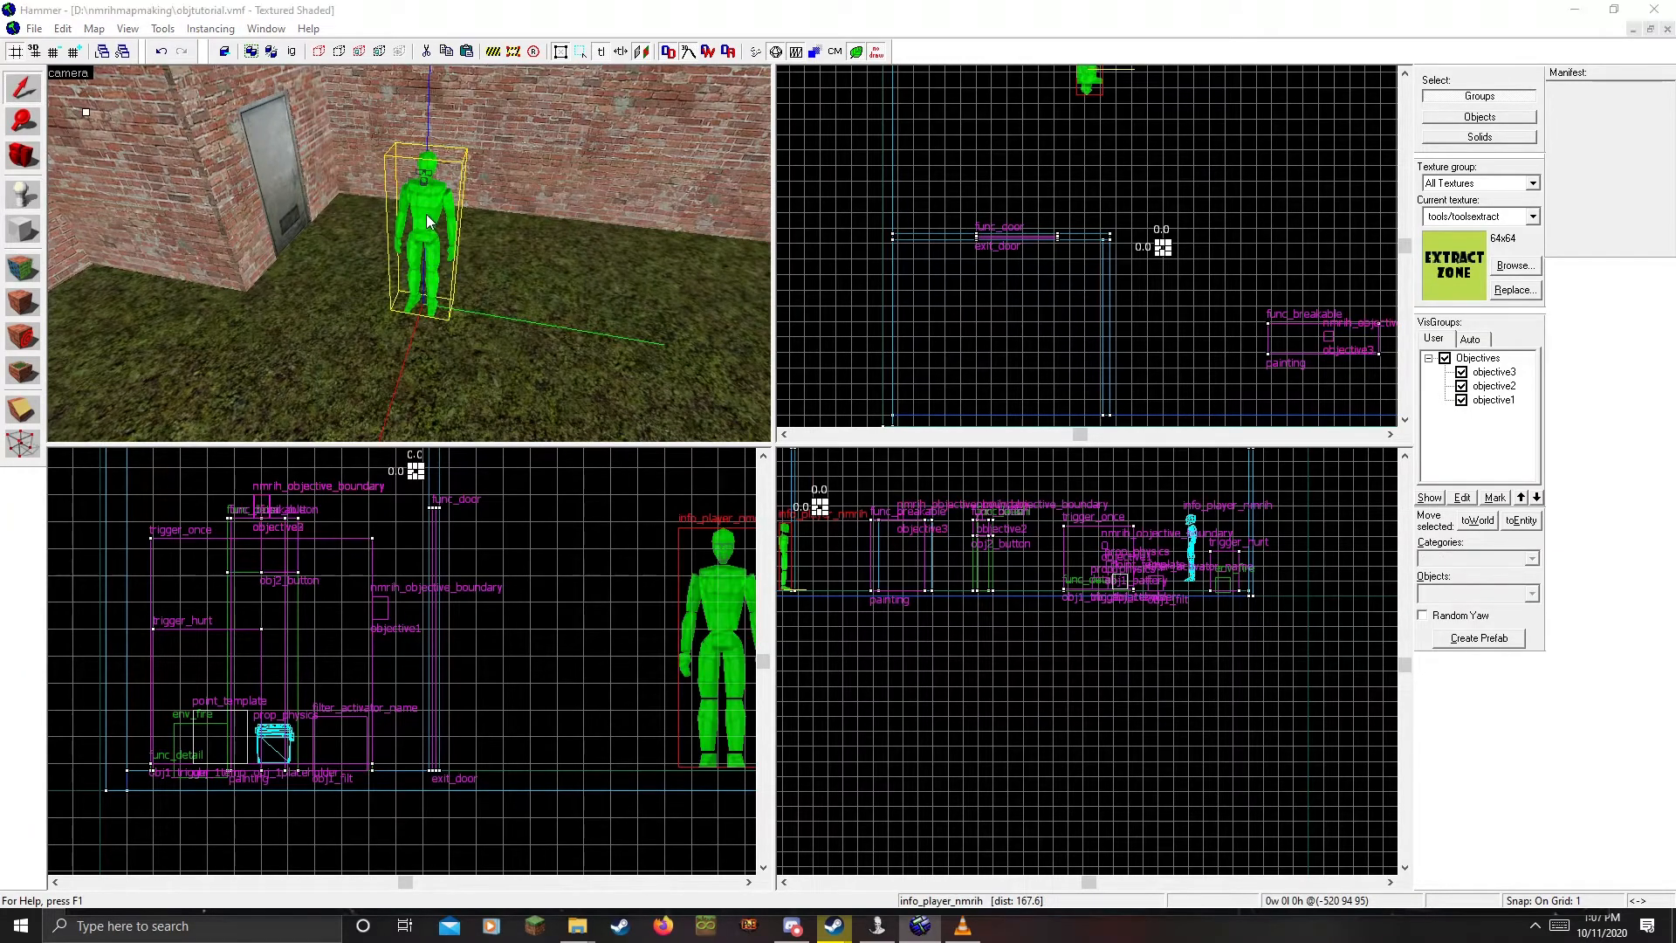
key("alt+Return")
double_click(779, 267)
type("nm")
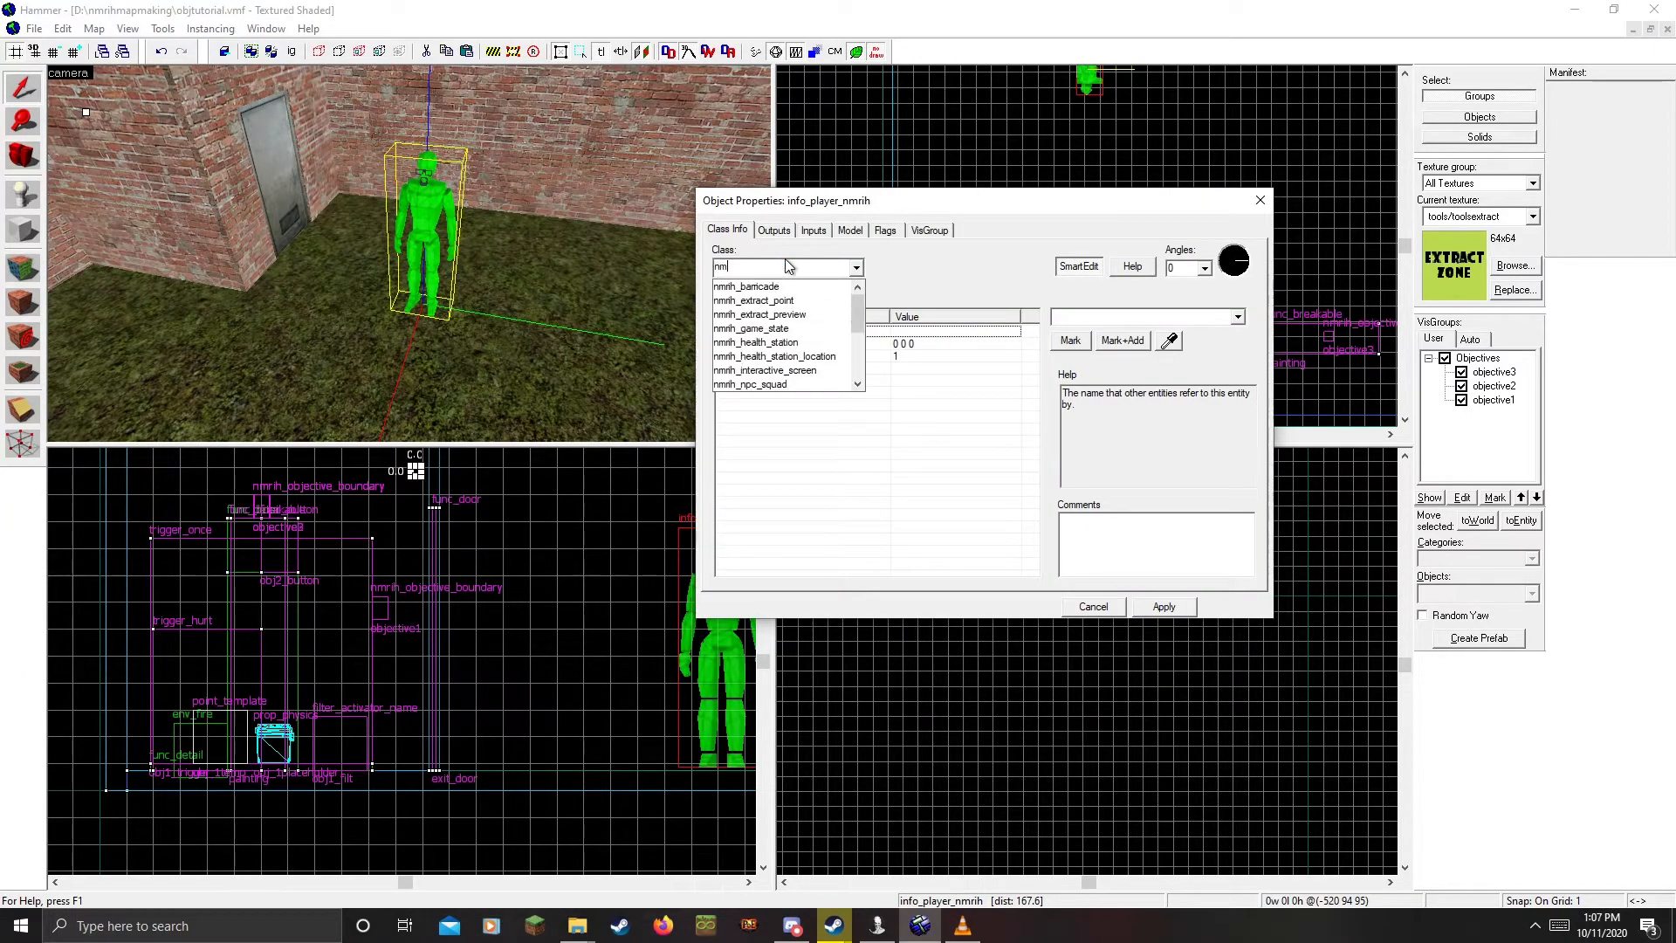
type("rih_ob")
key("BackSpace")
key("BackSpace")
type("ext")
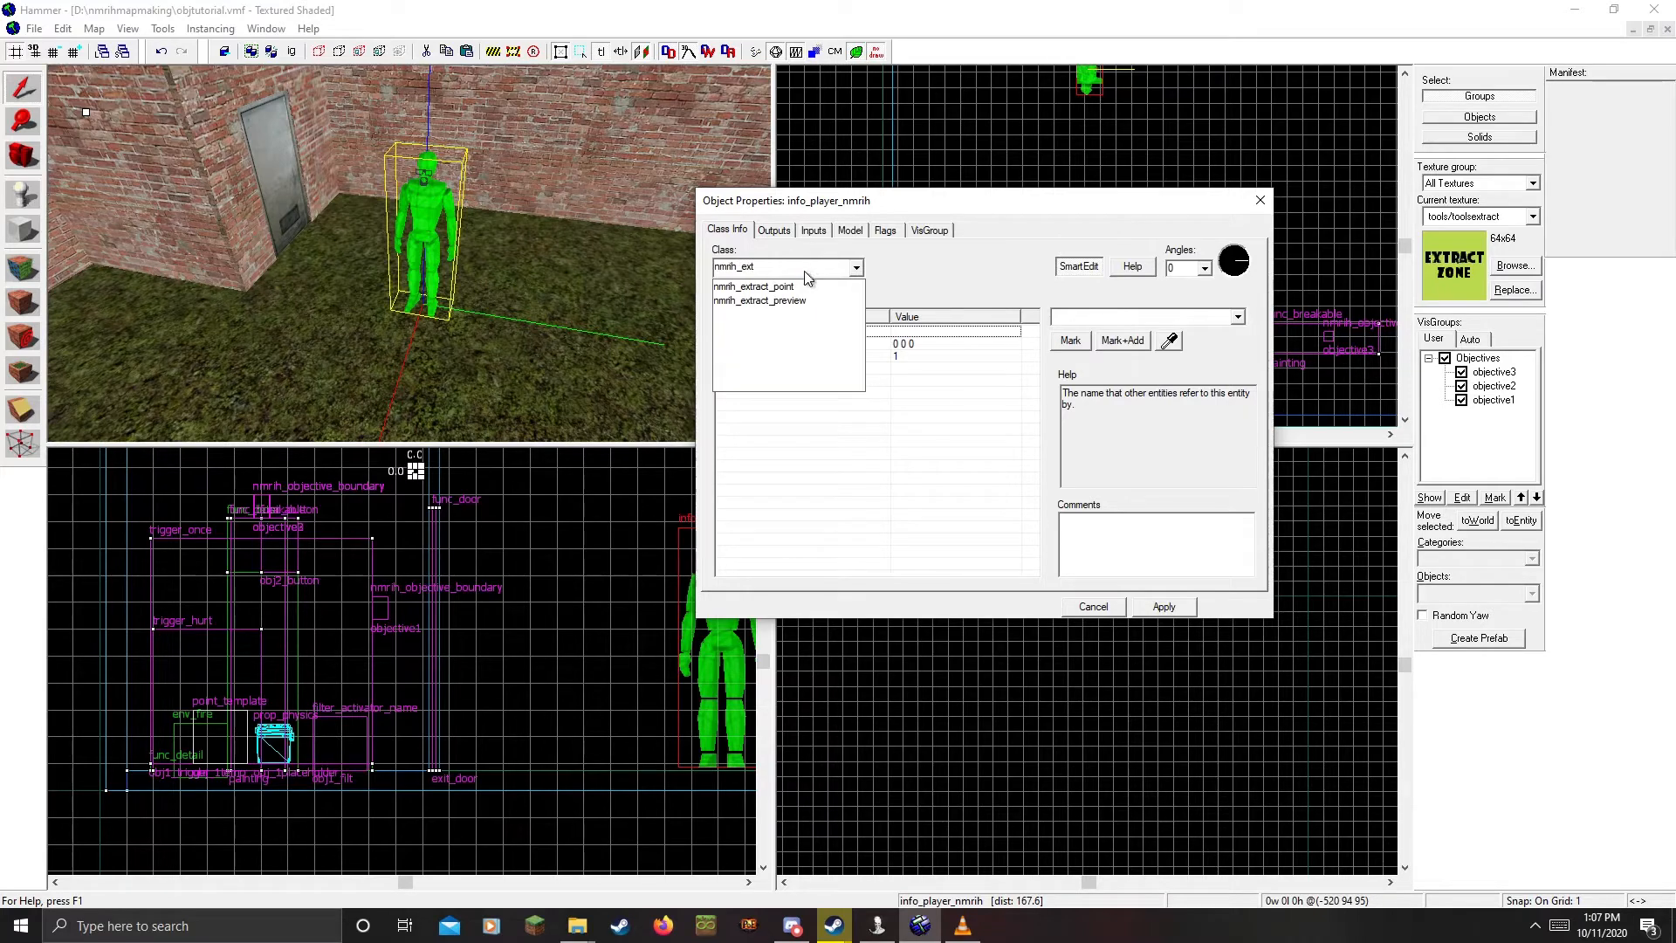
left_click(786, 287)
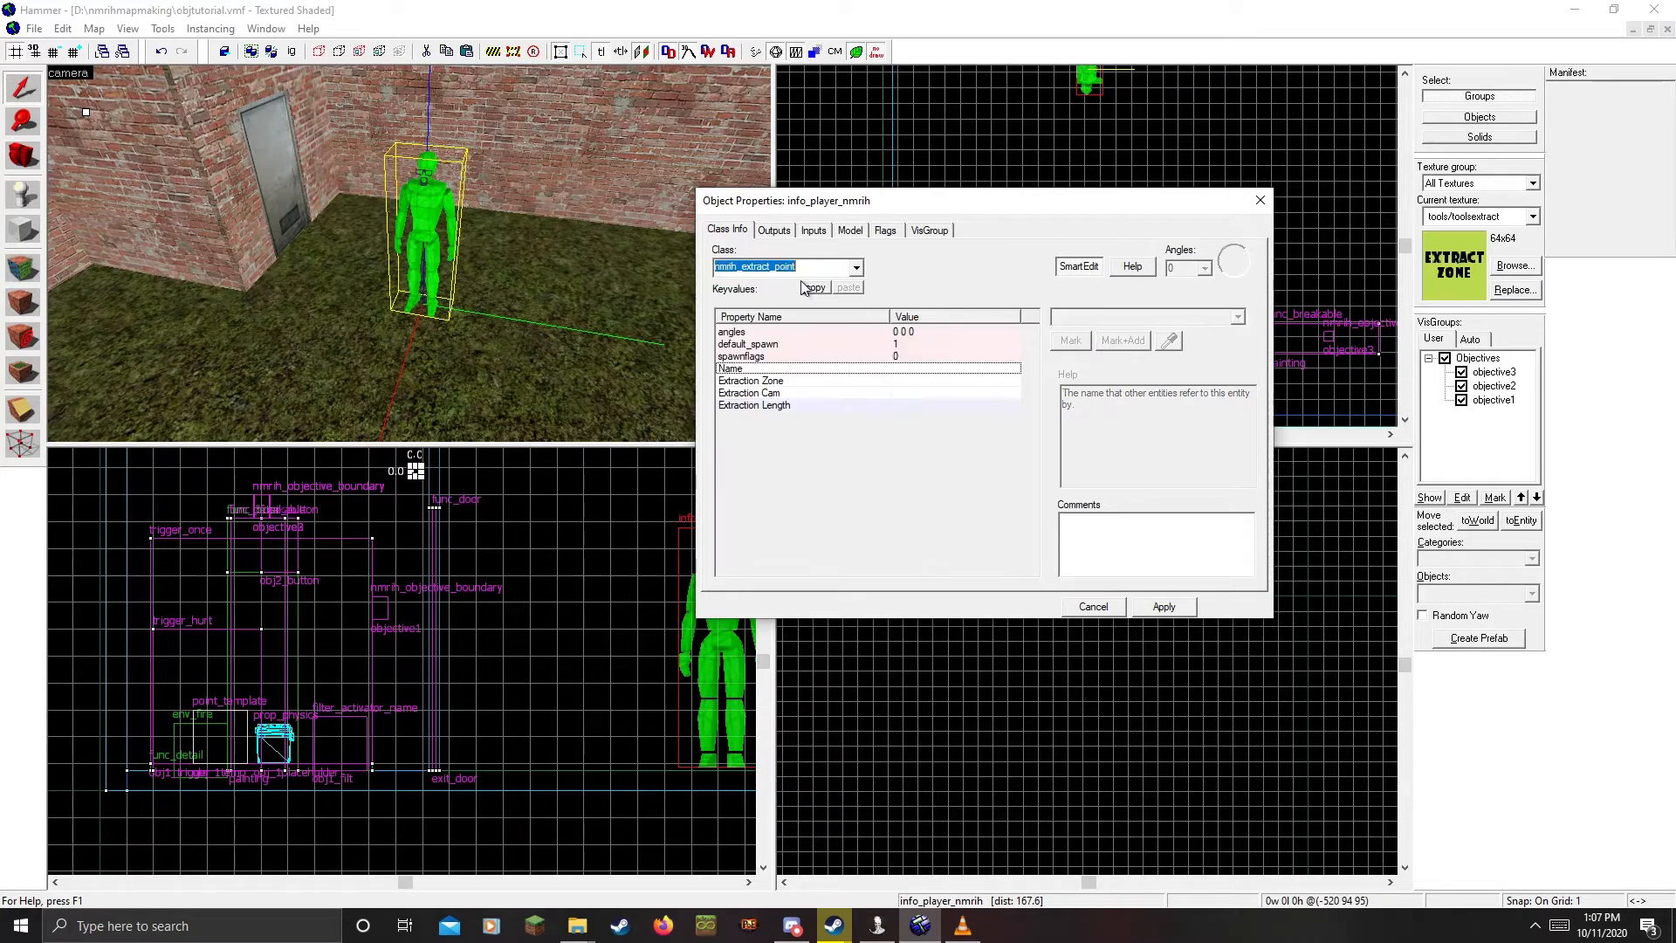
left_click(1178, 606)
Move the extract point off the floor onto the wall above the door
key("Delete")
key("z")
key("w")
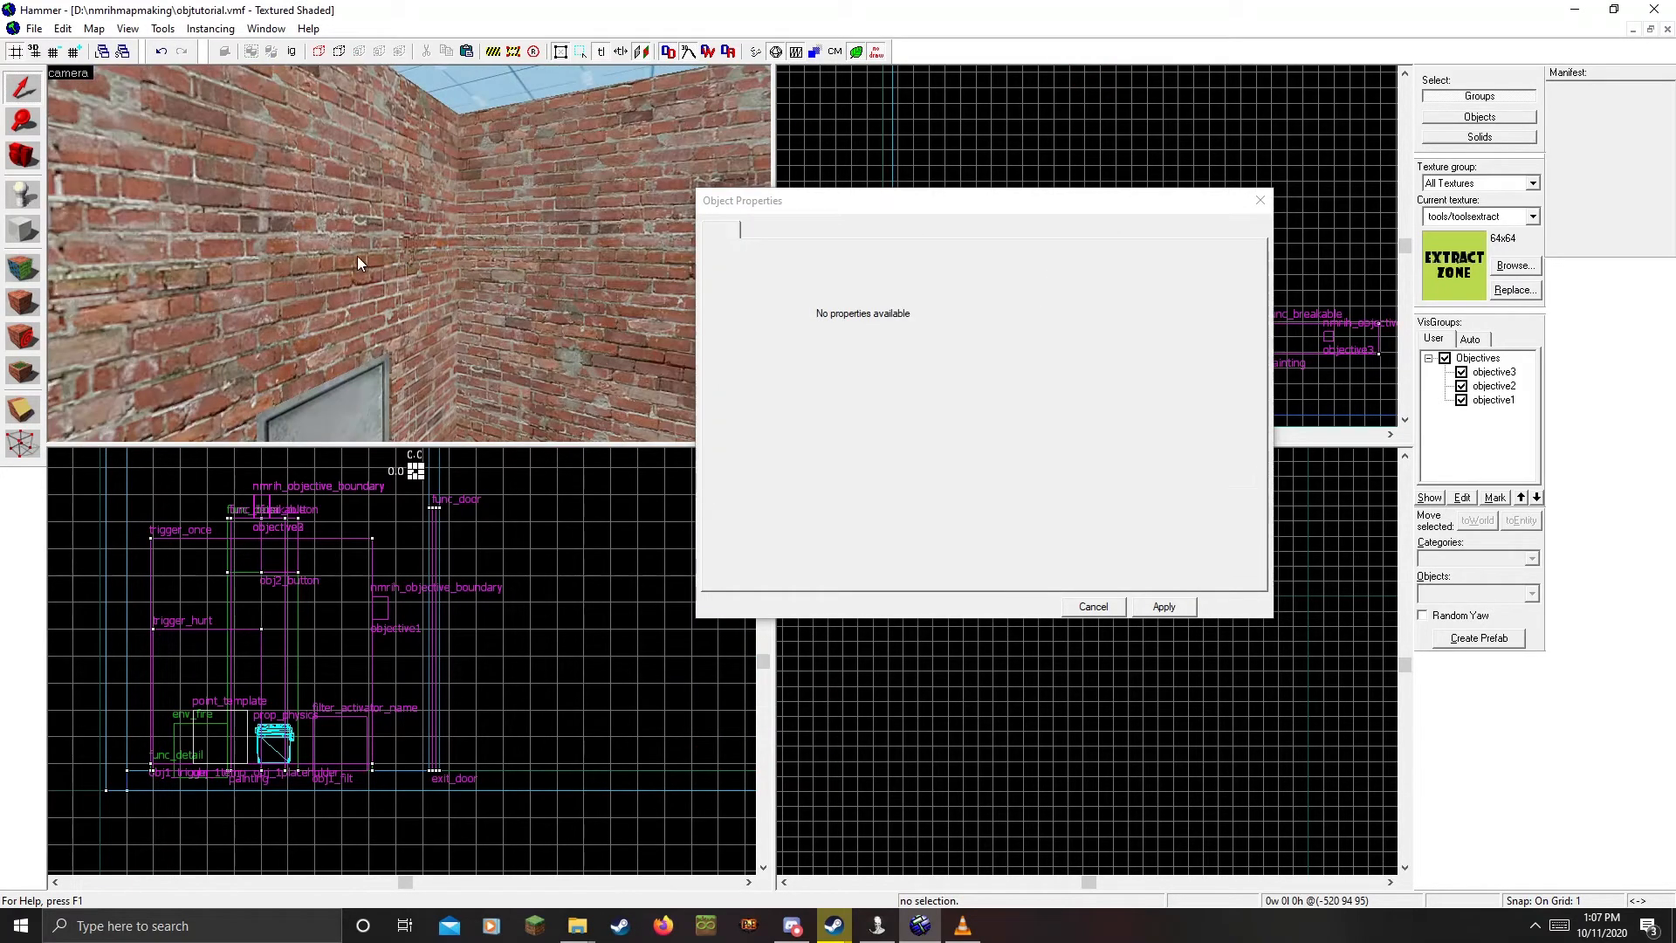
key("ctrl+v")
key("z")
key("w")
key("s")
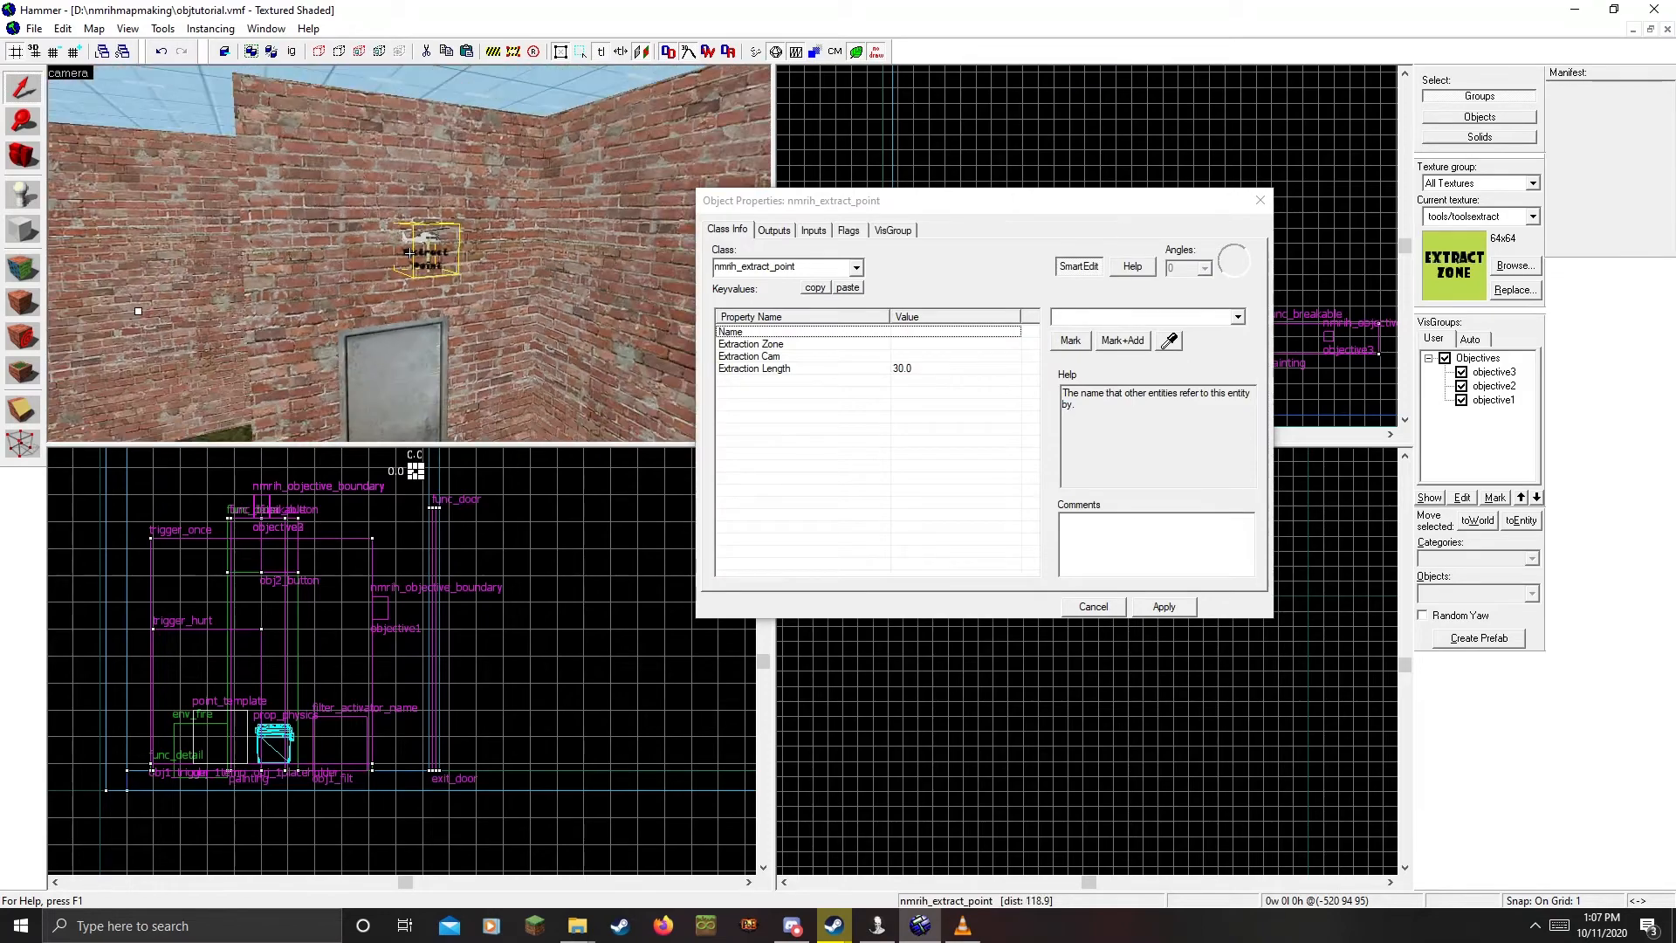
key("w")
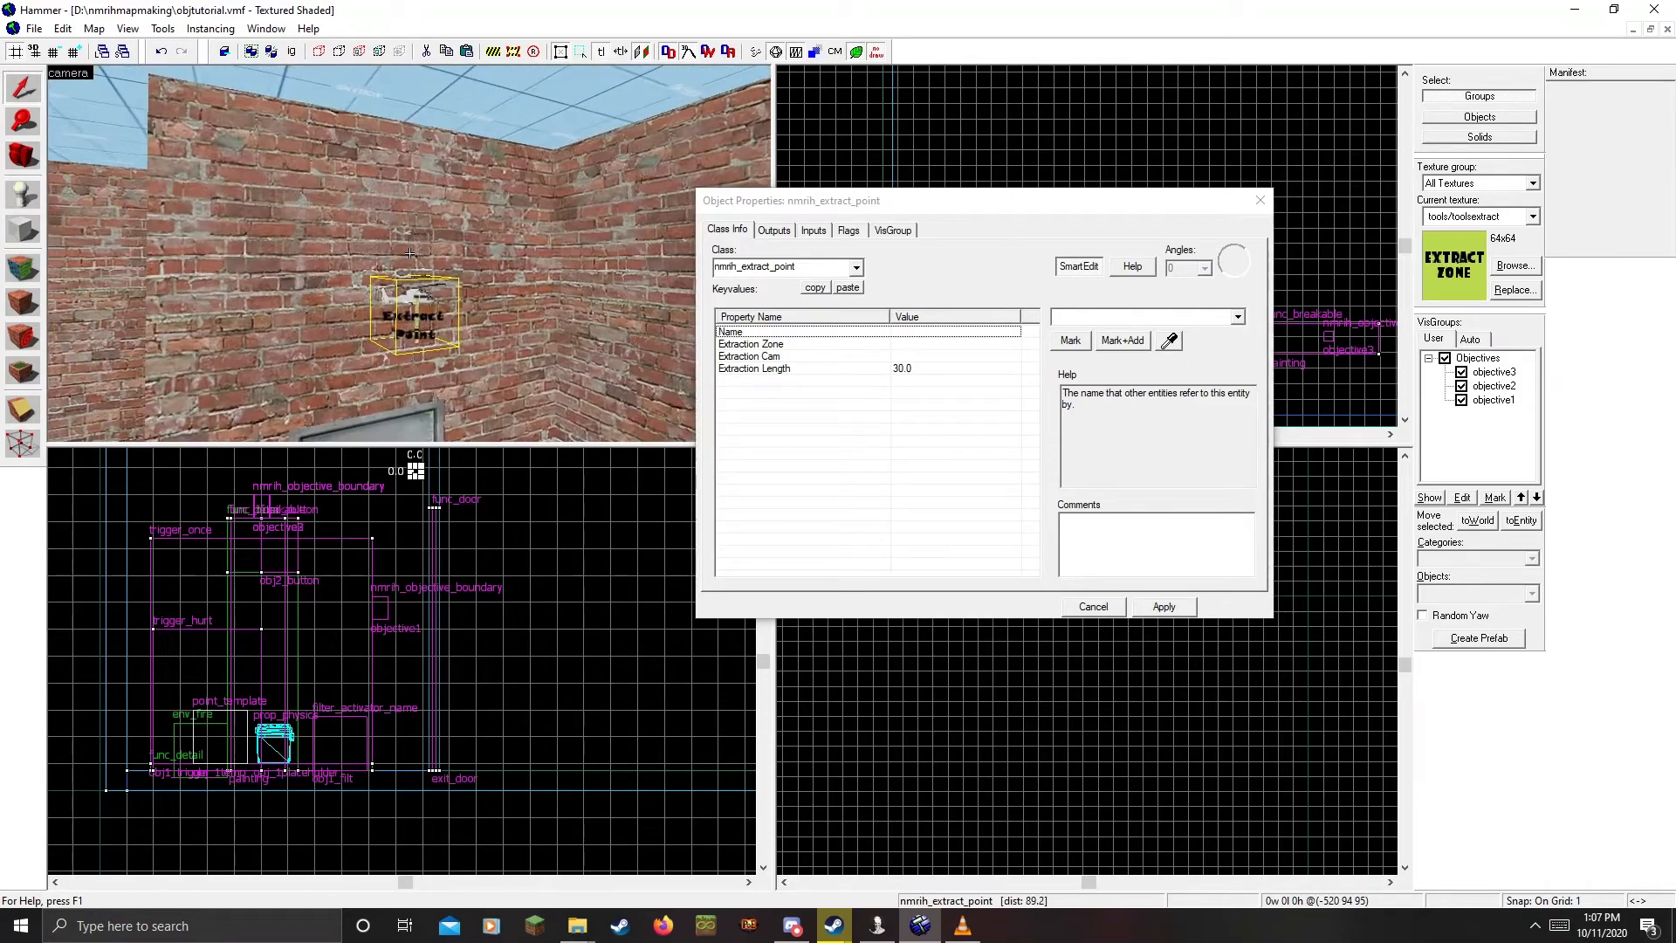
key("w")
key("z")
Name the extract point 'extraction' and review its Extraction Zone and Extraction Cam properties
left_click(921, 338)
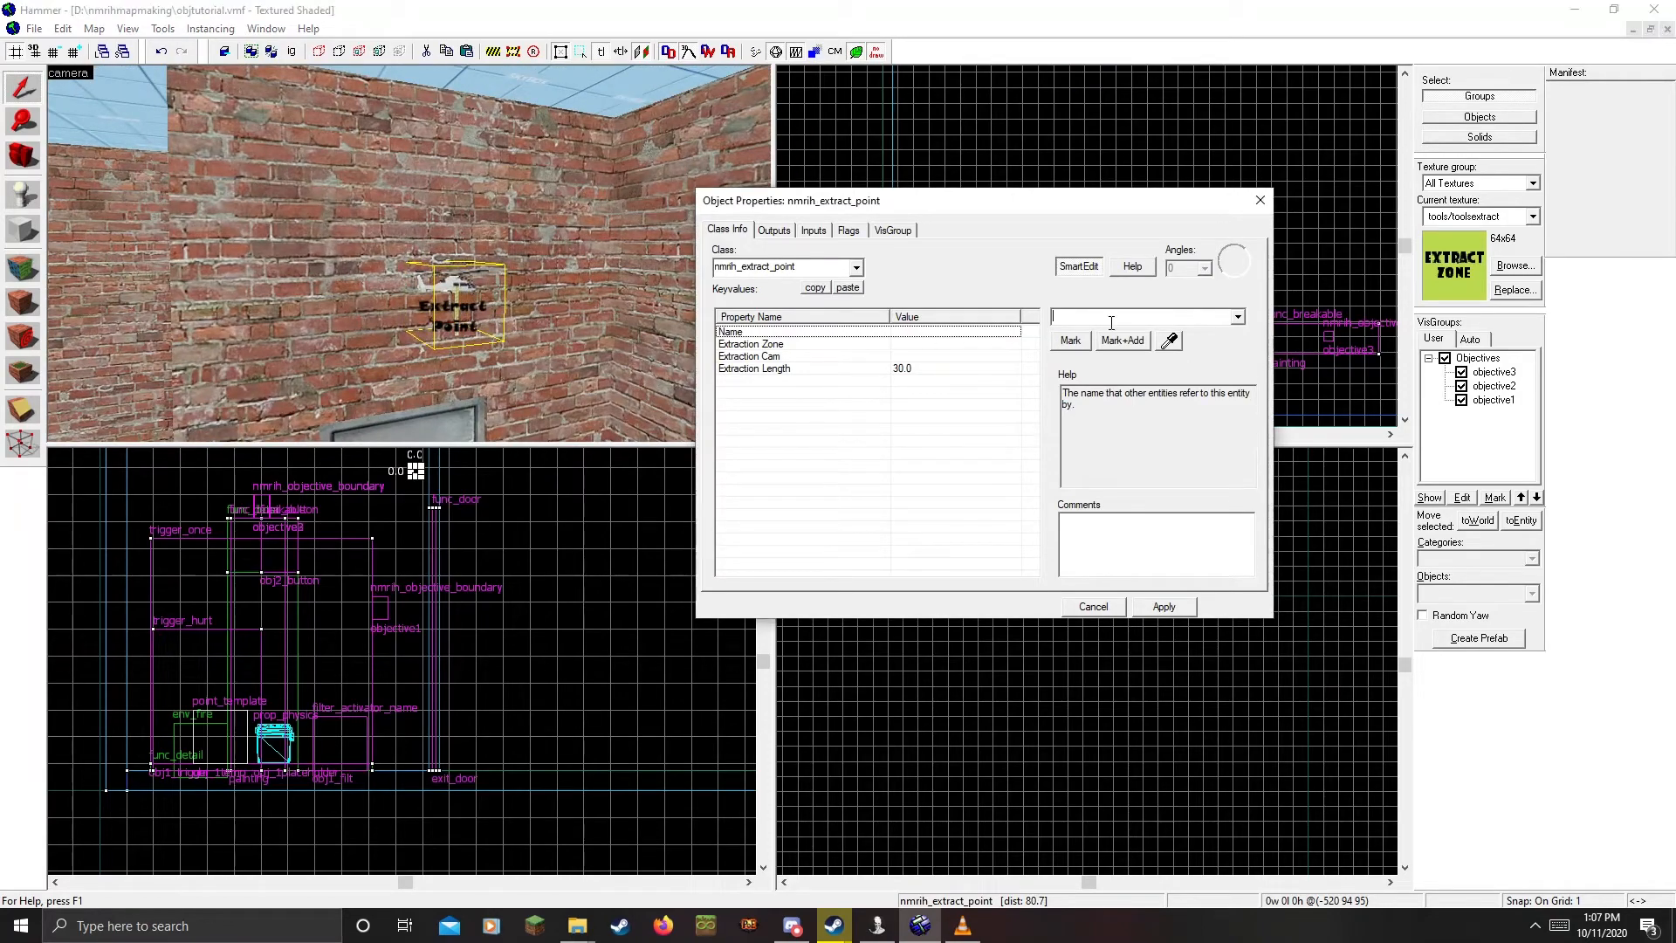
type("extraction")
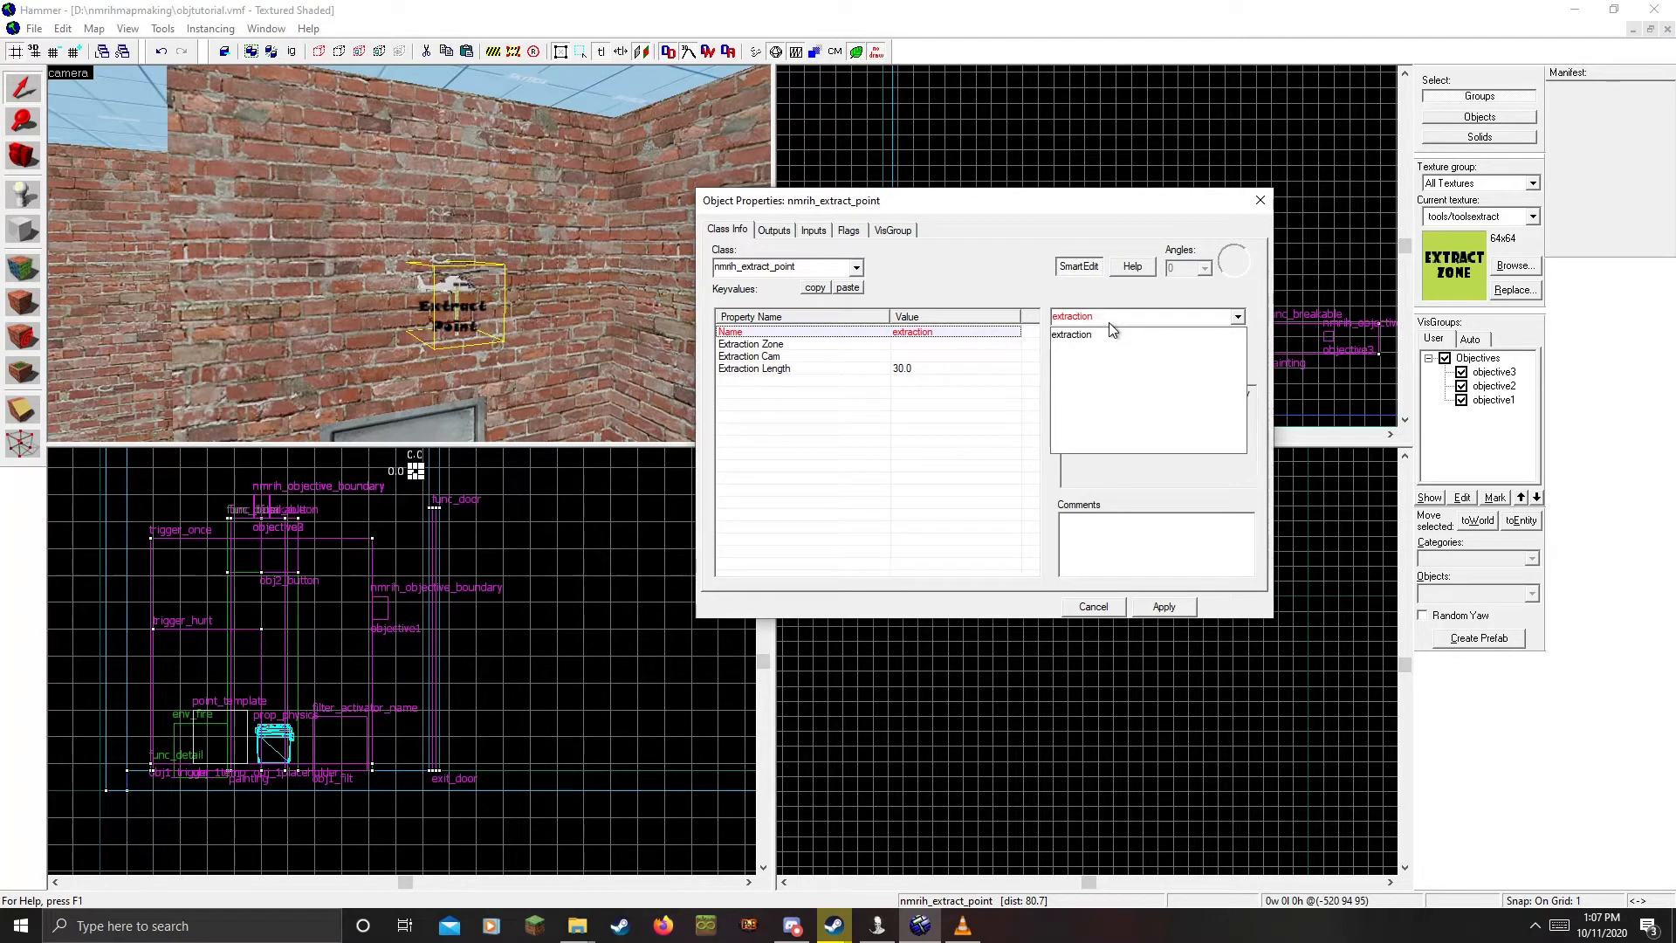
left_click(1111, 333)
left_click(1164, 609)
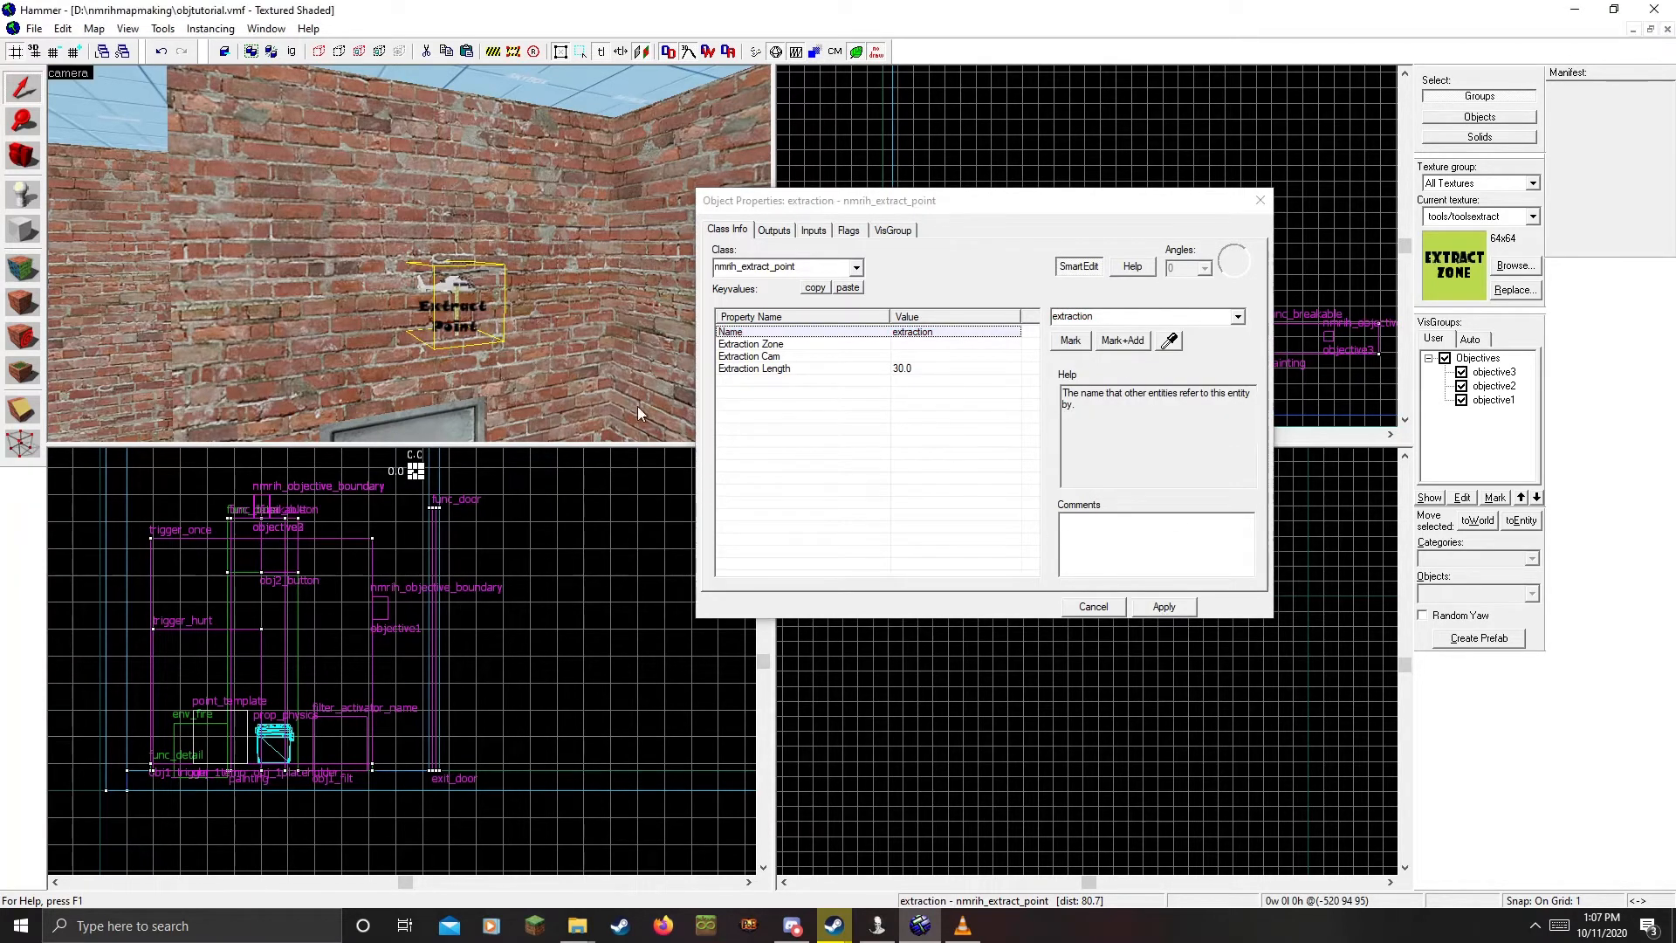
left_click(908, 346)
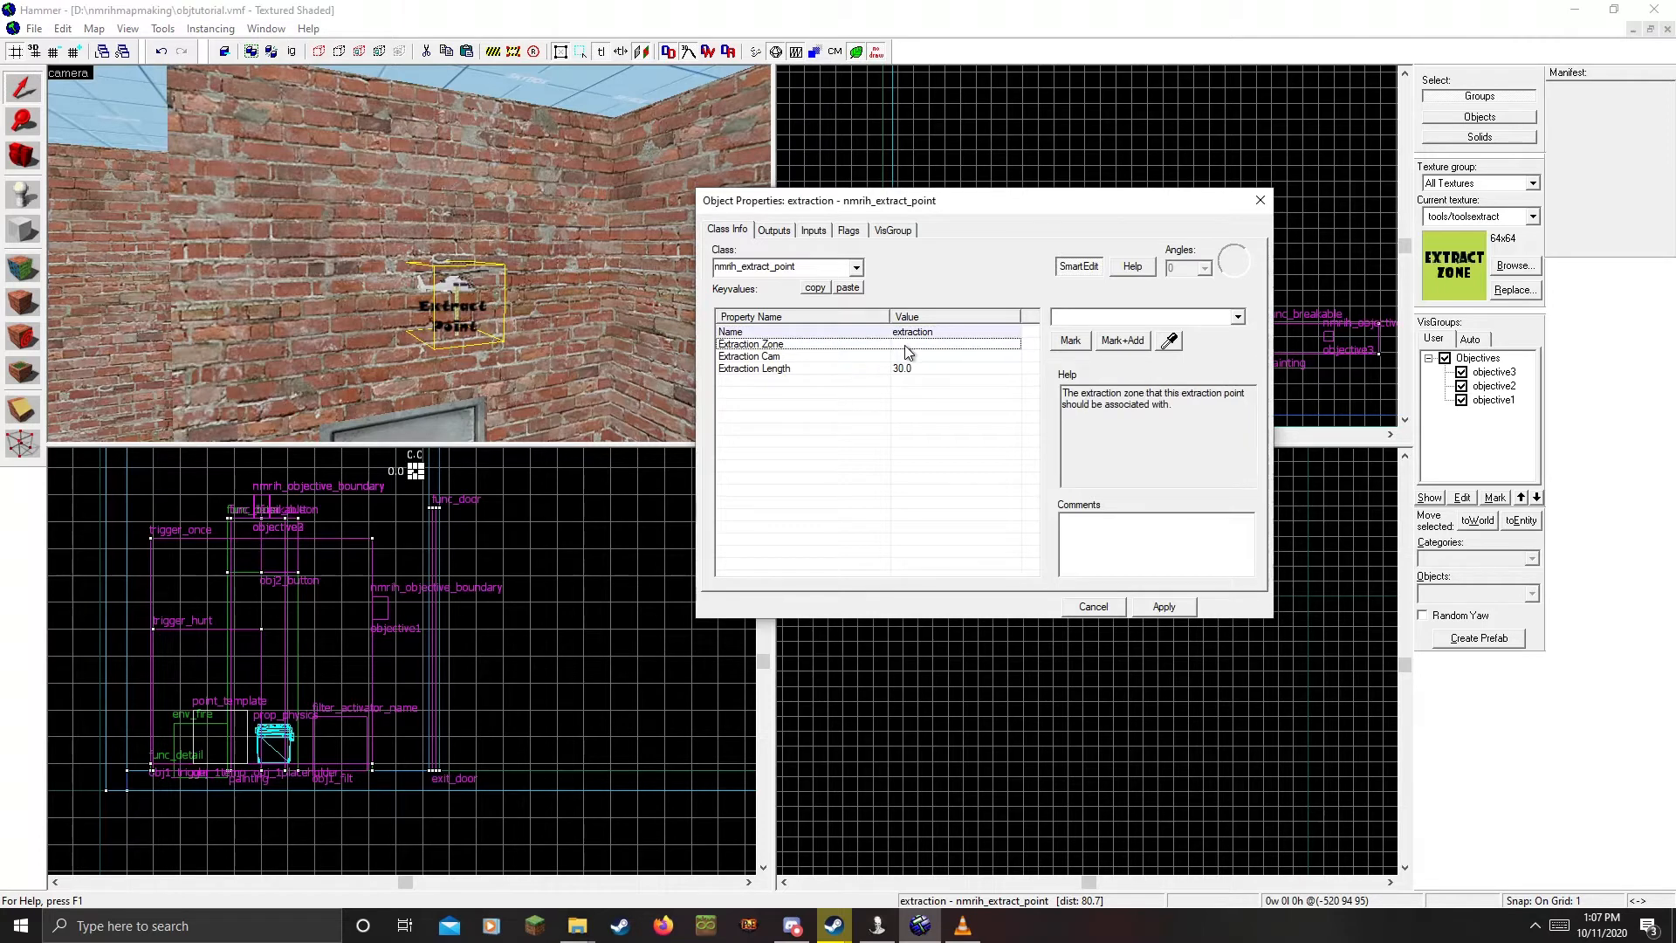
left_click(907, 357)
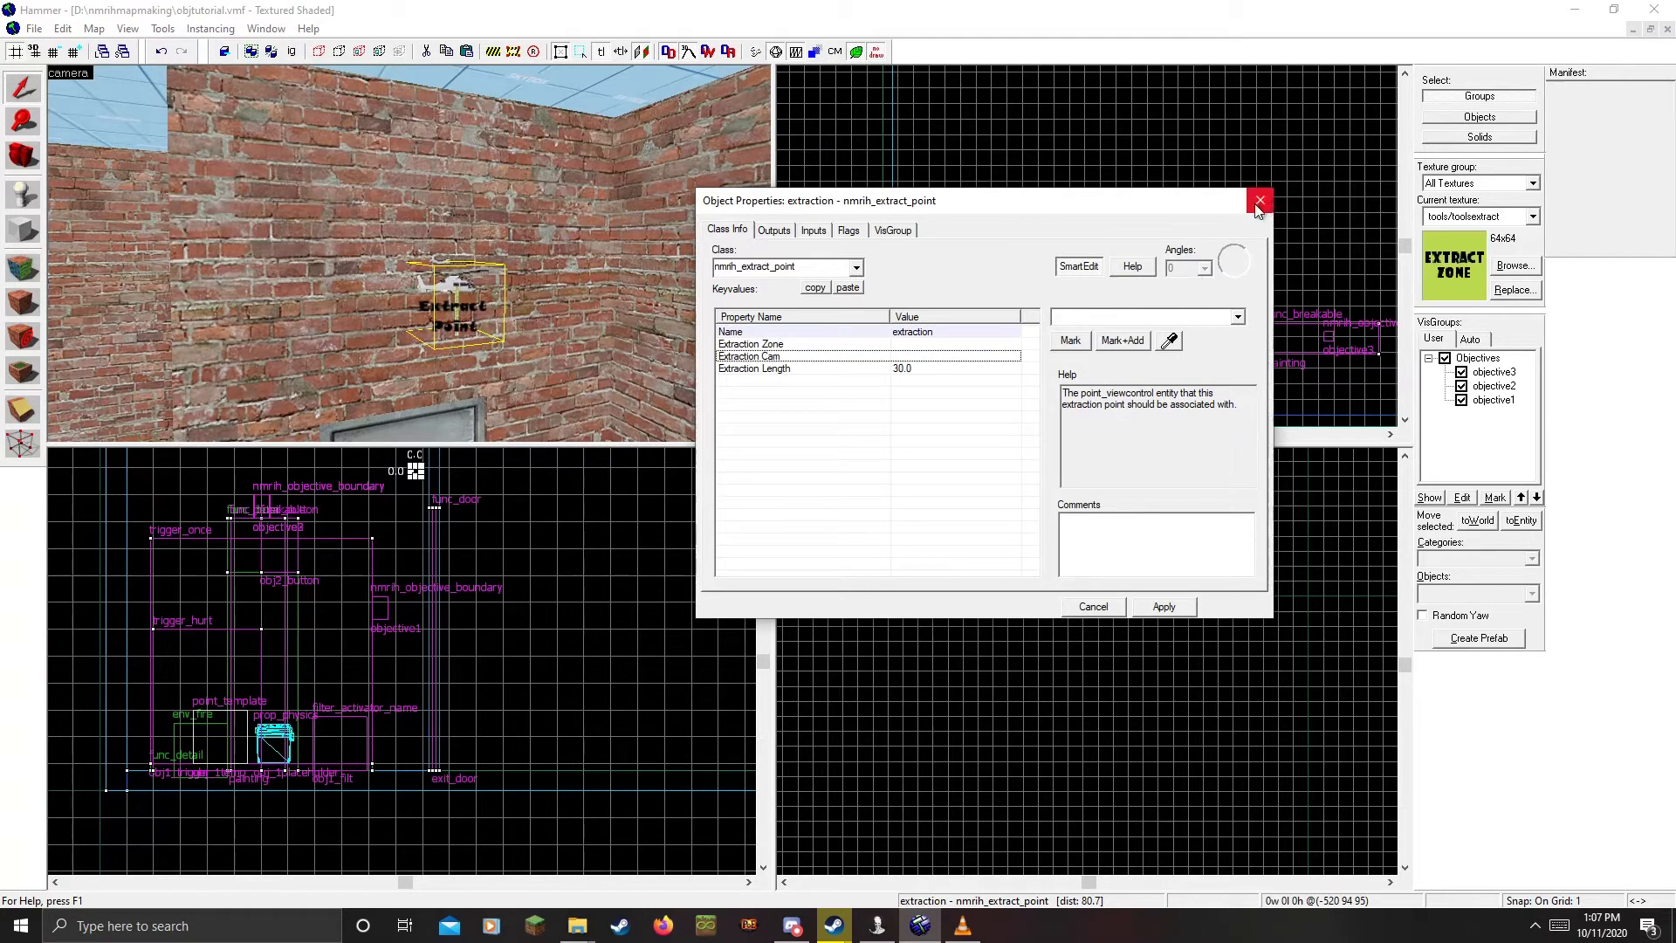
left_click(906, 347)
left_click(905, 355)
Place another new entity on the floor by the wall
key("z")
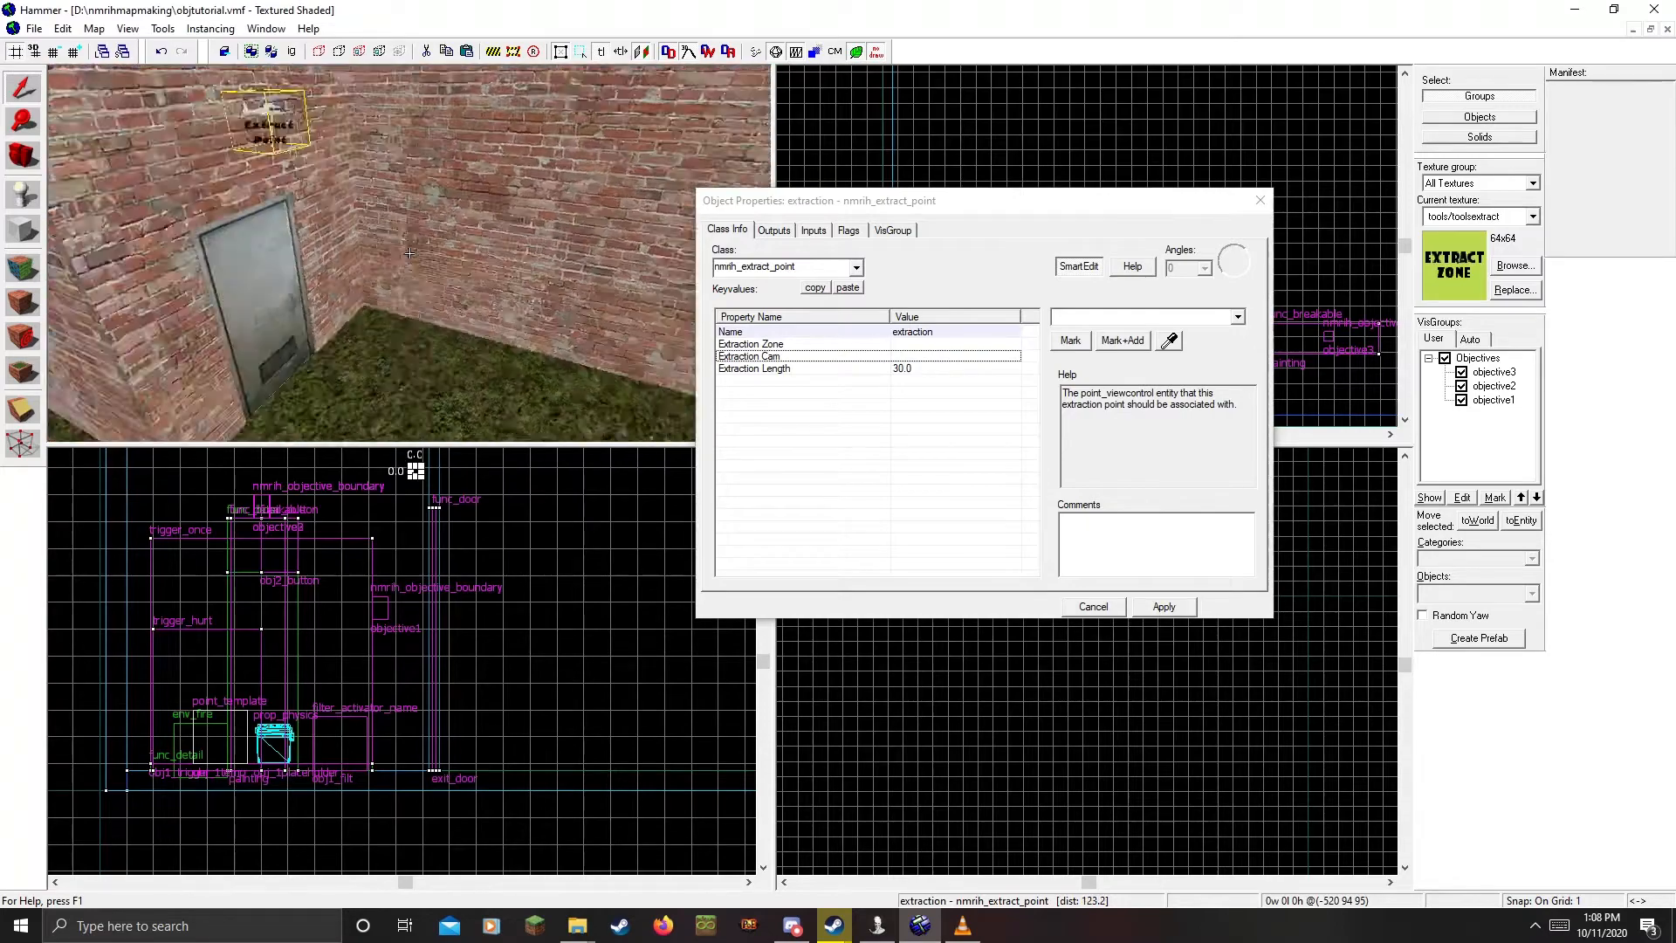
key("s")
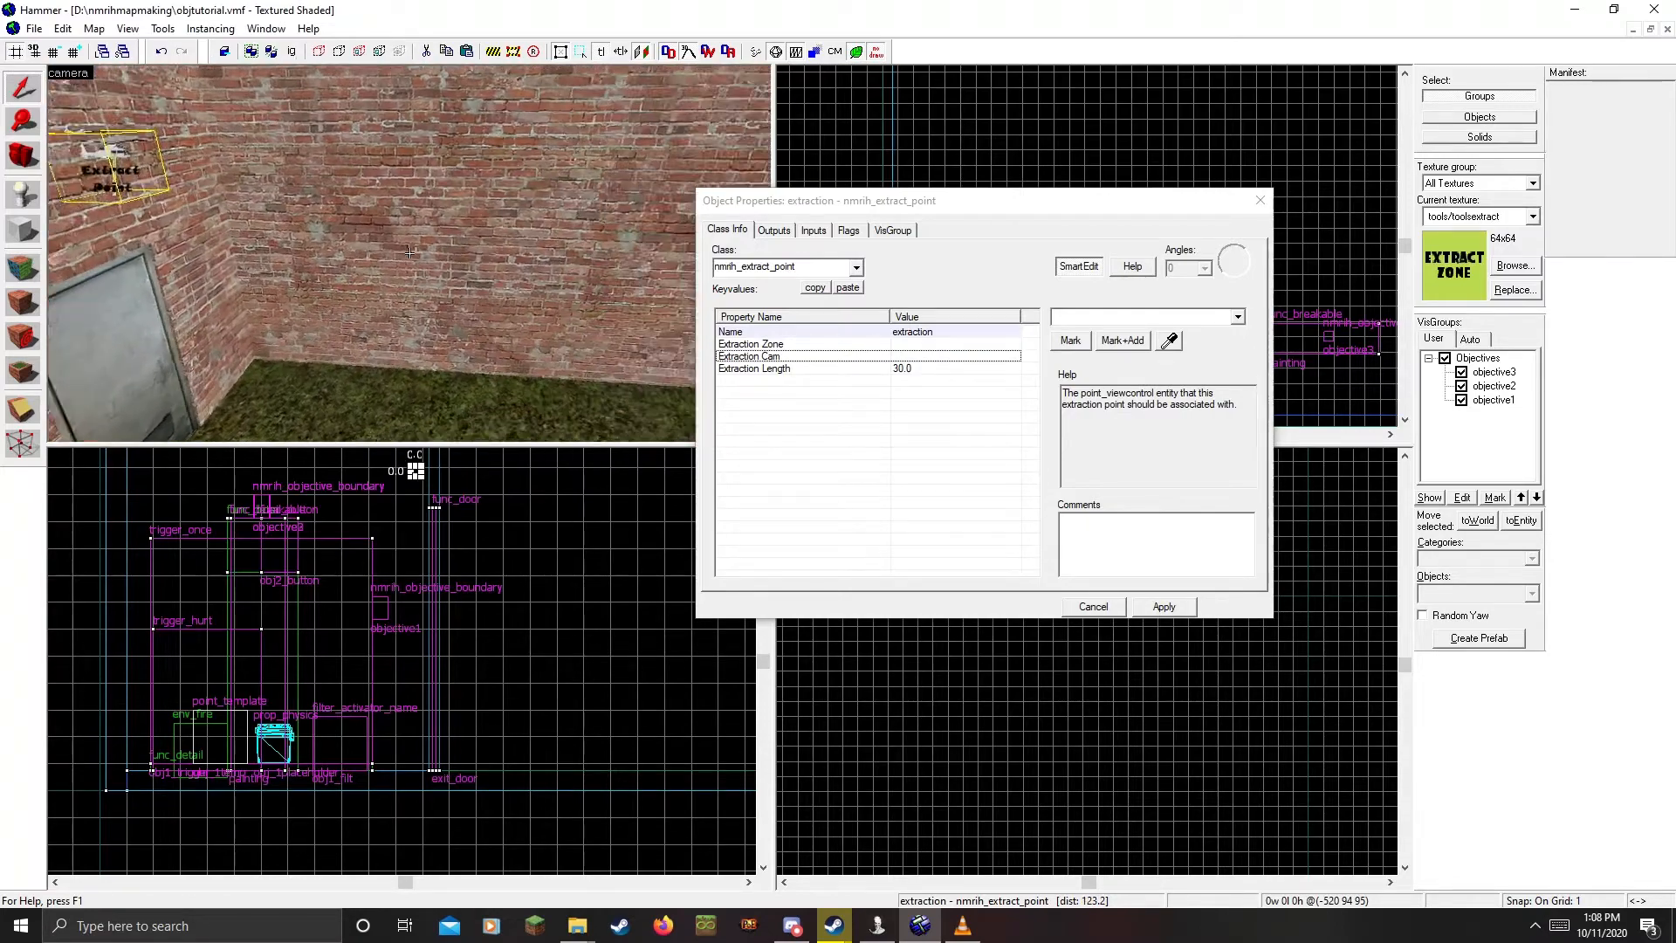
key("z")
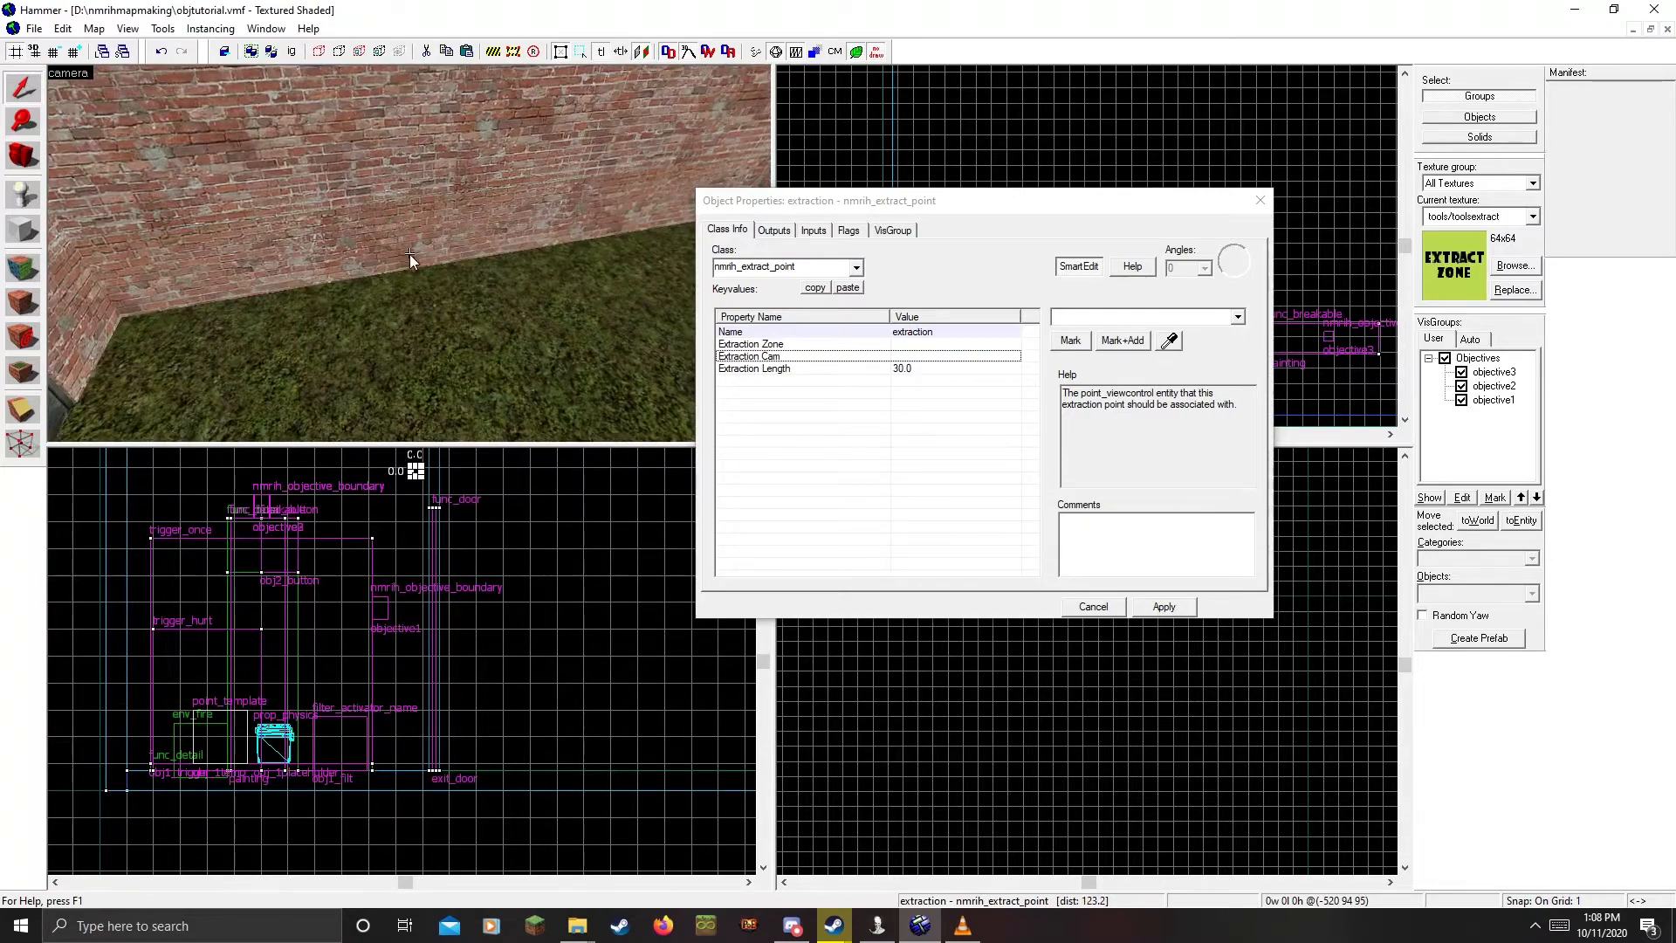
left_click(496, 353)
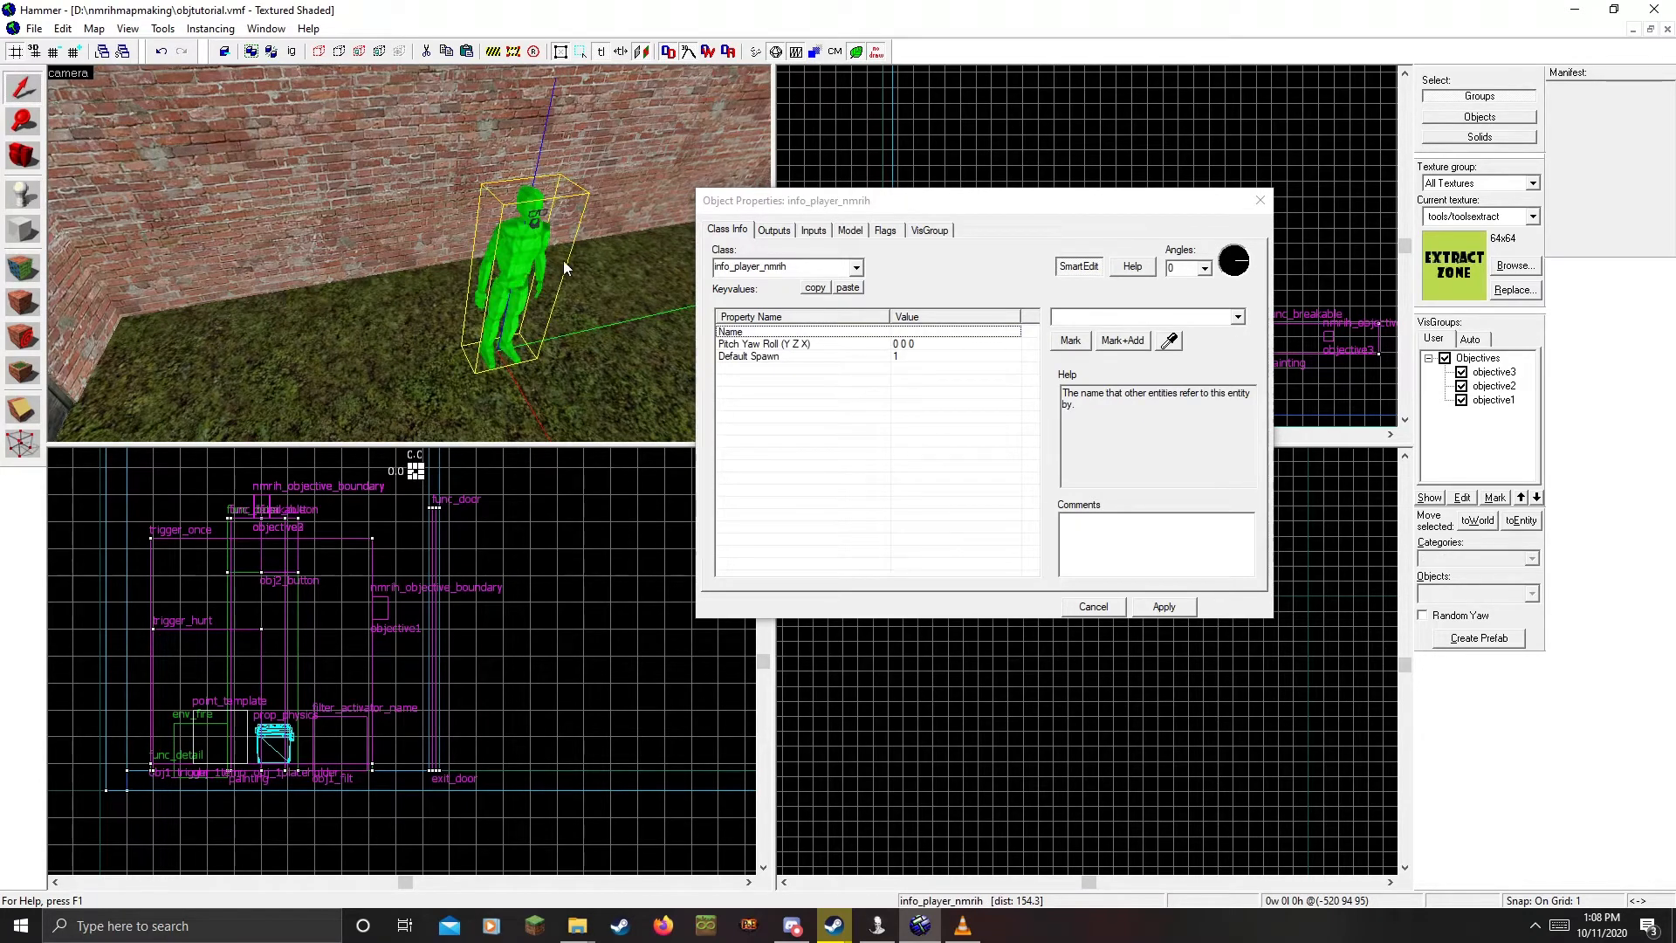
Change the entity's class to nmrih_extract_preview and move it onto the brick wall
left_click(751, 262)
type("nmrih_e")
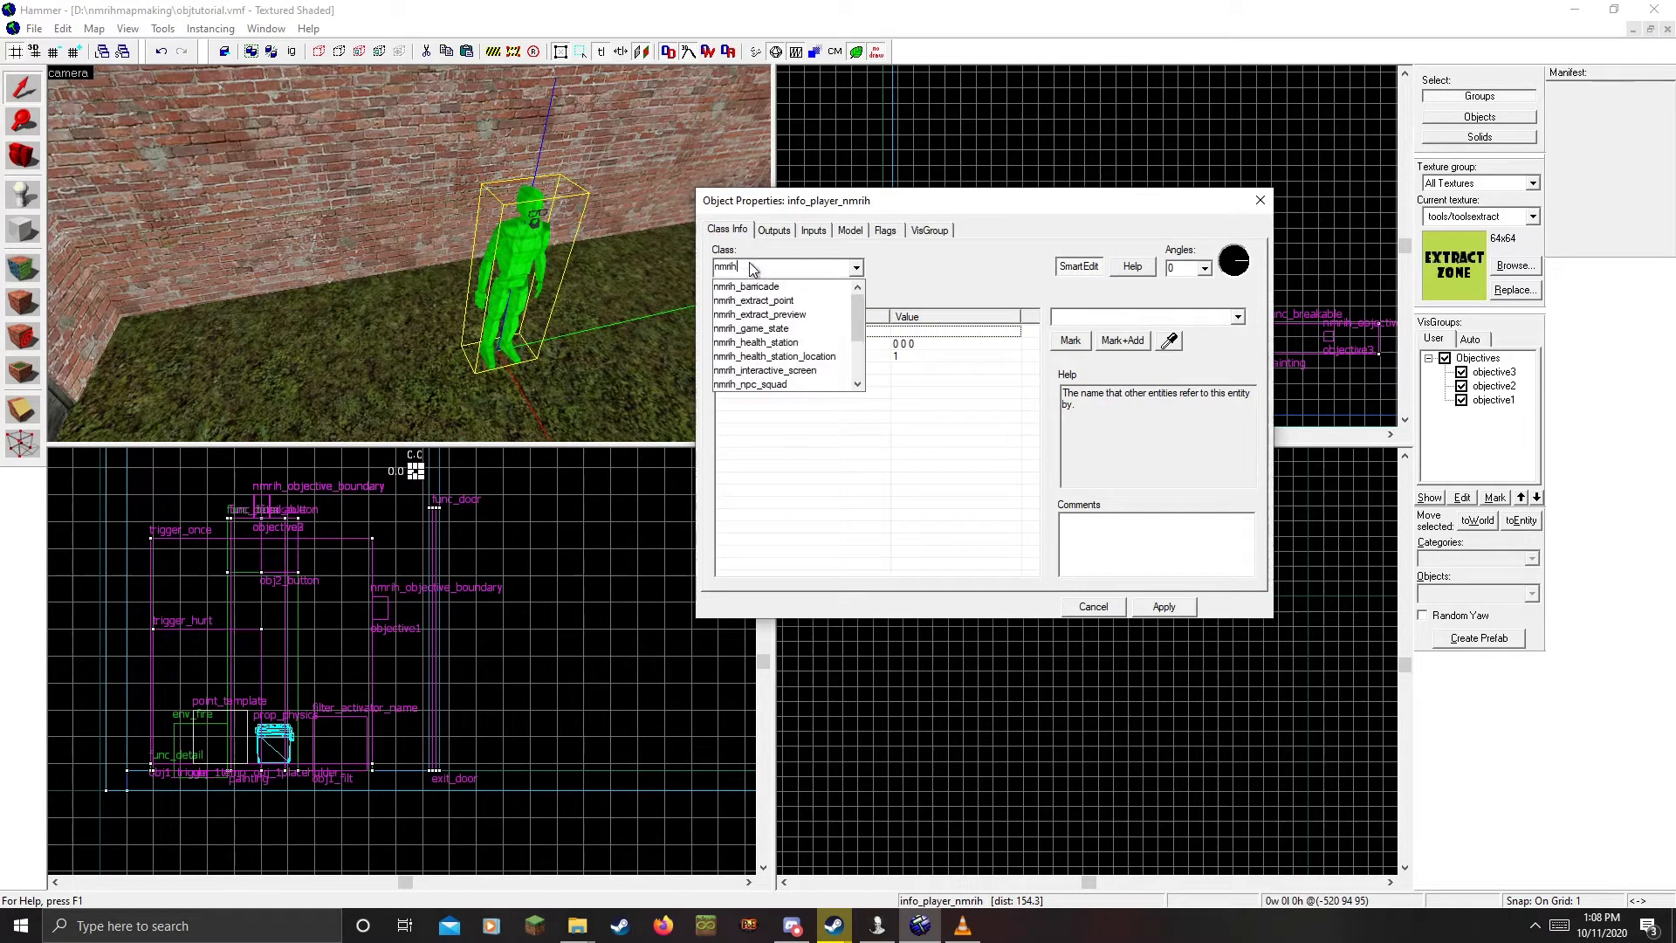
type("xtra")
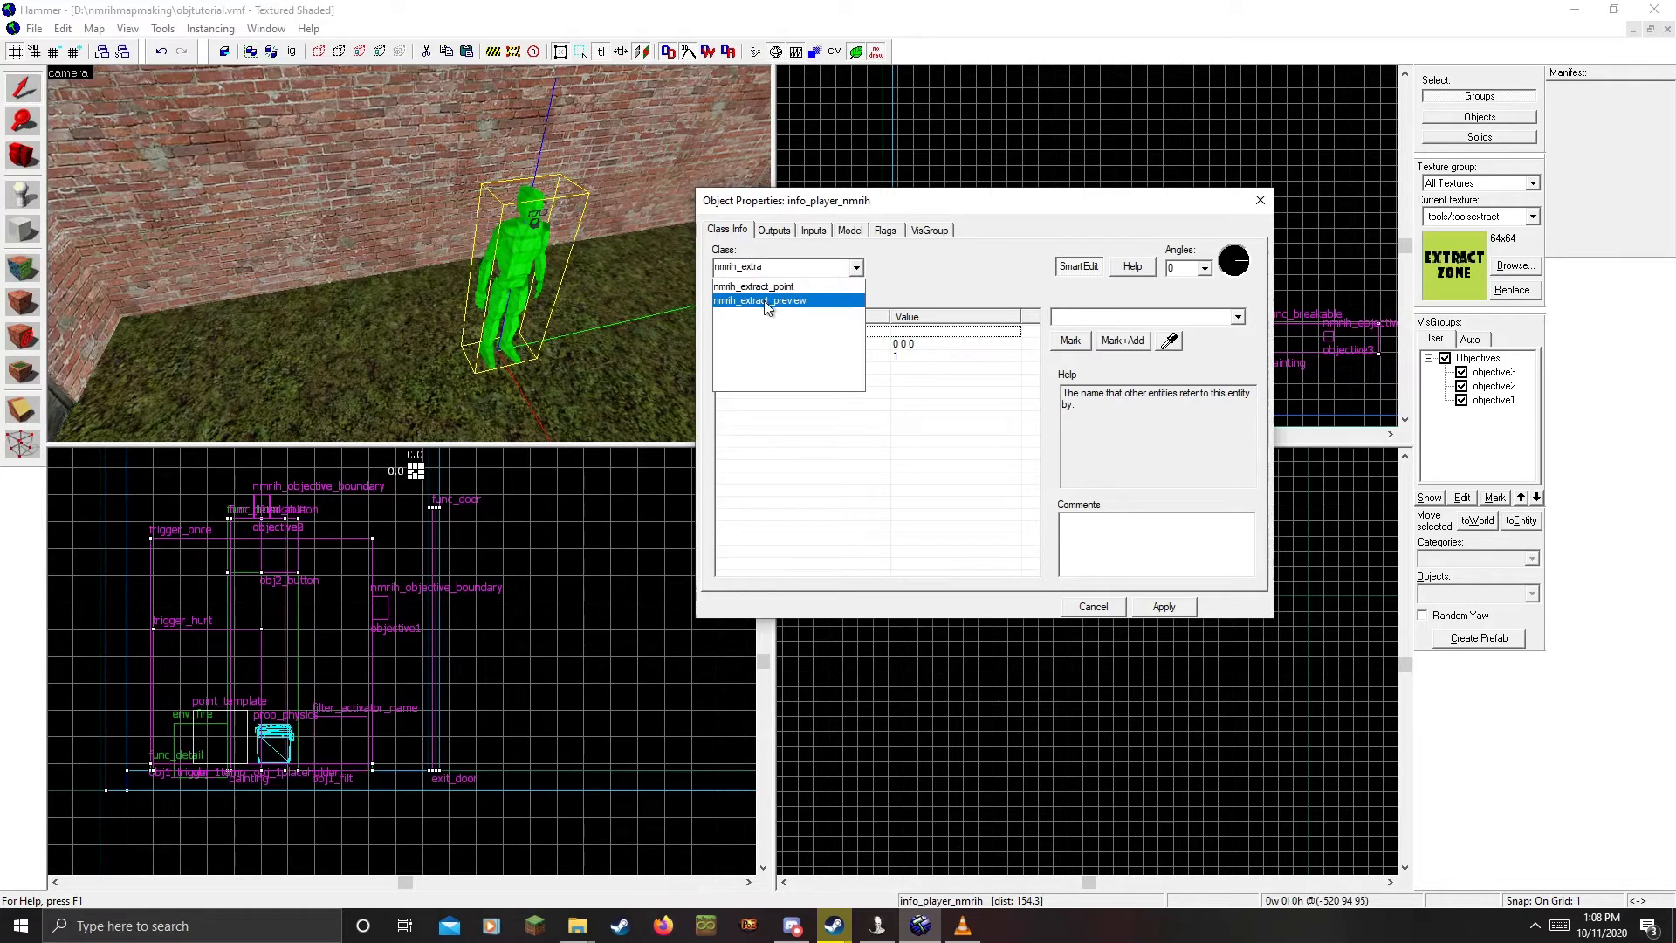
left_click(764, 301)
left_click(1164, 606)
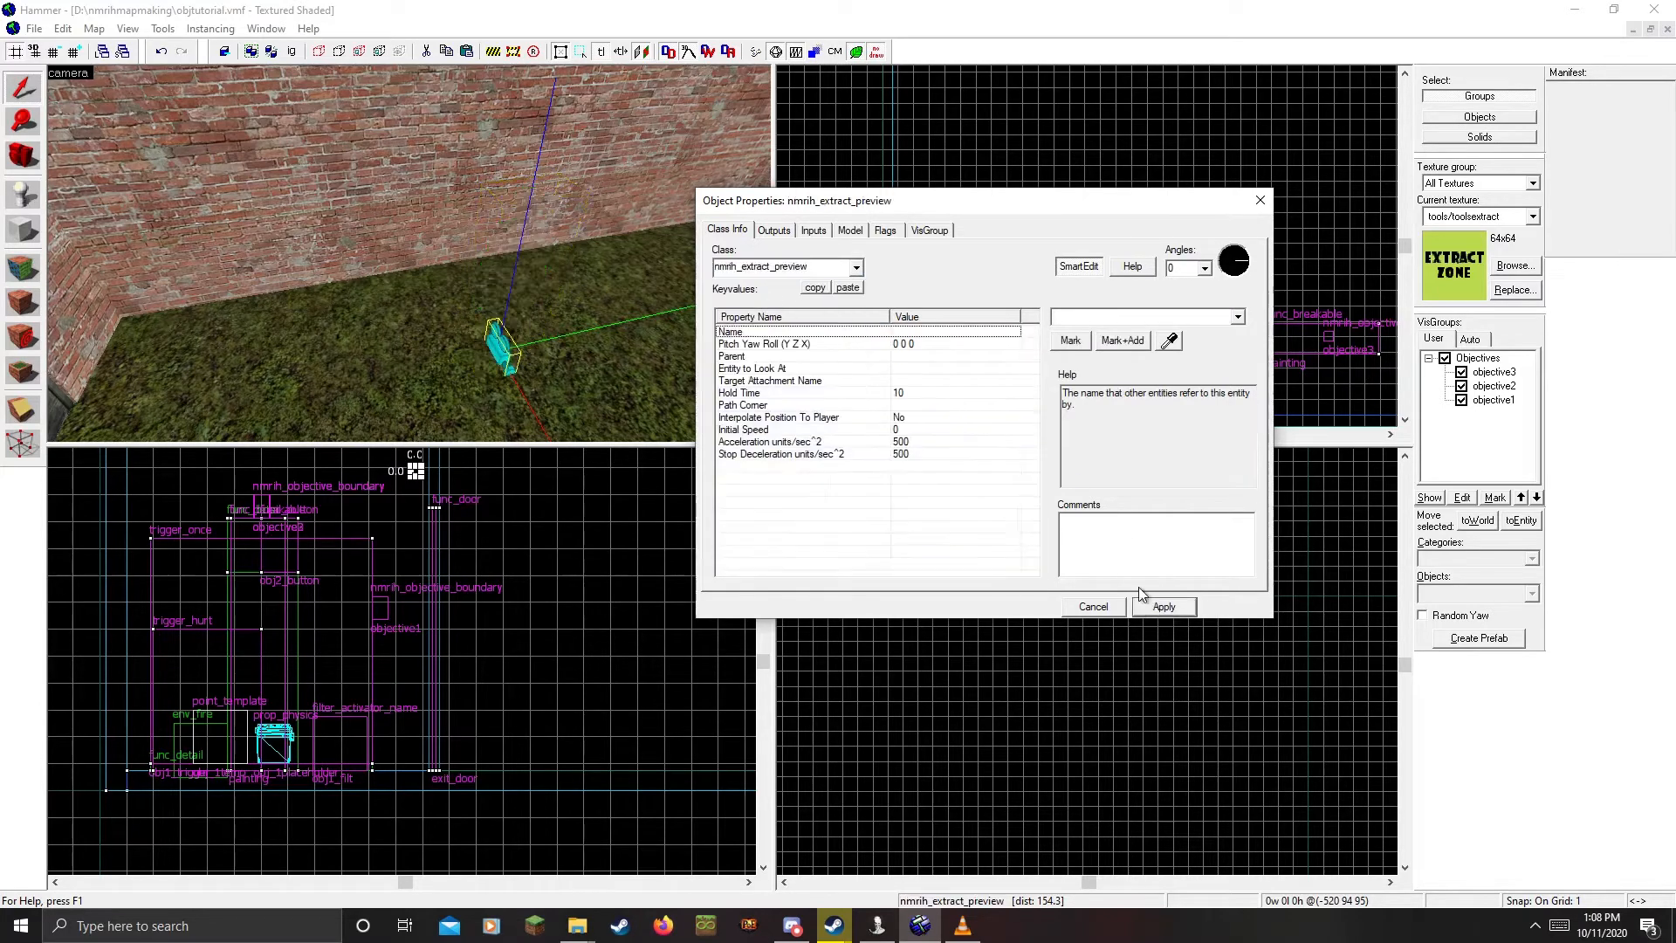
key("ctrl+x")
key("z")
key("ctrl+v")
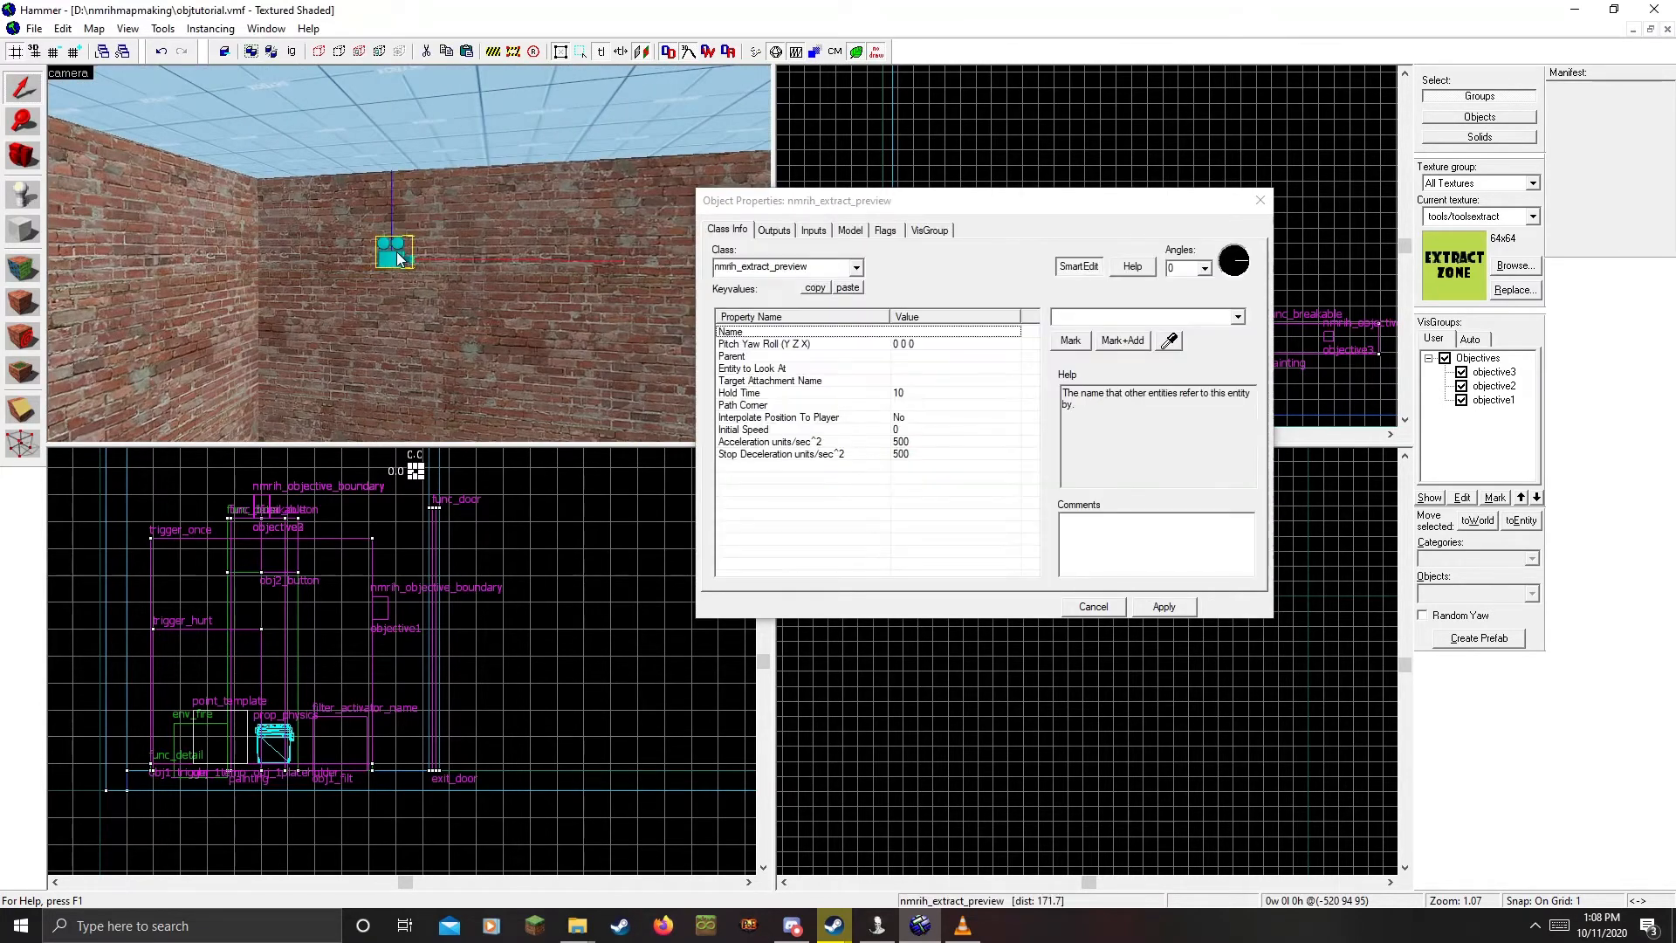
key("w")
key("z")
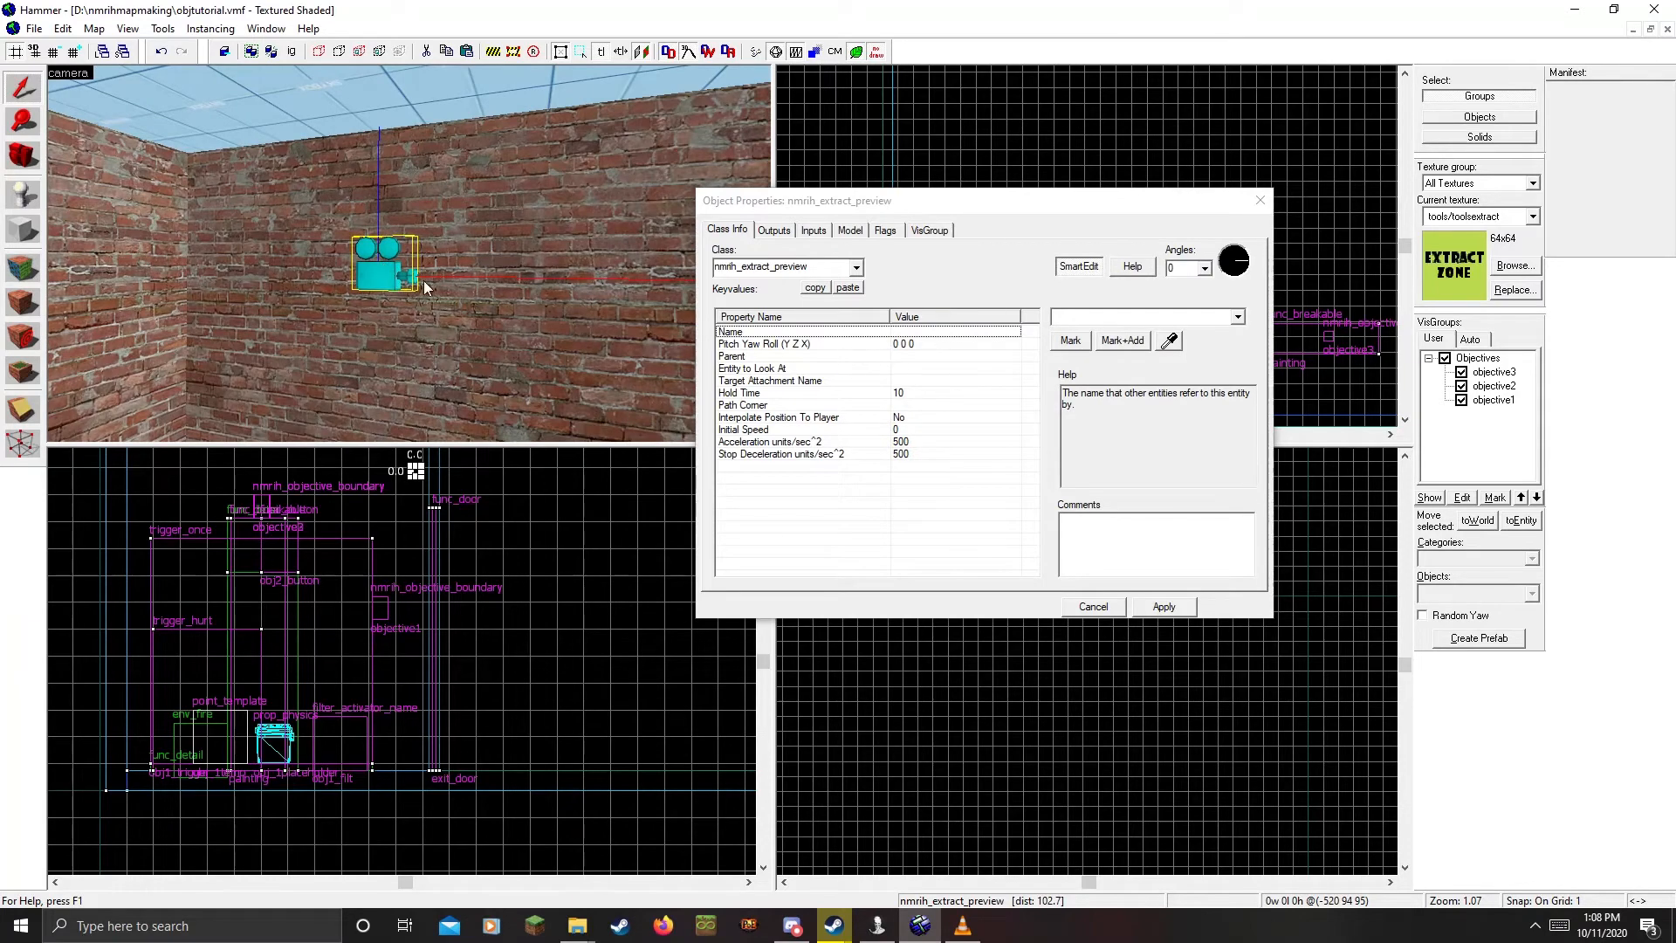
Aim the camera at the room with Point At, giving angles 11 268 0
left_click(906, 349)
left_click(1199, 348)
key("z")
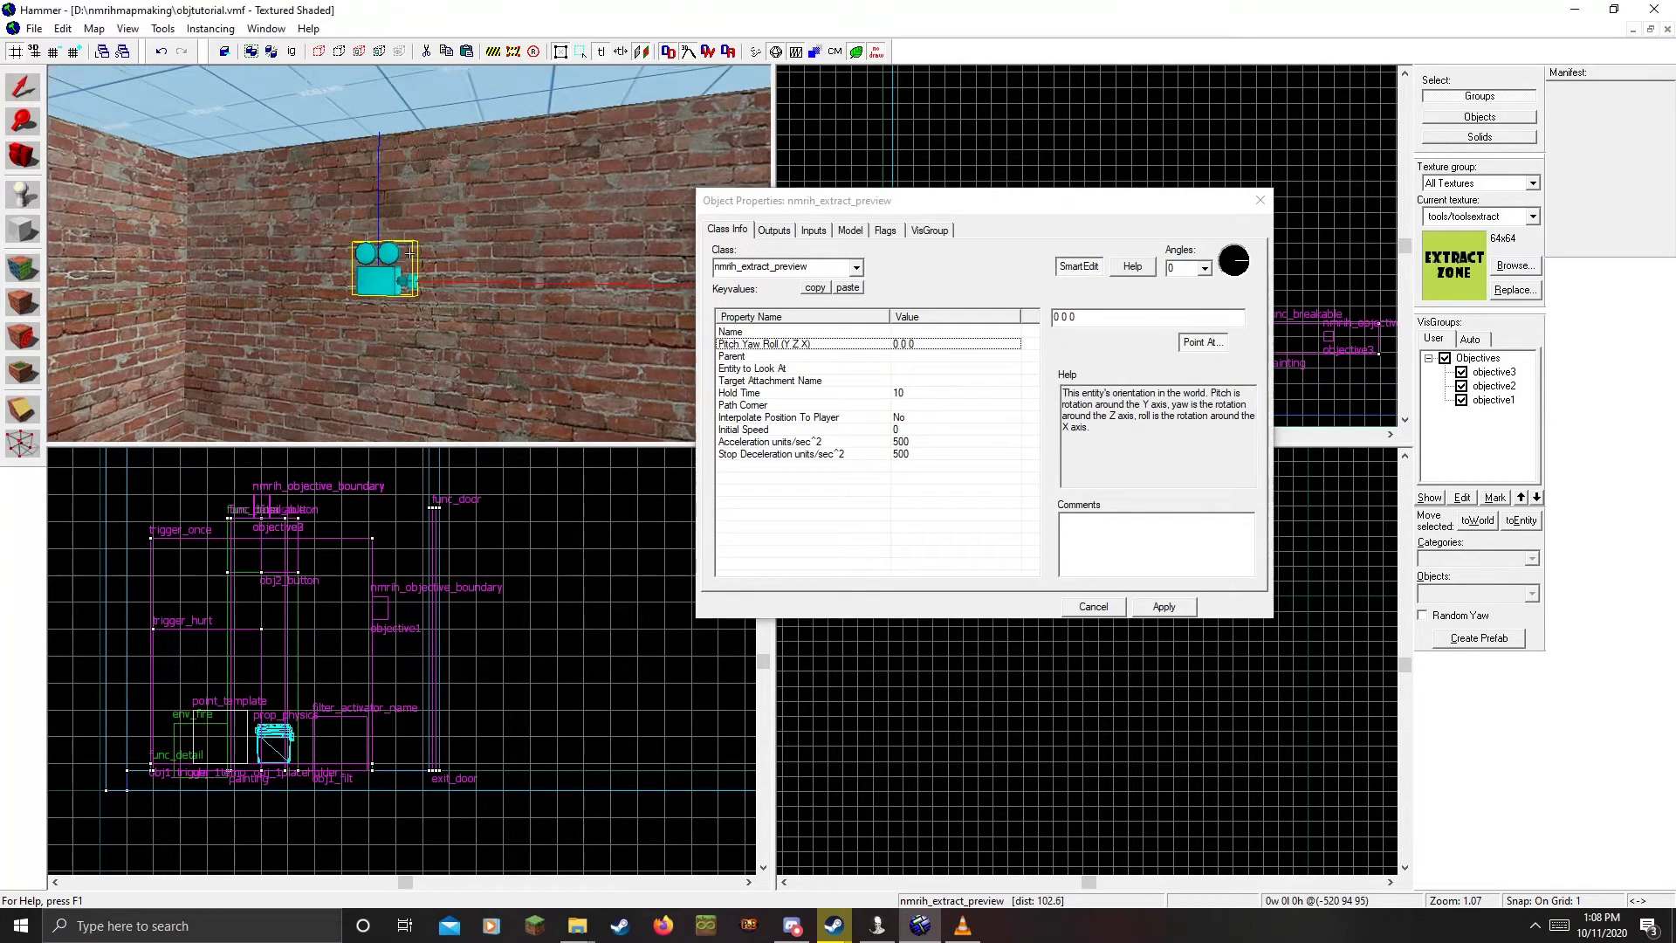
key("w")
key("s")
left_click(409, 254)
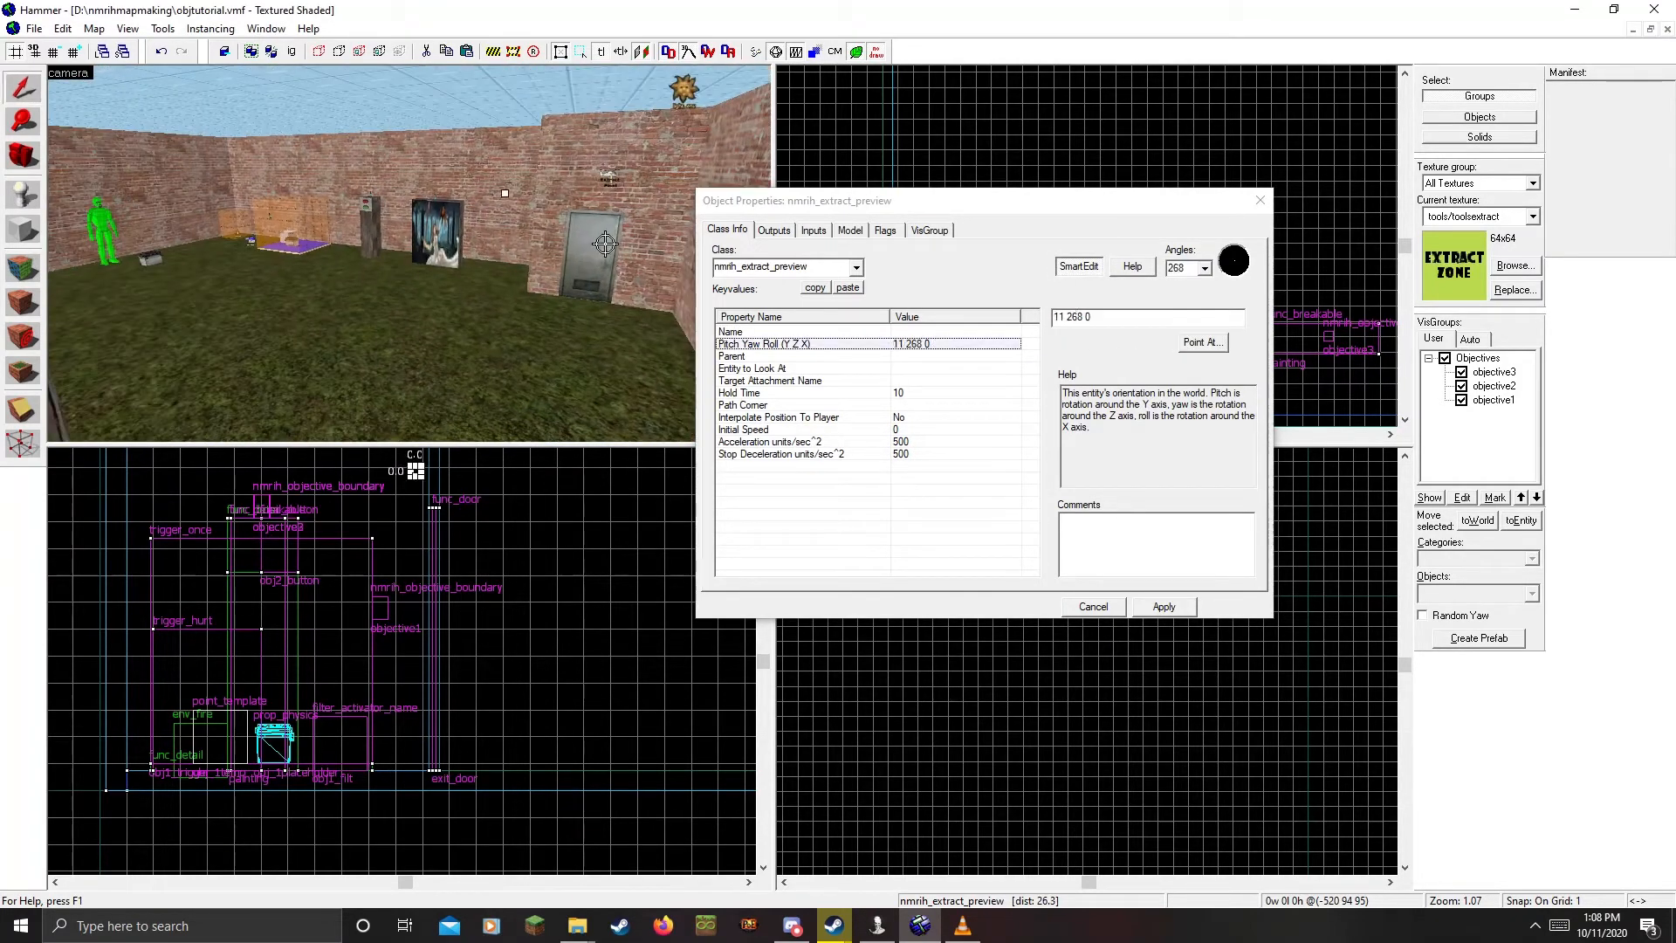
key("w")
key("z")
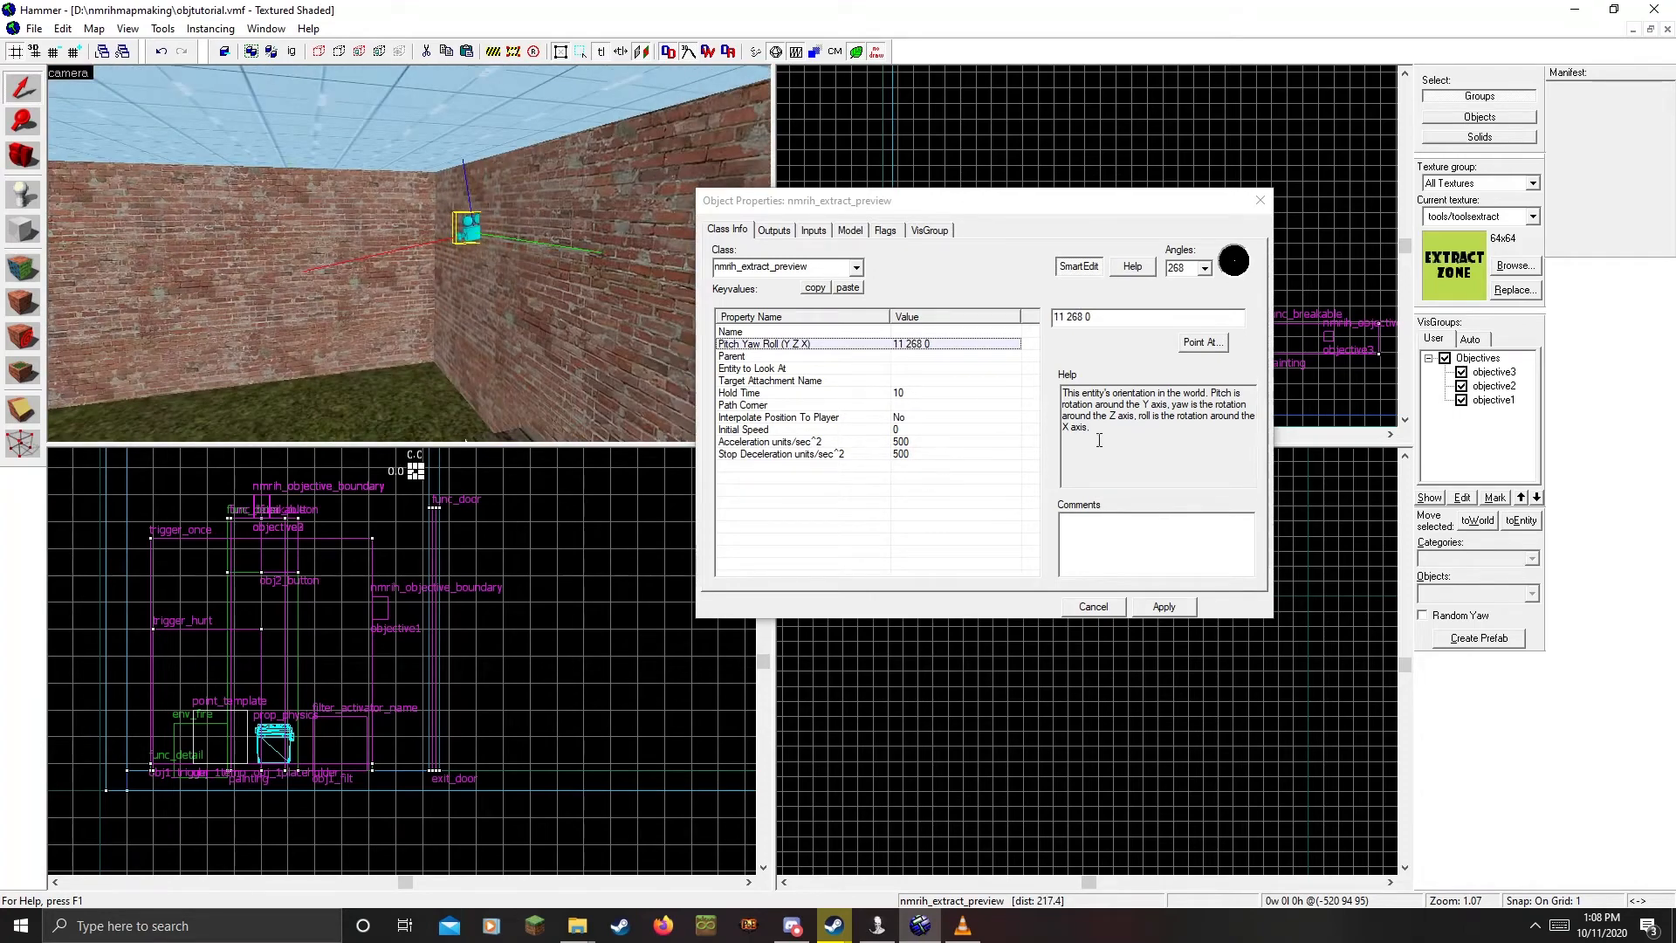
left_click(1155, 610)
Name the camera 'extractcam', apply, and close its properties
left_click(966, 334)
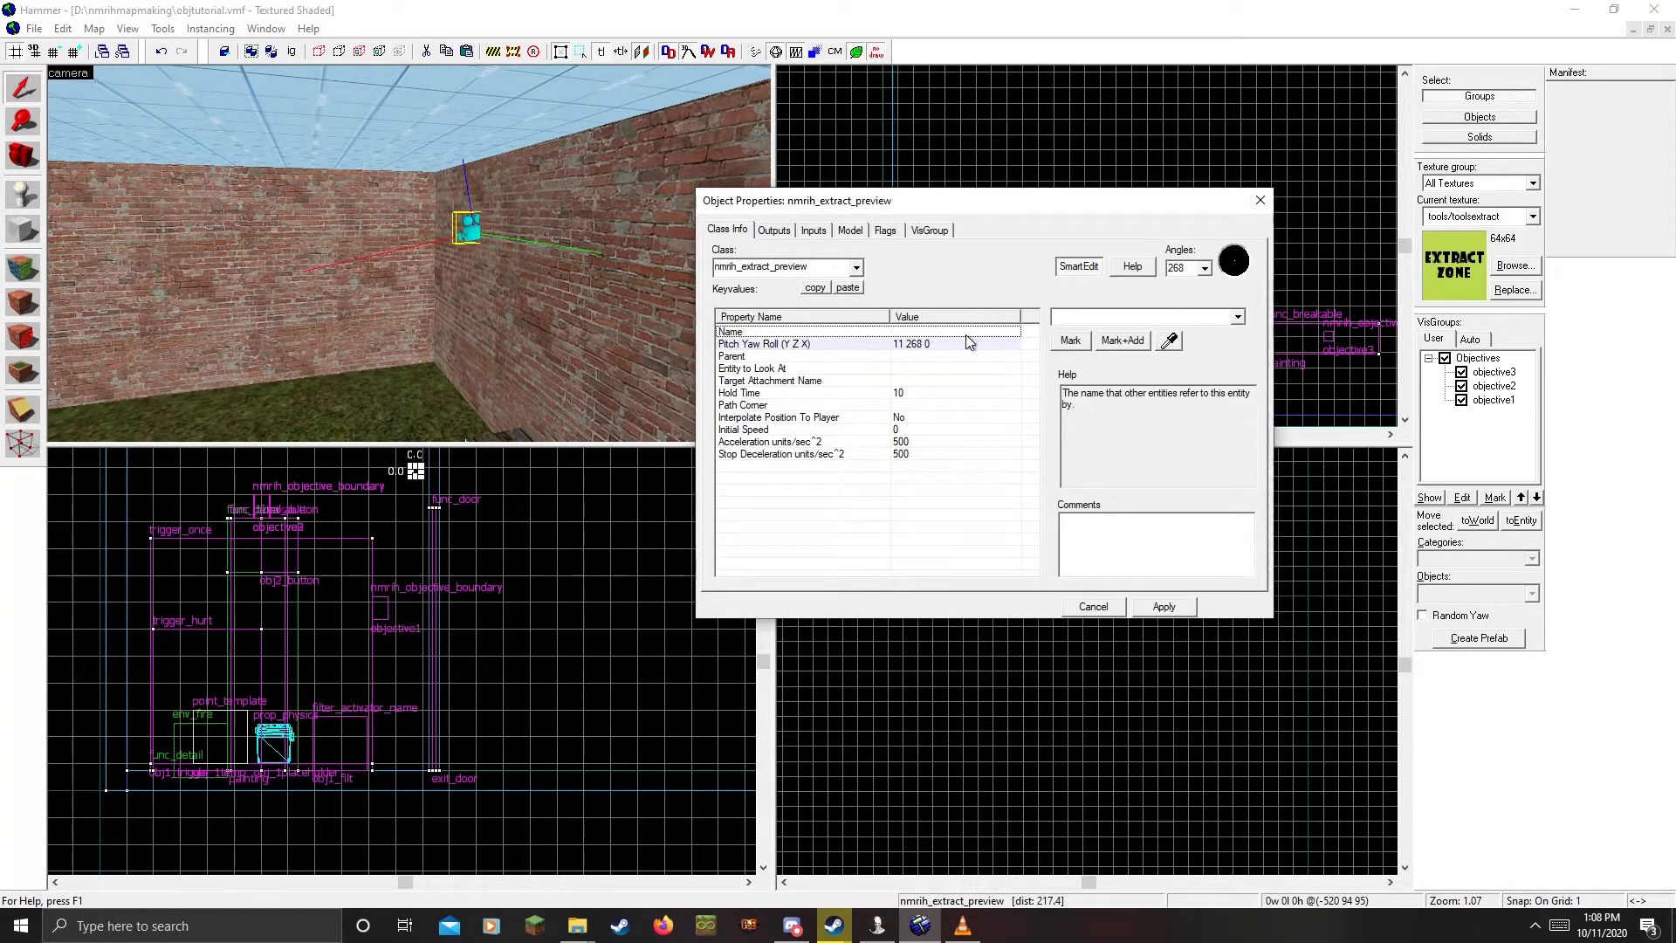
type("extractcam")
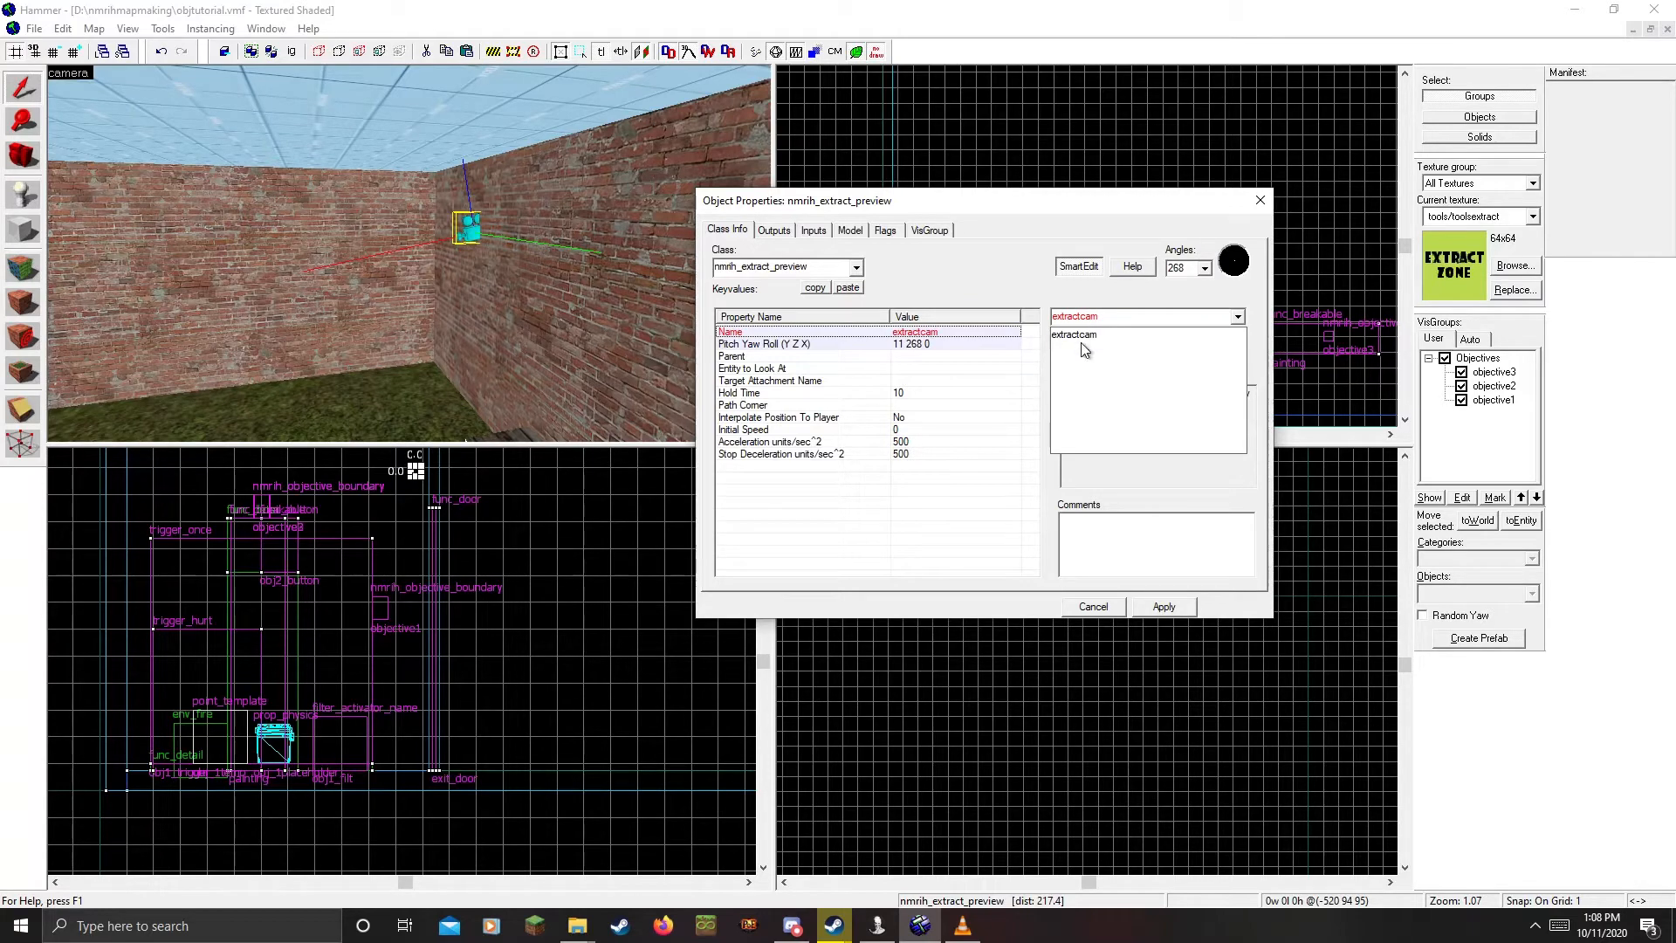
left_click(1082, 340)
left_click(1179, 611)
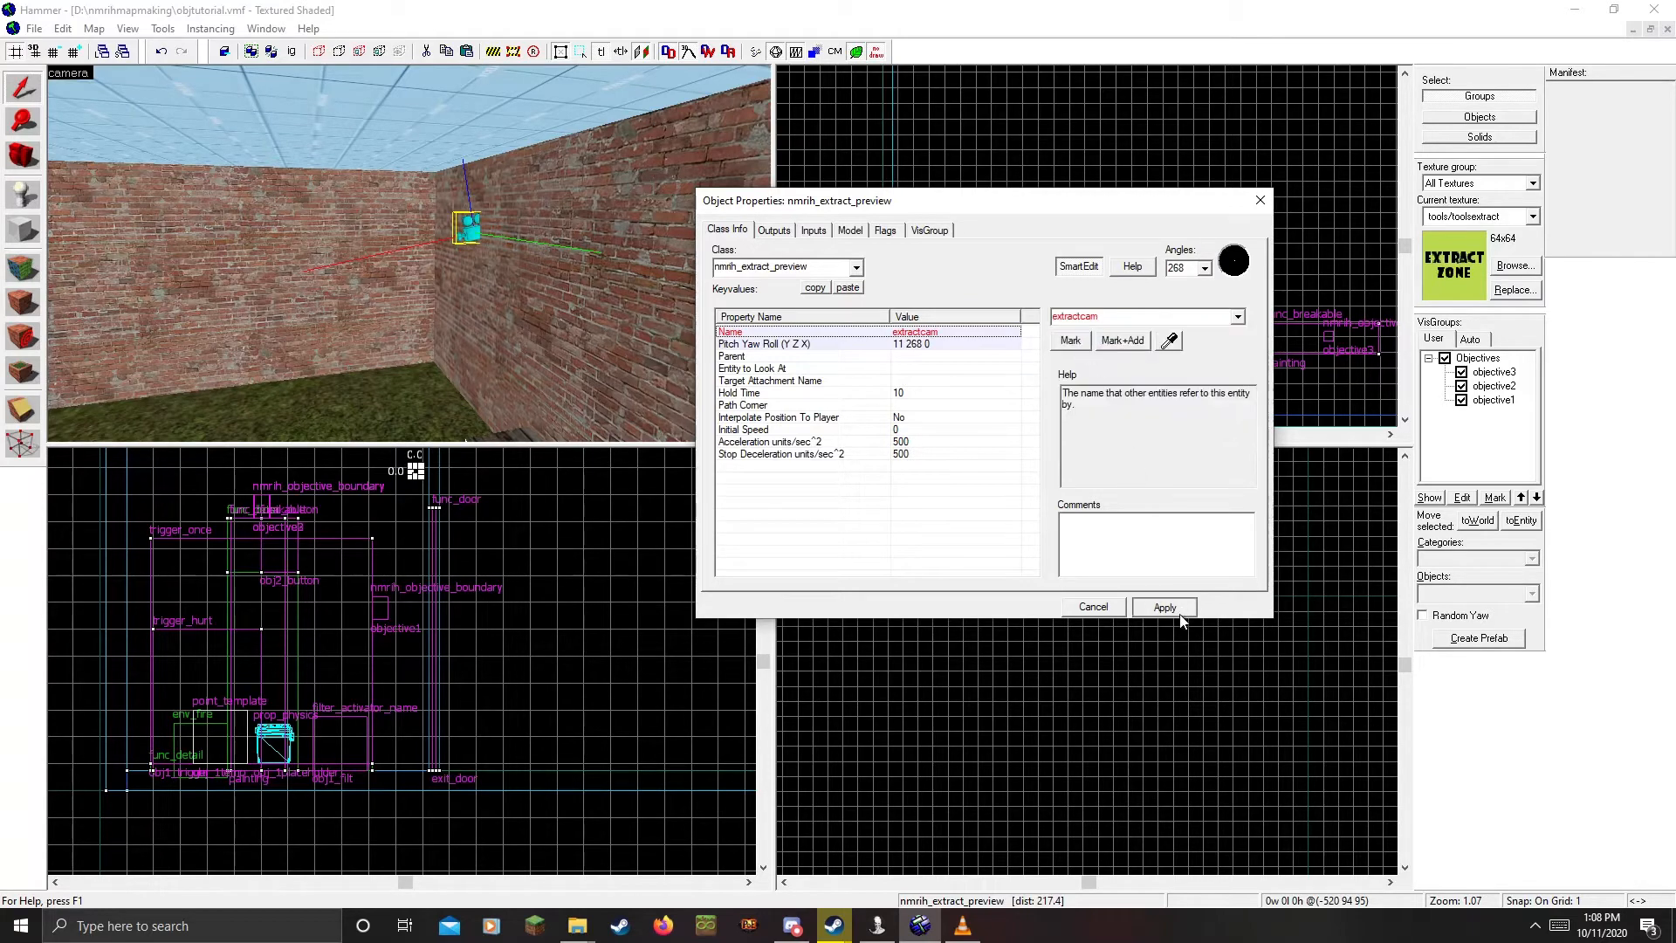
left_click(1259, 201)
Review painting objective3's OnObjectiveEnd output targeting exit_door
key("z")
key("w")
key("z")
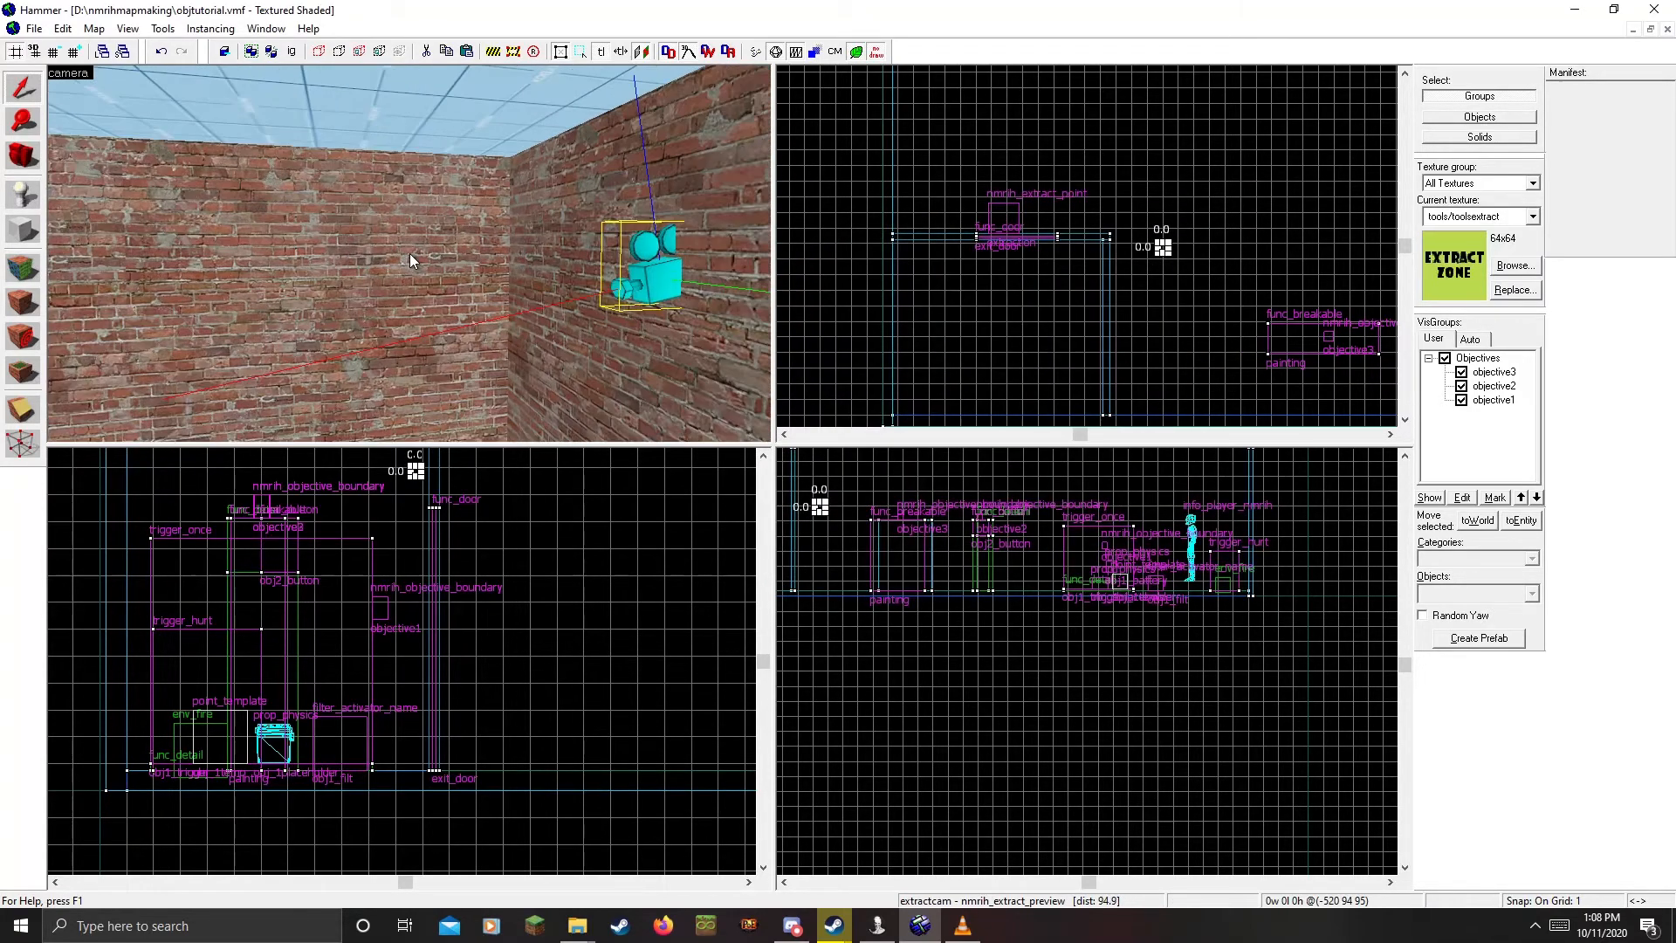
key("z")
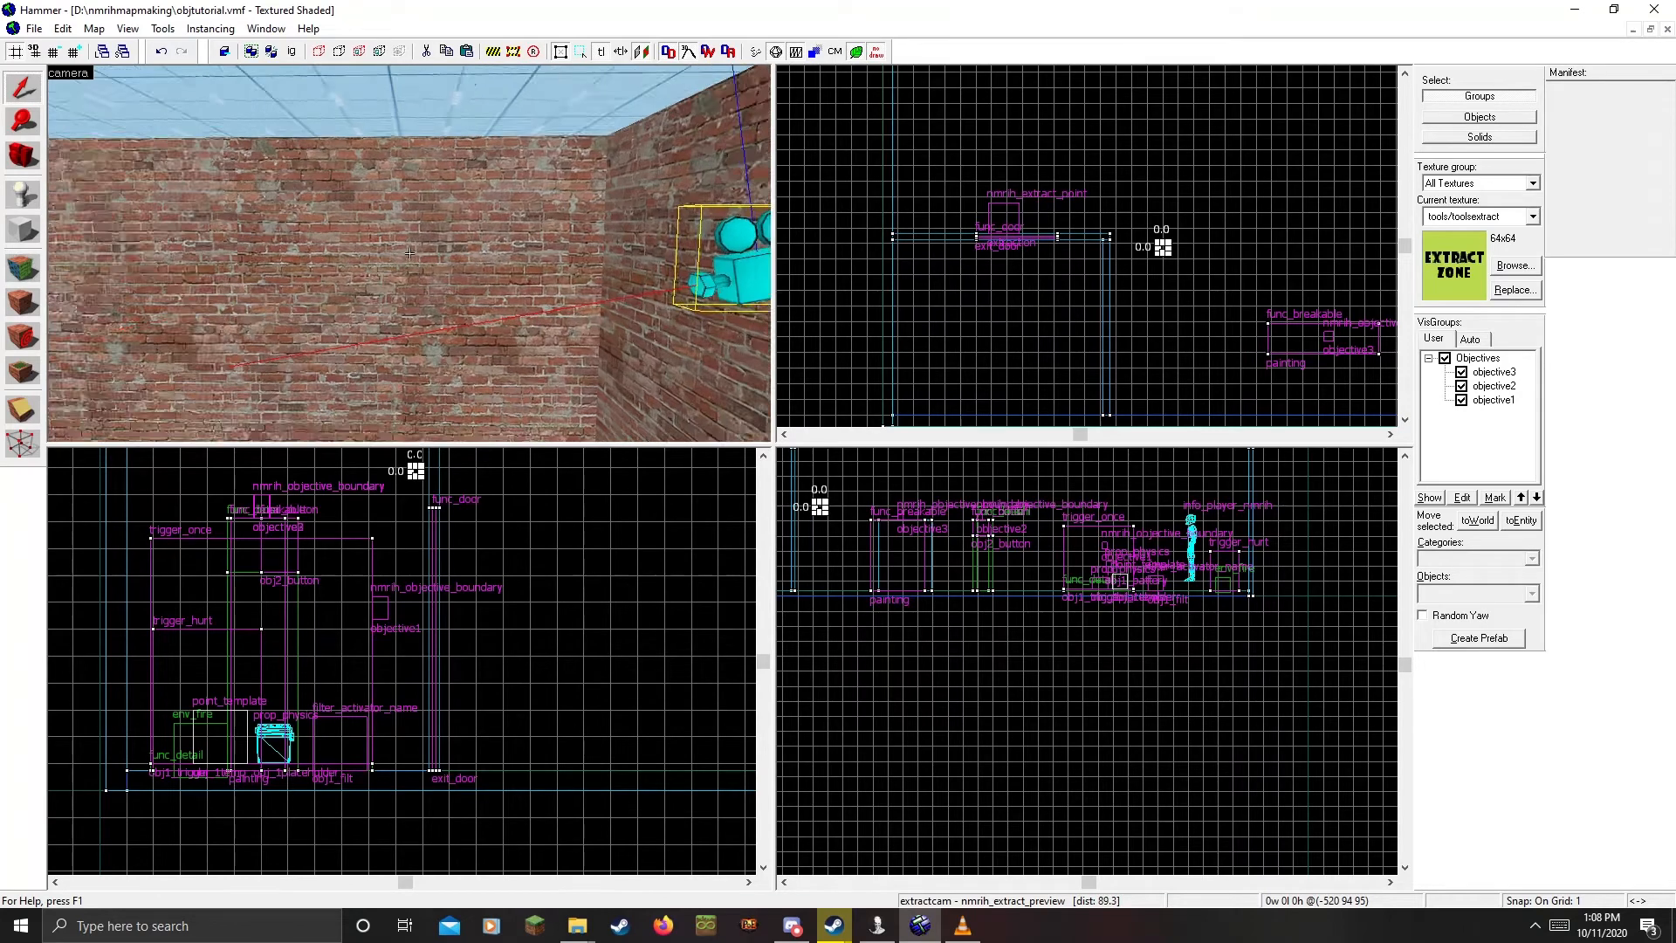
key("w")
key("z")
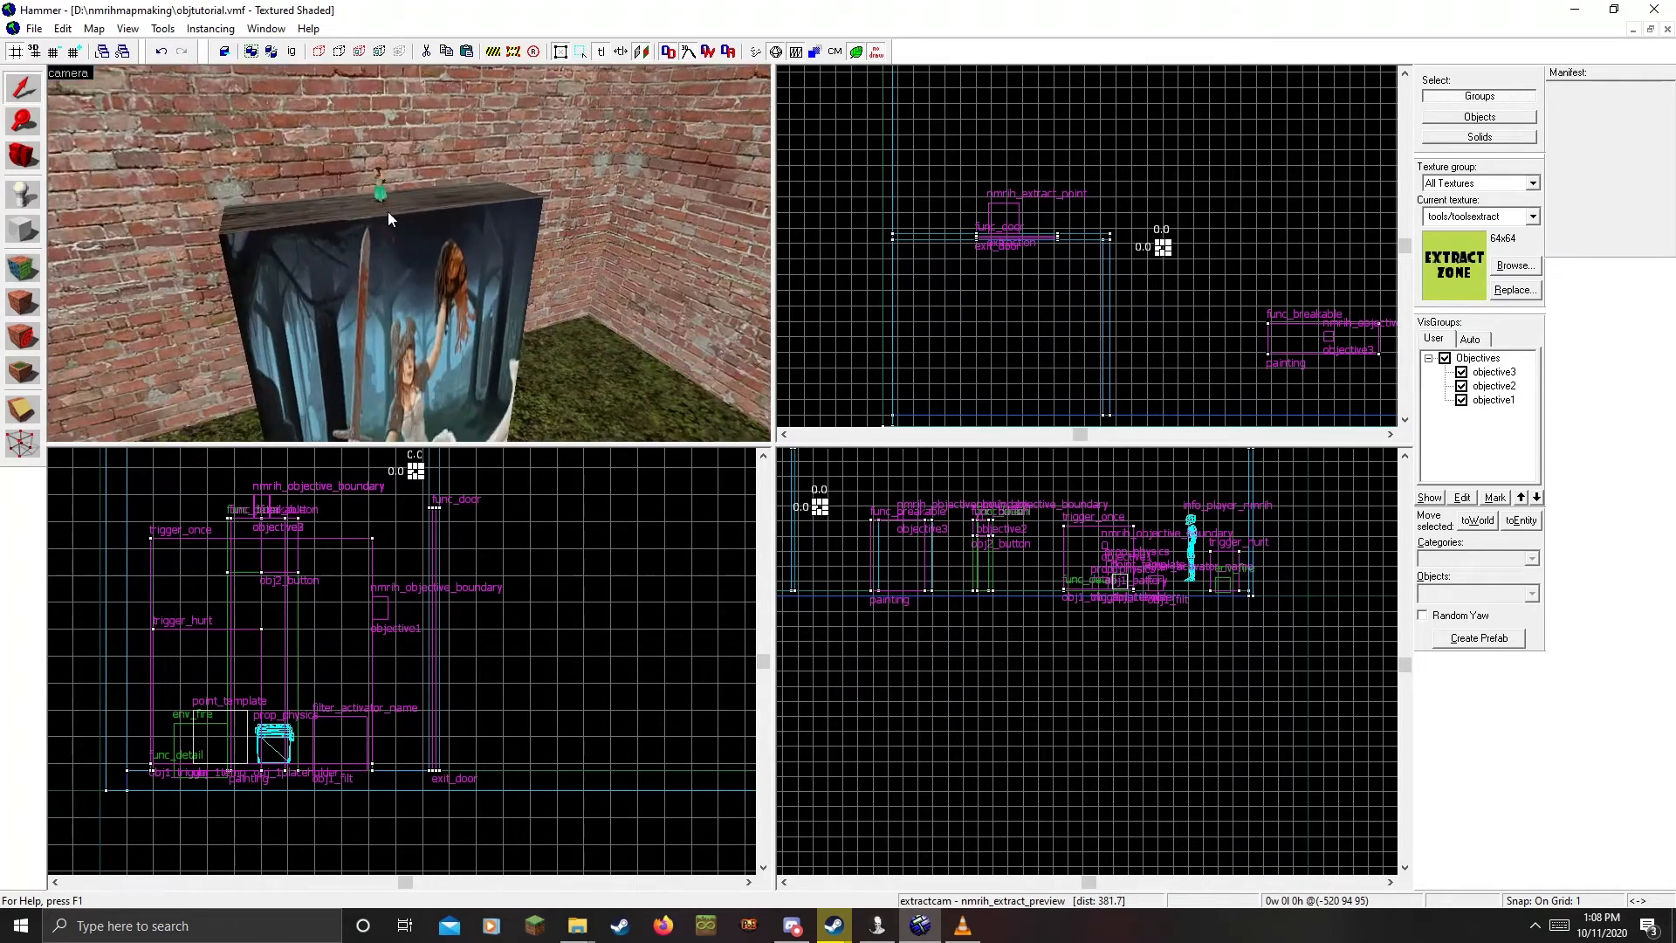
double_click(377, 188)
left_click(773, 230)
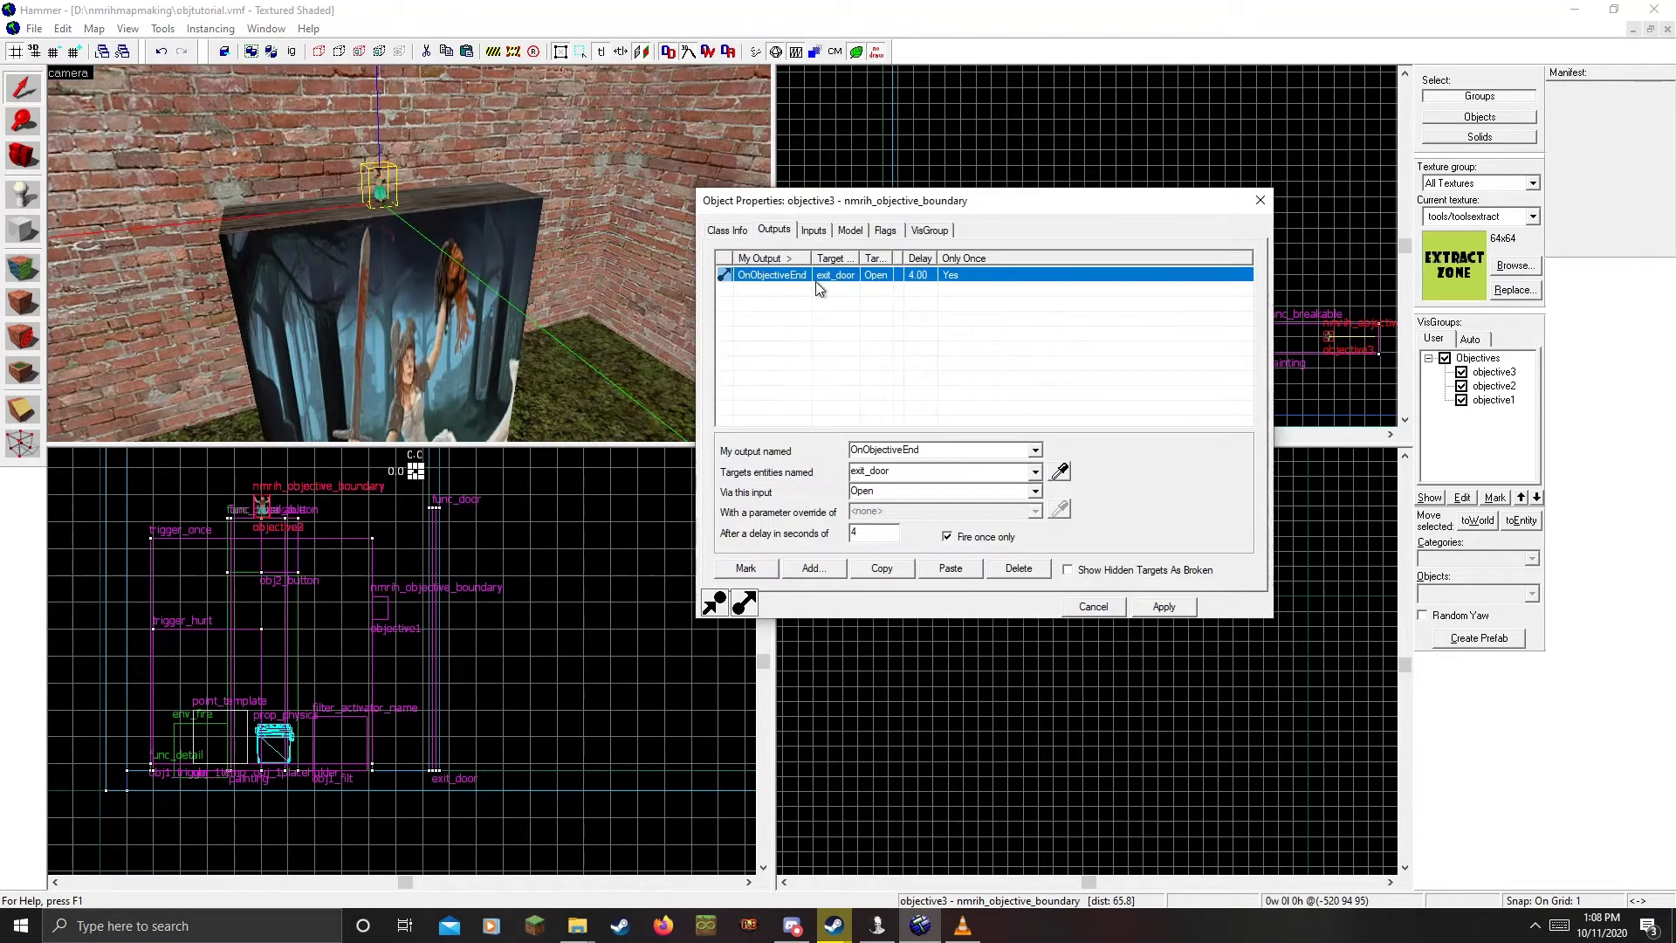
left_click(815, 310)
Check the exit door's class info in its properties
left_click(844, 274)
key("z")
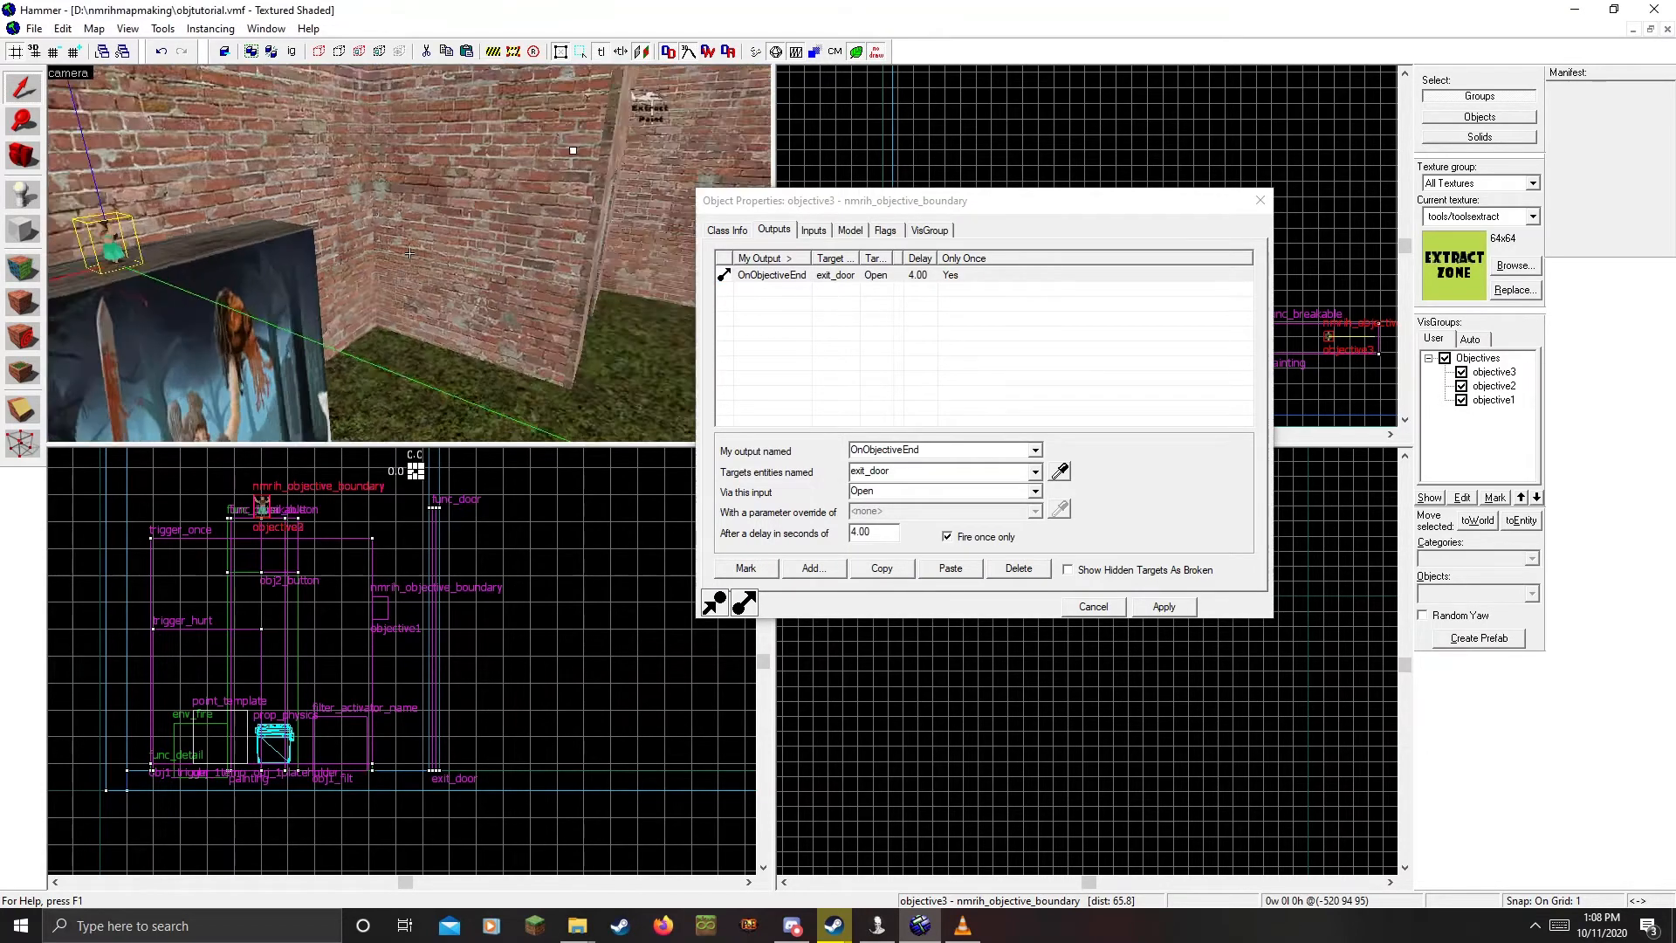
key("z")
left_click(358, 320)
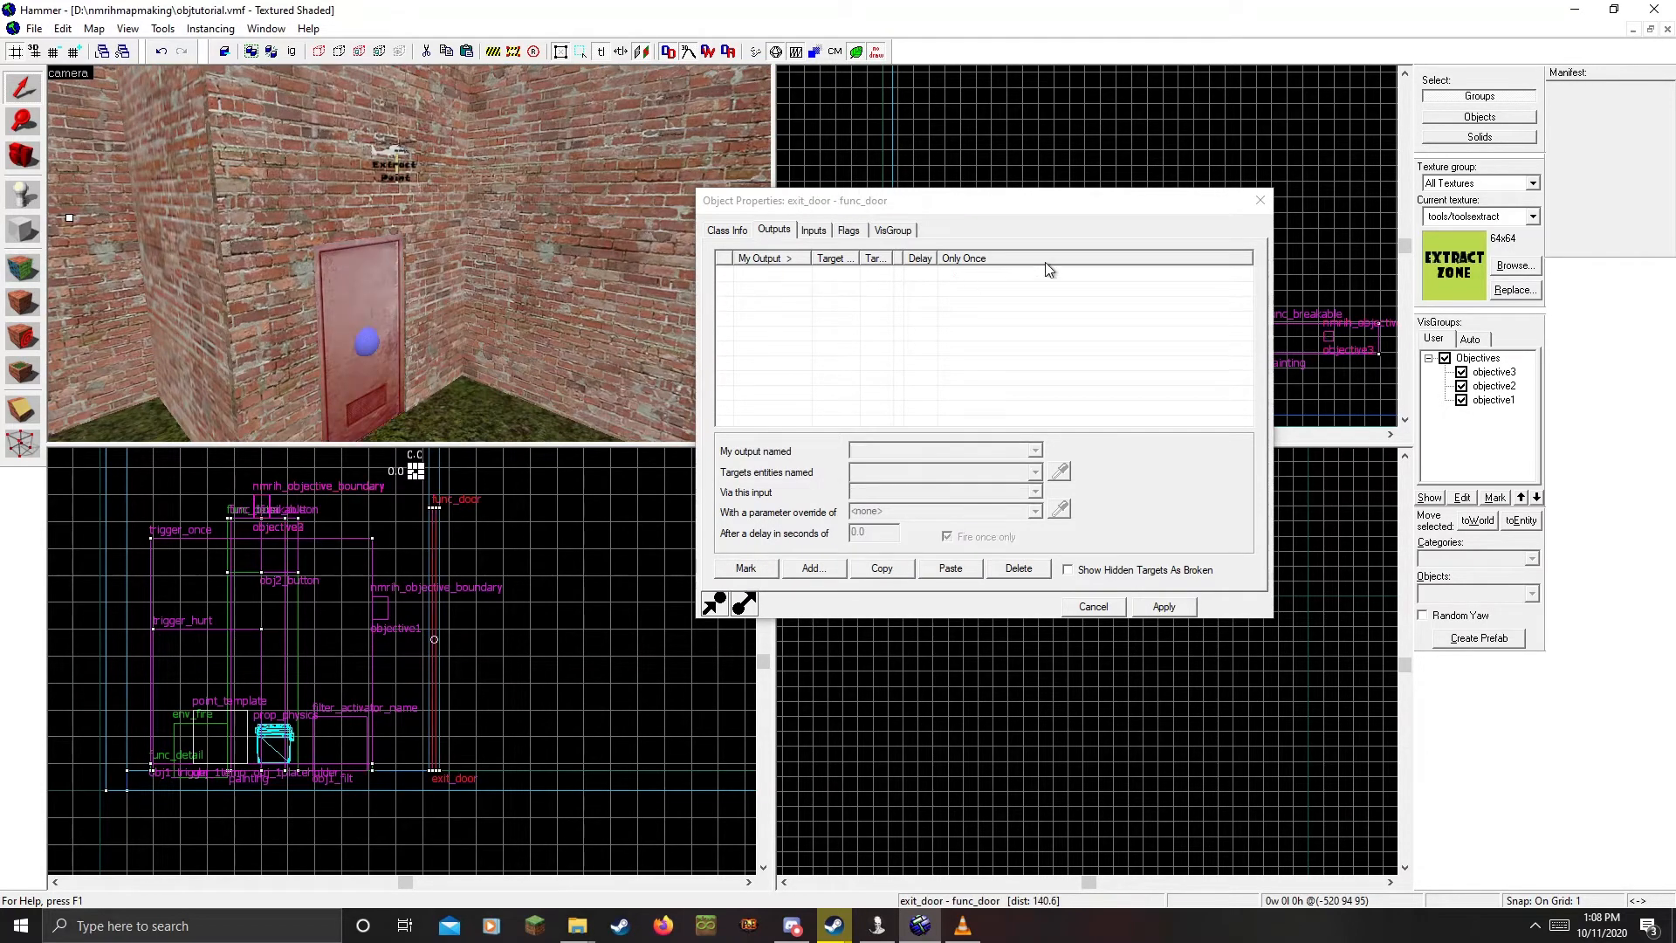
left_click(727, 231)
left_click(1260, 201)
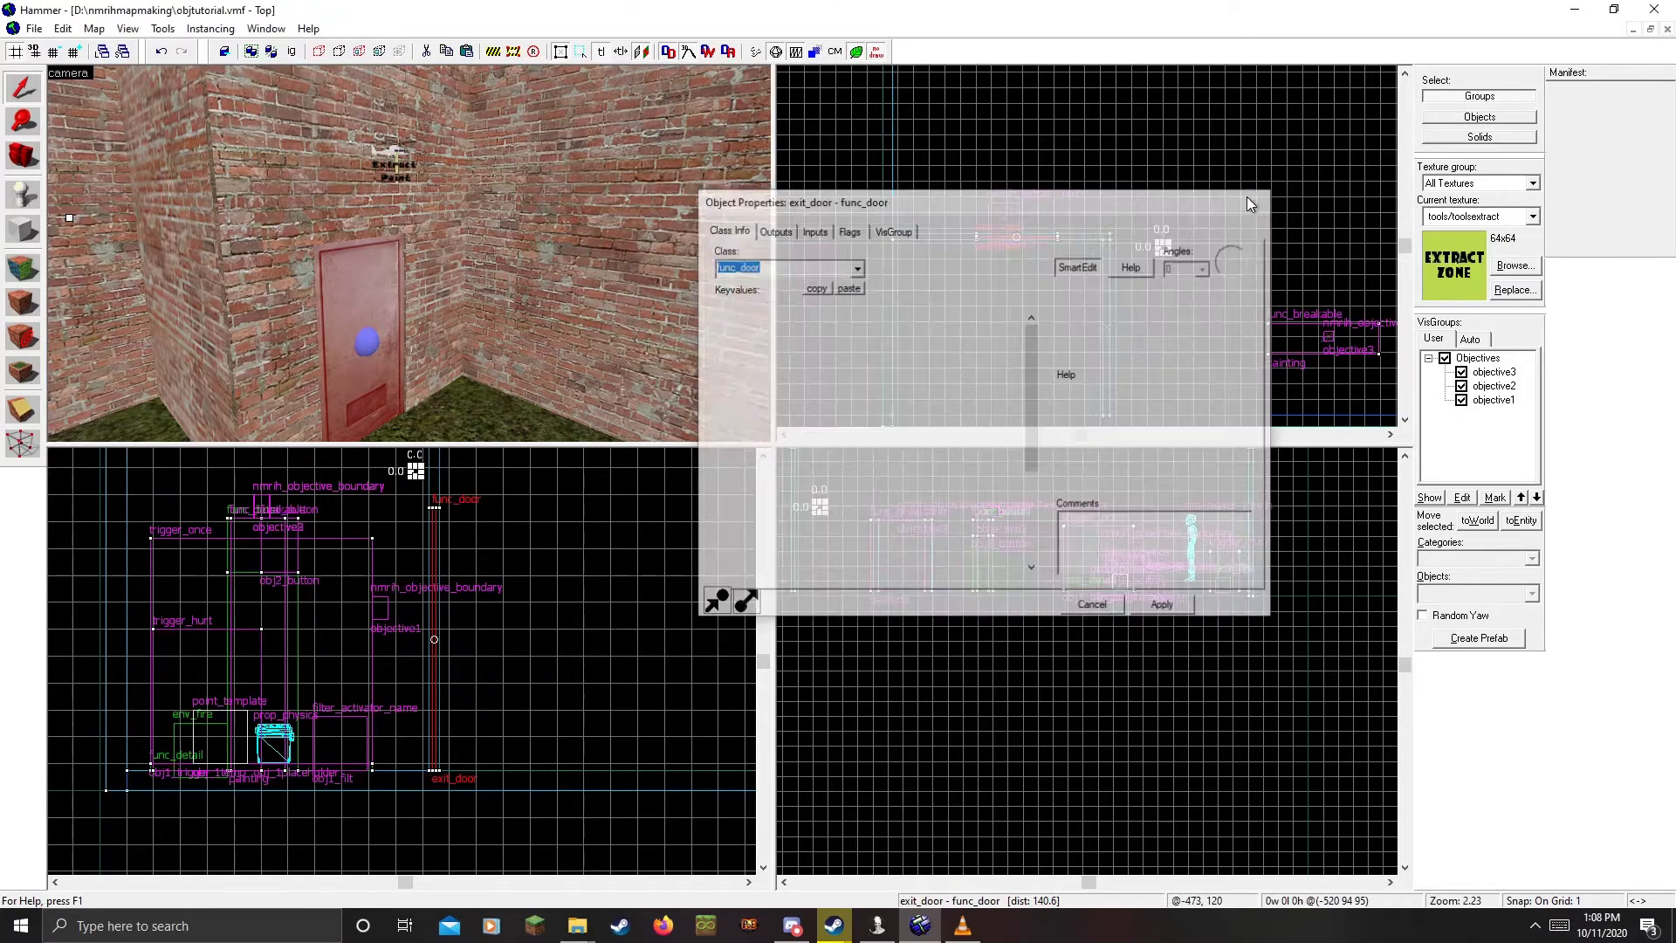
Set the nmrih_extract_point's Extraction Cam to the extractcam camera entity and apply
key("z")
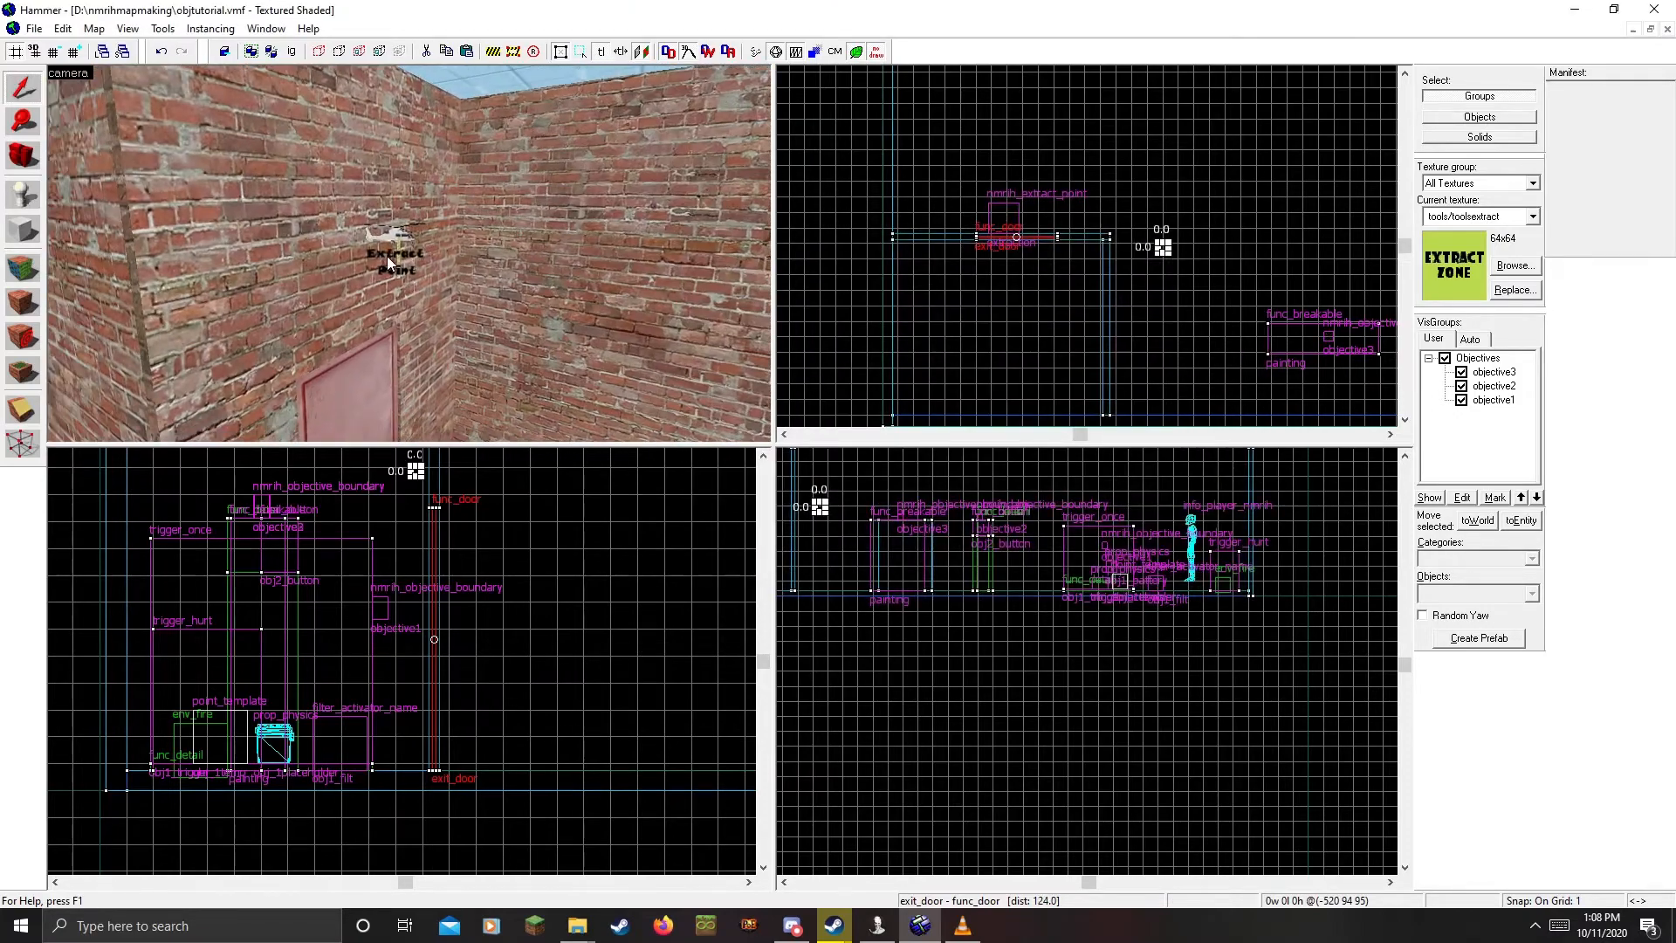
key("z")
double_click(393, 234)
left_click(899, 358)
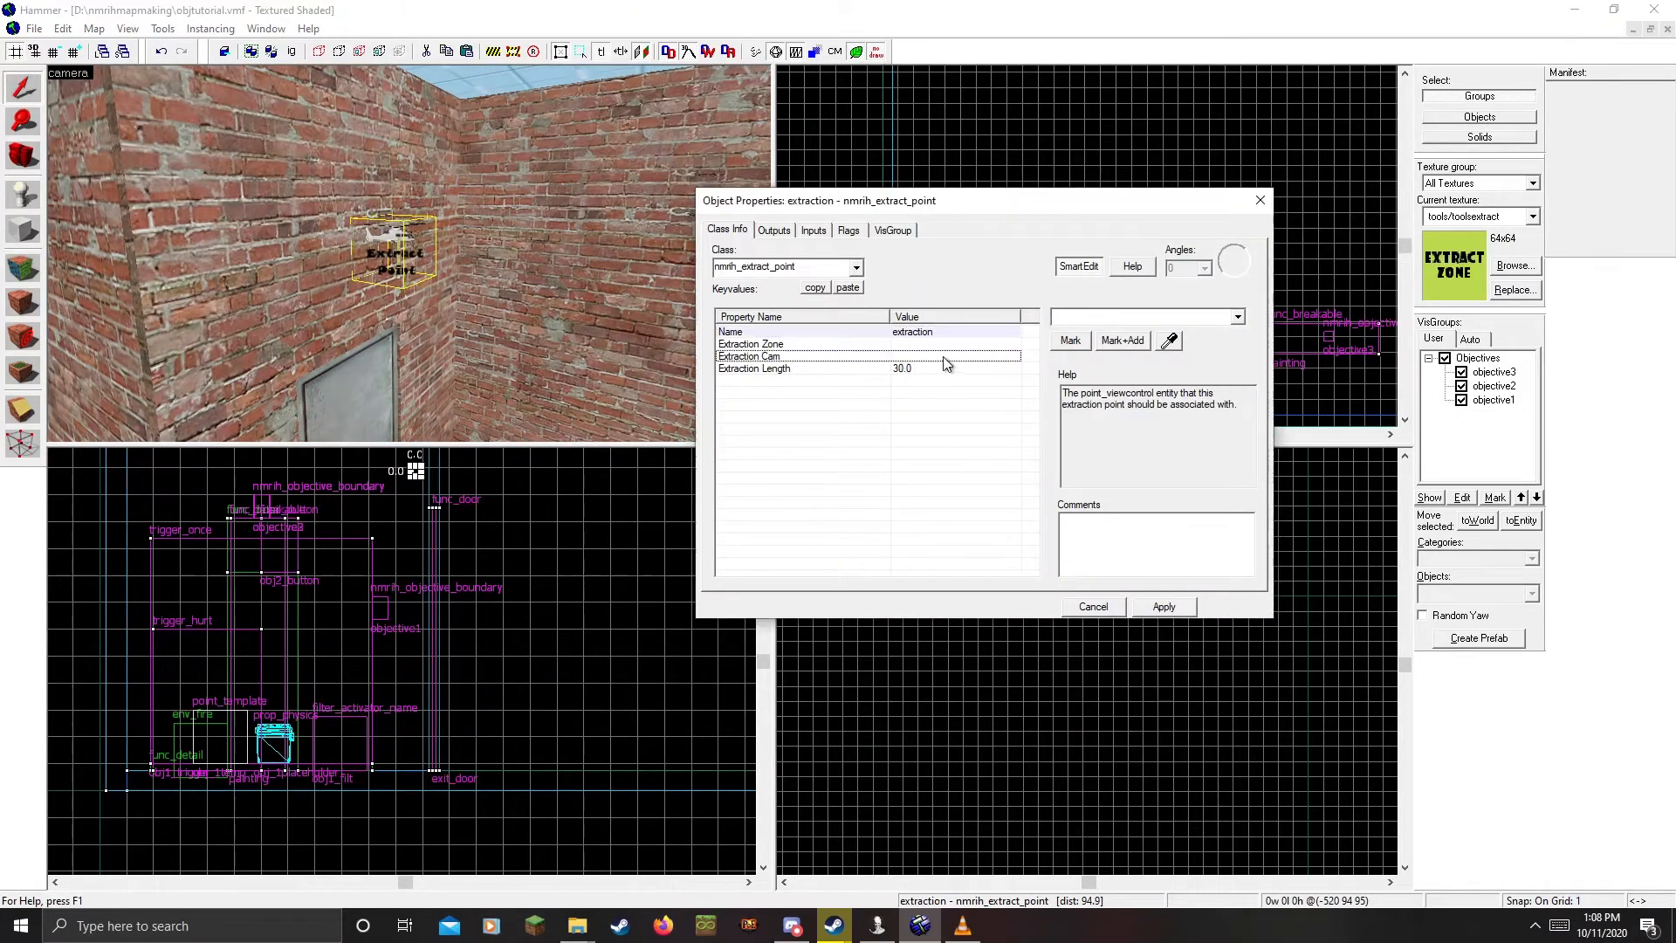
key("z")
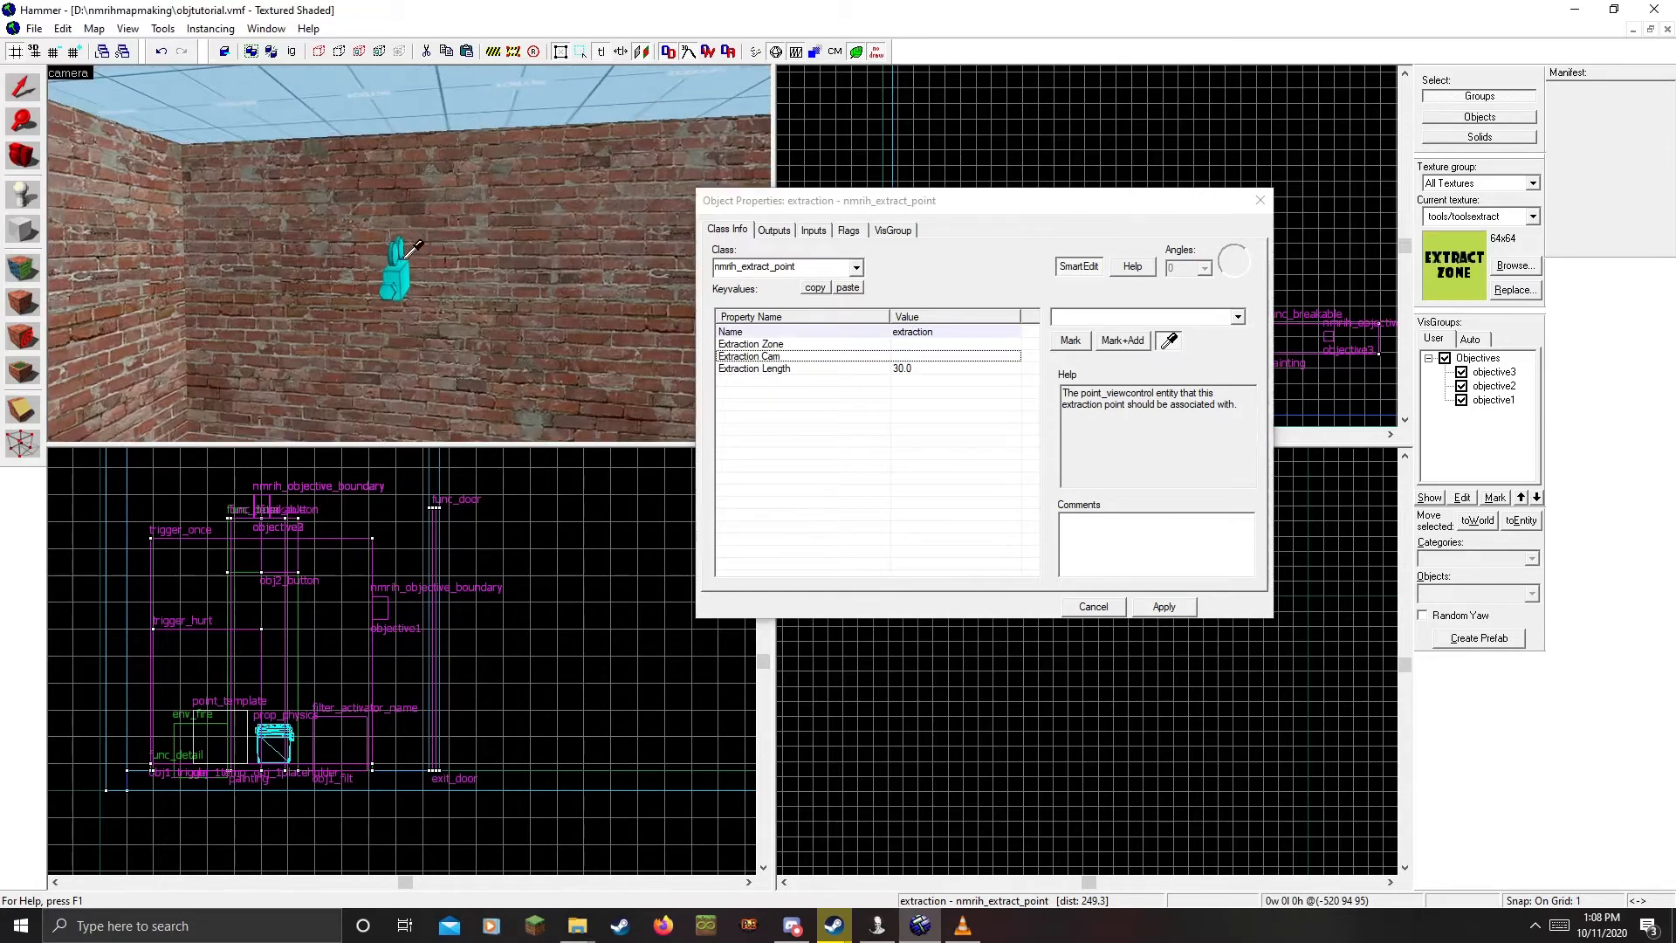
key("z")
left_click(393, 270)
left_click(1170, 608)
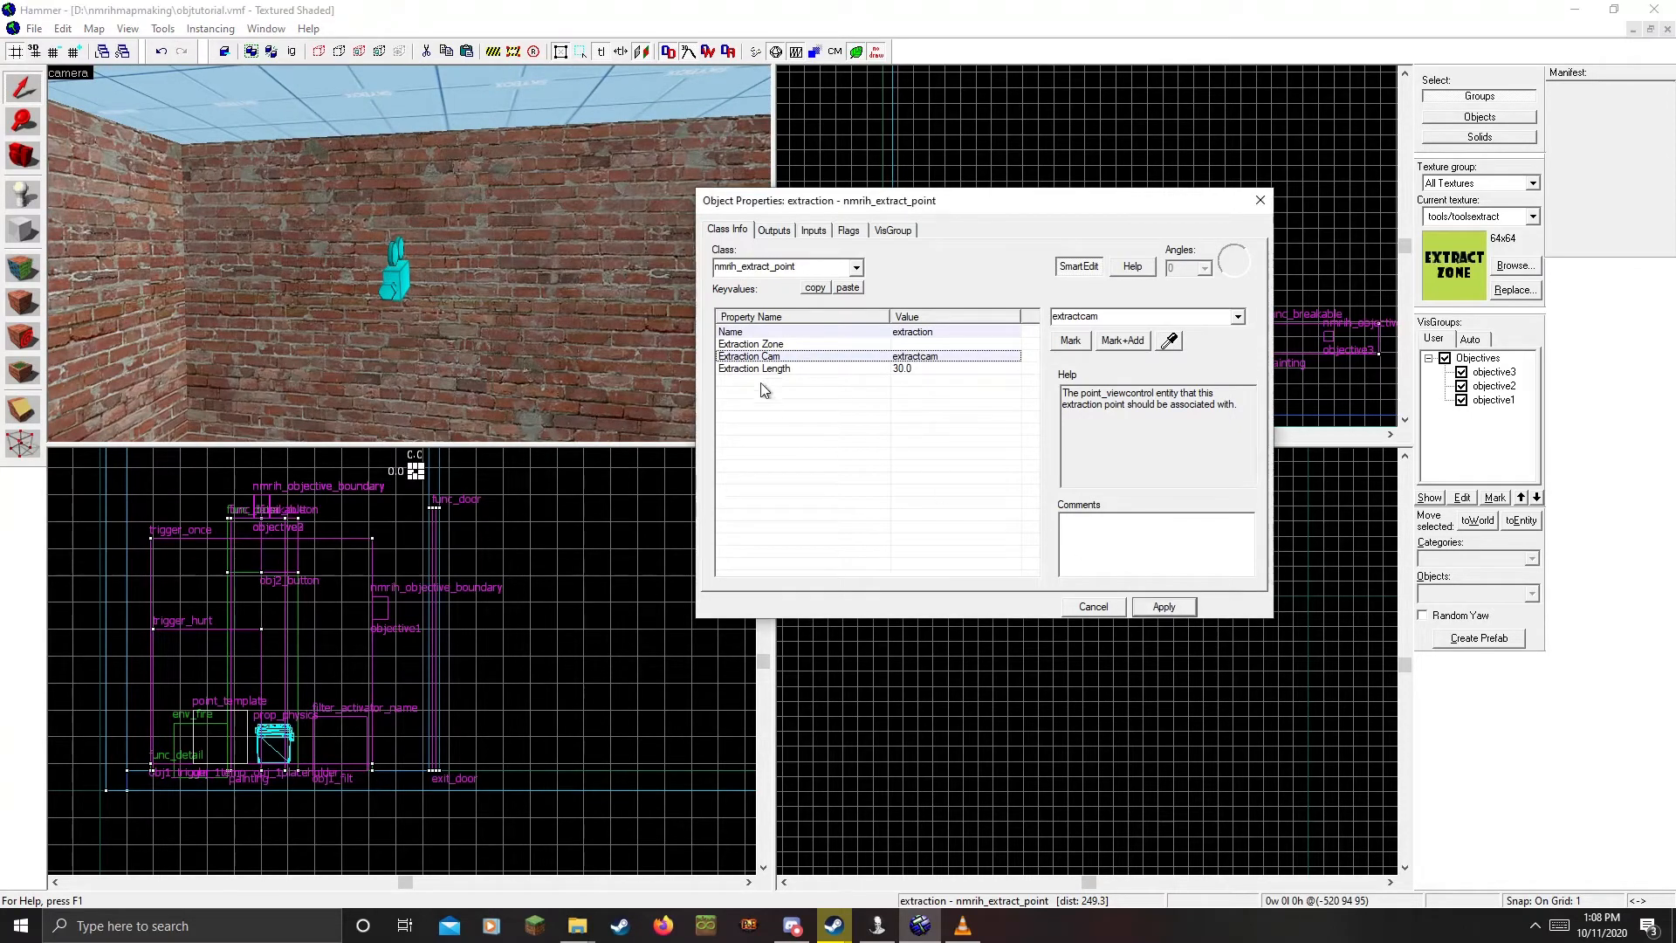
key("z")
Back the 3D camera away from the door and select the exit door
key("z")
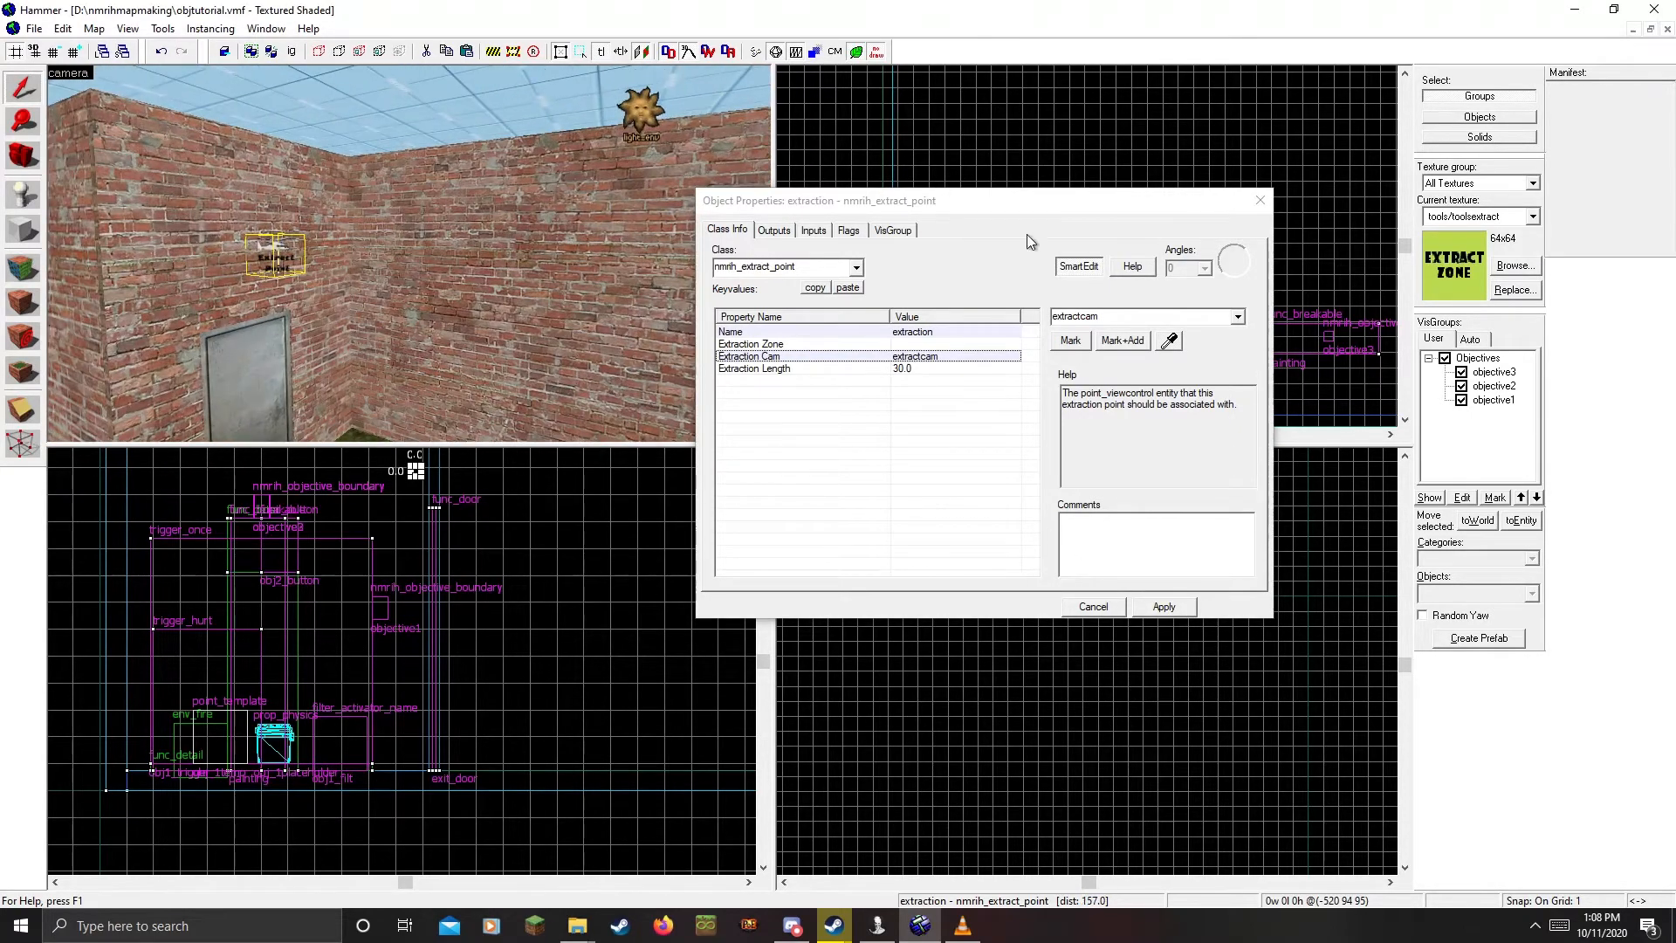
left_click(1256, 206)
key("z")
key("s")
key("z")
left_click(331, 264)
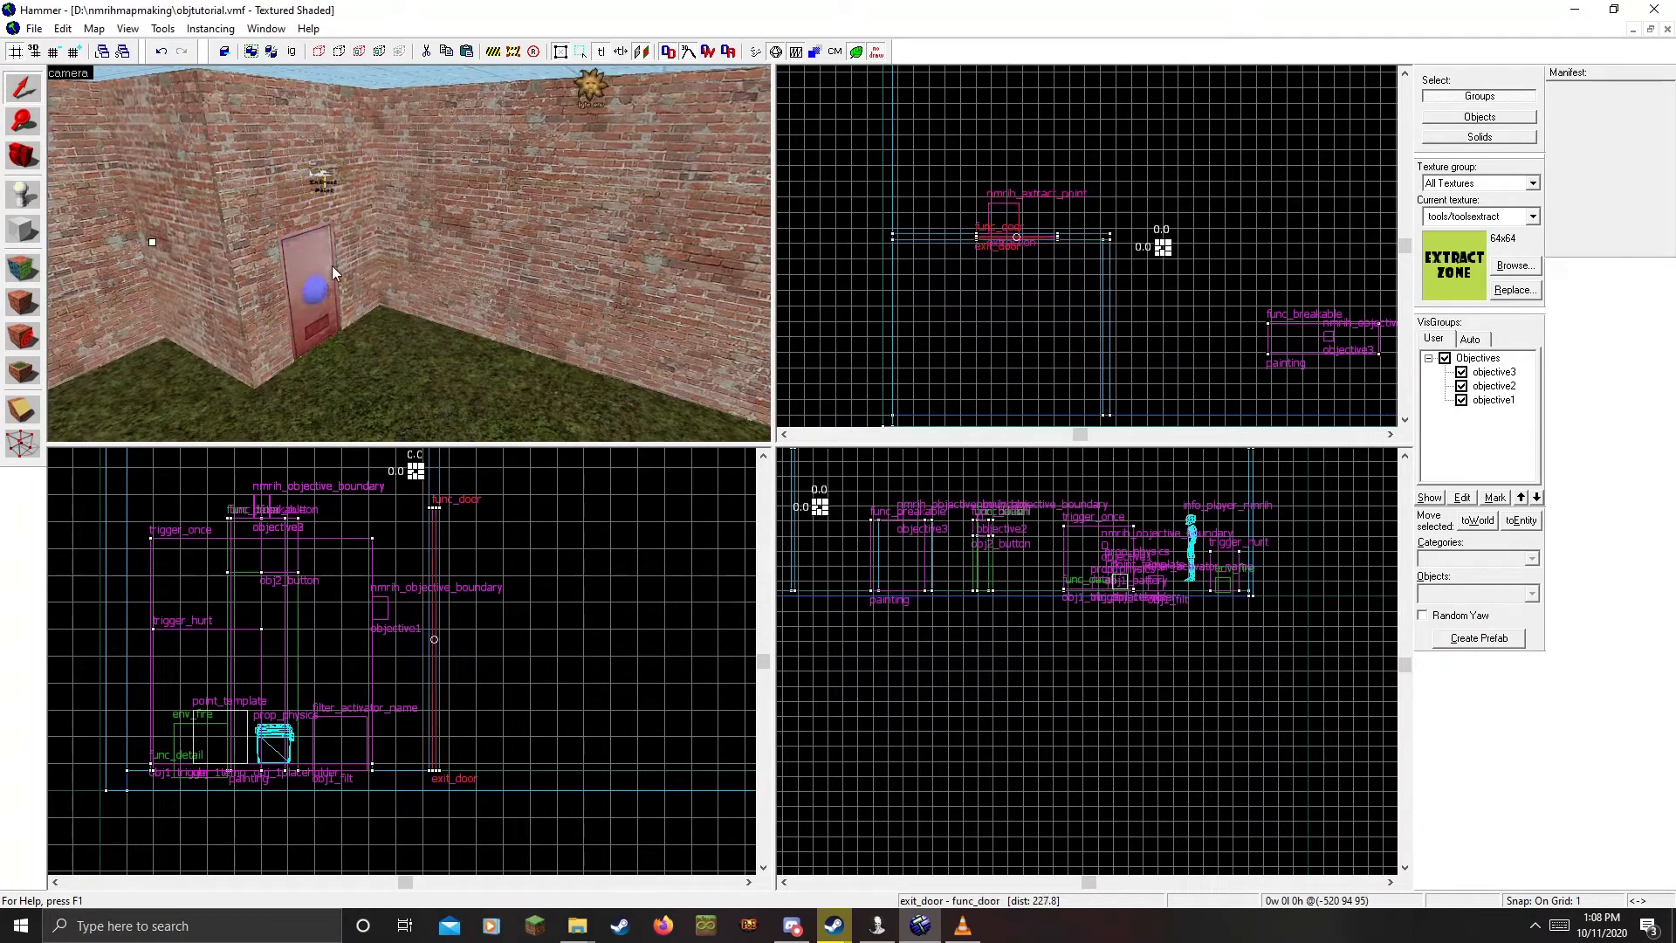
Create a 77x49, roughly 67-unit-tall block textured tools/toolsextract in front of the exit door
scroll(1015, 241, "down", 4)
scroll(1013, 239, "up", 3)
key("shift+b")
left_click_drag(1070, 143, 912, 249)
scroll(532, 733, "up", 2)
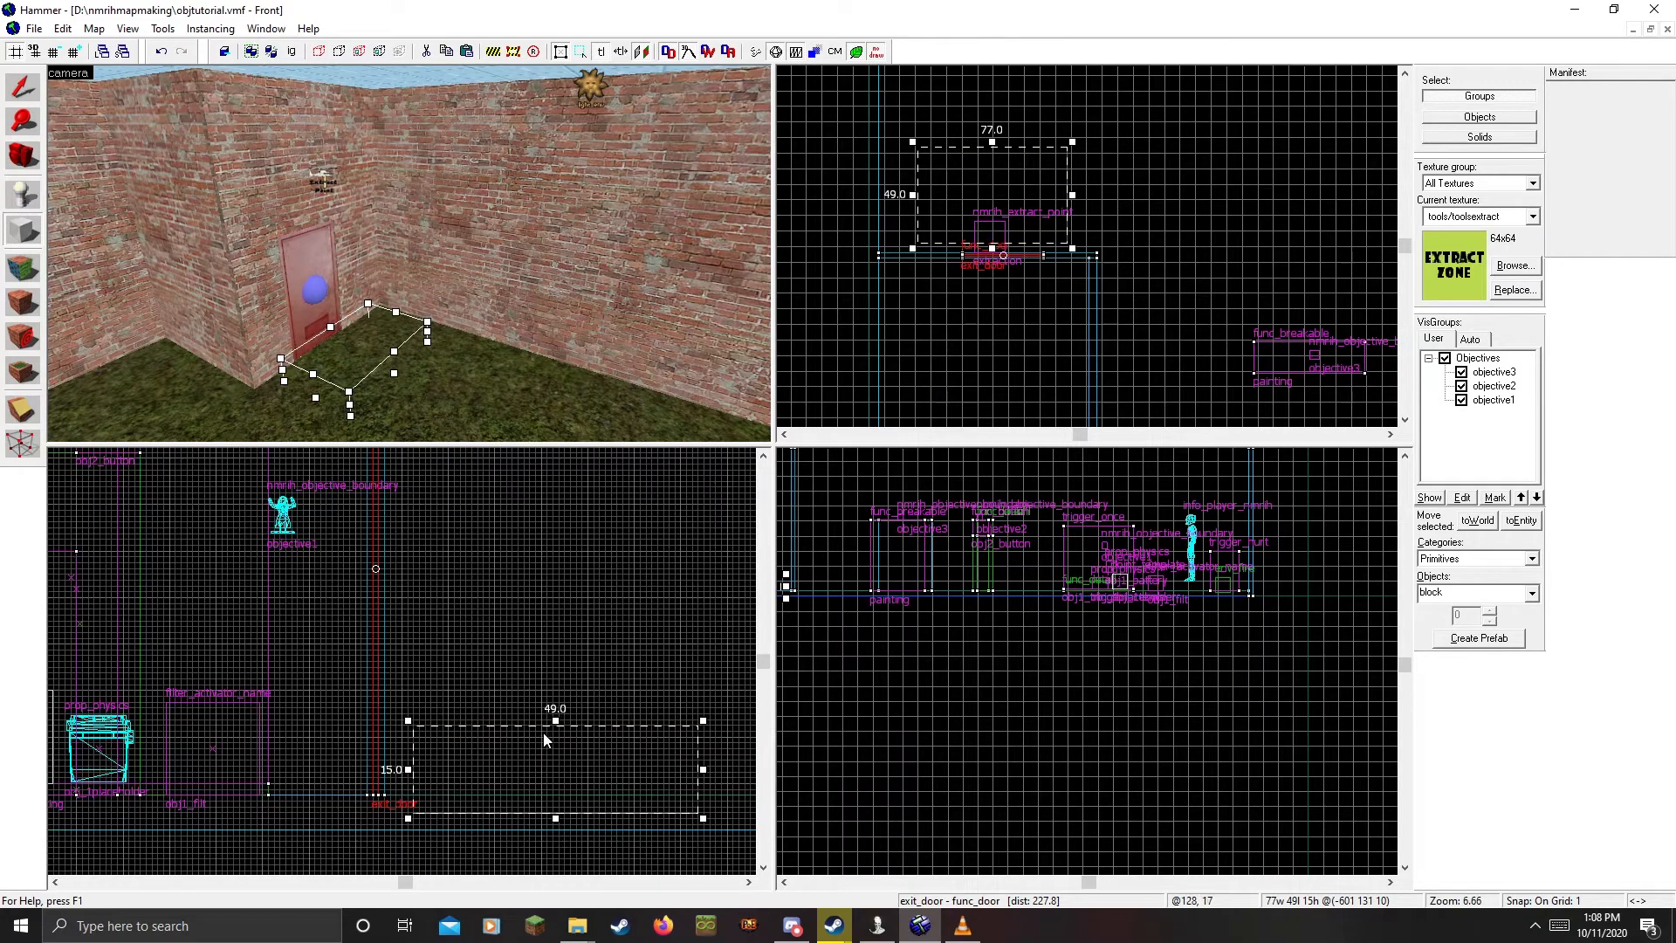
left_click_drag(559, 818, 560, 800)
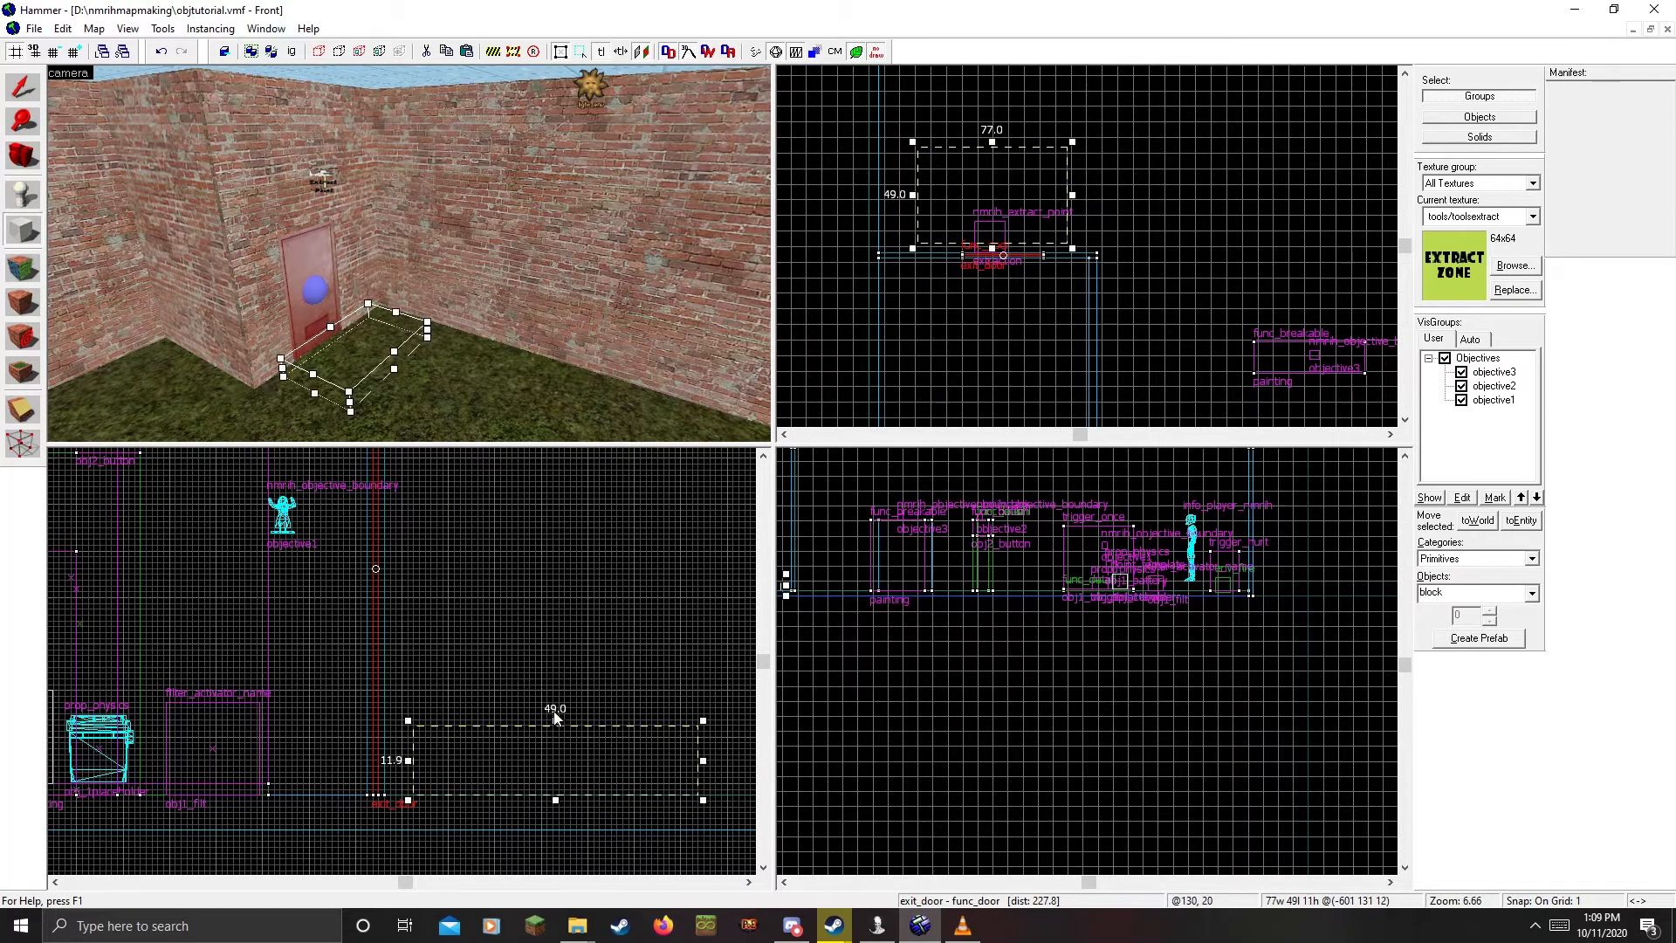
left_click_drag(557, 726, 567, 460)
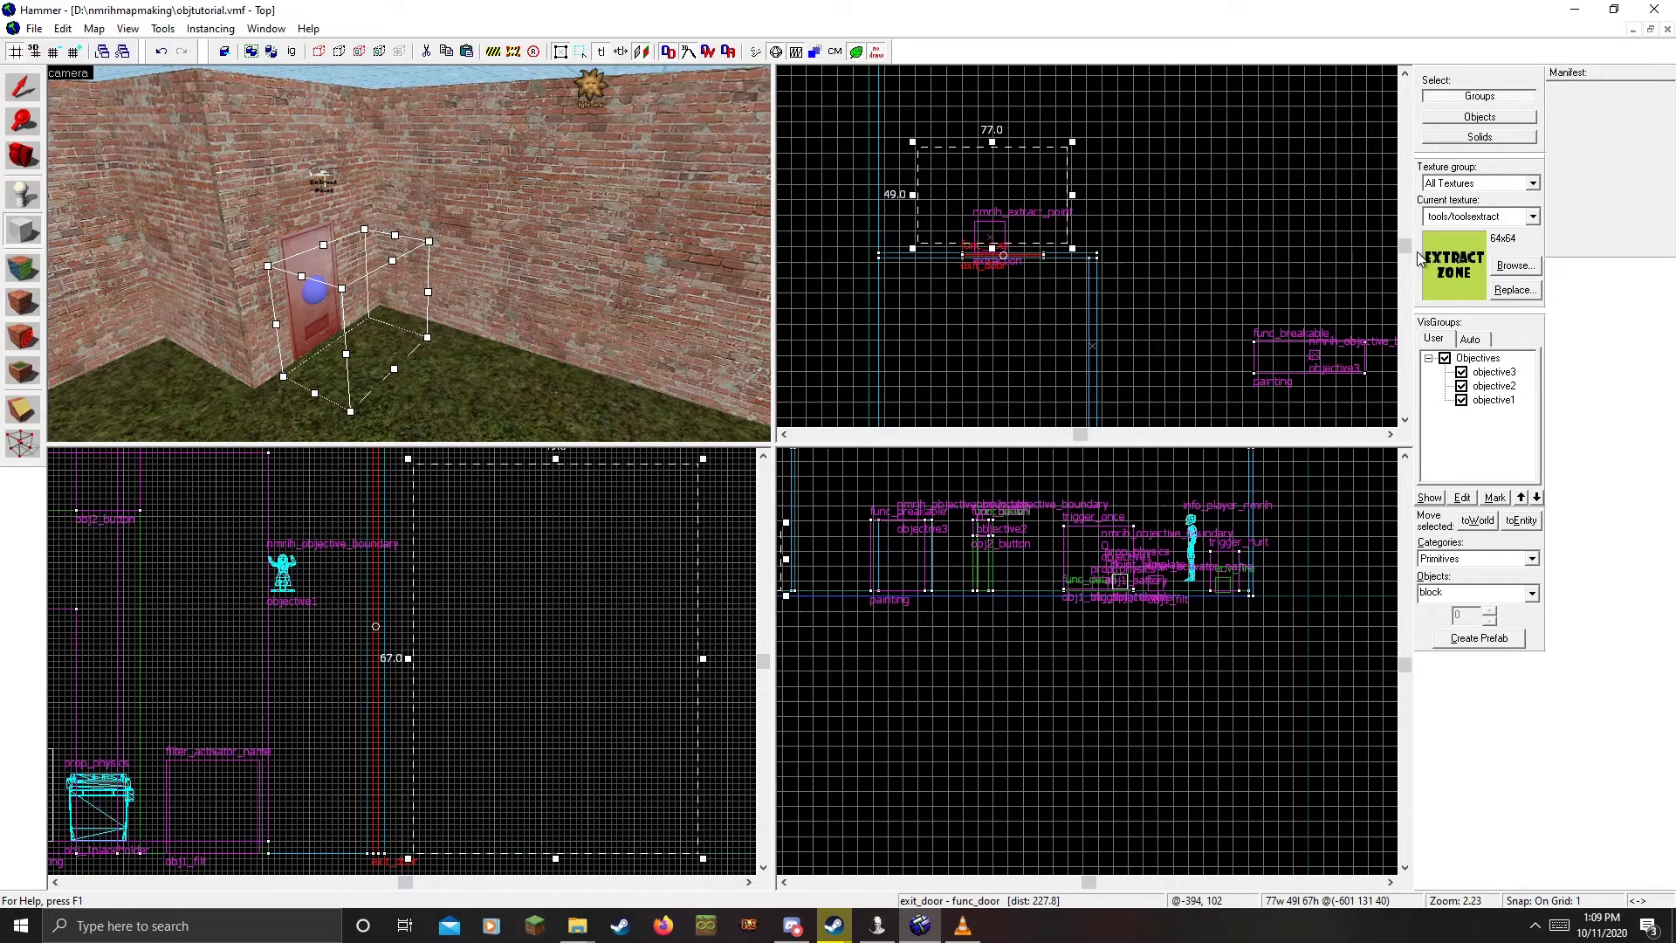
left_click(1516, 266)
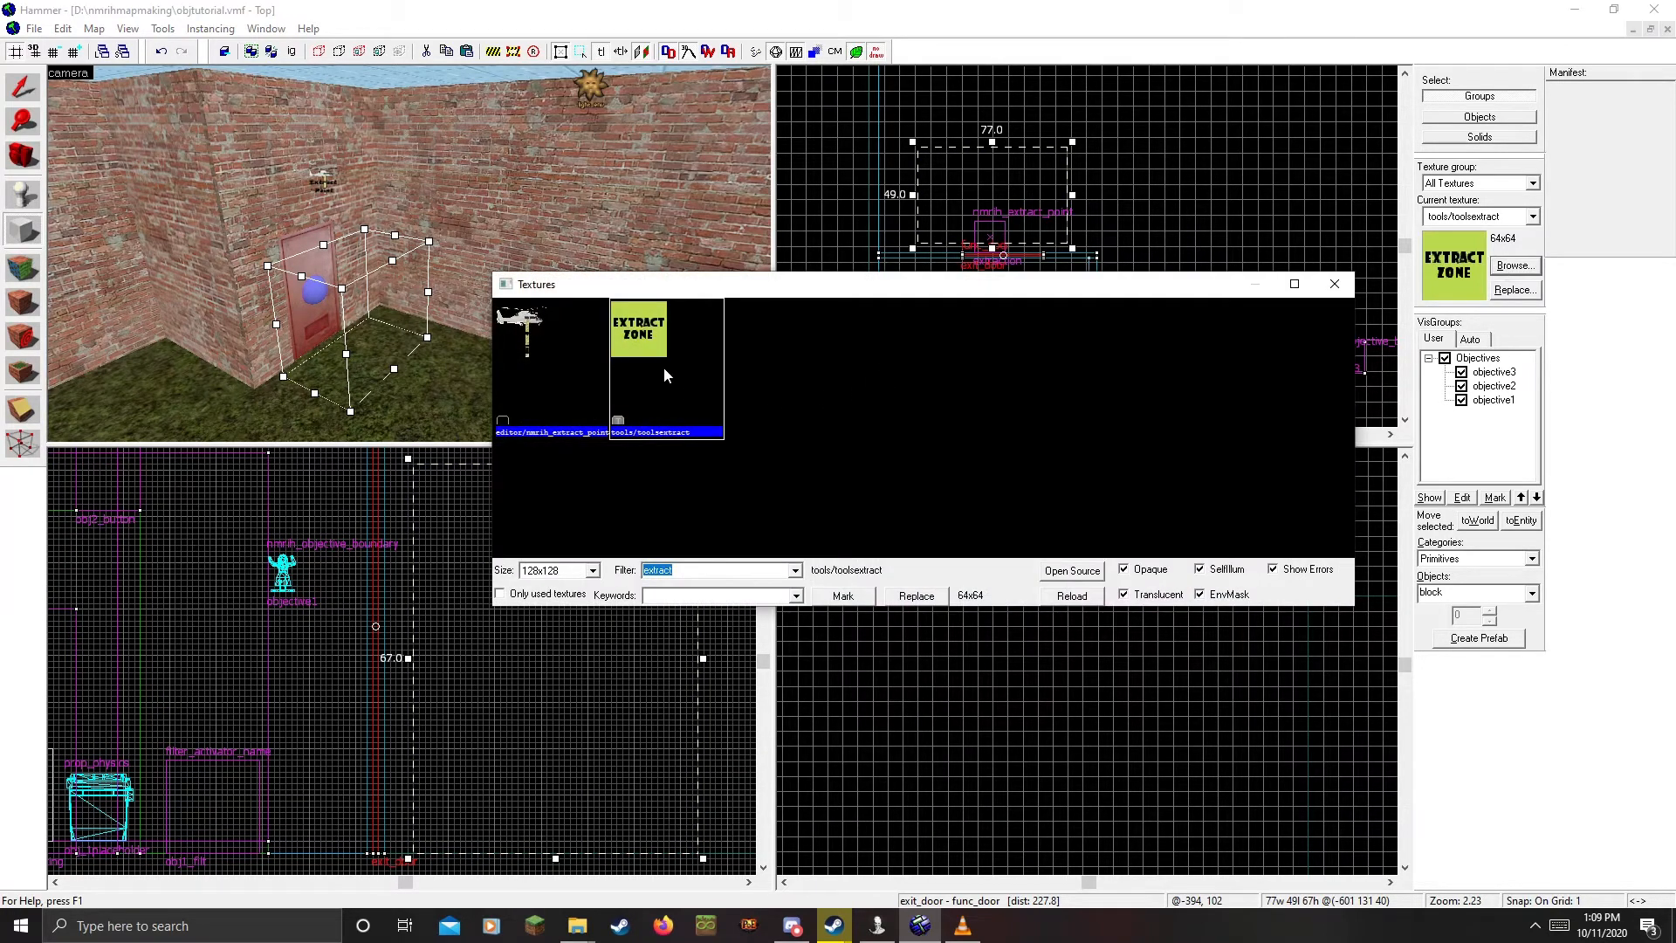
double_click(667, 354)
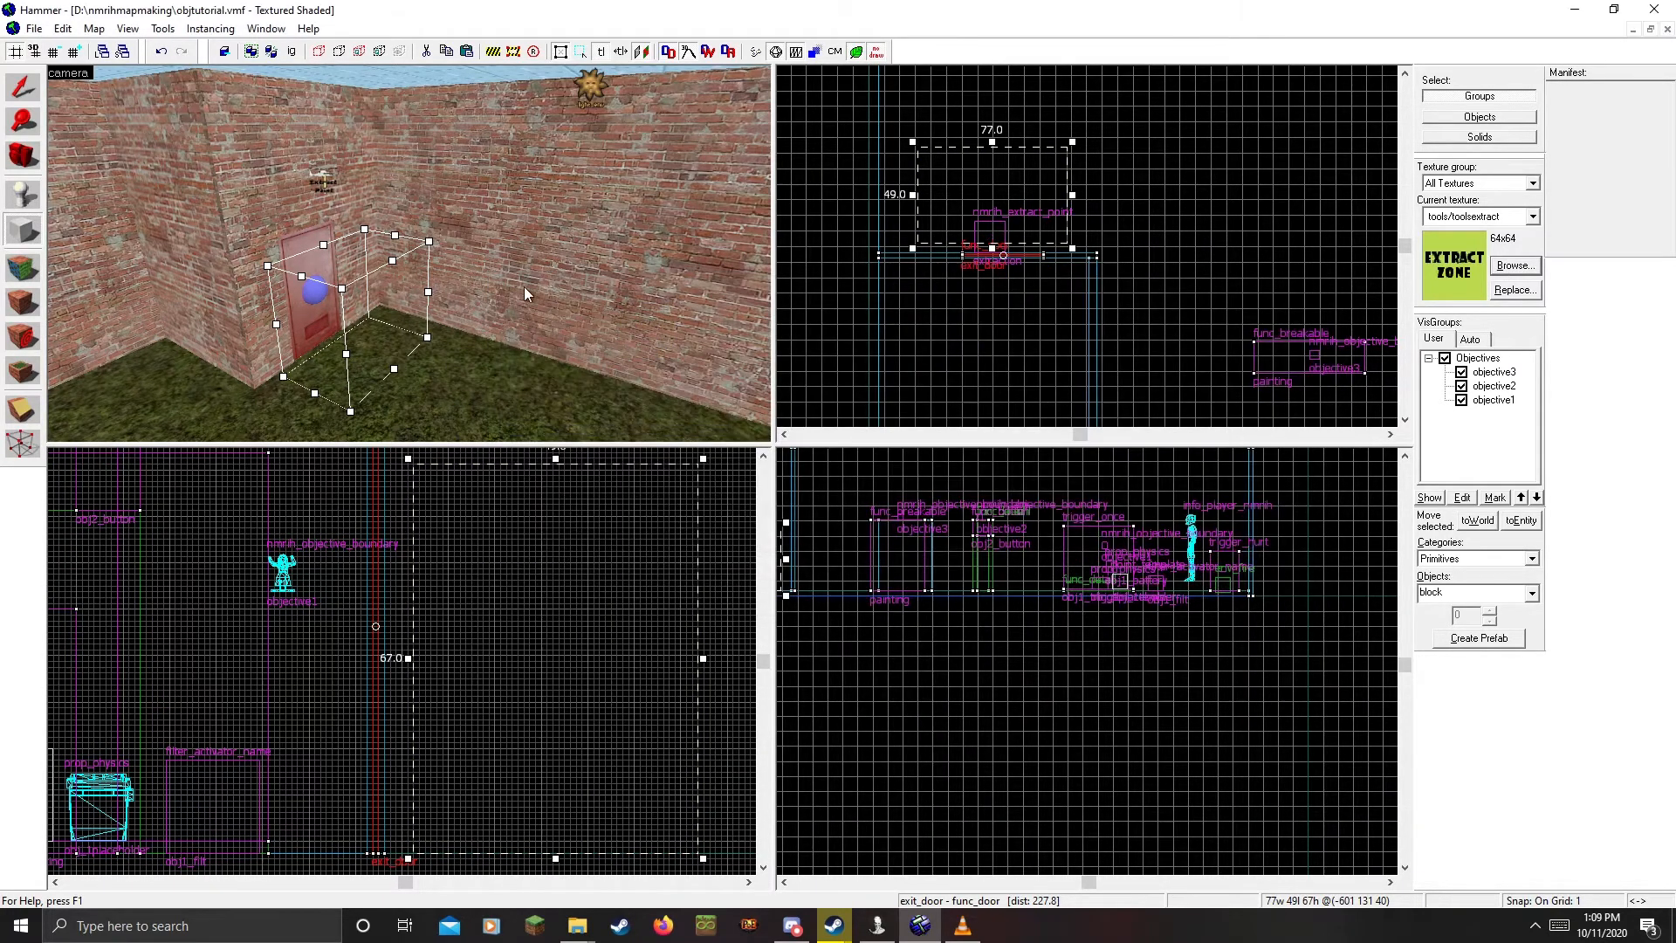
key("Return")
Fly the 3D camera around to inspect the new extract-zone box
key("shift+s")
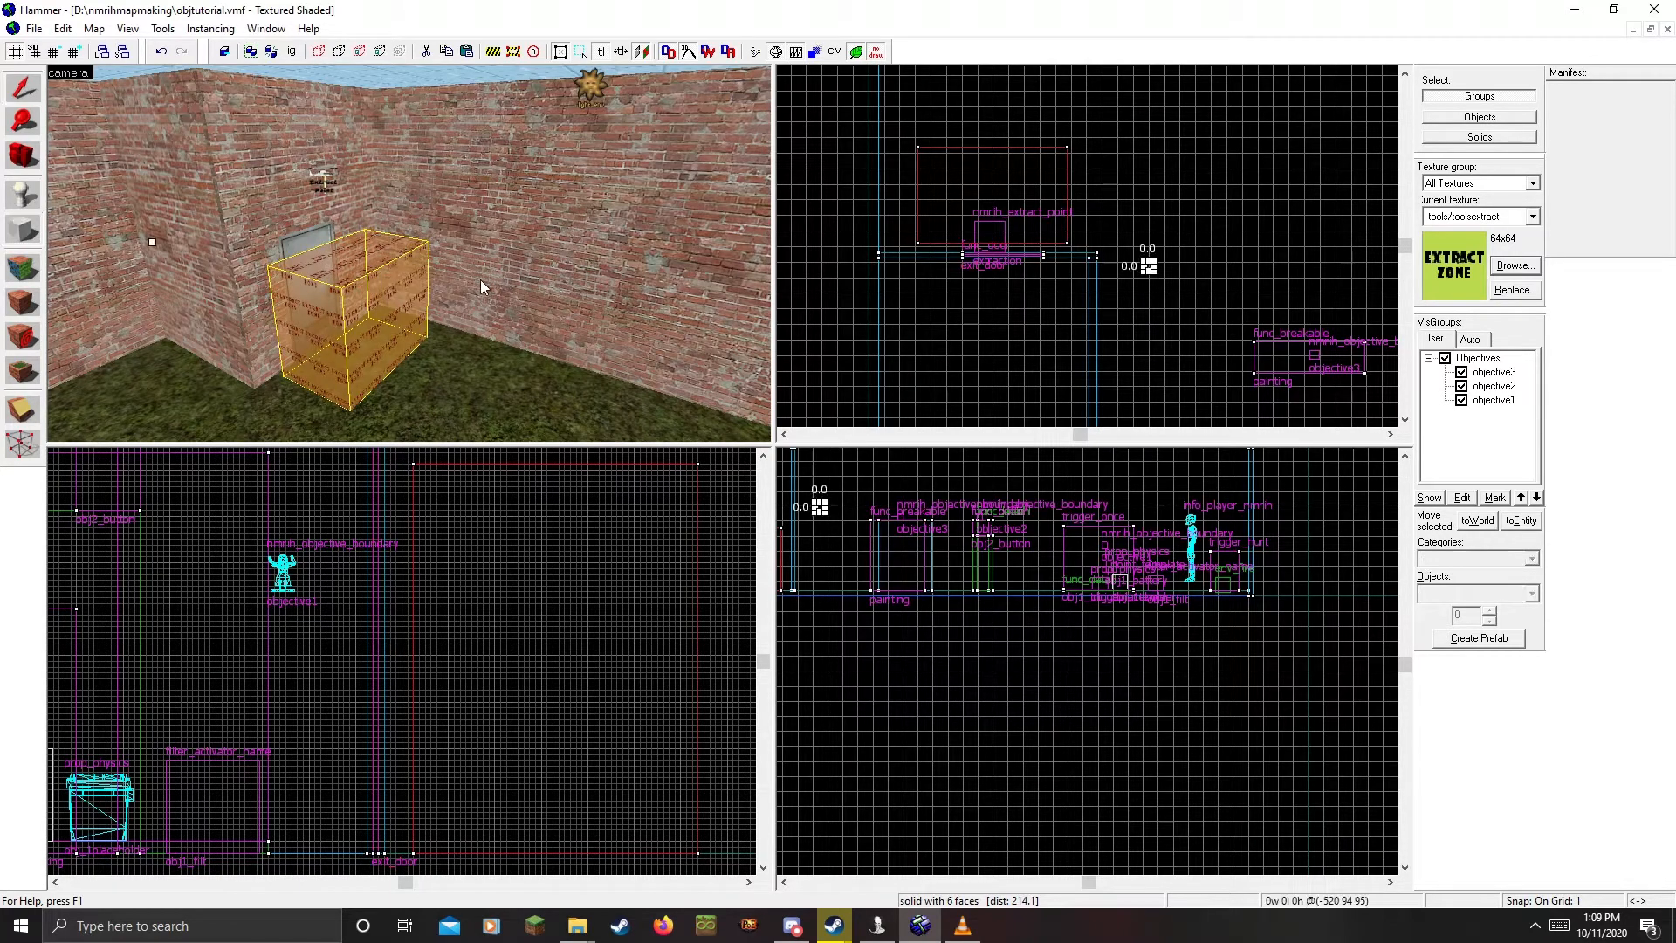
key("ctrl+x")
key("z")
key("w")
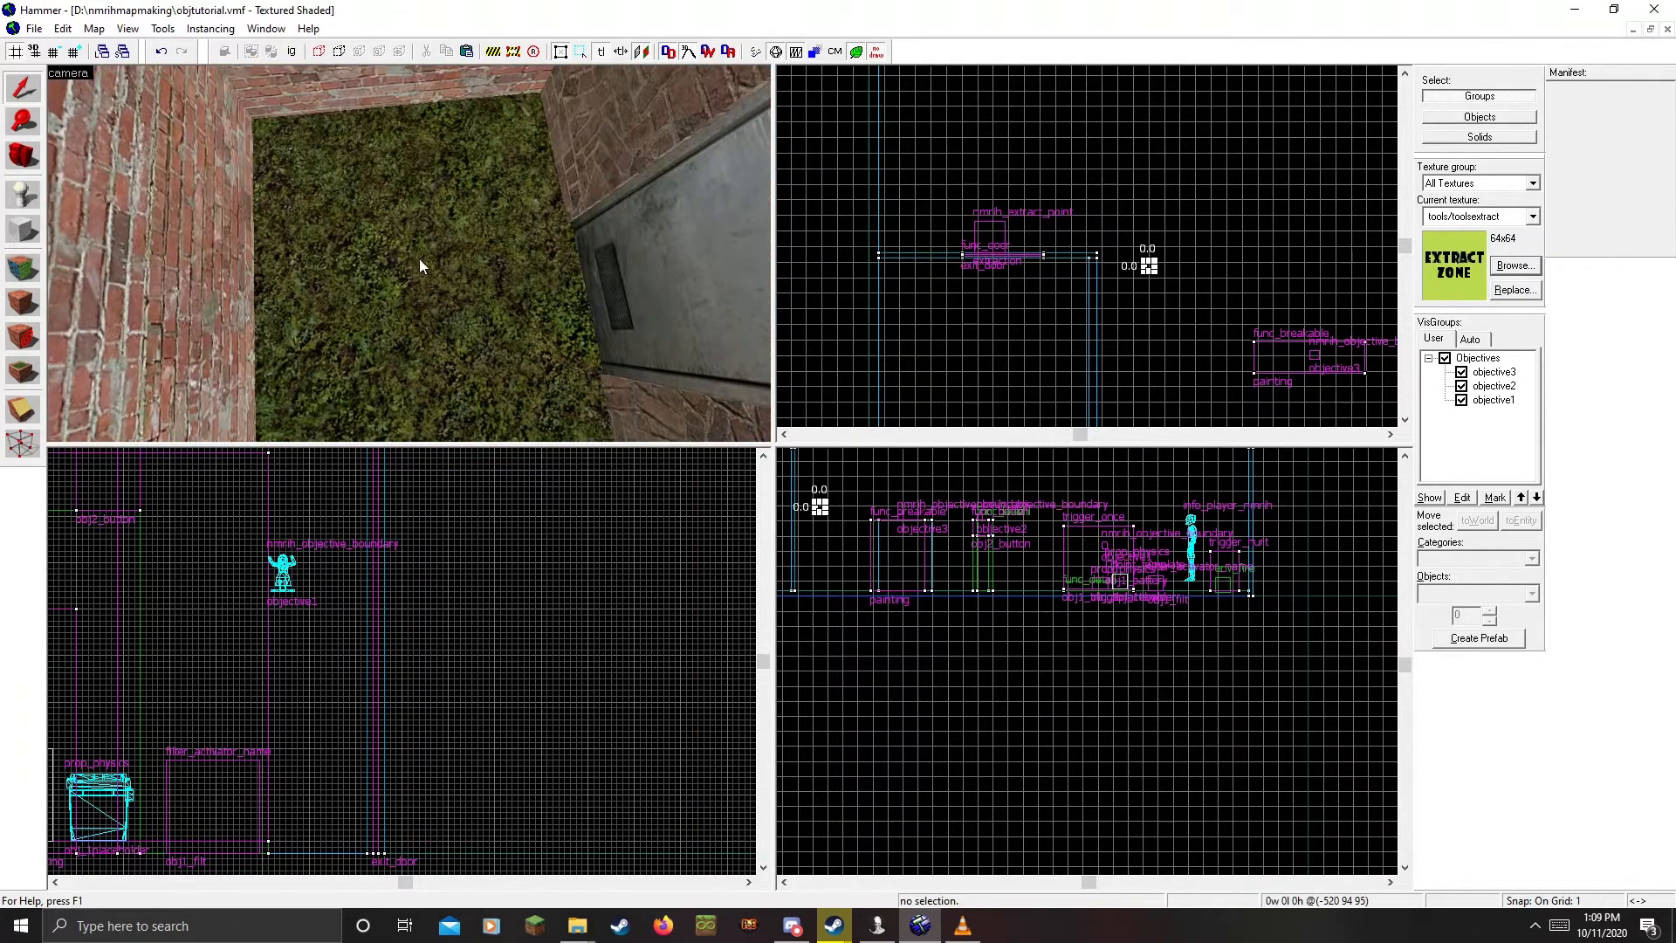
key("ctrl+v")
key("w")
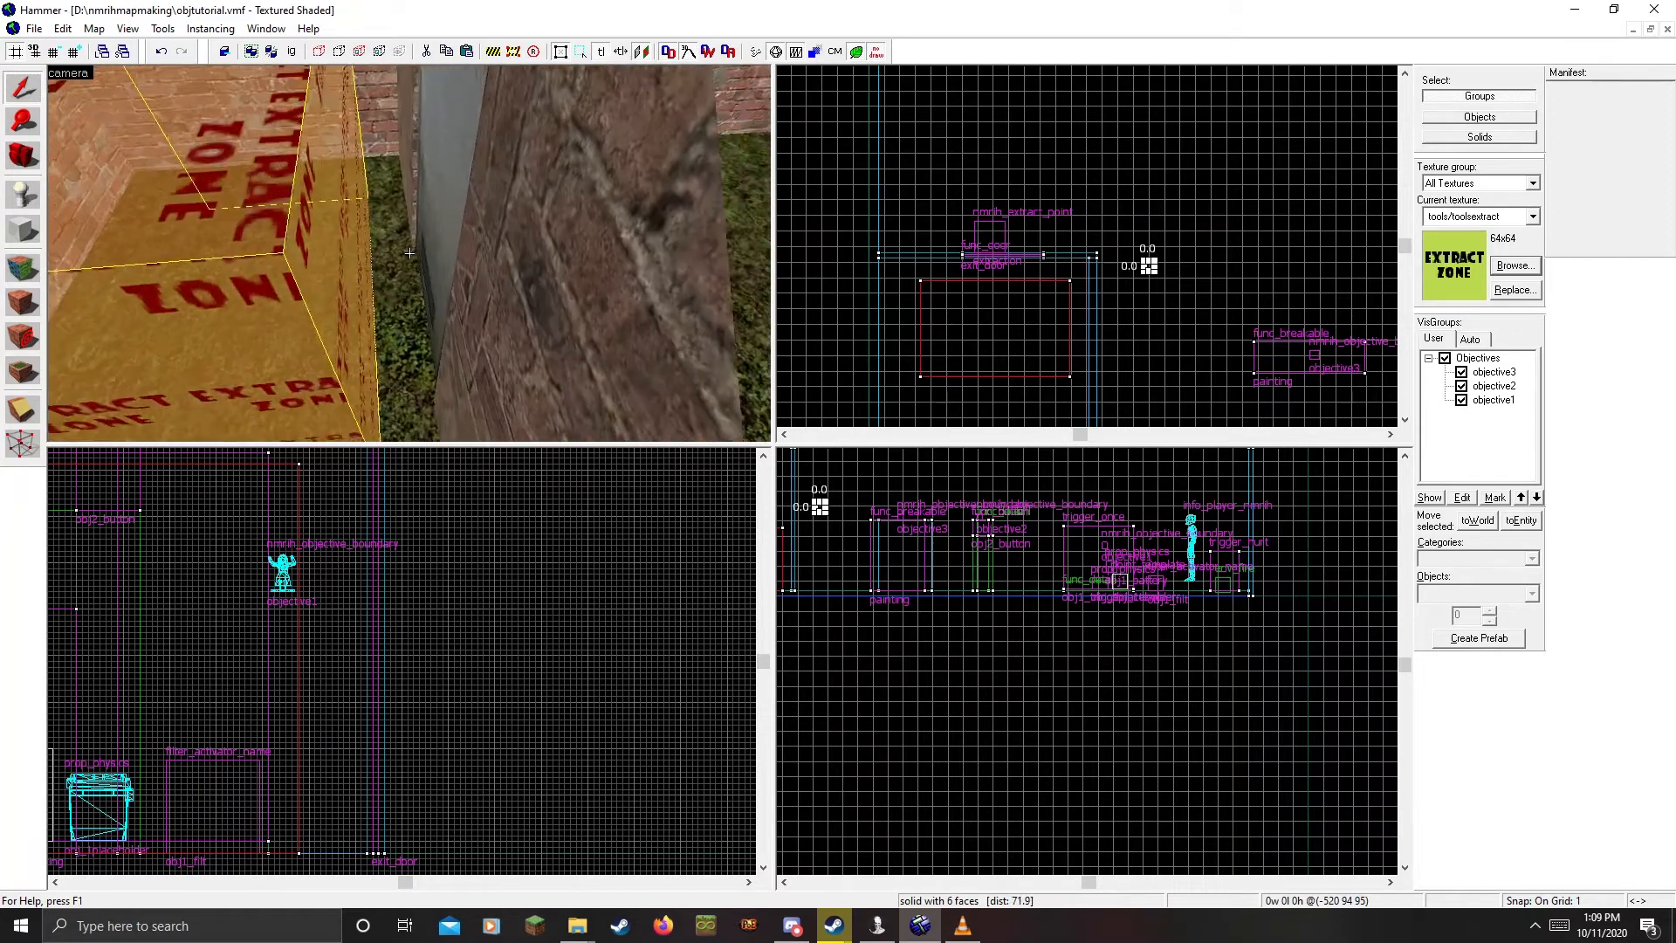
Tie the box to a func_nmrih_extractionzone brush entity
key("alt+Return")
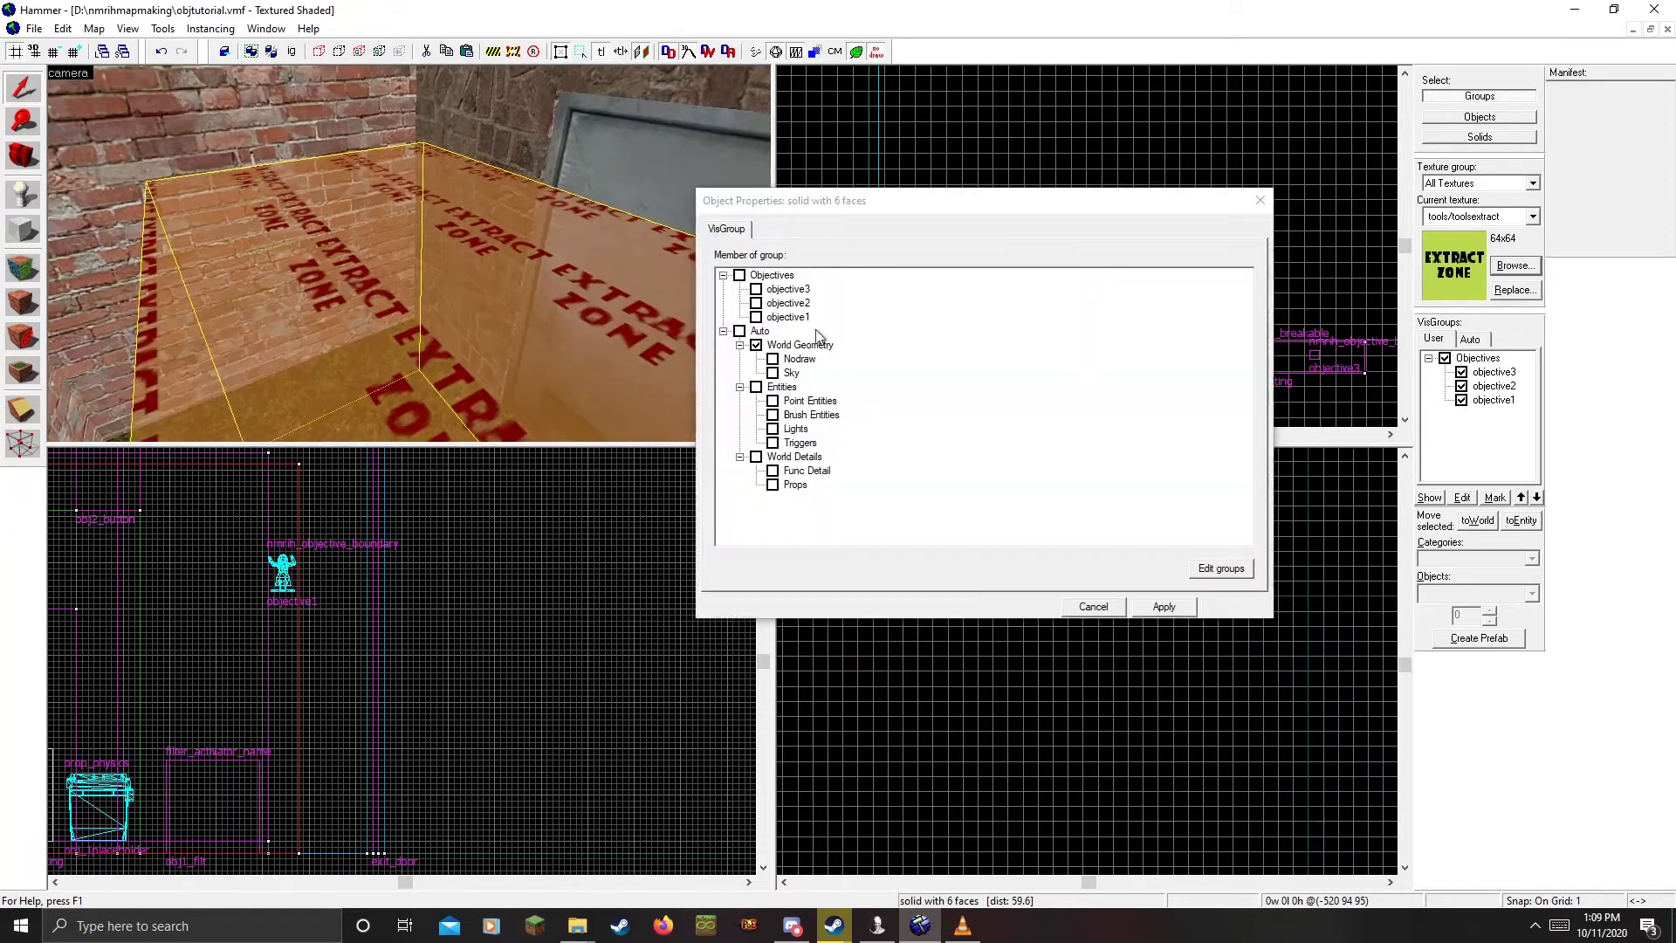
key("ctrl+t")
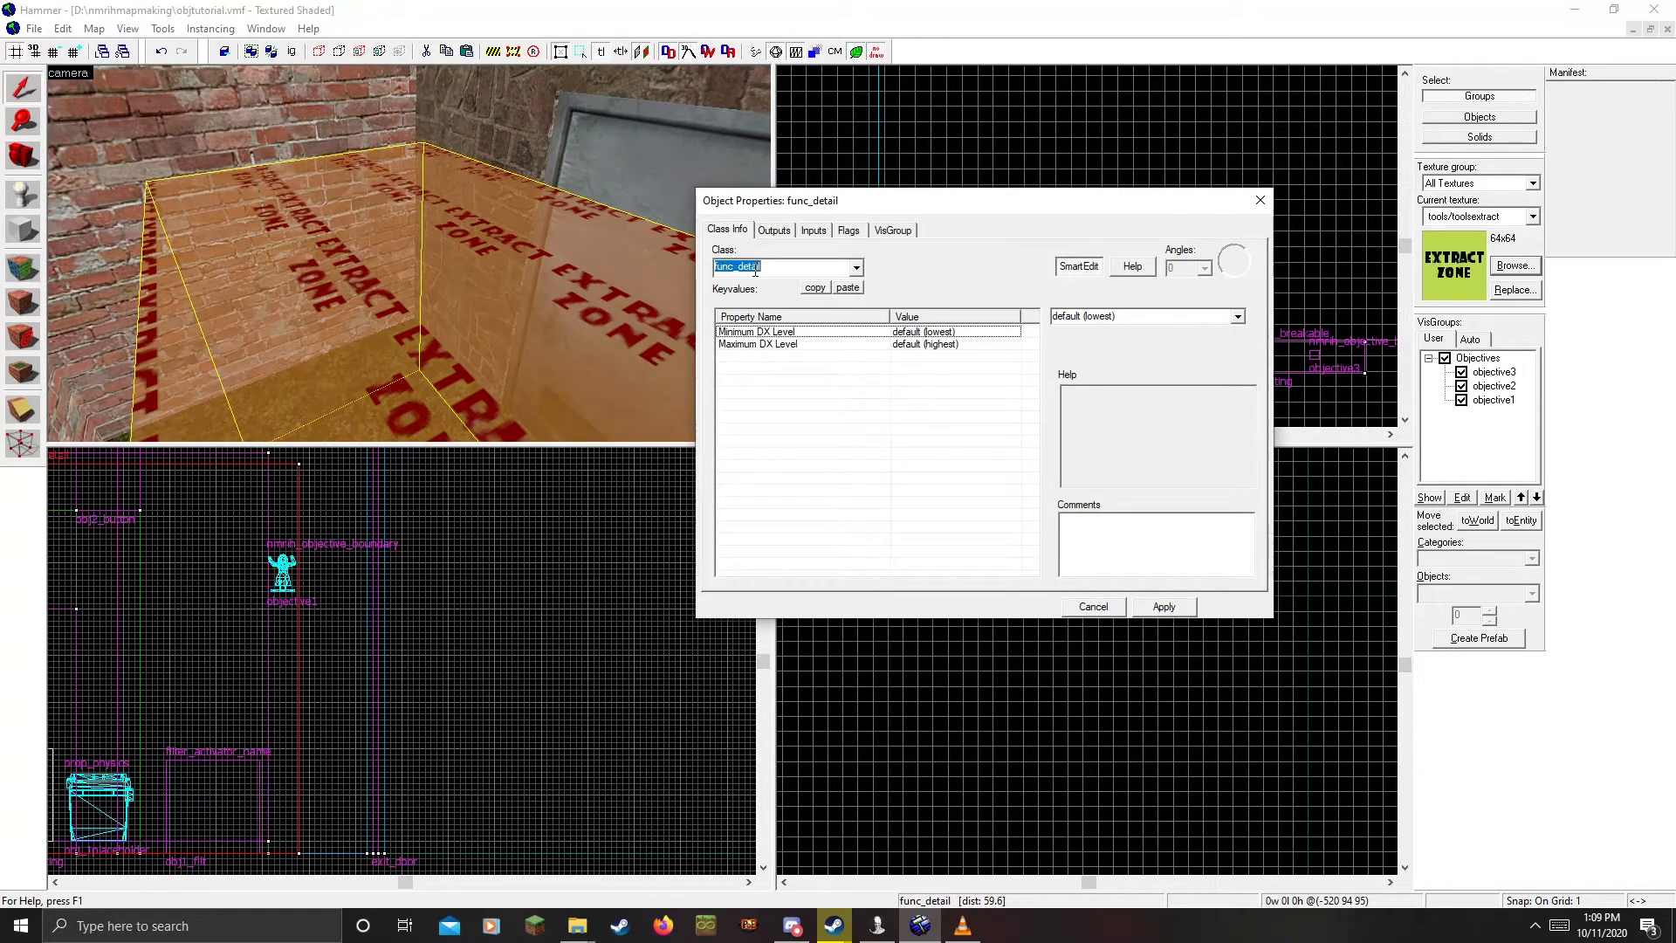
type("nmirh")
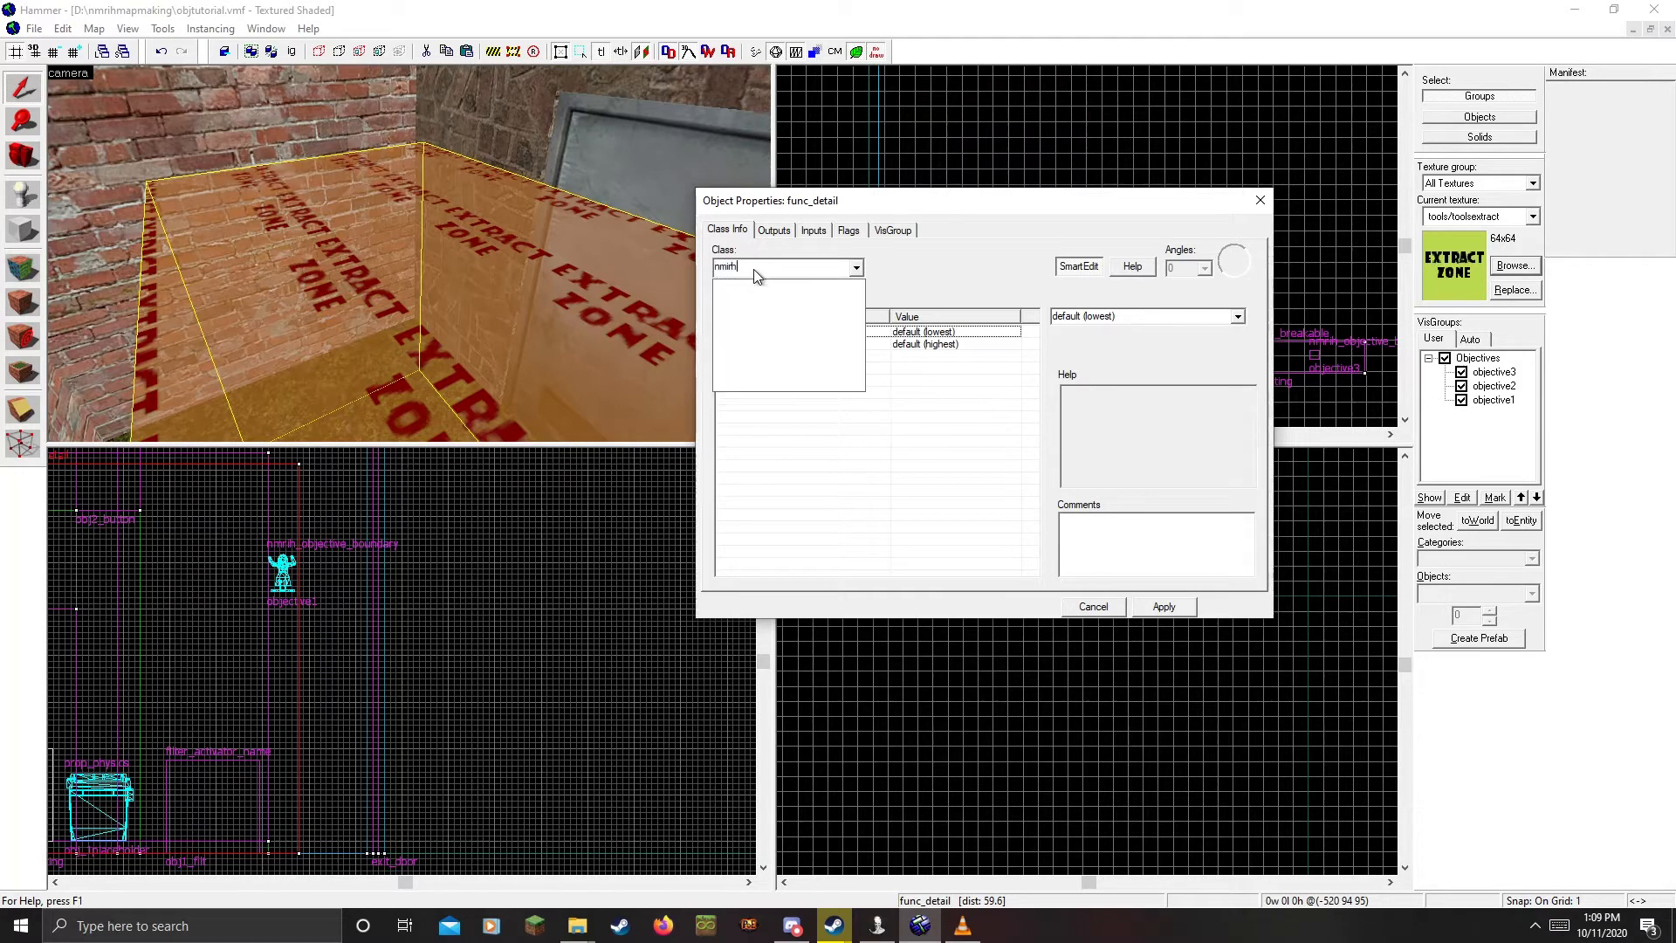
key("BackSpace")
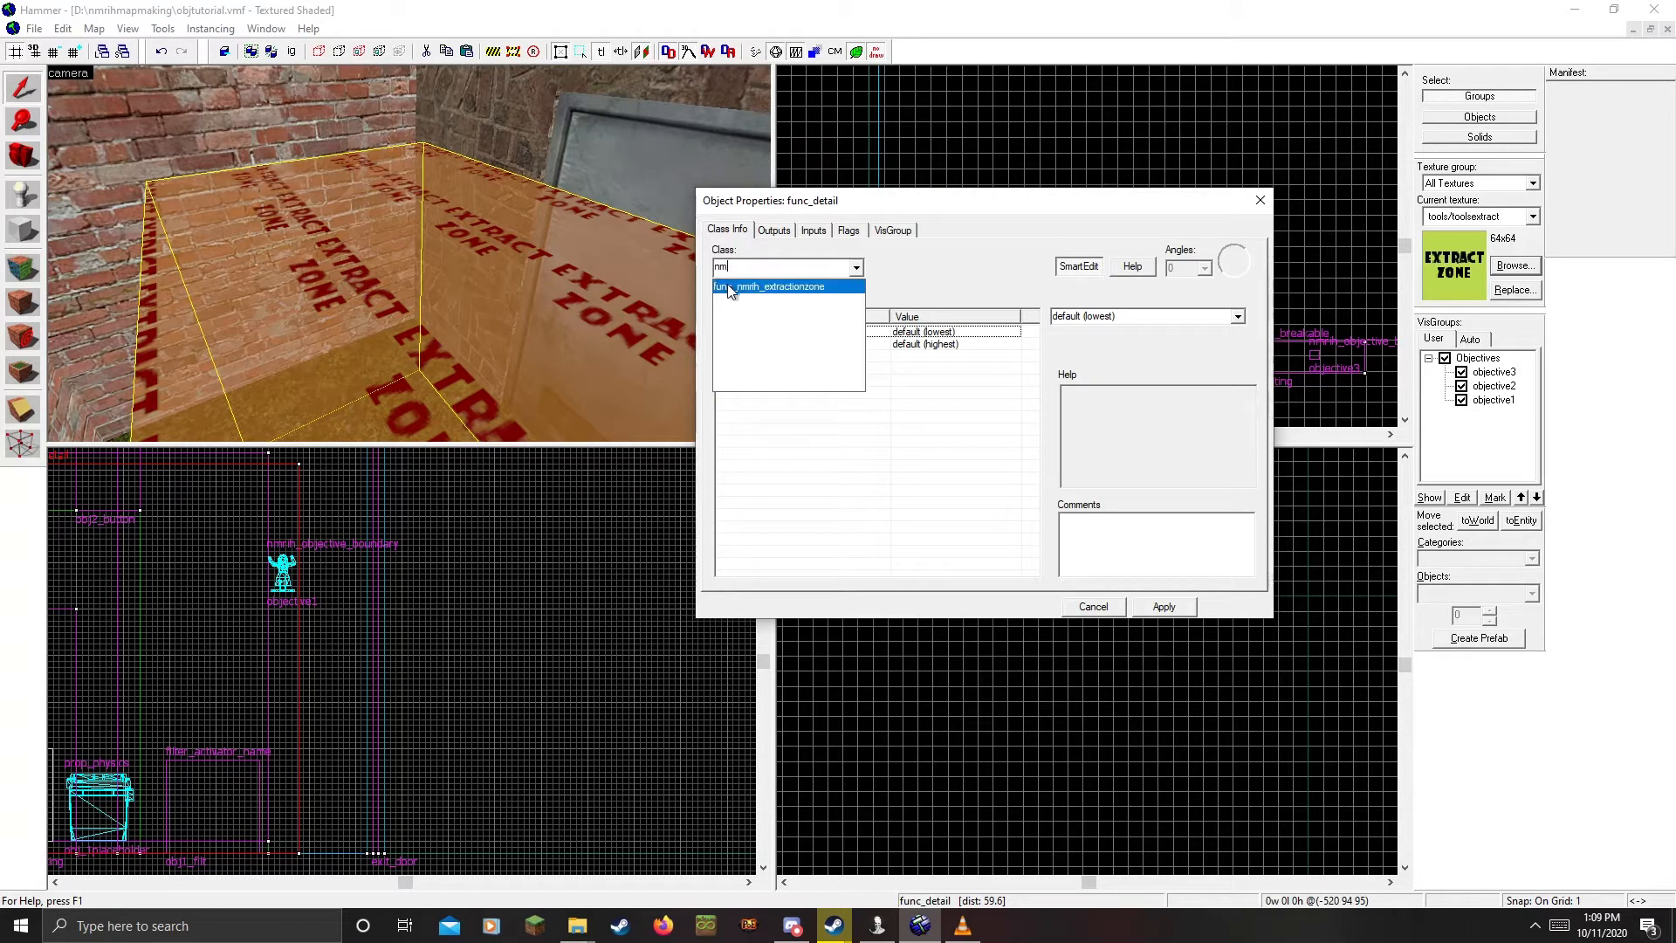
left_click(734, 287)
left_click(1141, 609)
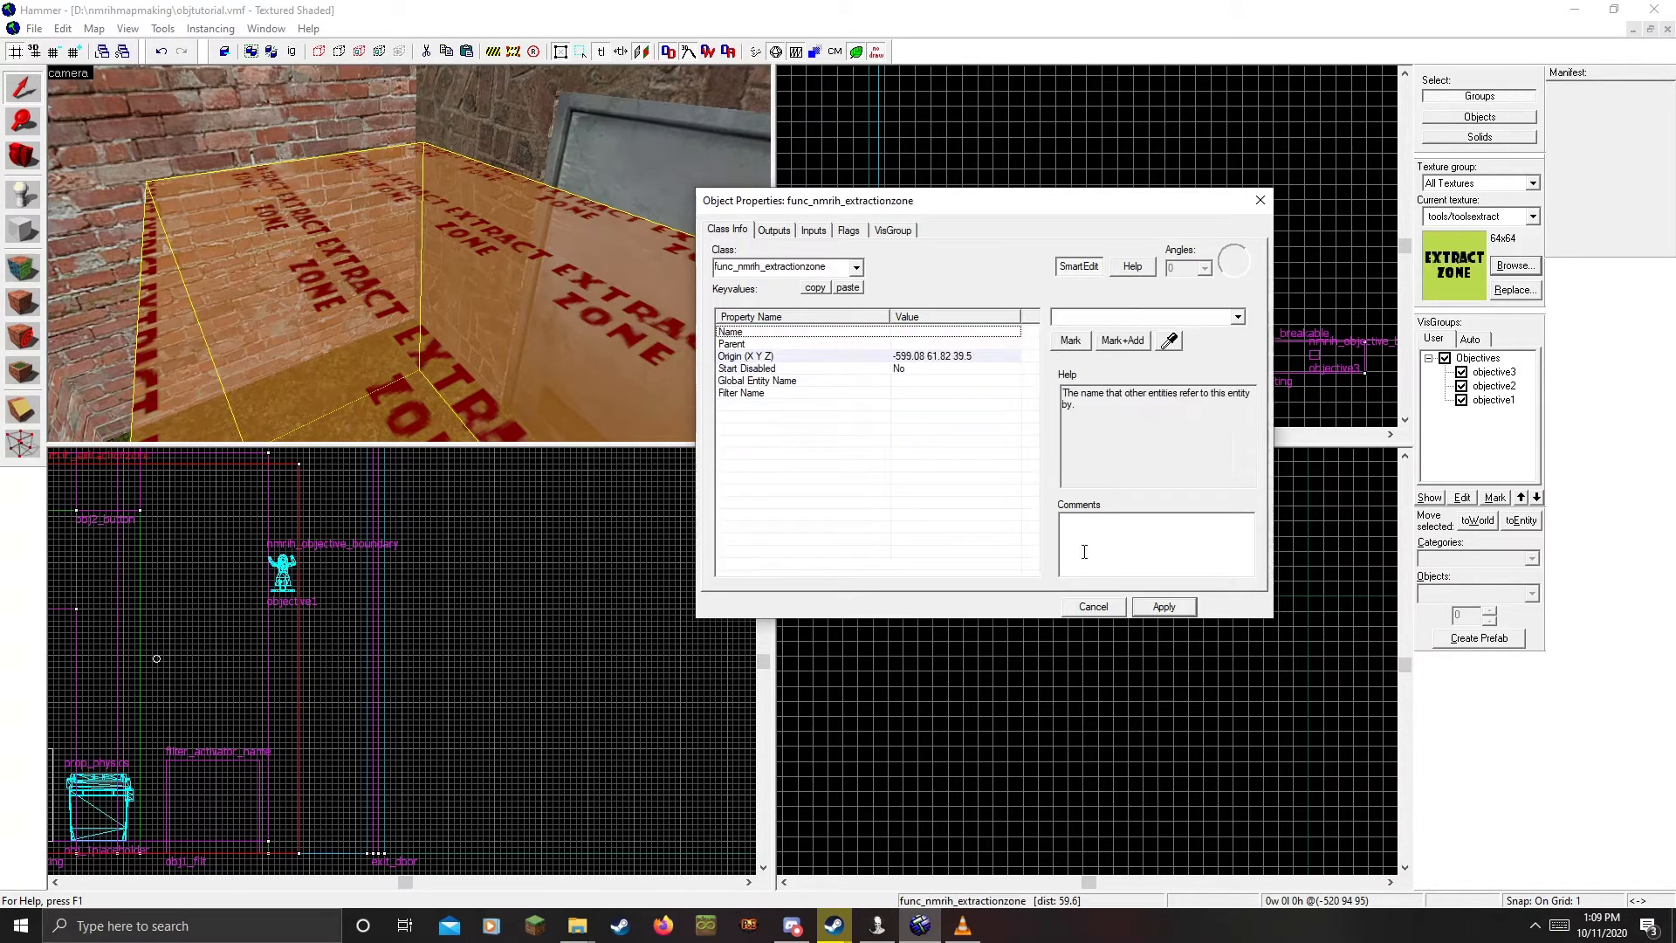
Name the zone 'extractzone', then review its flags, outputs and Start Disabled setting
left_click(926, 333)
type("extrac")
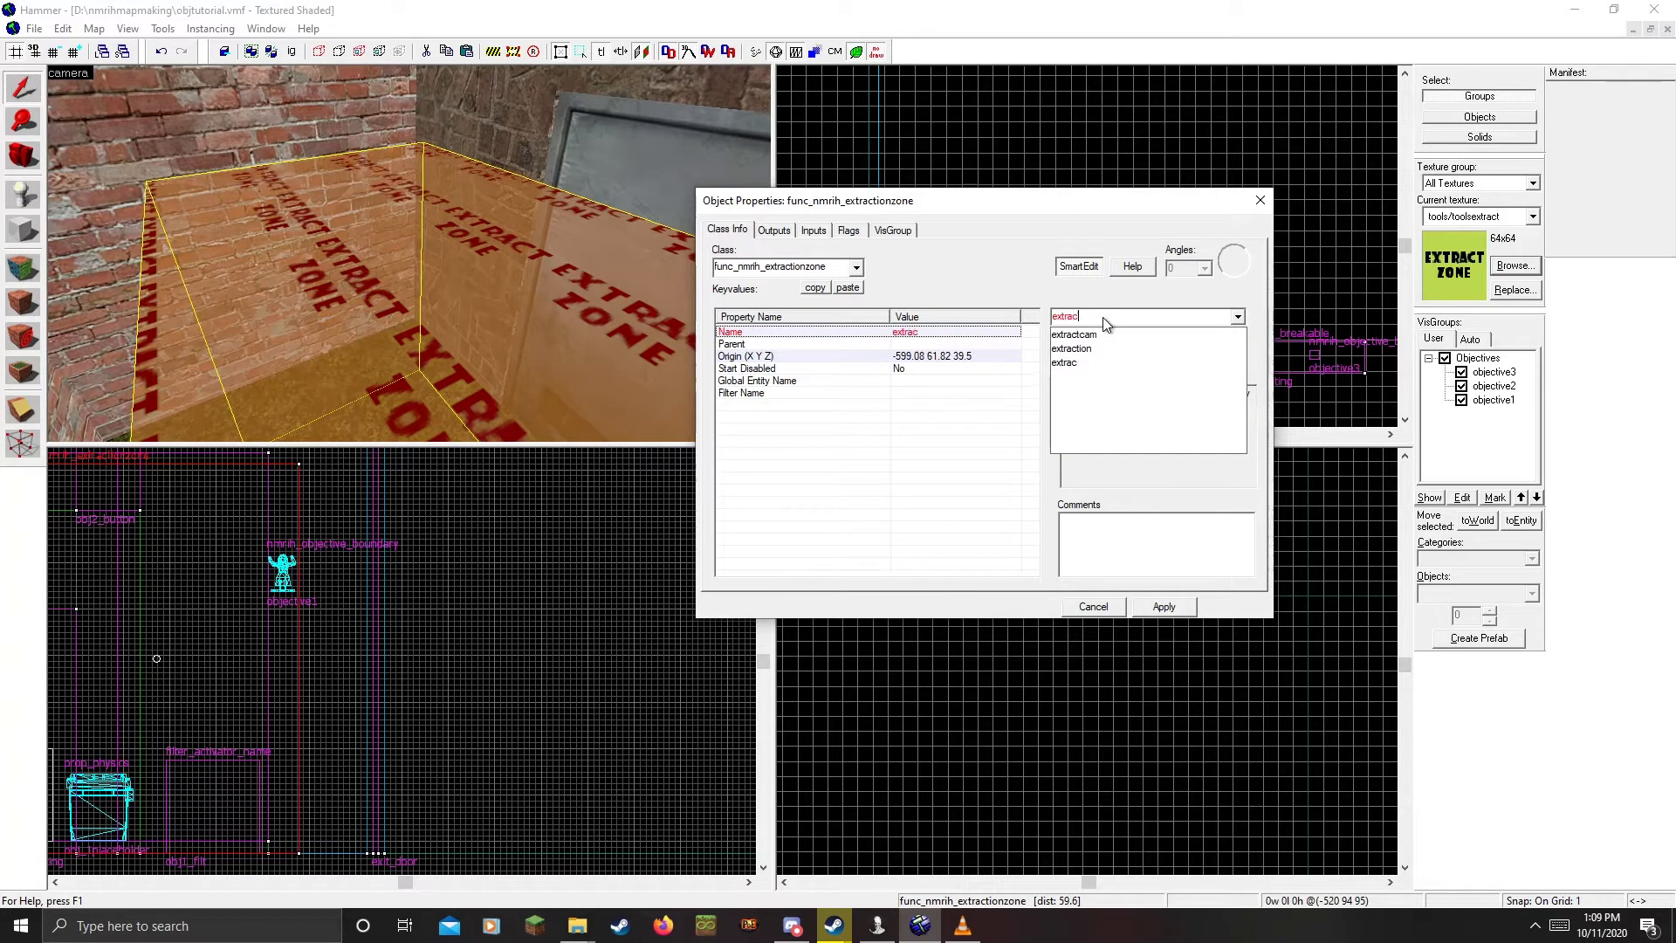
type("tzone")
left_click(1161, 607)
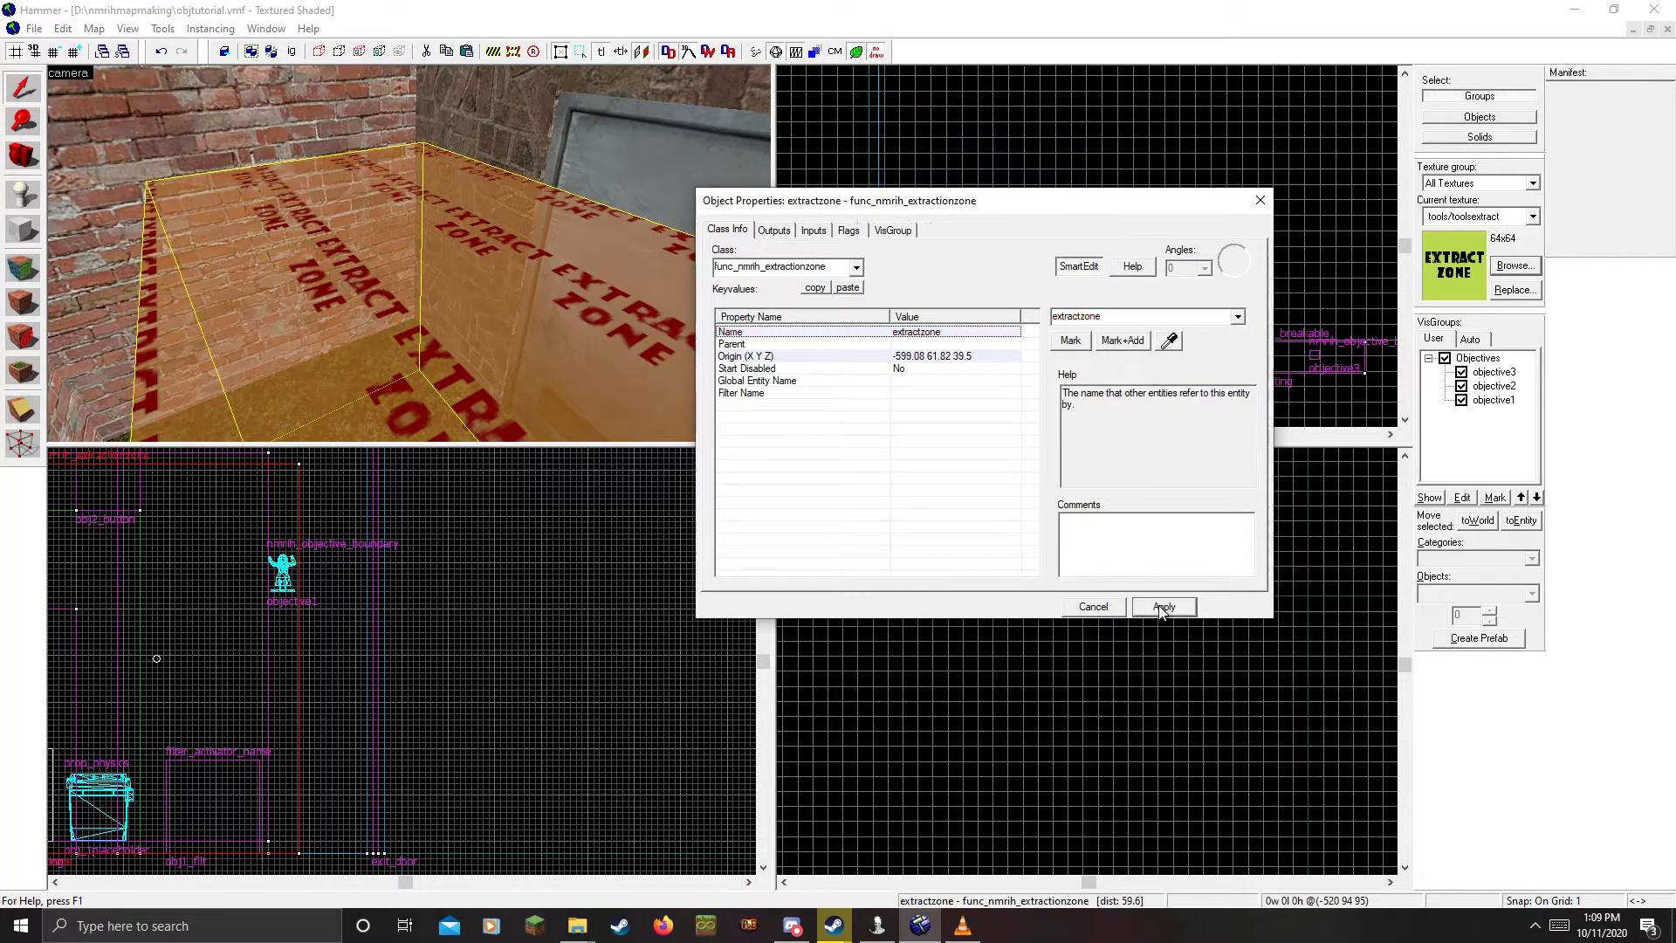
left_click(847, 230)
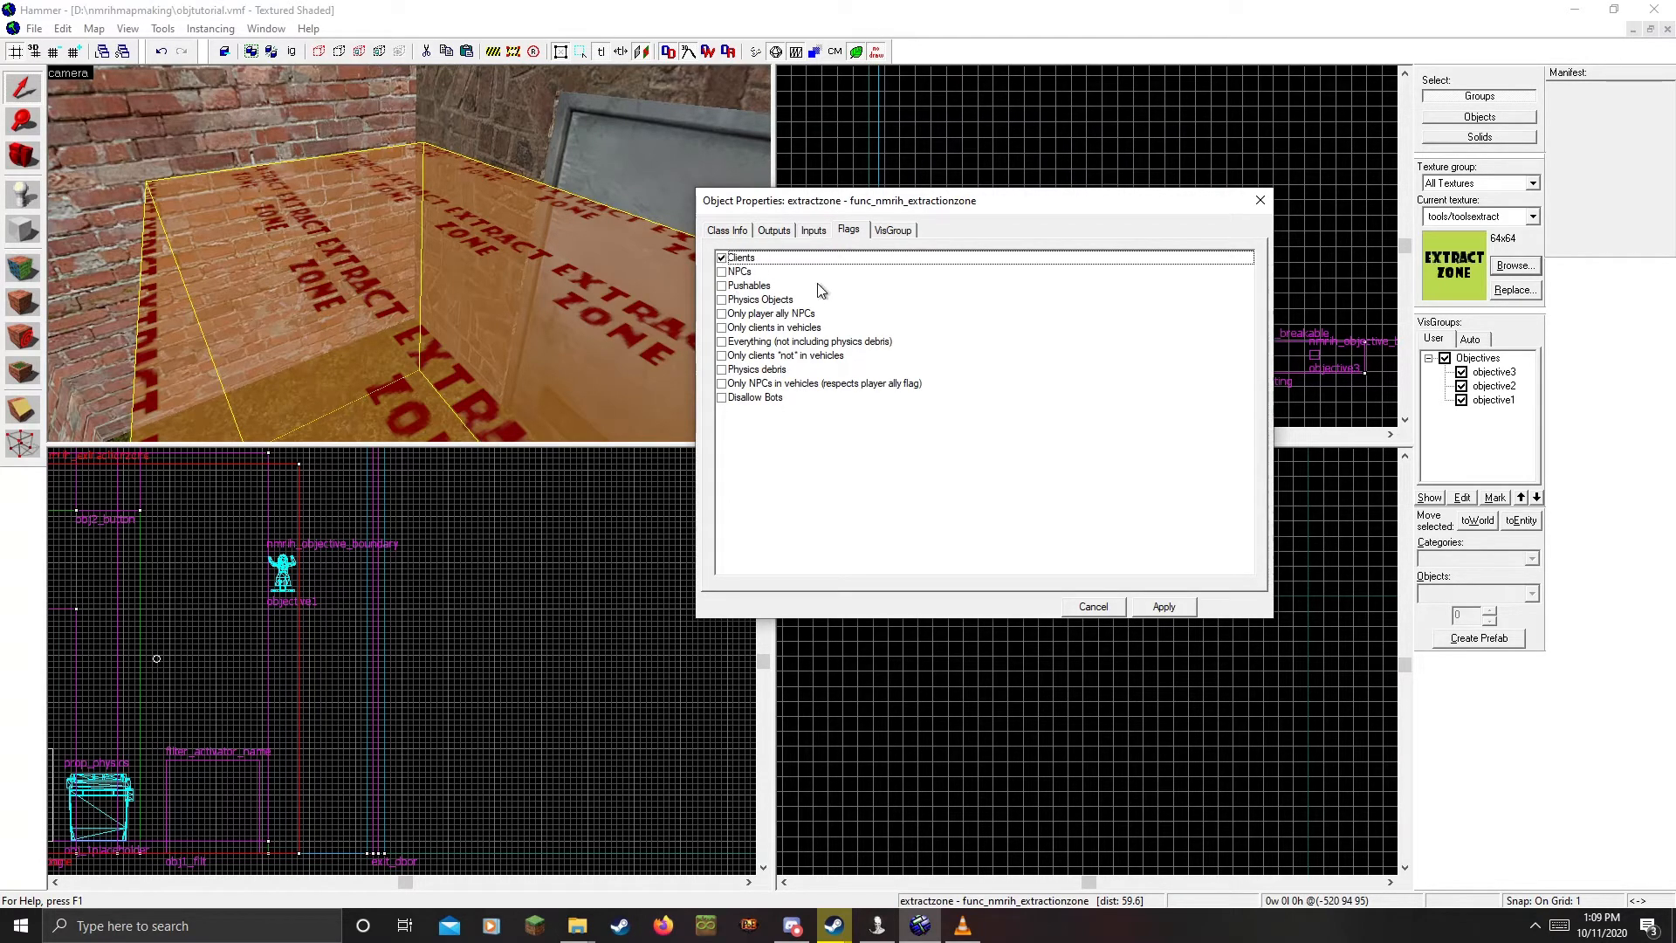
left_click(772, 230)
left_click(733, 231)
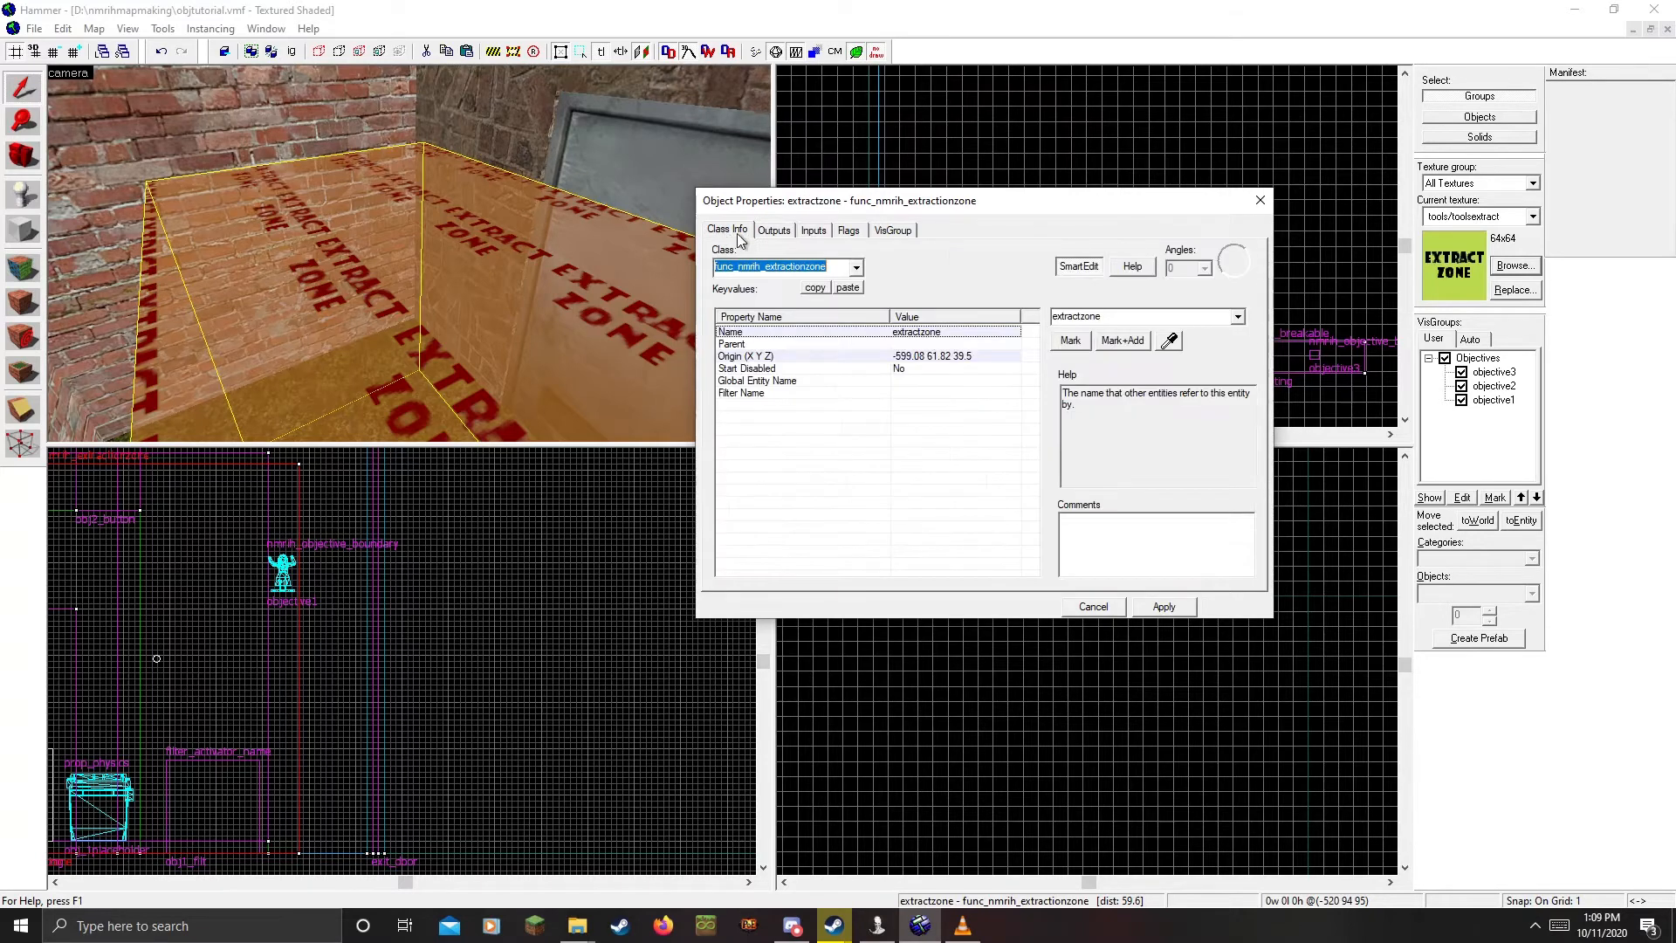
left_click(908, 369)
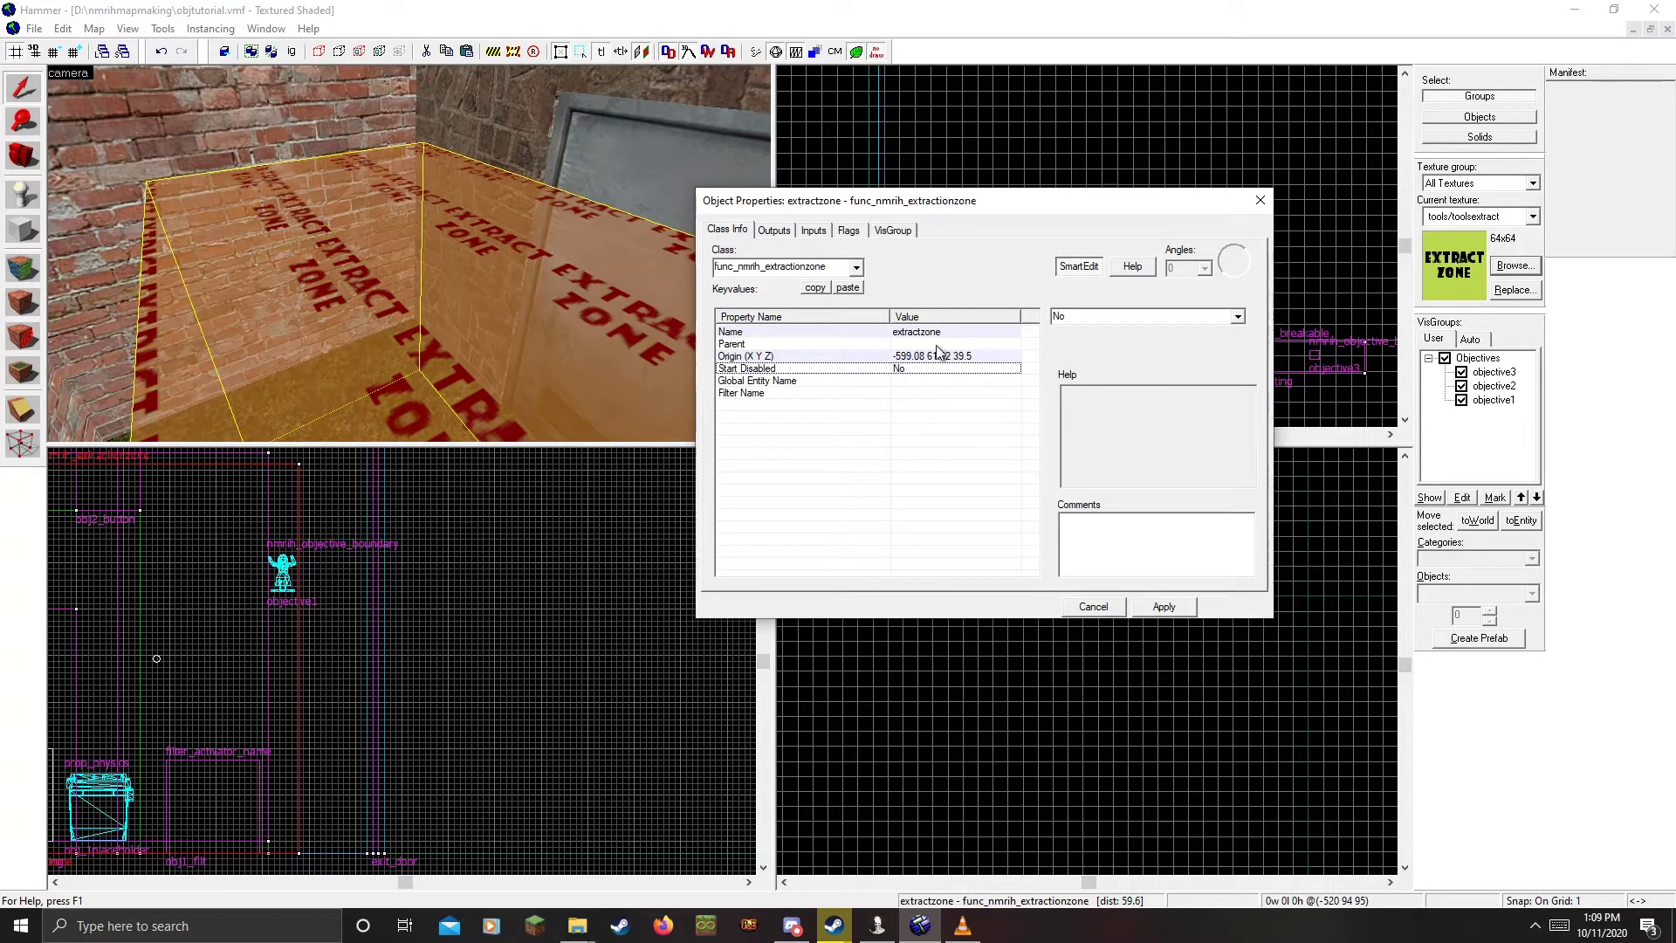
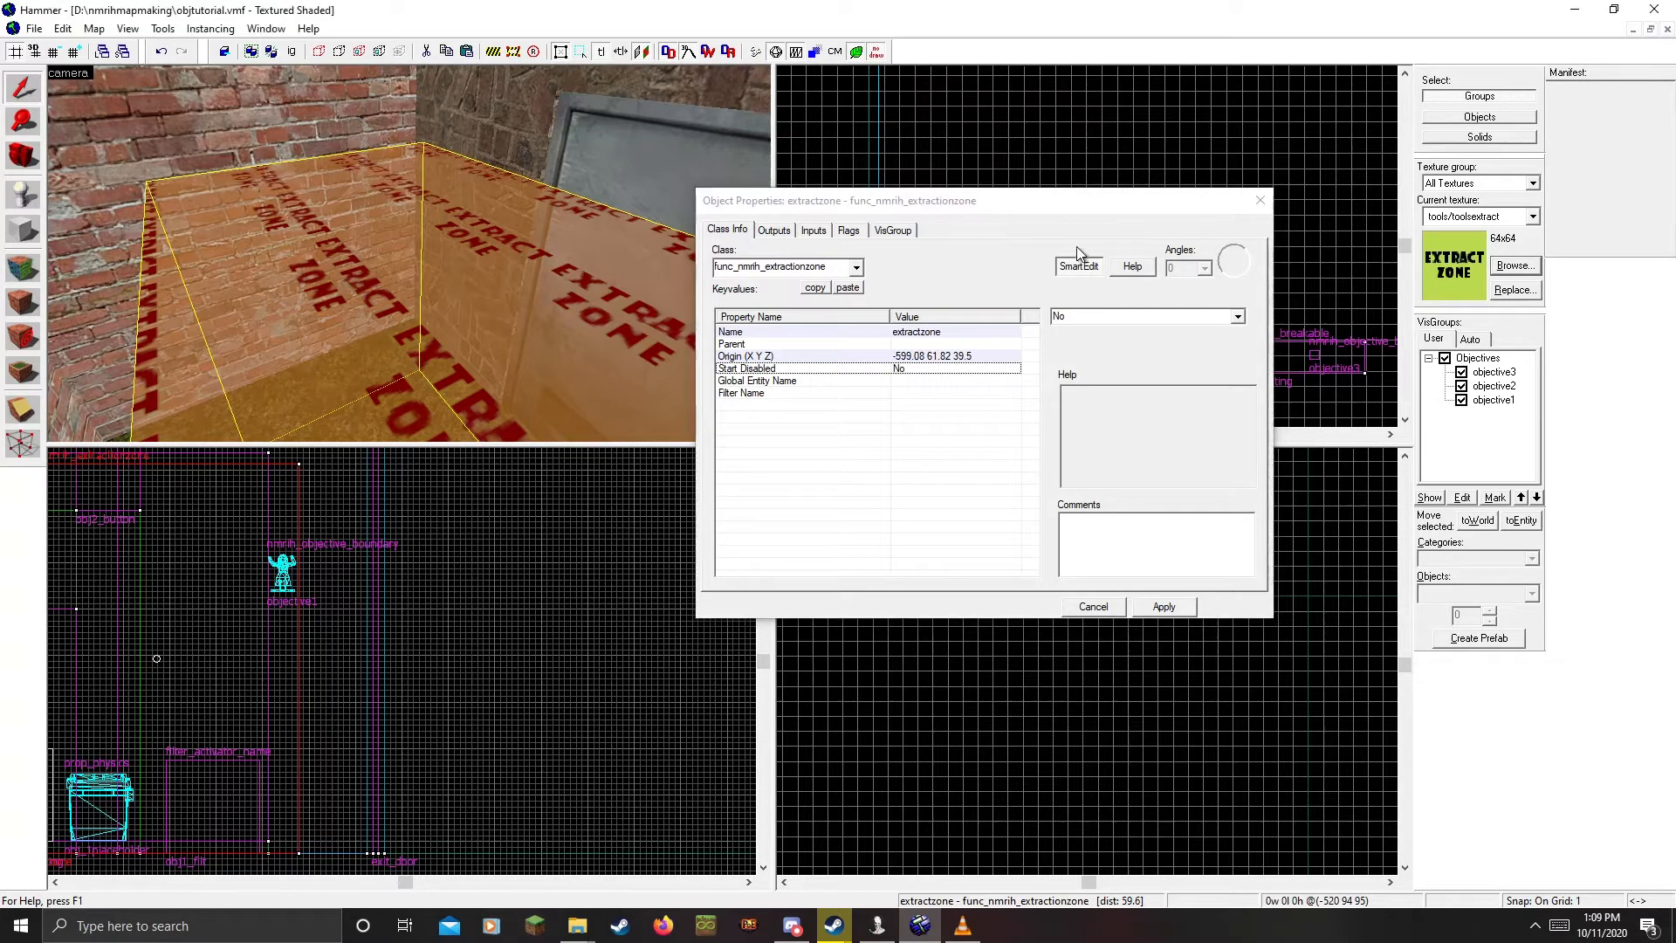
Close the extractzone properties and turn the 3D view toward the extraction point
left_click(1260, 203)
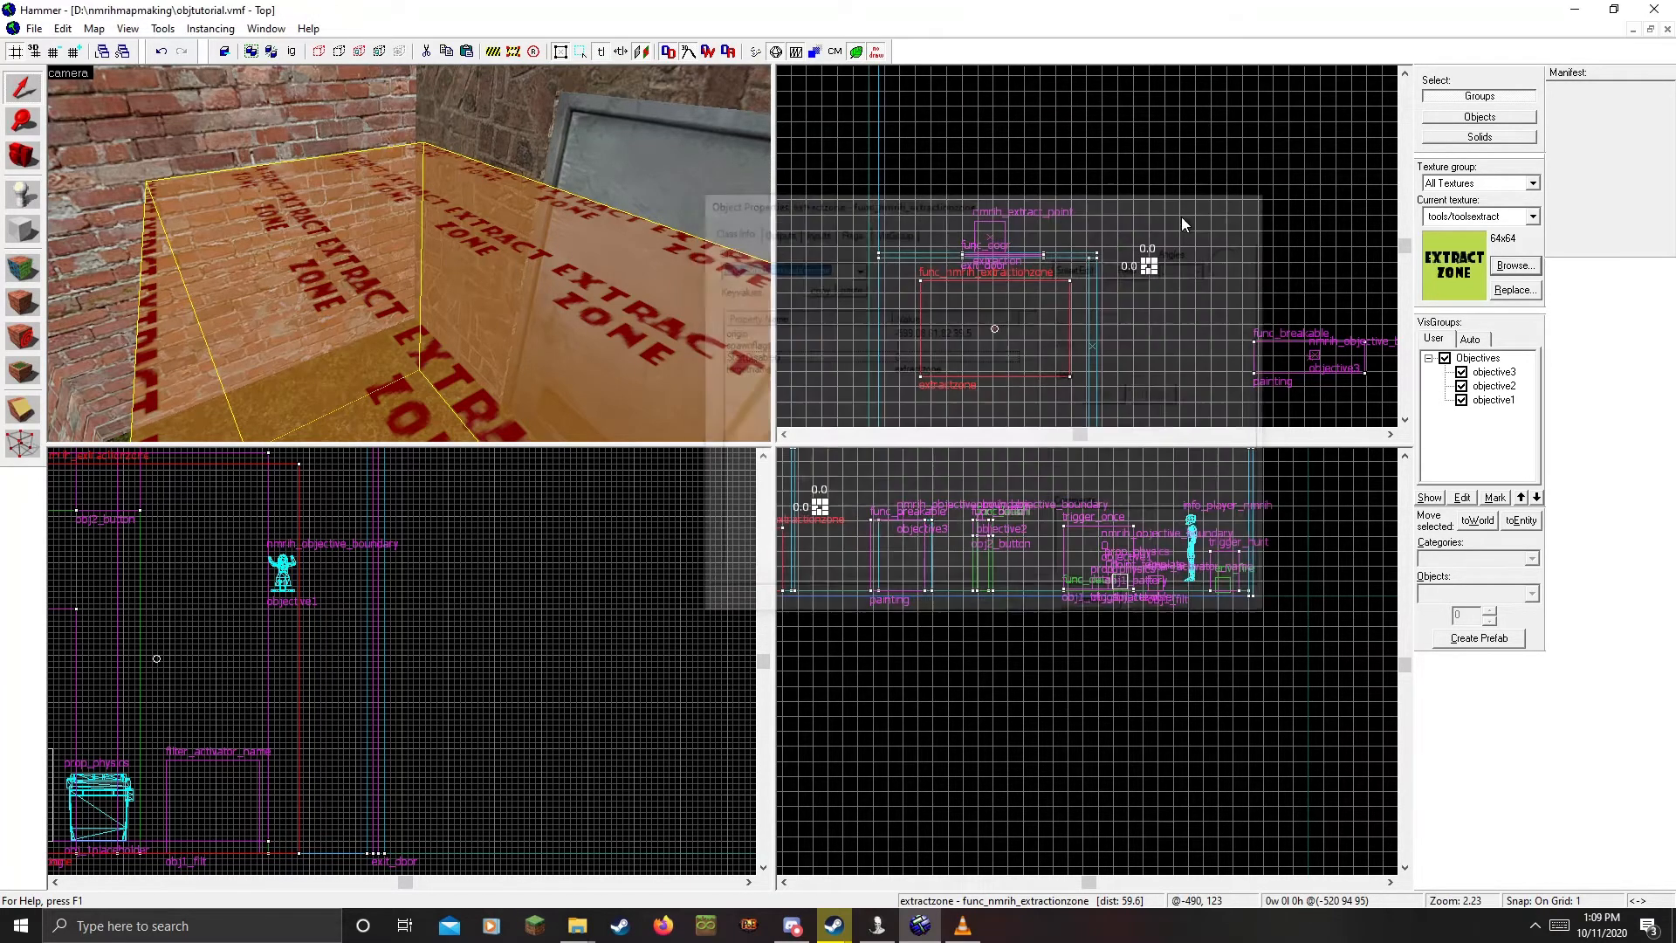
double_click(524, 238)
left_click(1259, 201)
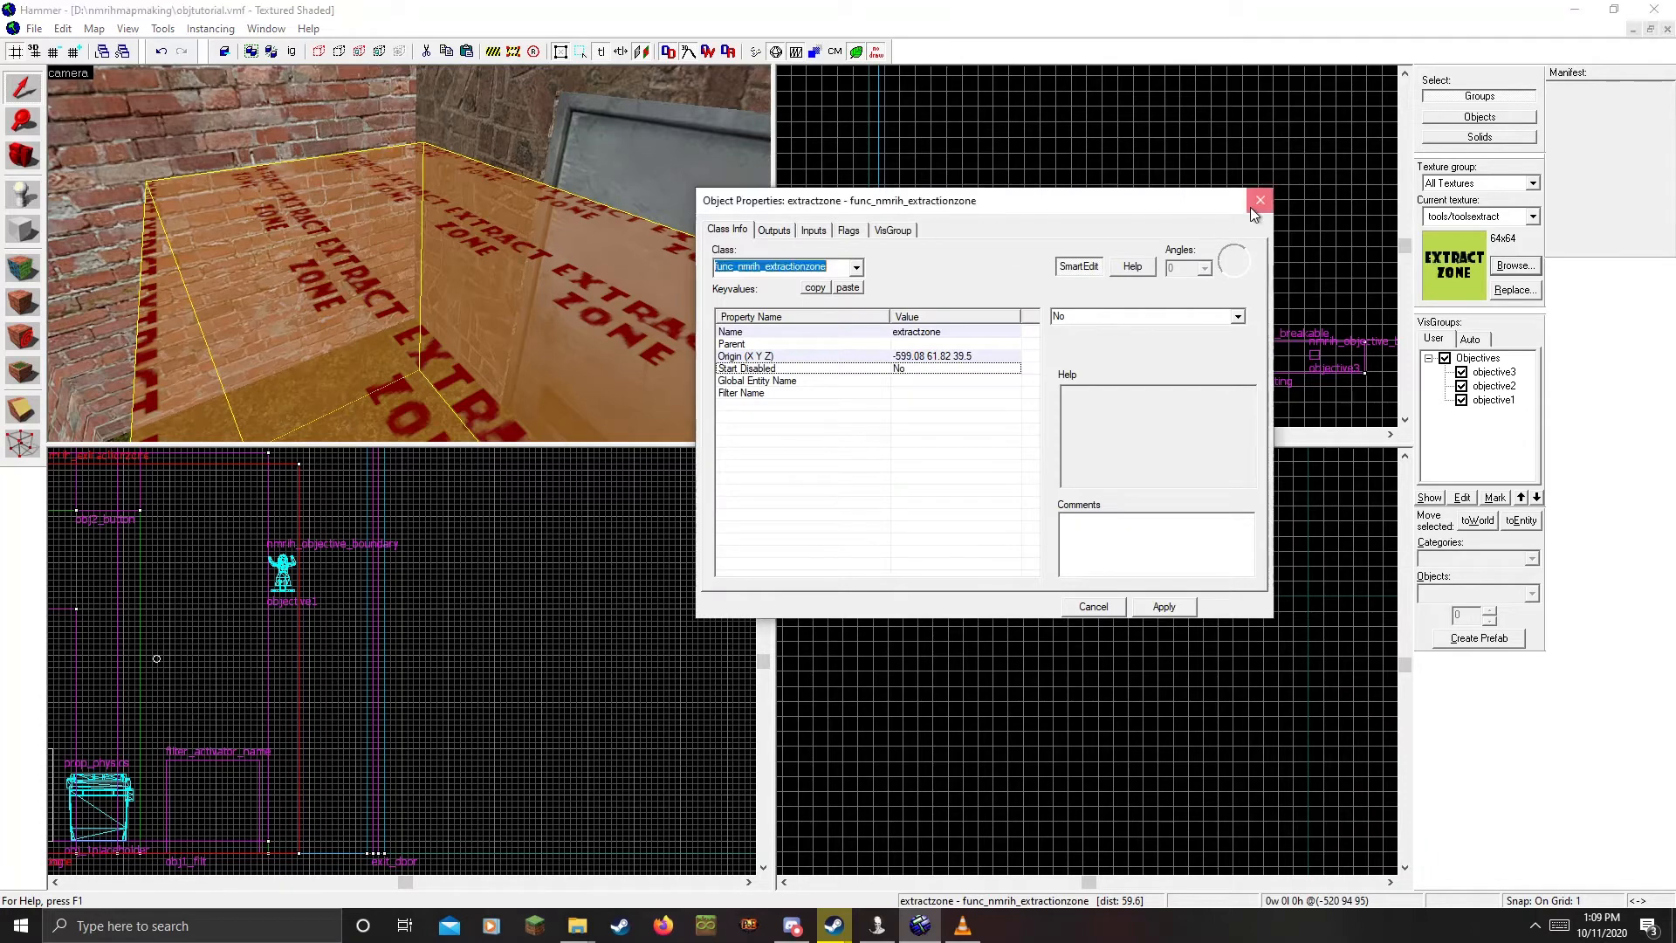
key("z")
key("z")
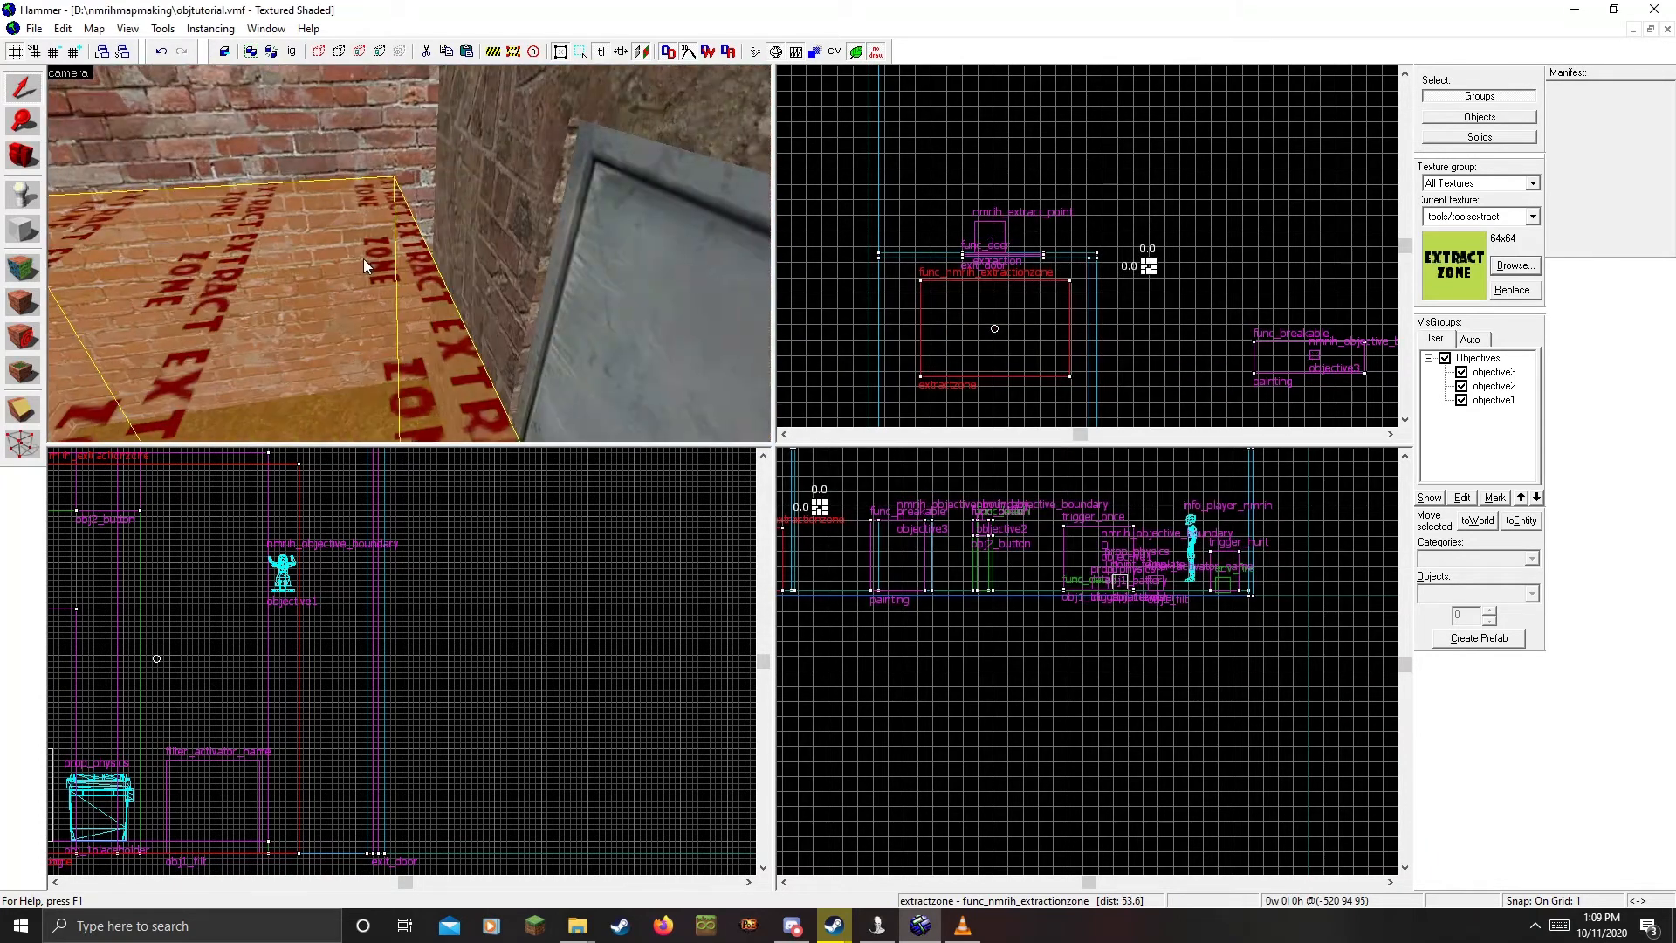
double_click(308, 254)
key("z")
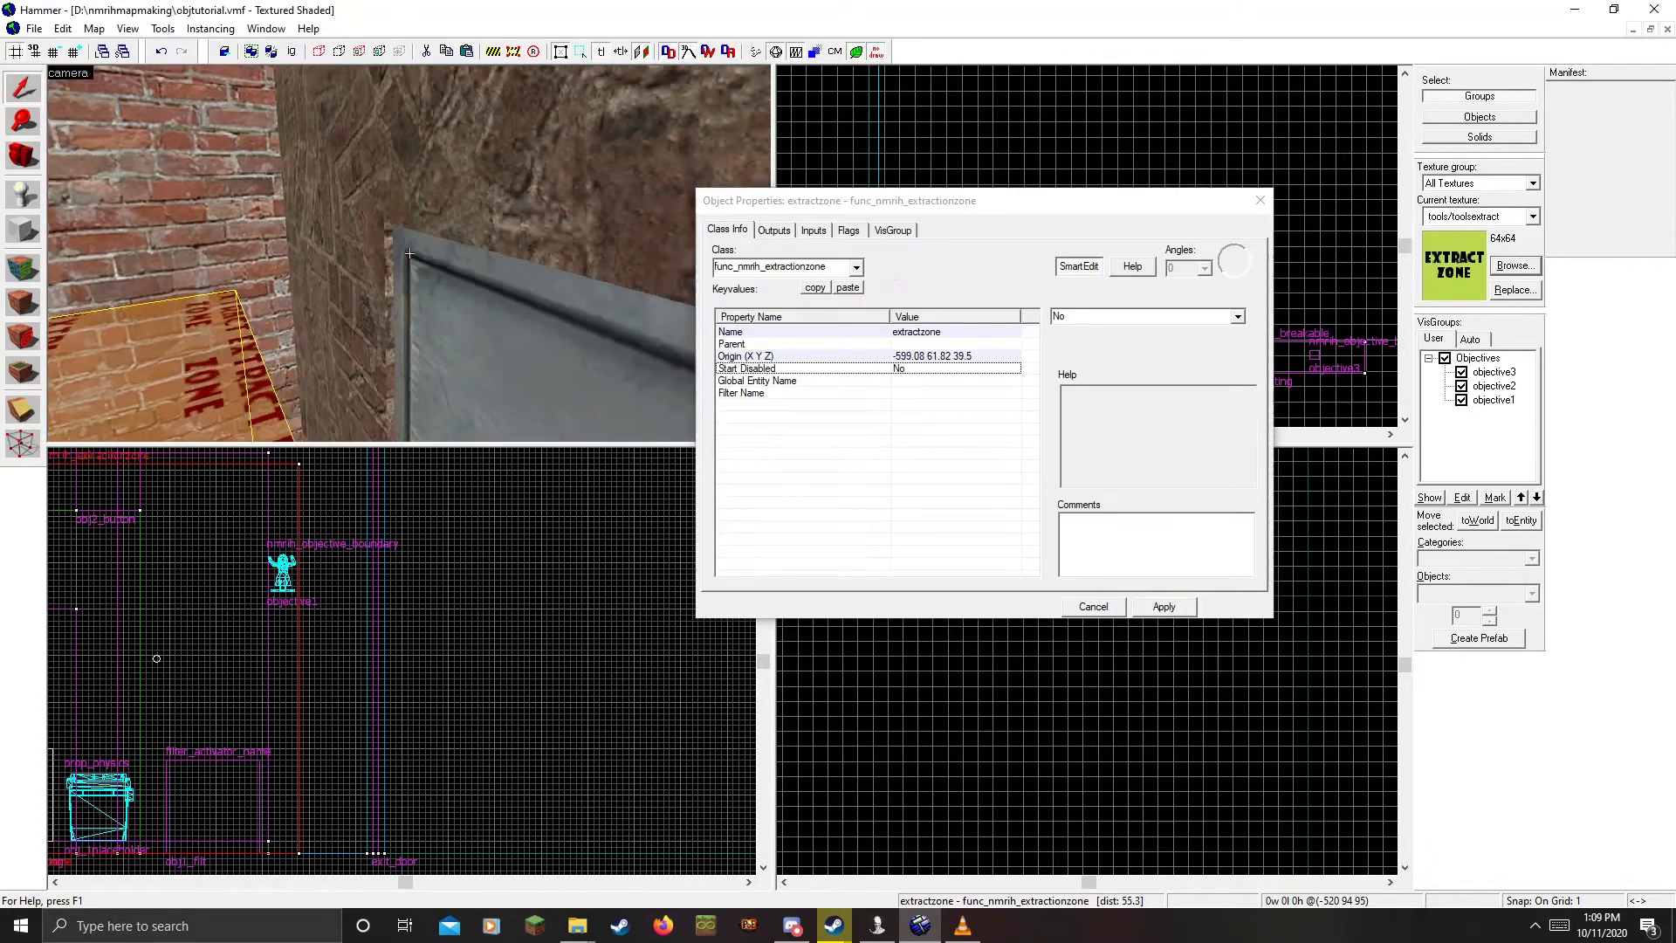
key("z")
Set the extraction point's Extraction Zone to extractzone with the eyedropper and apply
left_click(403, 155)
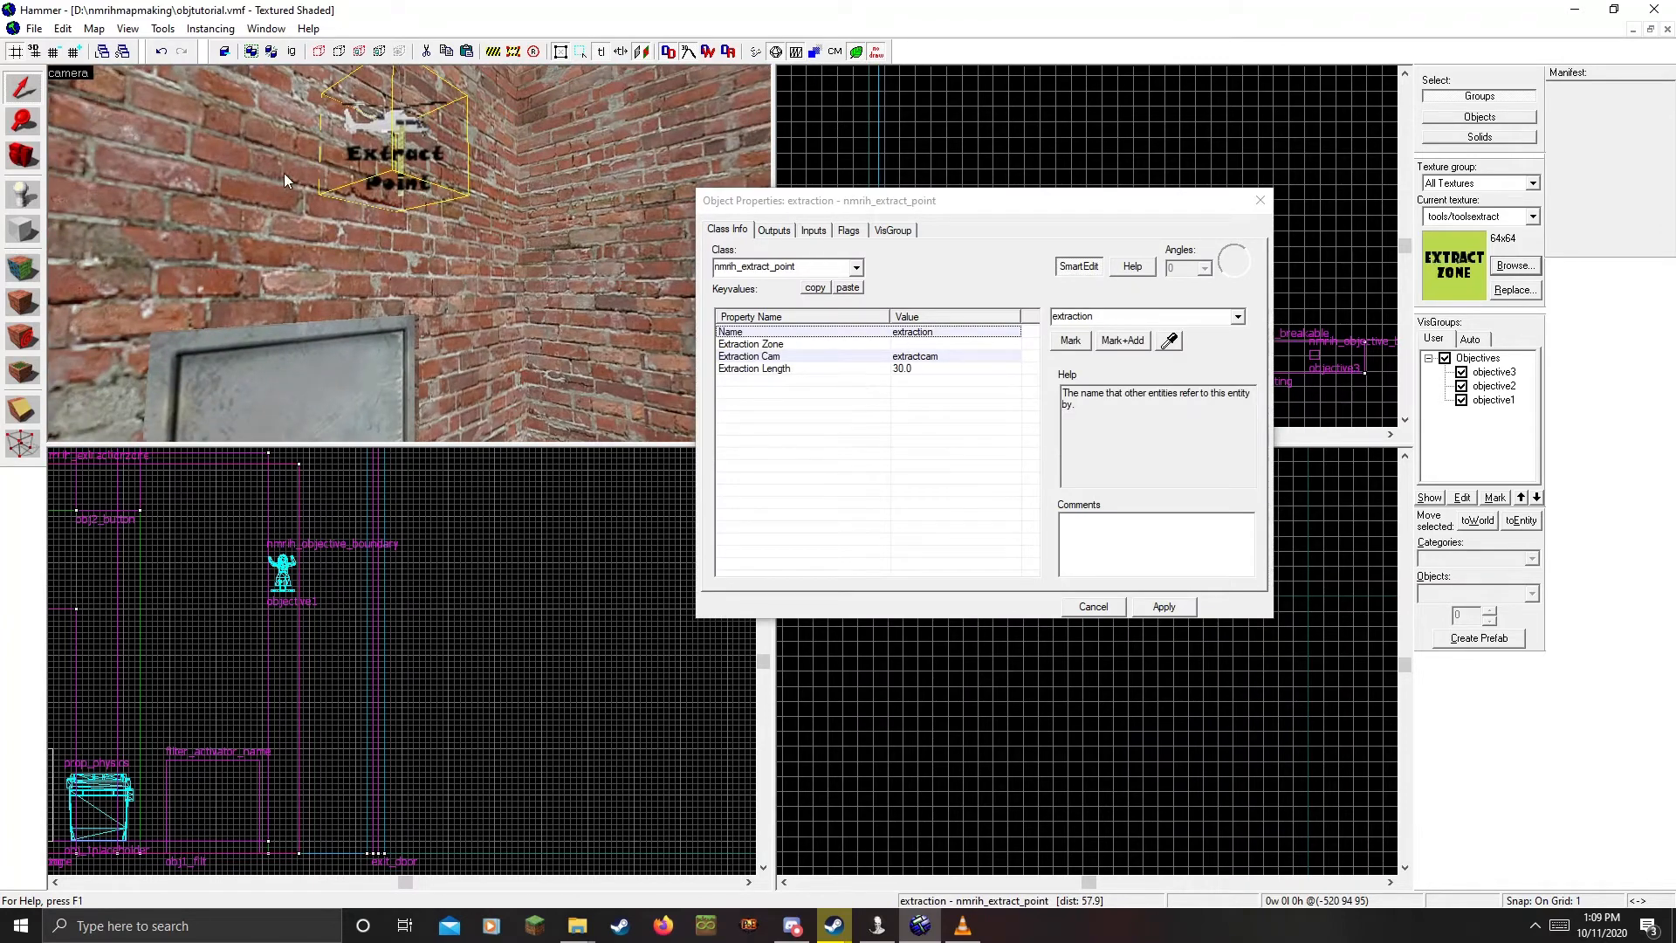
left_click(931, 345)
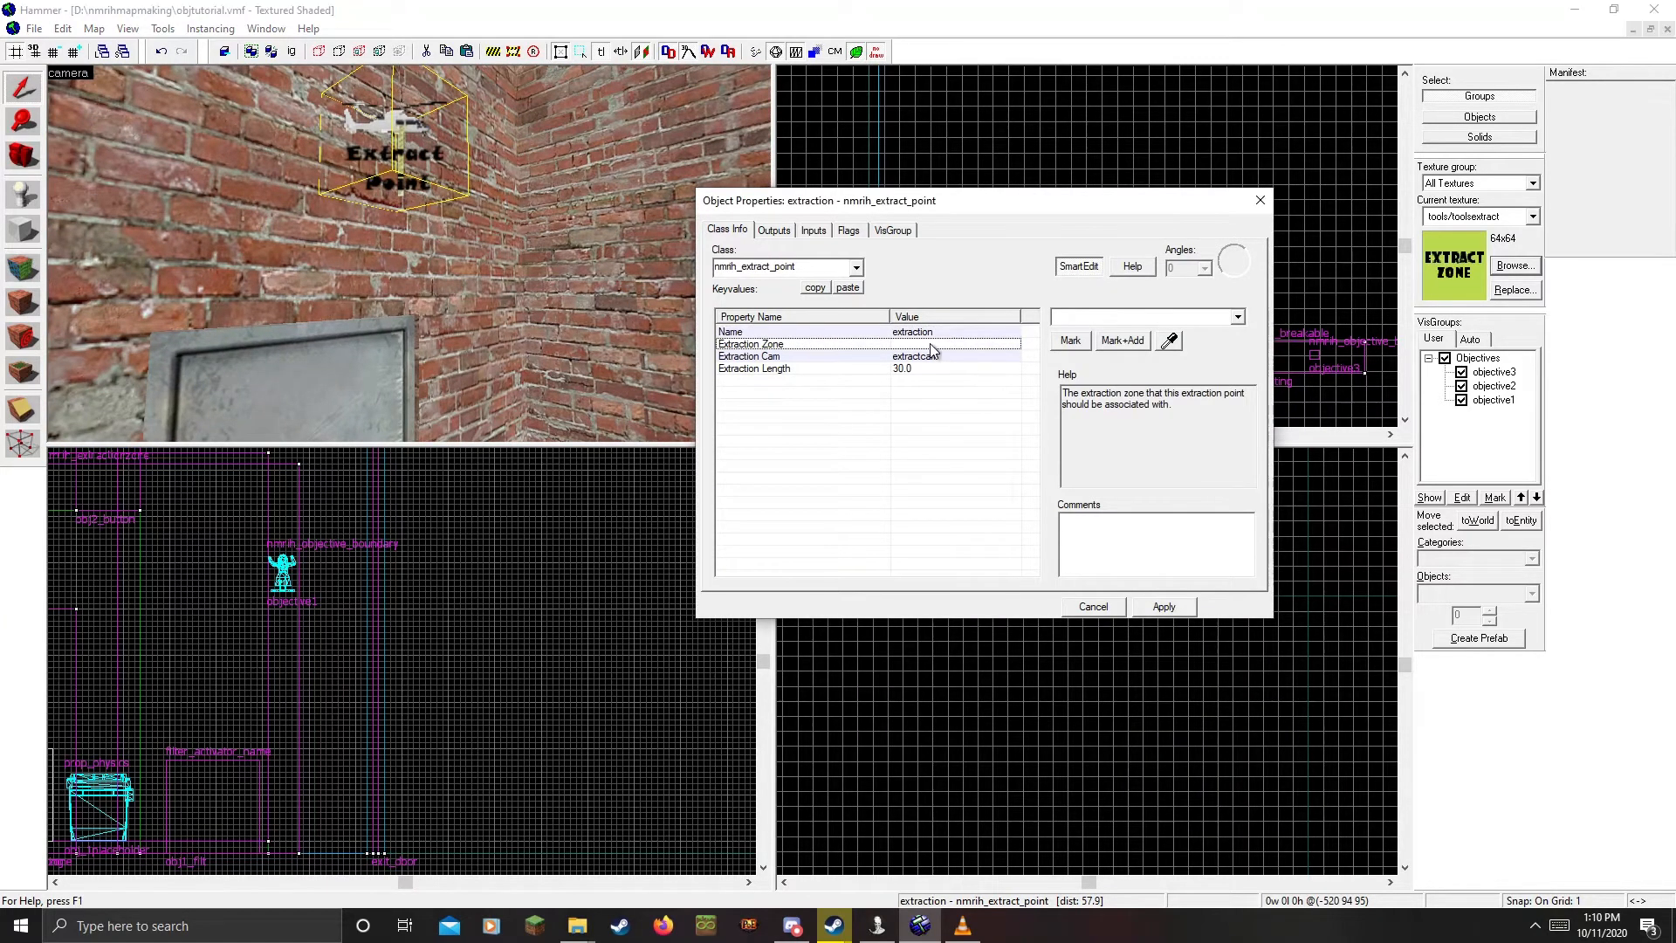
left_click(1168, 340)
key("z")
Look around the brick room, then close the extraction point's properties
key("z")
left_click(460, 263)
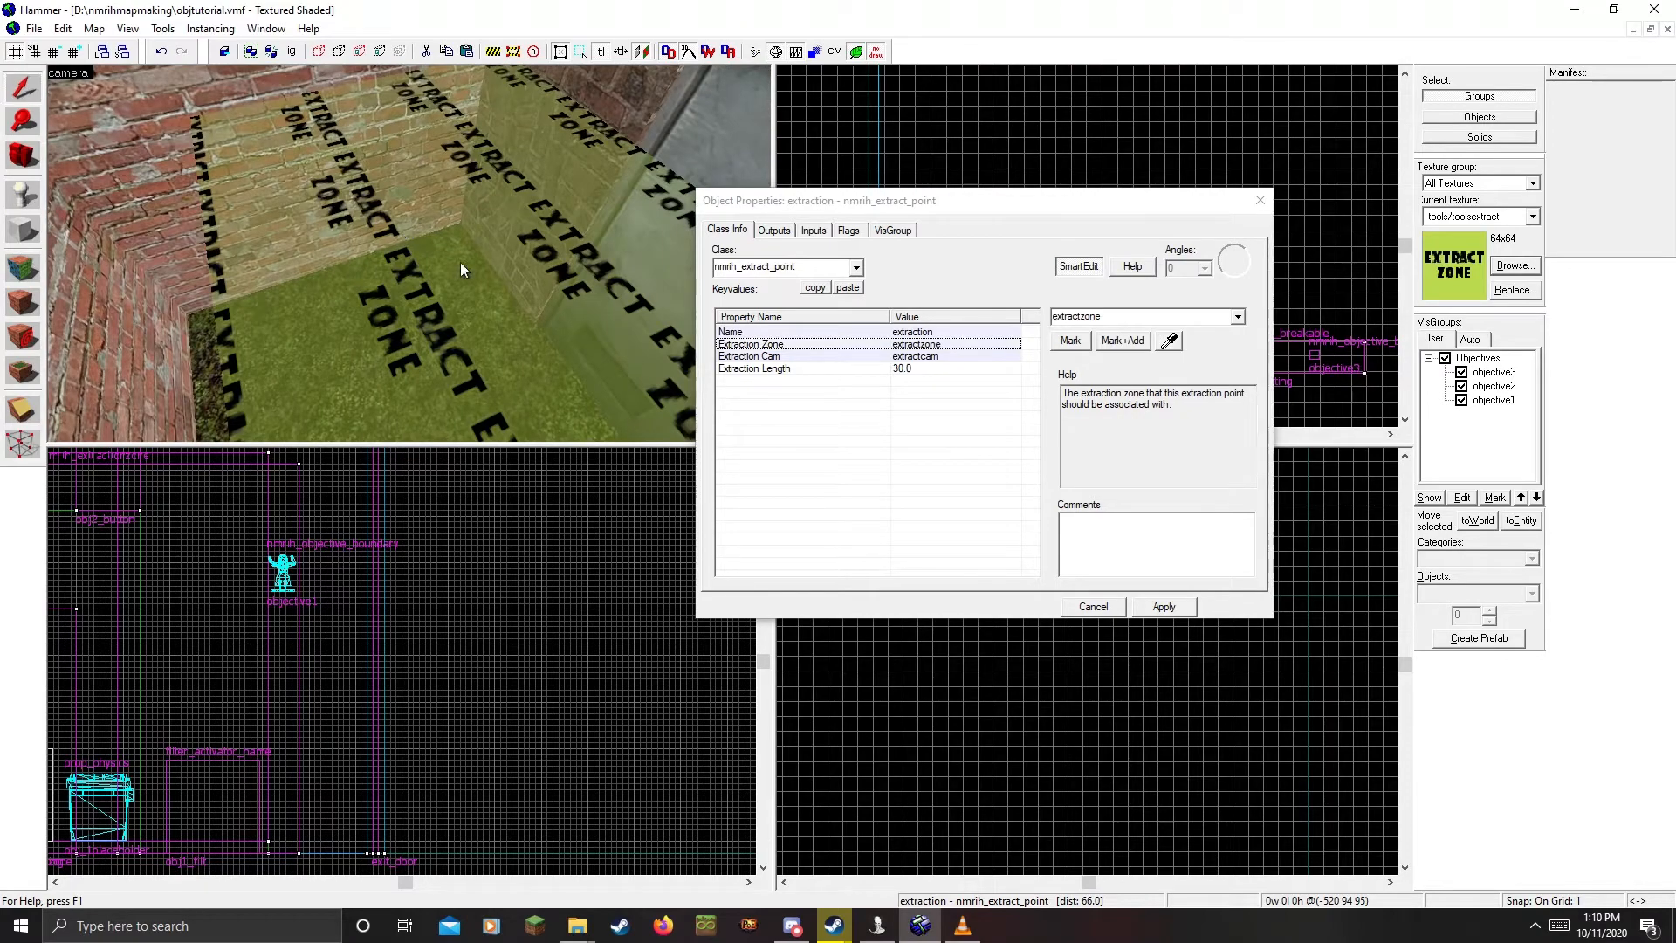
left_click(1170, 607)
key("z")
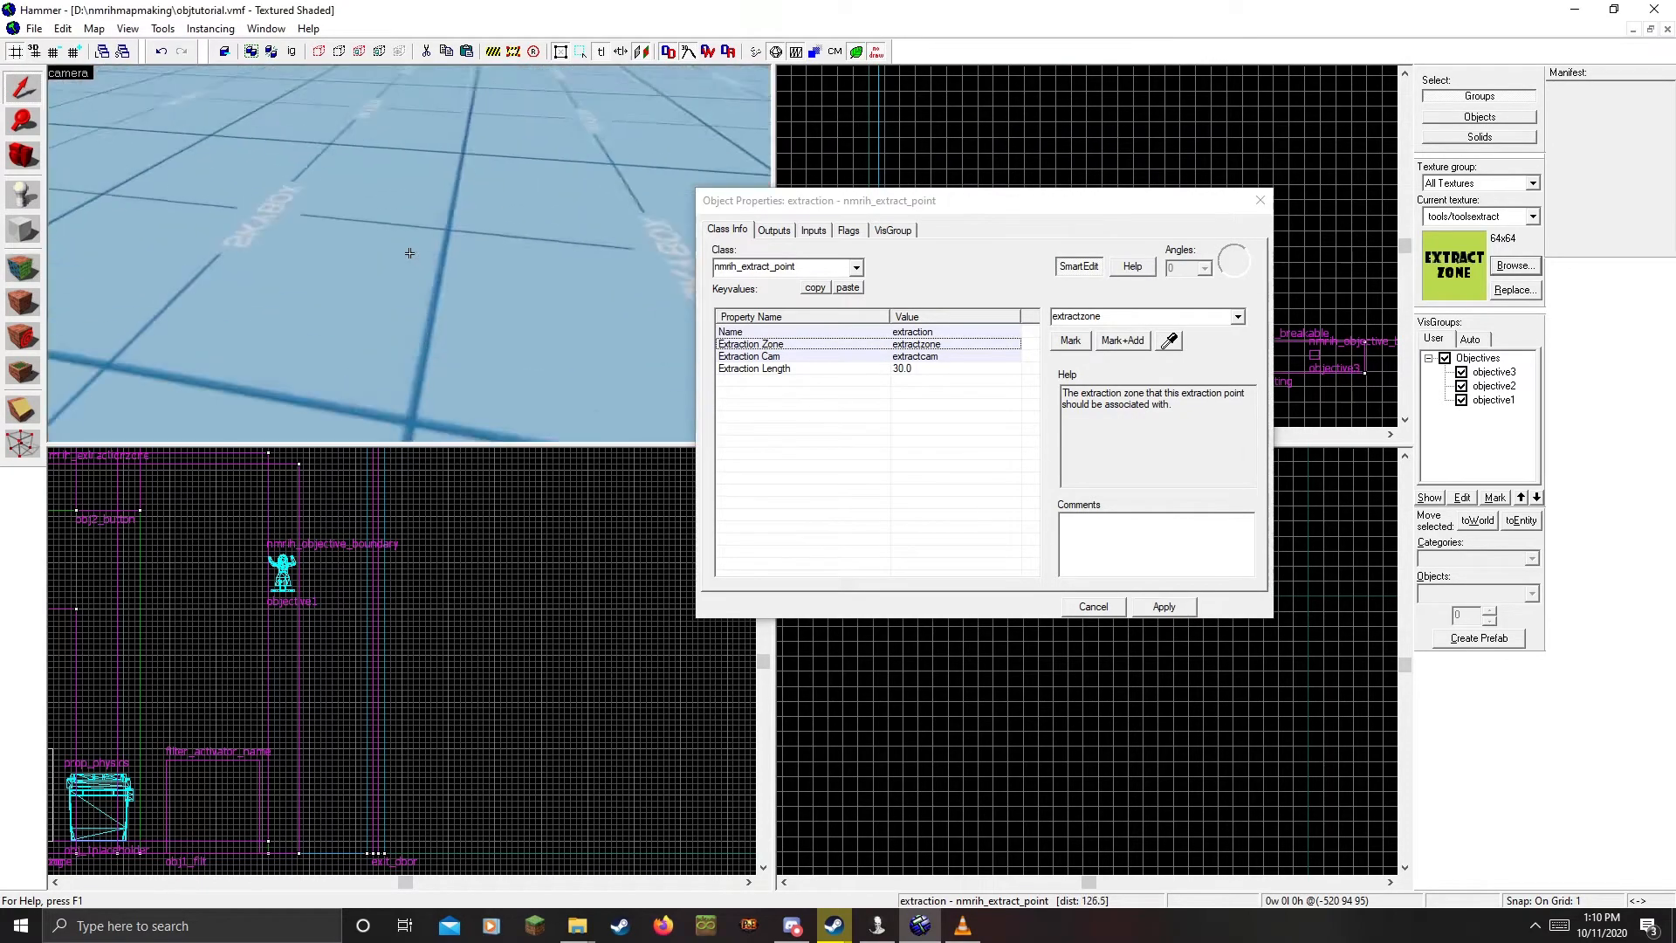
key("z")
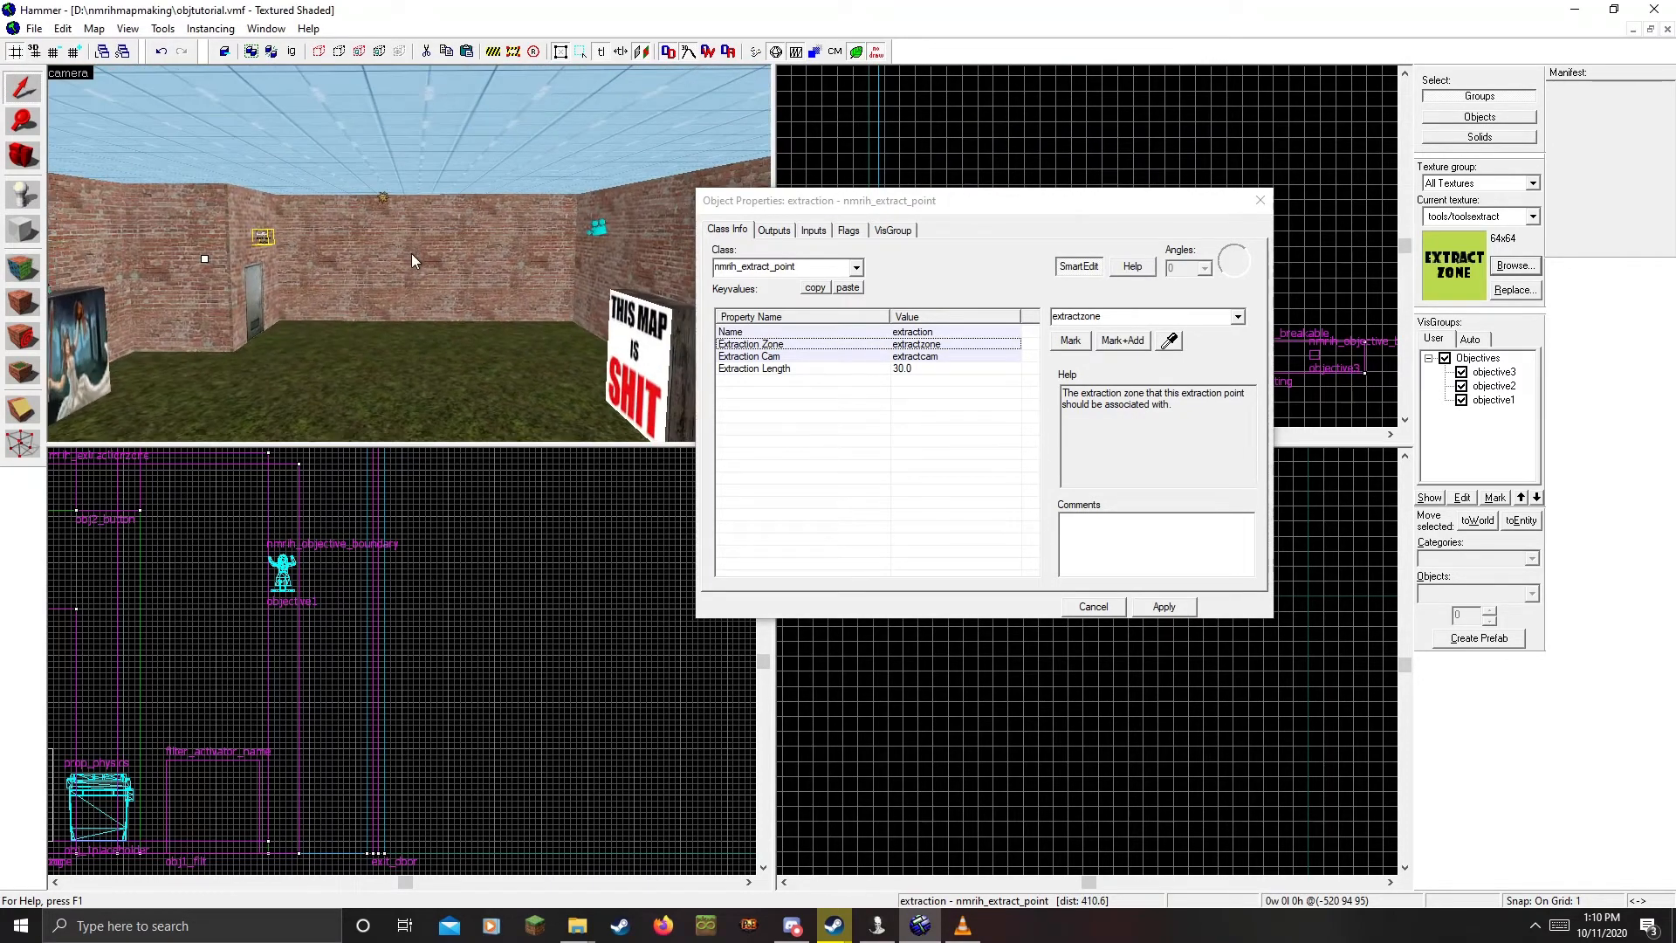
key("z")
key("w")
key("z")
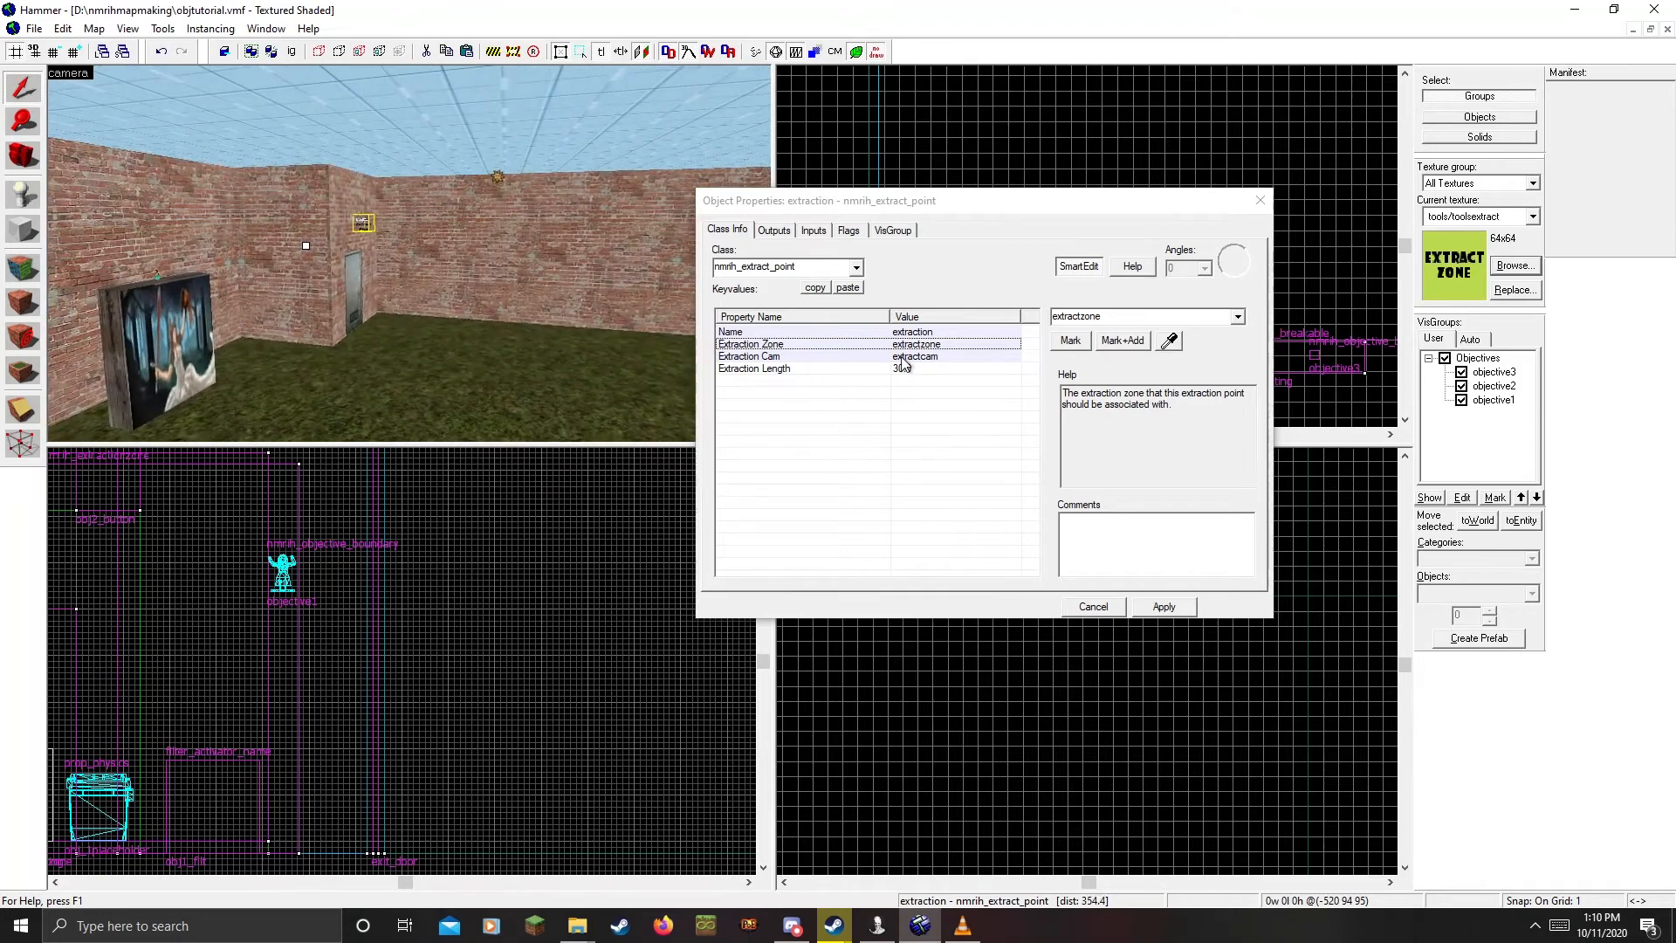
left_click(1174, 602)
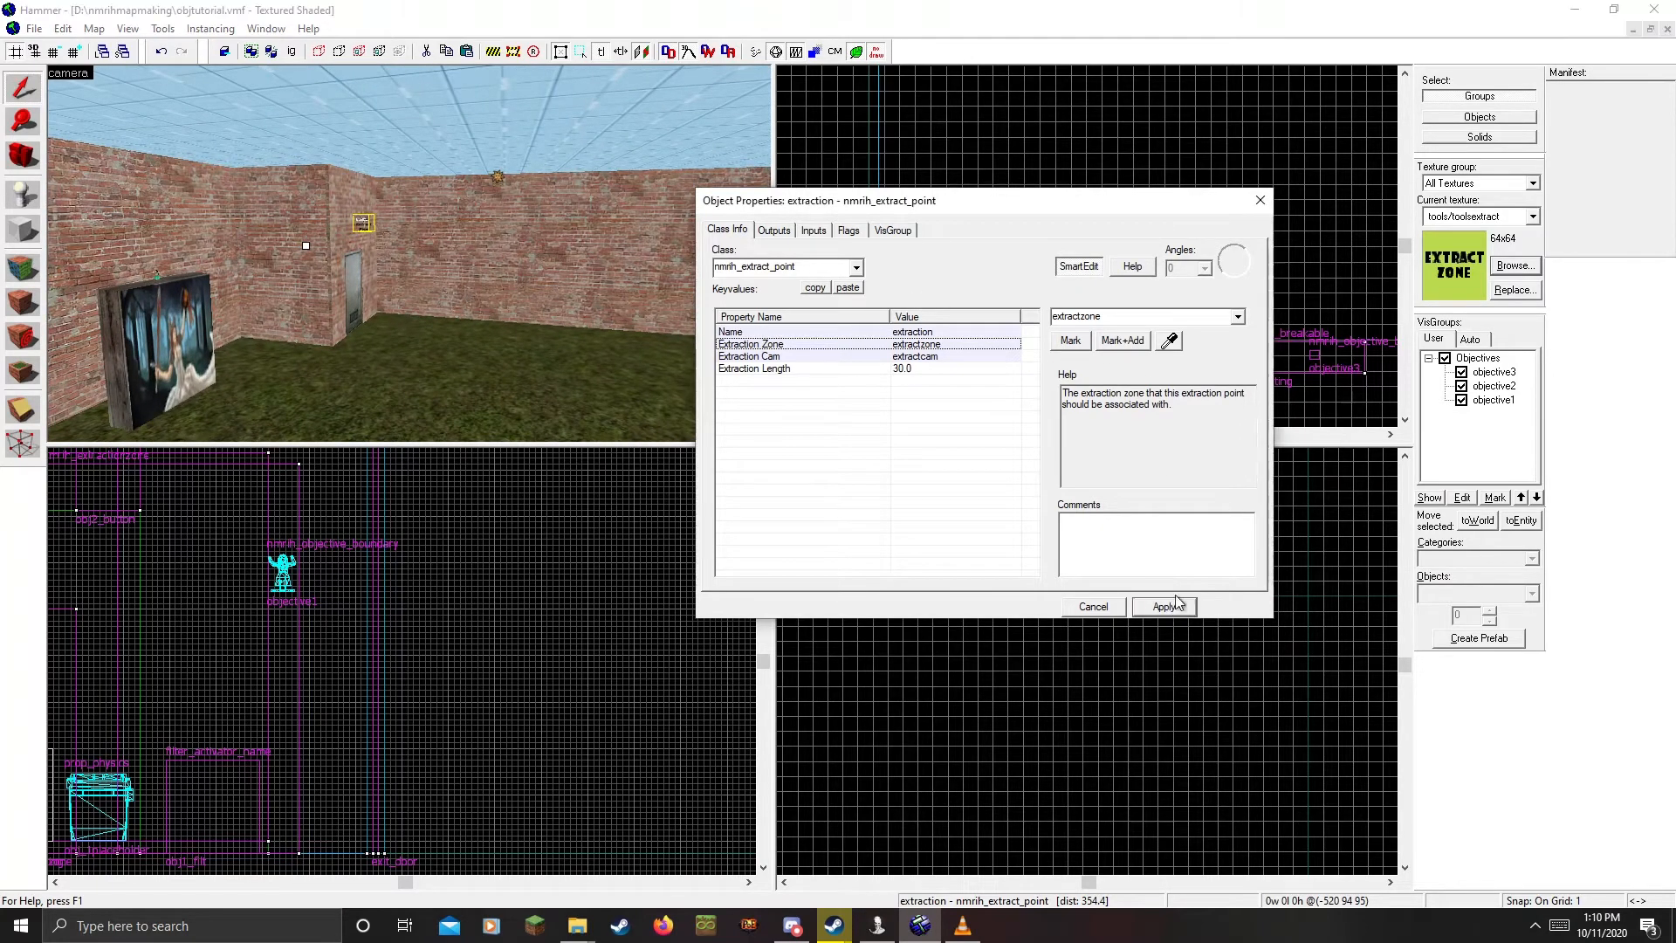
left_click(1256, 203)
Fly the 3D view to the painting and room corner, checking the entities there
key("z")
key("w")
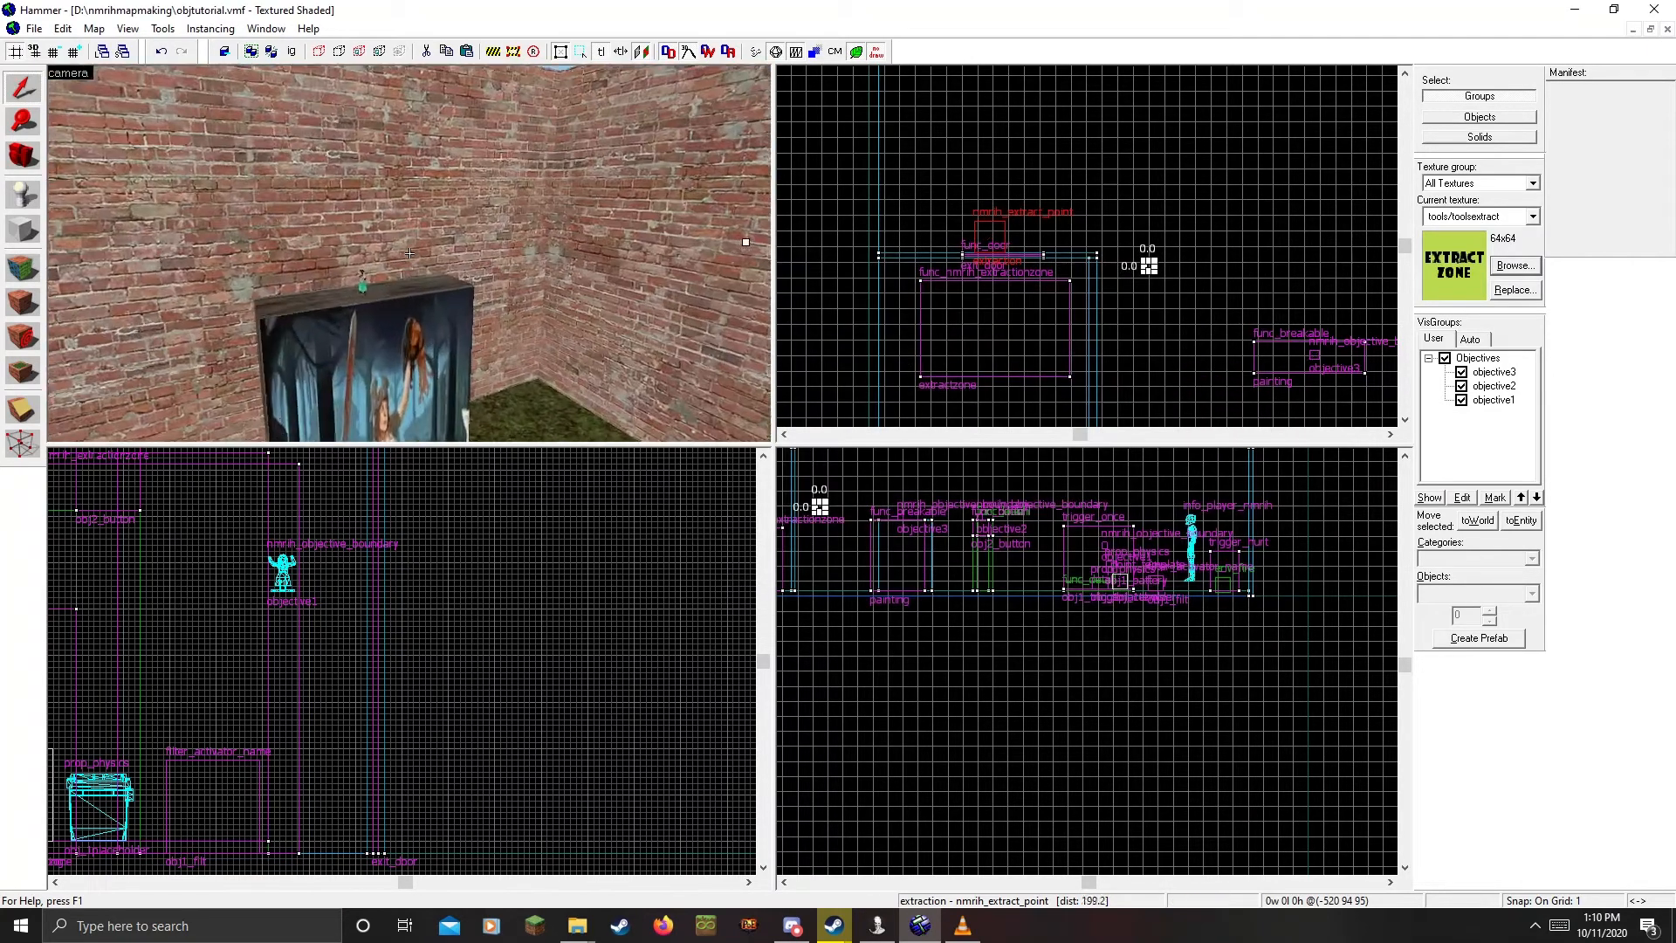
key("z")
double_click(356, 281)
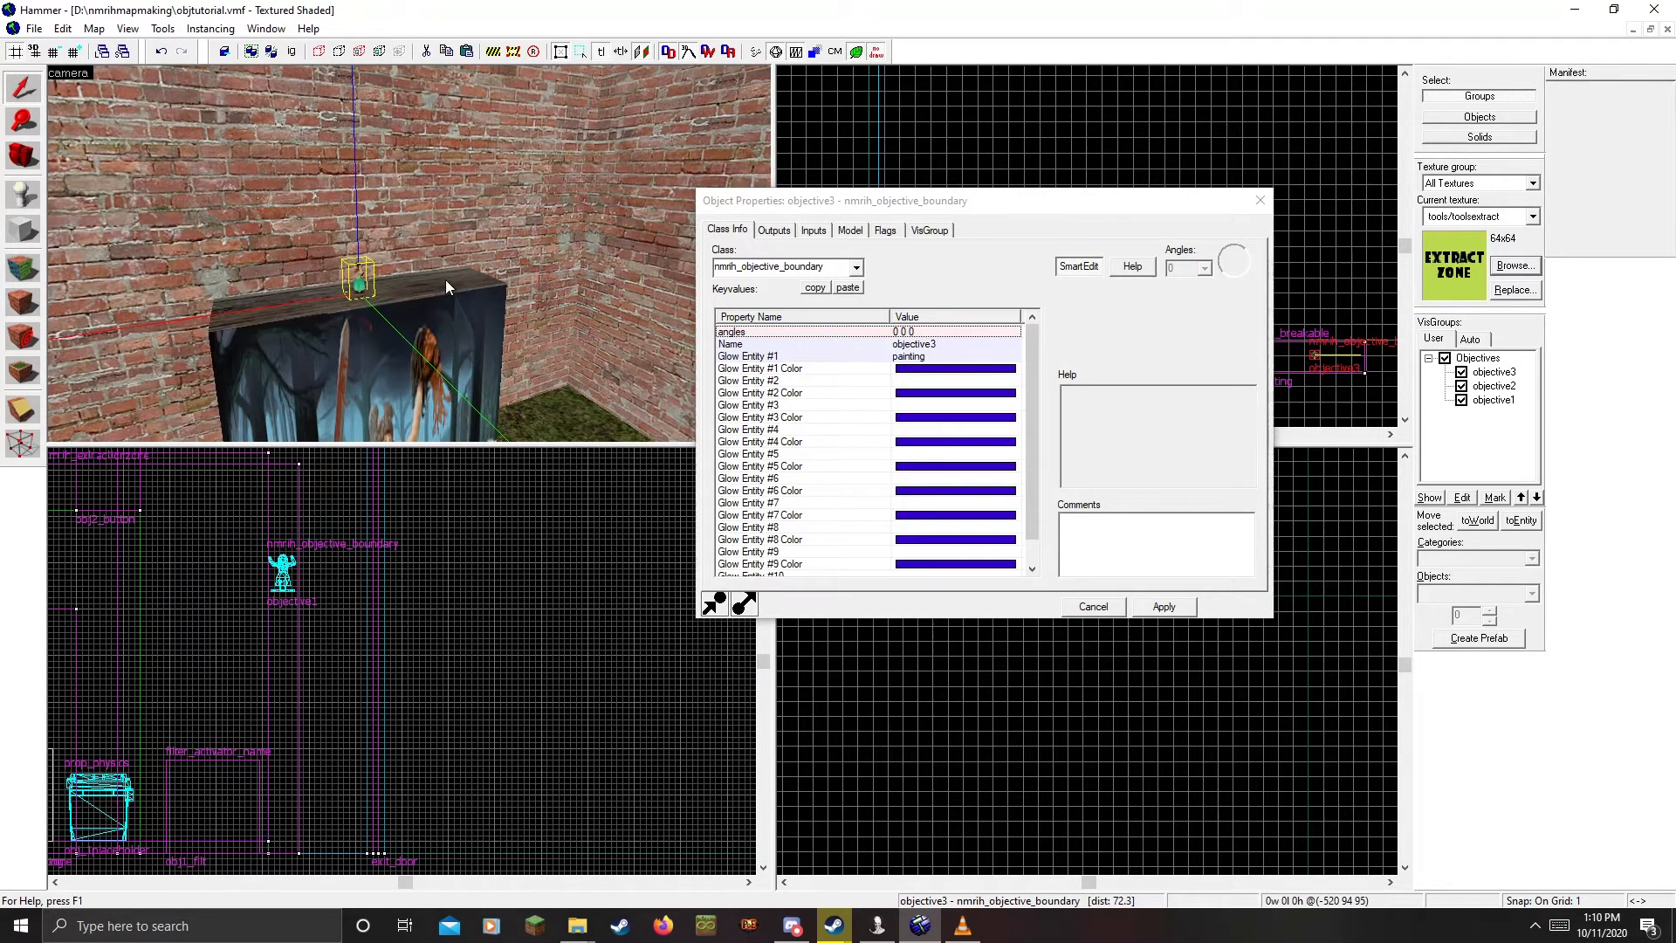
key("z")
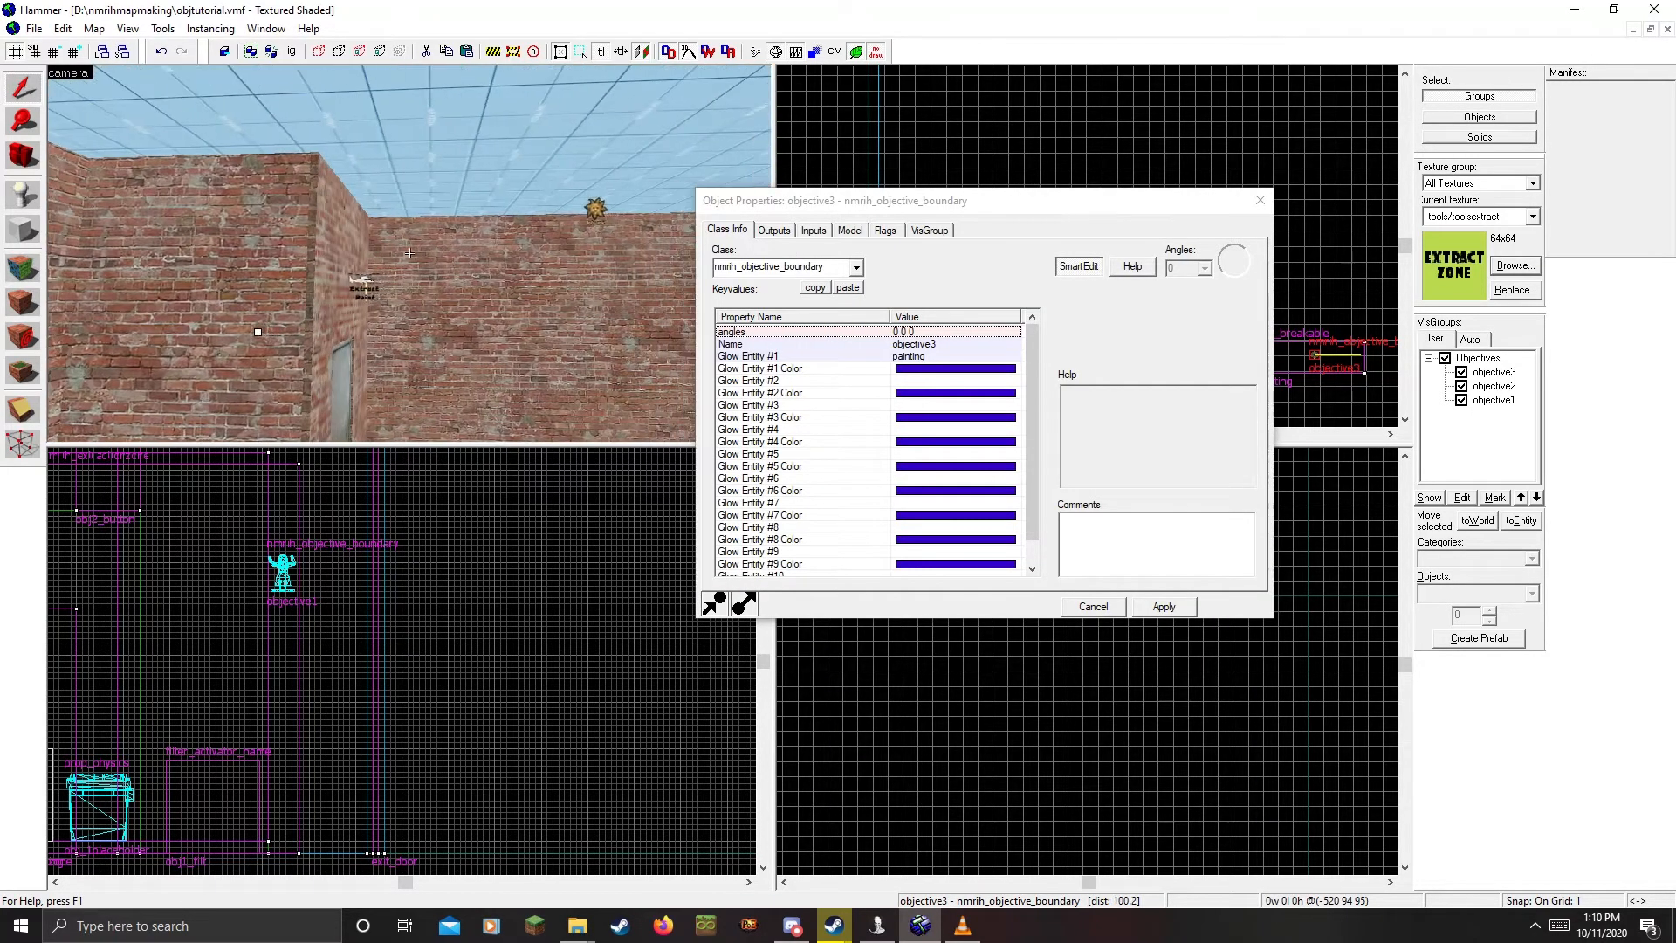
left_click(374, 290)
key("z")
key("w")
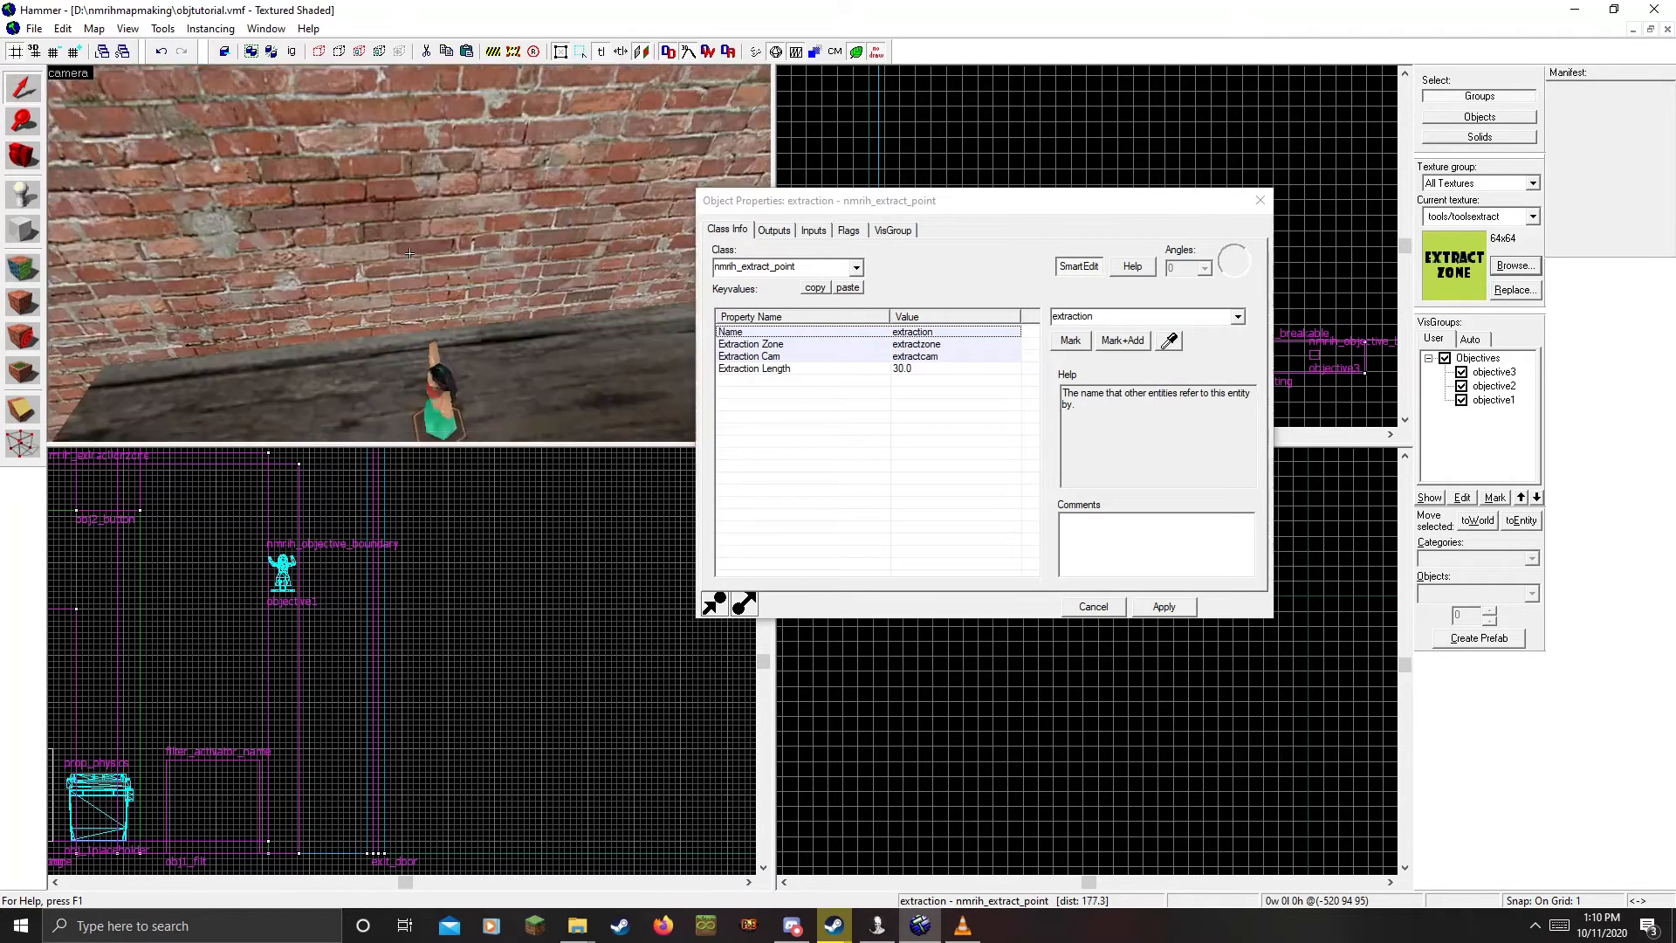
key("s")
key("z")
Select the objective3 boundary entity on the painting, review its Name, apply and close
left_click(408, 273)
left_click(410, 275)
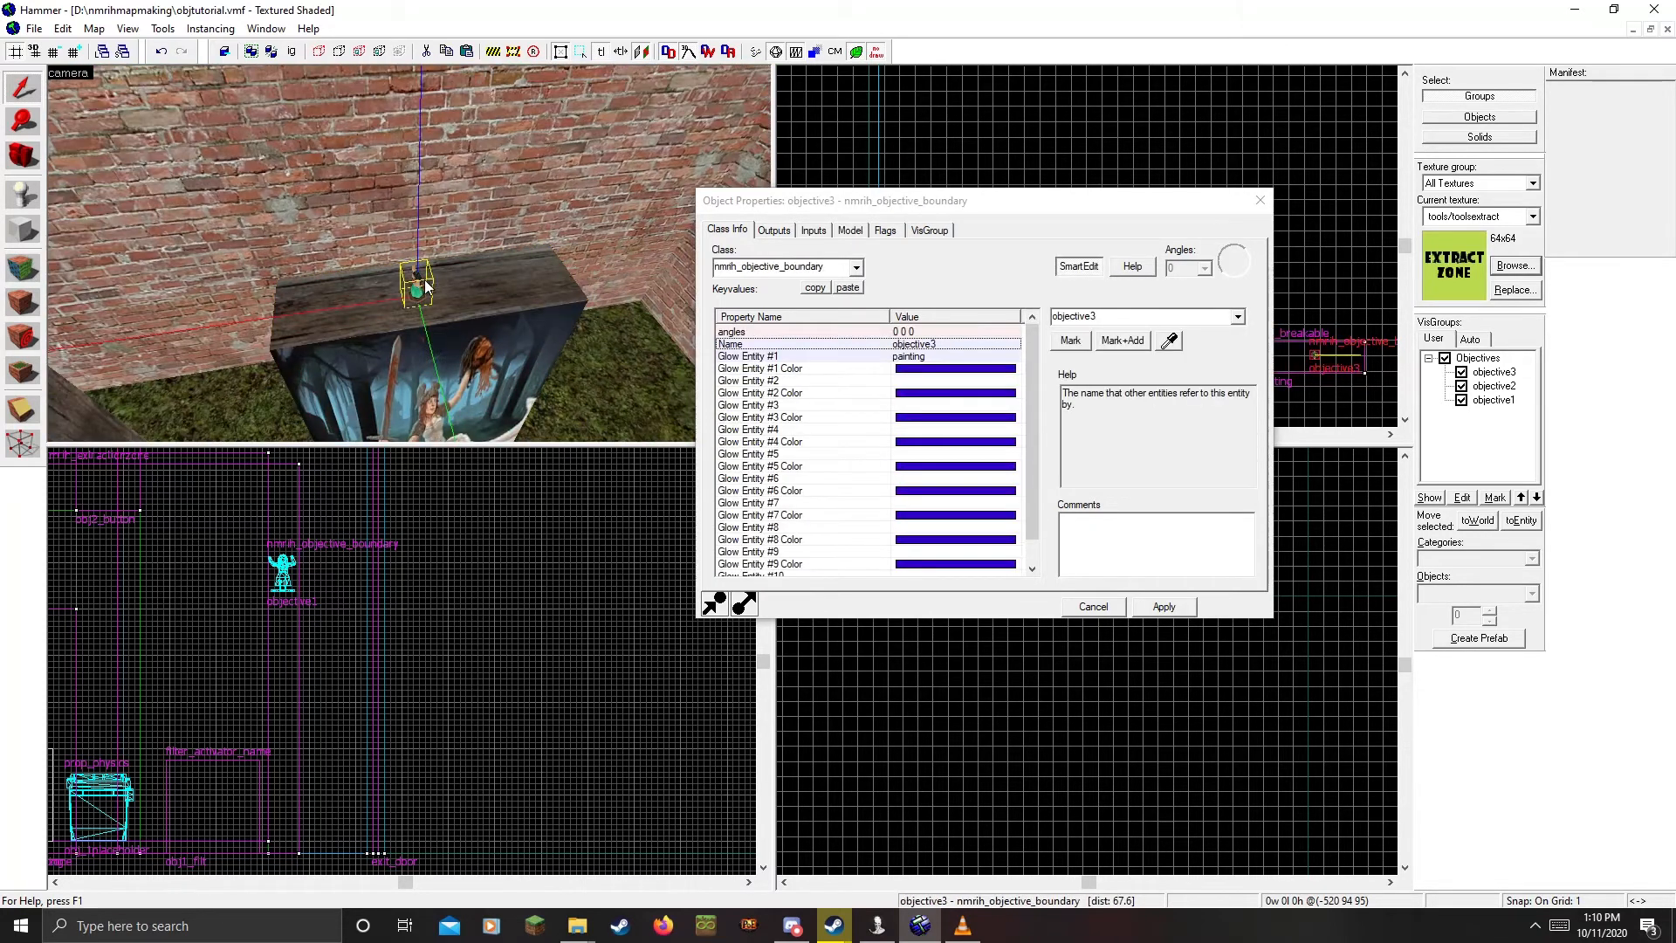
left_click(958, 343)
left_click(1173, 602)
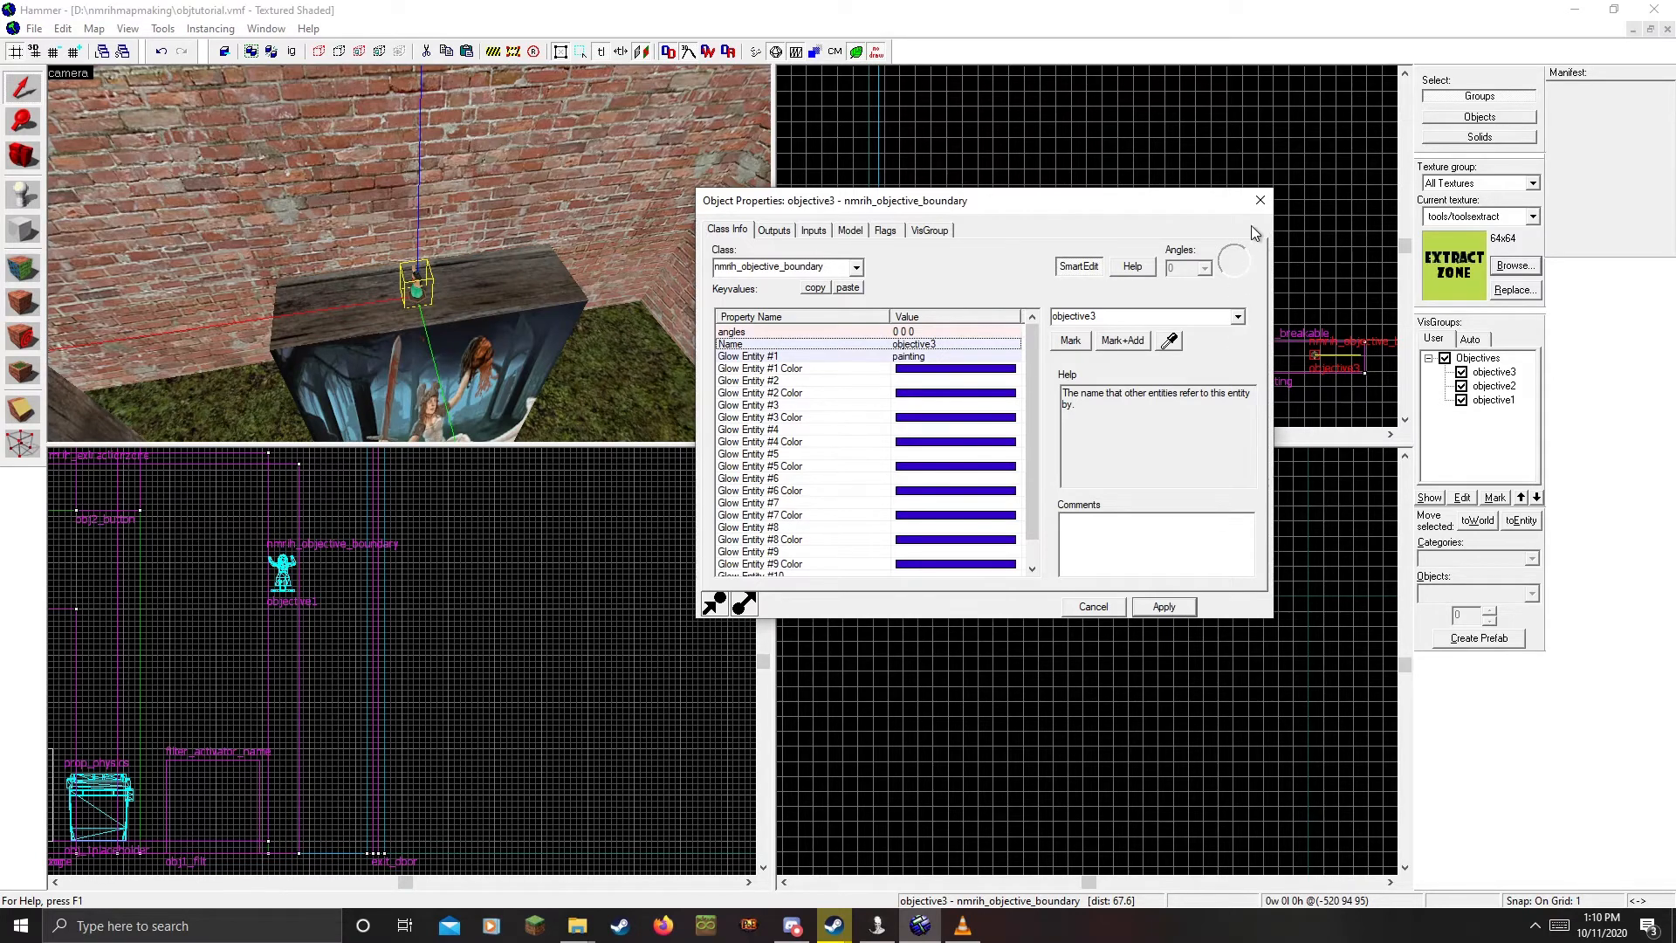
left_click(1259, 200)
Launch the NMRiH Objective Tool from the nmrih util folder
key("z")
key("w")
key("d")
key("z")
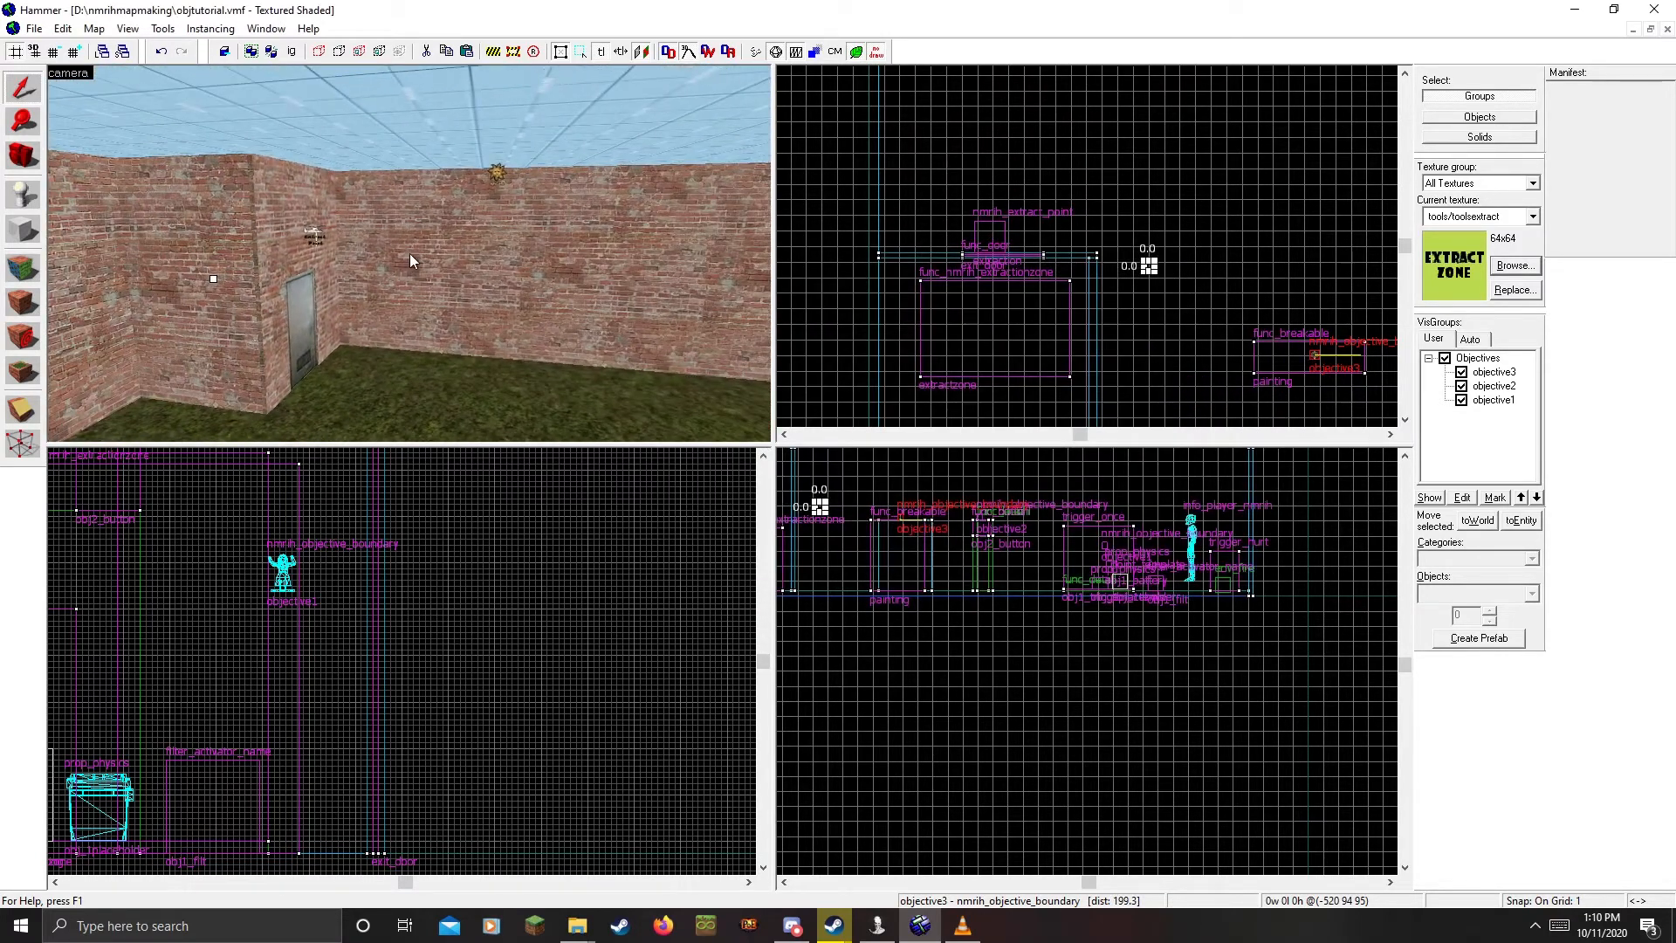
key("z")
key("z")
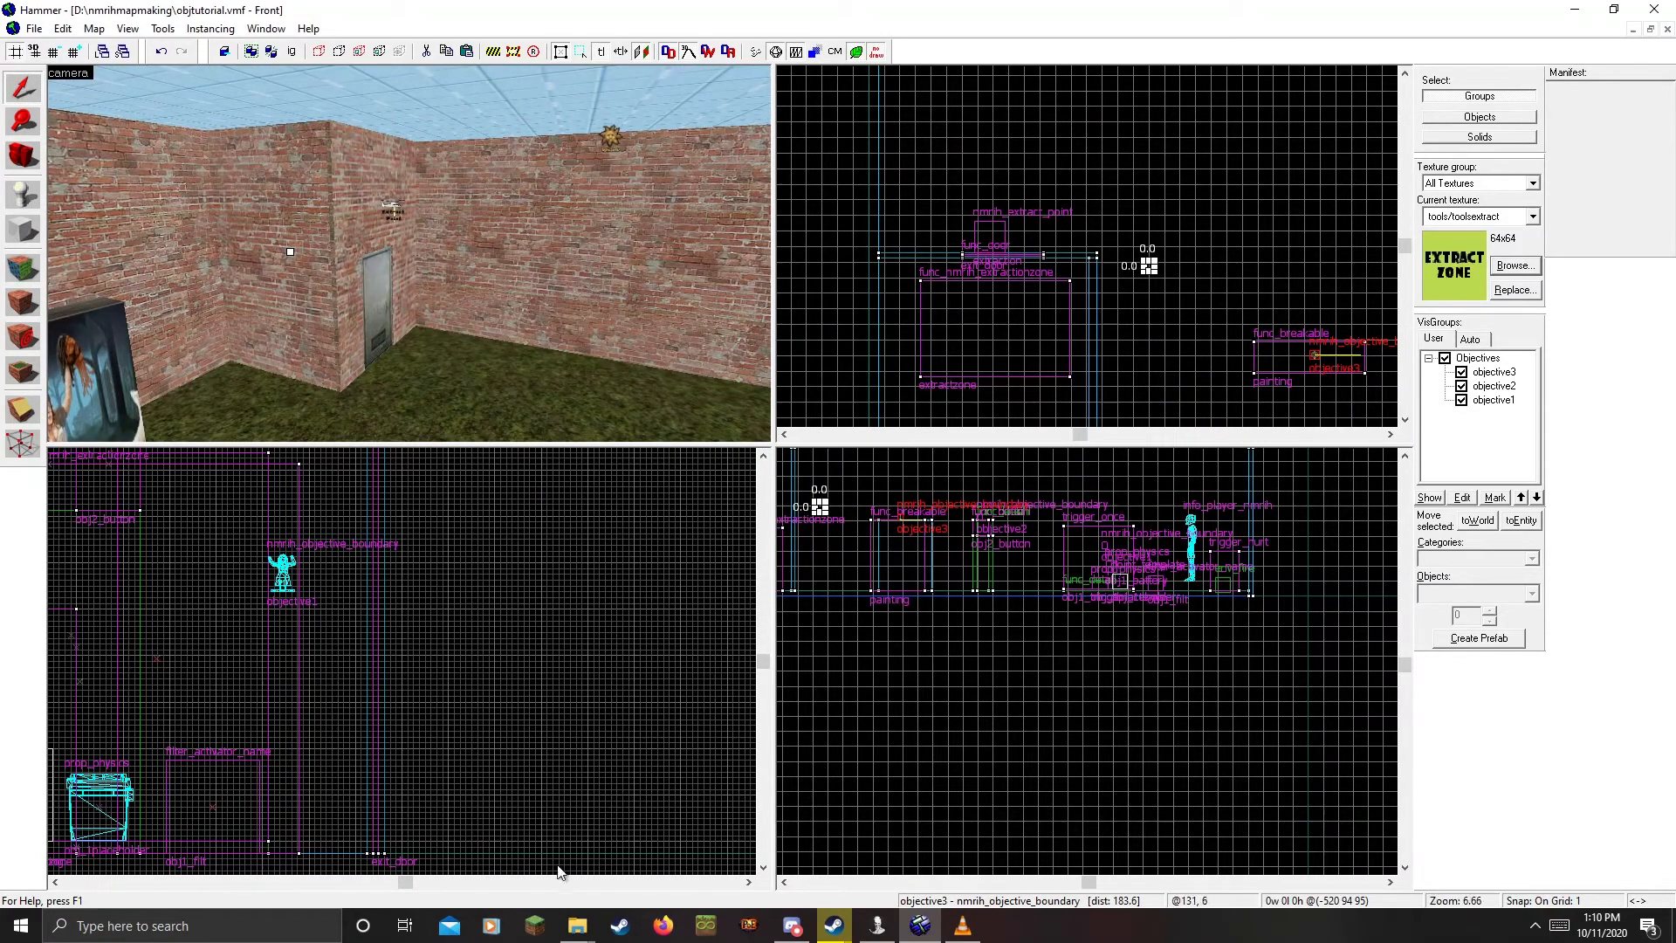
mouse_move(575, 918)
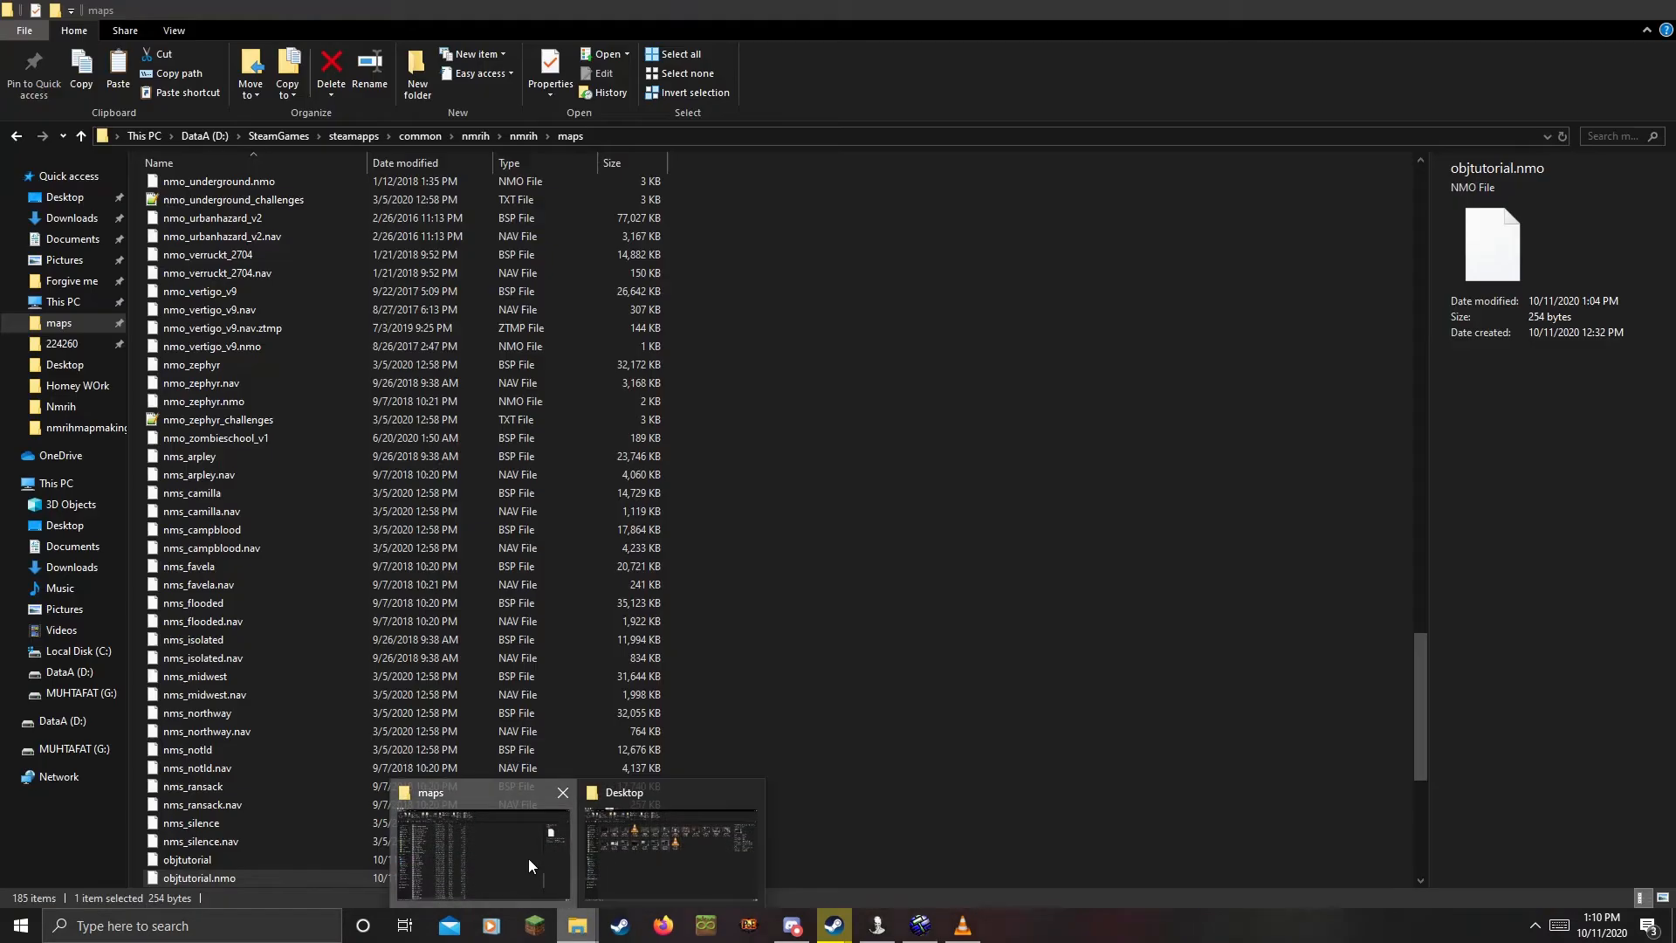
left_click(527, 857)
left_click(521, 135)
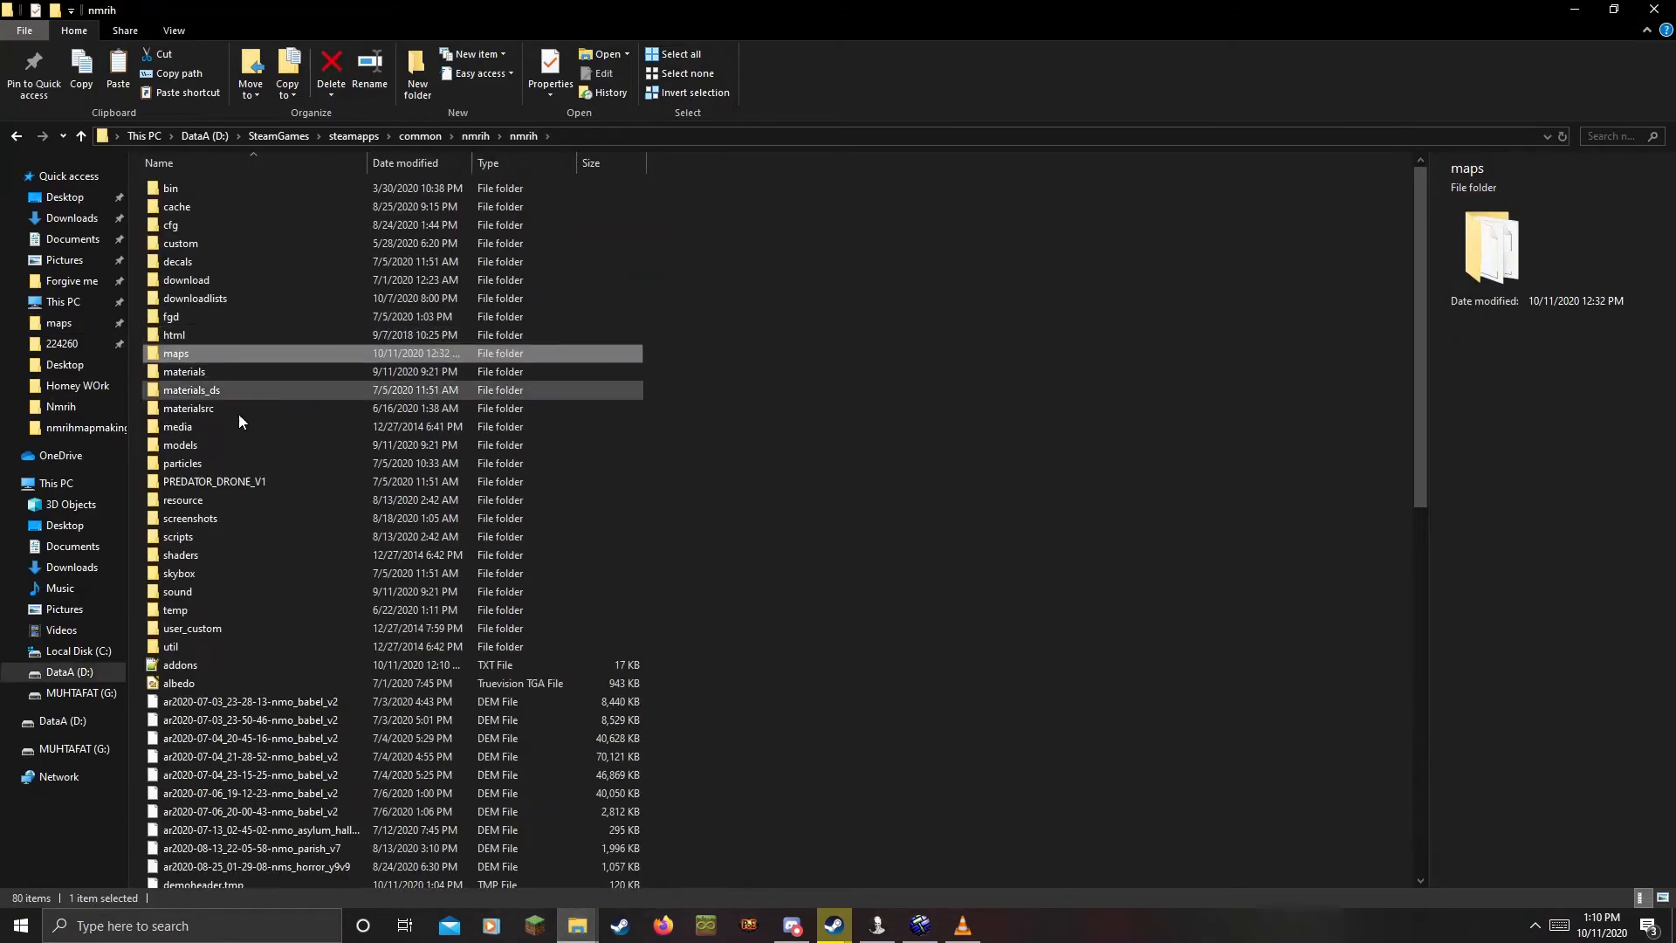
left_click(193, 646)
double_click(193, 646)
double_click(213, 207)
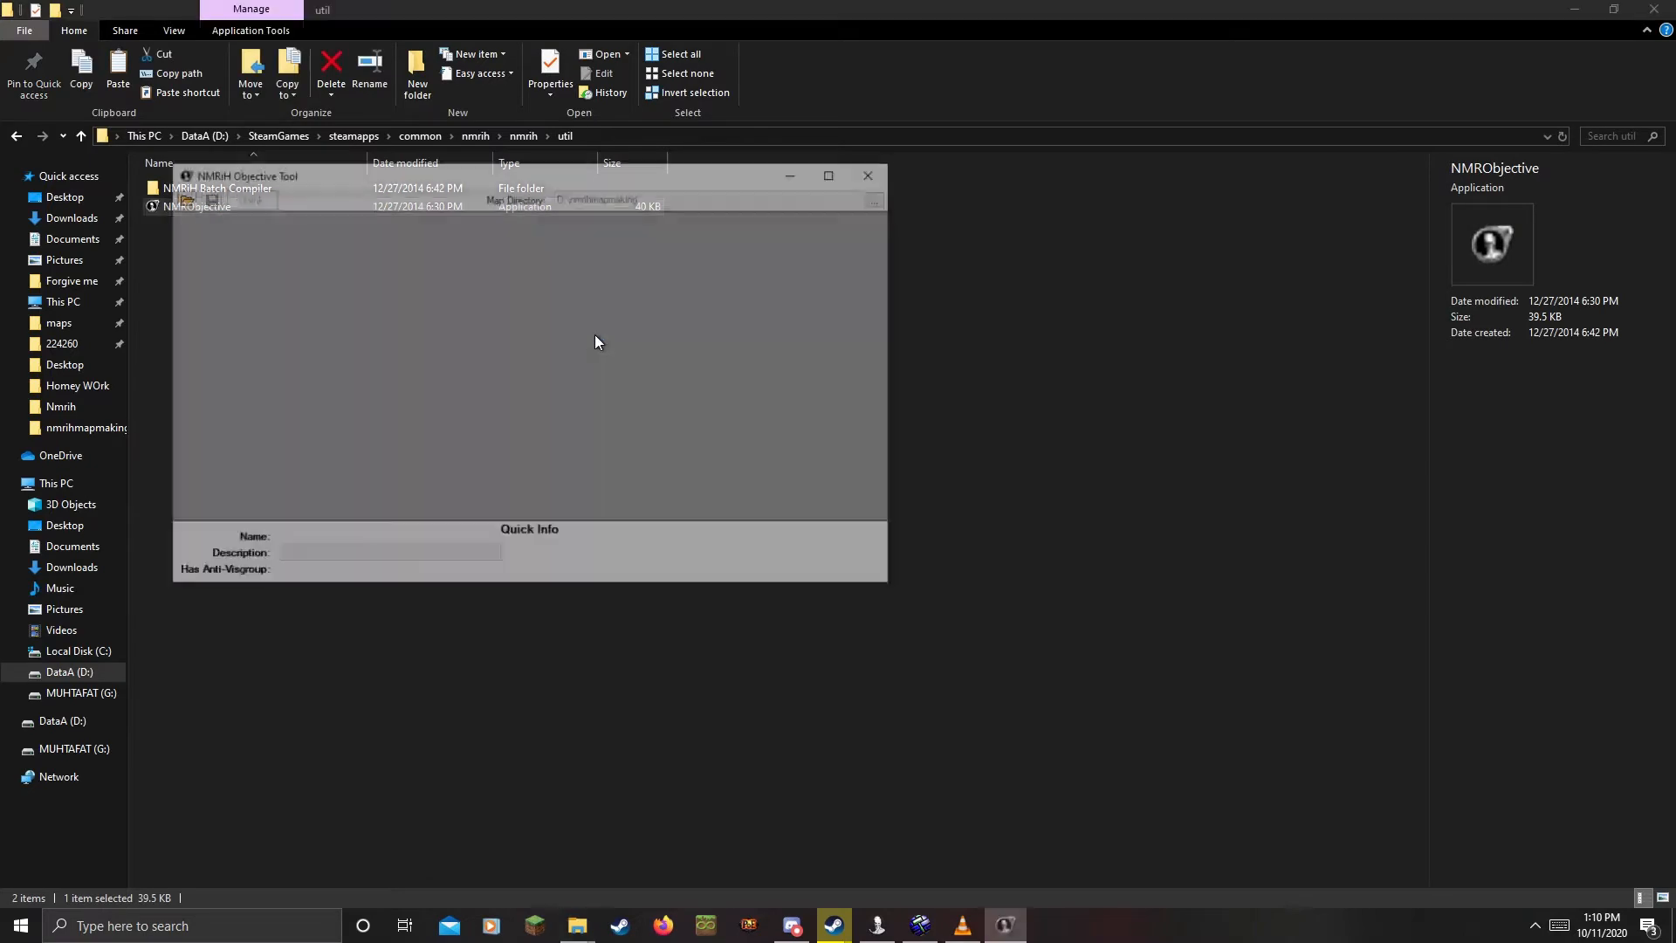
Open objtutorial.vmf and link objective3 to the Extraction box placed beside it
left_click(179, 195)
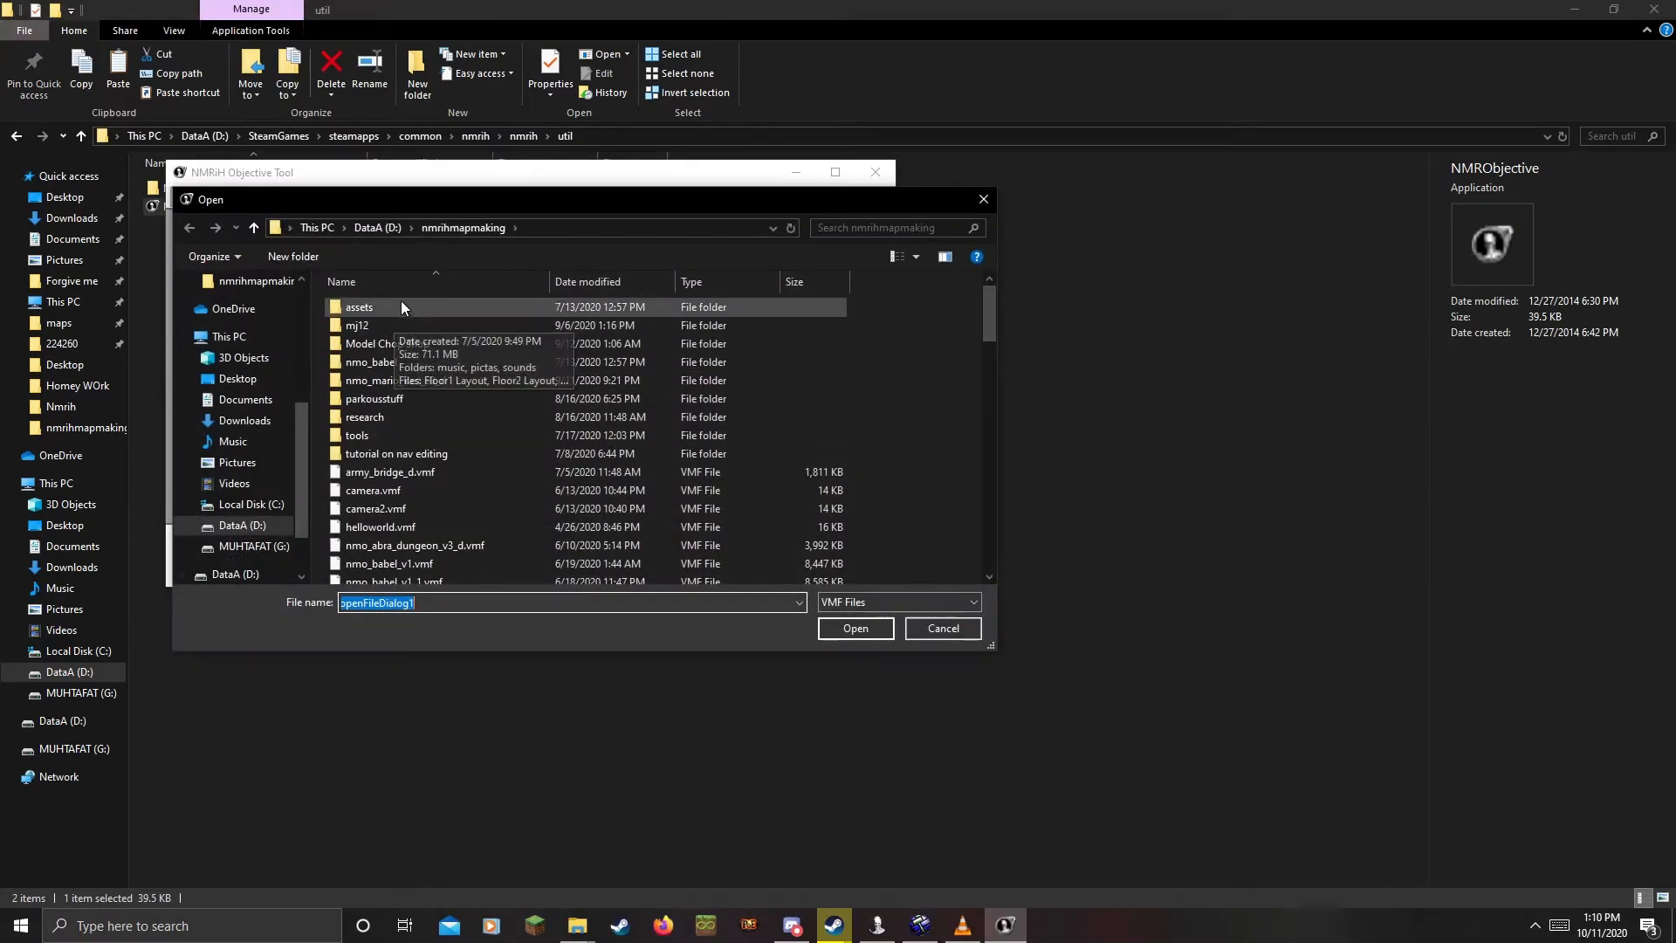
scroll(522, 400, "down", 1)
scroll(522, 394, "down", 5)
double_click(394, 432)
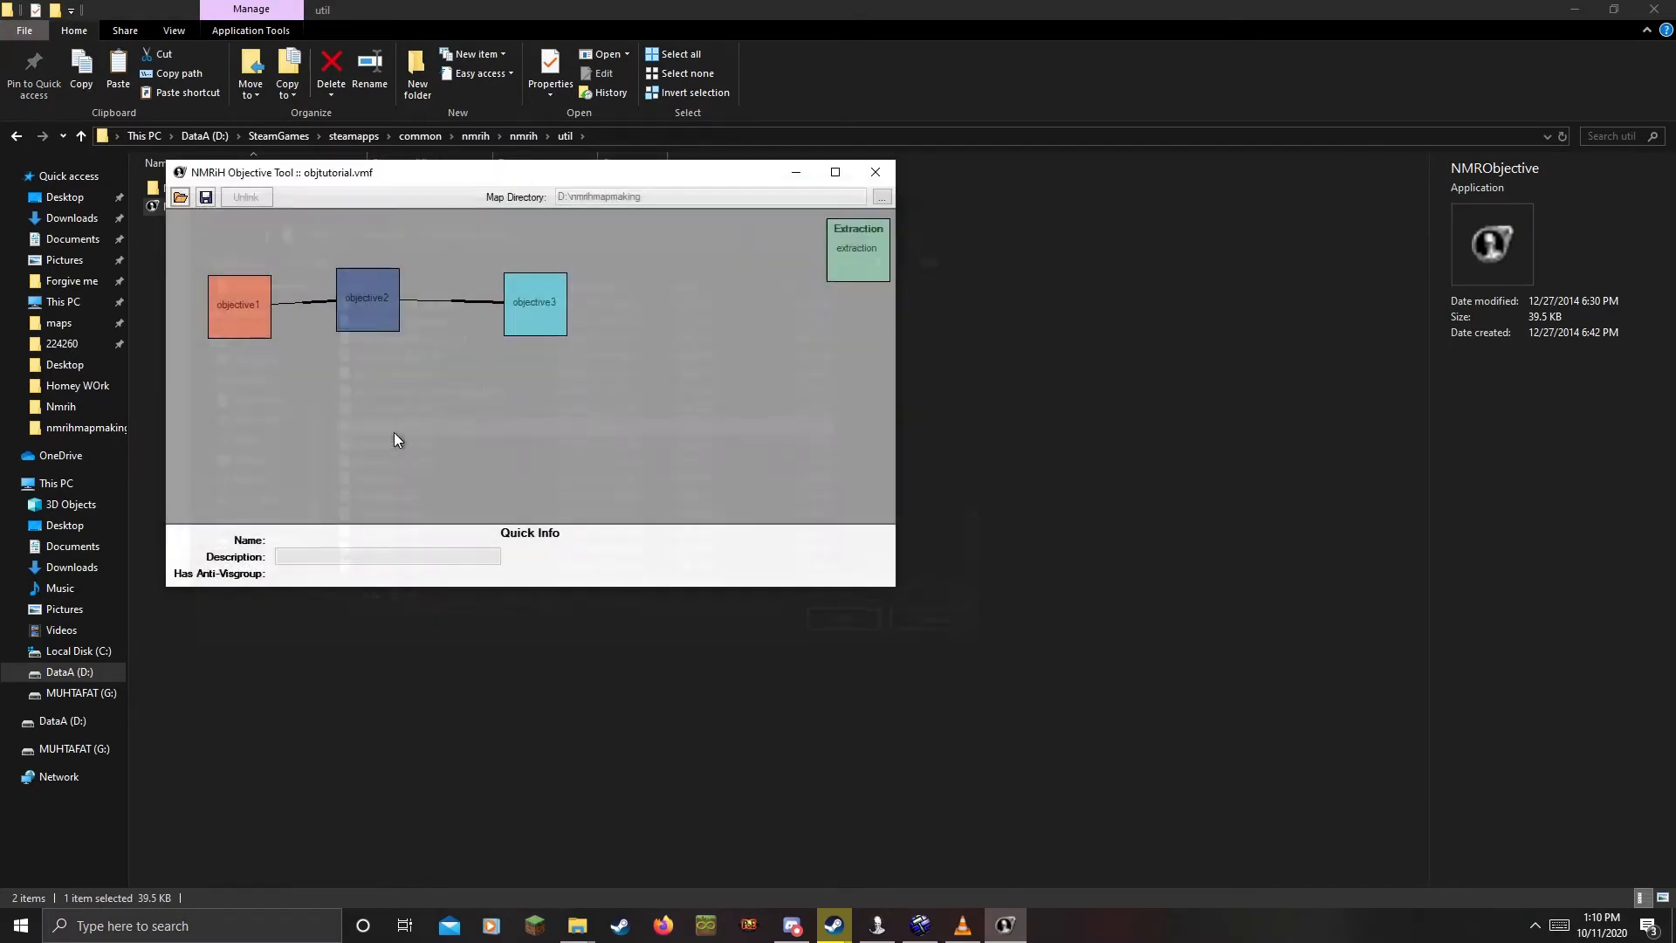
left_click_drag(849, 247, 735, 300)
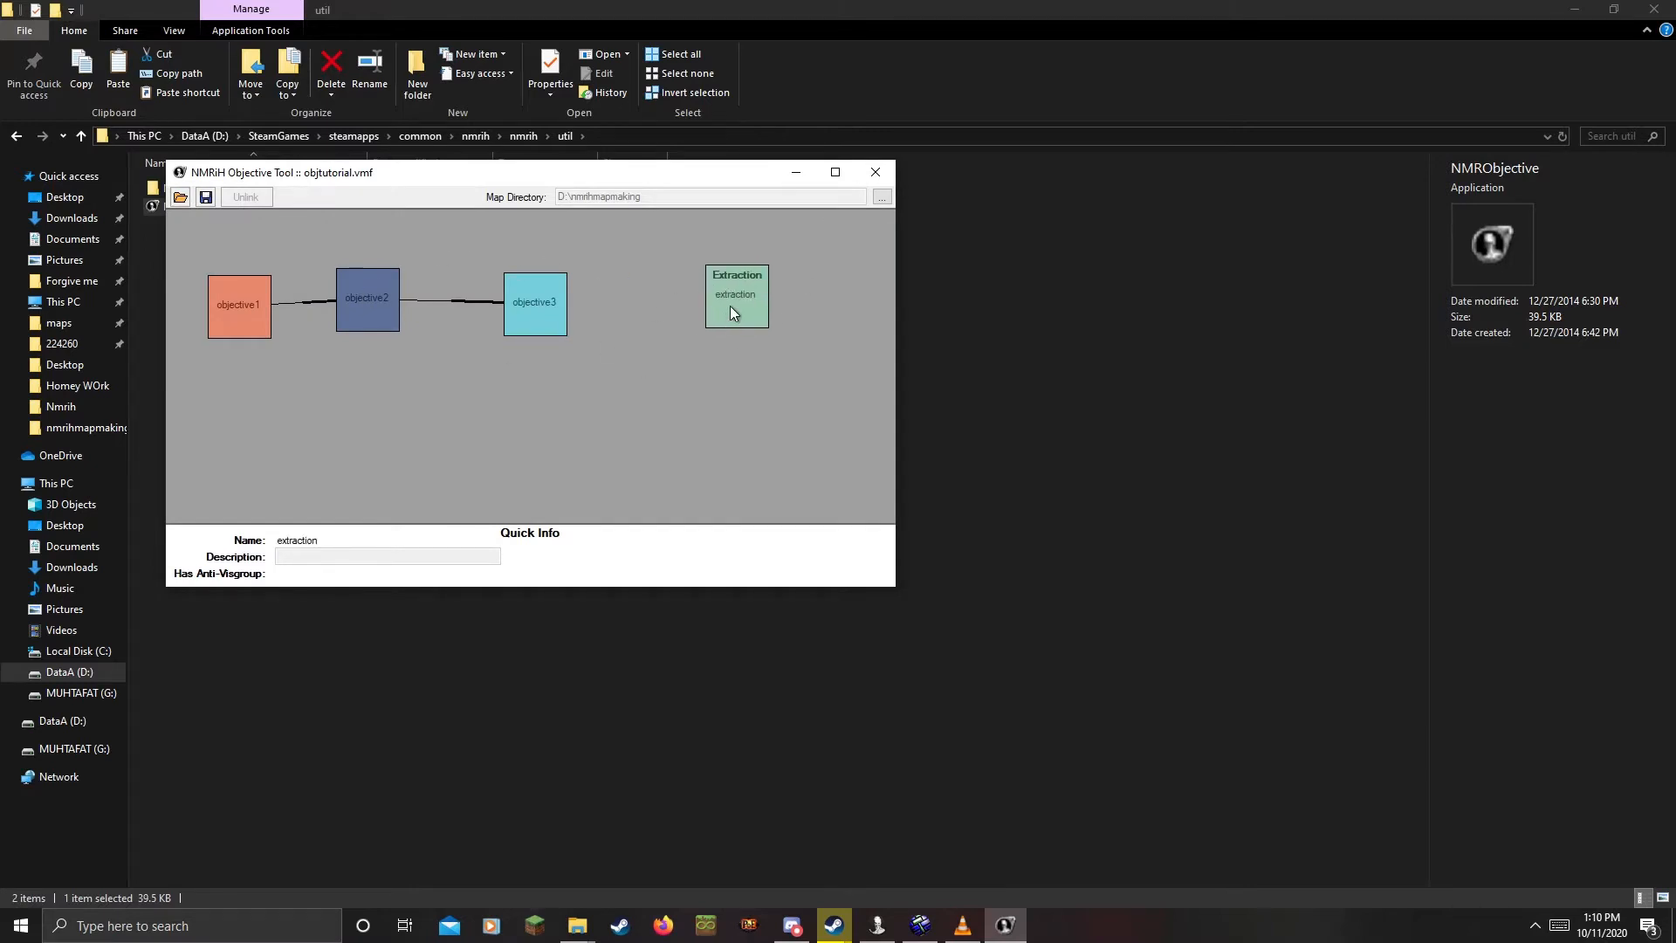
left_click(539, 315)
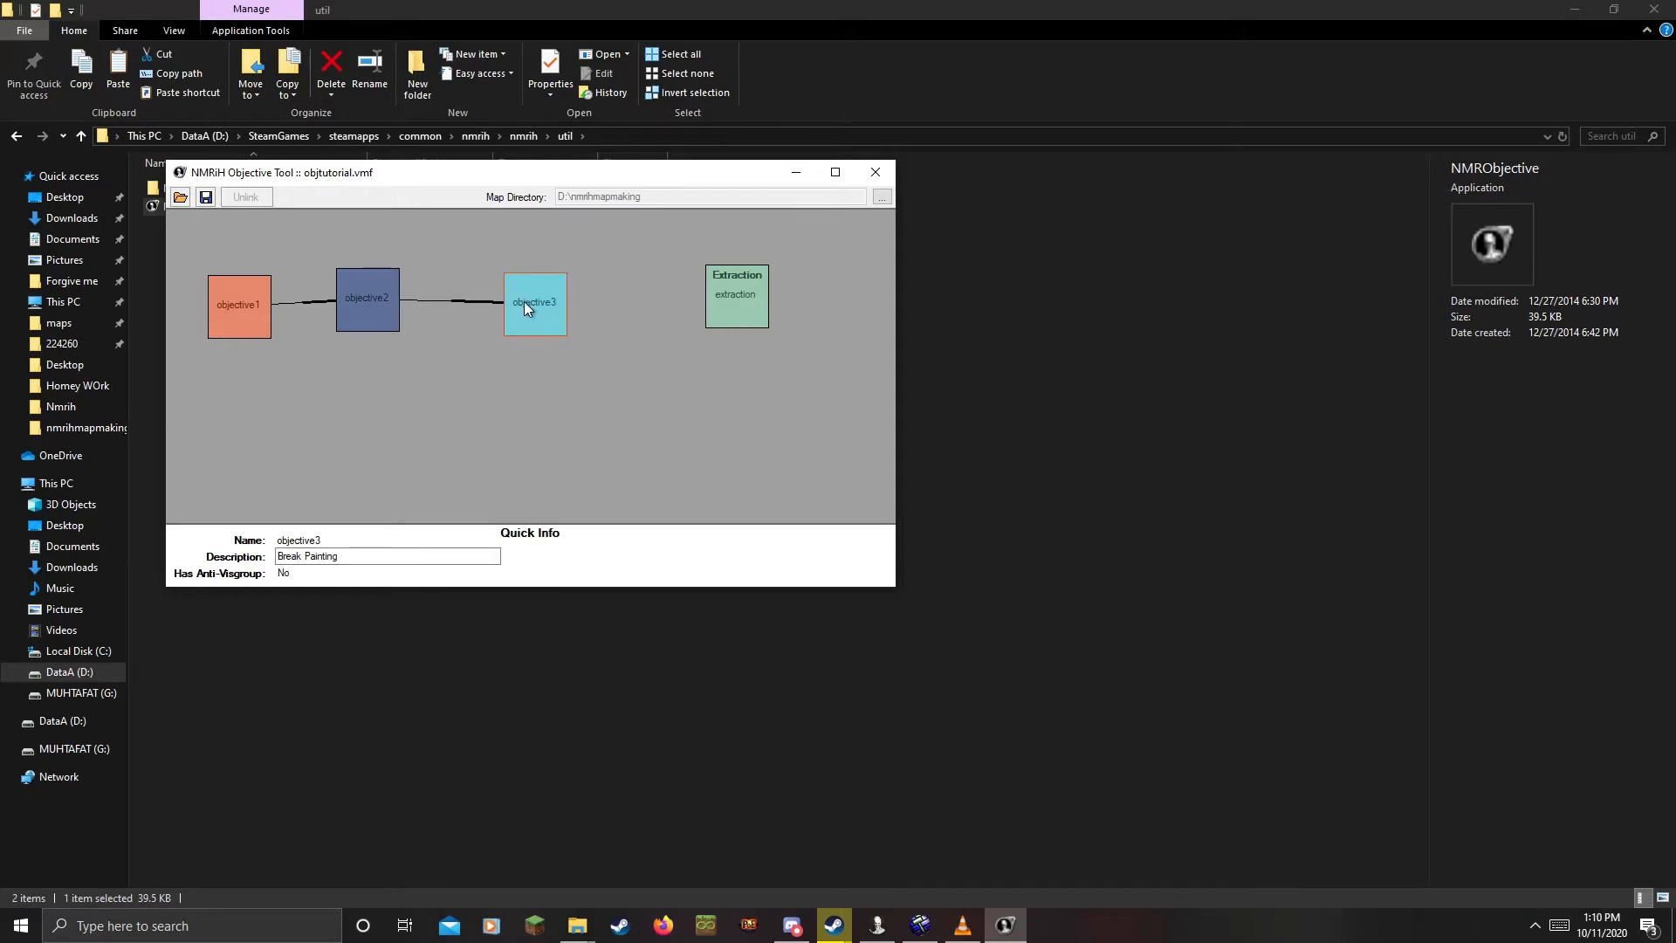
left_click(728, 289)
Save the objective chain, dismissing the saved confirmations, and close the tool
left_click(206, 203)
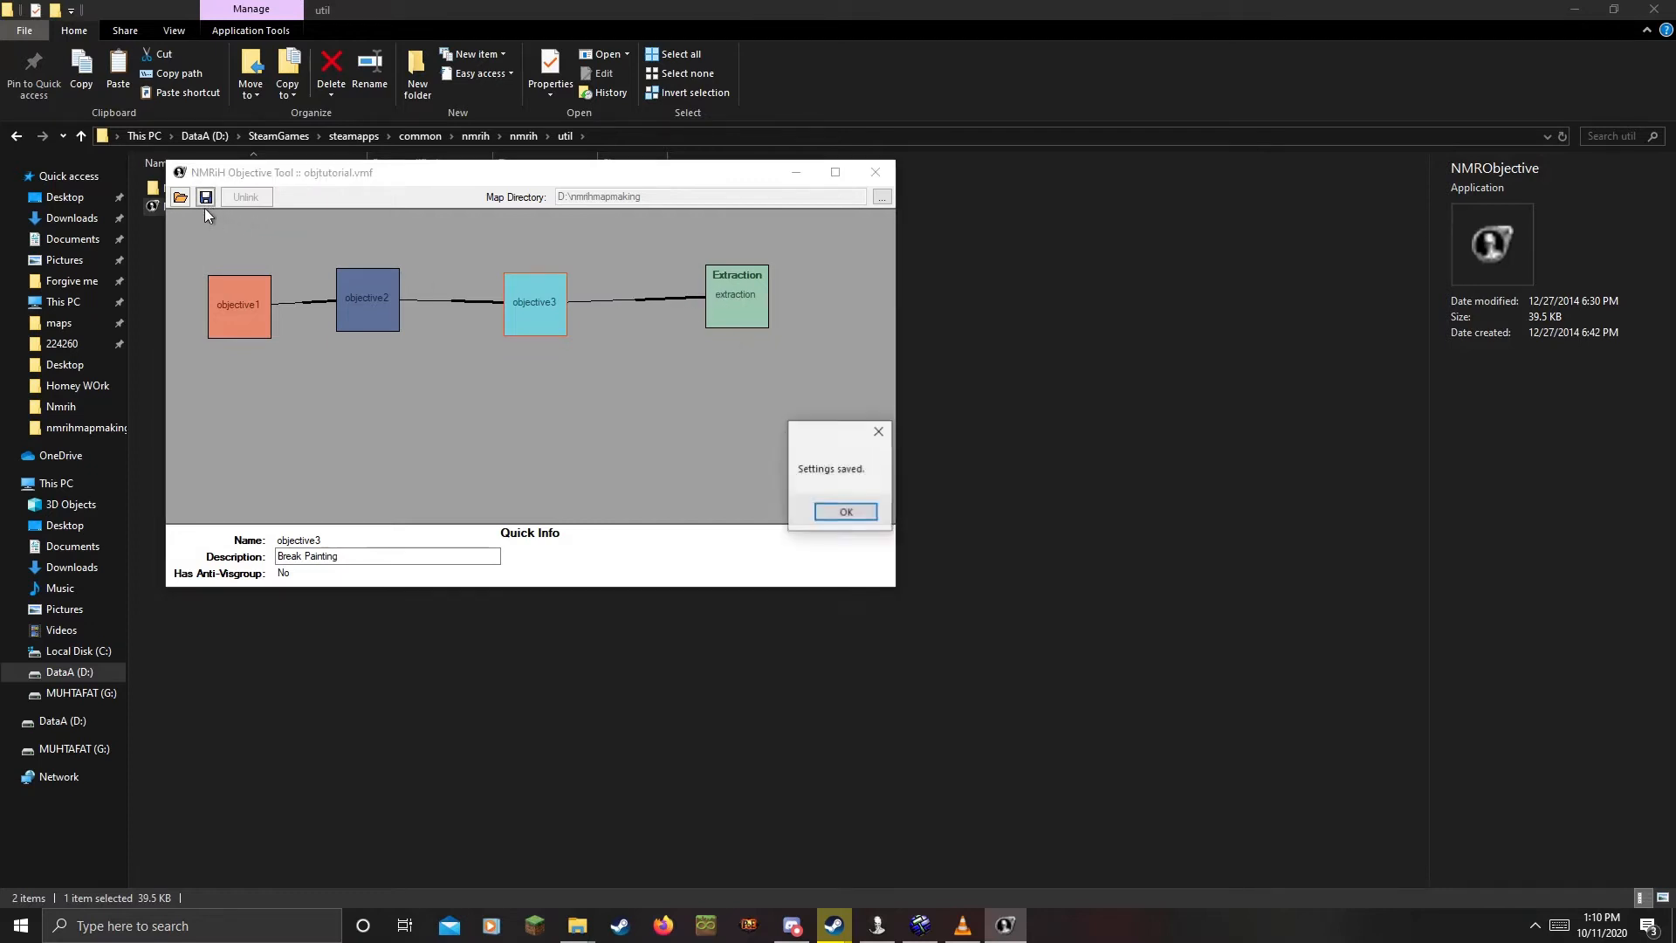
left_click(853, 511)
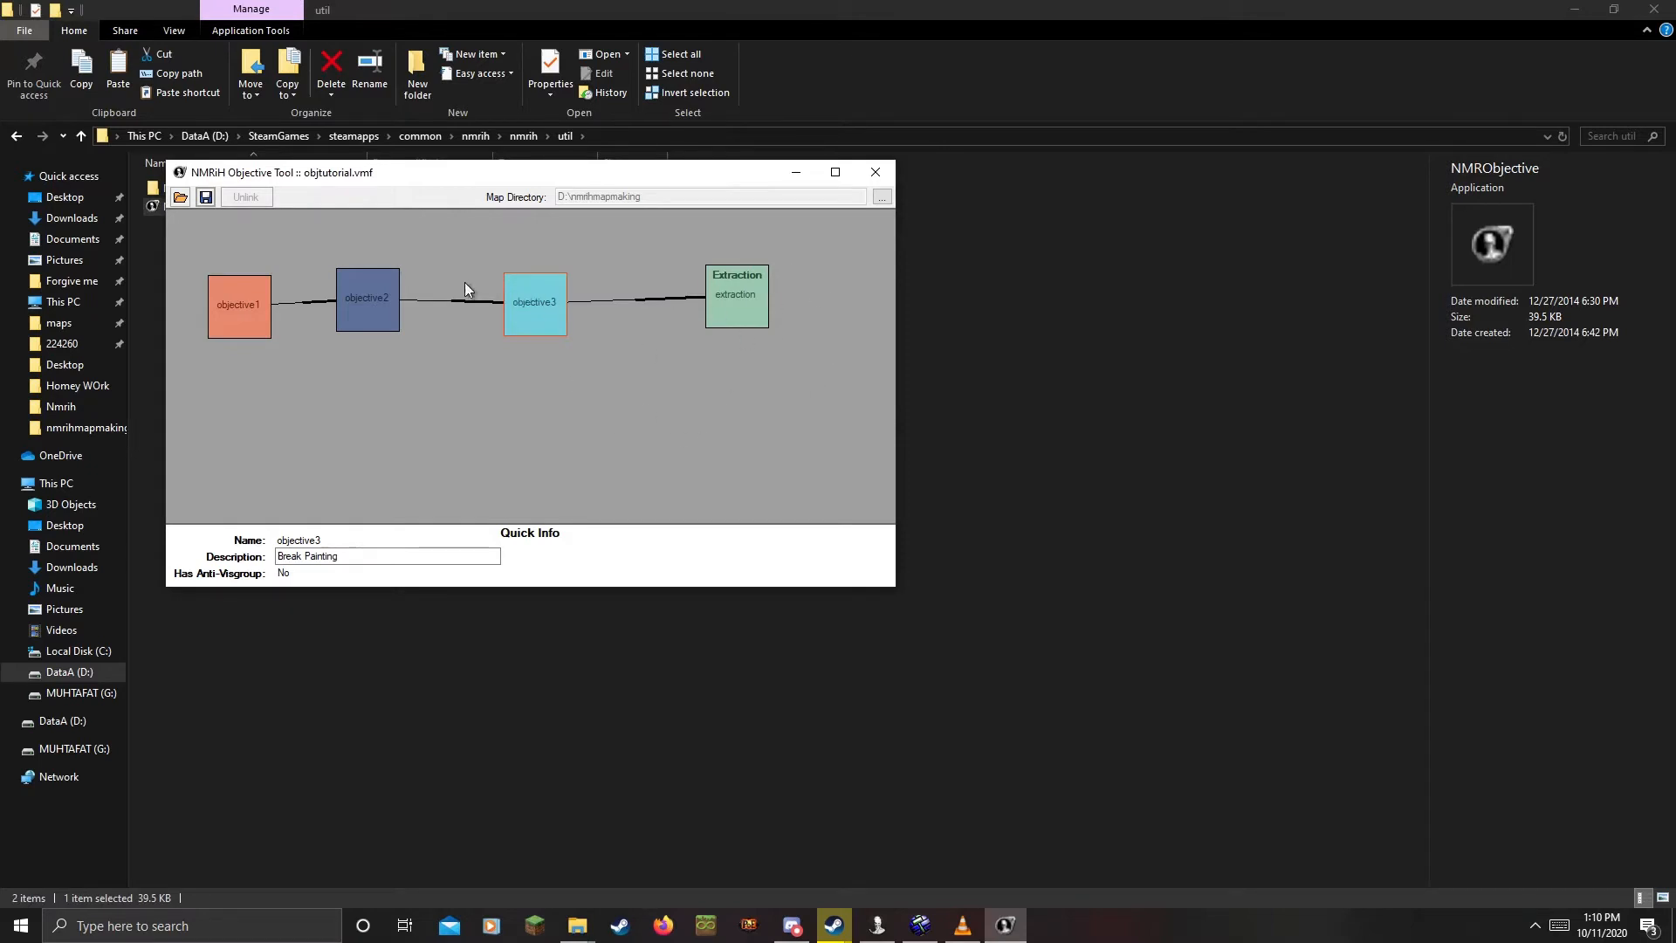
left_click(207, 197)
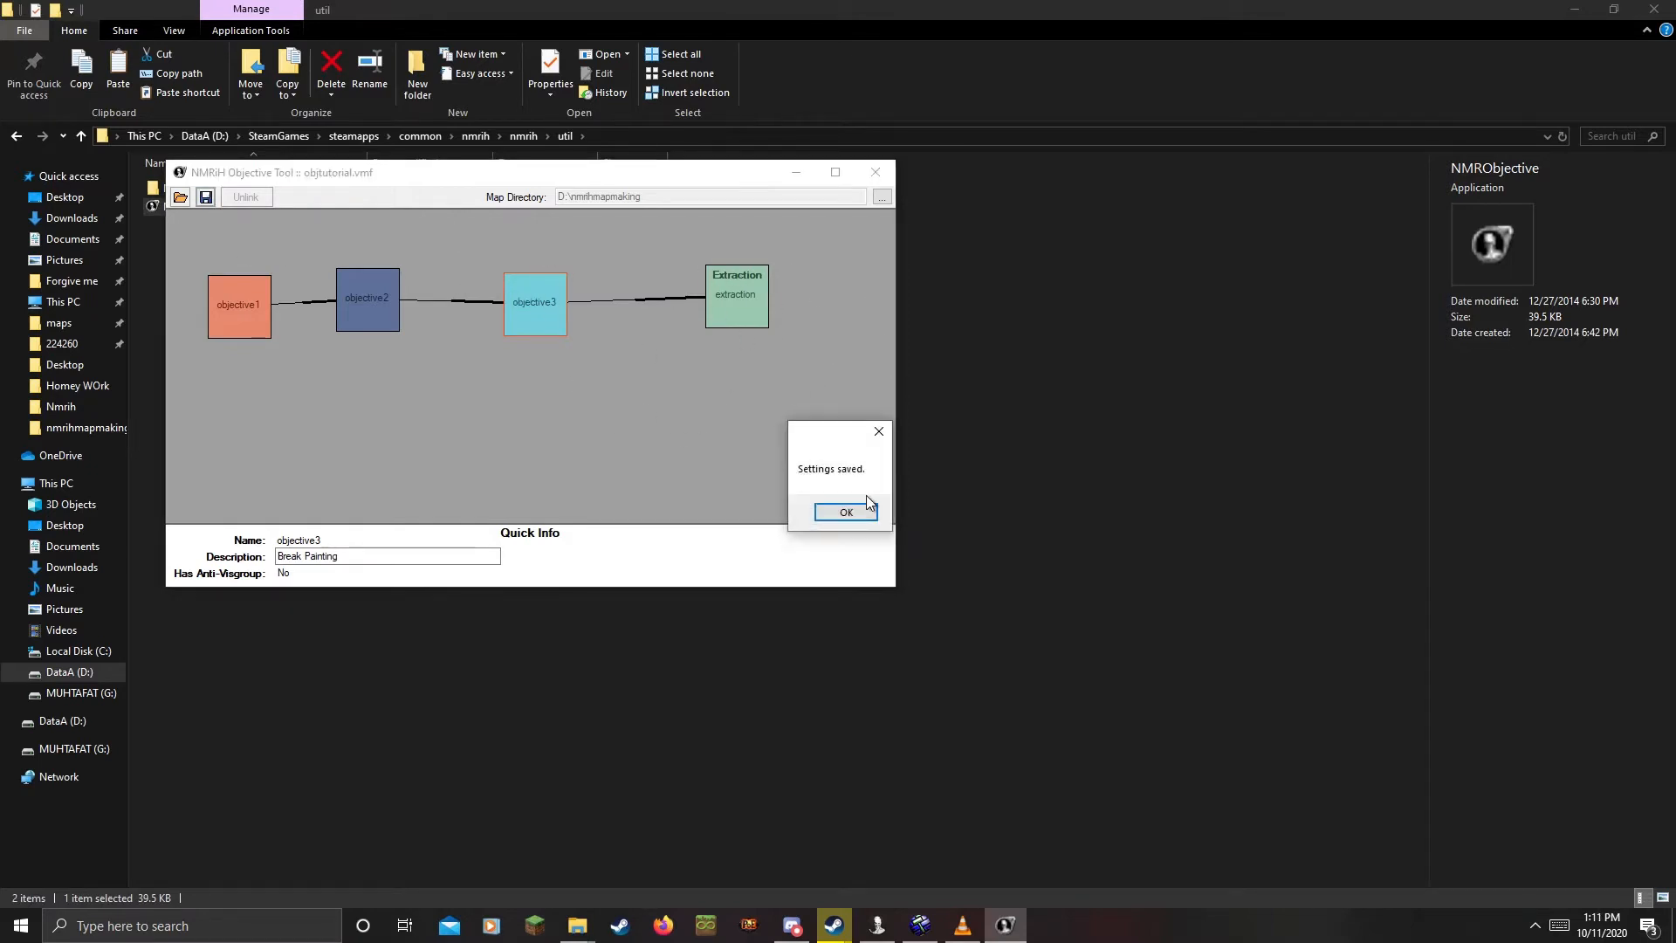
left_click(853, 511)
left_click(876, 172)
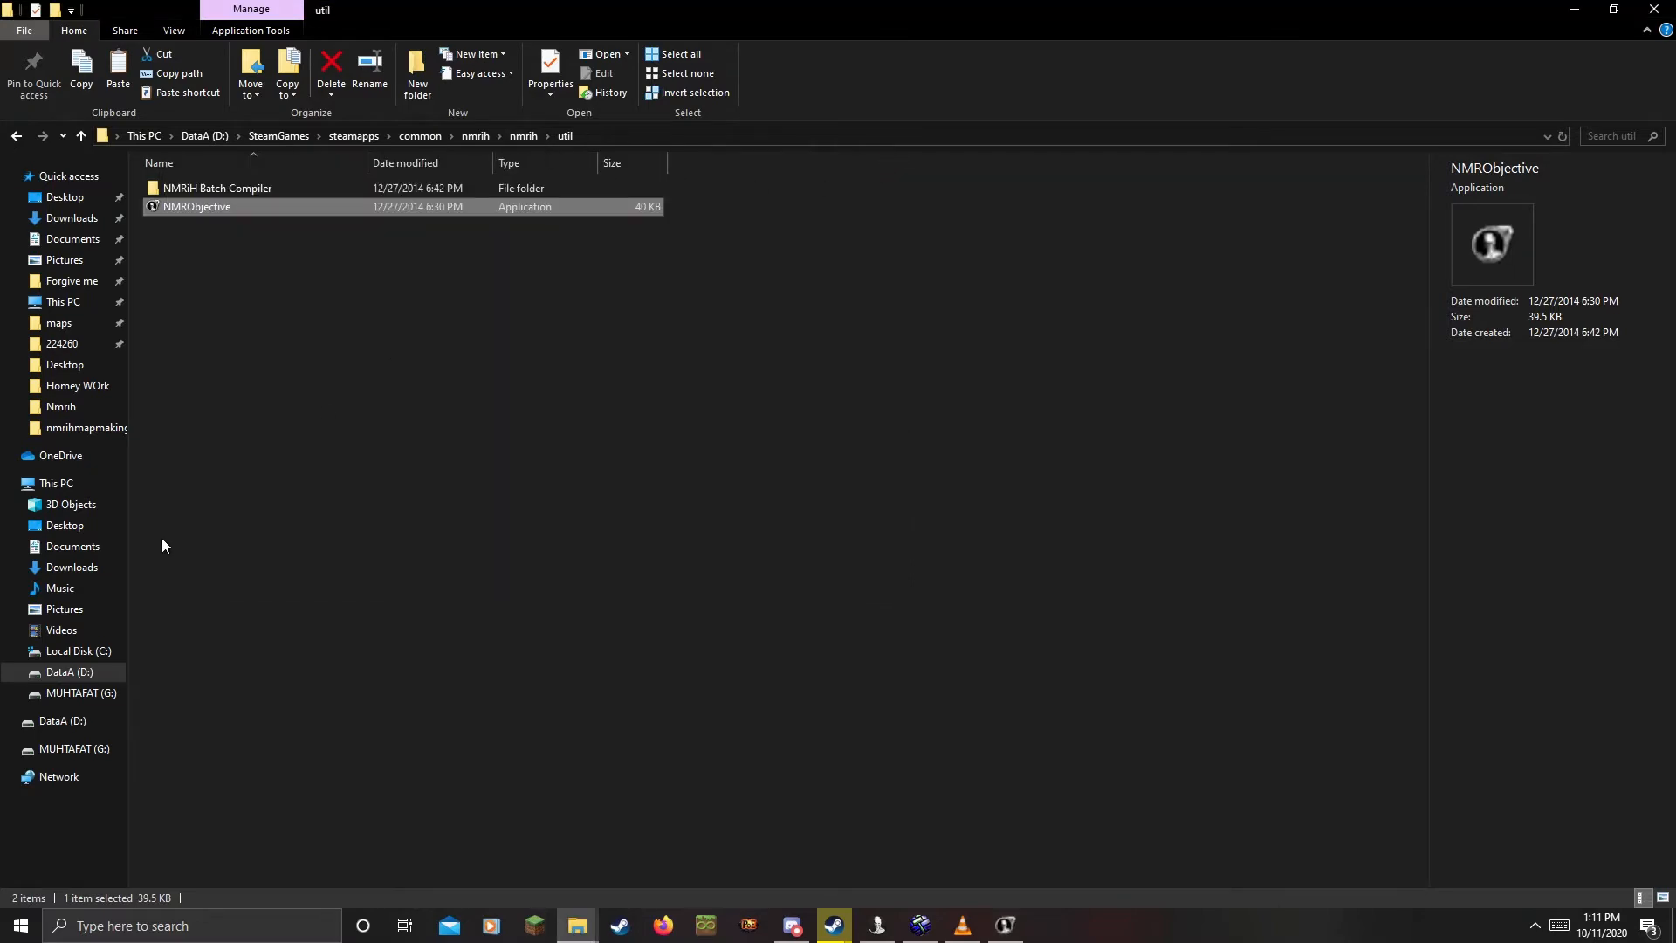
Copy objtutorial.nmo from nmrihmapmaking into the game's maps folder, replacing the old copy
left_click(87, 428)
scroll(339, 437, "down", 20)
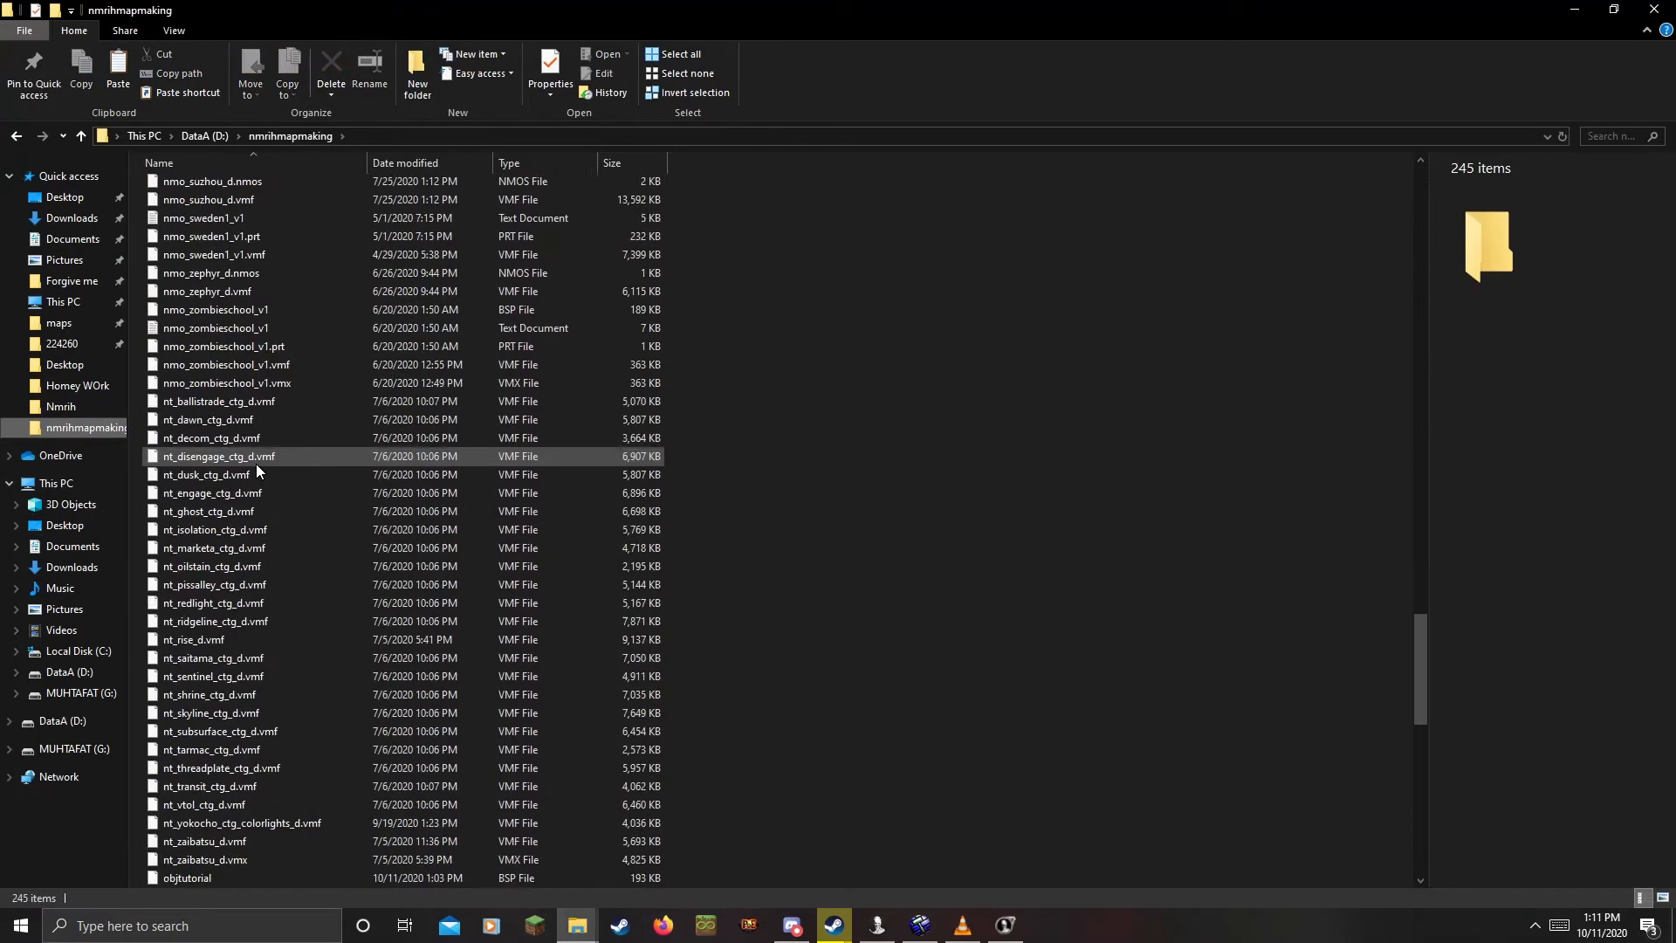
scroll(240, 432, "down", 9)
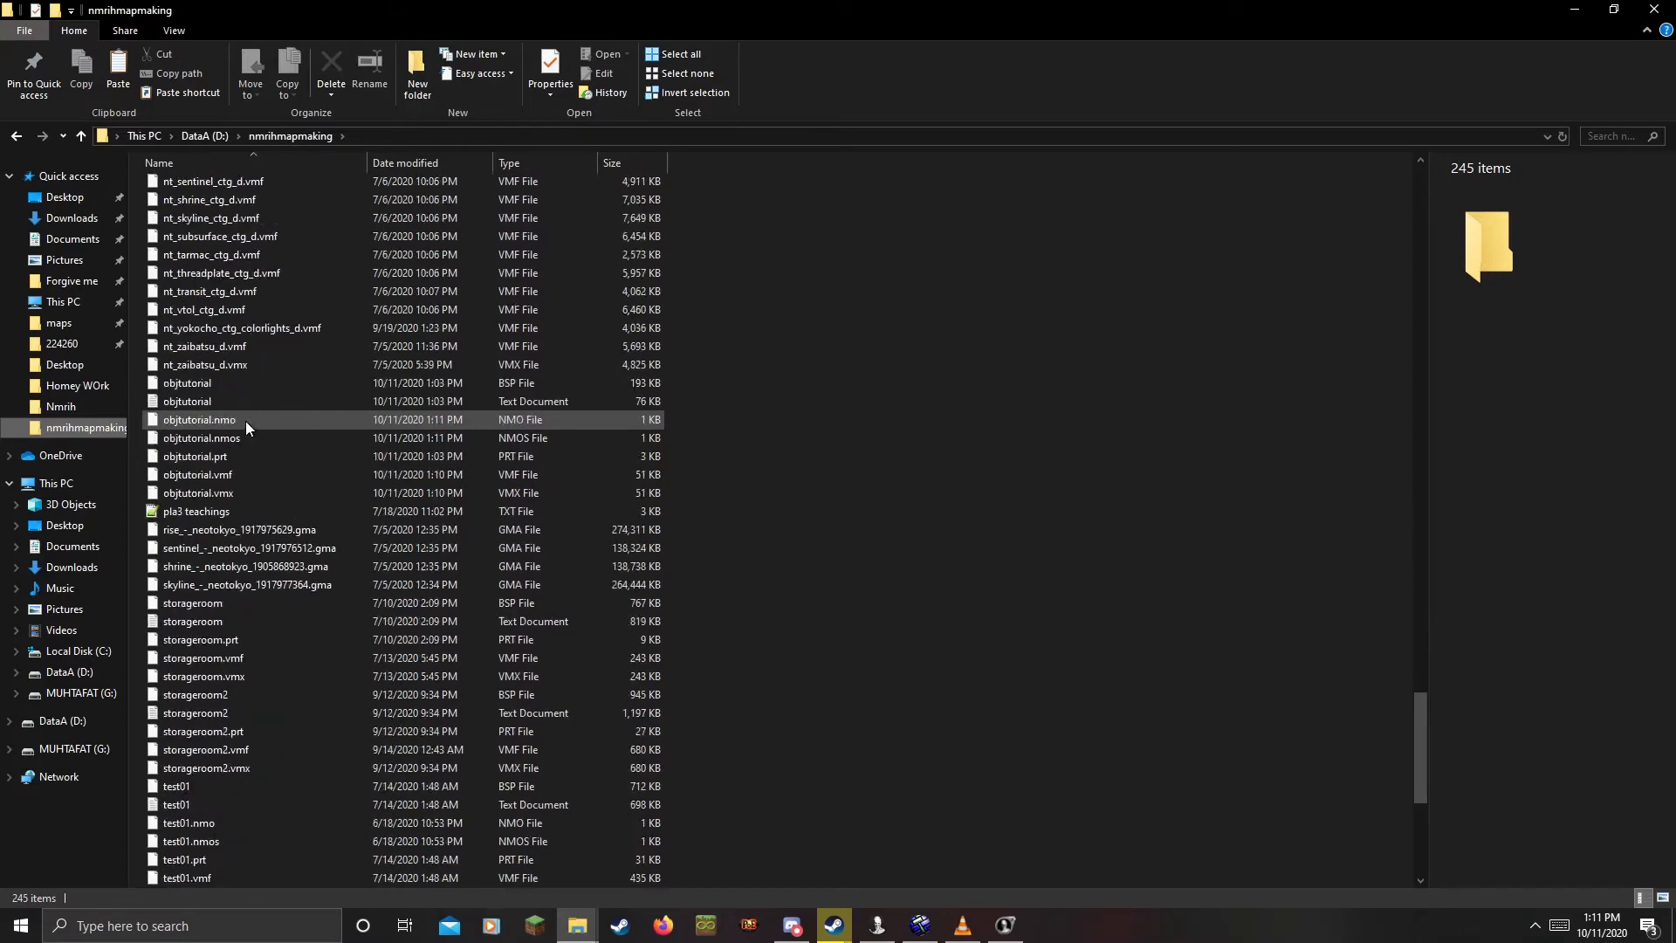
scroll(245, 424, "down", 8)
scroll(234, 320, "up", 5)
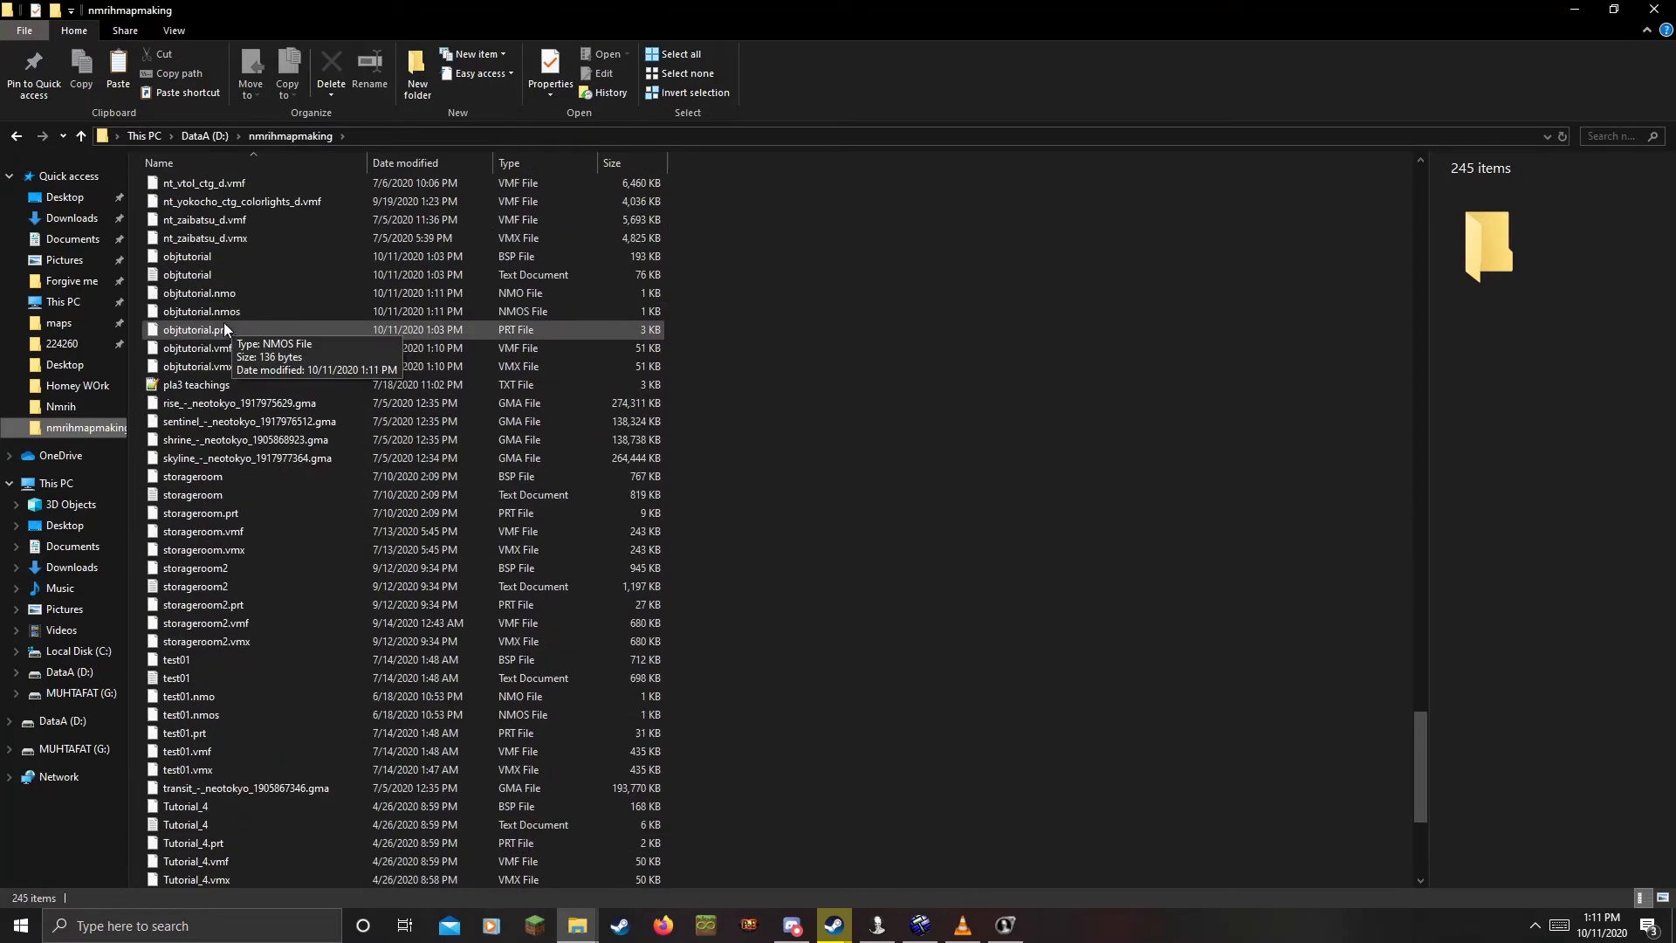
left_click(210, 296)
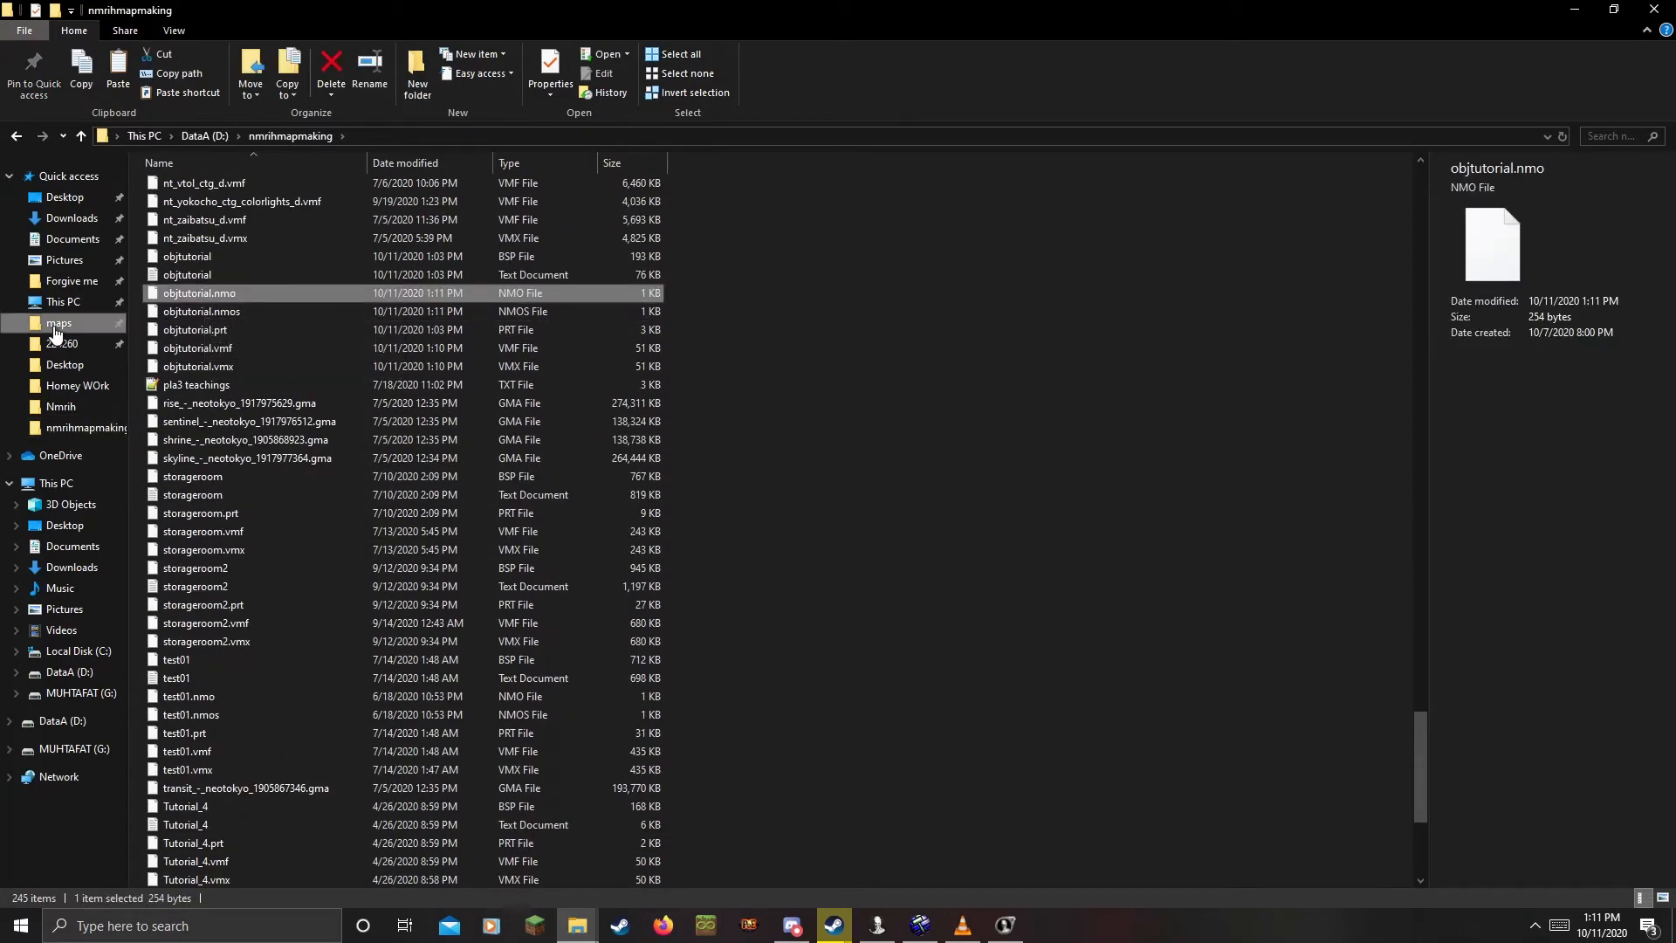
left_click(55, 324)
key("ctrl+v")
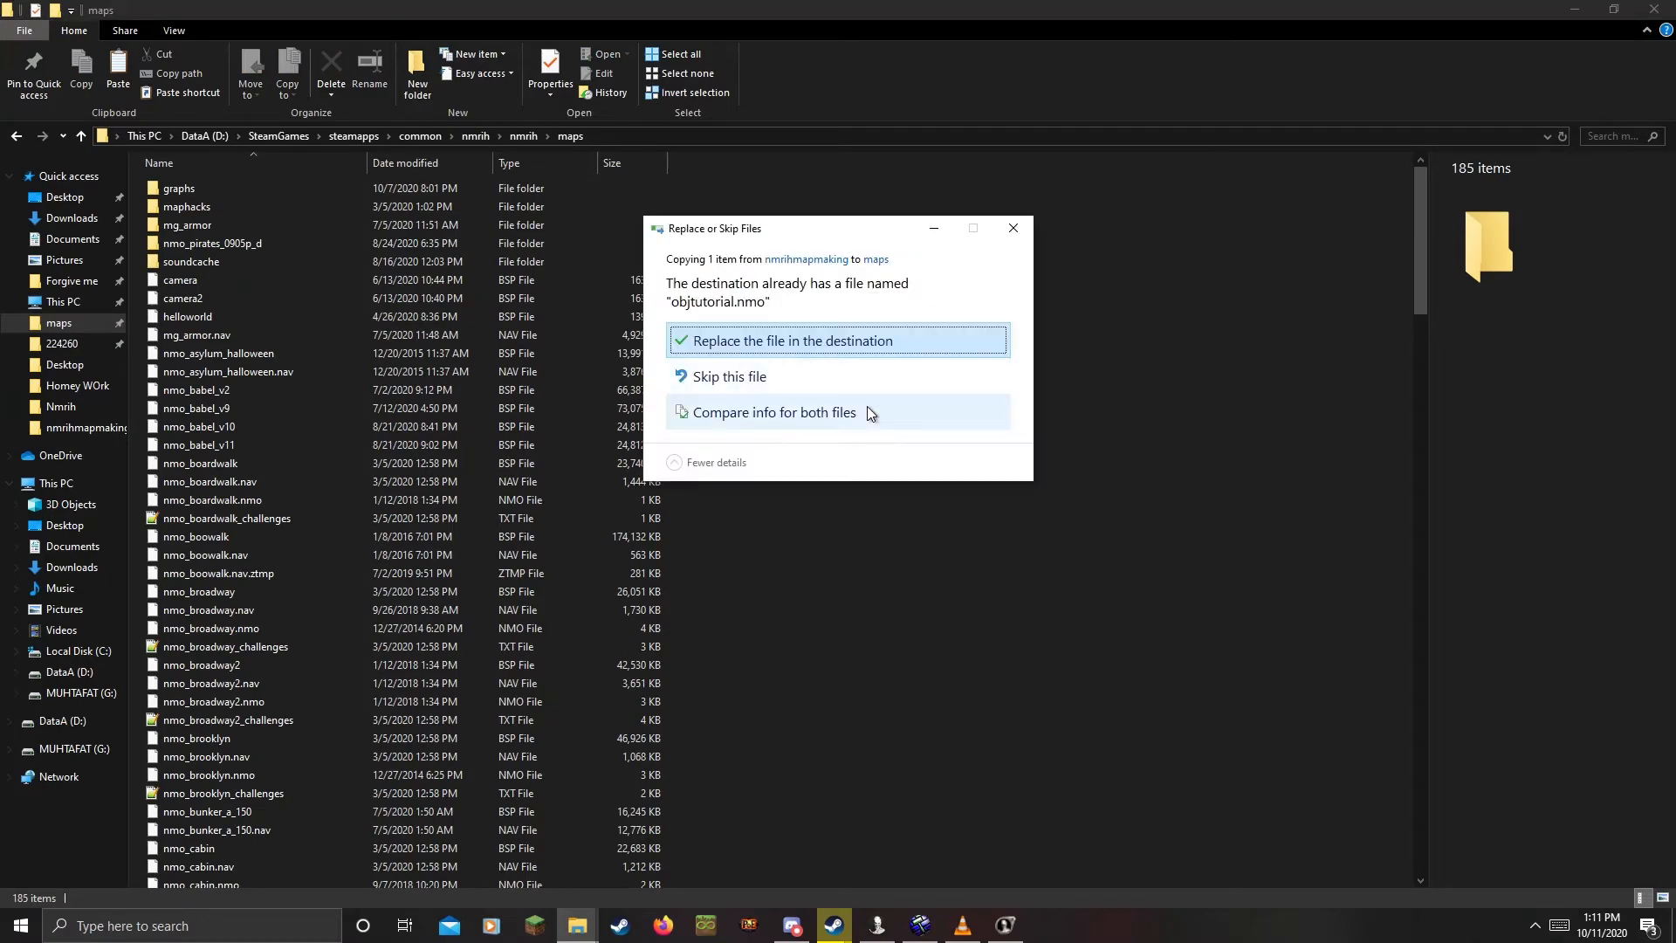
left_click(746, 342)
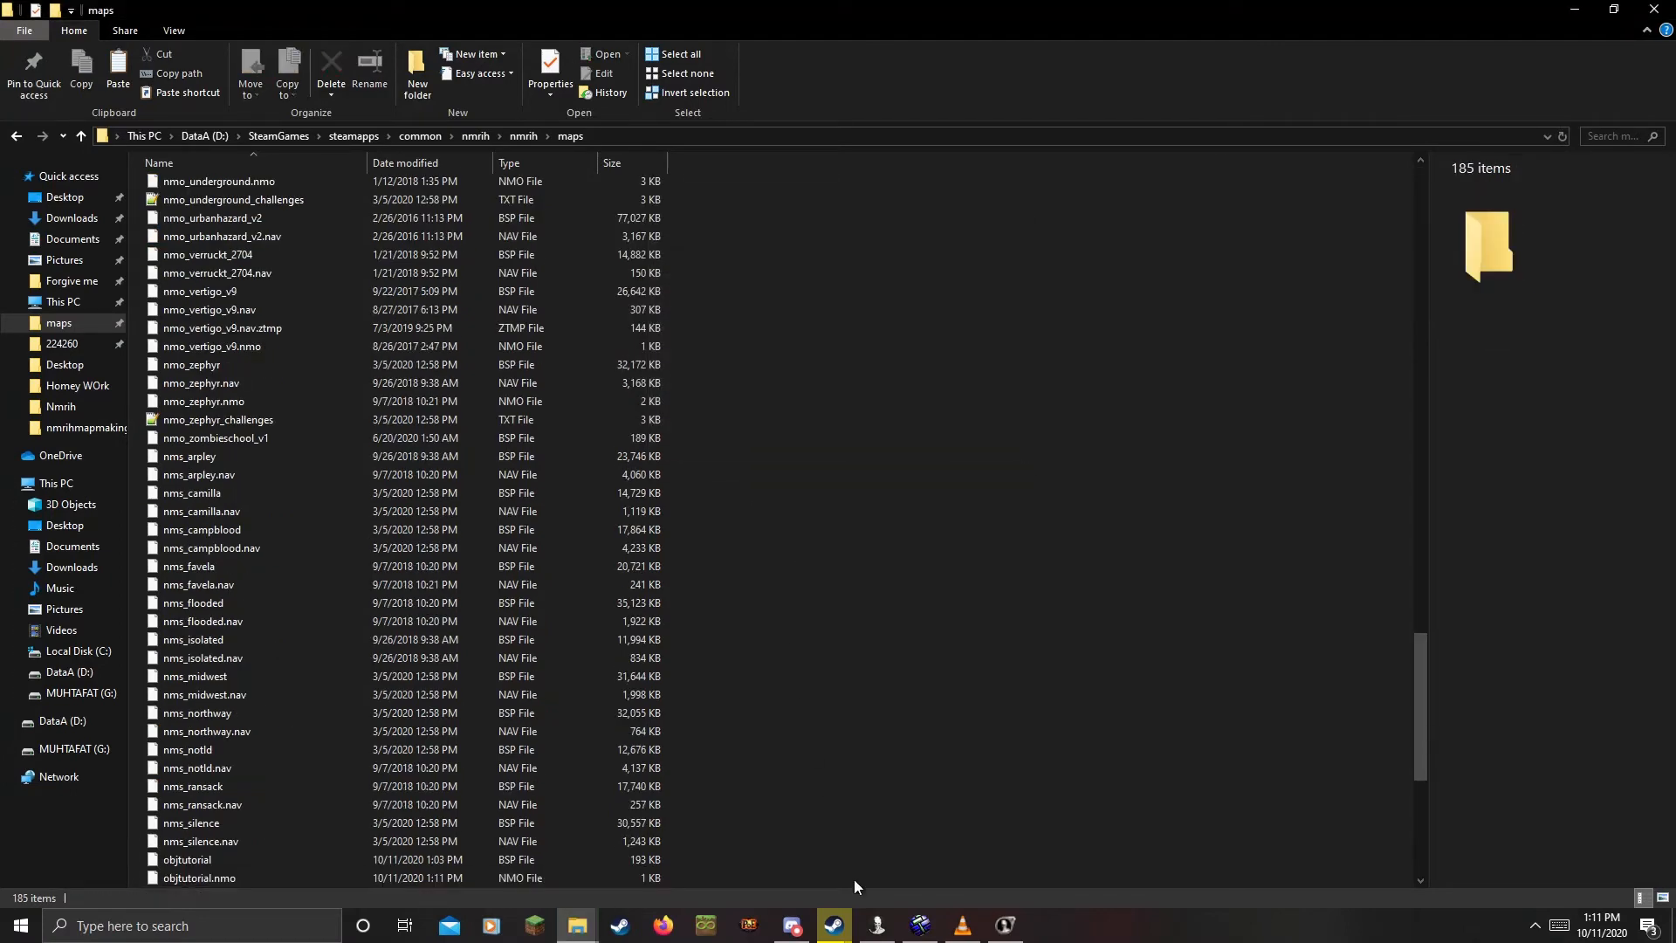
left_click(877, 925)
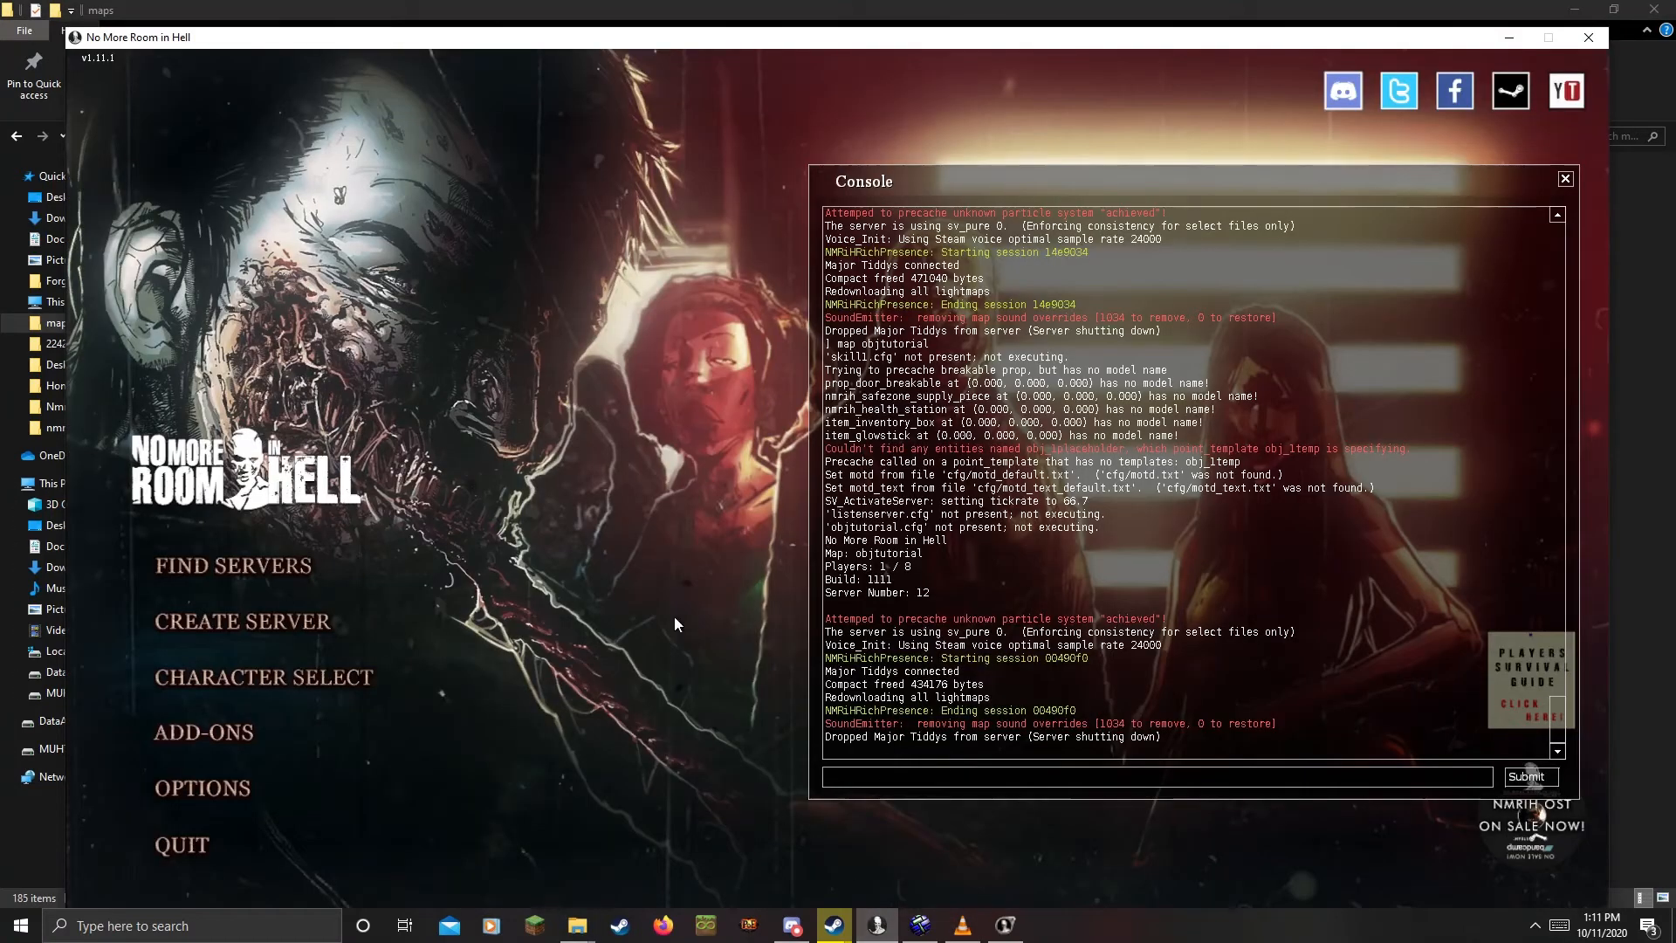
Load the map with the console command 'map objtutorial' and enter it
type("m")
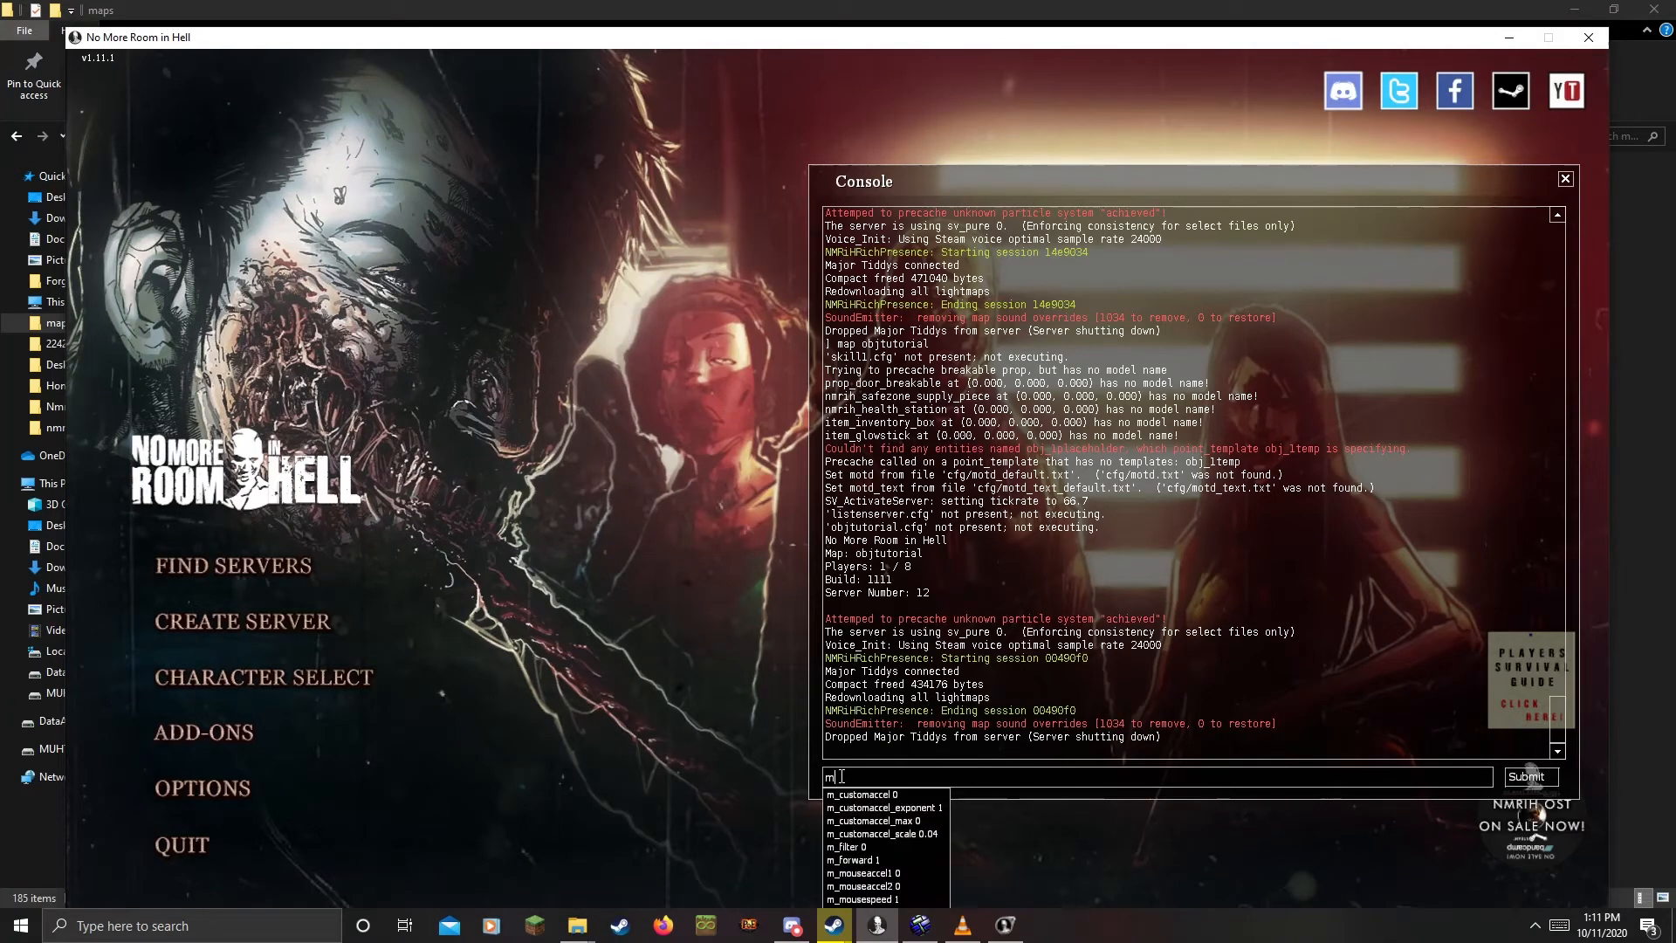
type("ap objtutorial")
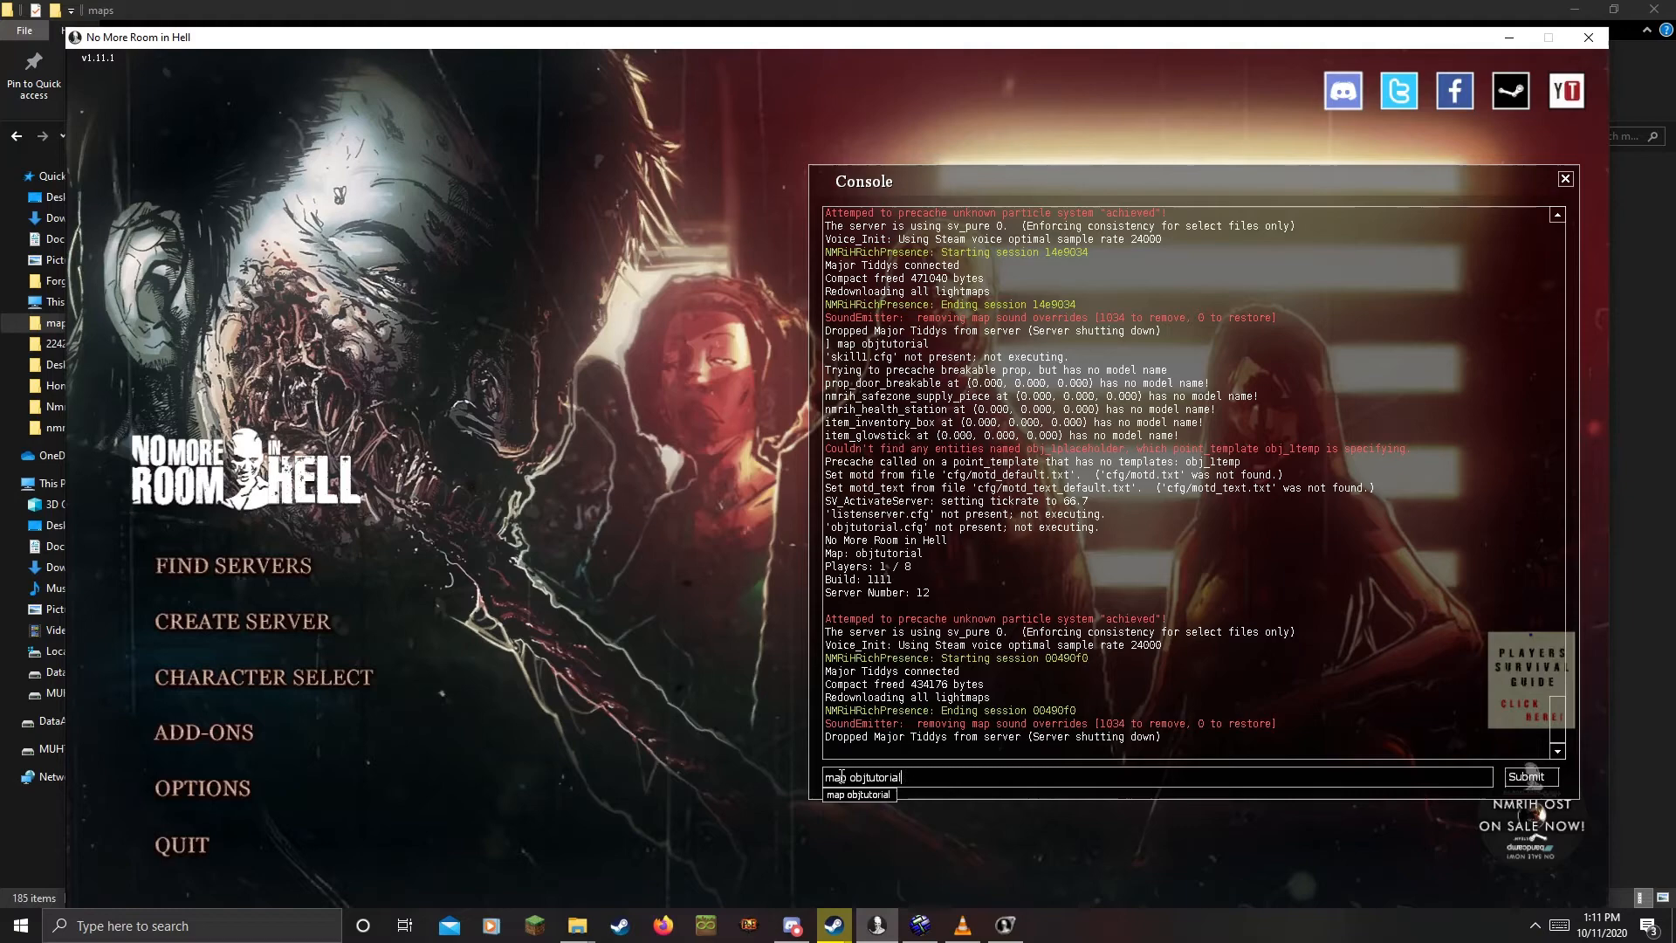
key("Return")
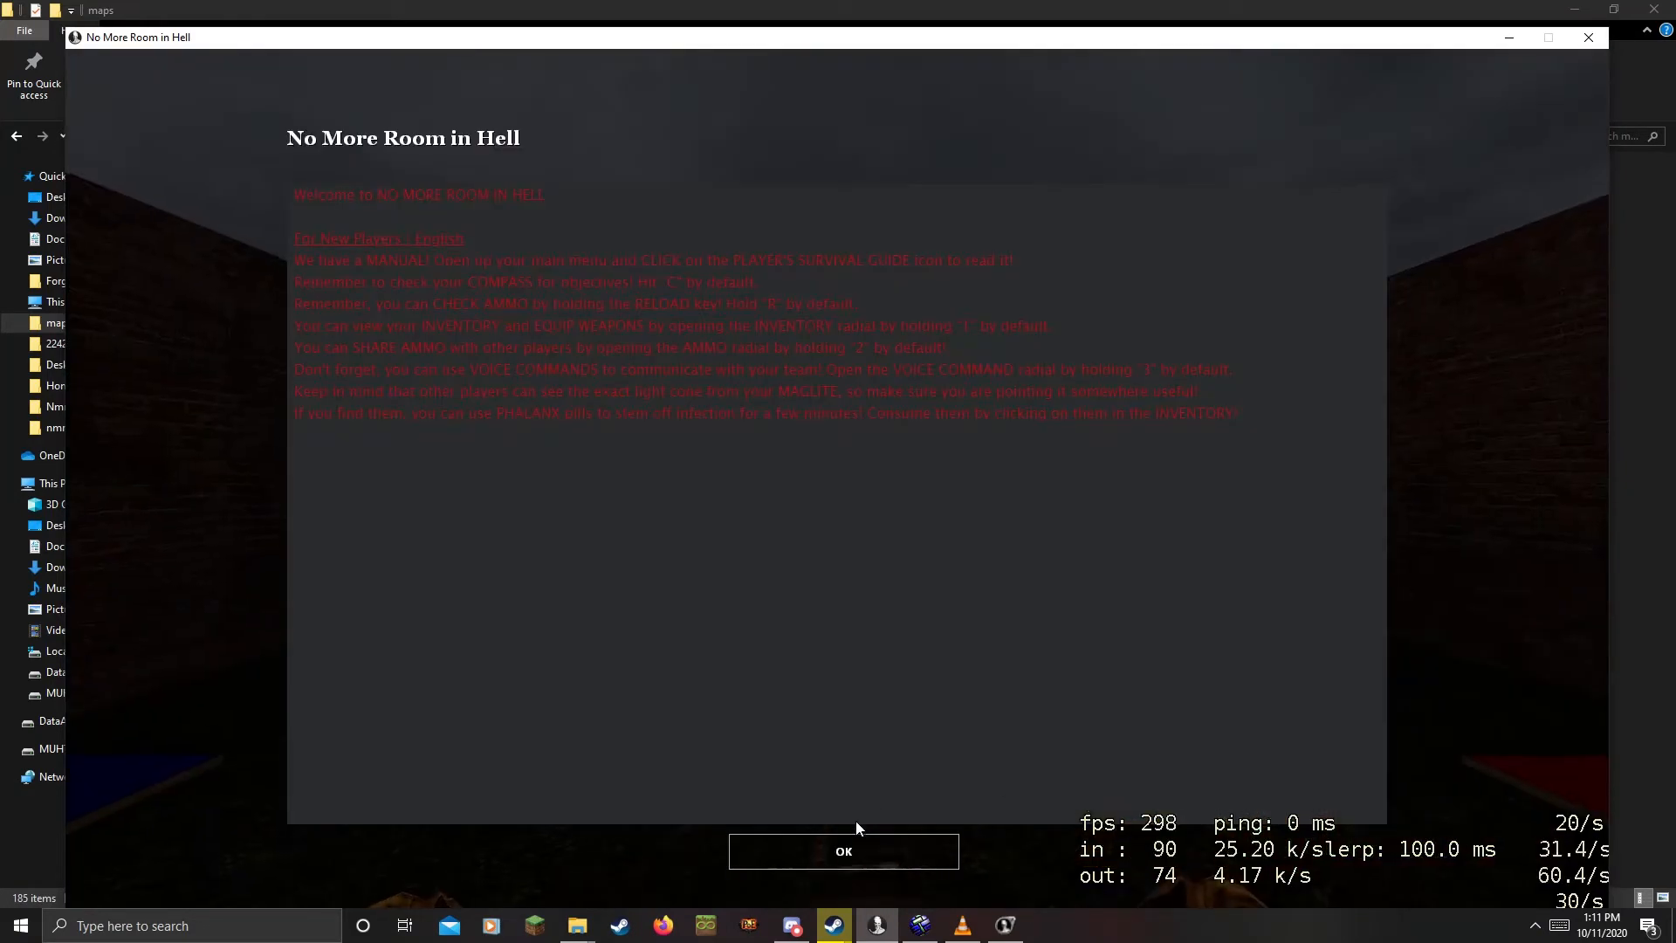
left_click(854, 843)
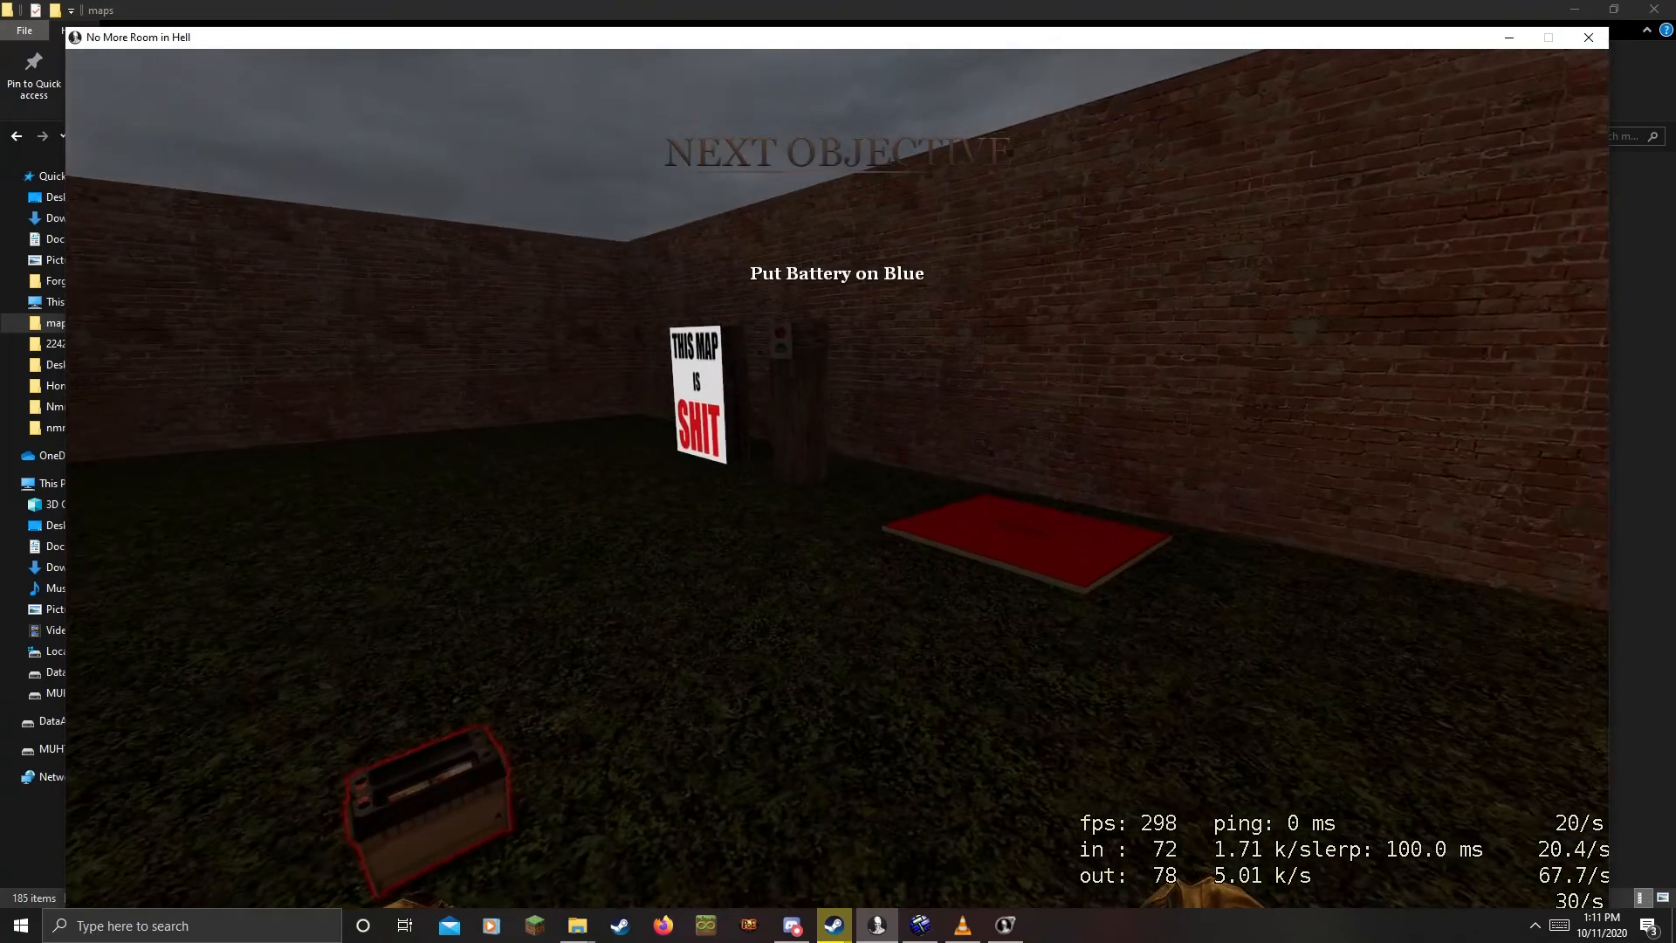
Pick up the battery, walk it into the burning corner, then back away
key("e")
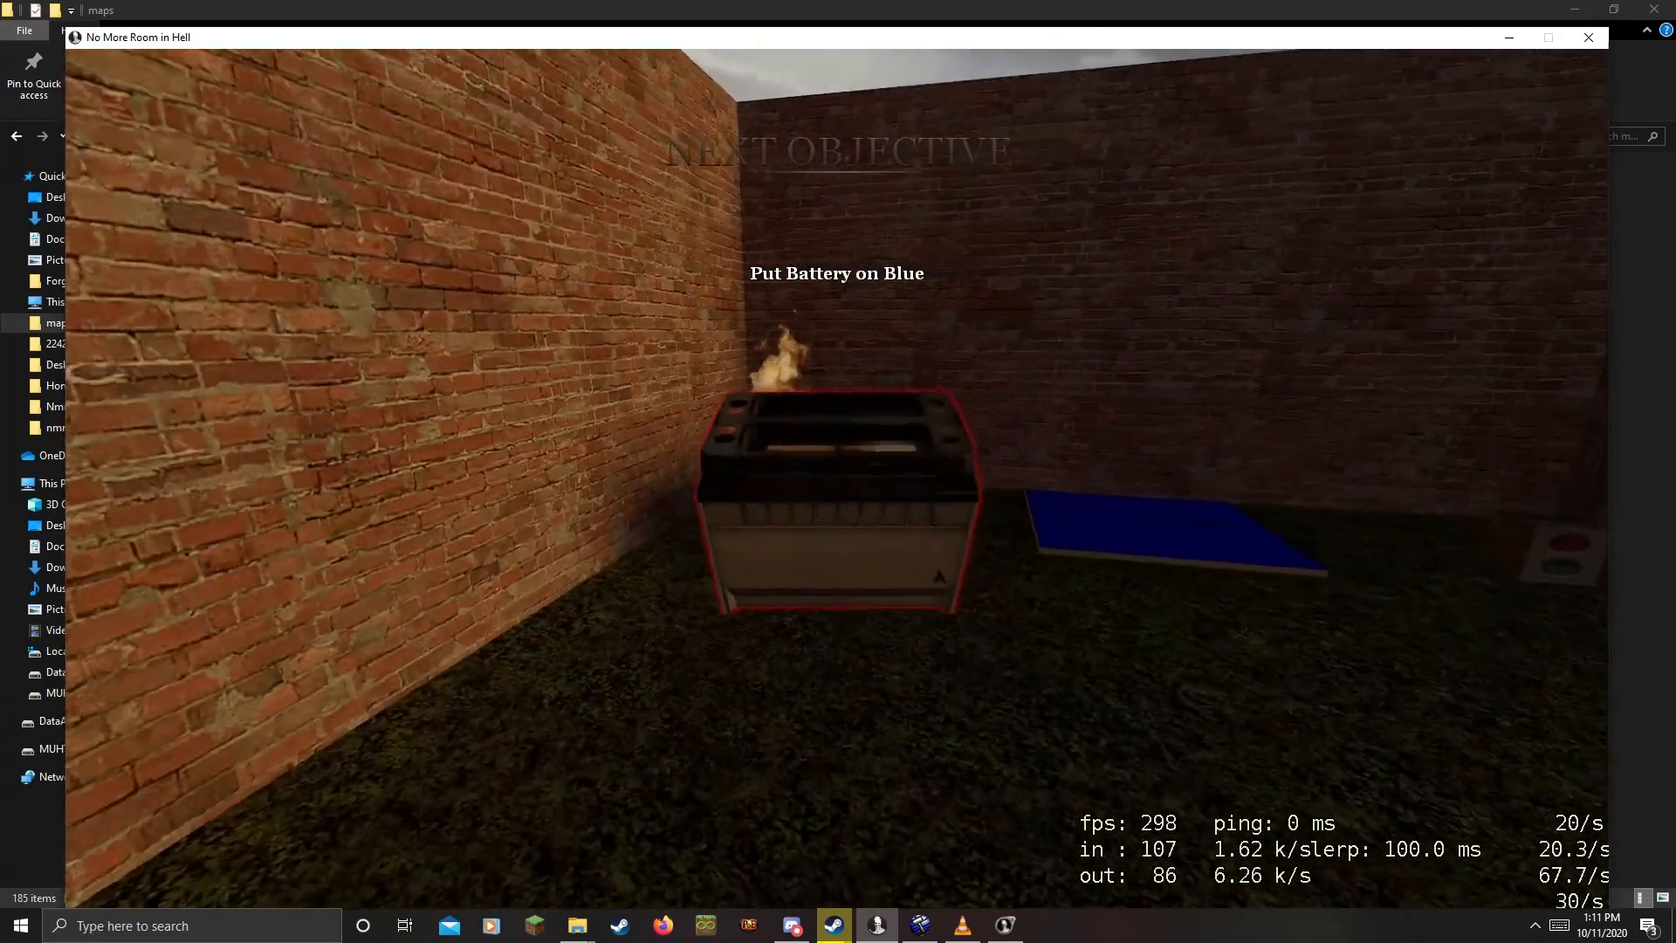
key("w")
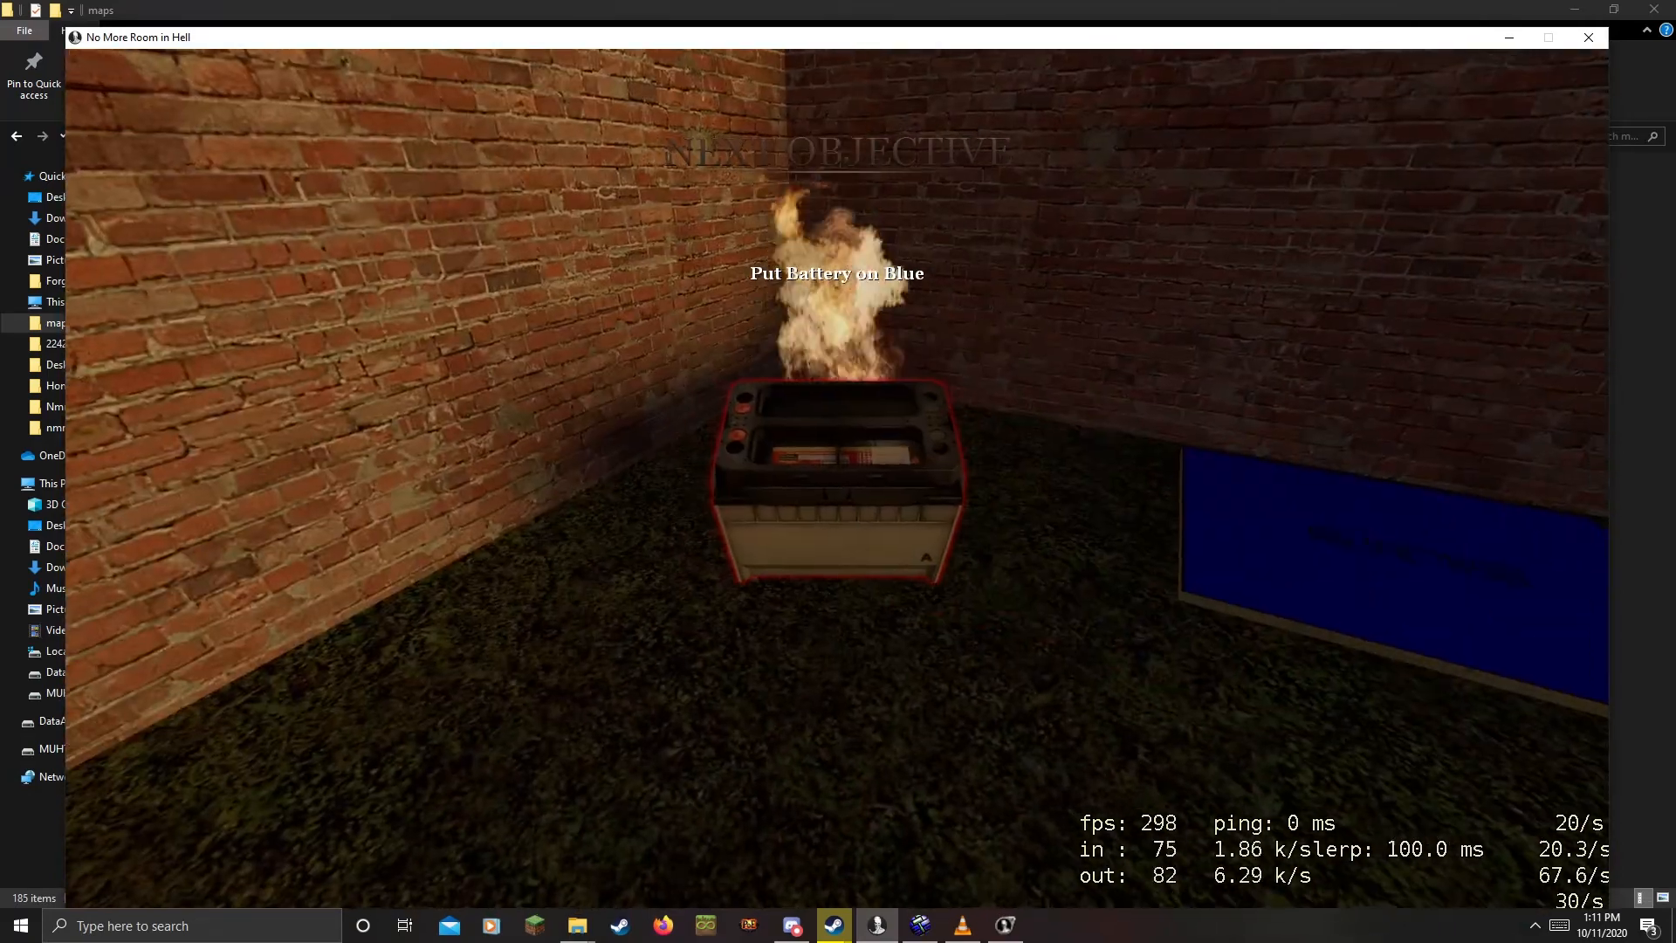
key("w")
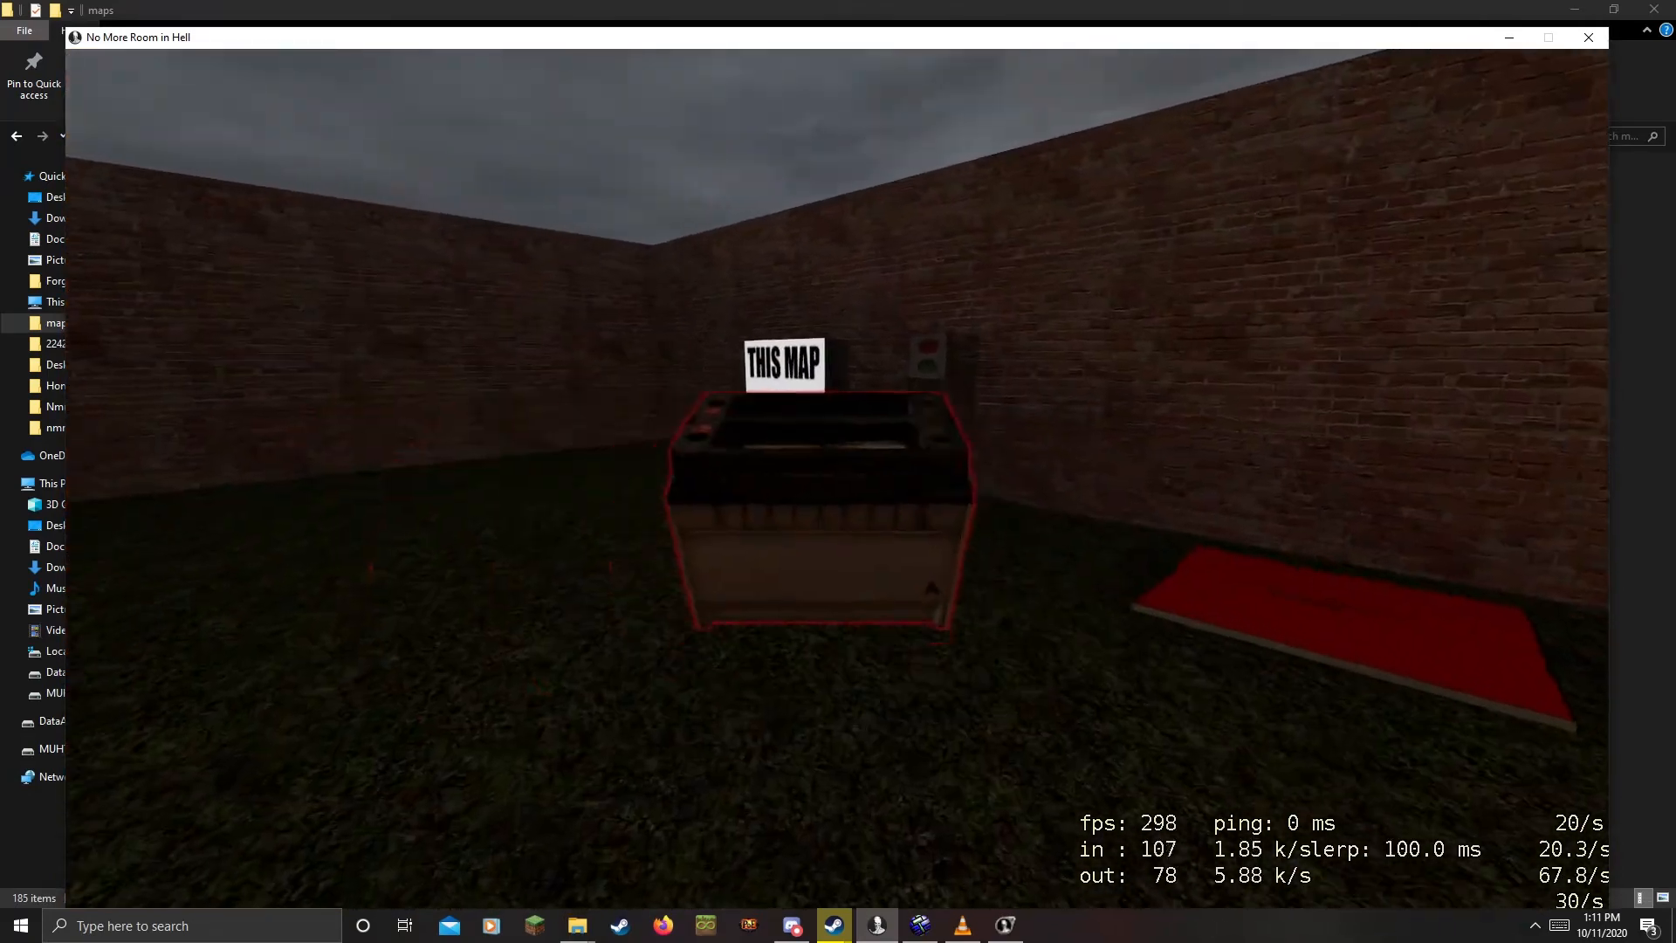
key("w")
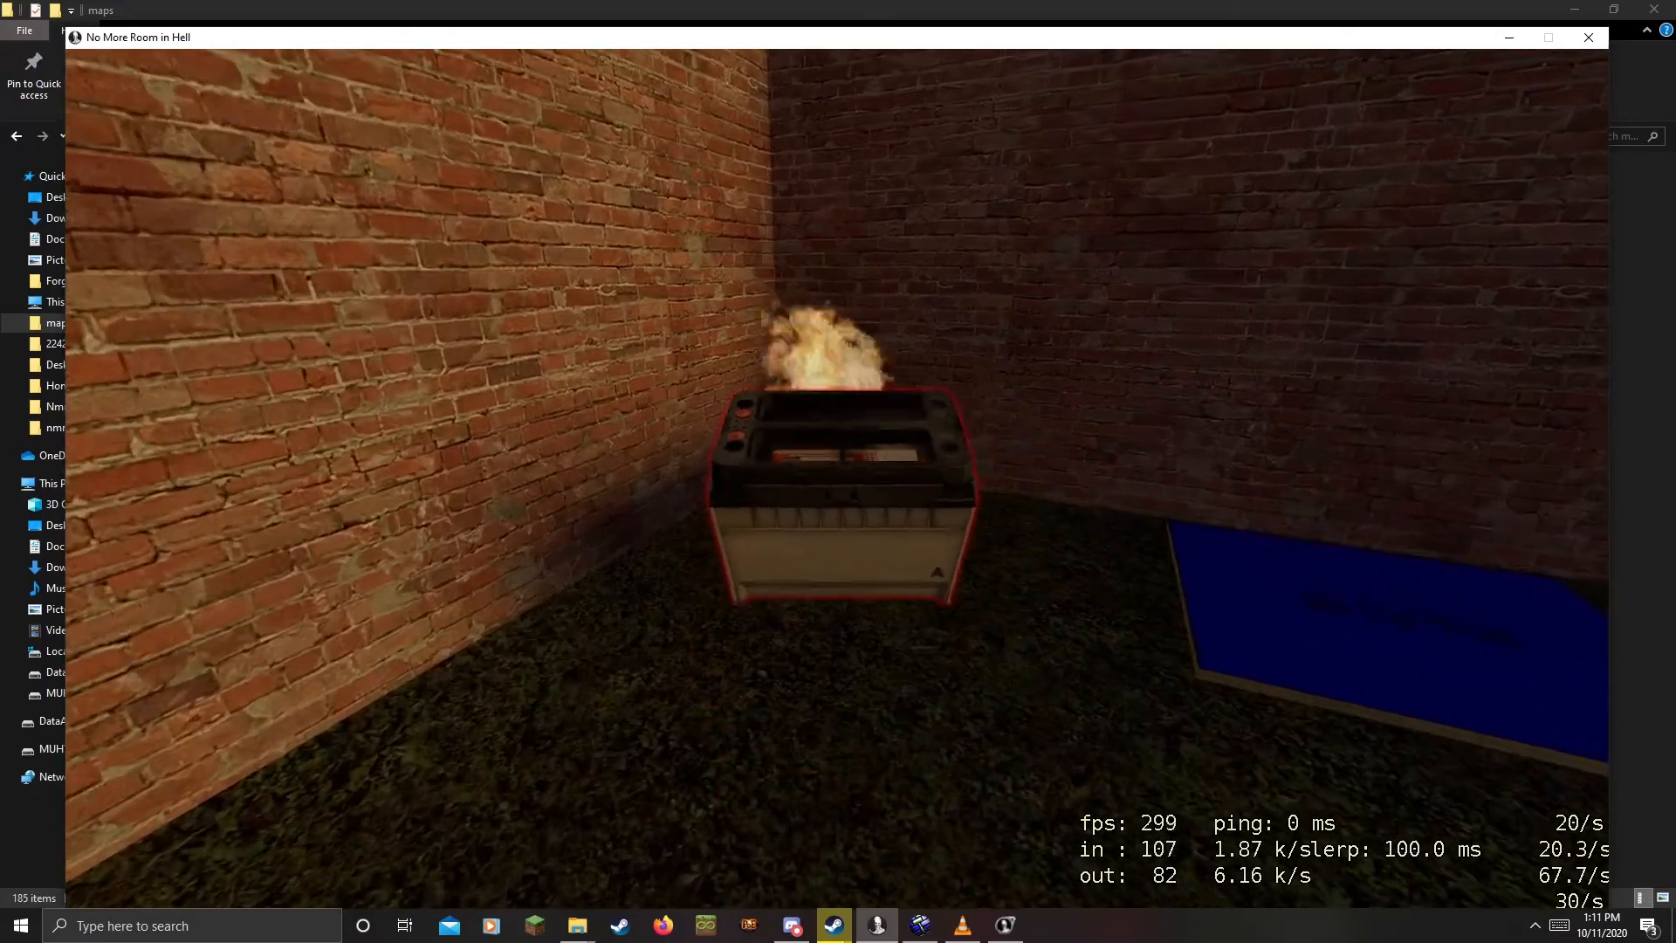
key("w")
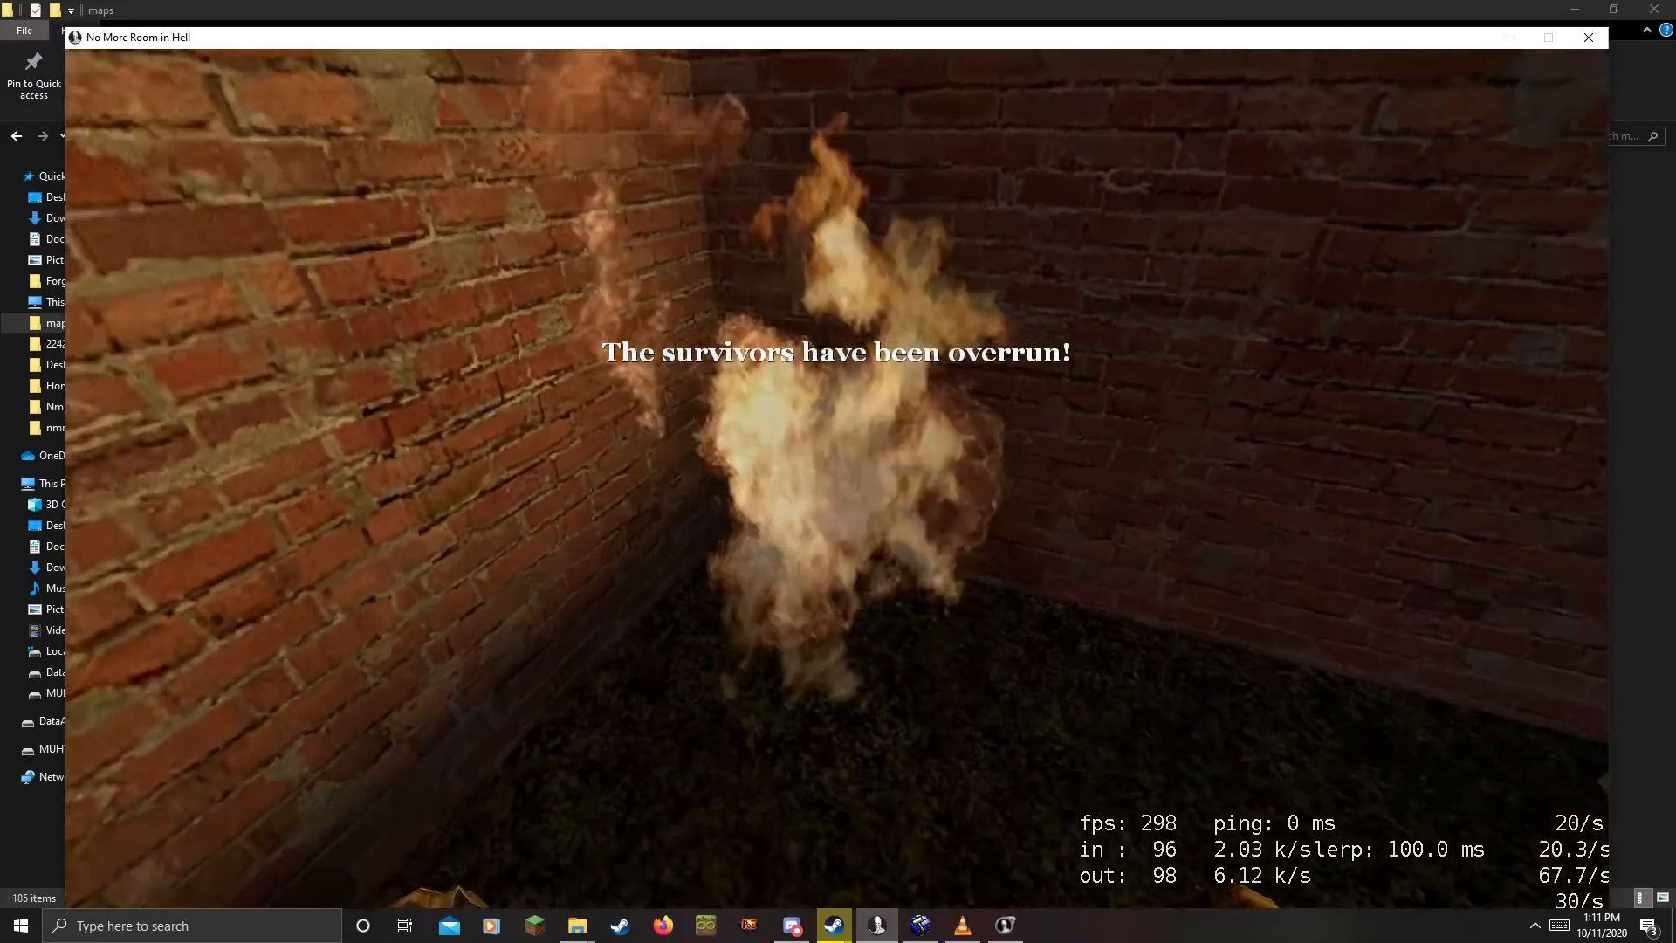
key("s")
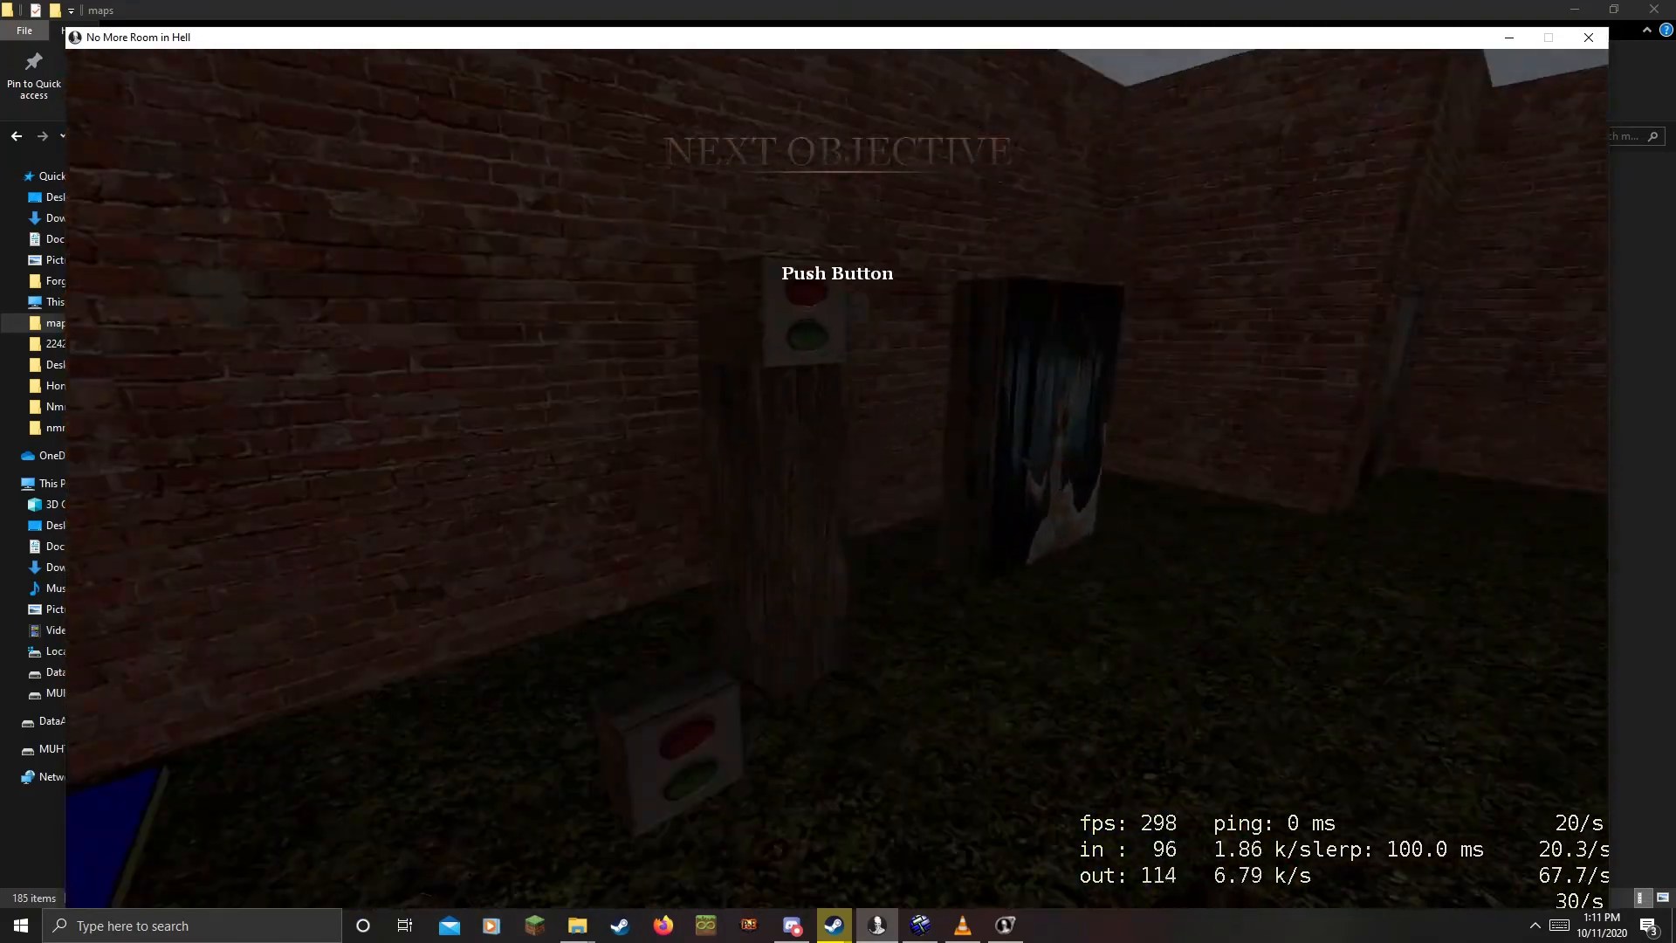
Press the button post and break the painting to complete both objectives
key("w")
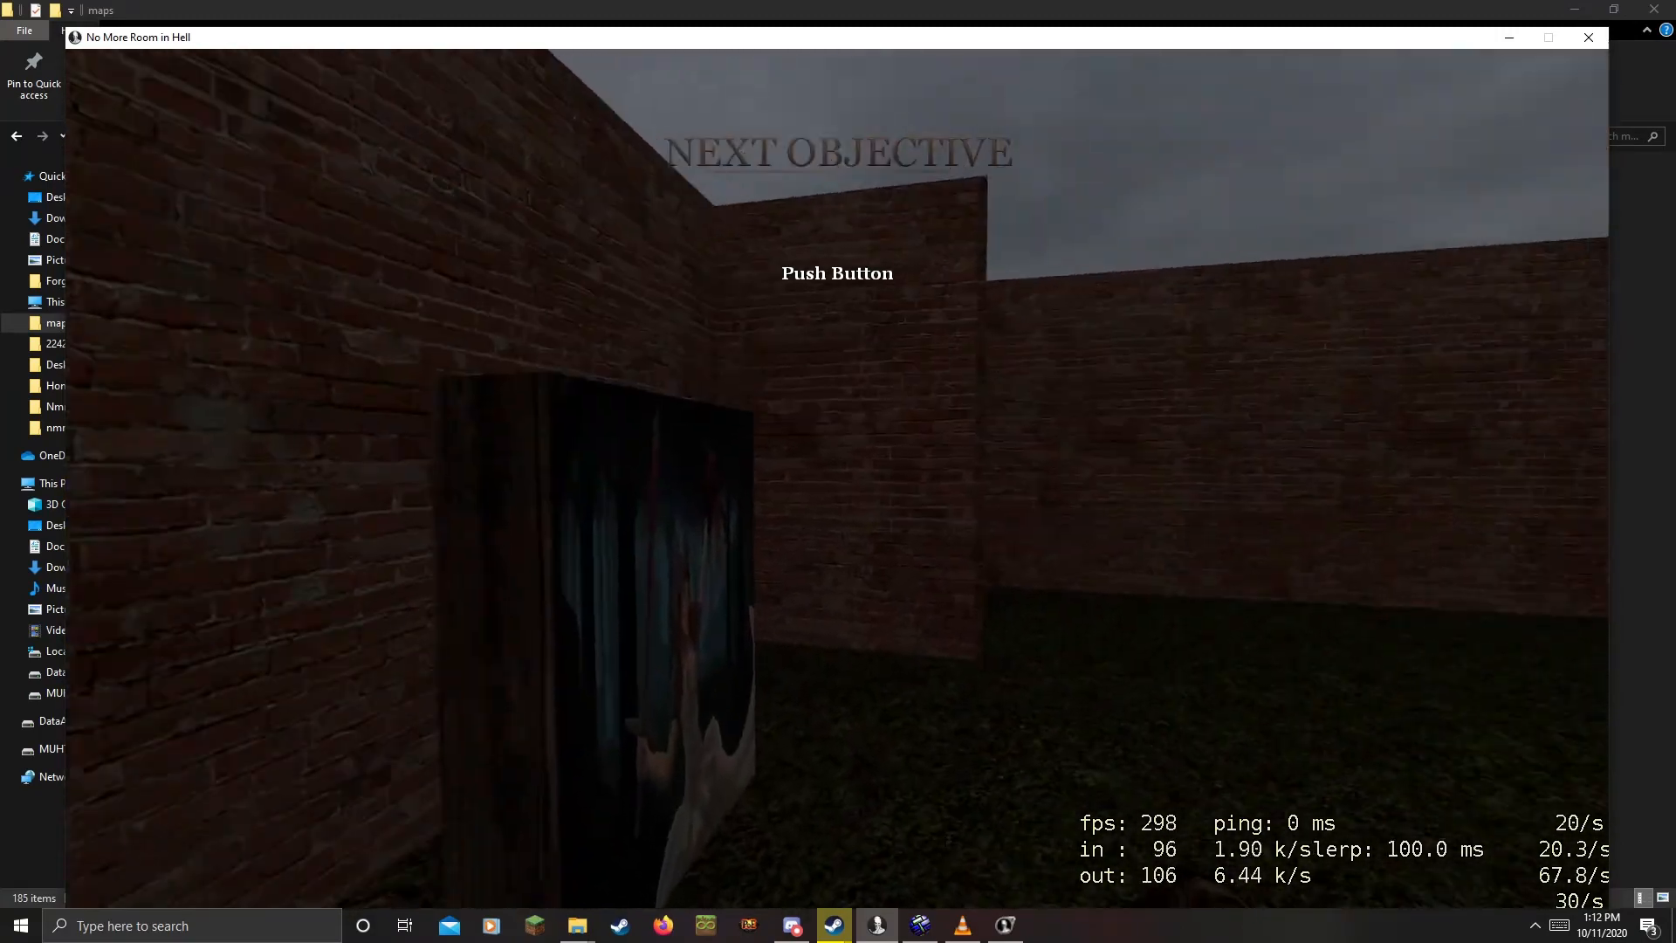
key("w")
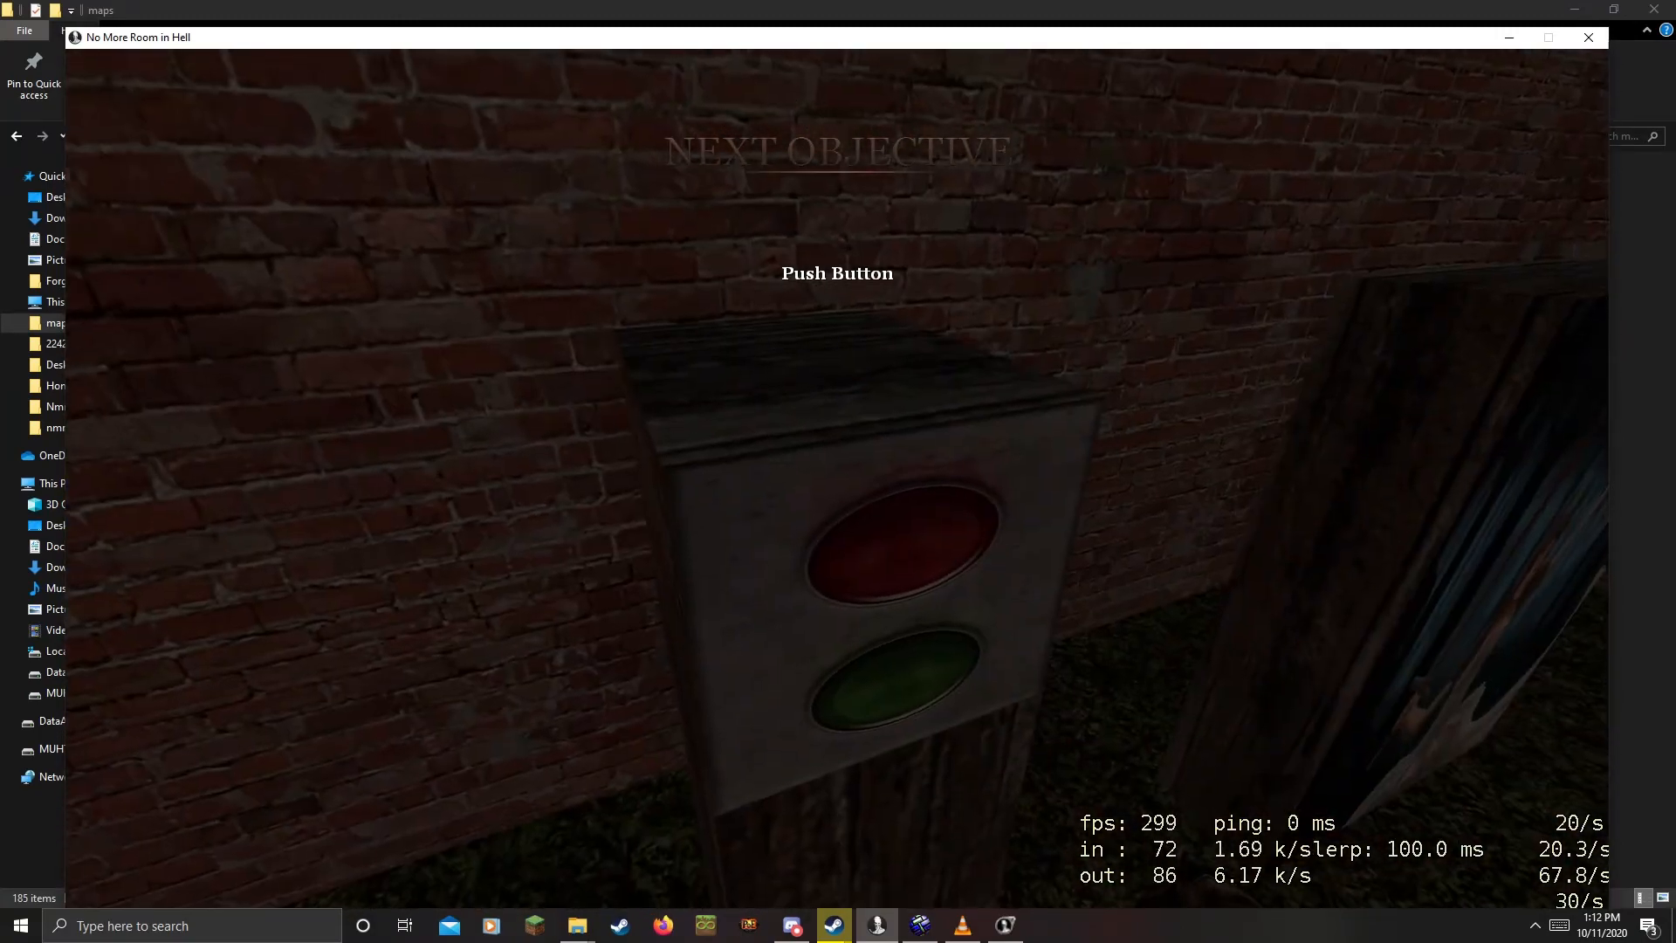
key("e")
key("w")
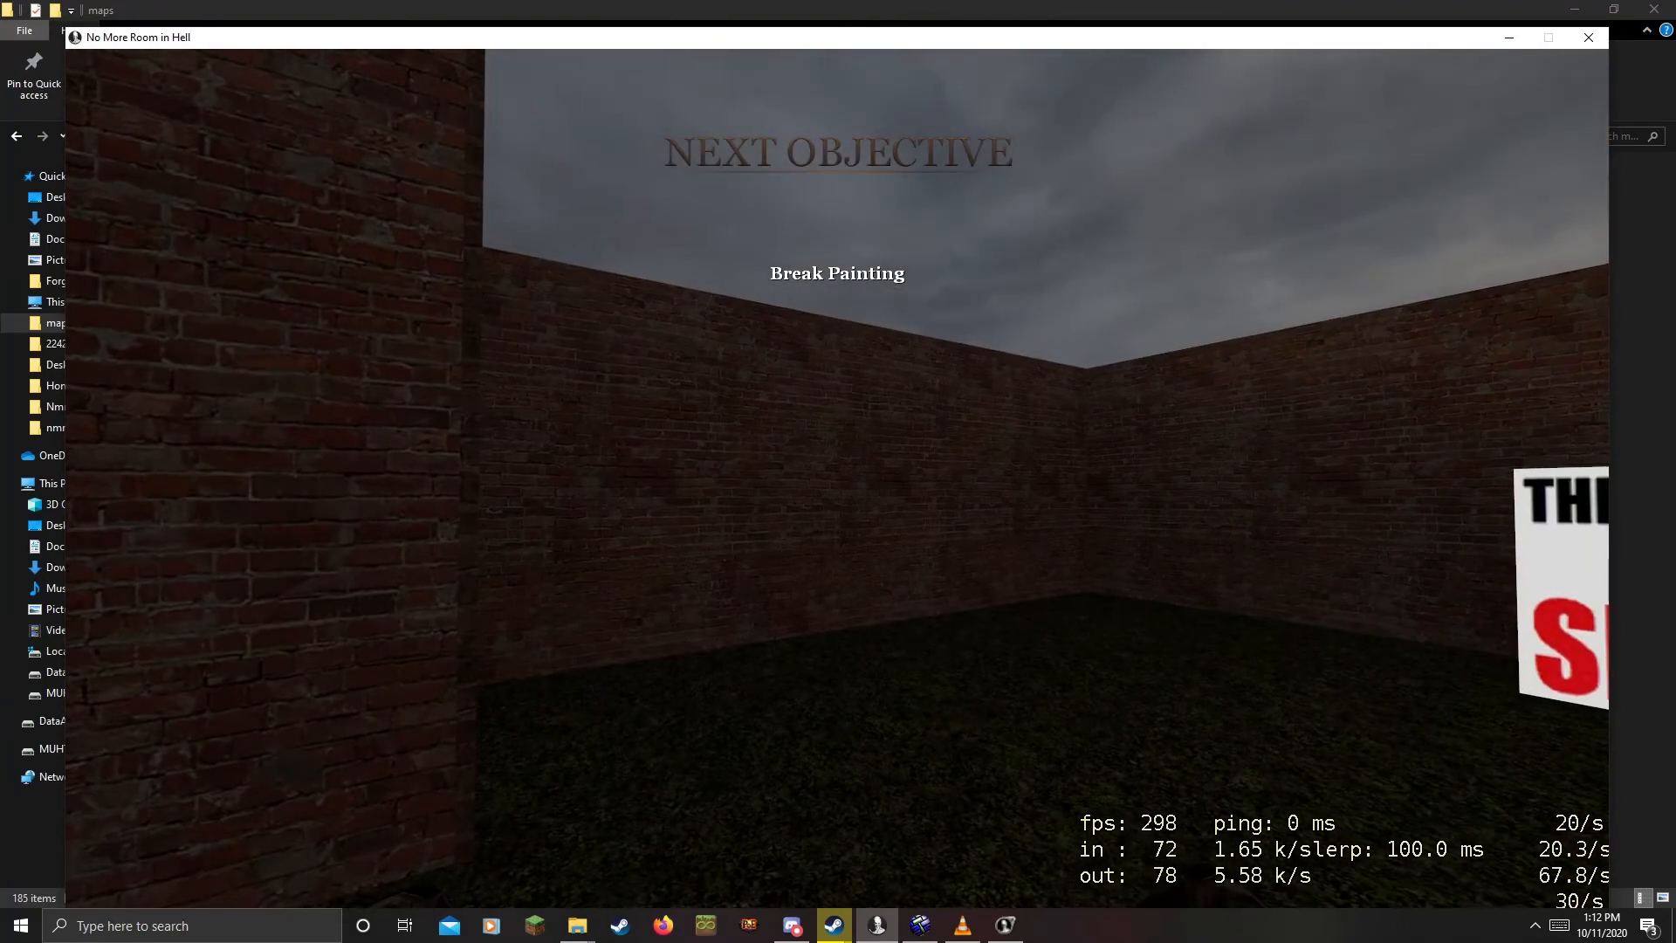
key("w")
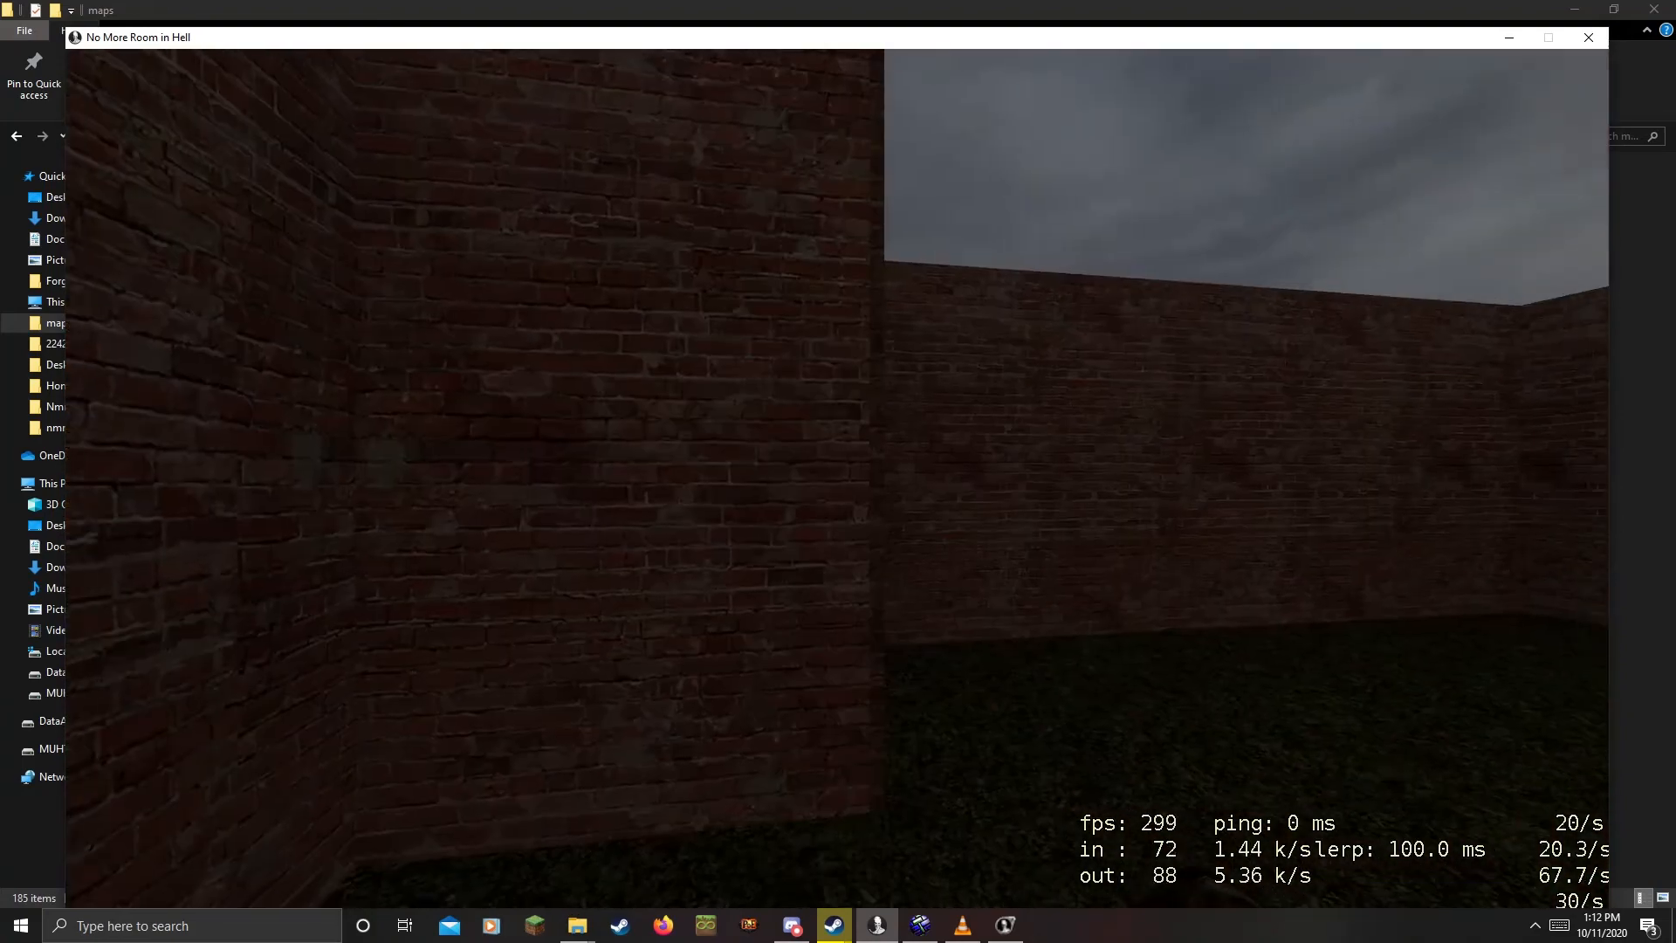
Walk through the brick doorway into the extraction room, then bring up the pause menu
key("w")
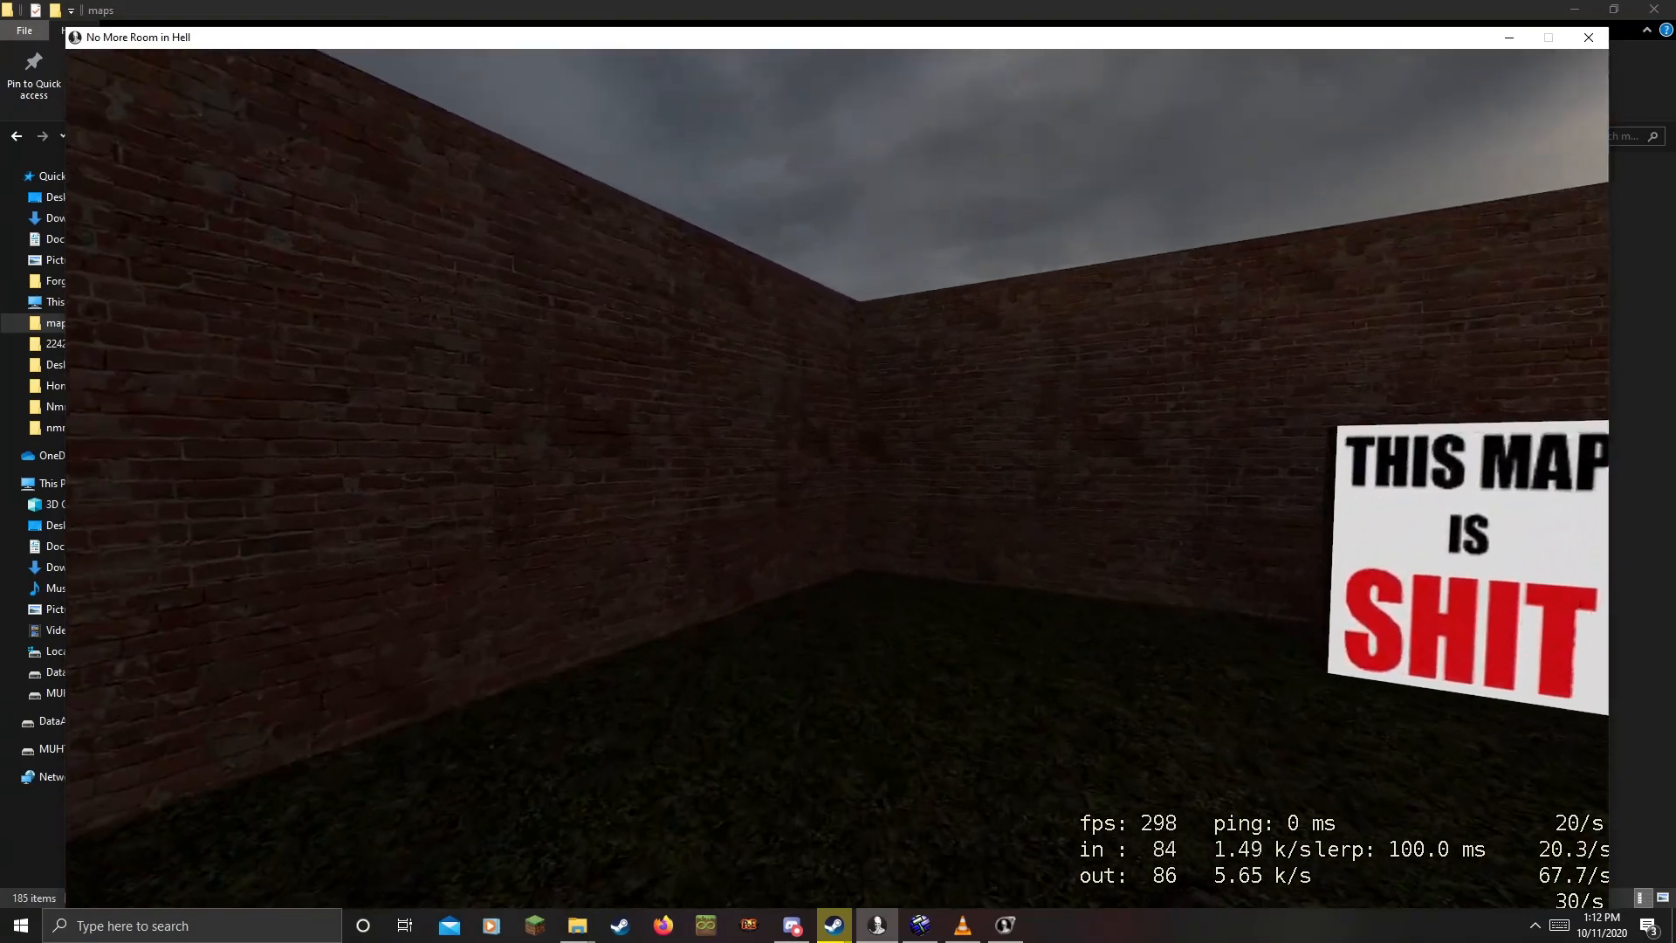
key("w")
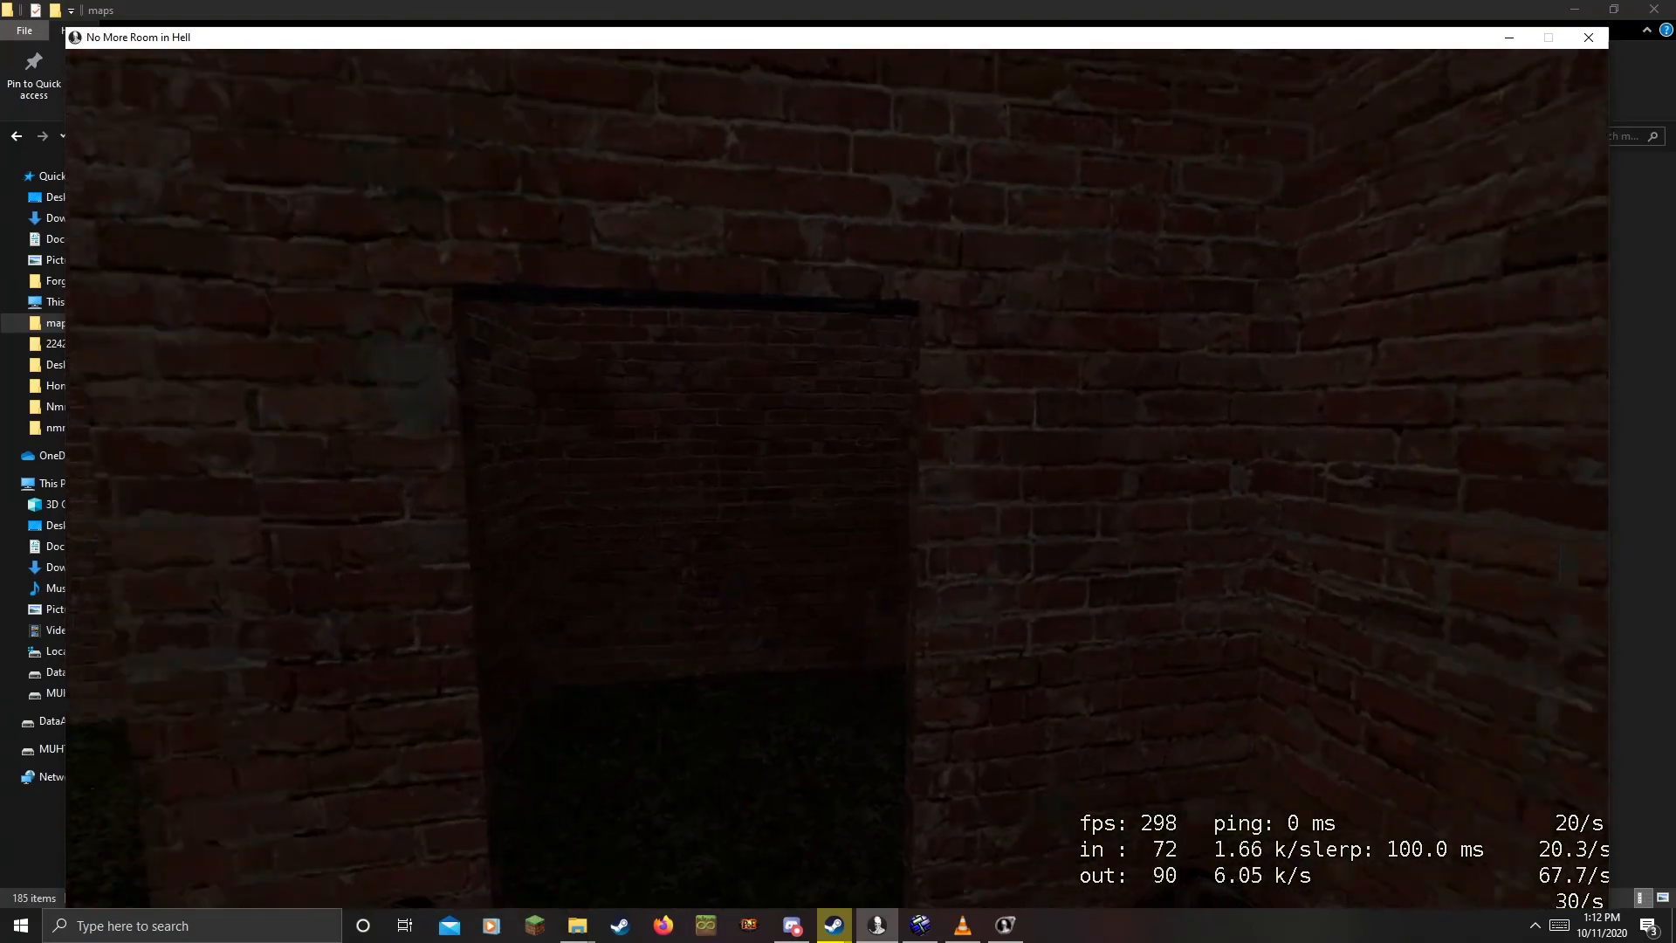
key("w")
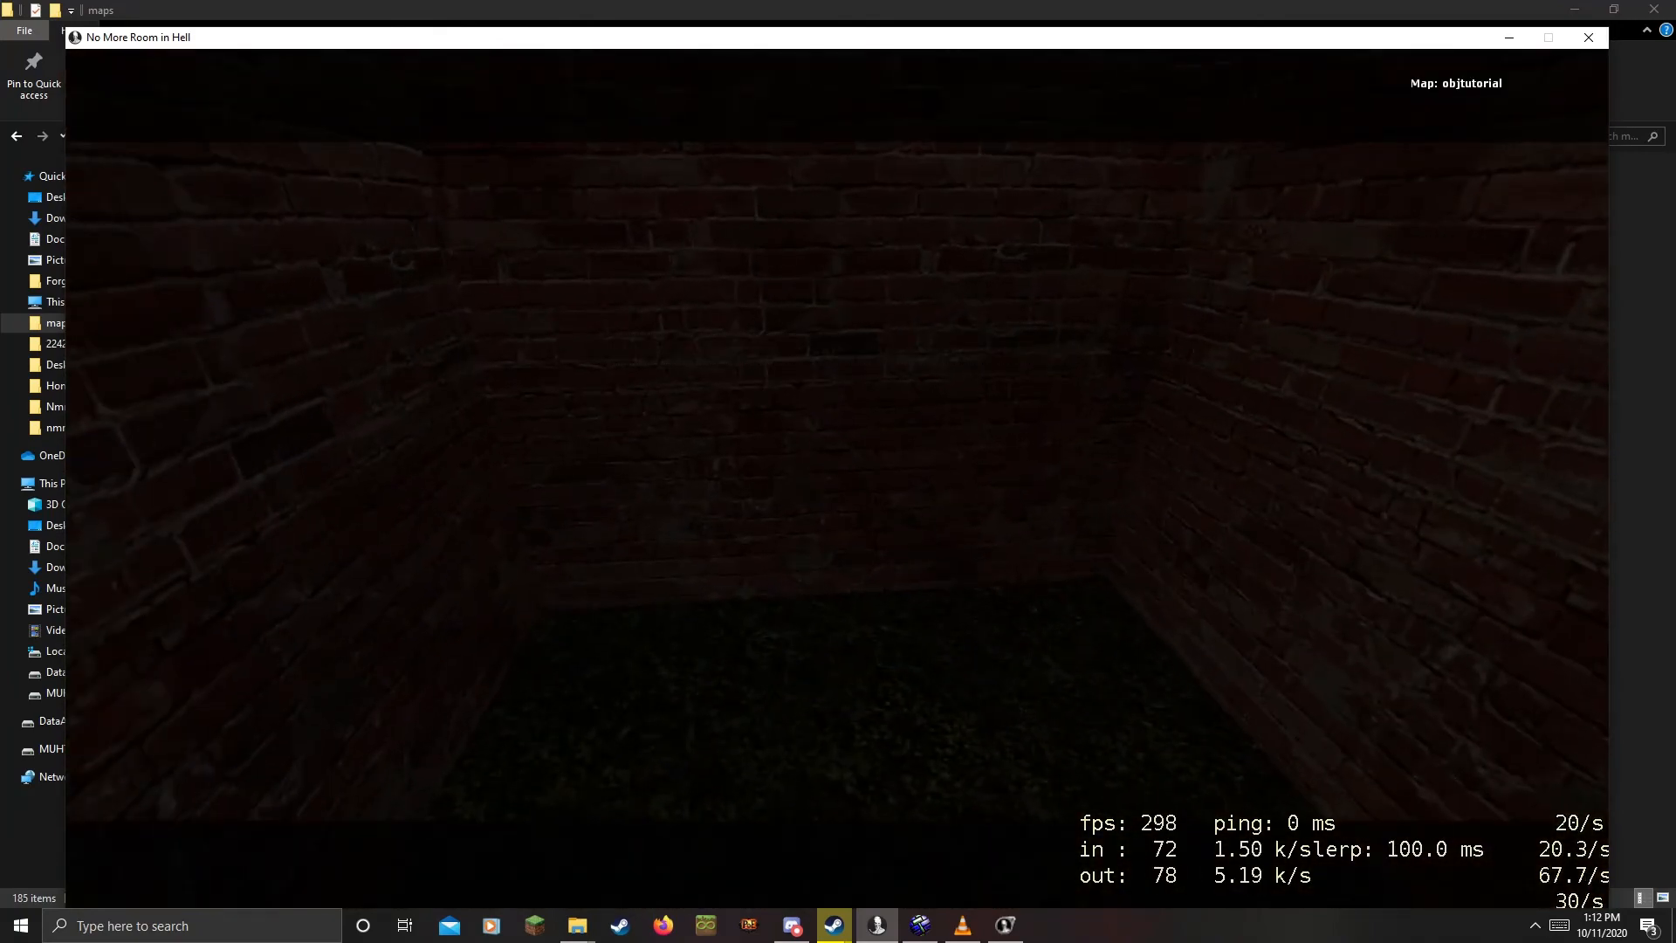
key("Escape")
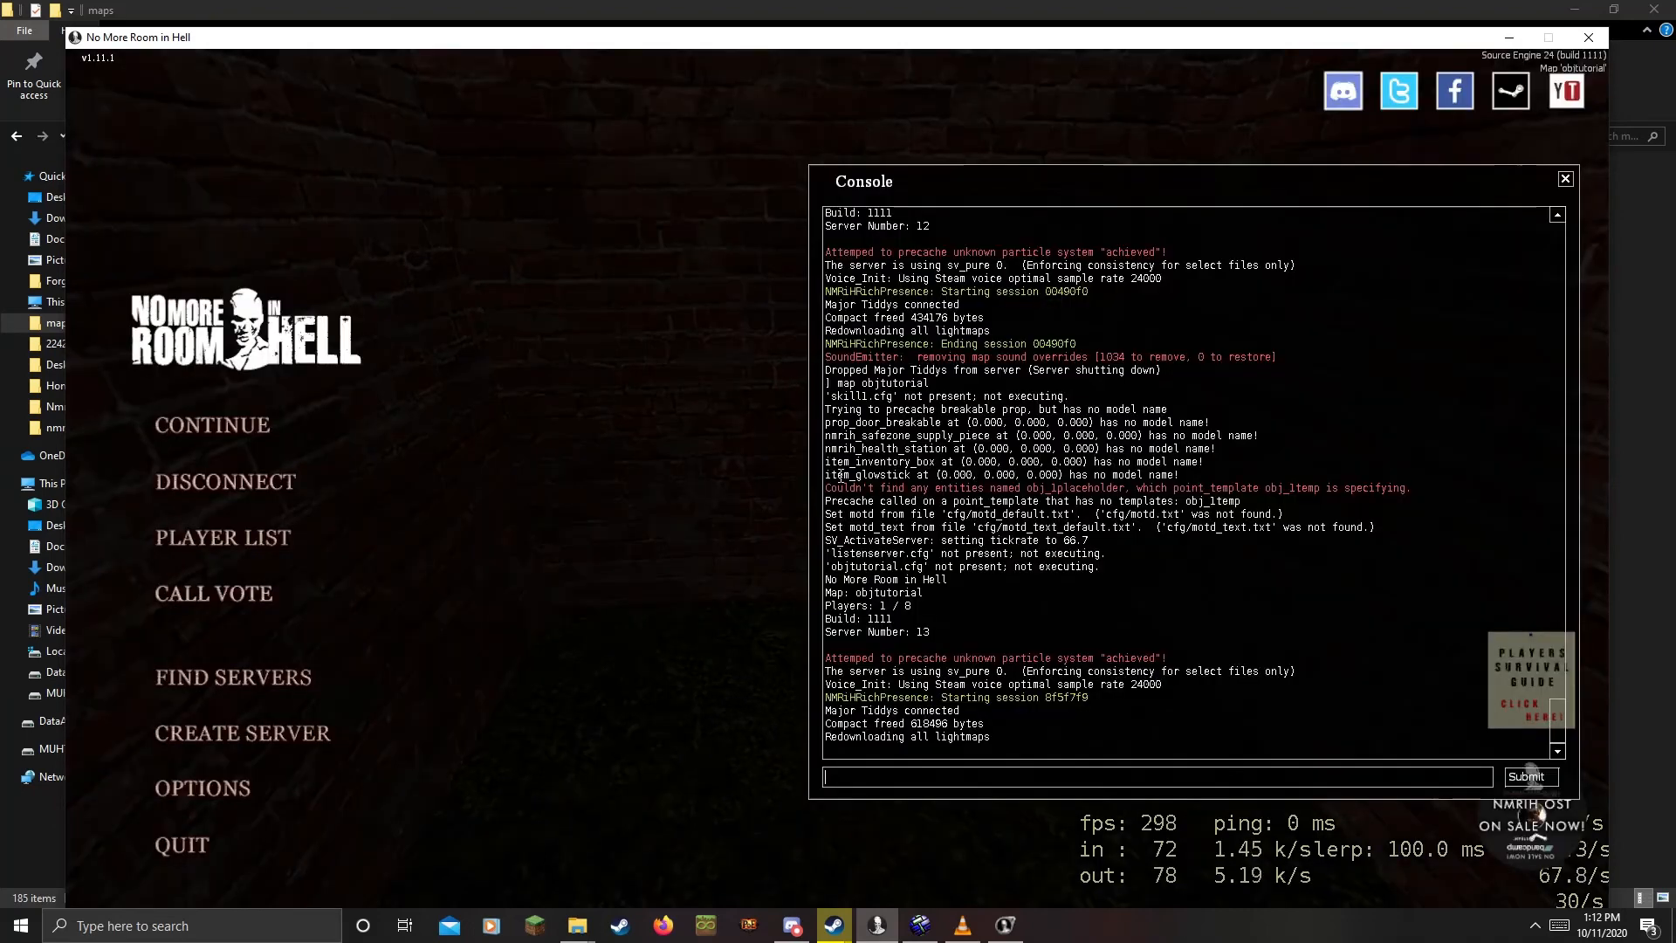
Disconnect from the match and open the extractcam camera's properties in Hammer
left_click(244, 486)
left_click(920, 924)
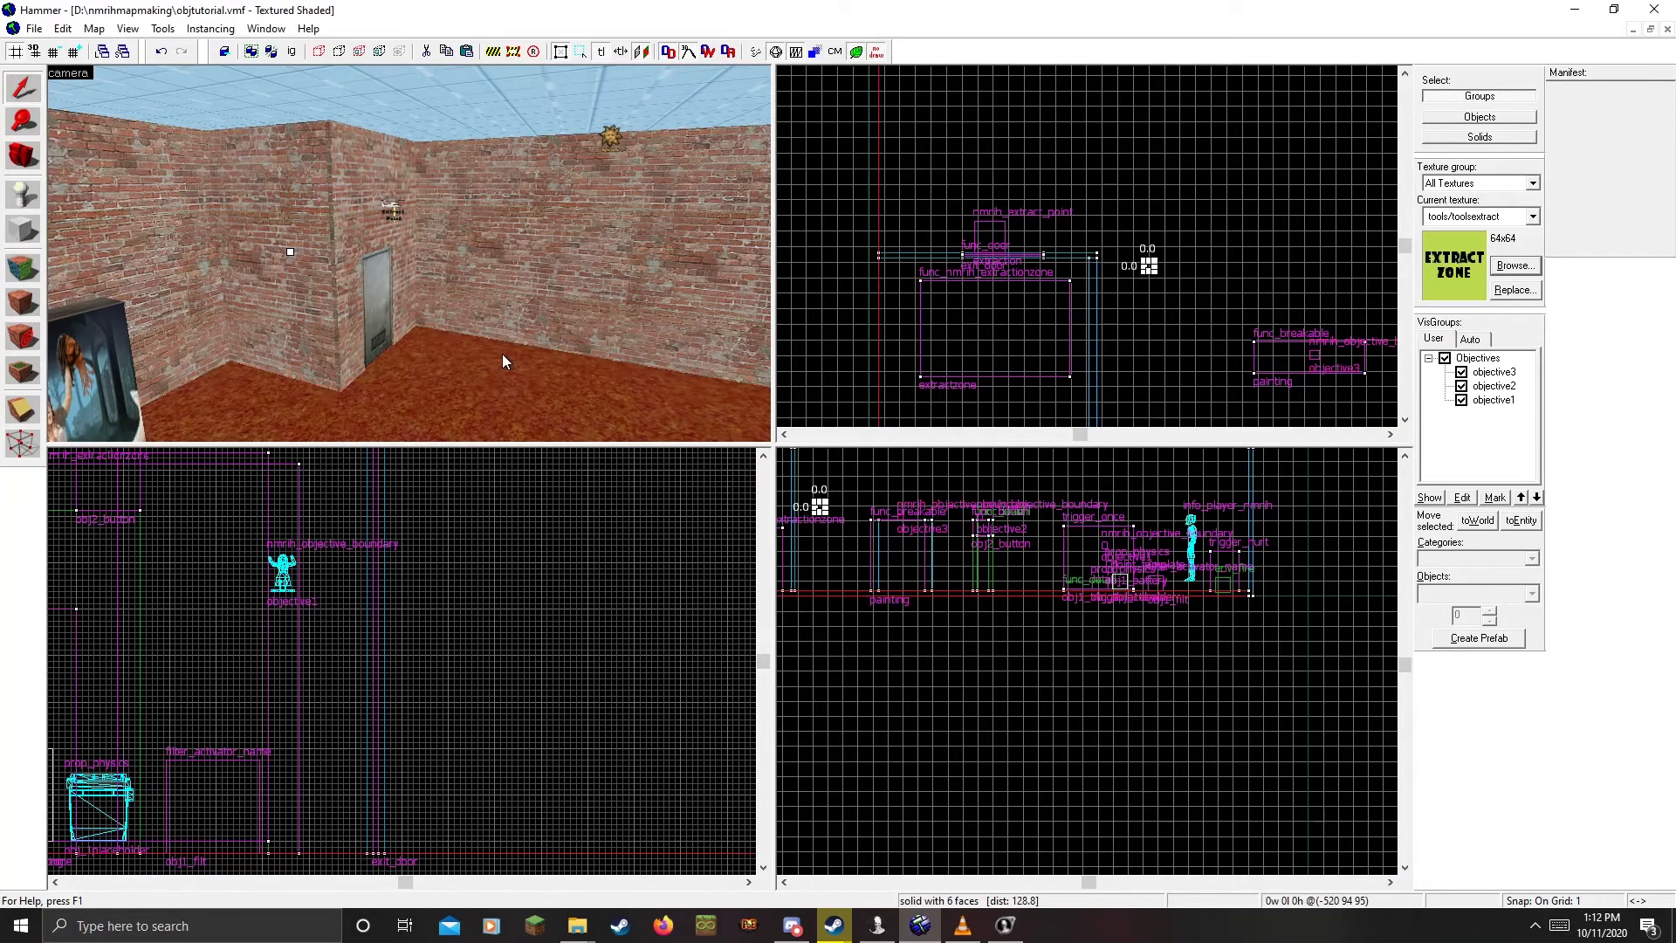
key("z")
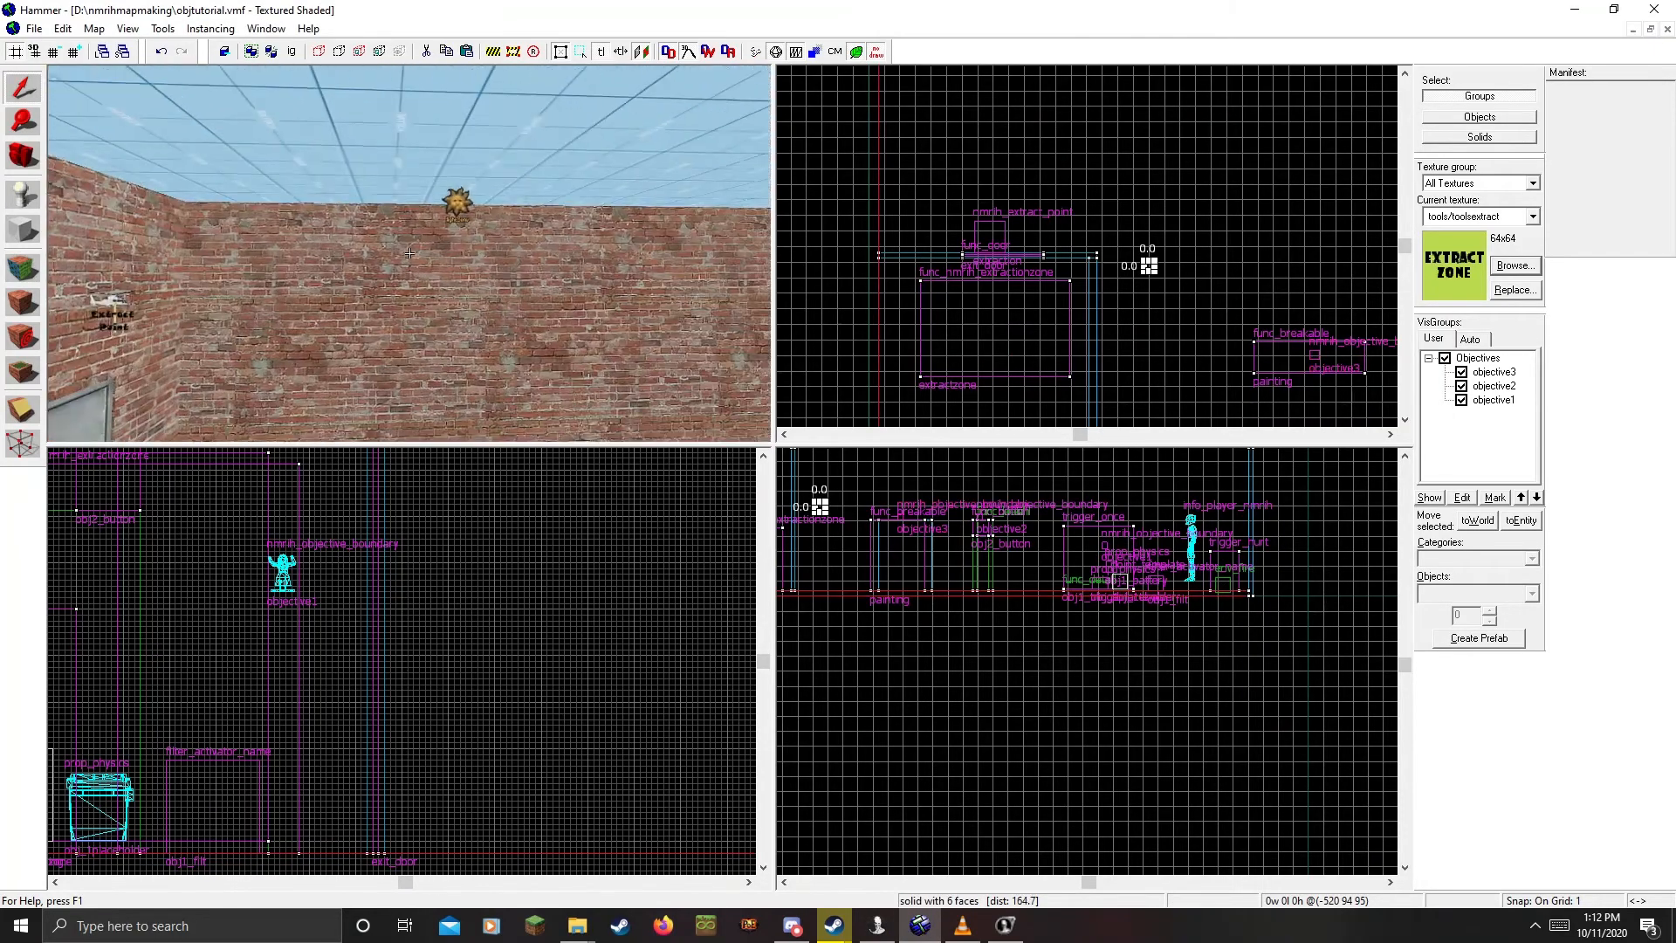
key("w")
key("w")
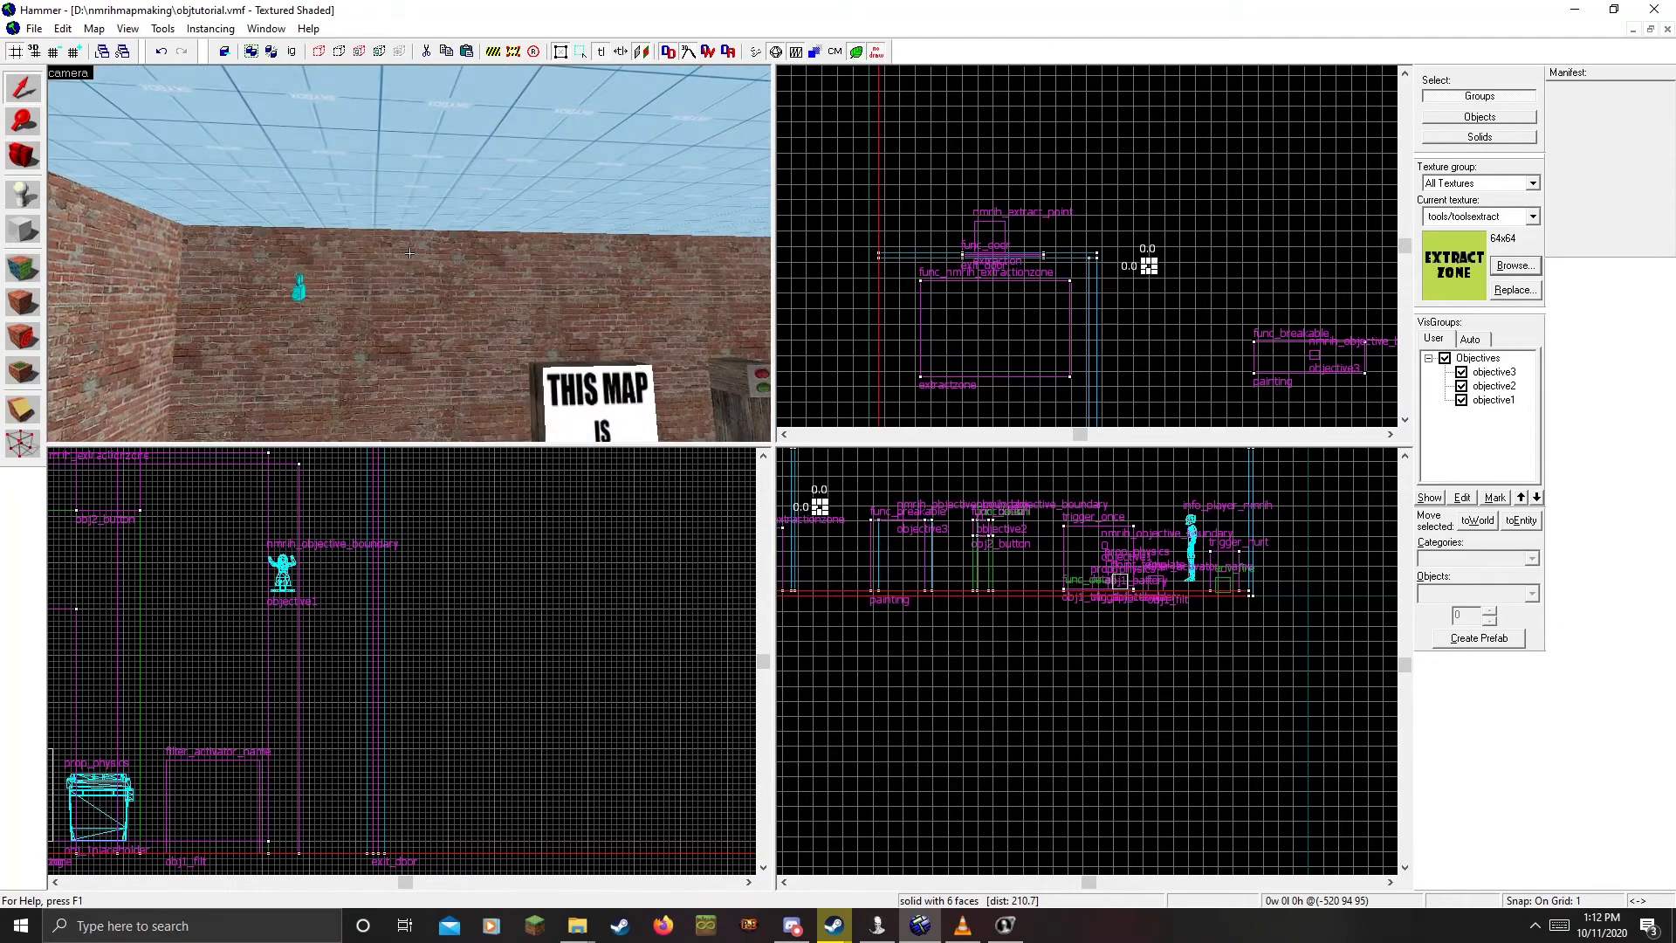
key("w")
double_click(350, 286)
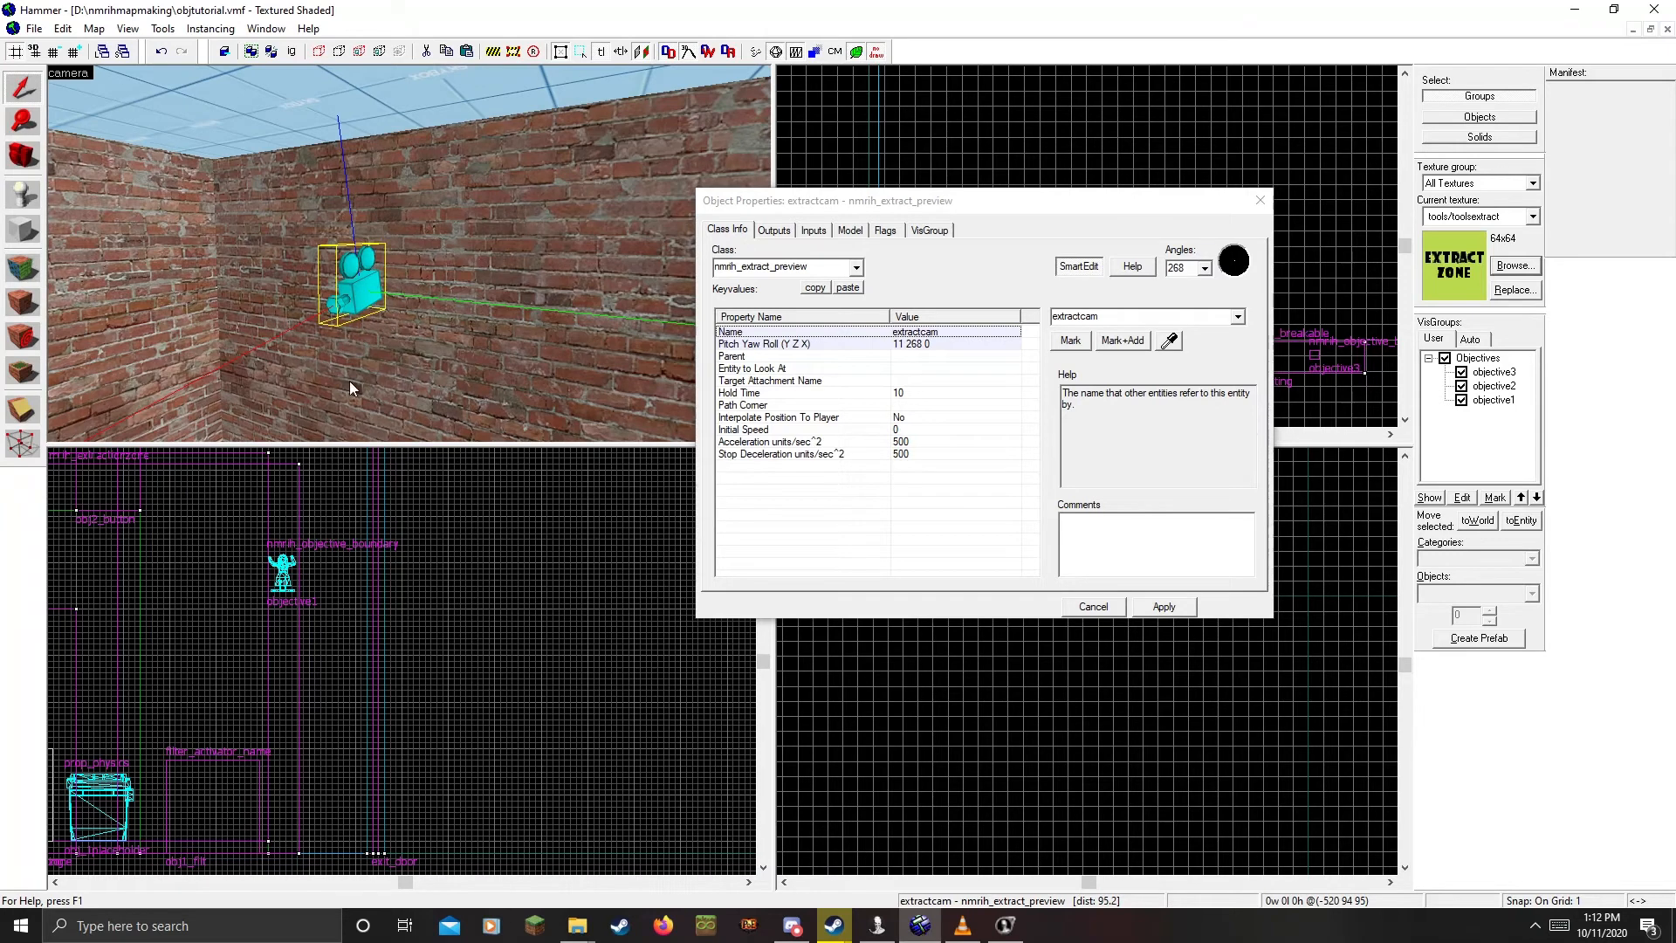
Select the extractcam's Hold Time keyvalue (10) to read its help text
left_click(897, 393)
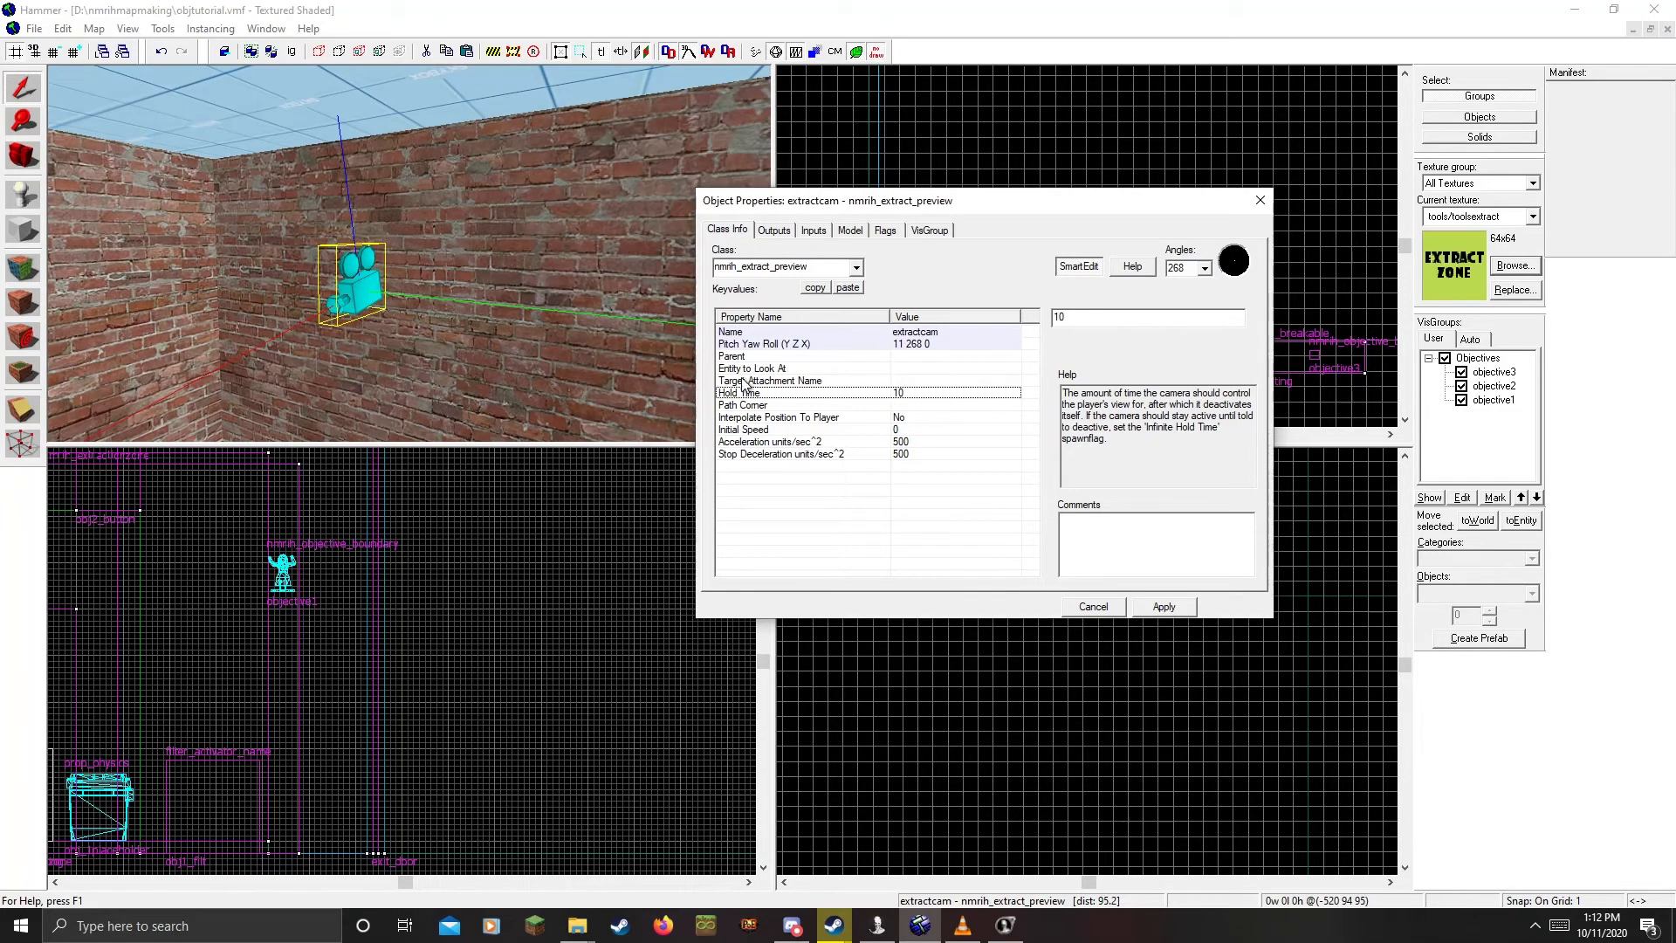
left_click(354, 308)
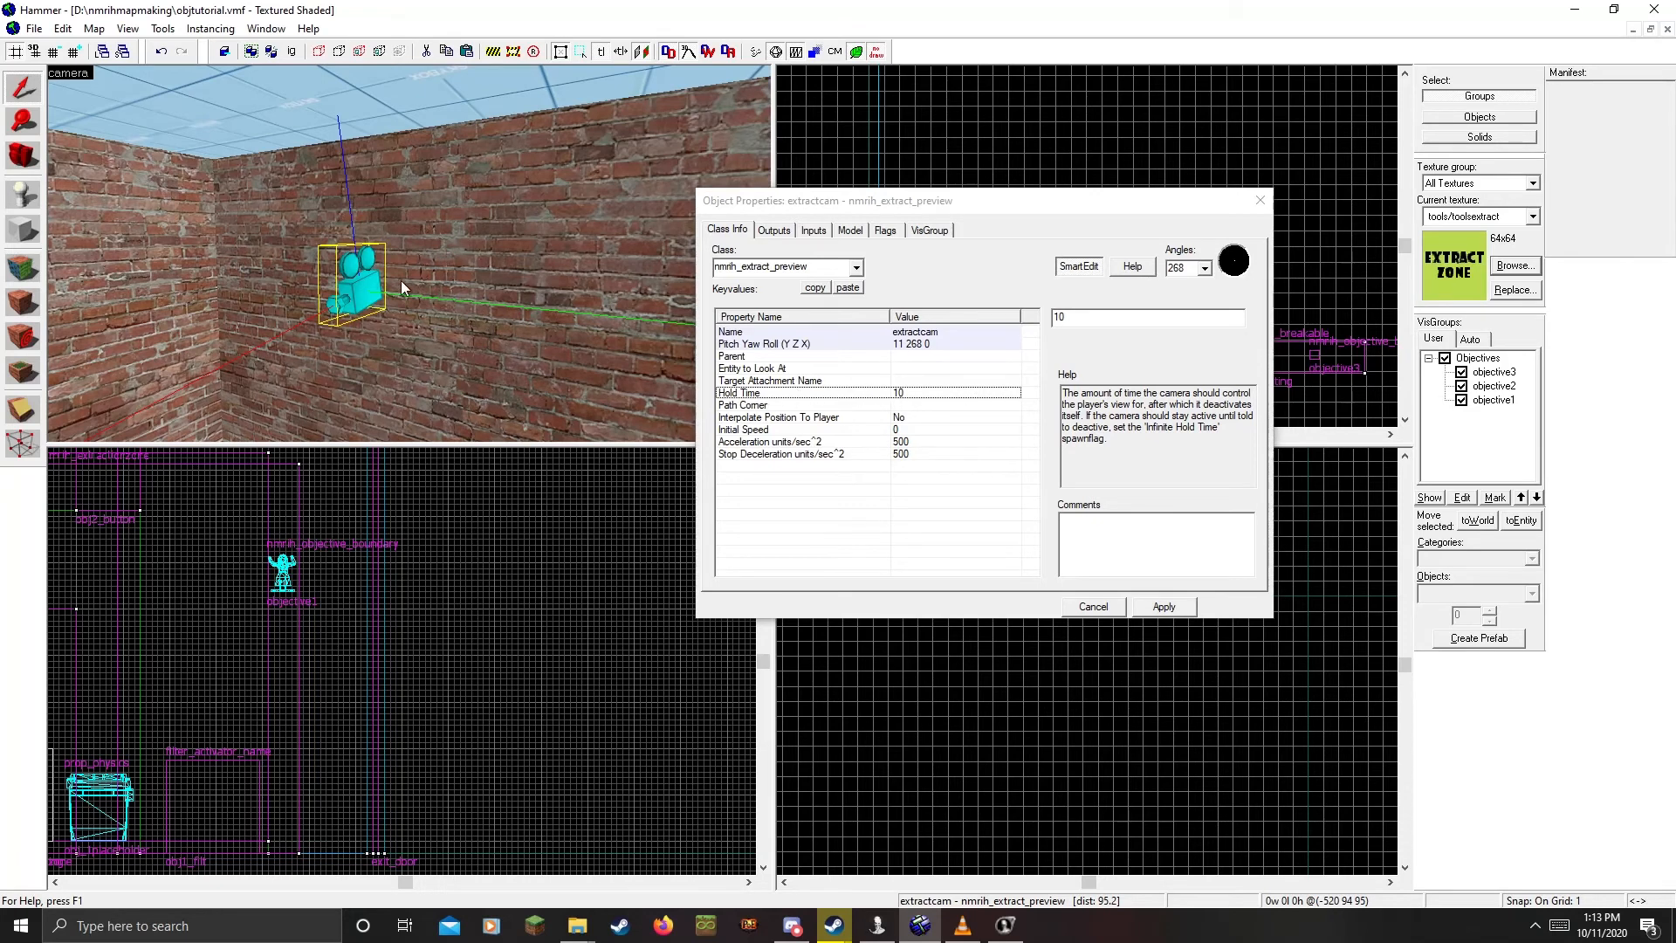
left_click(904, 394)
Select the extract point above the door and apply its Extraction Length of 30.0
key("z")
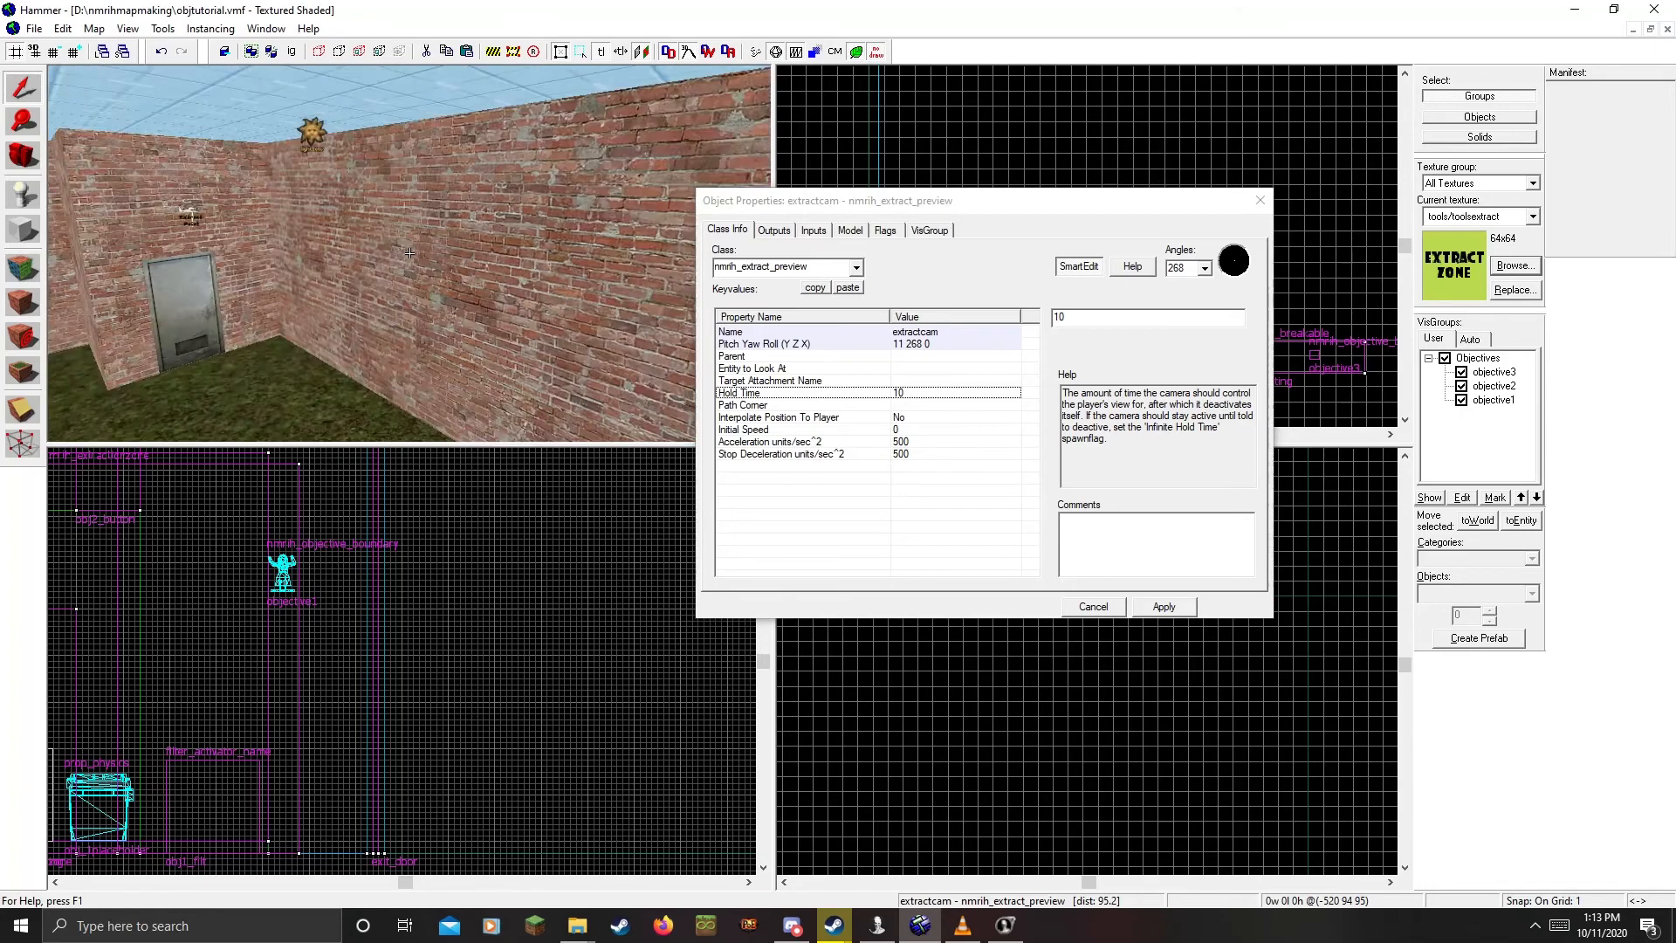
key("w")
key("w")
key("z")
left_click(412, 218)
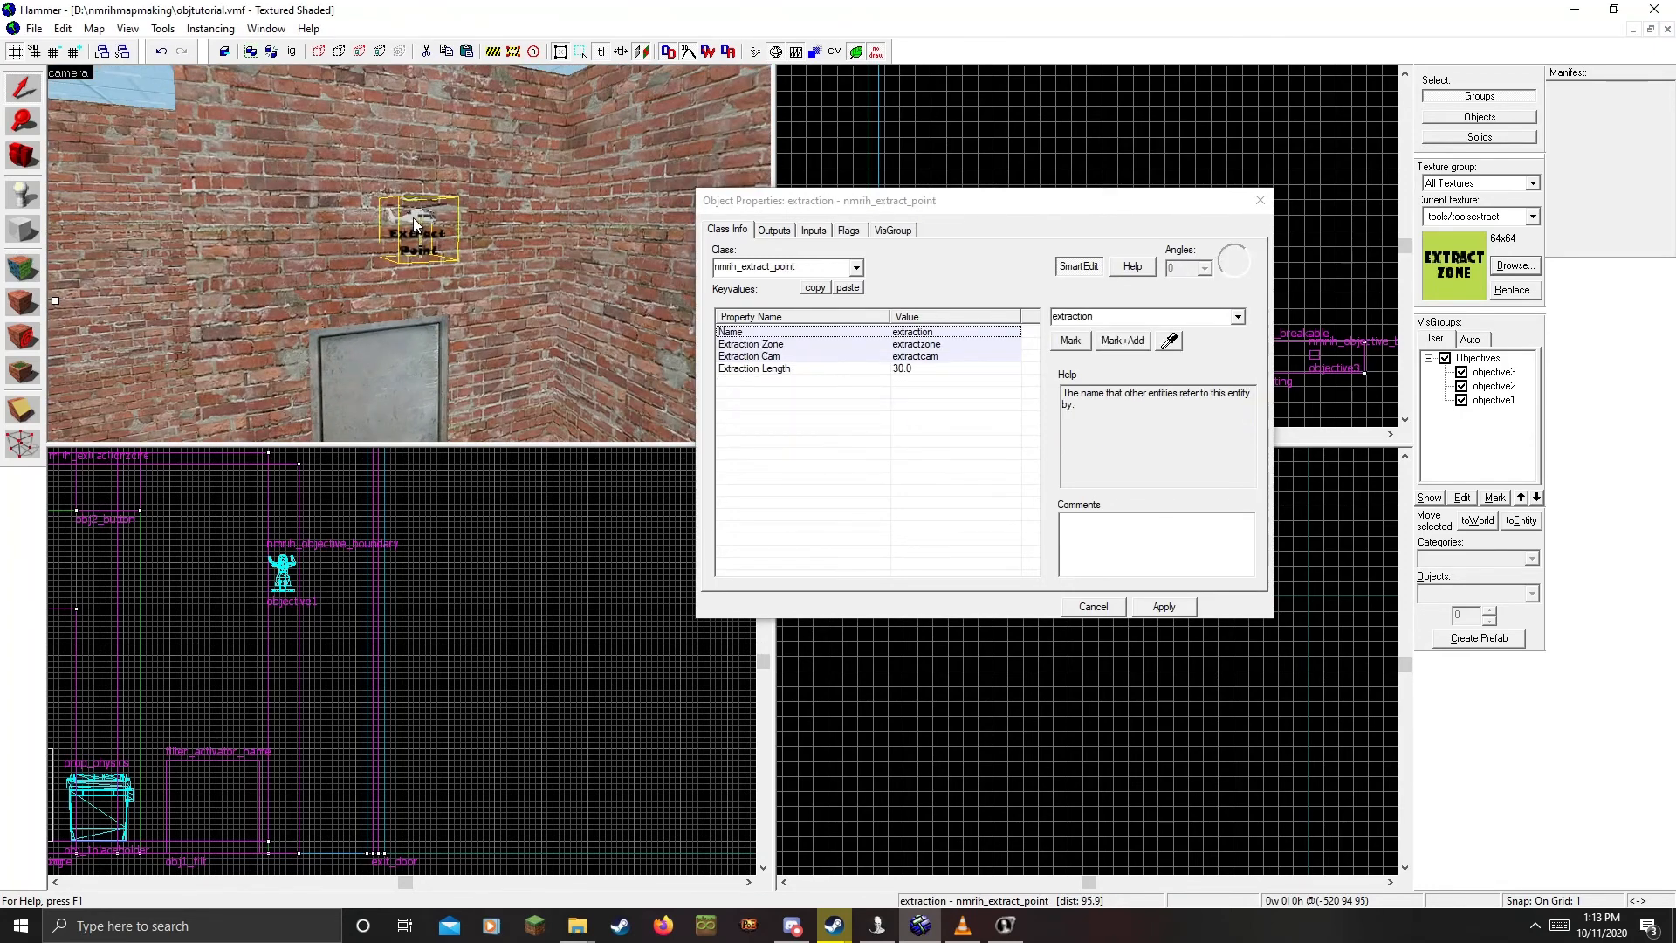
left_click(786, 370)
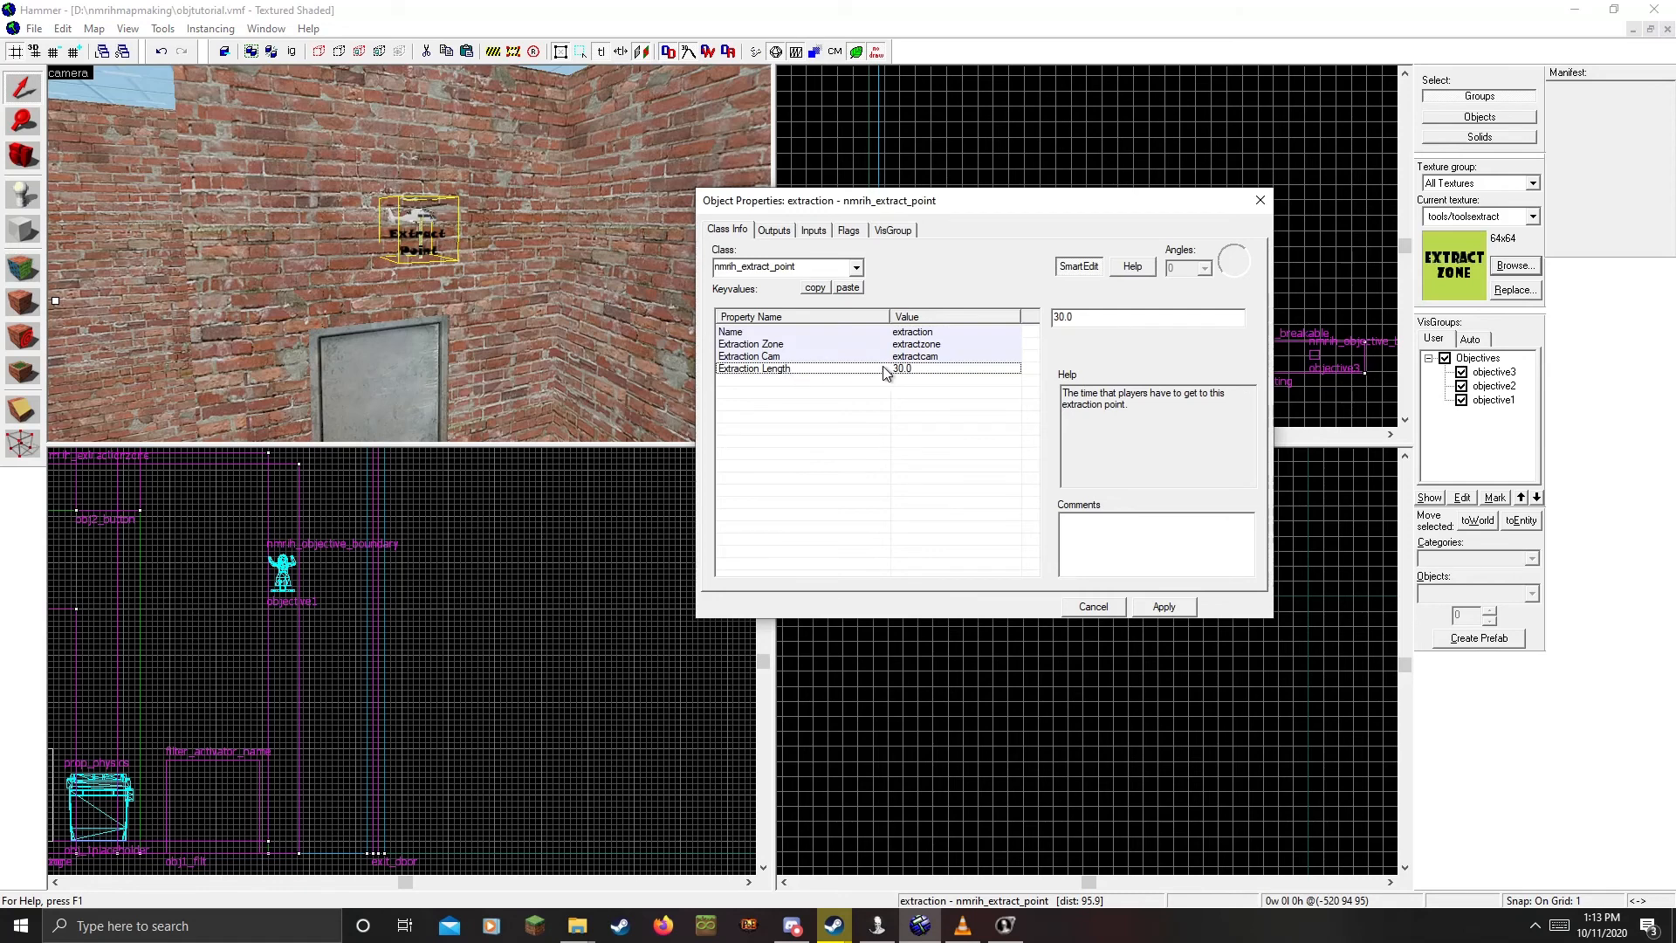
left_click(1058, 318)
left_click(1176, 599)
Fly around the room to view the extract zone, door, sign and camera
key("z")
key("w")
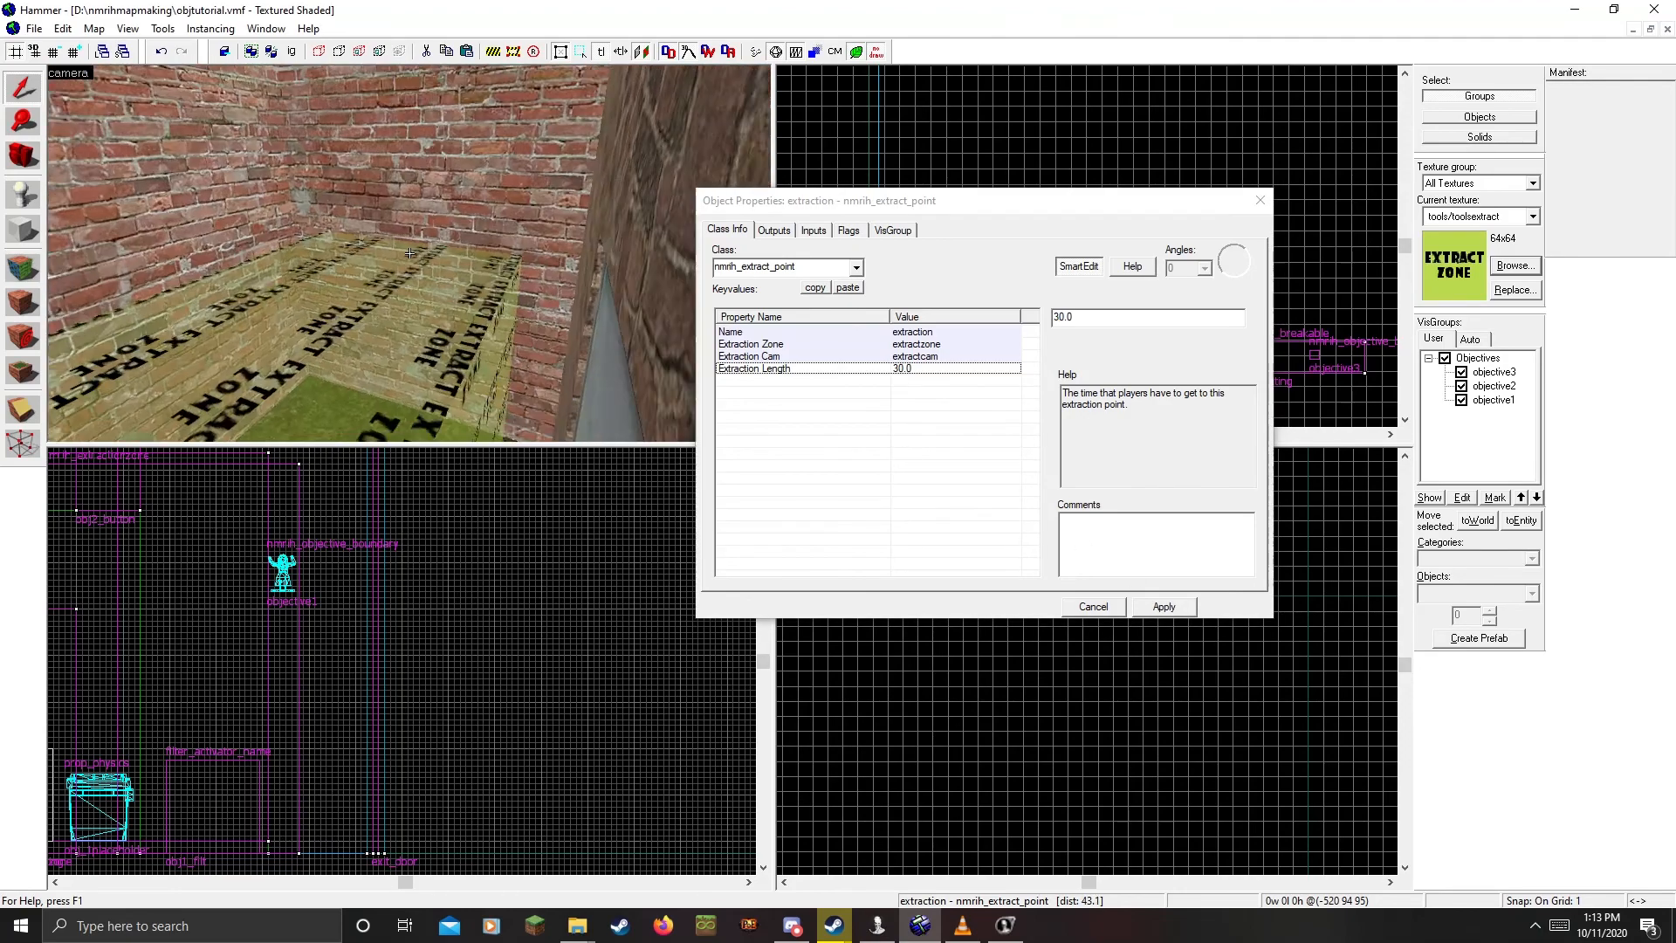
key("w")
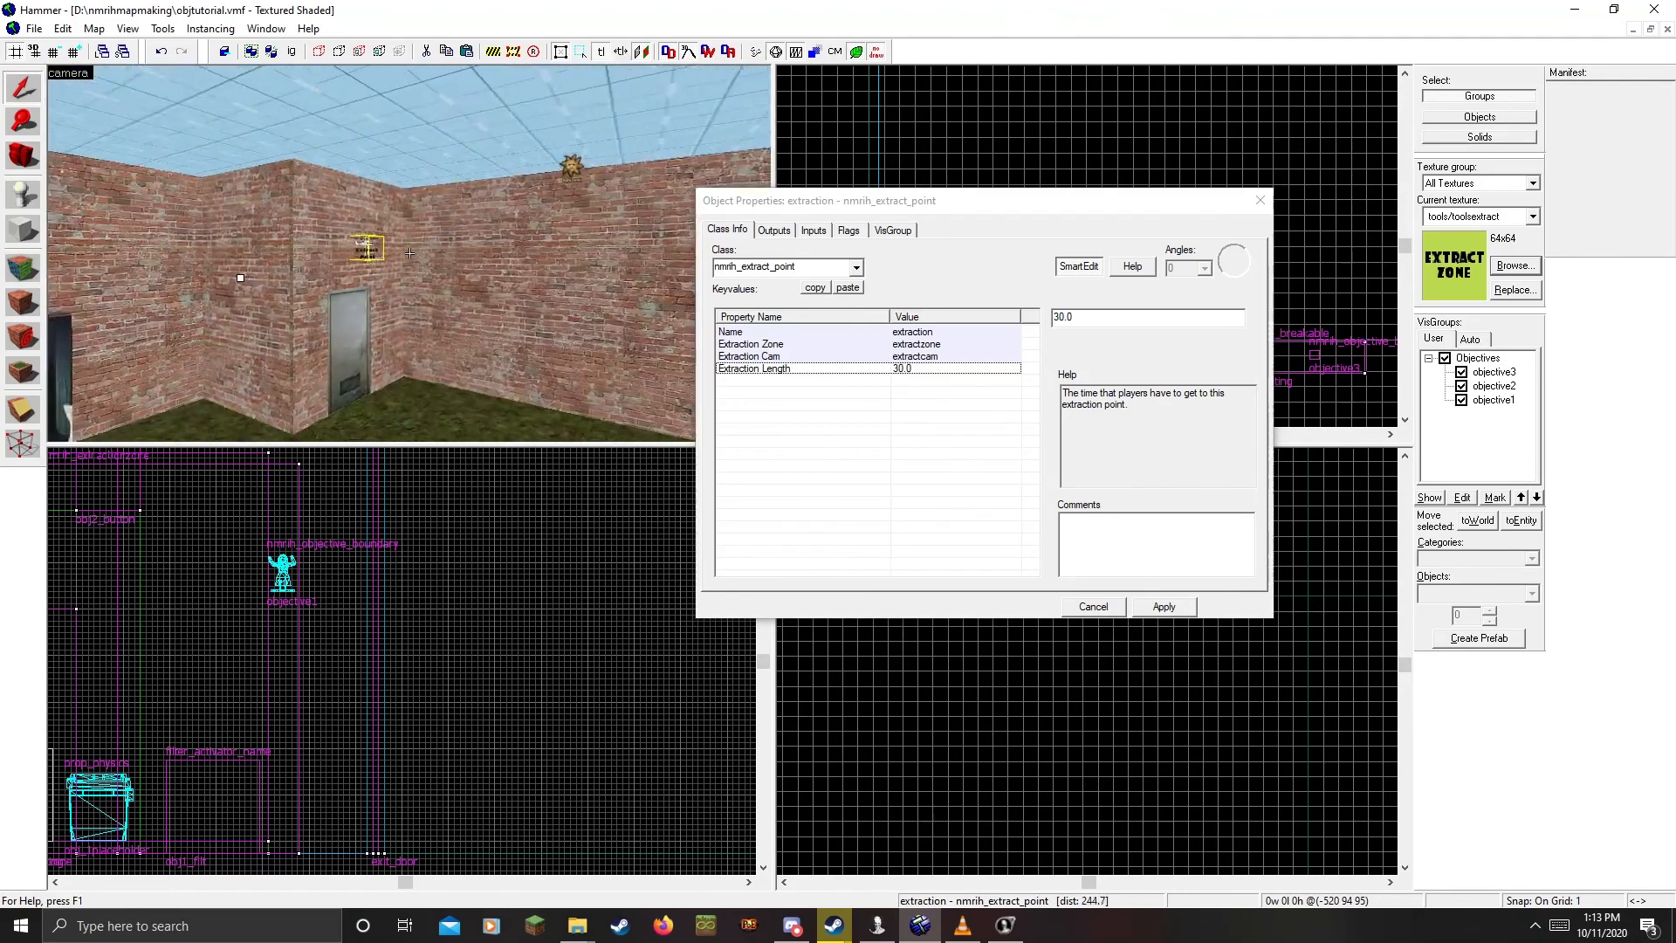
key("w")
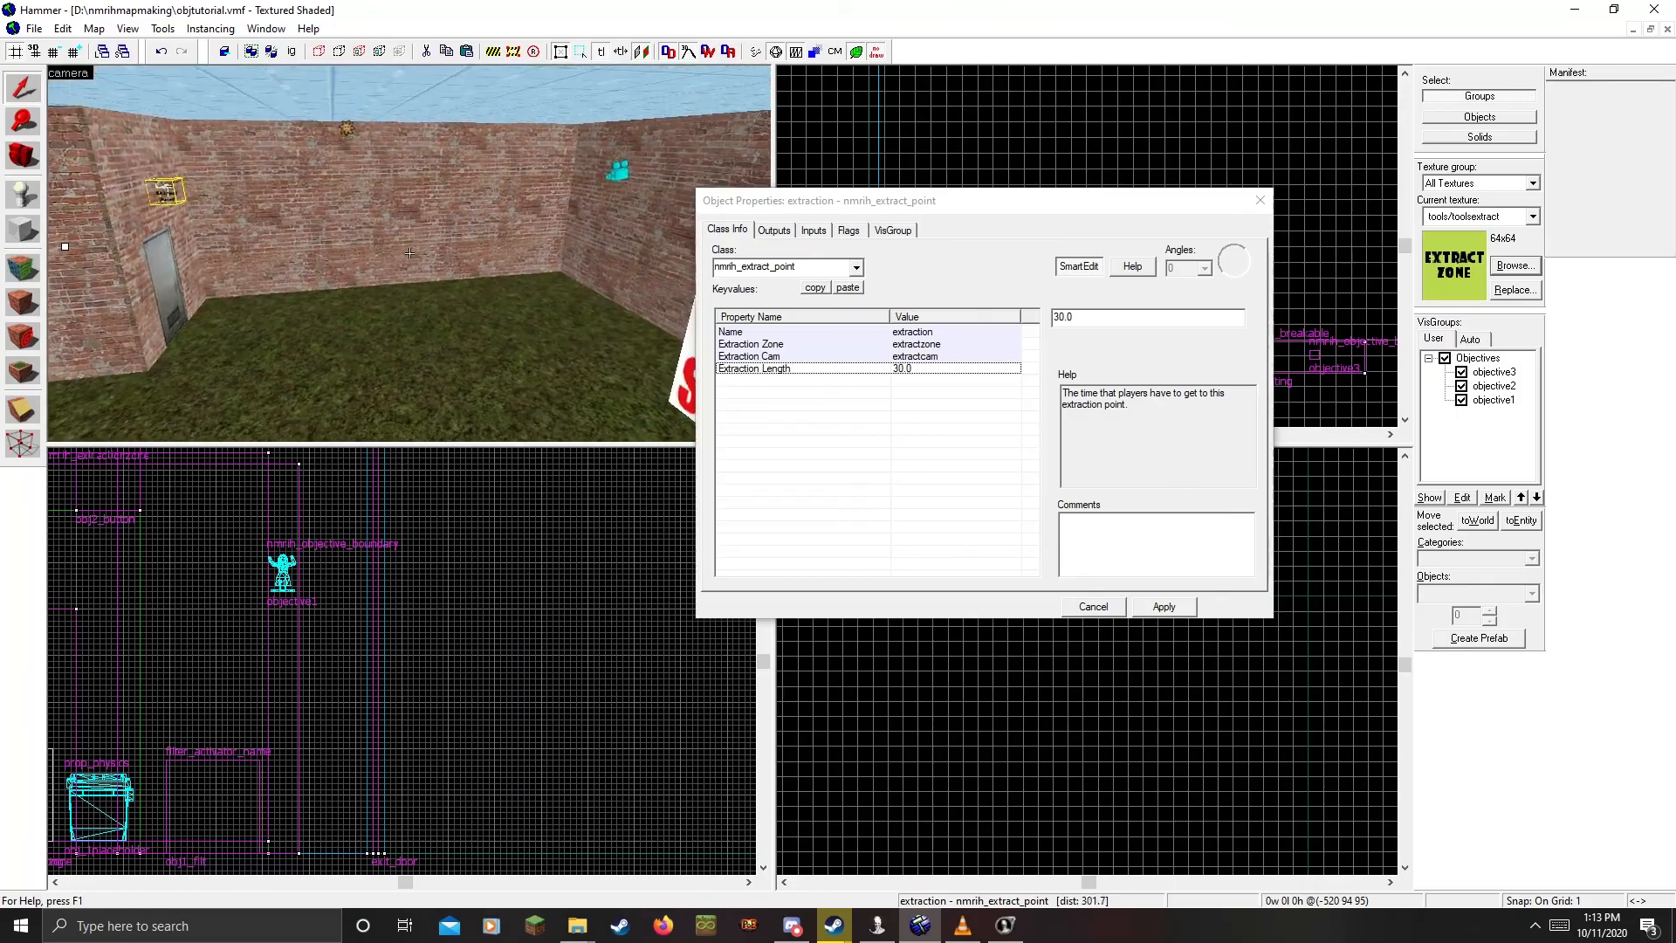